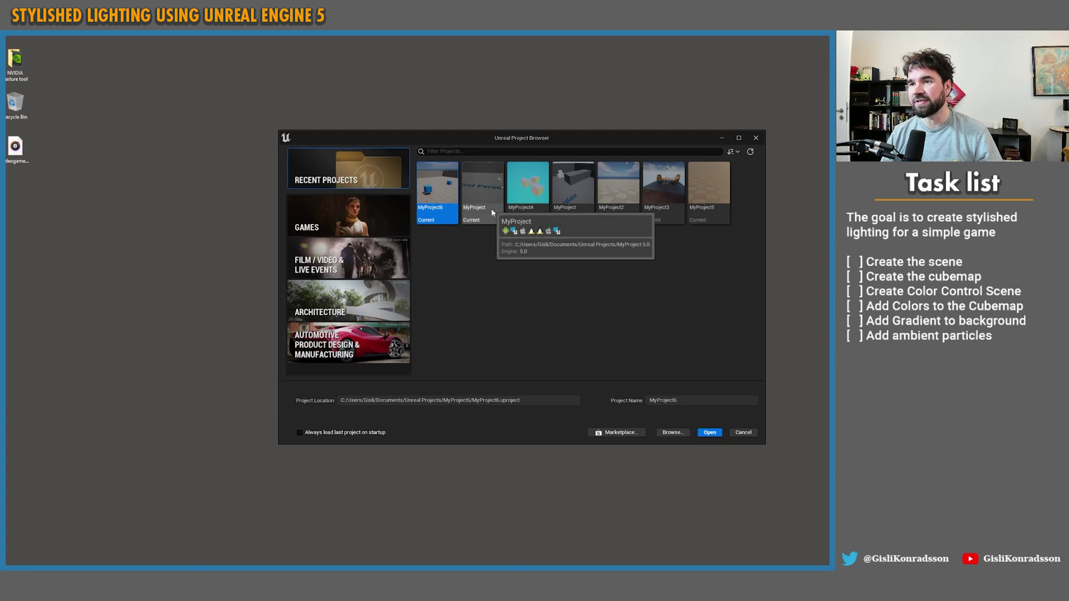
# Create a blank Games project named StylishLights, keeping the default Blueprint settings and the Desktop location.
pyautogui.click(351, 220)
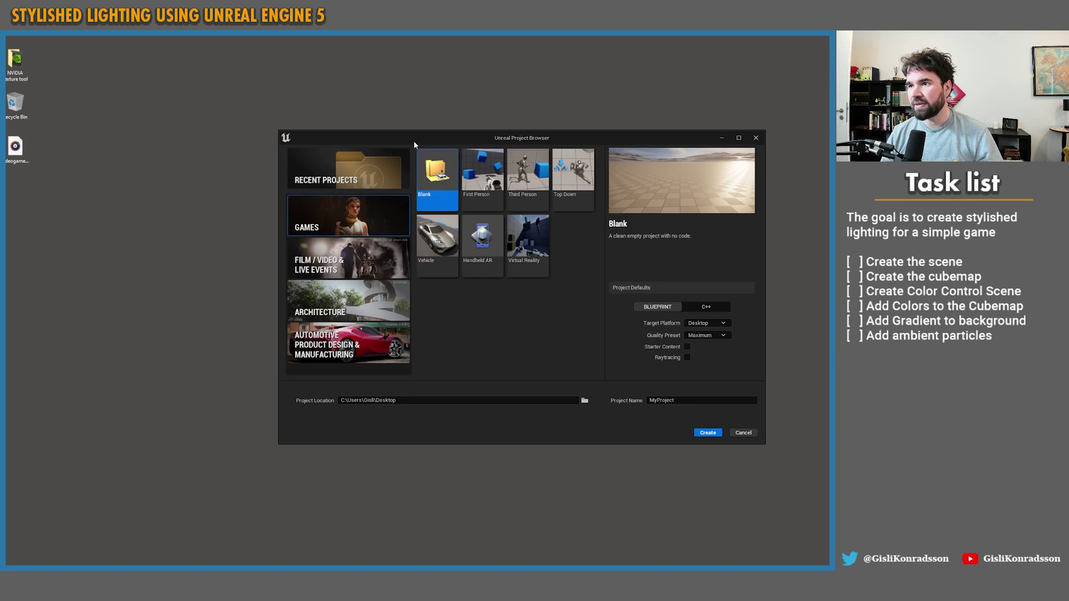
pyautogui.moveTo(413, 139); pyautogui.dragTo(246, 113)
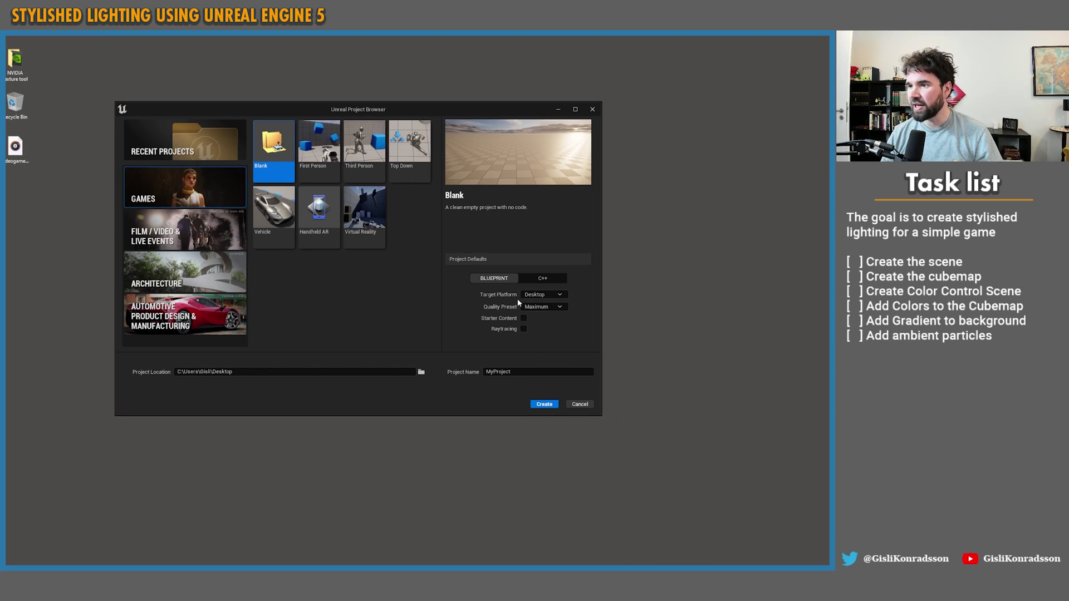
pyautogui.click(306, 371)
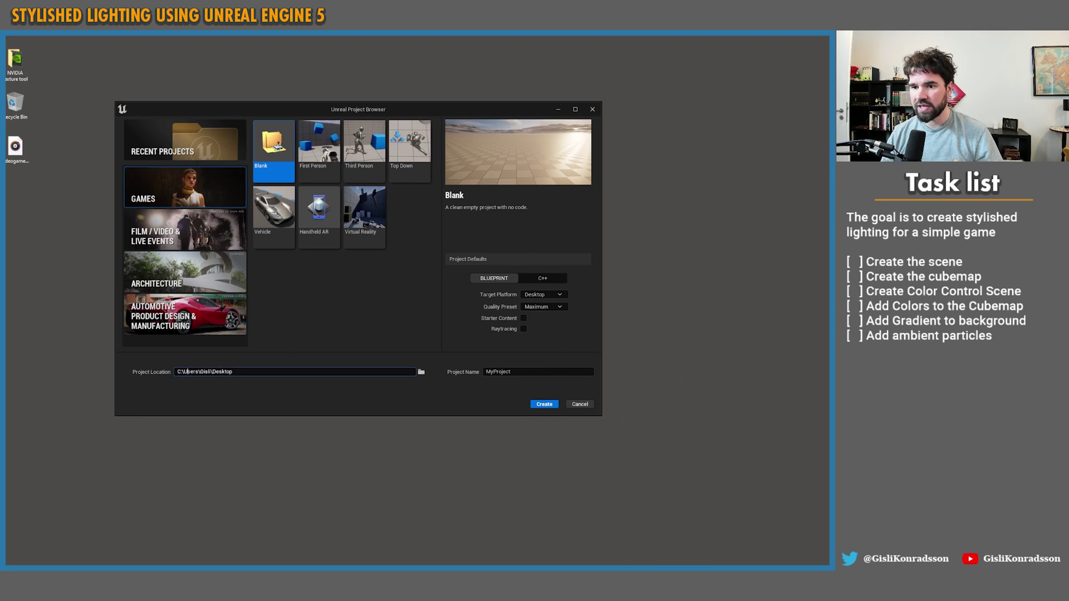
pyautogui.press('Tab')
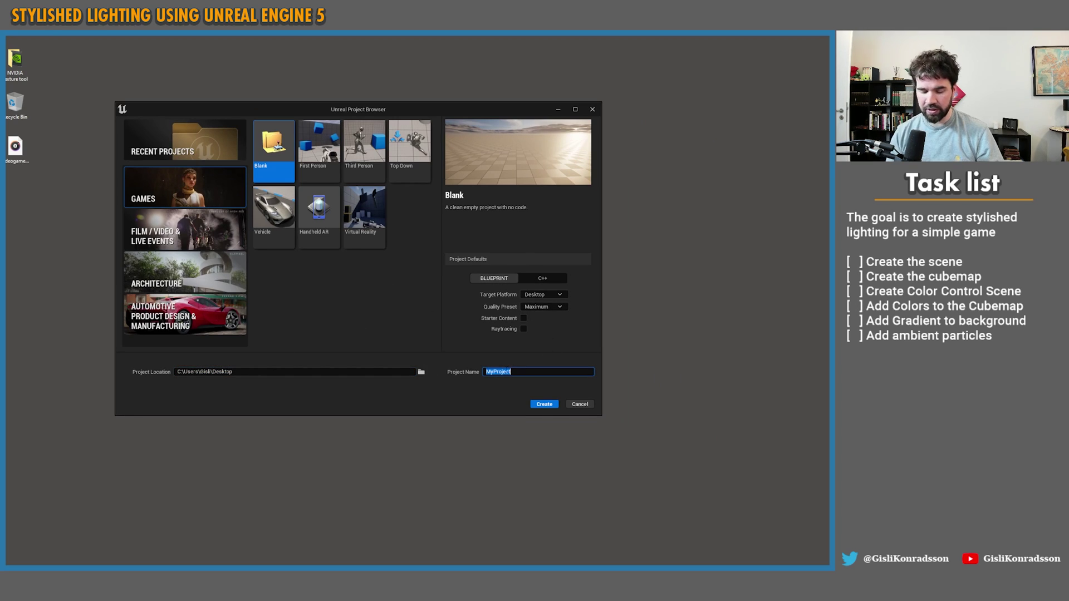
pyautogui.write('SimpleLig')
pyautogui.hotkey('ctrl', 'a')
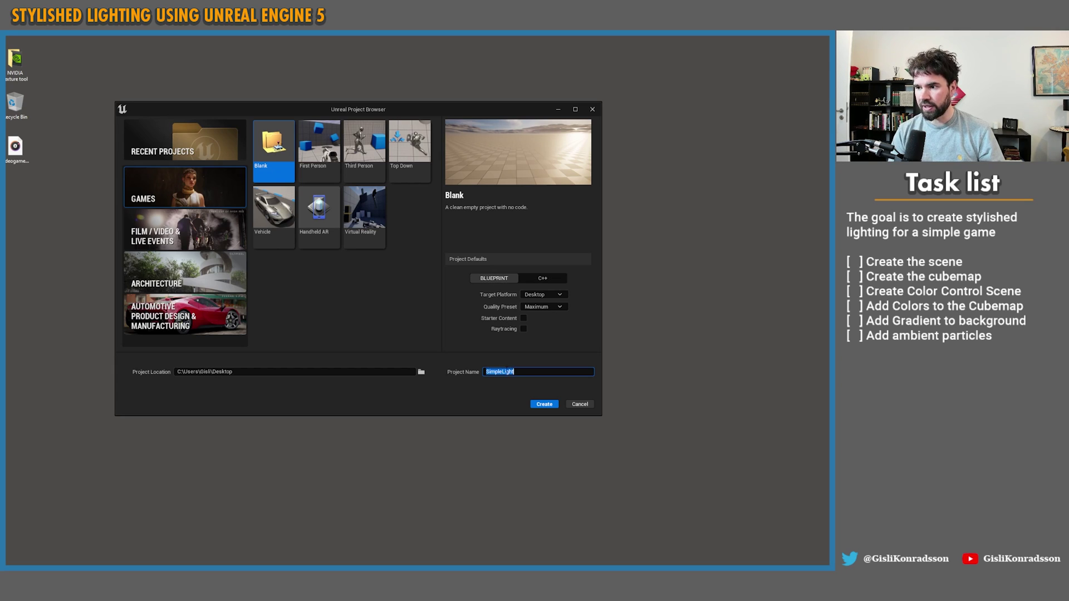
pyautogui.write('Stylish')
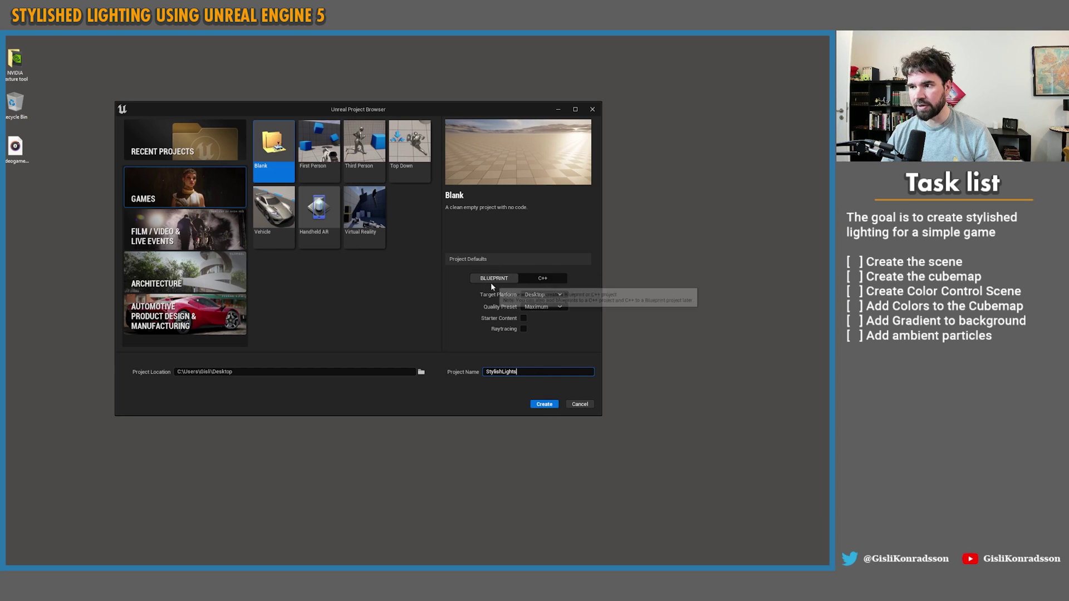
pyautogui.click(540, 404)
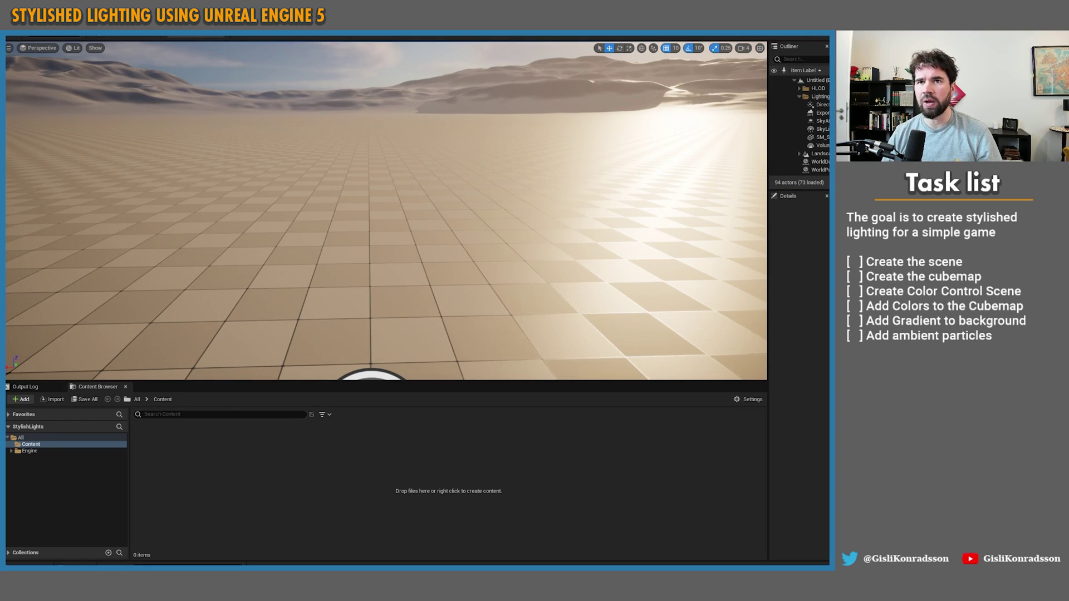
# Create a new level from the Empty Level template.
pyautogui.click(28, 7)
pyautogui.click(42, 26)
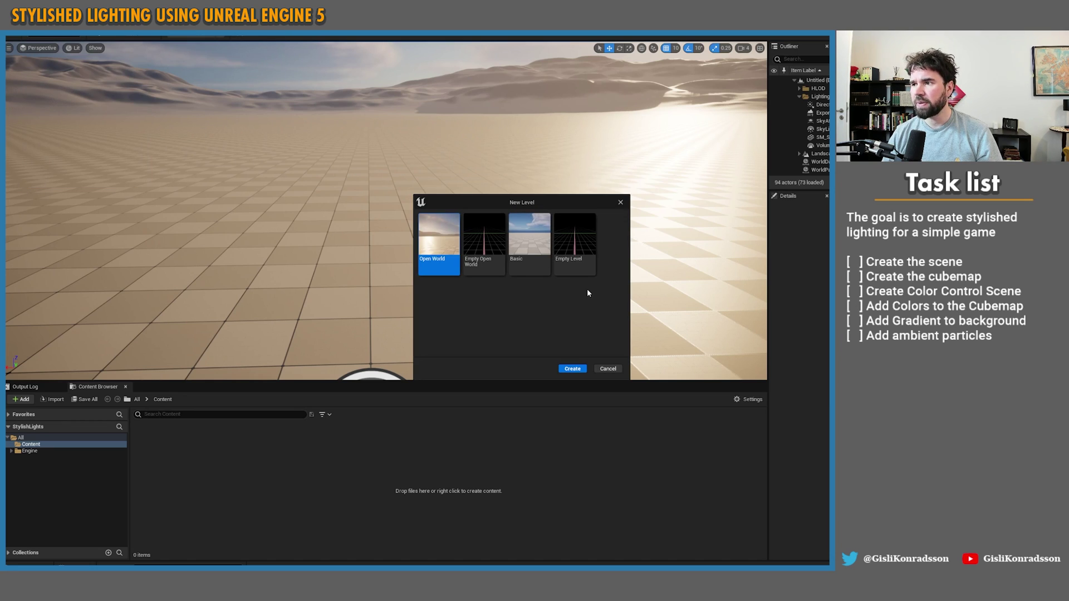
pyautogui.click(579, 256)
pyautogui.click(572, 368)
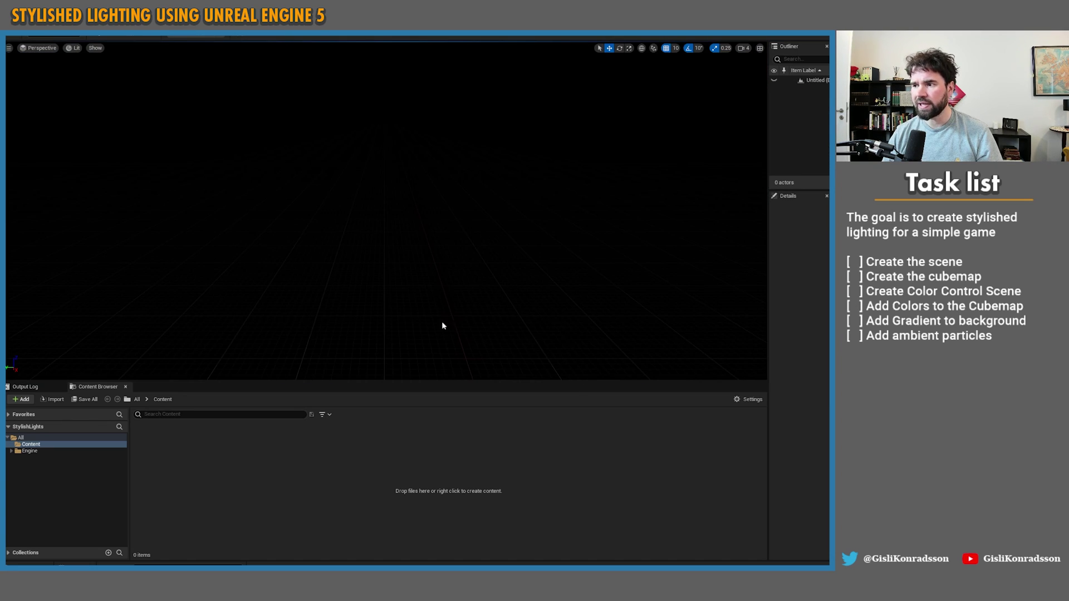
# Save the level as Map_Main in the Content folder.
pyautogui.hotkey('ctrl', 's')
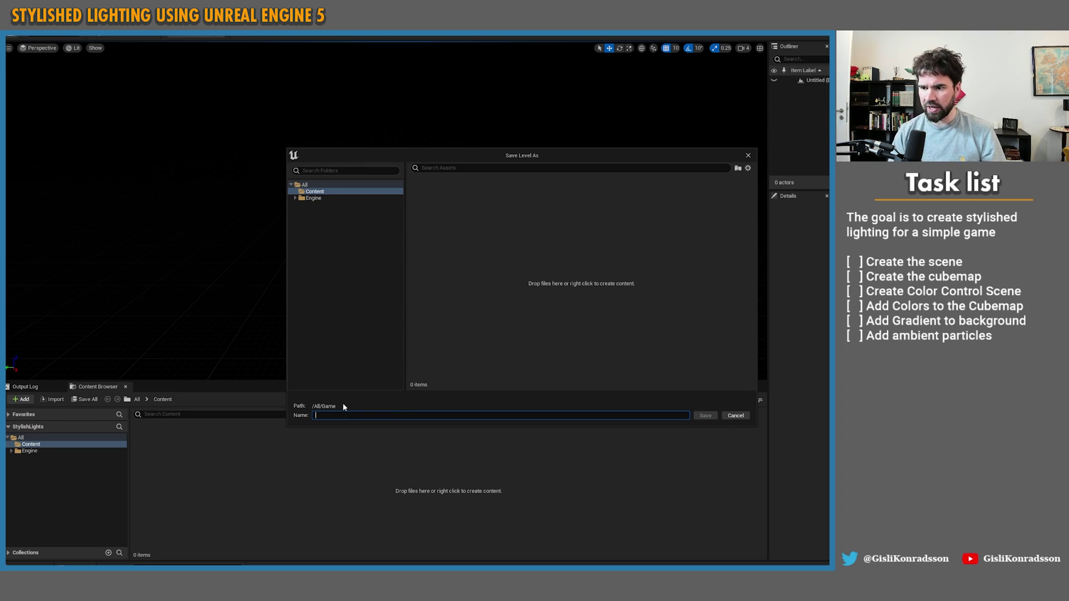
pyautogui.write('Map_Main')
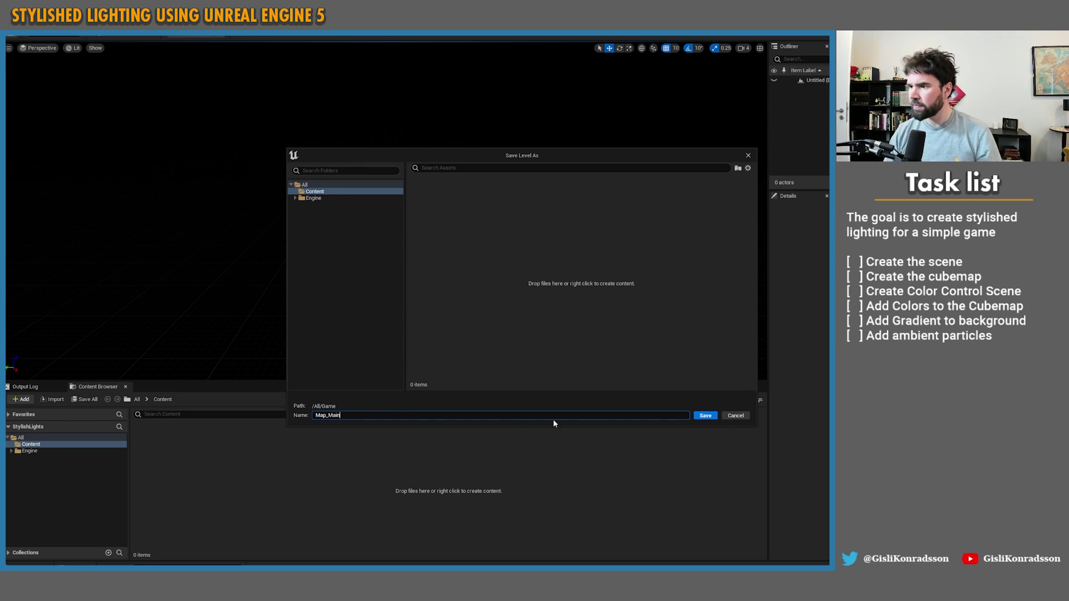
pyautogui.click(705, 416)
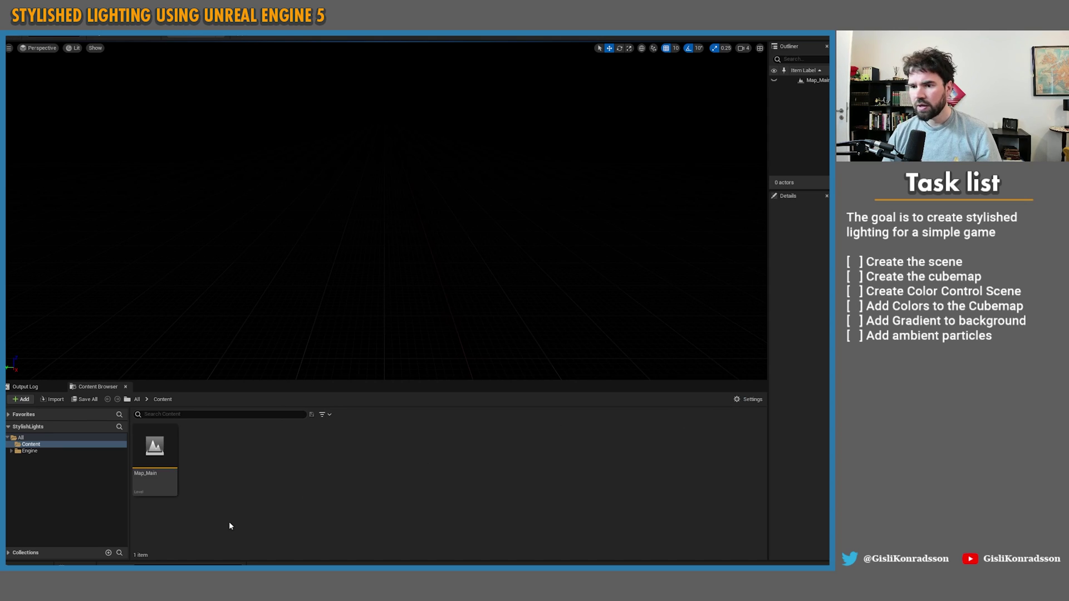
# Create an Actor Blueprint class named BP_Backdrop in the Content folder.
pyautogui.click(269, 447)
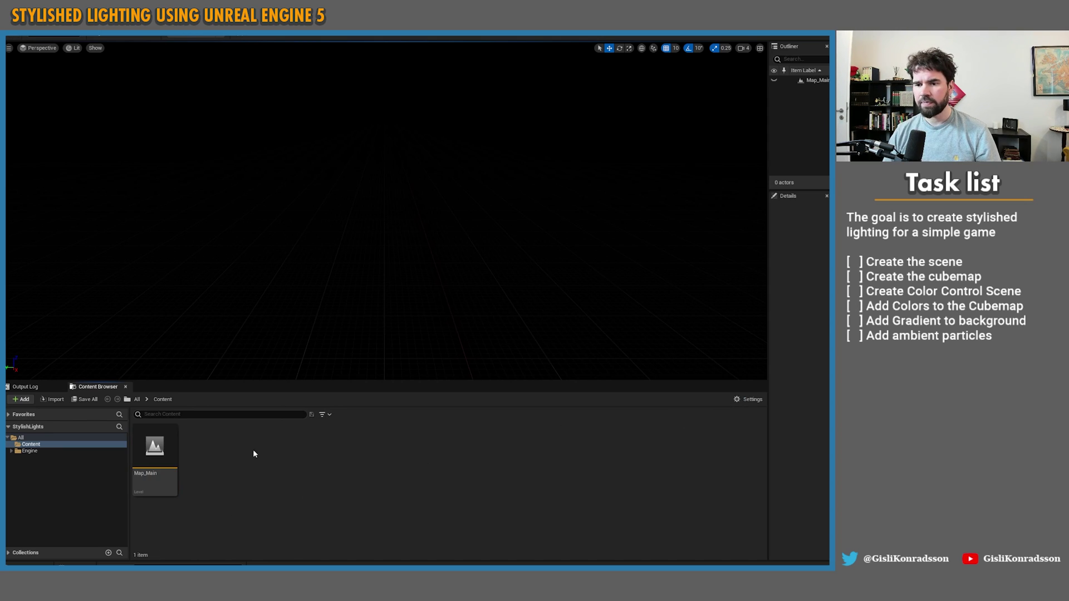
pyautogui.click(30, 442)
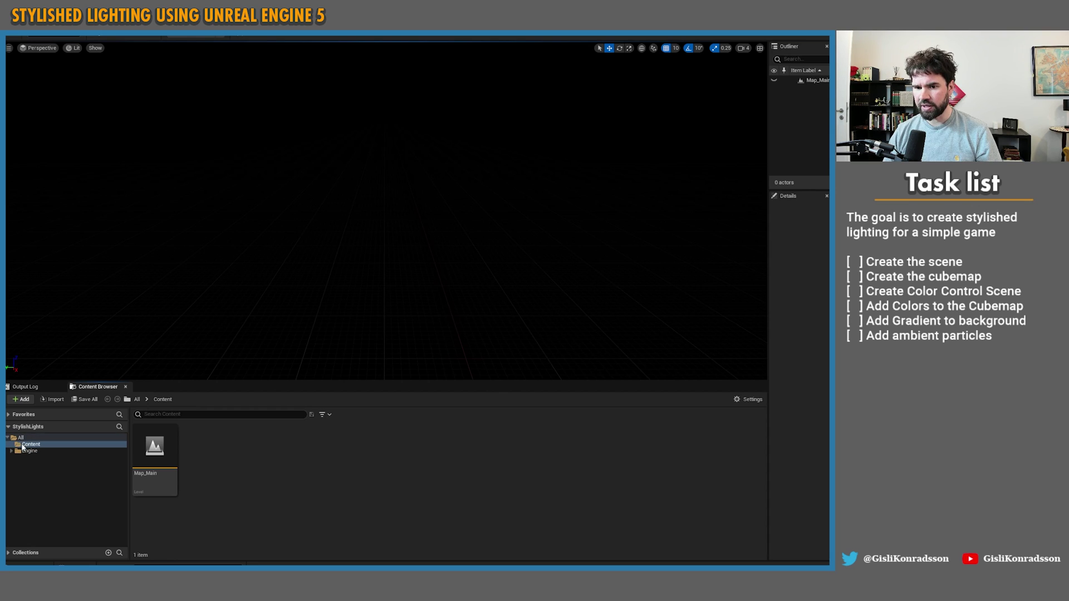
pyautogui.rightClick(197, 454)
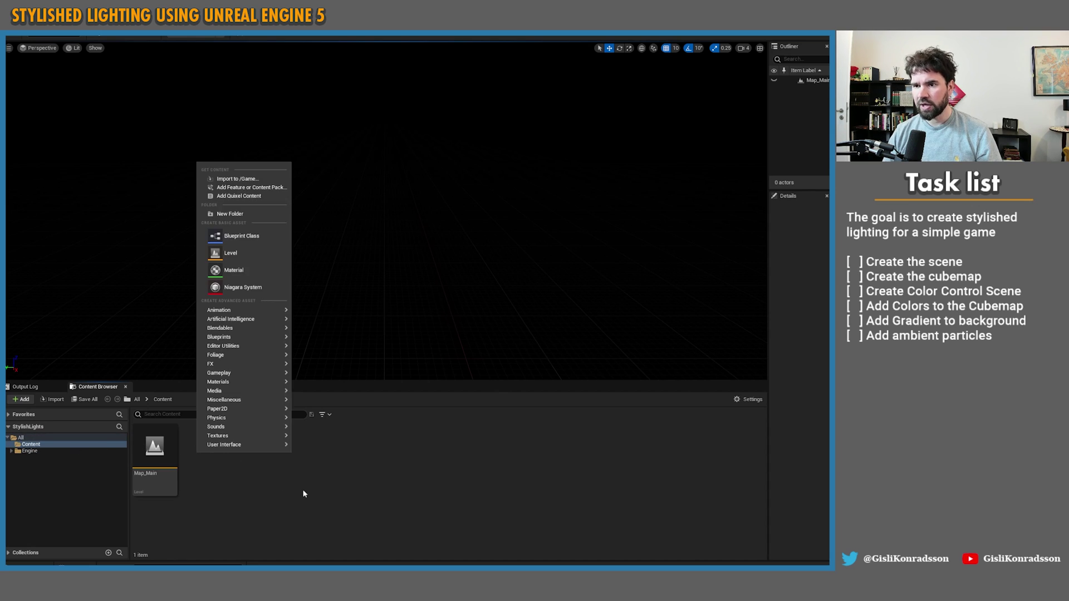
pyautogui.click(242, 236)
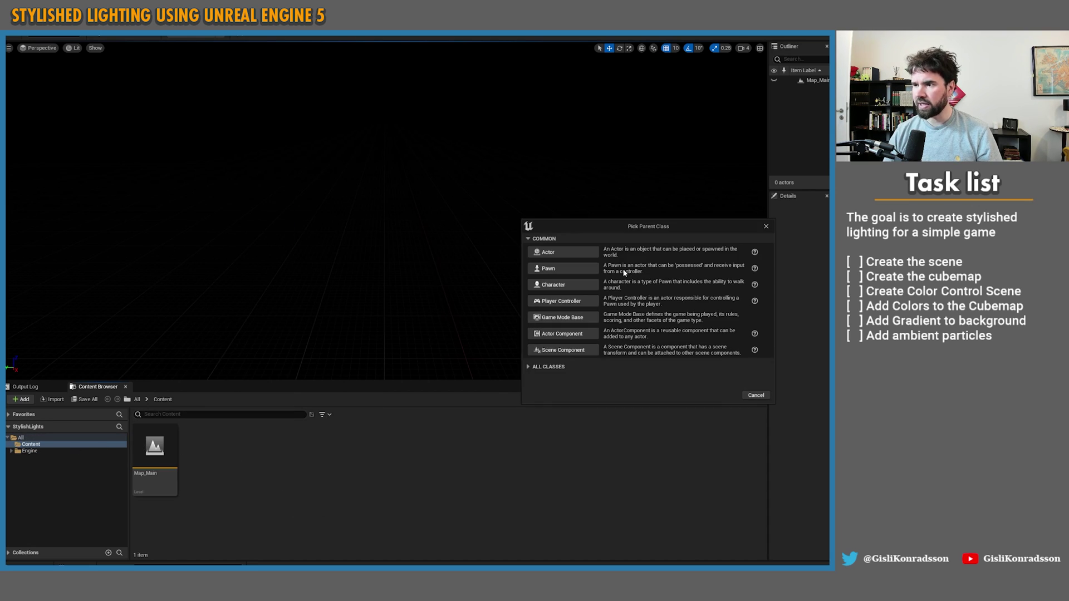
pyautogui.click(551, 255)
pyautogui.write('BP_Back')
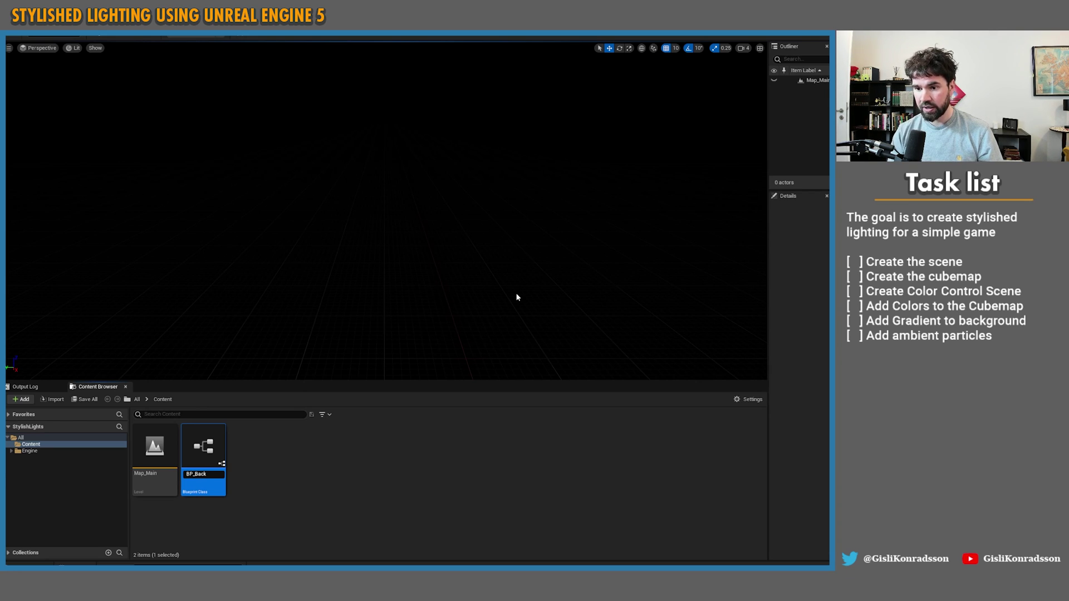
pyautogui.write('p')
pyautogui.press('Return')
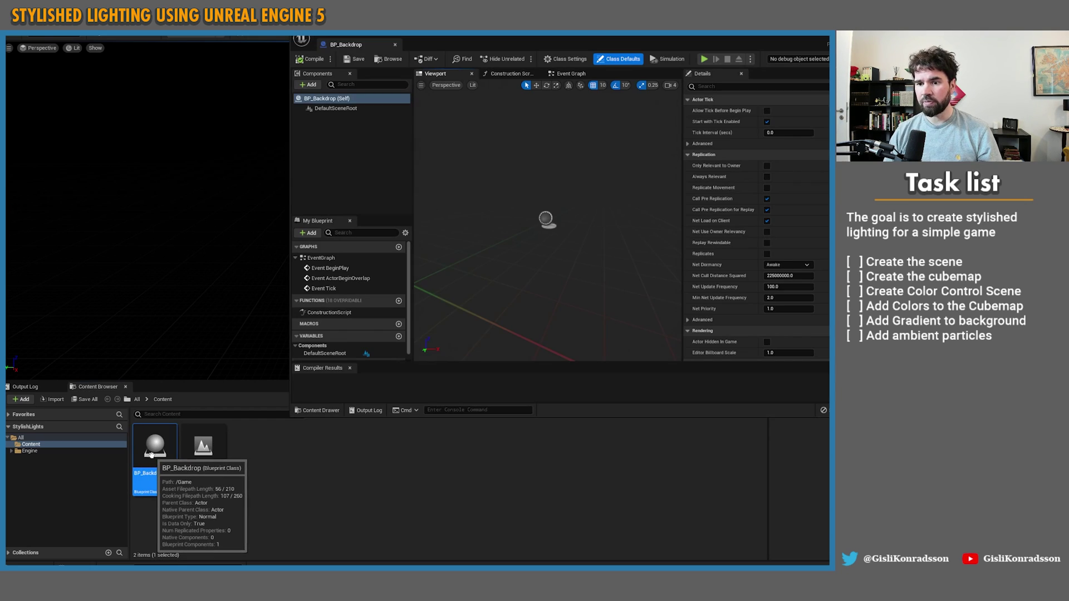
# Add a Sphere component to BP_Backdrop, keeping its default name.
pyautogui.moveTo(474, 43); pyautogui.dragTo(211, 54)
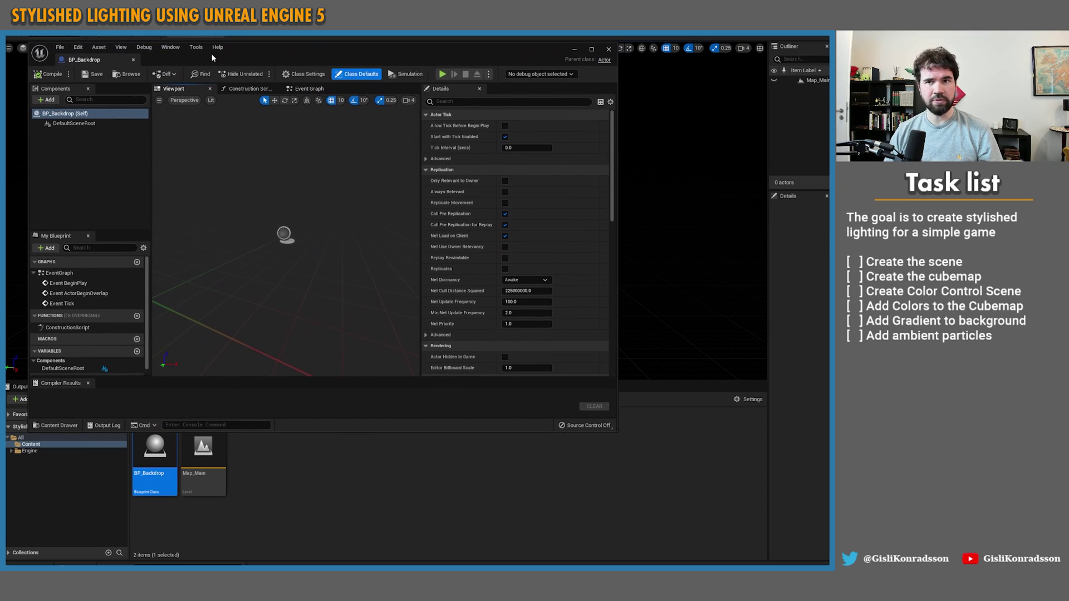
pyautogui.click(46, 100)
pyautogui.write('s')
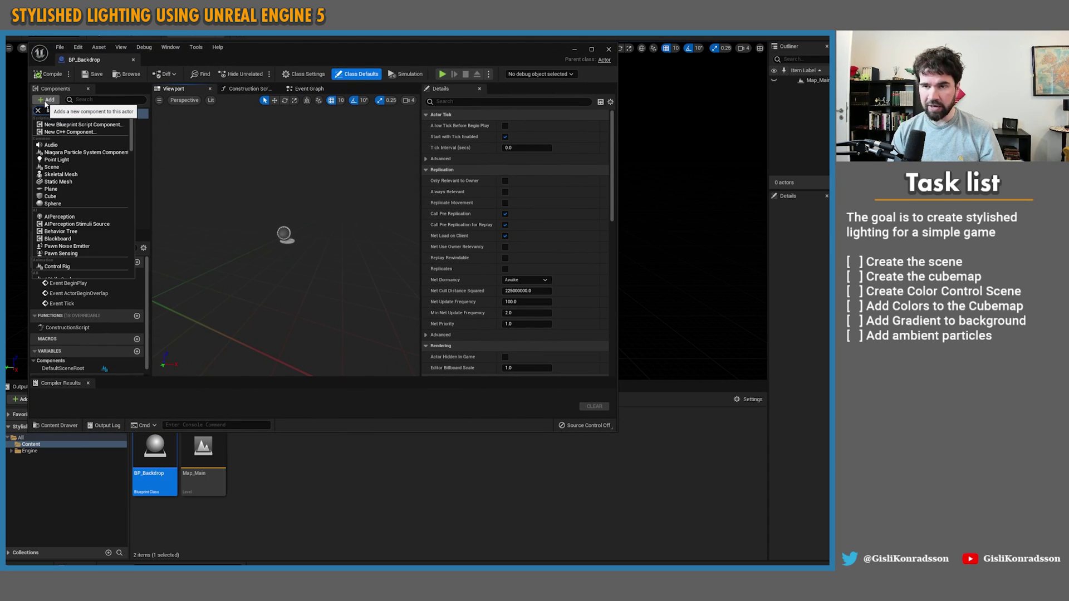
pyautogui.write('phere')
pyautogui.click(55, 126)
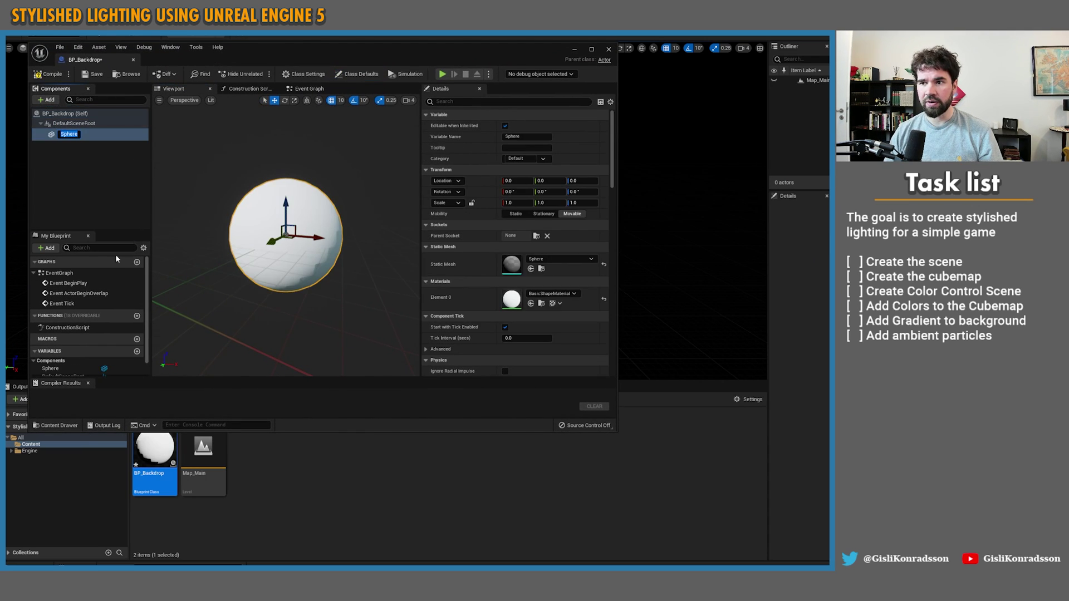
pyautogui.click(109, 217)
# Compile and save the BP_Backdrop Blueprint, and close its editor.
pyautogui.click(49, 74)
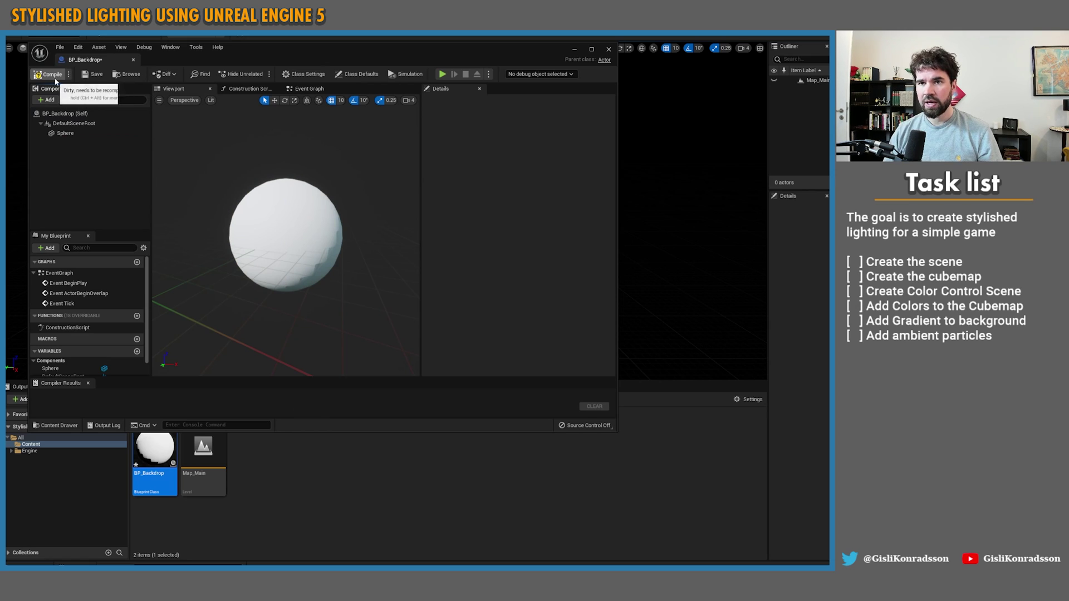
pyautogui.click(85, 75)
pyautogui.click(609, 49)
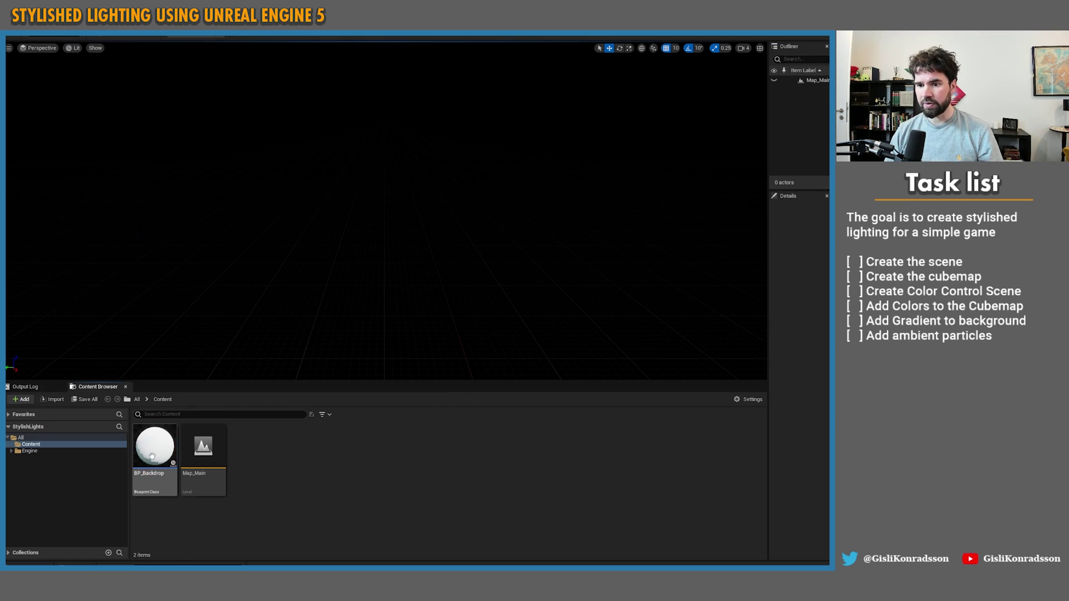
# Place BP_Backdrop in the level and set its X scale to 100.
pyautogui.moveTo(152, 457); pyautogui.dragTo(348, 267)
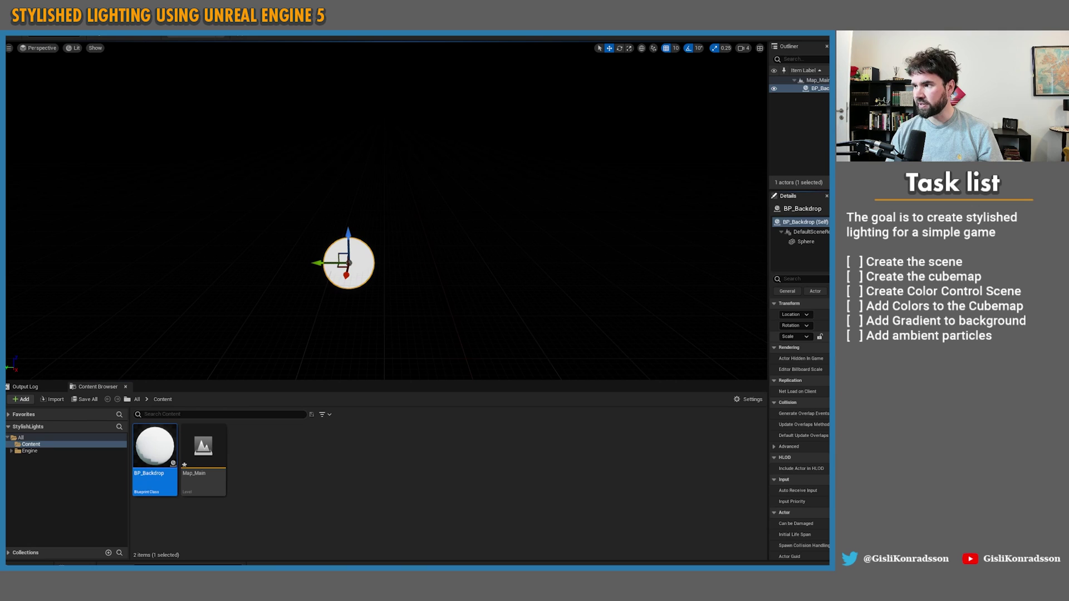
pyautogui.press('Tab')
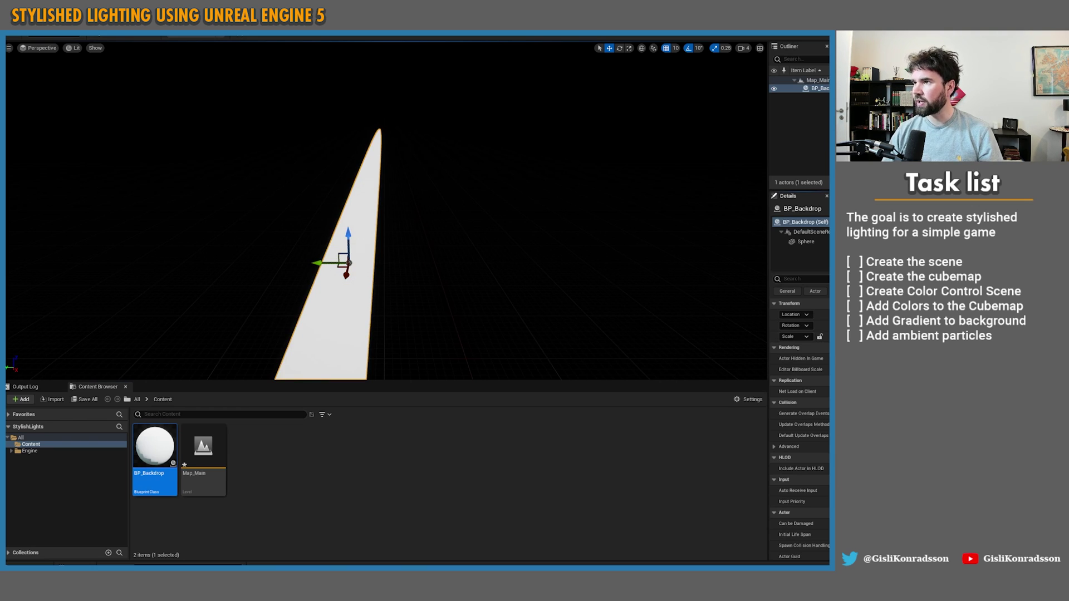
# Restore the level editor window and resize it so that the full Details panel fits on screen.
pyautogui.press('super+Down')
pyautogui.moveTo(573, 149); pyautogui.dragTo(314, 9)
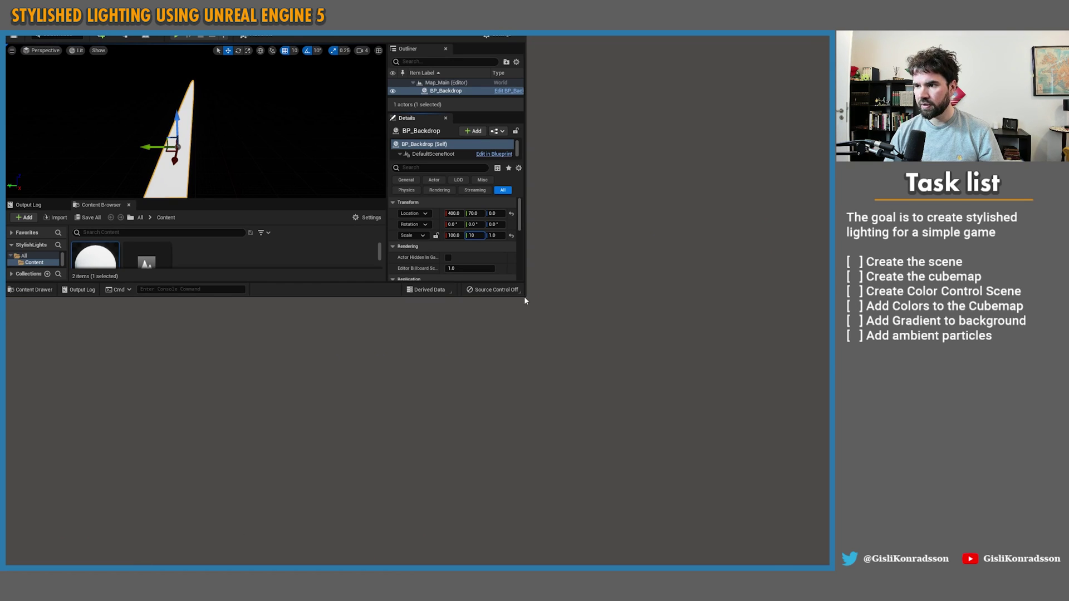
pyautogui.moveTo(524, 294); pyautogui.dragTo(691, 424)
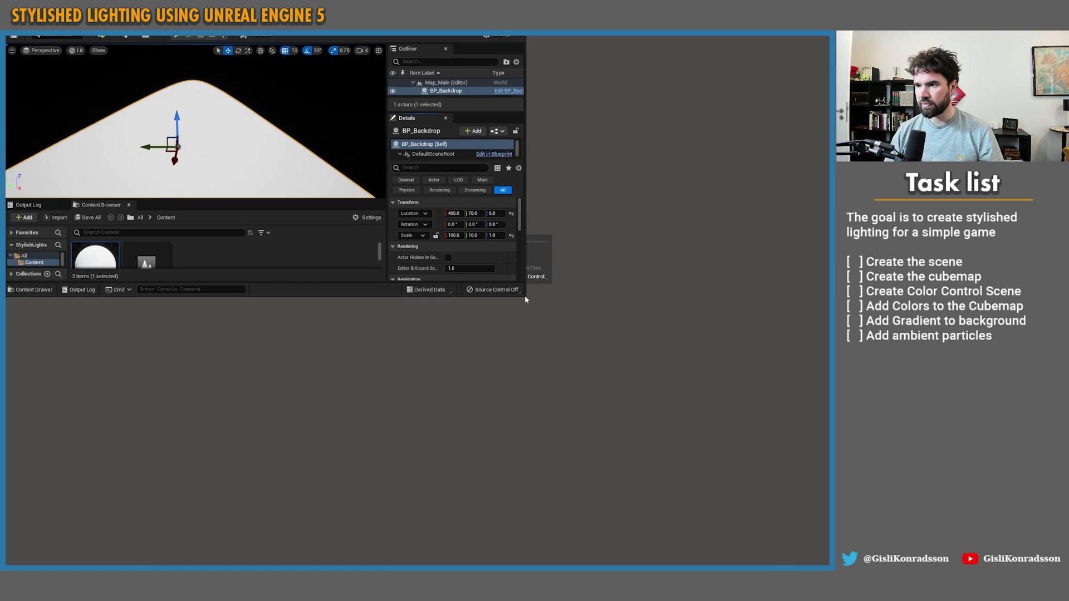
pyautogui.moveTo(523, 298); pyautogui.dragTo(830, 565)
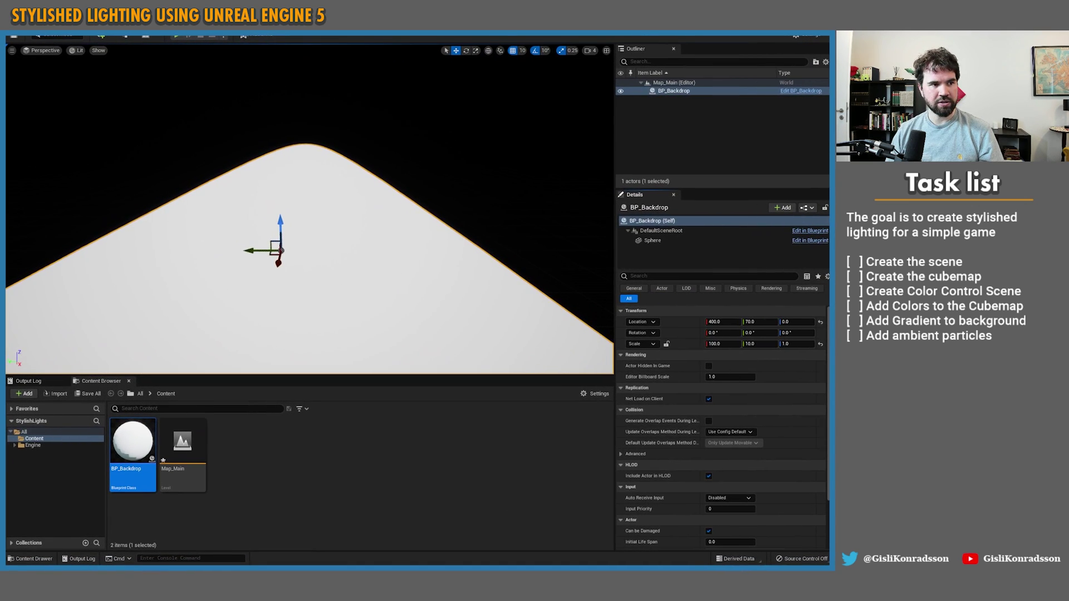
# Set the Y and Z scale of the placed BP_Backdrop to 100.
pyautogui.click(750, 343)
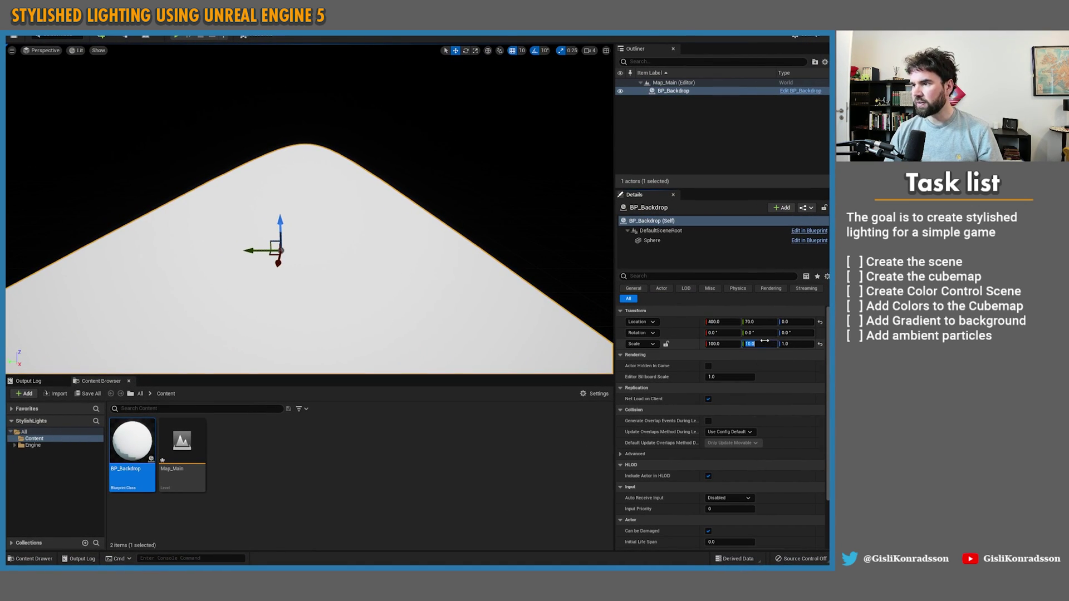
pyautogui.click(808, 344)
pyautogui.write('100')
pyautogui.press('Return')
pyautogui.click(349, 496)
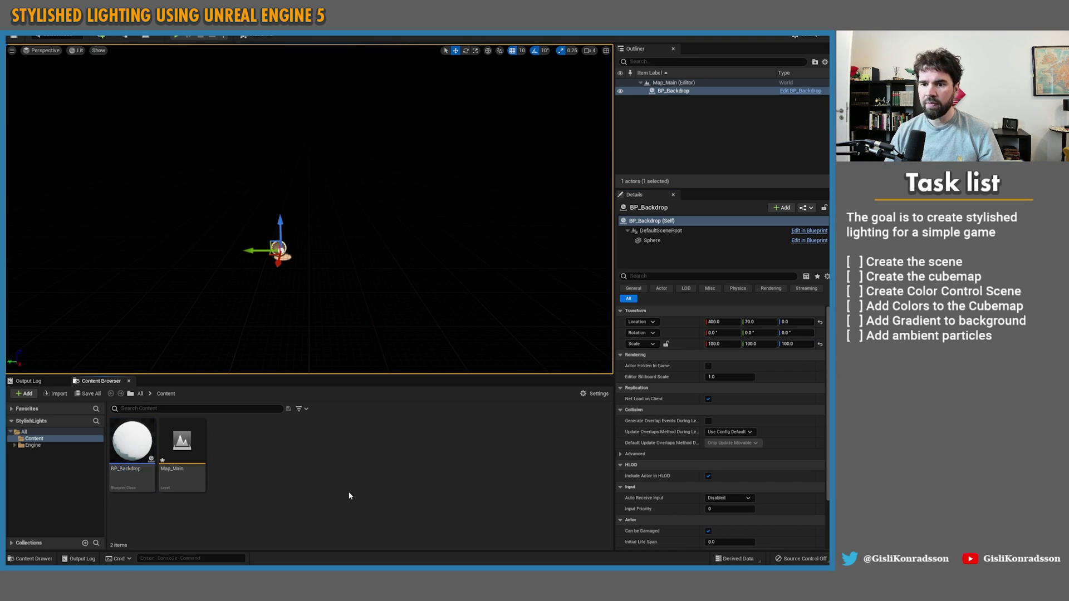
# Set the placed BP_Backdrop's location to 0, 0, 0.
pyautogui.click(142, 458)
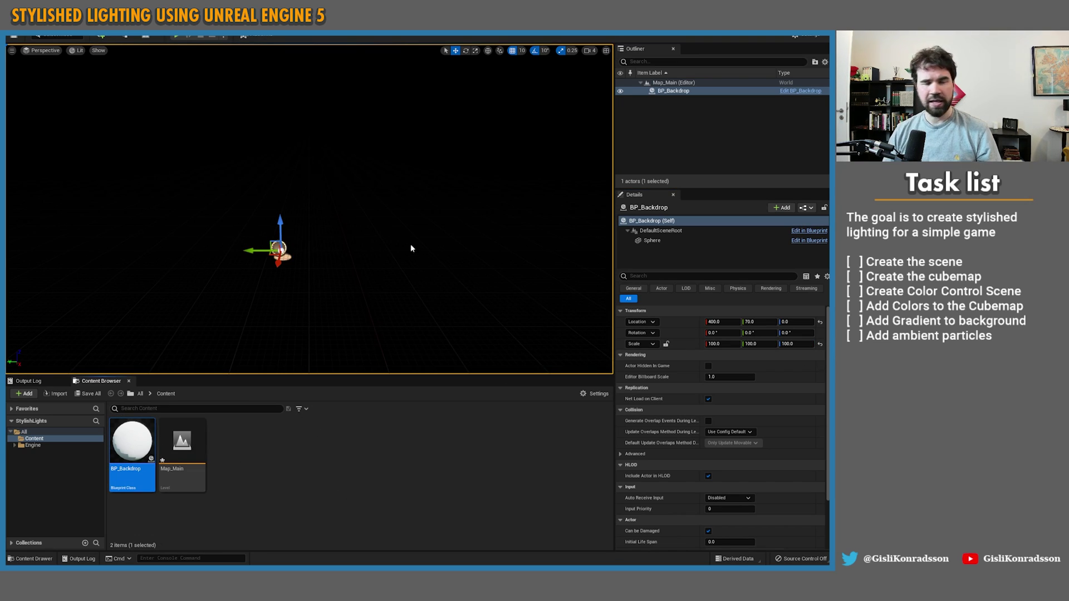
pyautogui.click(728, 321)
pyautogui.write('0')
pyautogui.press('Tab')
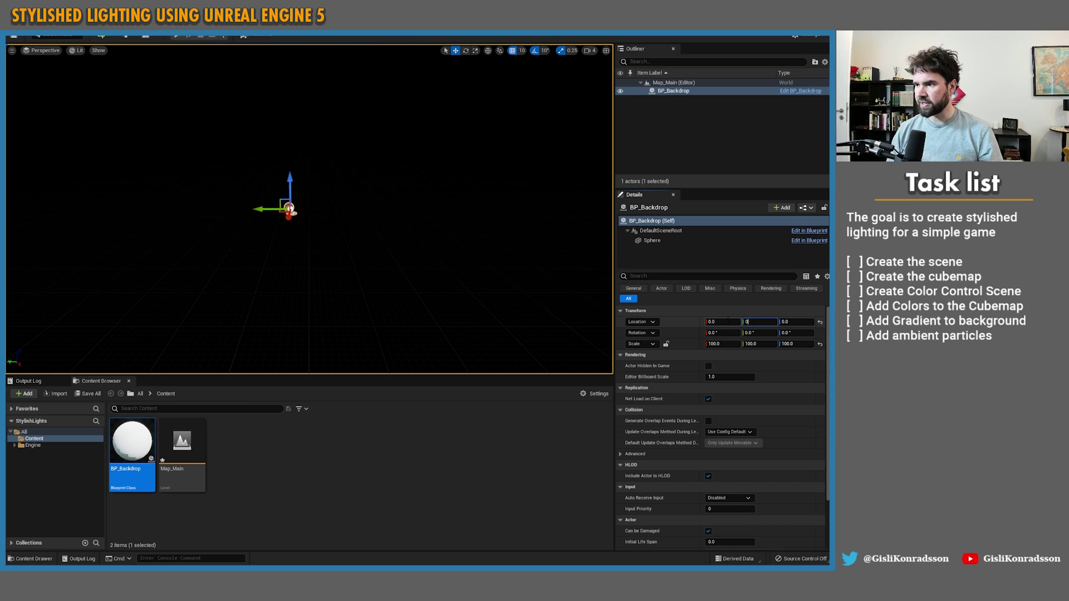
pyautogui.write('0')
pyautogui.press('Tab')
pyautogui.write('0')
pyautogui.press('Tab')
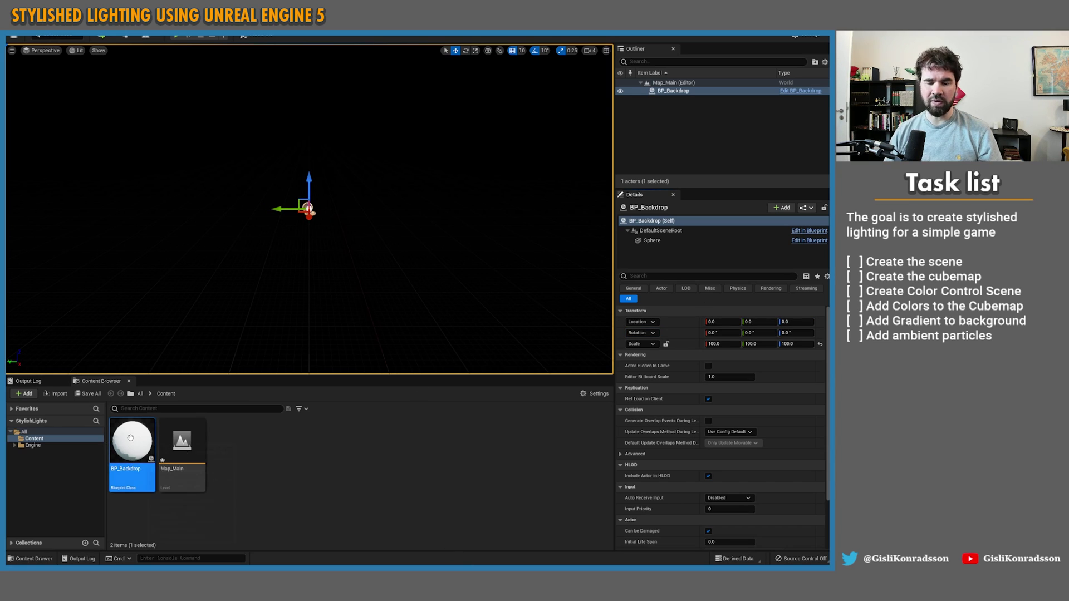
# Create a material named M_Backdrop in the Content folder.
pyautogui.click(304, 440)
pyautogui.click(182, 445)
pyautogui.rightClick(242, 452)
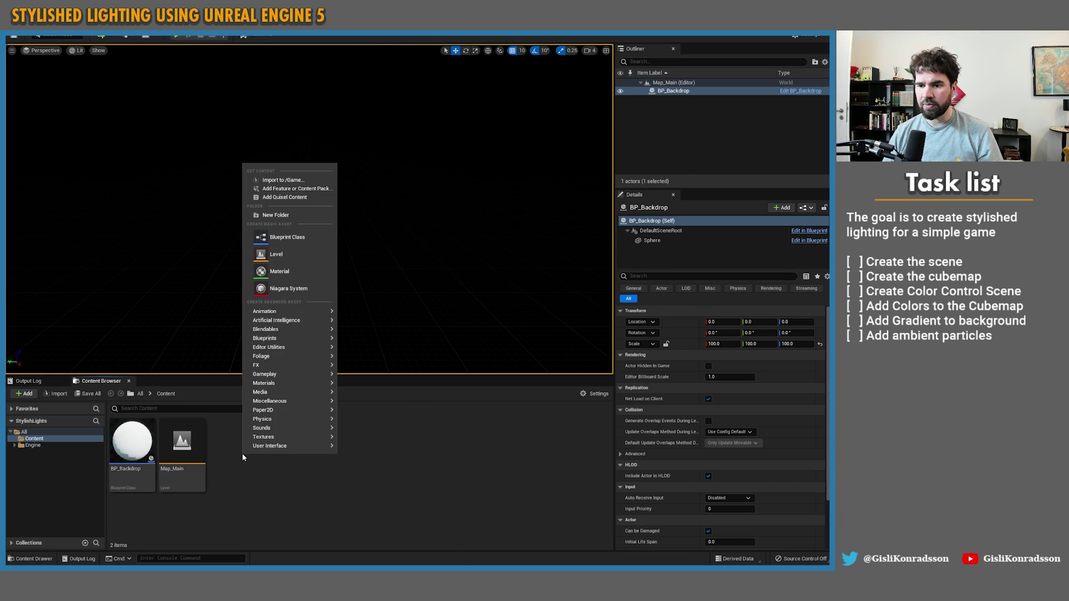
pyautogui.click(285, 273)
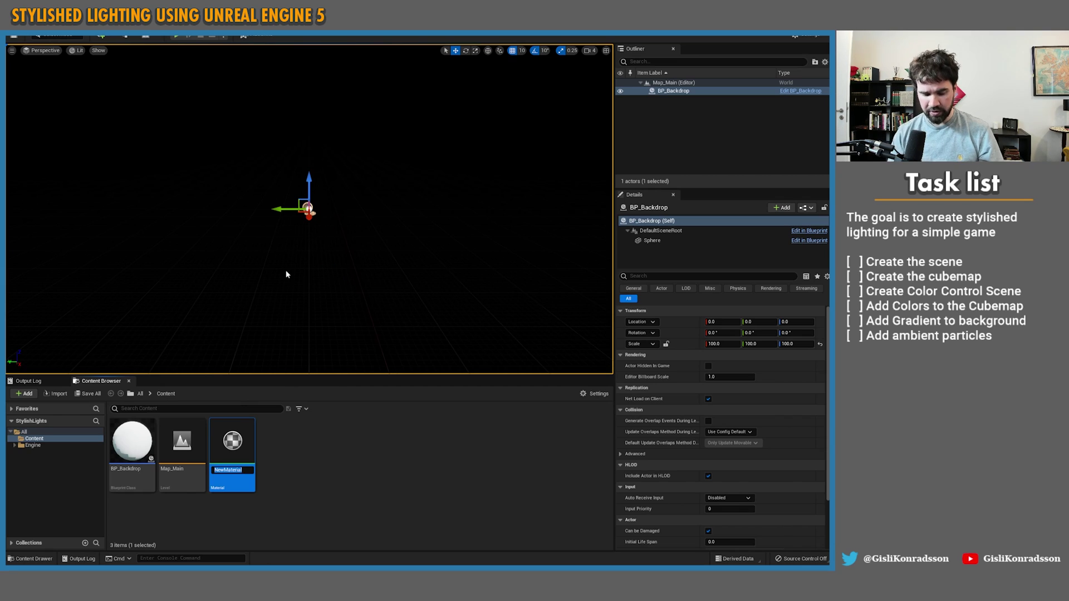
pyautogui.write('M_Ba')
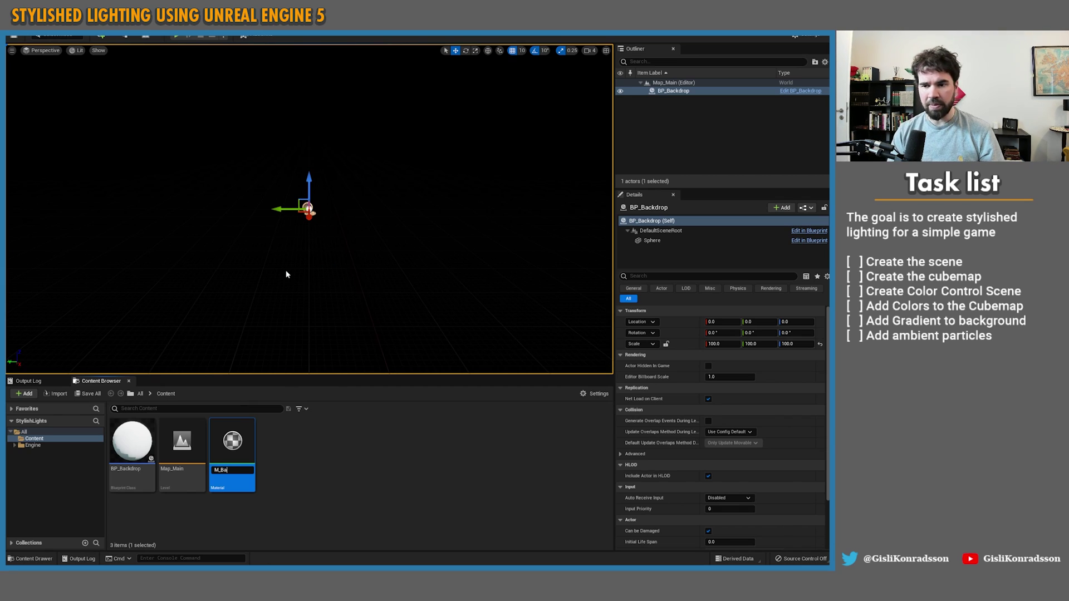
pyautogui.write('ckdrop')
pyautogui.press('Return')
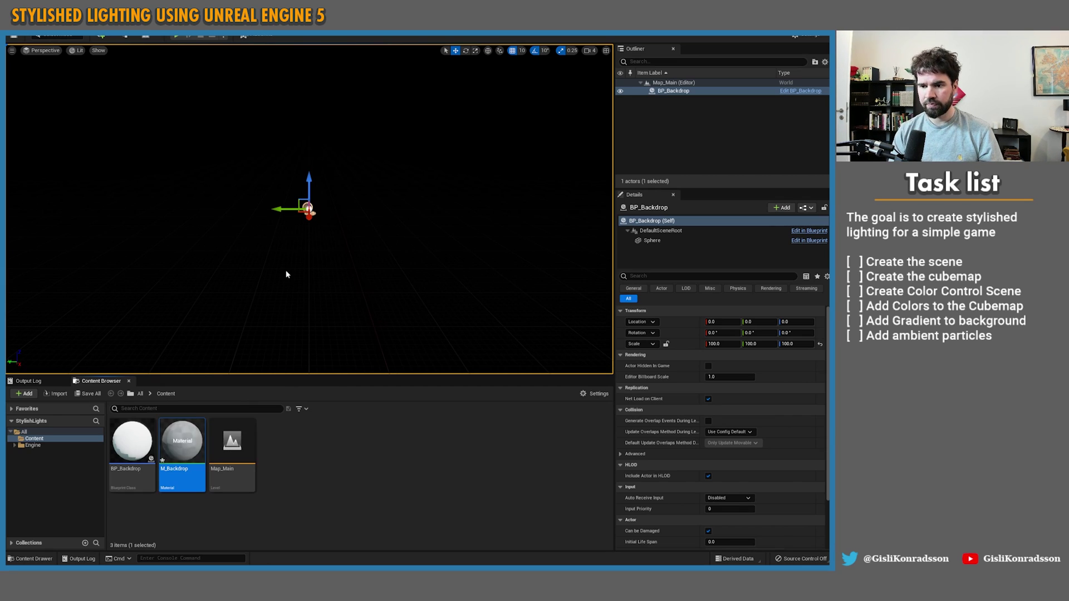
# Assign M_Backdrop to the Sphere component of BP_Backdrop, compile the blueprint and close its editor.
pyautogui.doubleClick(144, 442)
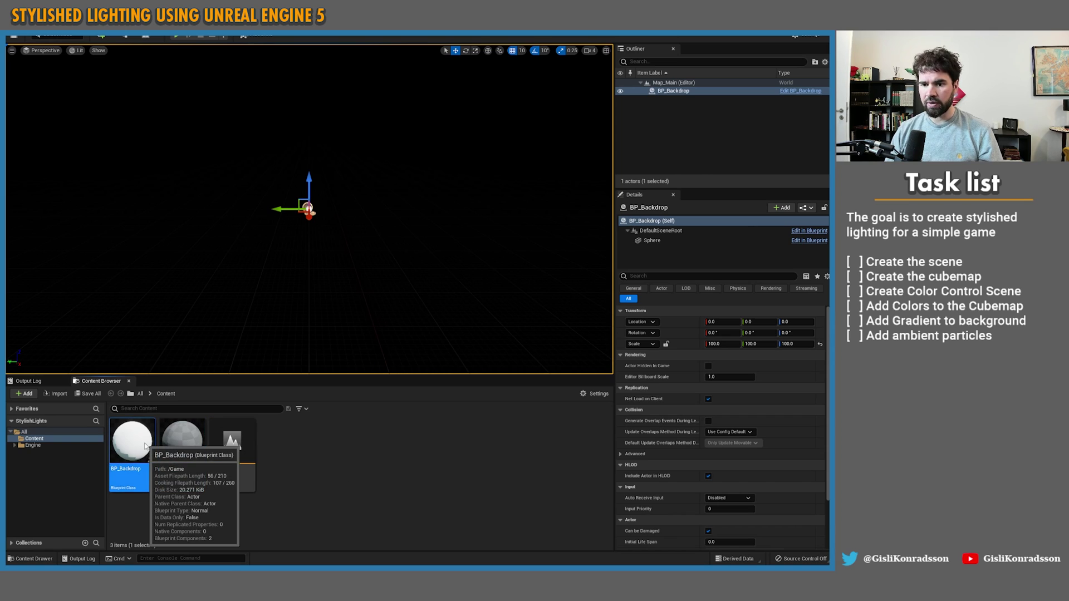
pyautogui.click(90, 133)
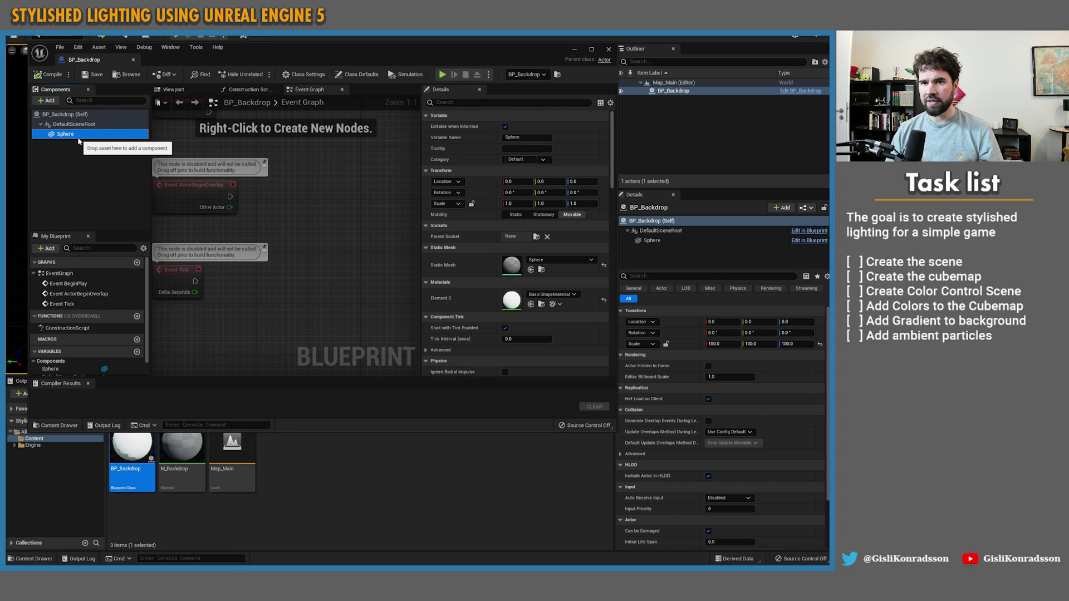
pyautogui.moveTo(182, 448); pyautogui.dragTo(511, 301)
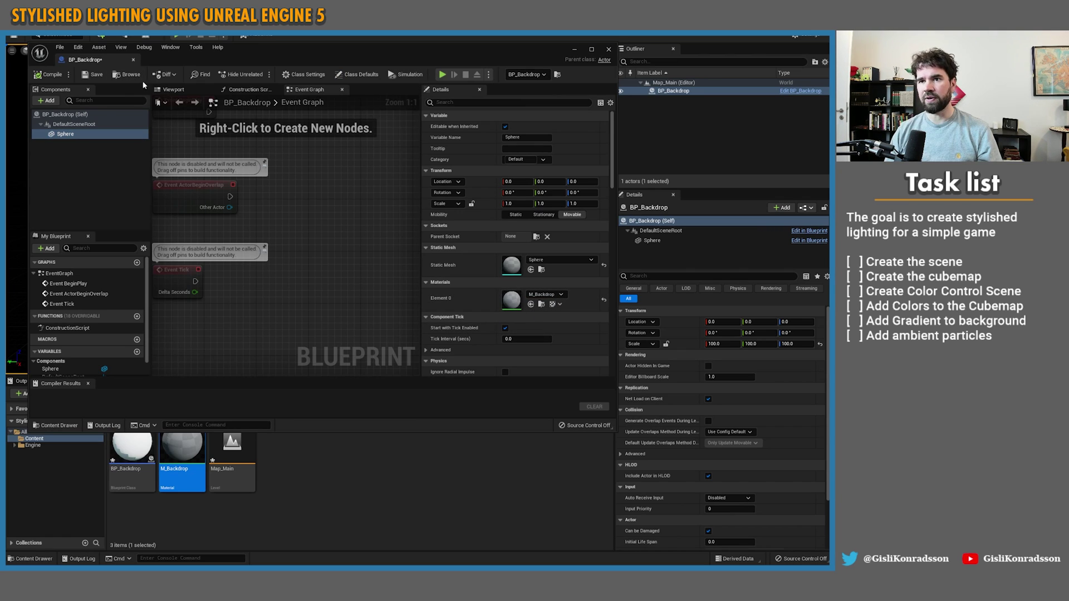
pyautogui.click(47, 76)
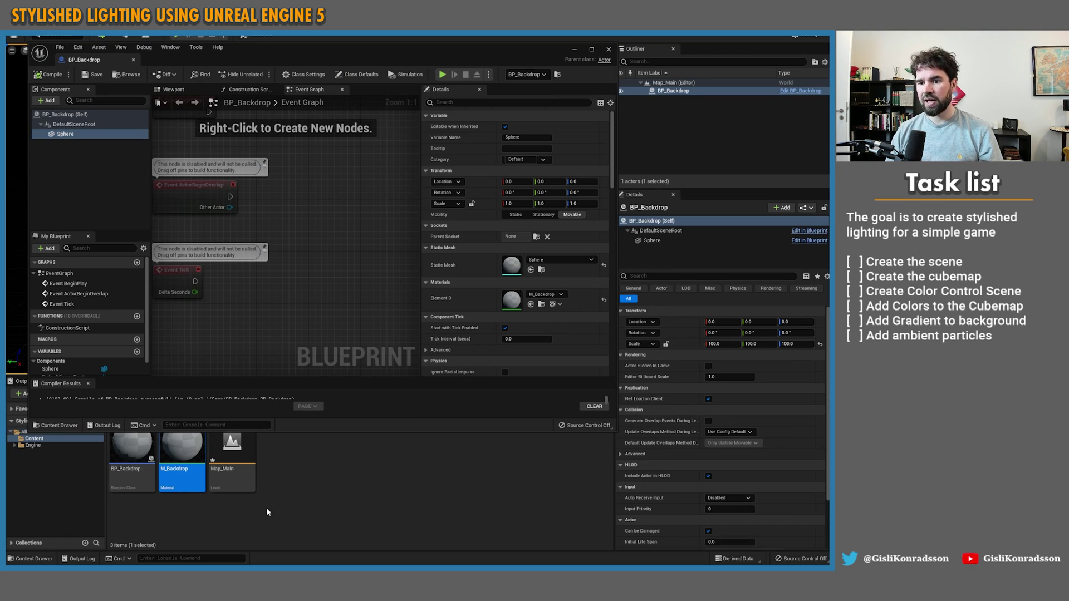
pyautogui.click(592, 49)
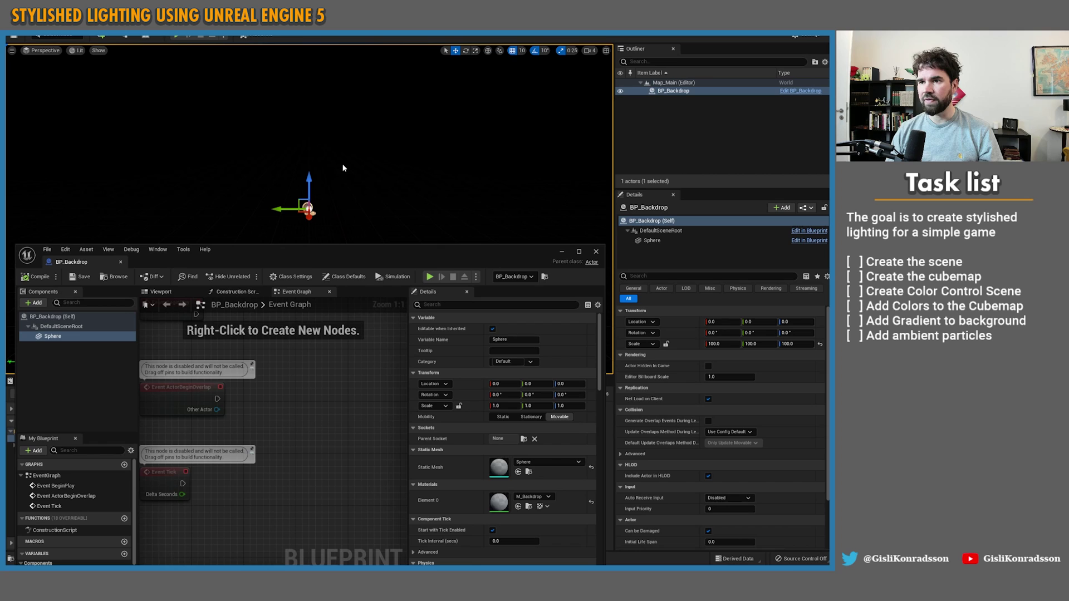
pyautogui.moveTo(489, 252); pyautogui.dragTo(602, 44)
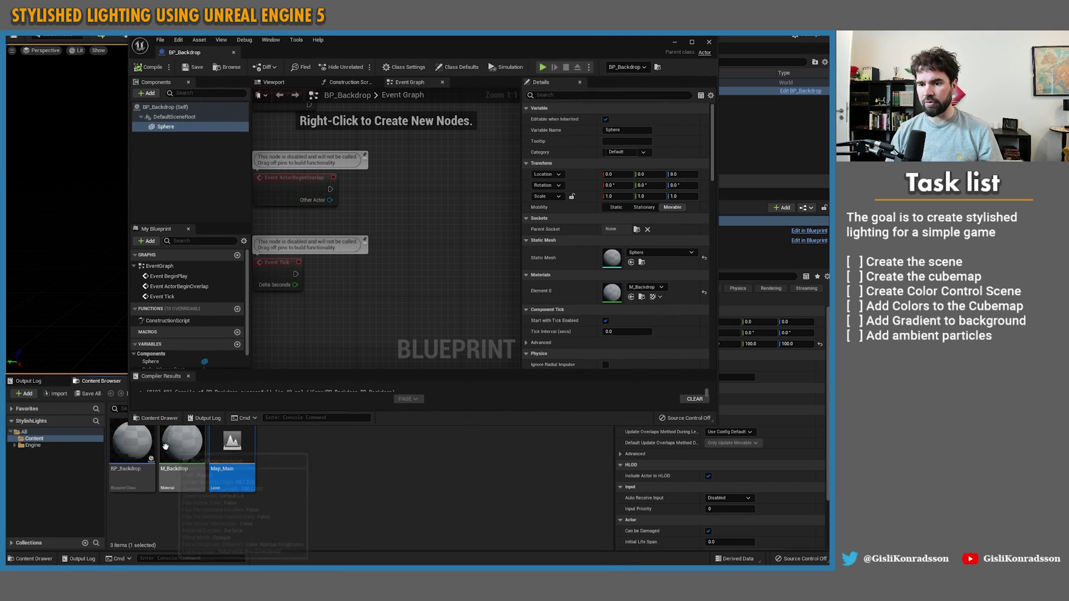
pyautogui.click(708, 42)
# Set M_Backdrop's shading model to Unlit, make it two-sided and save the material.
pyautogui.click(183, 445)
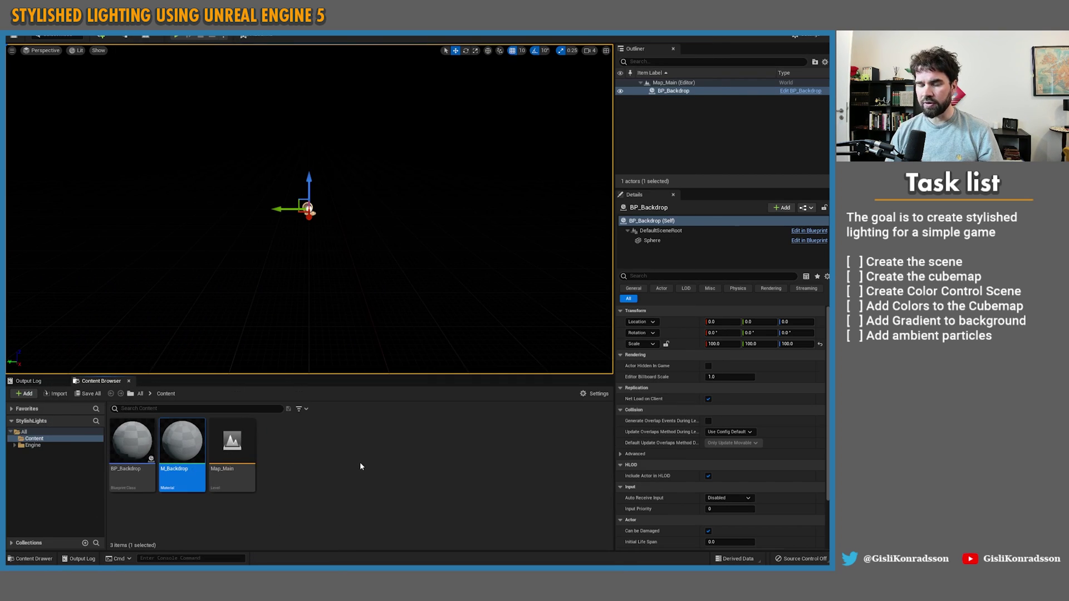
pyautogui.doubleClick(182, 452)
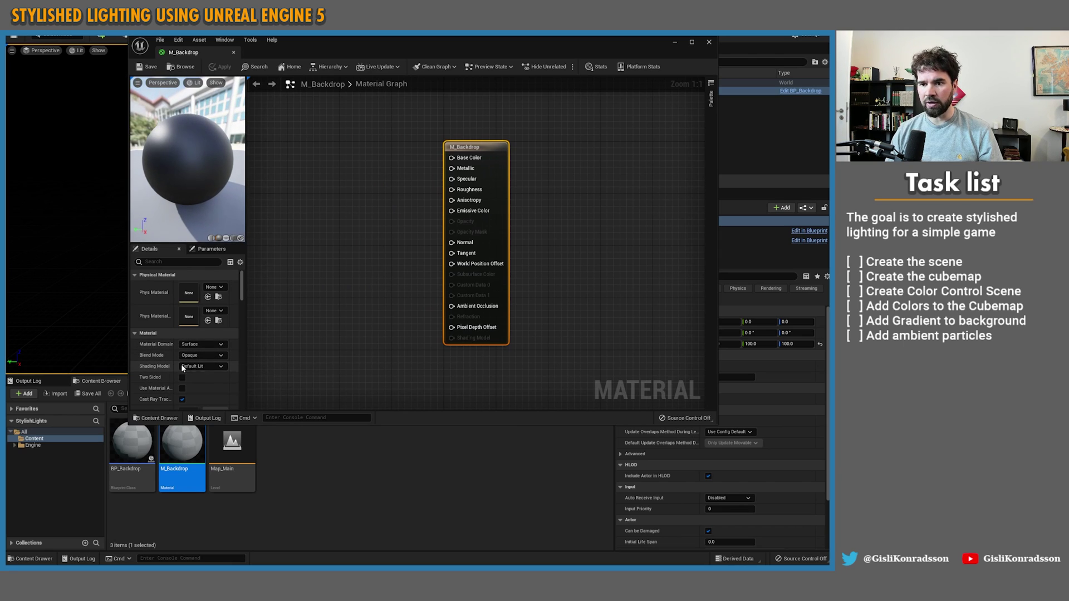
pyautogui.click(203, 366)
pyautogui.click(198, 375)
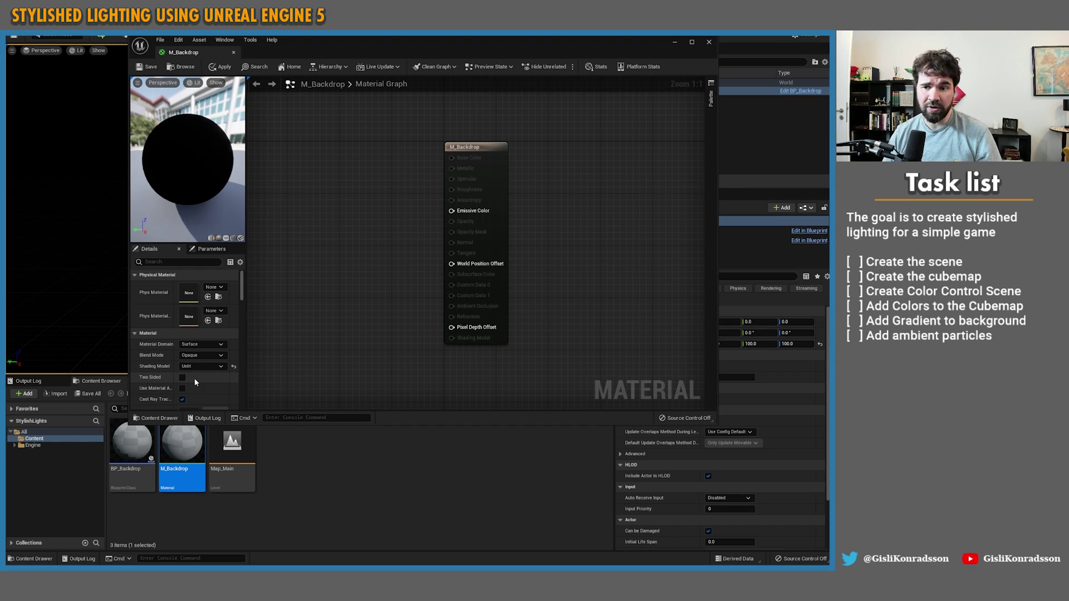
pyautogui.click(182, 377)
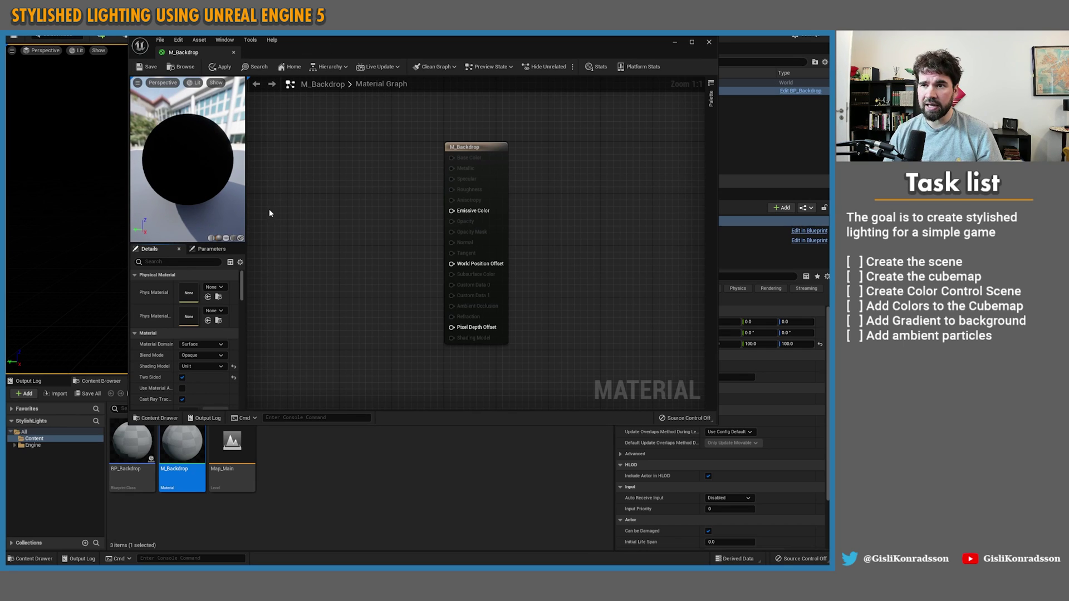
pyautogui.click(147, 66)
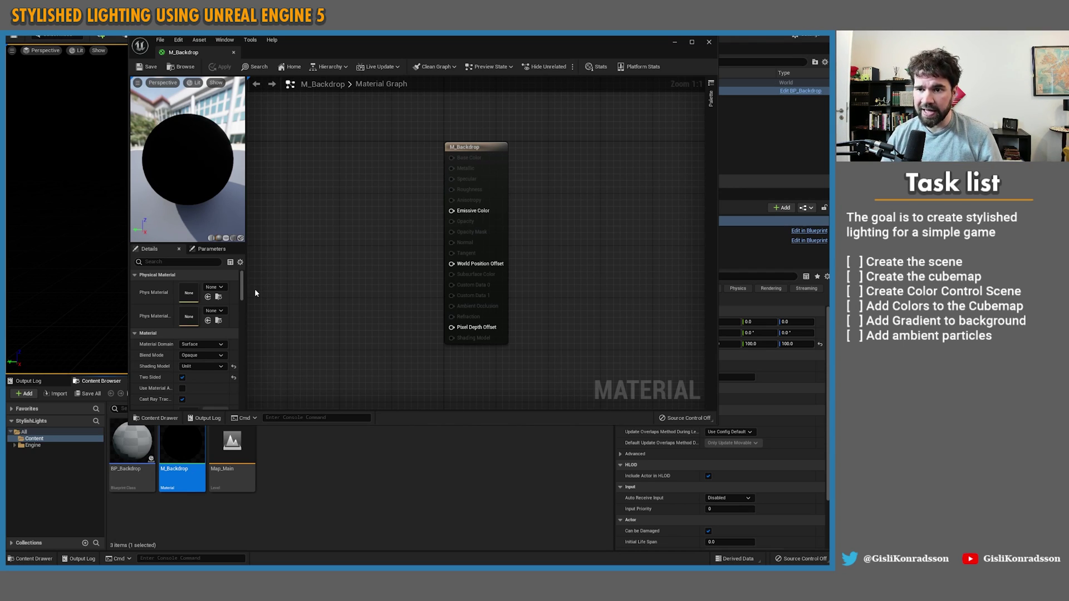
# Add a Constant3Vector node to the M_Backdrop graph and set its colour to light purple, about 0.385, 0.348, 1.
pyautogui.rightClick(287, 251)
pyautogui.click(306, 237)
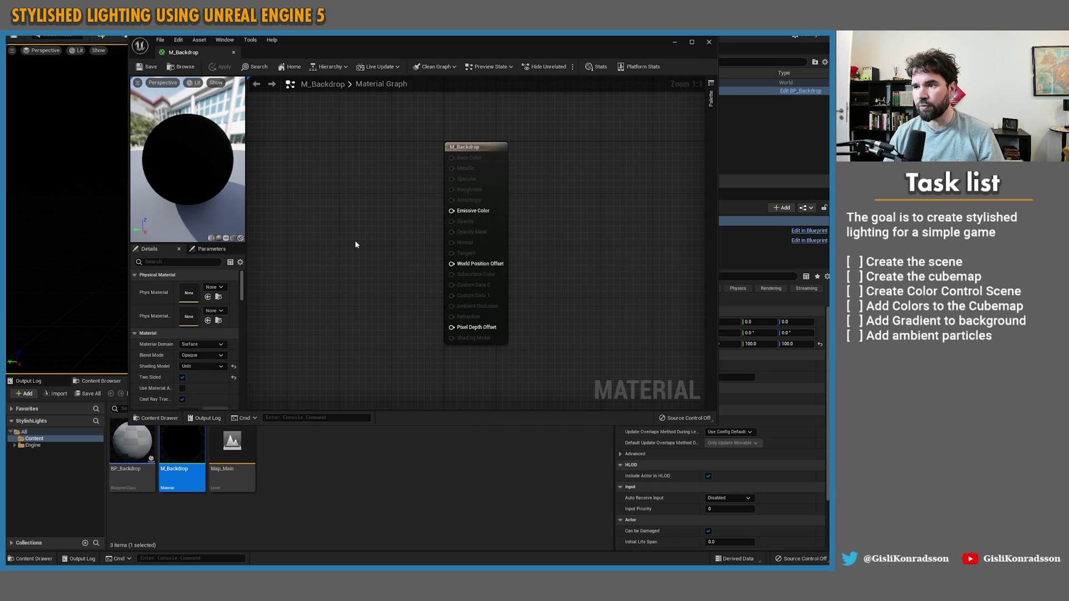
pyautogui.rightClick(371, 233)
pyautogui.write('const')
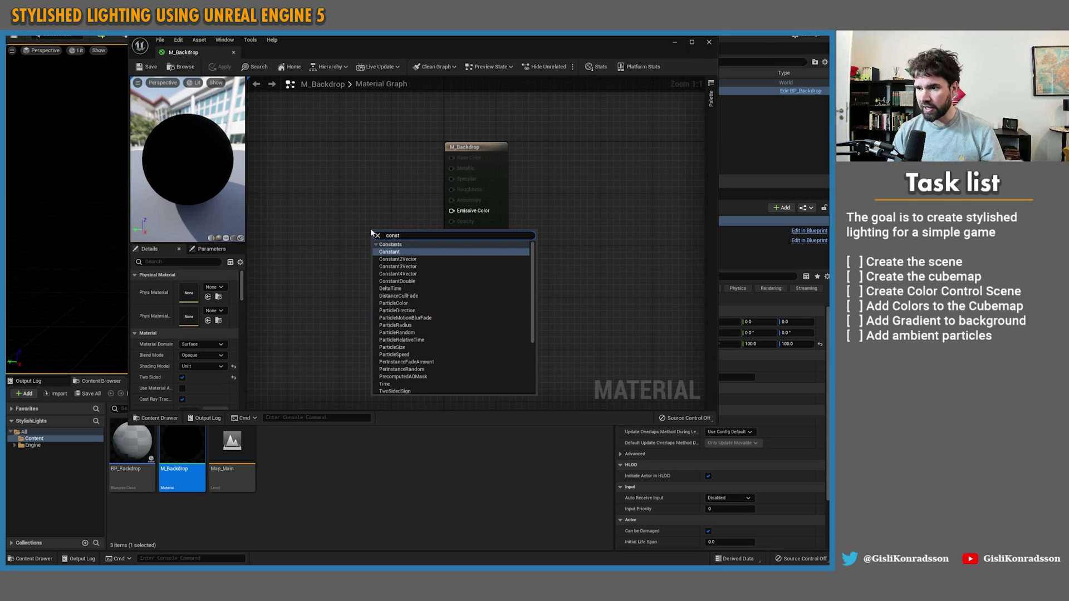
pyautogui.click(398, 266)
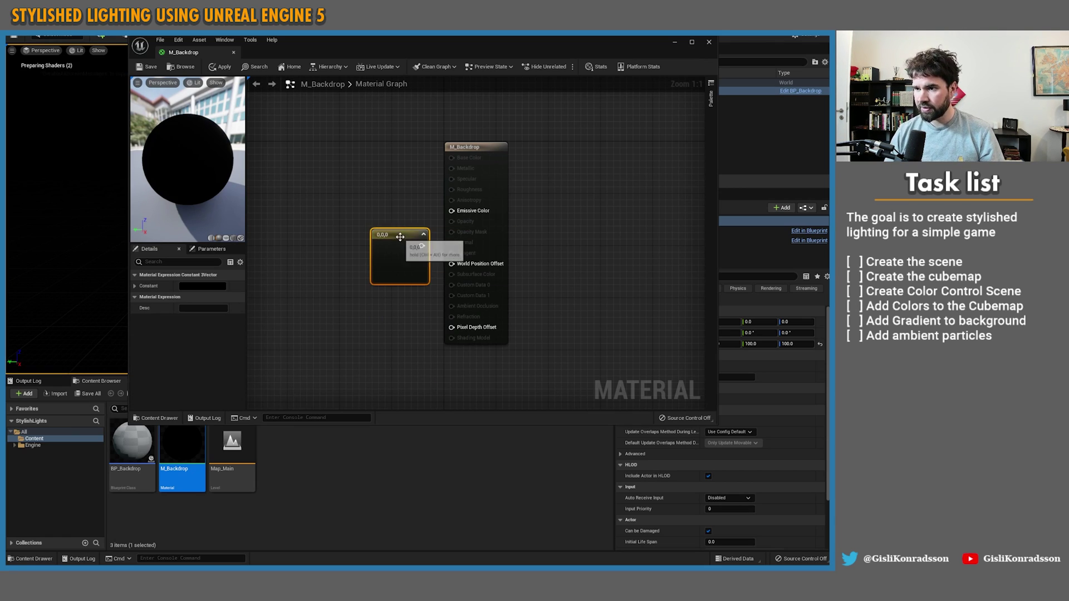
pyautogui.click(182, 287)
pyautogui.click(221, 333)
pyautogui.moveTo(301, 334); pyautogui.dragTo(305, 313)
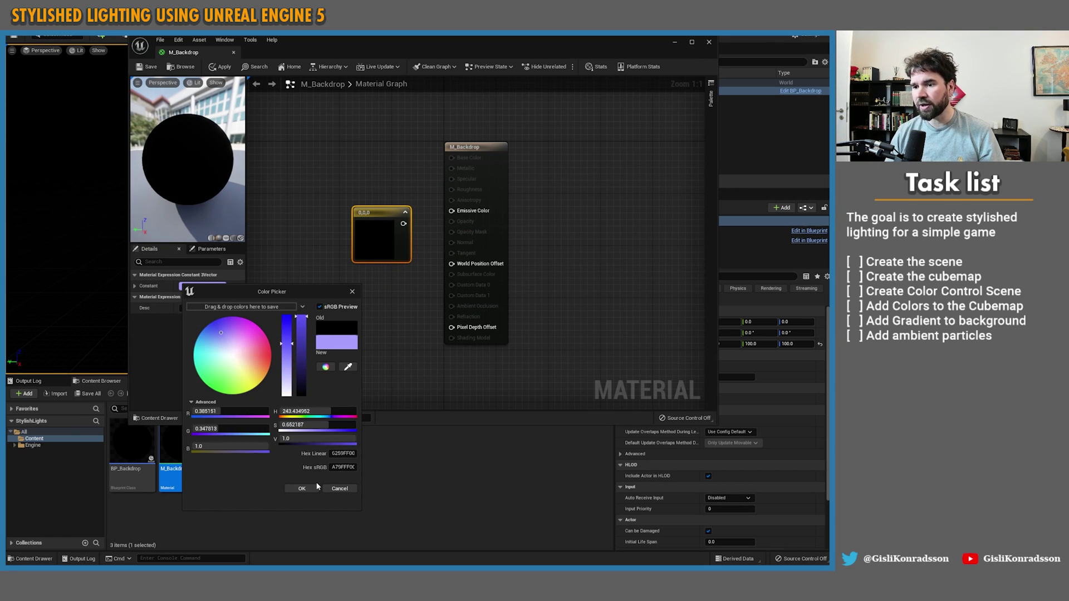
pyautogui.click(302, 488)
# Connect the light purple constant to M_Backdrop's Emissive Color, then save the material and close its editor.
pyautogui.moveTo(403, 223); pyautogui.dragTo(452, 210)
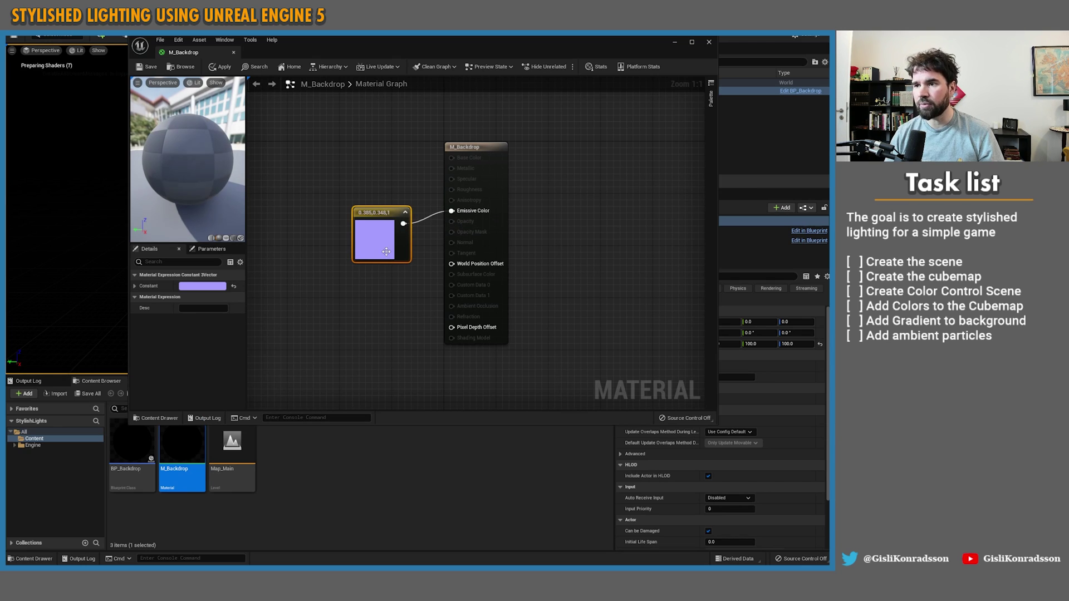
pyautogui.moveTo(386, 251); pyautogui.dragTo(379, 238)
pyautogui.hotkey('ctrl', 's')
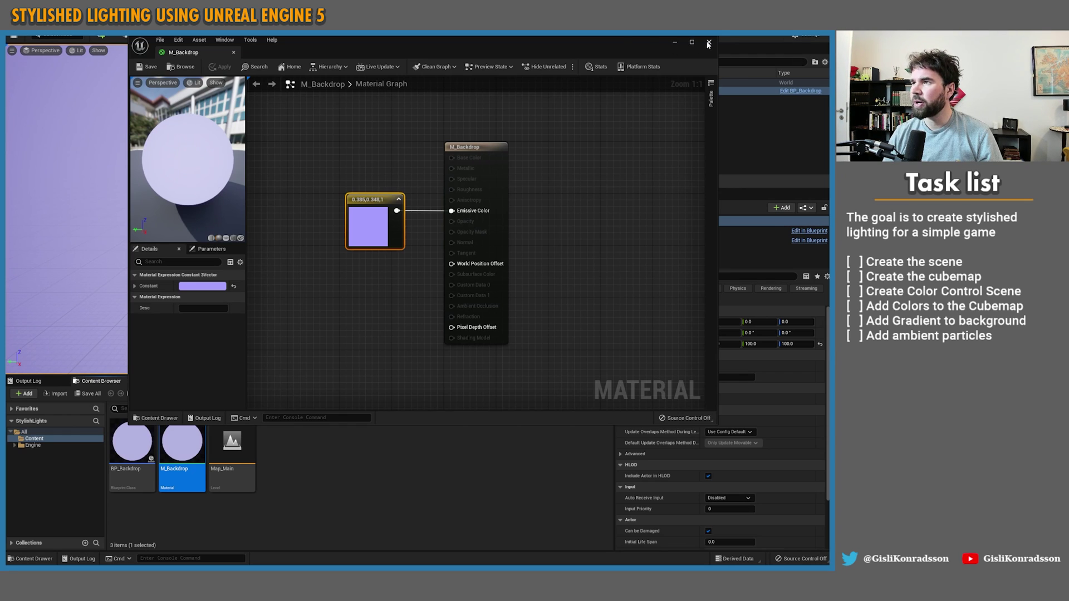
pyautogui.moveTo(620, 41); pyautogui.dragTo(598, 54)
pyautogui.click(685, 55)
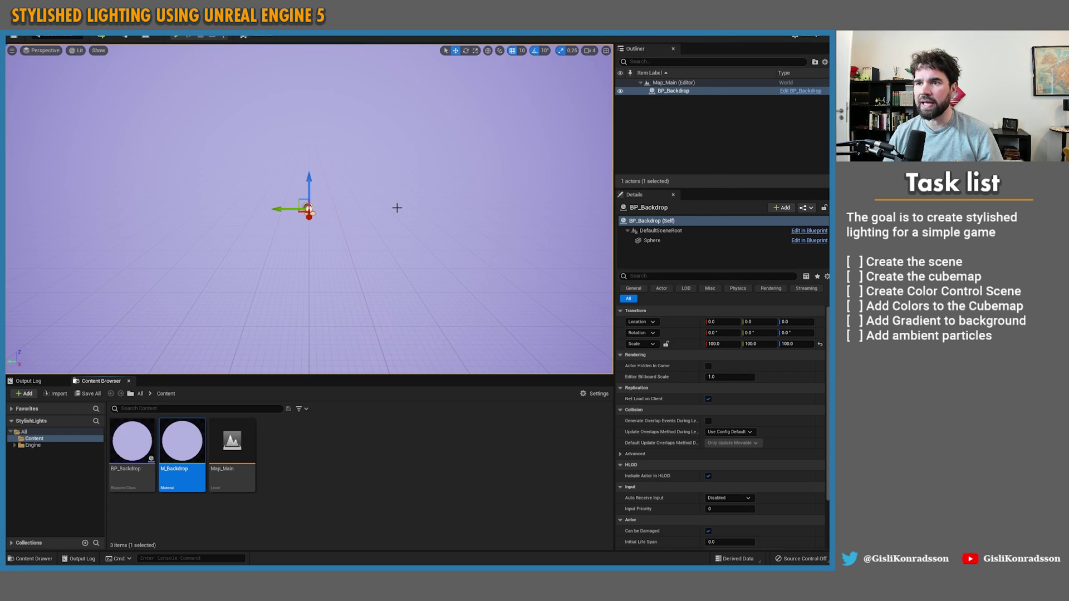
pyautogui.click(399, 160)
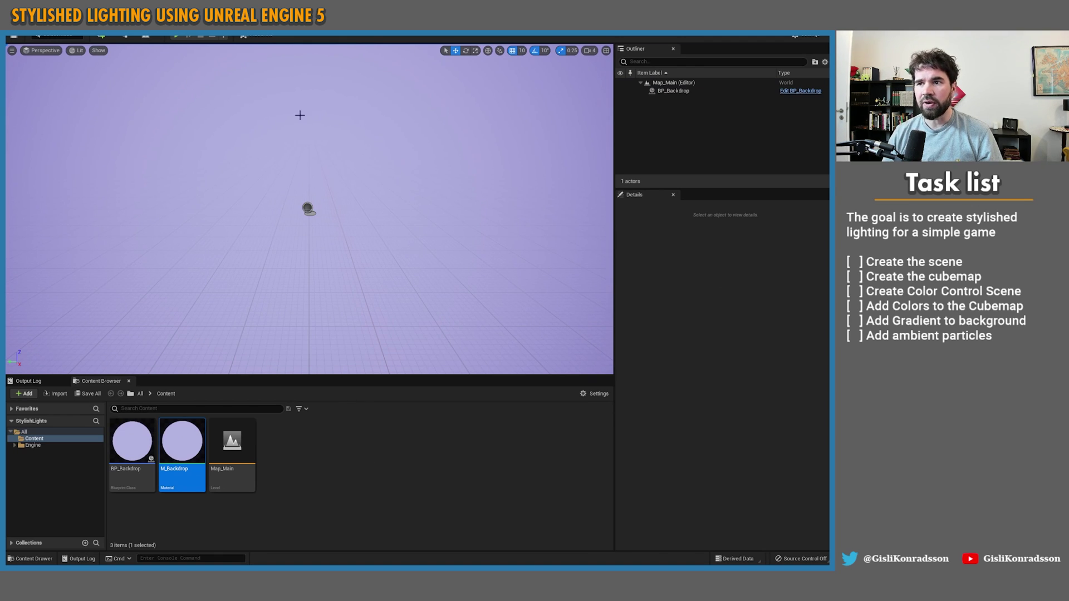
# Create an Actor blueprint class named BP_Puzzle in the Content folder.
pyautogui.click(300, 457)
pyautogui.rightClick(299, 454)
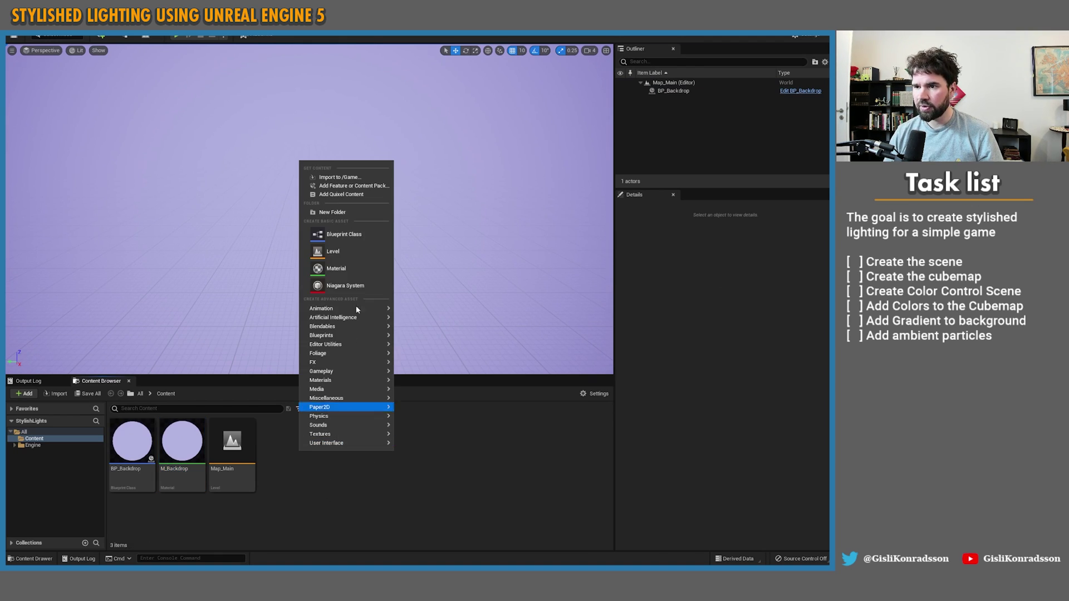
pyautogui.click(375, 238)
pyautogui.click(563, 252)
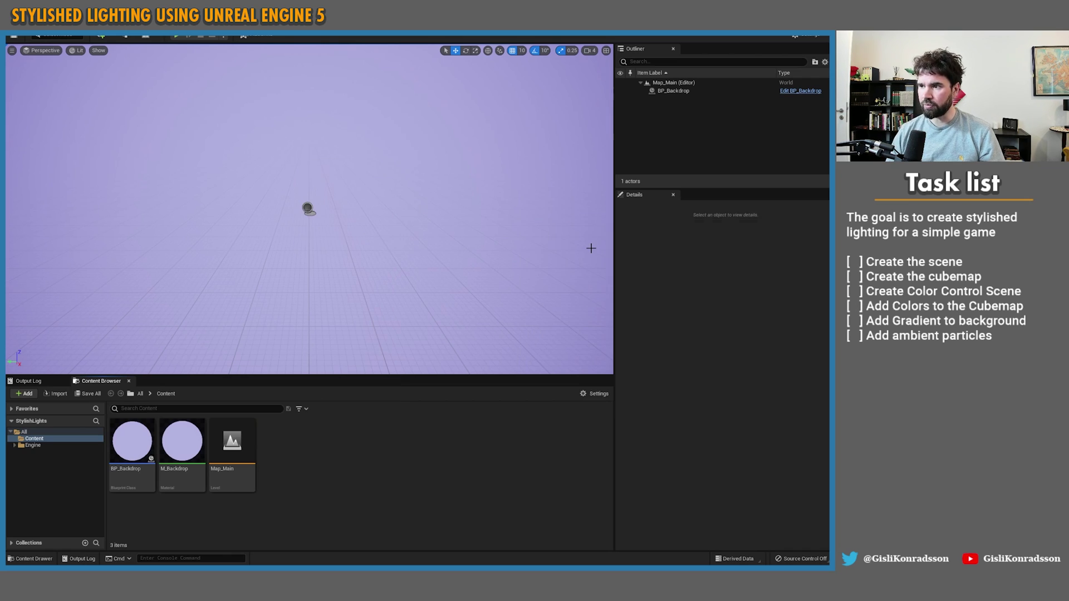
pyautogui.write('BP_GameAct')
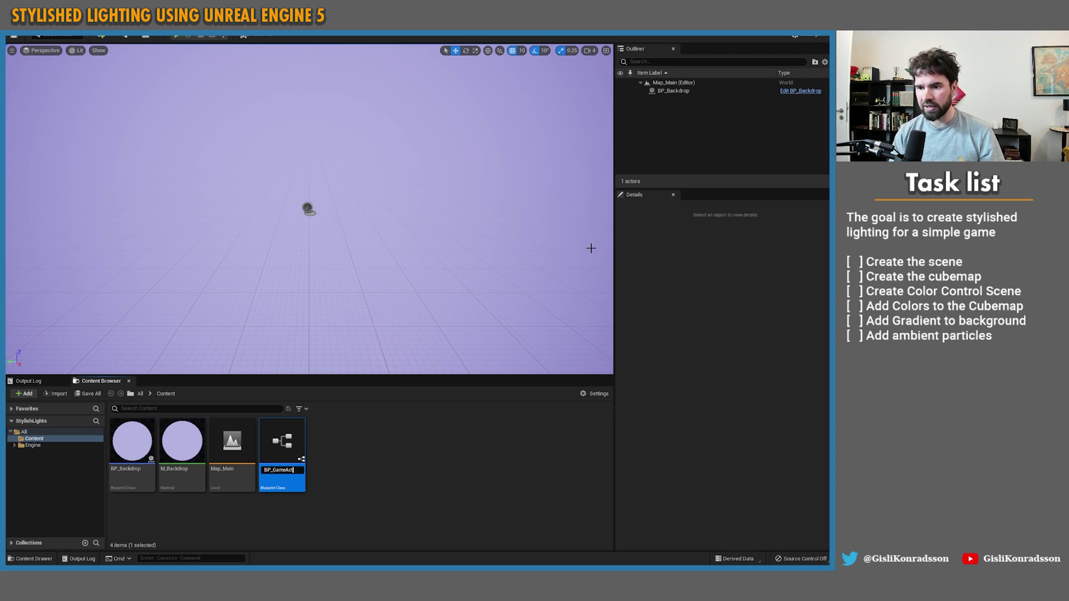
pyautogui.hotkey('shift', 'Left')
pyautogui.hotkey('shift', 'Left')
pyautogui.hotkey('shift', 'Left')
pyautogui.hotkey('shift', 'Left')
pyautogui.hotkey('shift', 'Left')
pyautogui.hotkey('shift', 'Left')
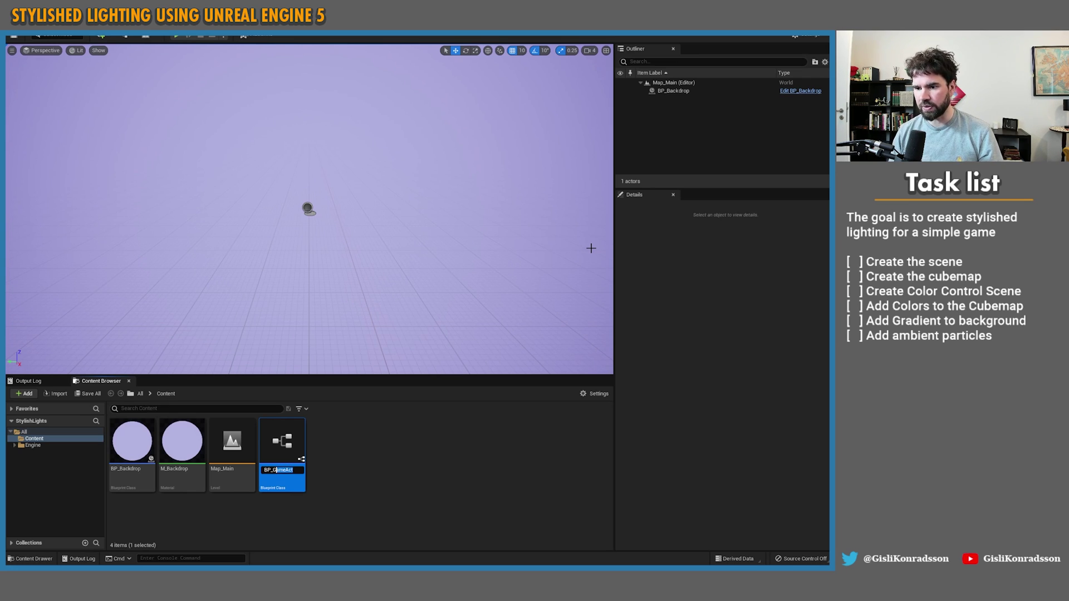
pyautogui.write('Puzzle')
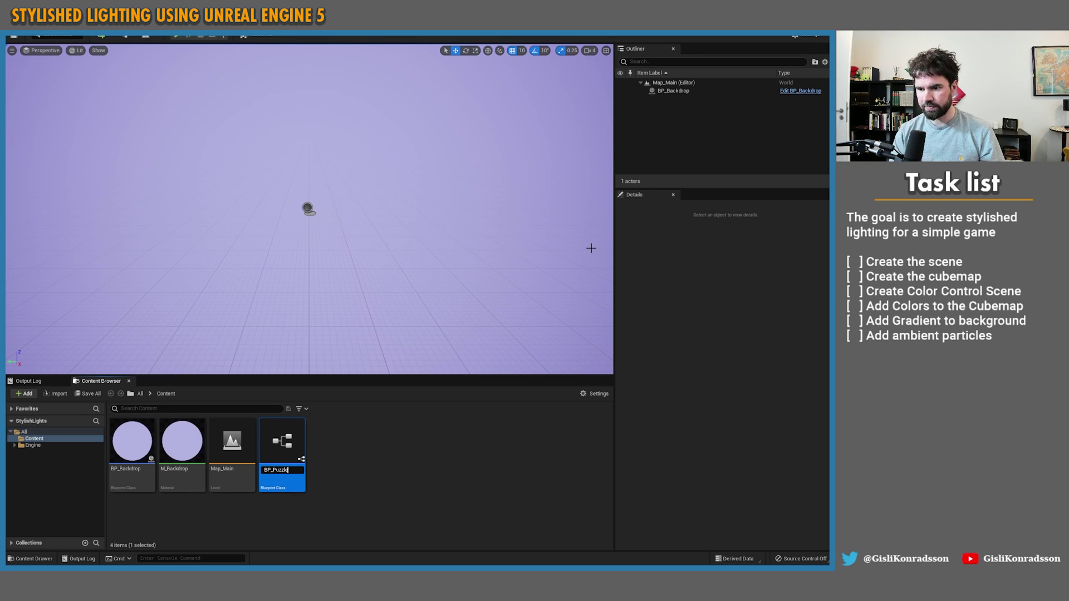
pyautogui.press('Return')
# Open BP_Puzzle and add a Cube component to it.
pyautogui.doubleClick(183, 445)
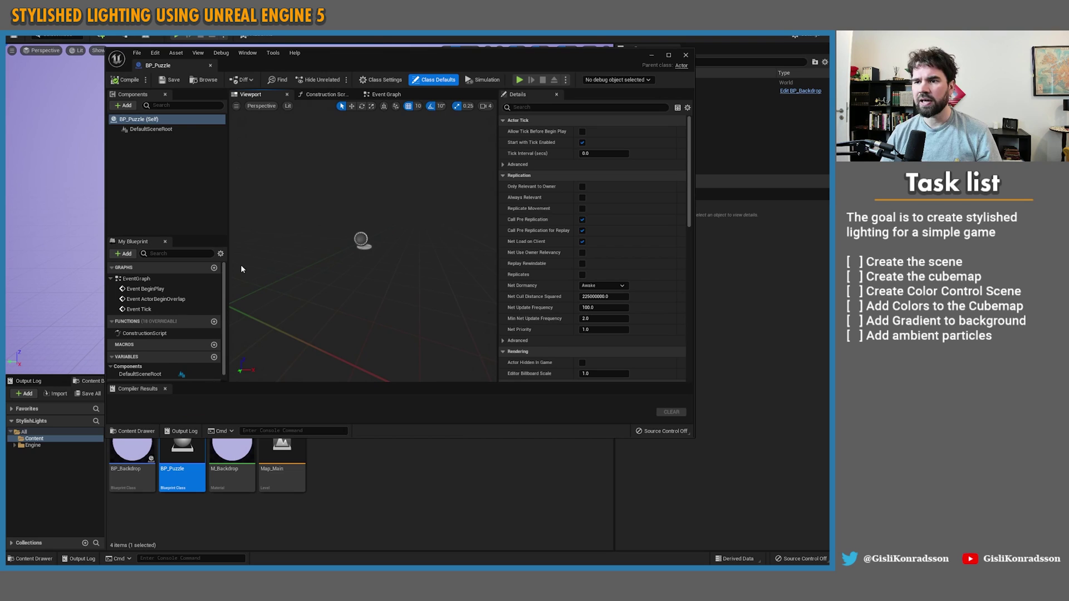
pyautogui.click(124, 105)
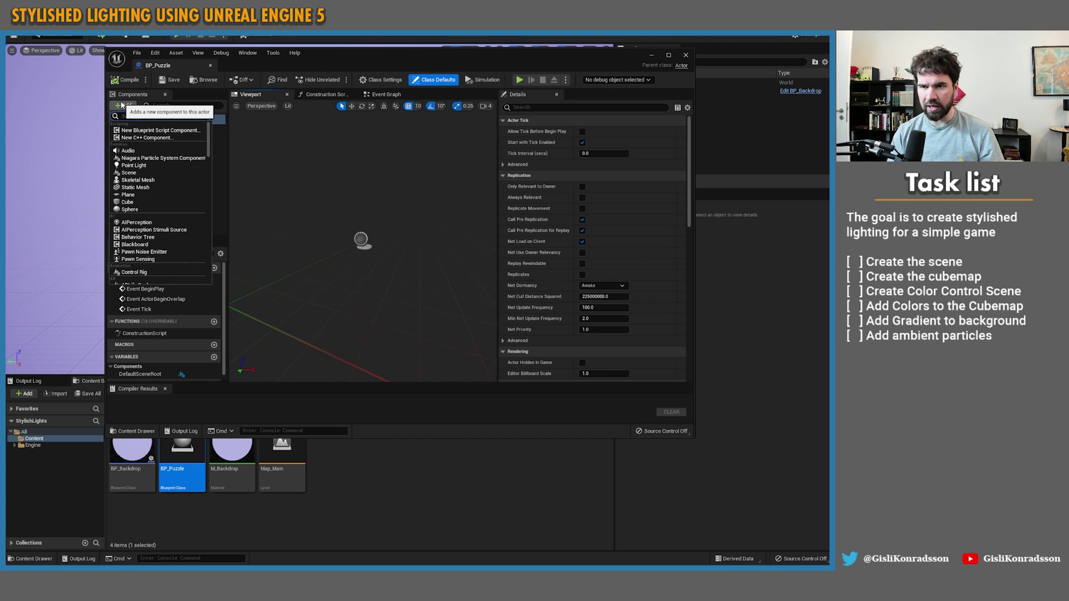
pyautogui.write('cube')
pyautogui.press('Return')
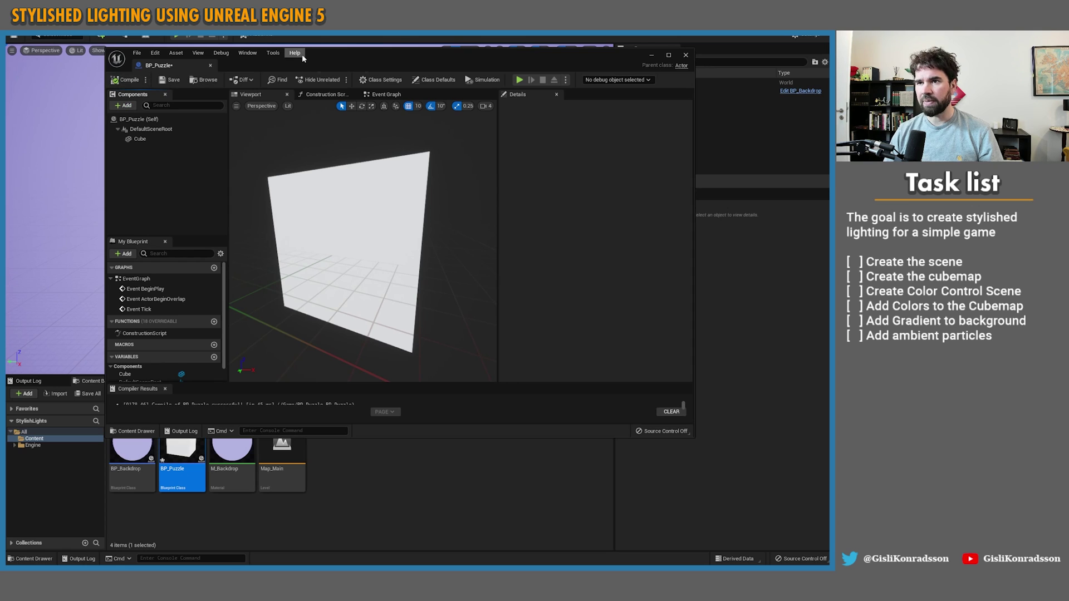
# Place BP_Puzzle in the level and set its location to 0, 0, 0.
pyautogui.moveTo(343, 50); pyautogui.dragTo(562, 83)
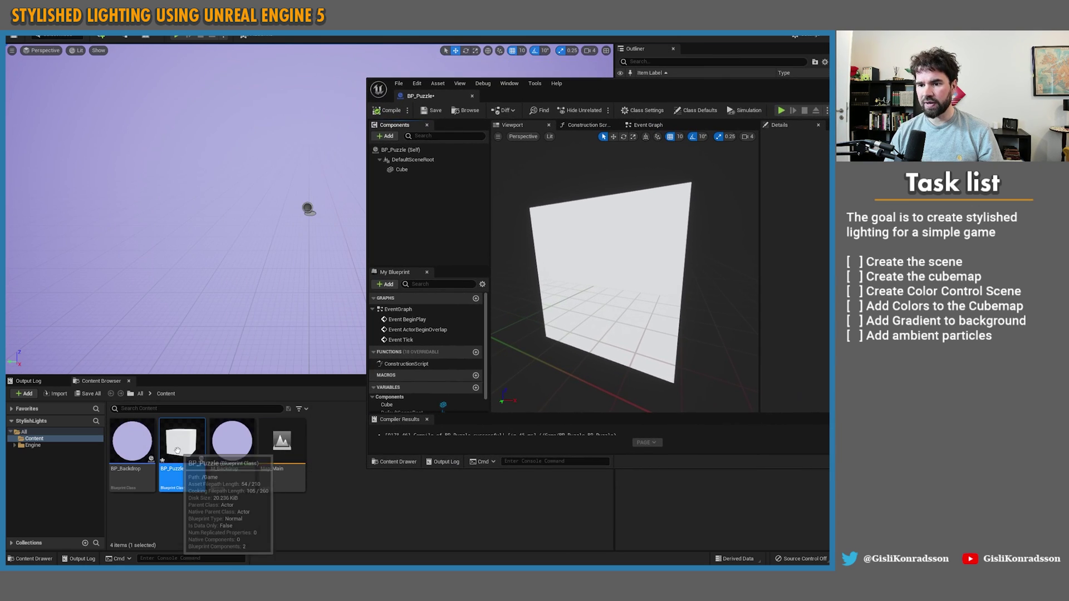
pyautogui.moveTo(181, 443); pyautogui.dragTo(312, 229)
pyautogui.moveTo(702, 91); pyautogui.dragTo(520, 408)
pyautogui.click(715, 322)
pyautogui.write('00')
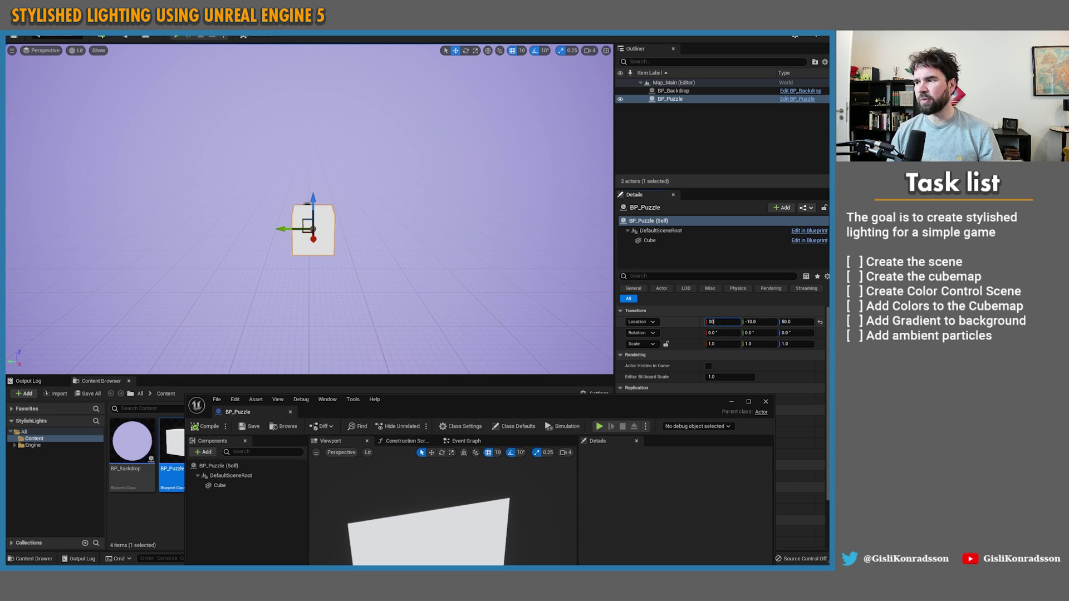
pyautogui.press('Tab')
pyautogui.write('0')
pyautogui.press('Tab')
pyautogui.write('0')
pyautogui.press('Tab')
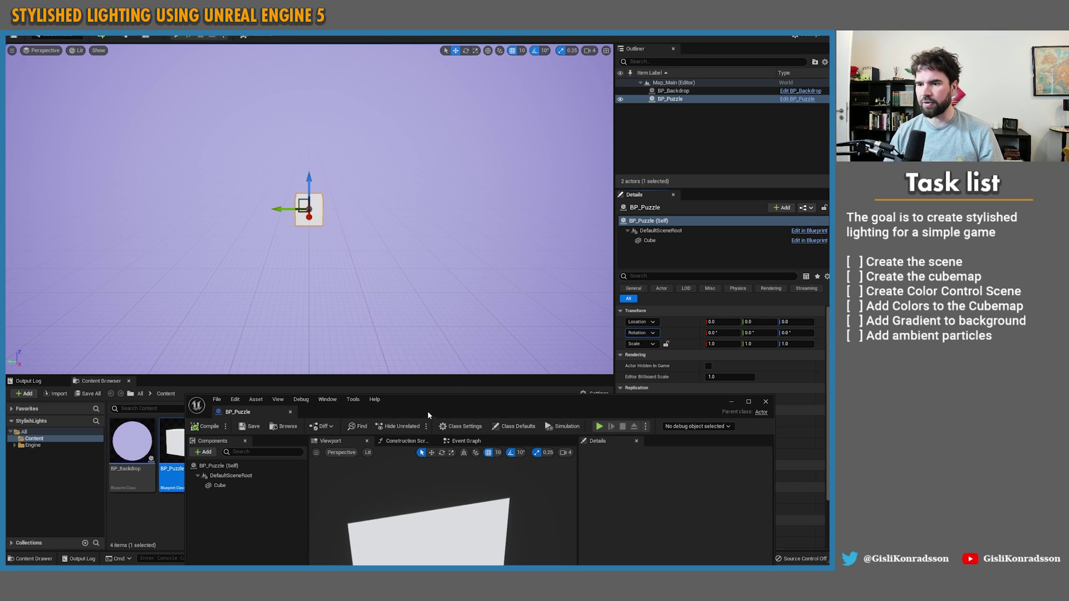
# Duplicate the BP_Puzzle cube along negative X, scaling and spacing copies into a row with a full-size cube at X -320.
pyautogui.moveTo(438, 402); pyautogui.dragTo(485, 156)
pyautogui.moveTo(472, 218); pyautogui.dragTo(478, 278, button='right')
pyautogui.click(493, 344)
pyautogui.moveTo(529, 364); pyautogui.dragTo(539, 363, button='right')
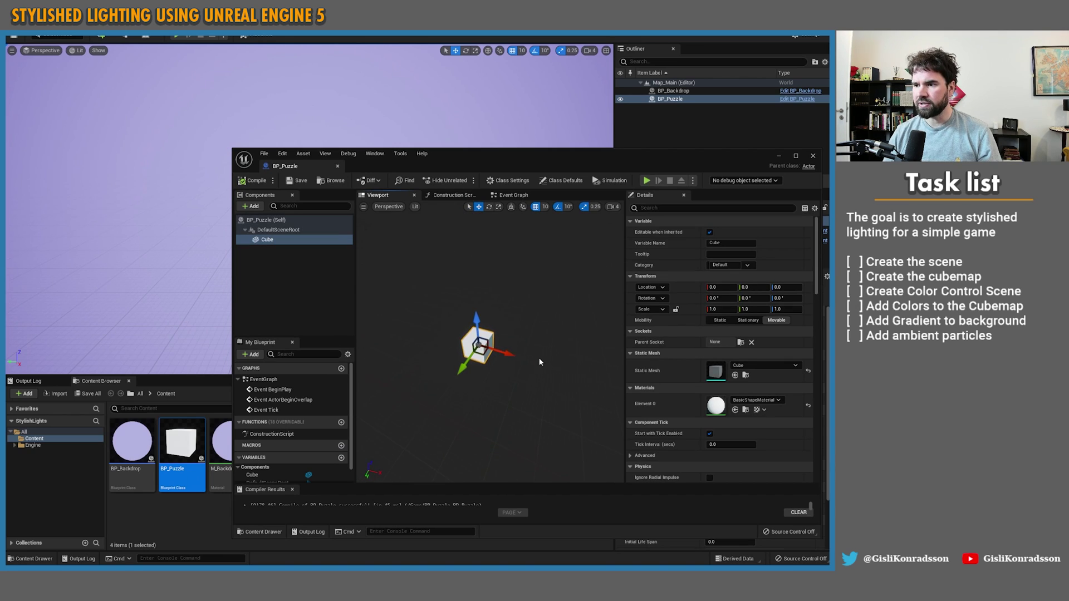
pyautogui.keyDown('alt'); pyautogui.moveTo(508, 355); pyautogui.dragTo(422, 370); pyautogui.keyUp('alt')
pyautogui.press('r')
pyautogui.press('w')
# Duplicate a connecting cube from the row and reshape the copy into a long thin bar extending along Y at X -140.
pyautogui.click(455, 341)
pyautogui.hotkey('ctrl', 'd')
pyautogui.press('r')
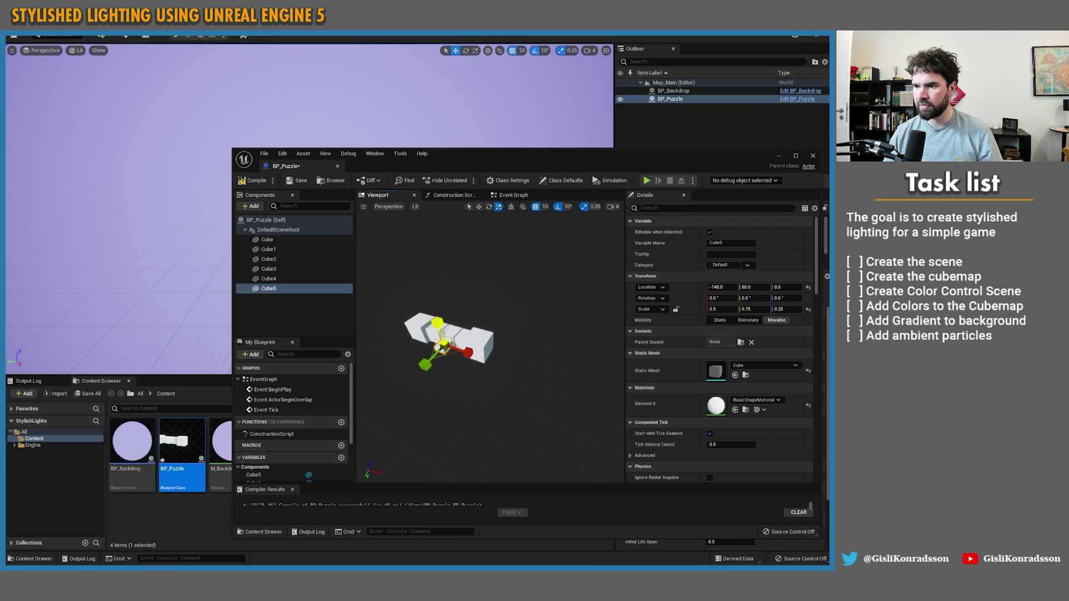
pyautogui.press('w')
pyautogui.moveTo(452, 355); pyautogui.dragTo(450, 383)
# Place 0.75-scale cube copies at Z 60 on top of both end cubes of the row, at X -320 and -10.
pyautogui.click(419, 323)
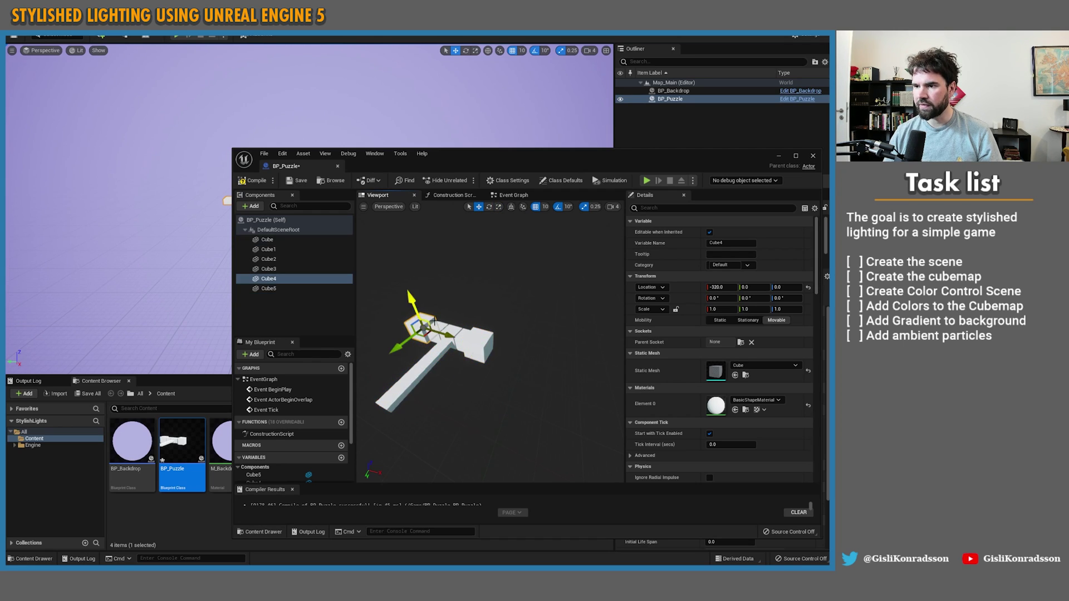
pyautogui.hotkey('ctrl', 'd')
pyautogui.press('r')
pyautogui.moveTo(409, 289); pyautogui.dragTo(411, 291)
pyautogui.press('w')
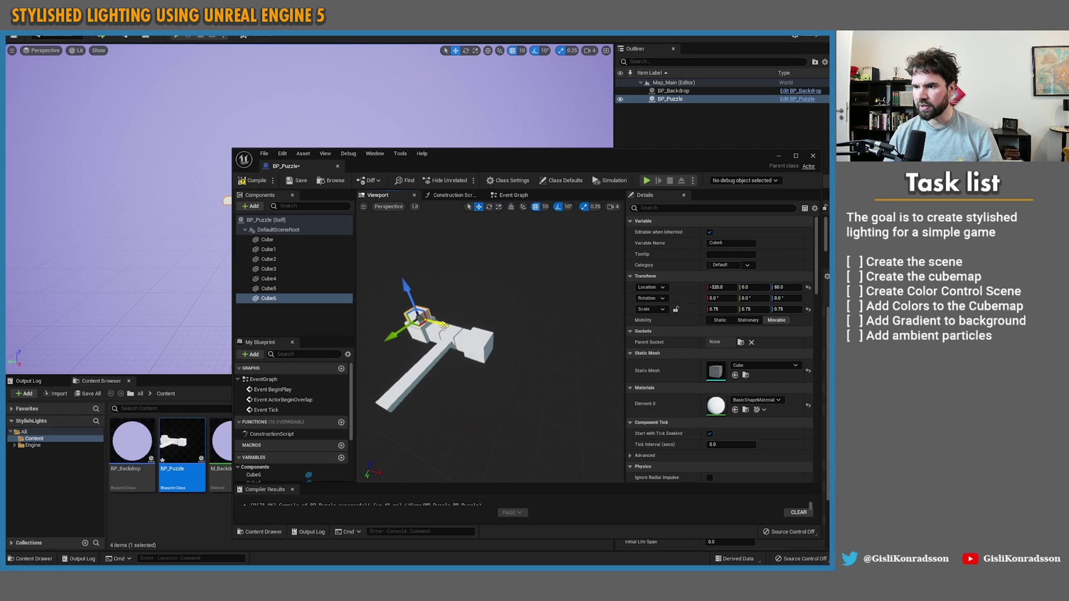
pyautogui.keyDown('alt'); pyautogui.moveTo(444, 325); pyautogui.dragTo(506, 342); pyautogui.keyUp('alt')
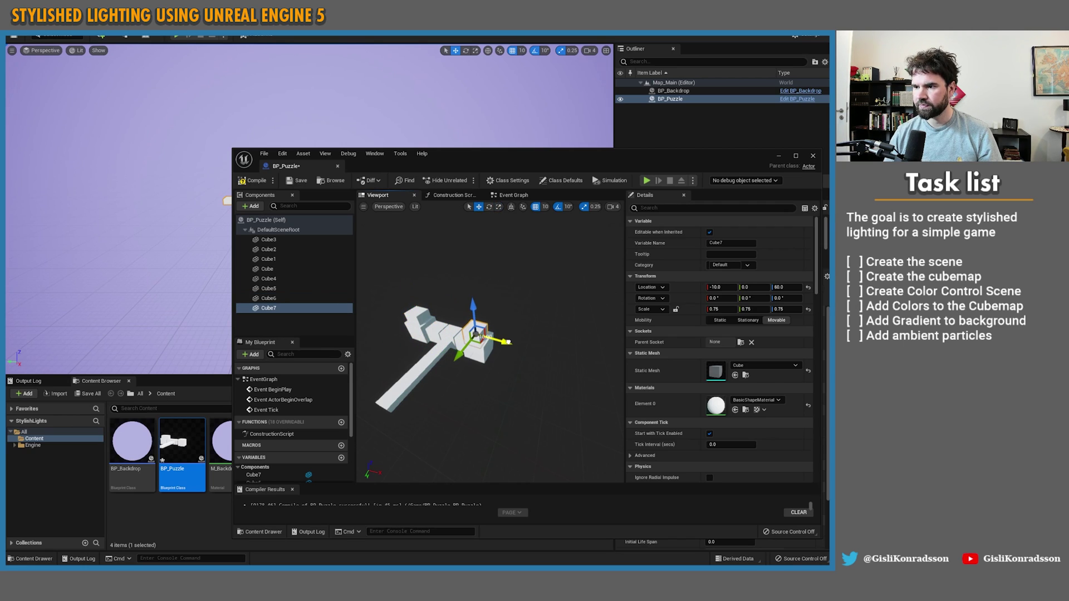
# Add 0.75-scale cube copies along the side bar, the outermost at -140, 320, 0, and compile and save BP_Puzzle.
pyautogui.click(445, 334)
pyautogui.keyDown('alt'); pyautogui.moveTo(427, 364); pyautogui.dragTo(362, 429); pyautogui.keyUp('alt')
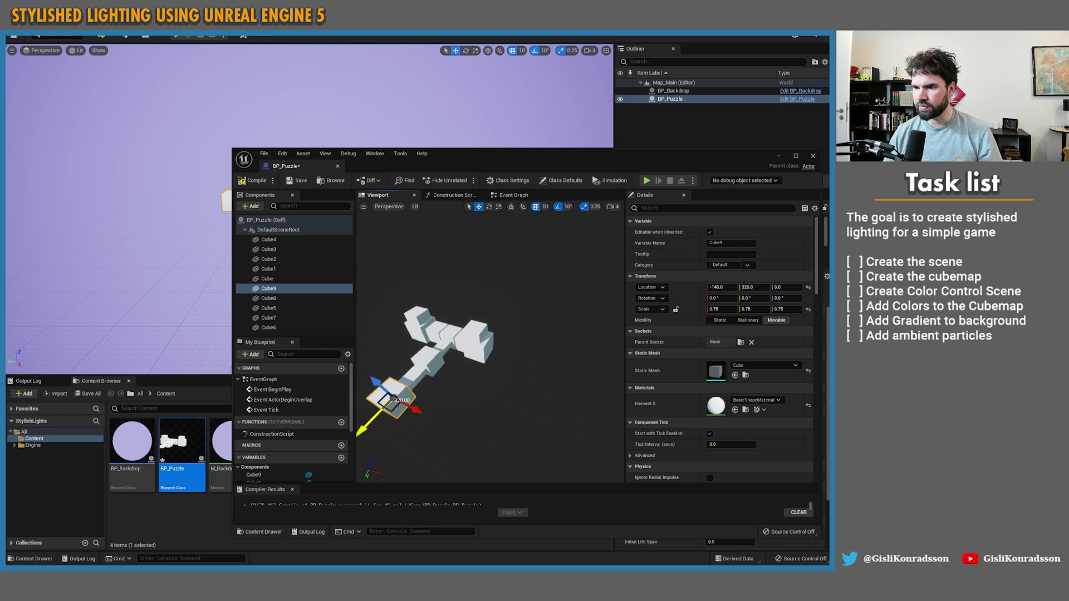
pyautogui.click(256, 180)
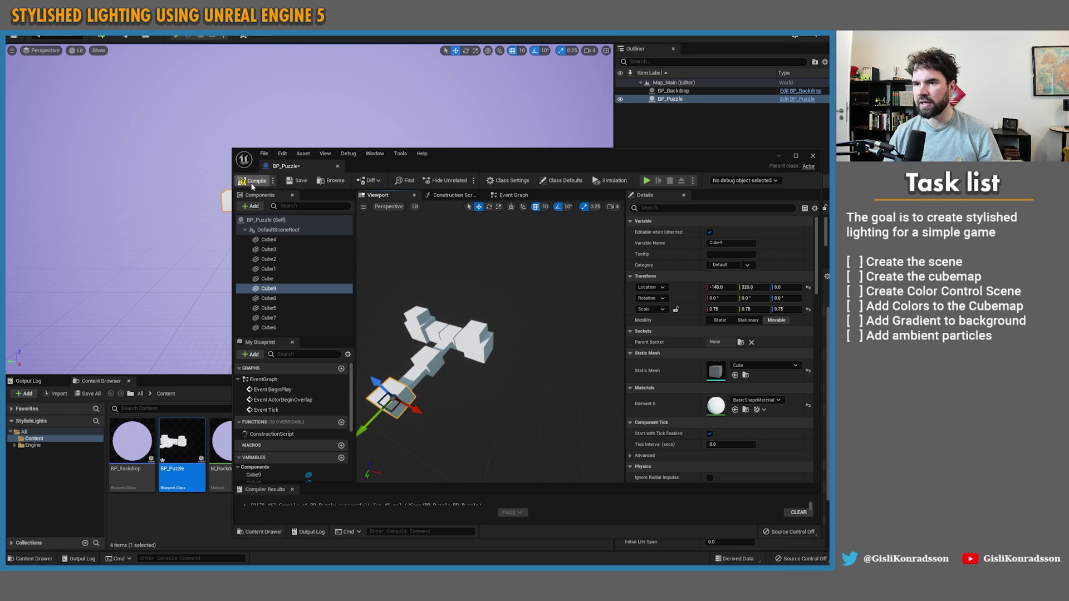
pyautogui.click(297, 180)
pyautogui.moveTo(437, 158); pyautogui.dragTo(594, 158)
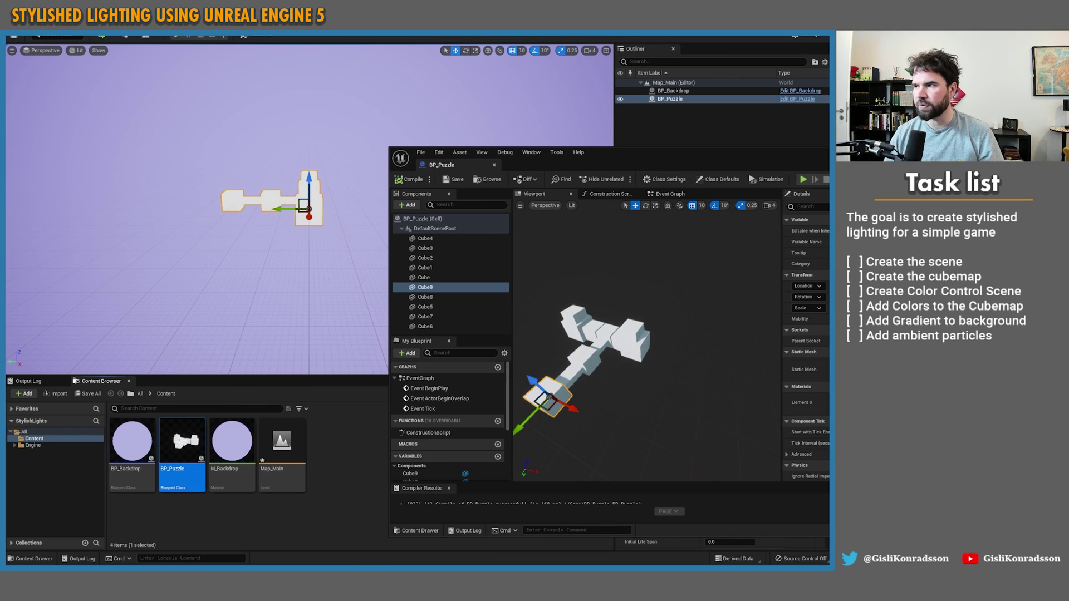
# Duplicate the long thin side bar to the opposite side of the cube row and return to the level.
pyautogui.click(593, 349)
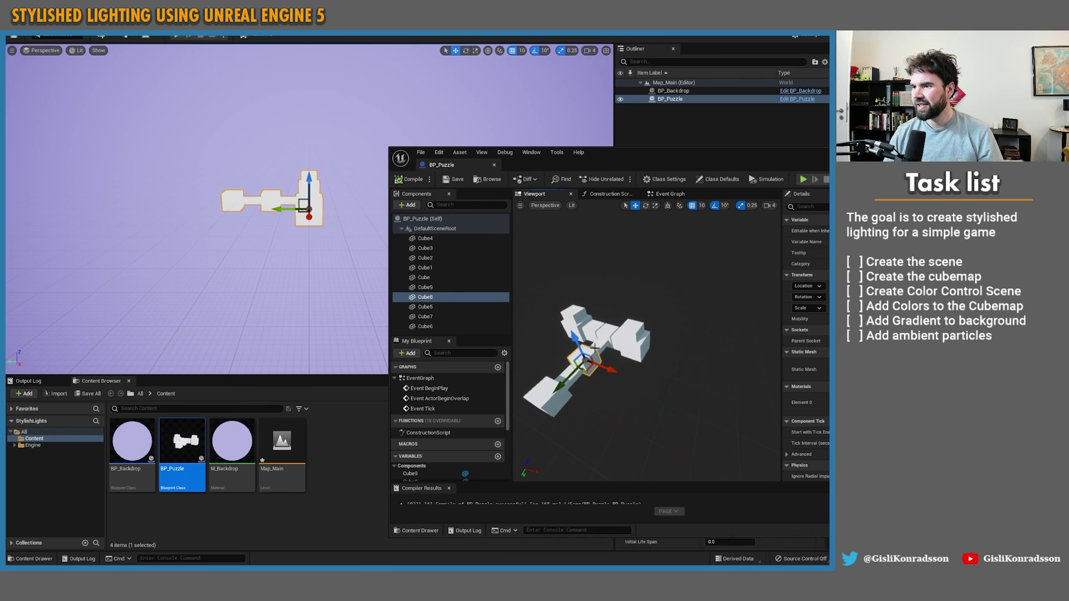
pyautogui.click(573, 379)
pyautogui.keyDown('alt'); pyautogui.moveTo(568, 382); pyautogui.dragTo(617, 329); pyautogui.keyUp('alt')
pyautogui.click(469, 140)
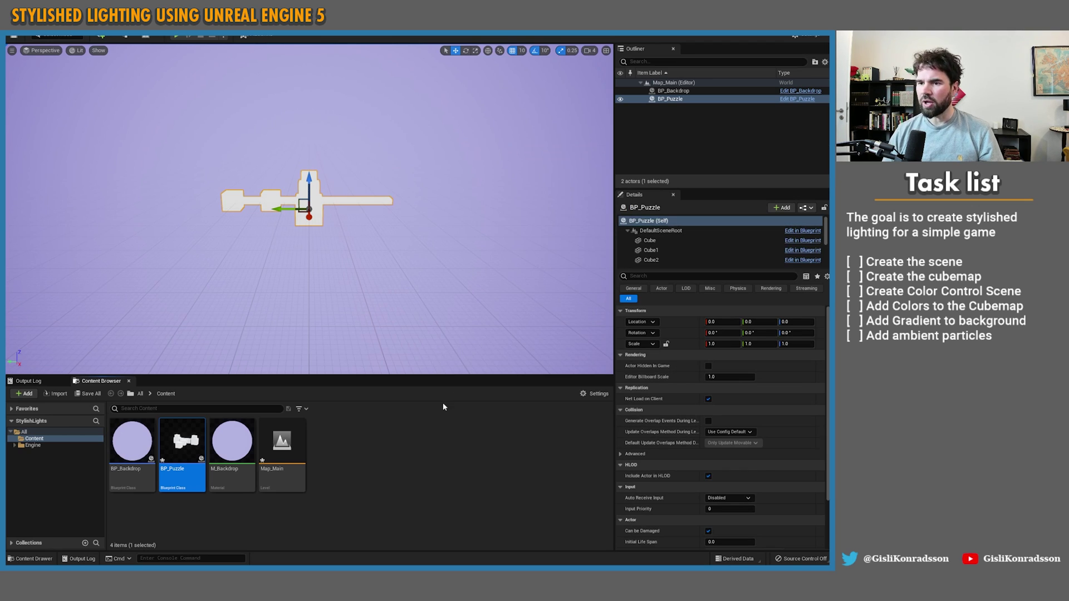
# Examine the puzzle shape in the level from a closer, angled view with game view toggled.
pyautogui.click(439, 447)
pyautogui.click(362, 306)
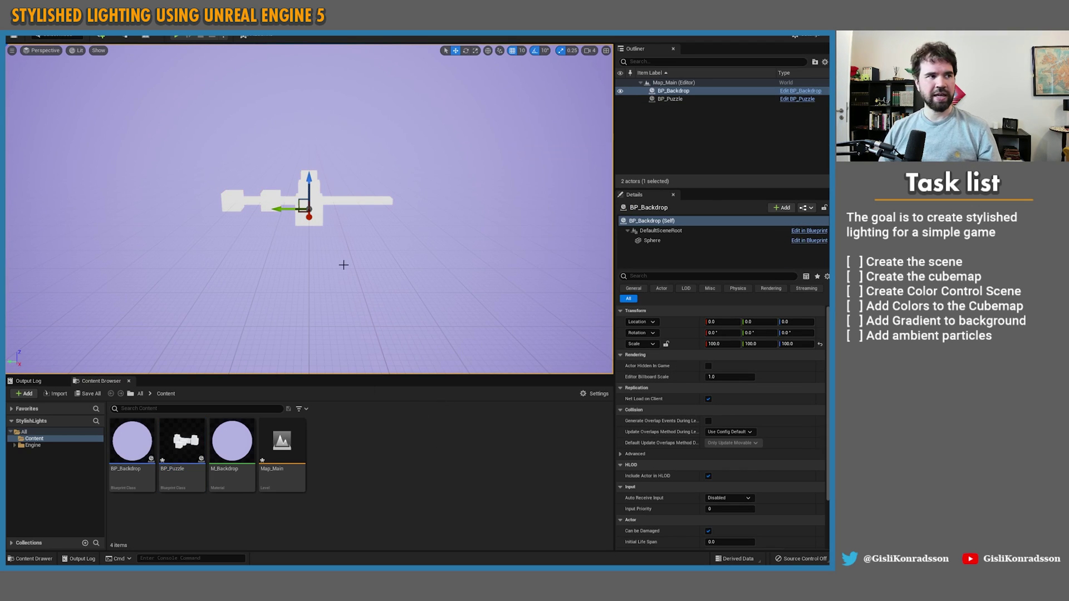
pyautogui.press('w')
pyautogui.moveTo(344, 265); pyautogui.dragTo(323, 278, button='right')
pyautogui.press('g')
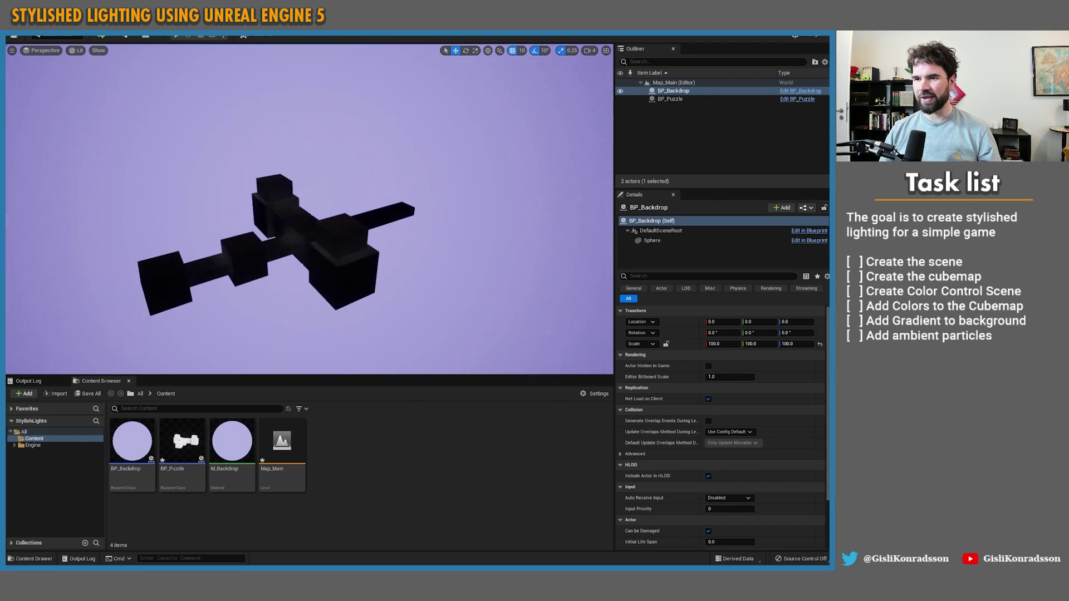
pyautogui.press('g')
# Save the BP_Puzzle asset and clear the selection in the level.
pyautogui.click(182, 442)
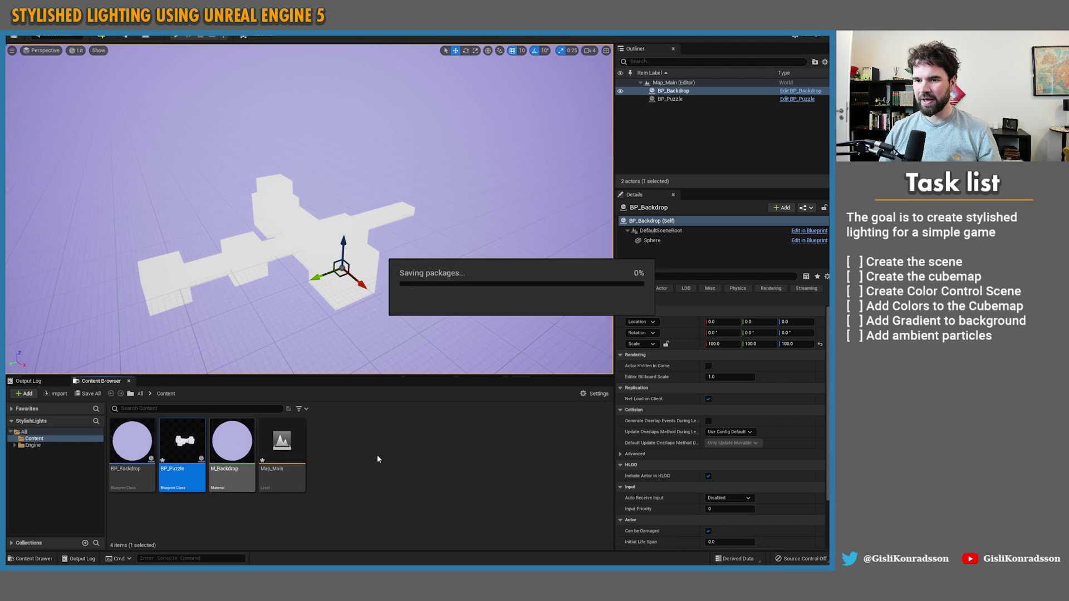
pyautogui.rightClick(364, 284)
pyautogui.click(388, 256)
pyautogui.click(430, 464)
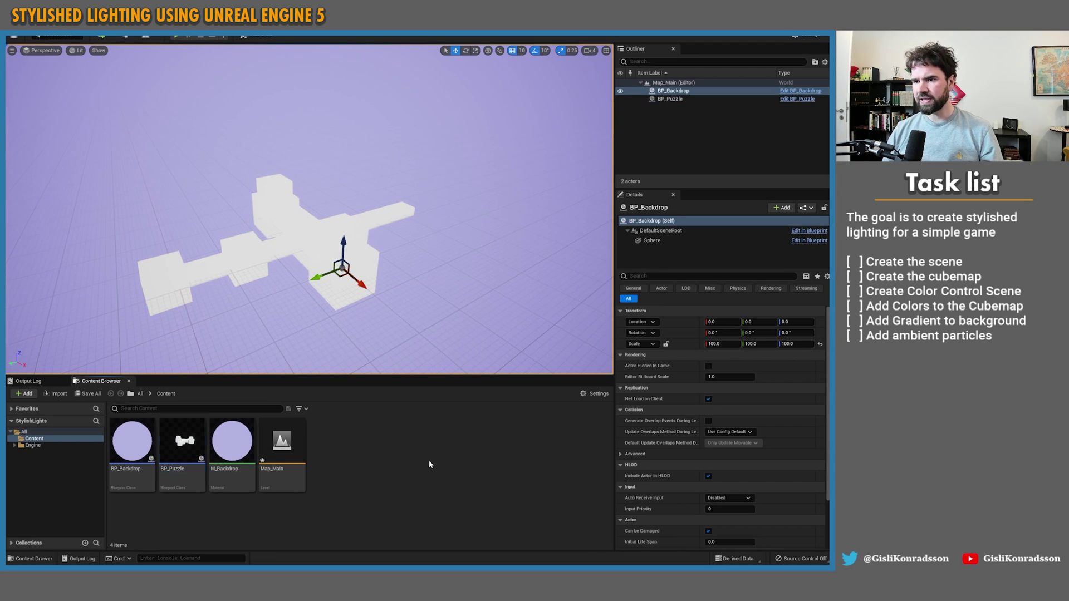
pyautogui.click(469, 306)
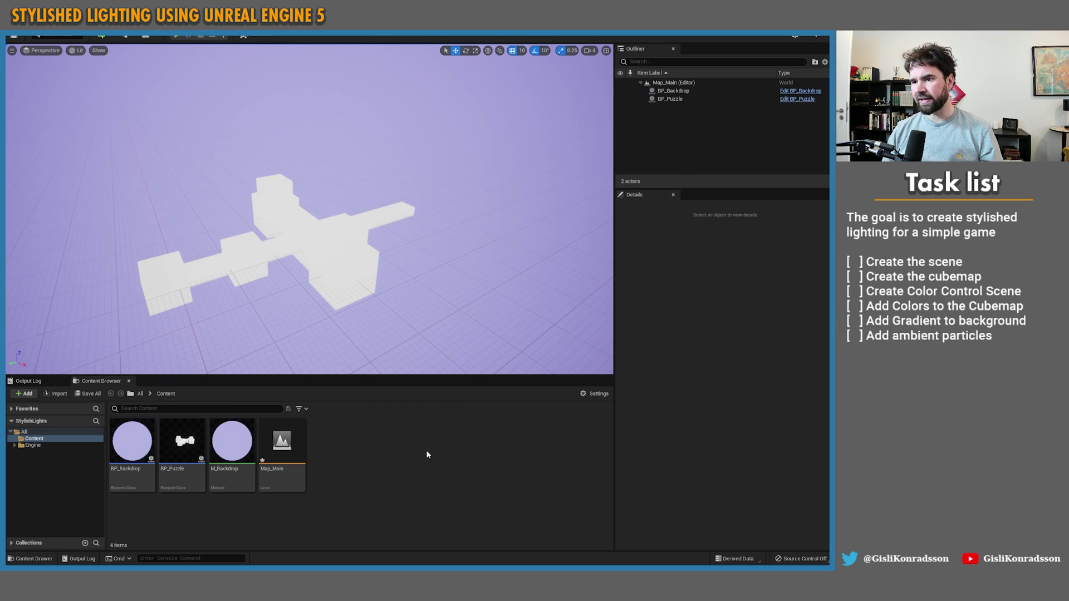
# Add a Directional Light to the level, move it to -230, -140, 120 and angle it down toward the puzzle.
pyautogui.click(110, 37)
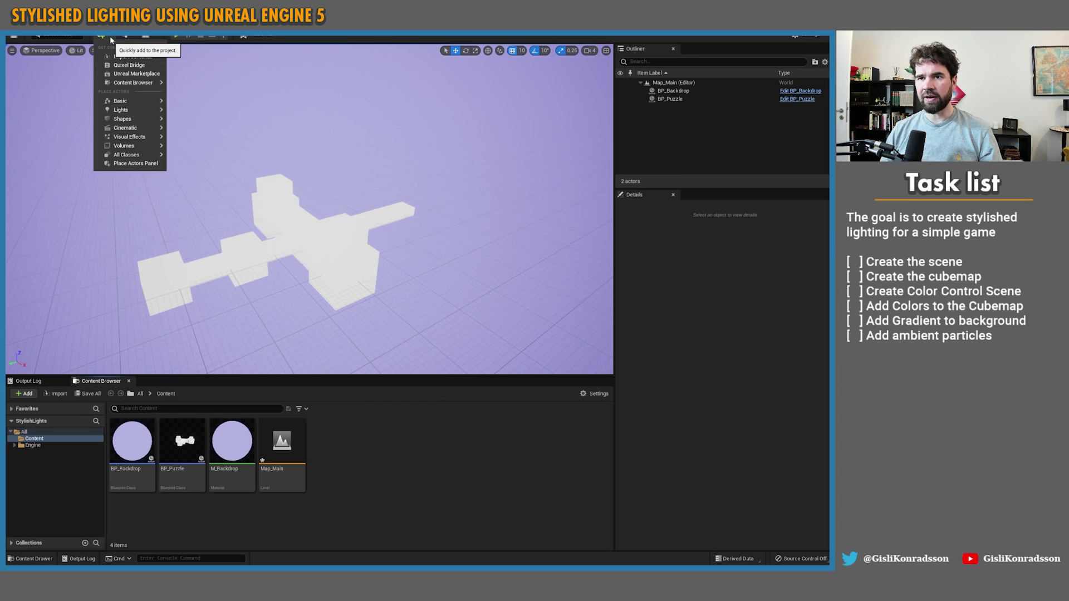
pyautogui.moveTo(128, 114)
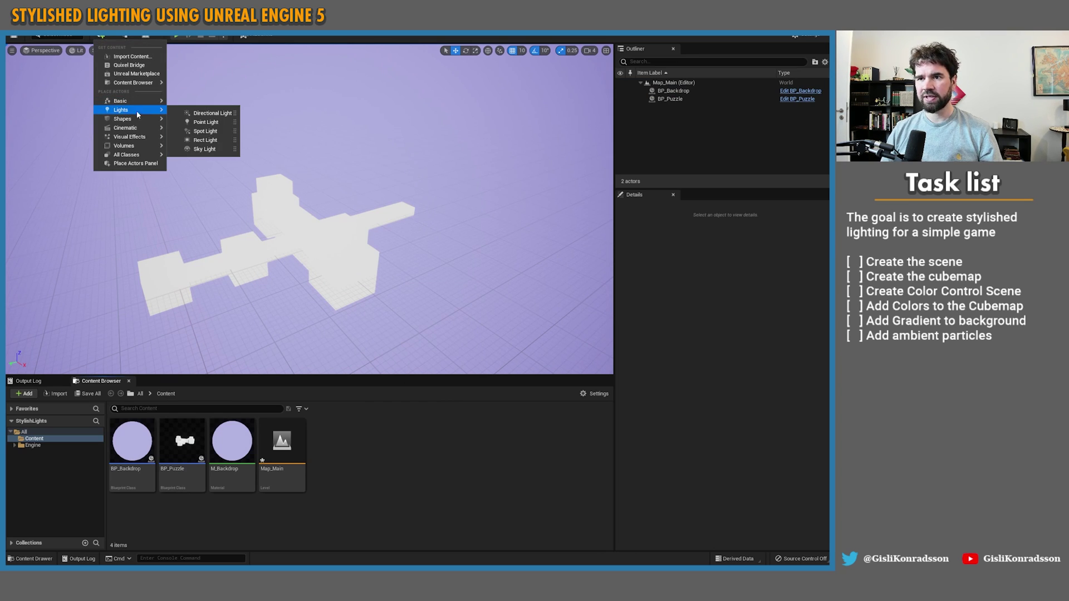
pyautogui.click(209, 113)
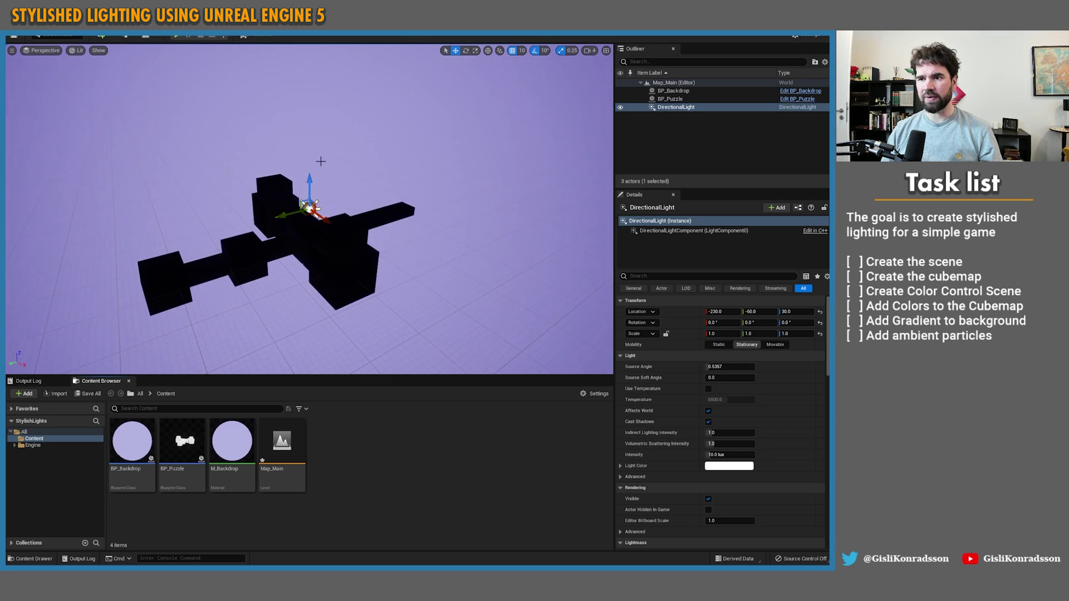
pyautogui.press('e')
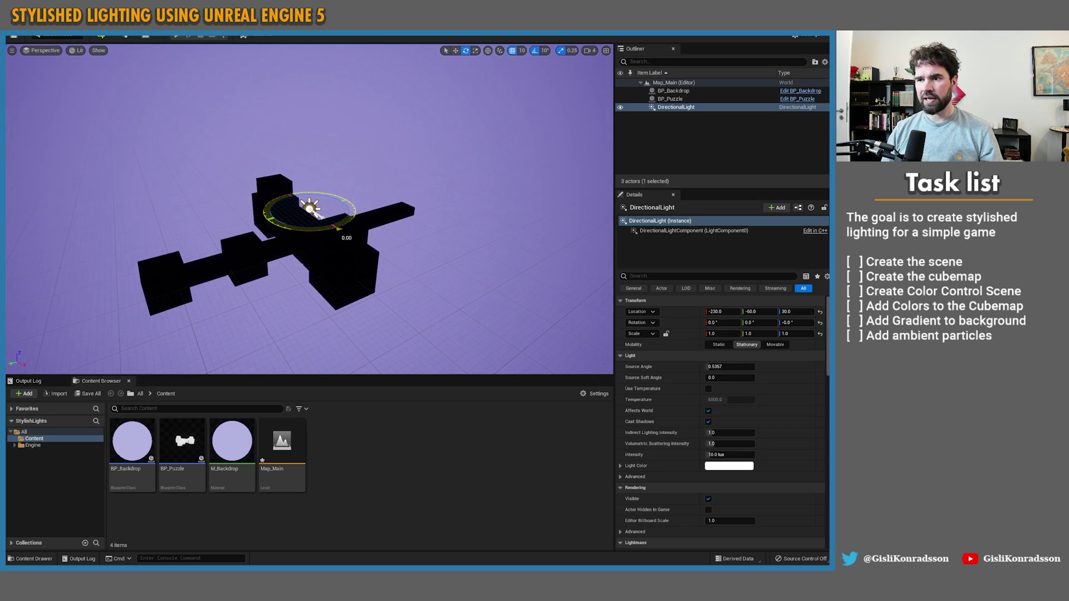
pyautogui.moveTo(337, 229); pyautogui.dragTo(336, 146)
pyautogui.press('w')
pyautogui.press('e')
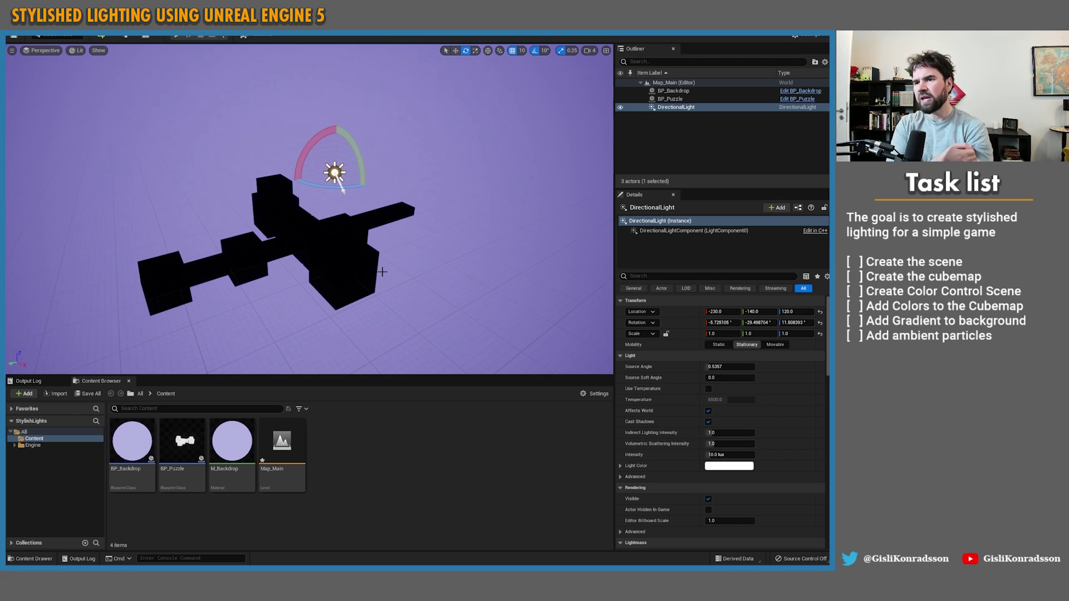
pyautogui.click(509, 142)
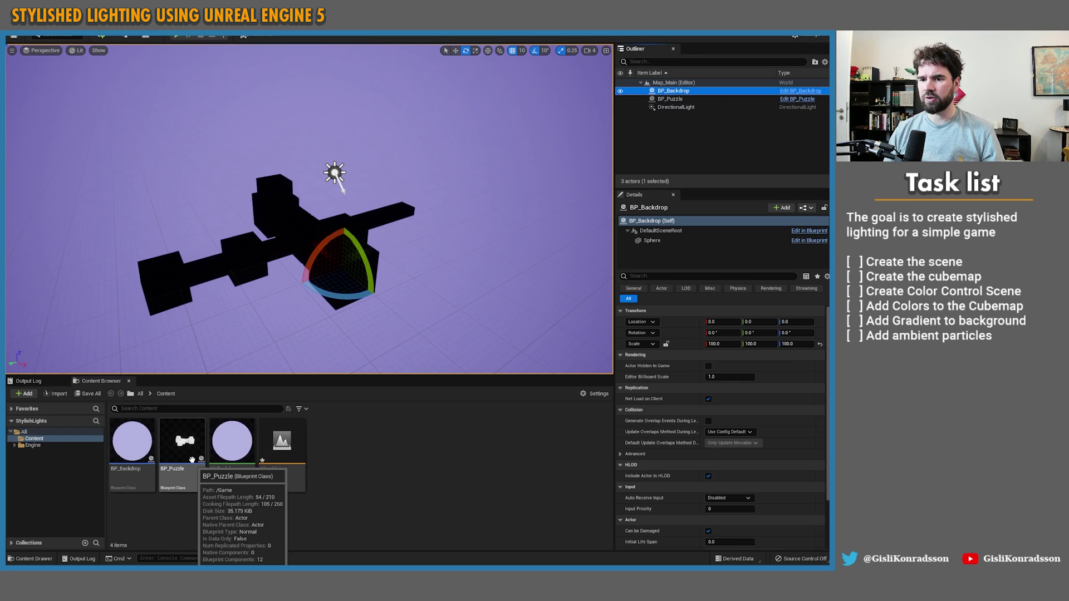
pyautogui.doubleClick(183, 449)
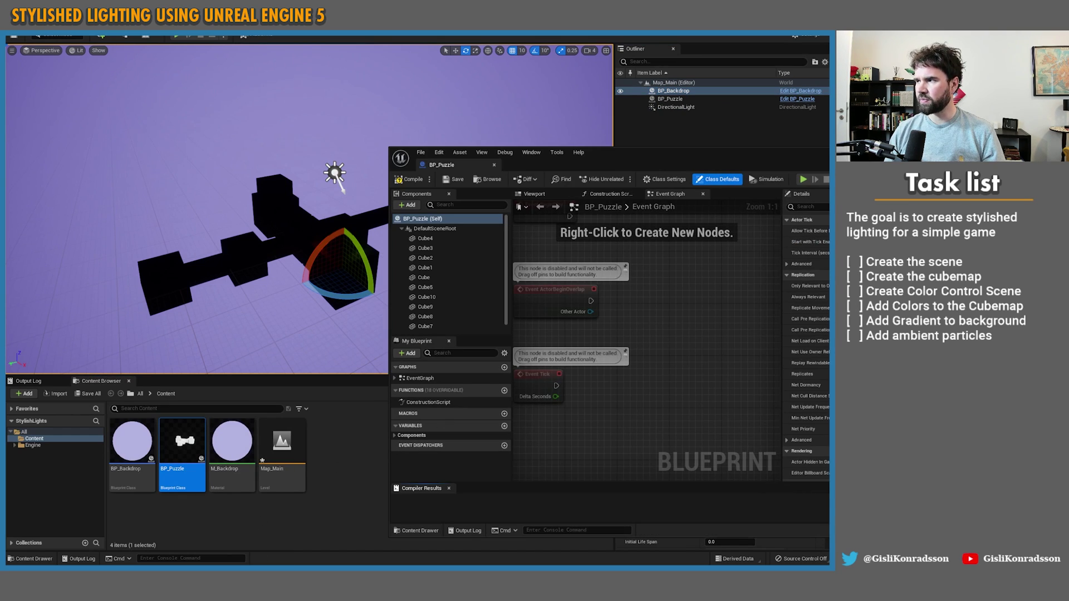
pyautogui.click(829, 152)
# Open BP_Backdrop, turn off Cast Shadow on its Sphere component and compile the blueprint.
pyautogui.click(124, 450)
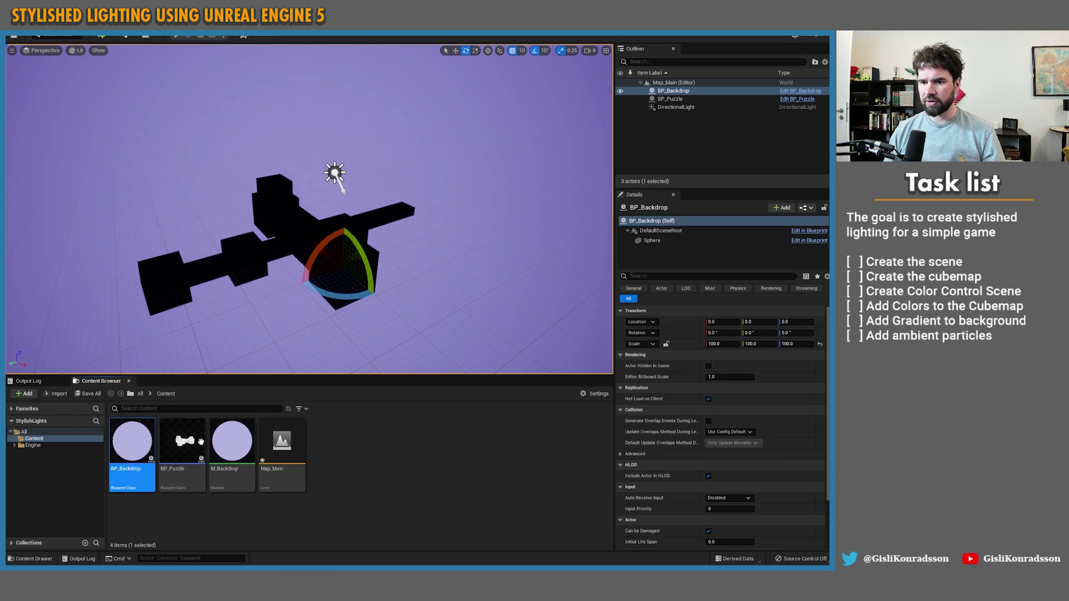
pyautogui.click(431, 241)
pyautogui.moveTo(634, 152); pyautogui.dragTo(442, 91)
pyautogui.click(665, 154)
pyautogui.write('cast')
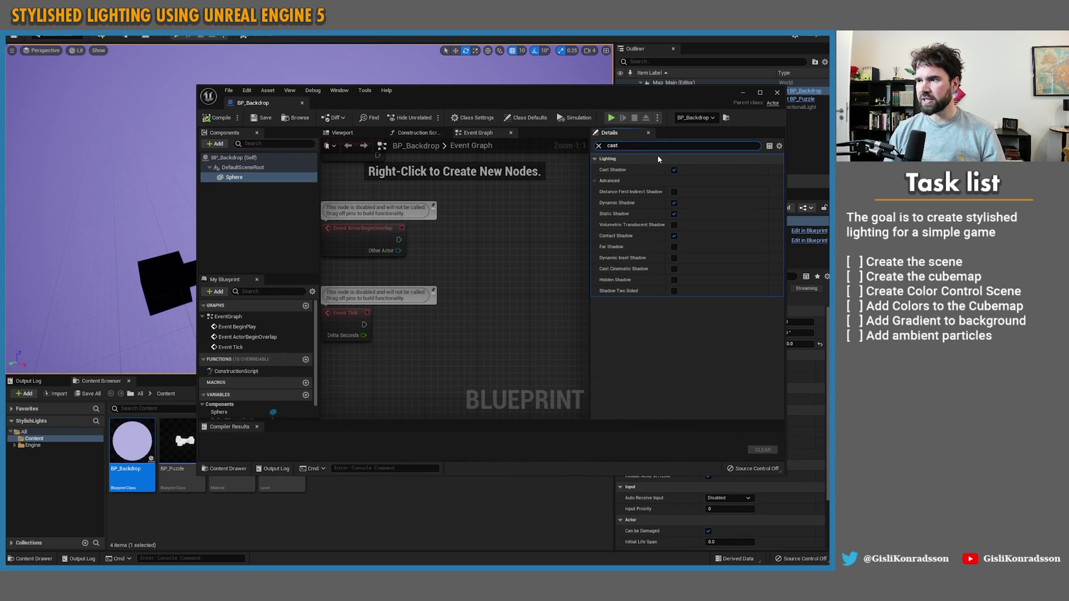
pyautogui.click(674, 170)
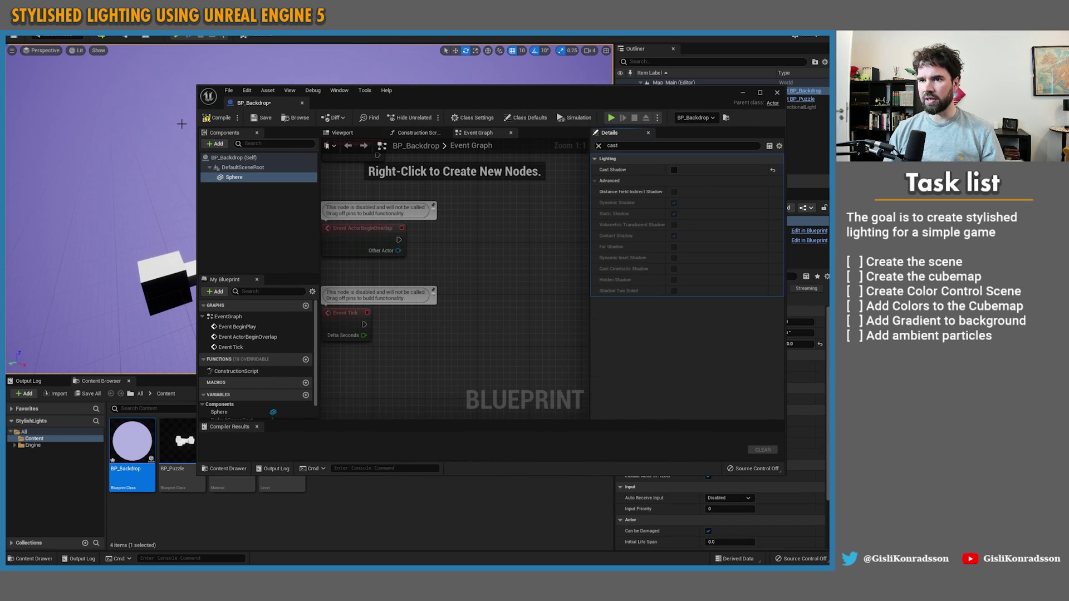
pyautogui.moveTo(481, 91); pyautogui.dragTo(615, 156)
pyautogui.press('F7')
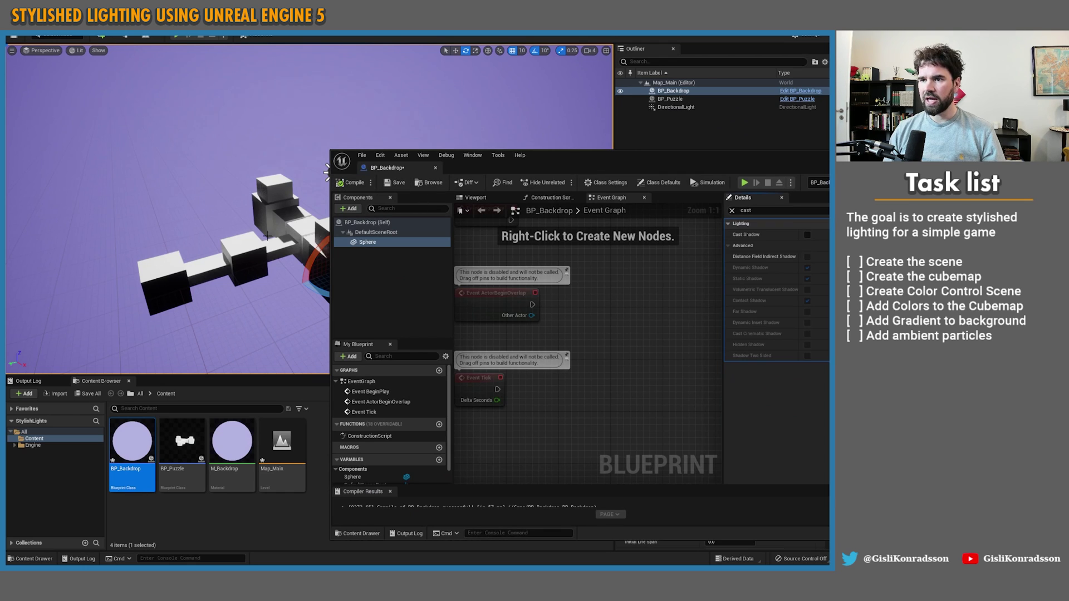
# Select the Directional Light in the level and try rotating it about its vertical axis.
pyautogui.click(326, 171)
pyautogui.click(334, 173)
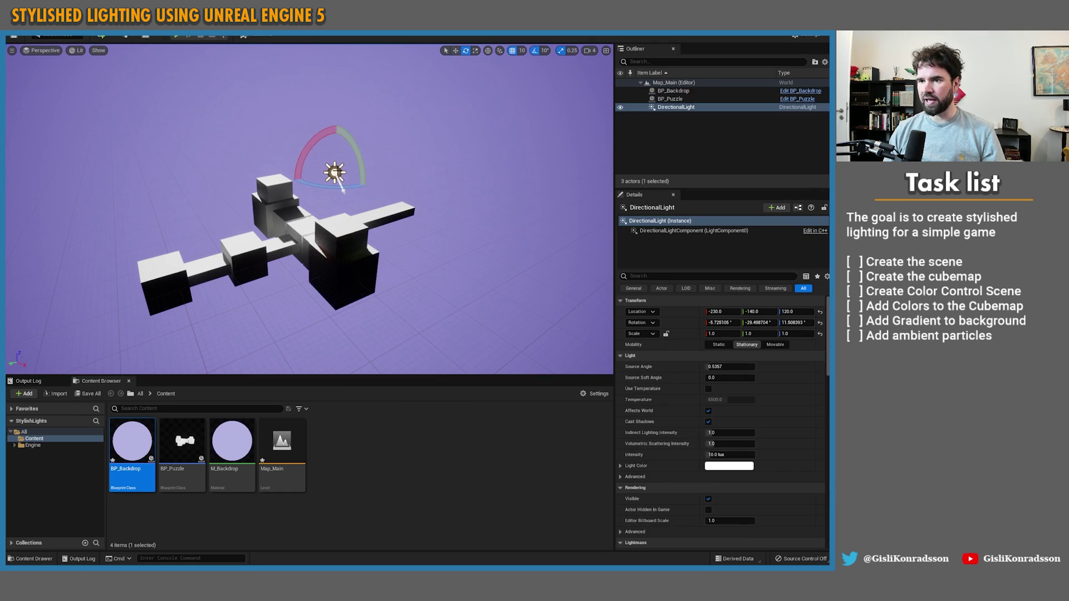
pyautogui.moveTo(356, 186)
pyautogui.mouseDown()
pyautogui.moveTo(367, 186)
pyautogui.moveTo(233, 175)
pyautogui.mouseUp()
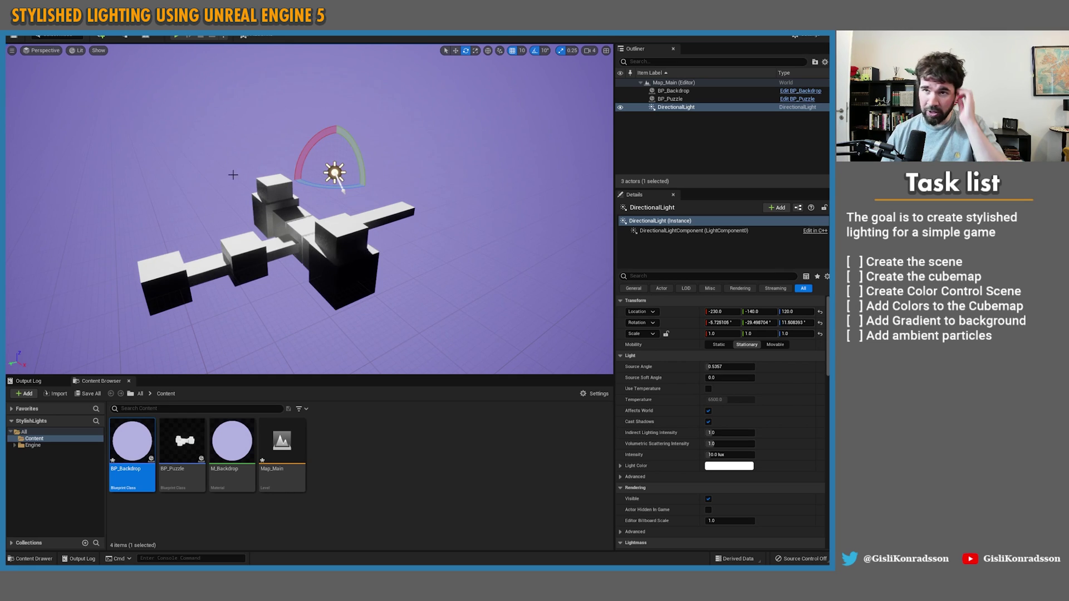
pyautogui.click(383, 436)
pyautogui.click(73, 10)
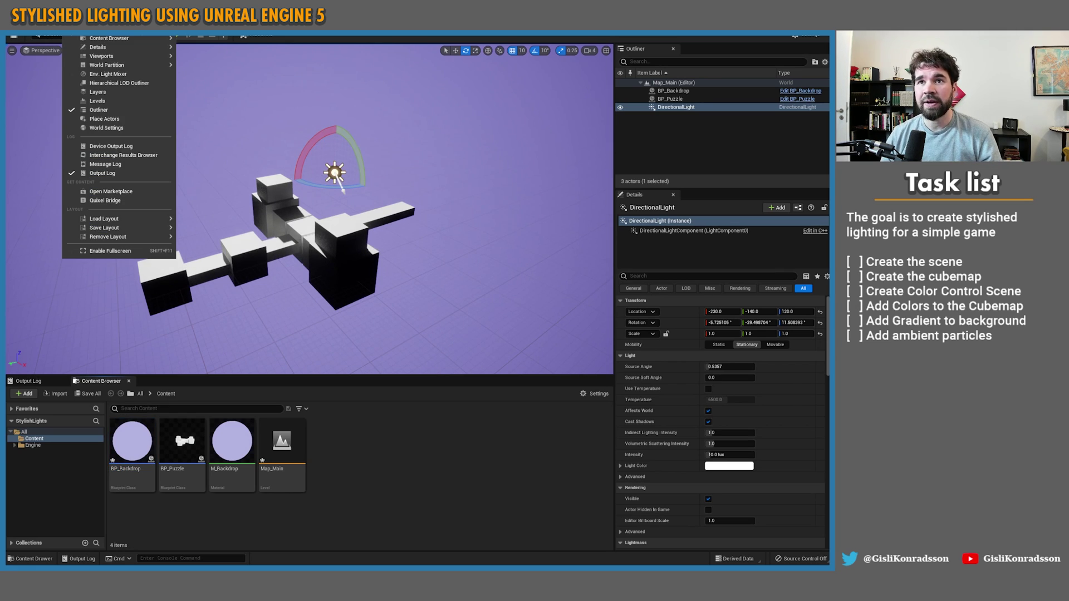
pyautogui.click(73, 10)
pyautogui.click(51, 11)
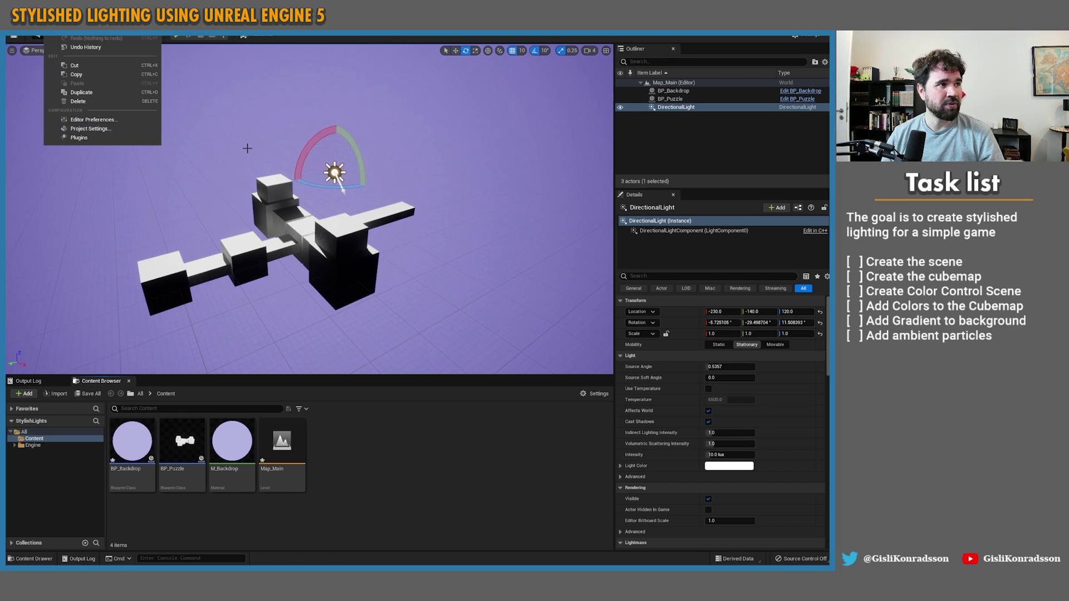
pyautogui.click(216, 110)
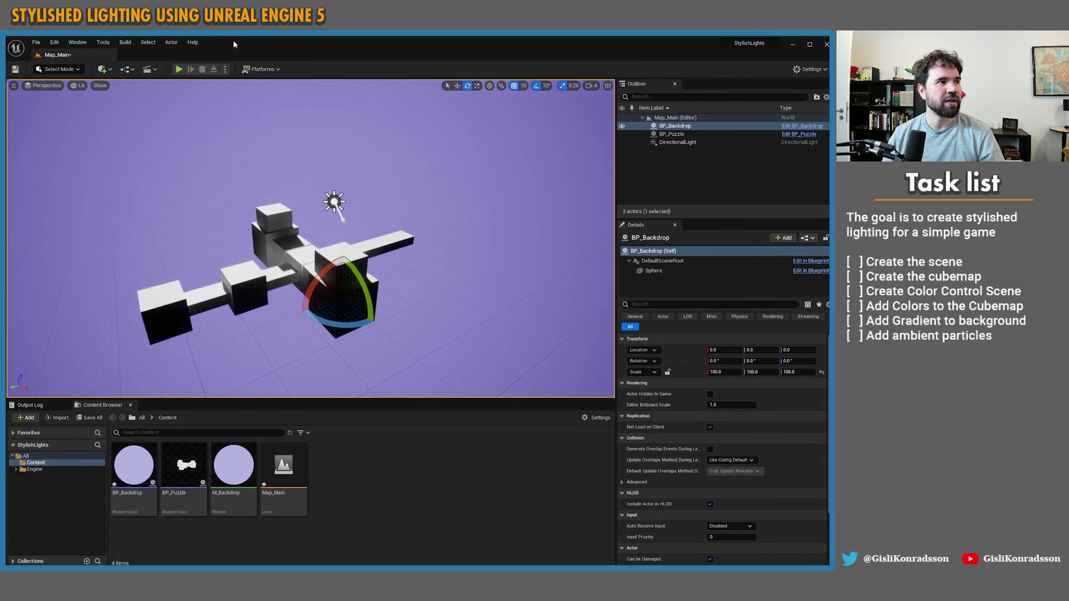
# In the project settings, find the Lumen options and set Dynamic Global Illumination Method and Reflection Method to None.
pyautogui.click(55, 44)
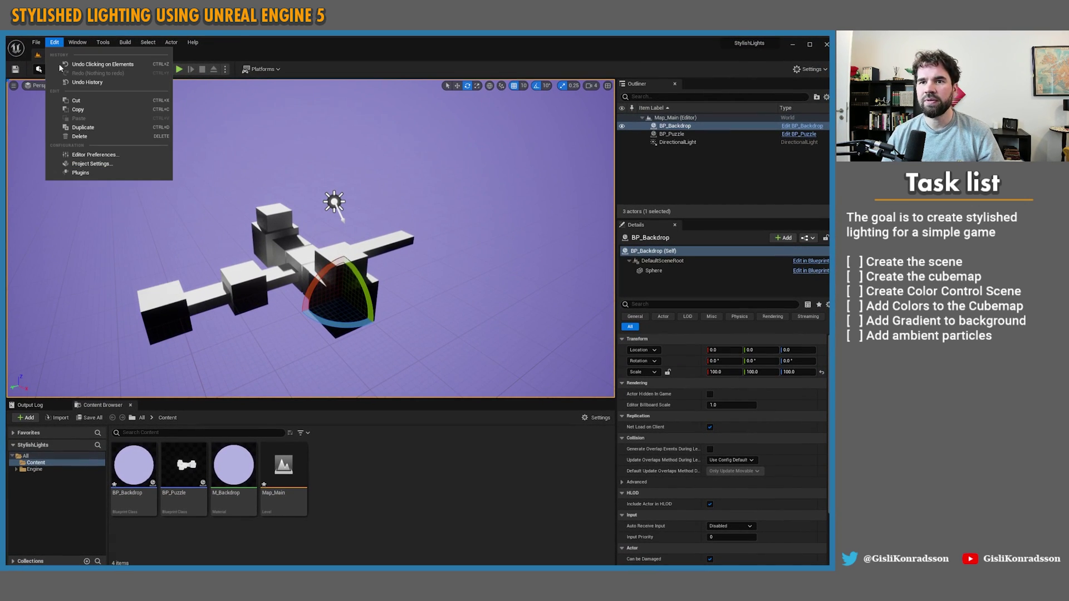
pyautogui.click(83, 170)
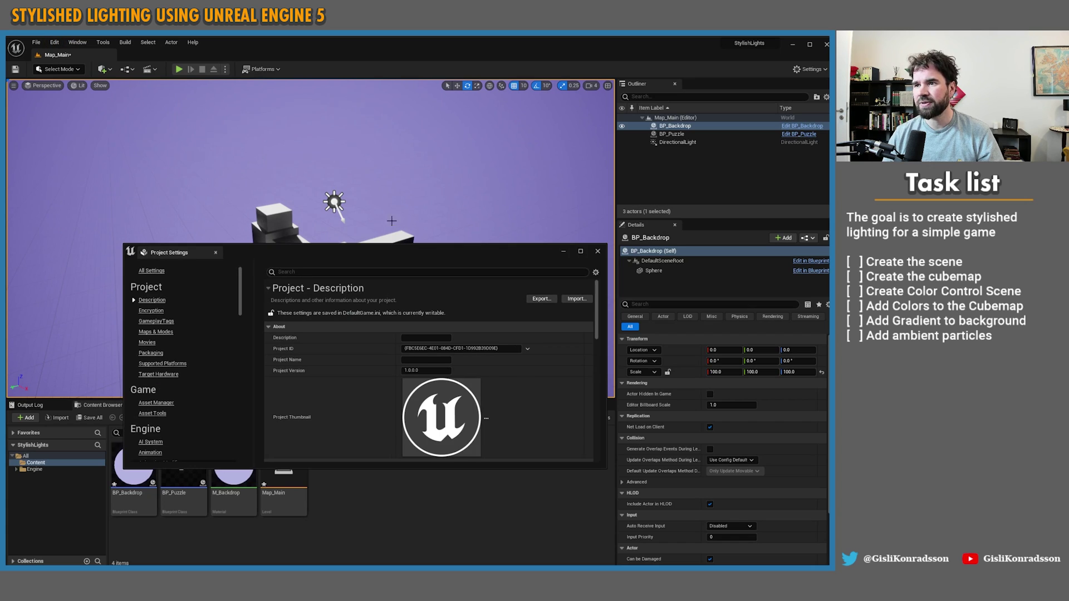
pyautogui.moveTo(358, 252); pyautogui.dragTo(398, 155)
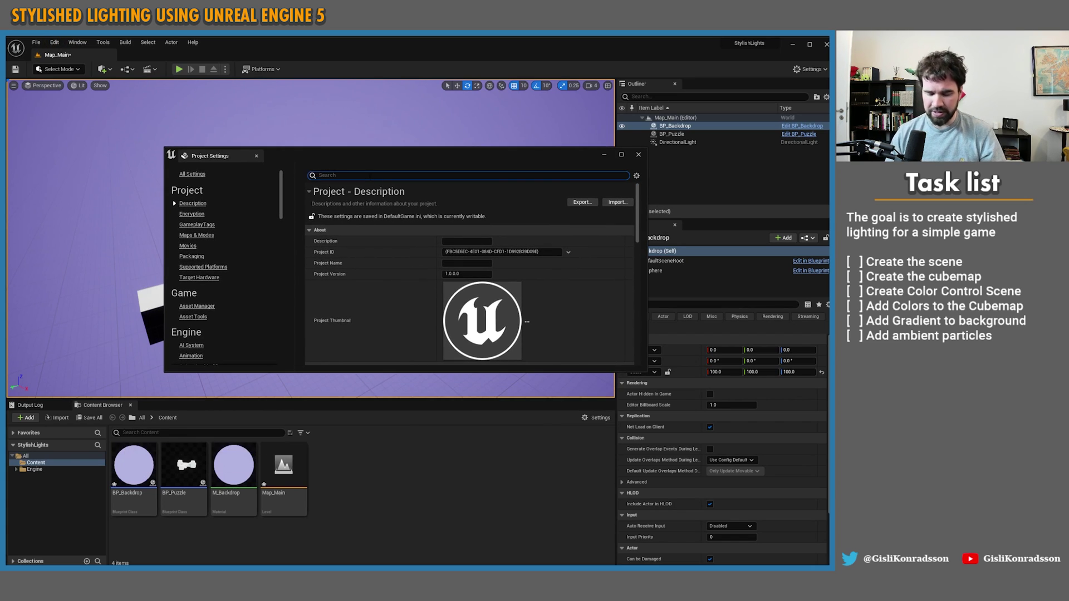
pyautogui.write('lunm')
pyautogui.press('BackSpace')
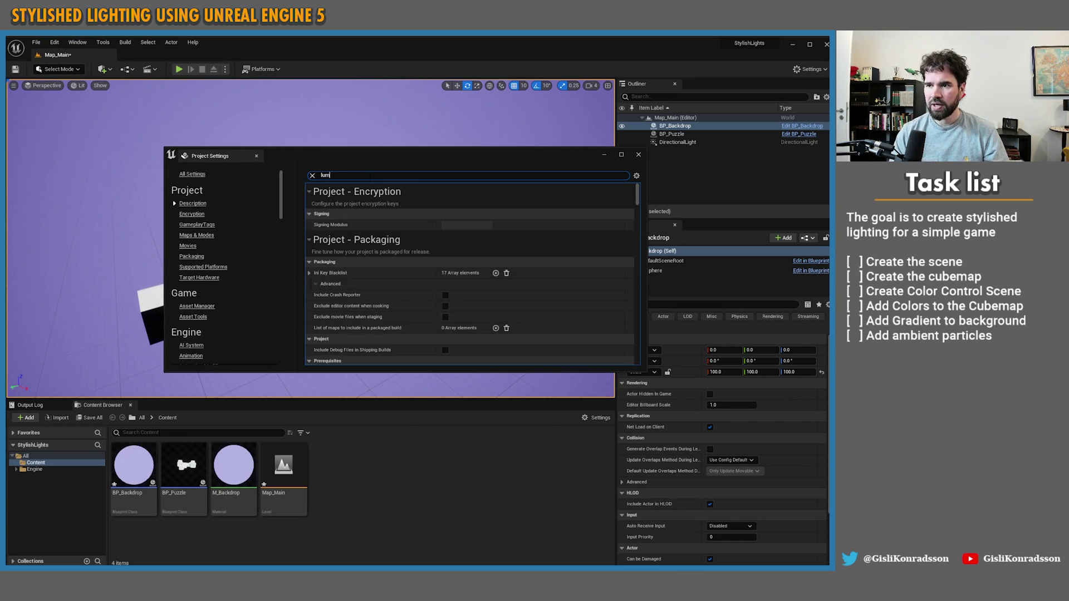
pyautogui.click(465, 225)
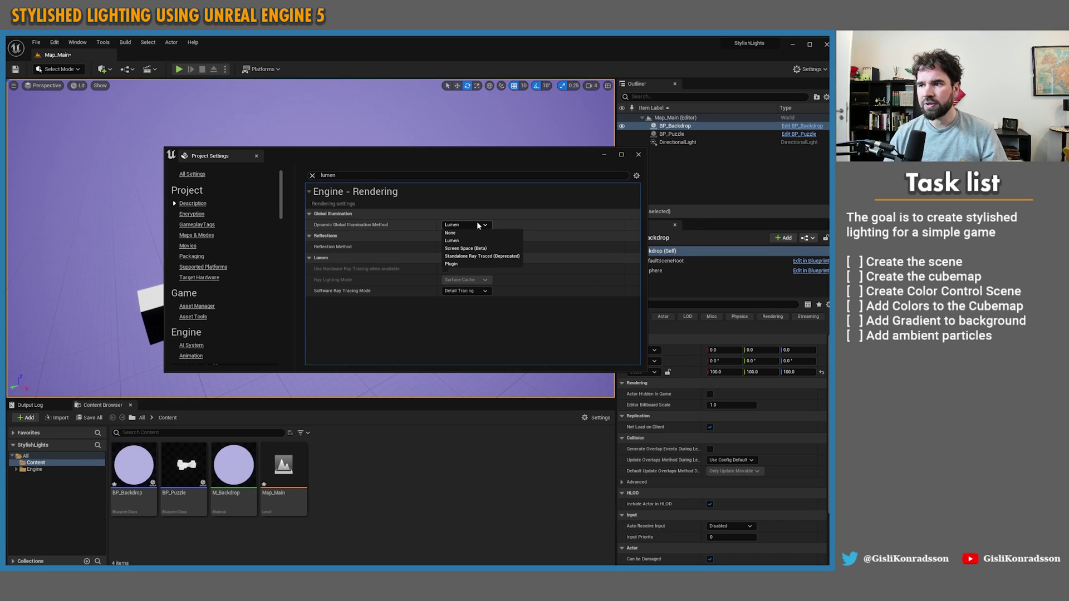
pyautogui.click(466, 233)
pyautogui.click(465, 247)
pyautogui.click(462, 257)
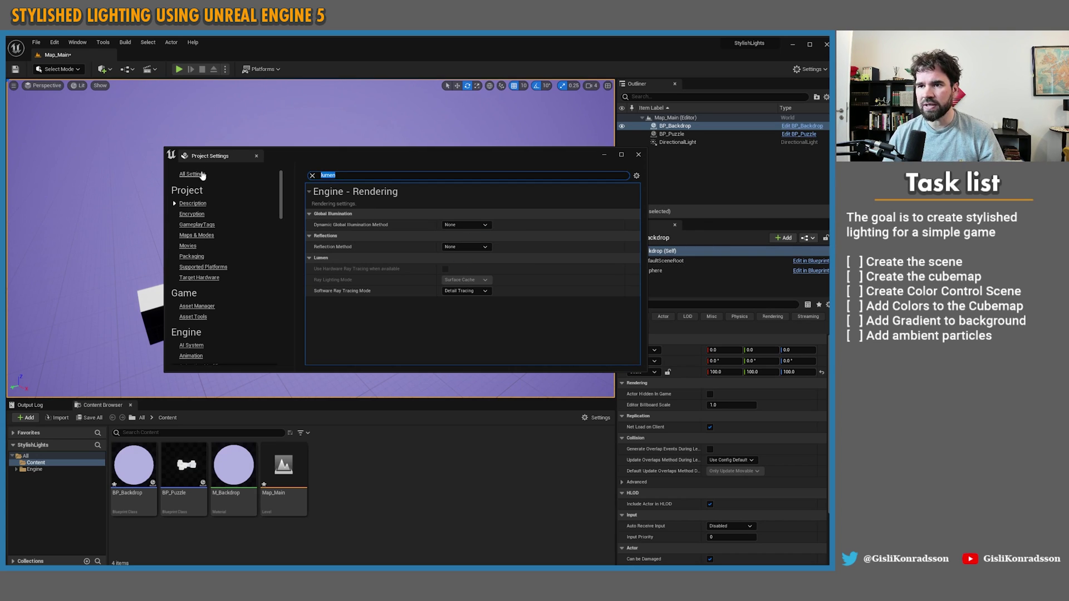
# Move the project settings window aside and rotate the Directional Light in the level about its vertical axis.
pyautogui.moveTo(333, 155); pyautogui.dragTo(386, 134)
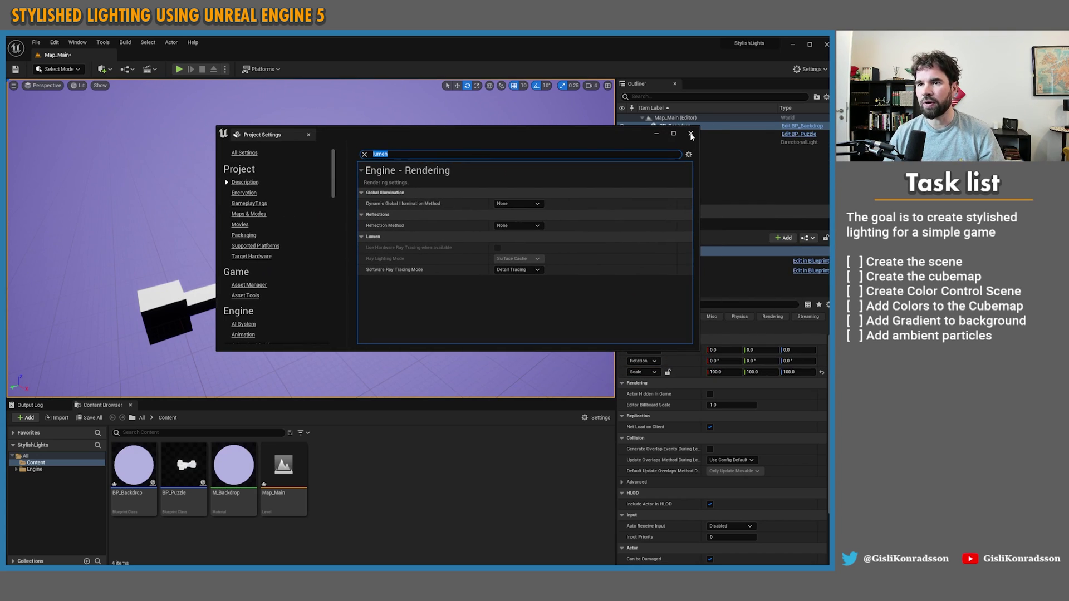
pyautogui.moveTo(510, 140); pyautogui.dragTo(651, 38)
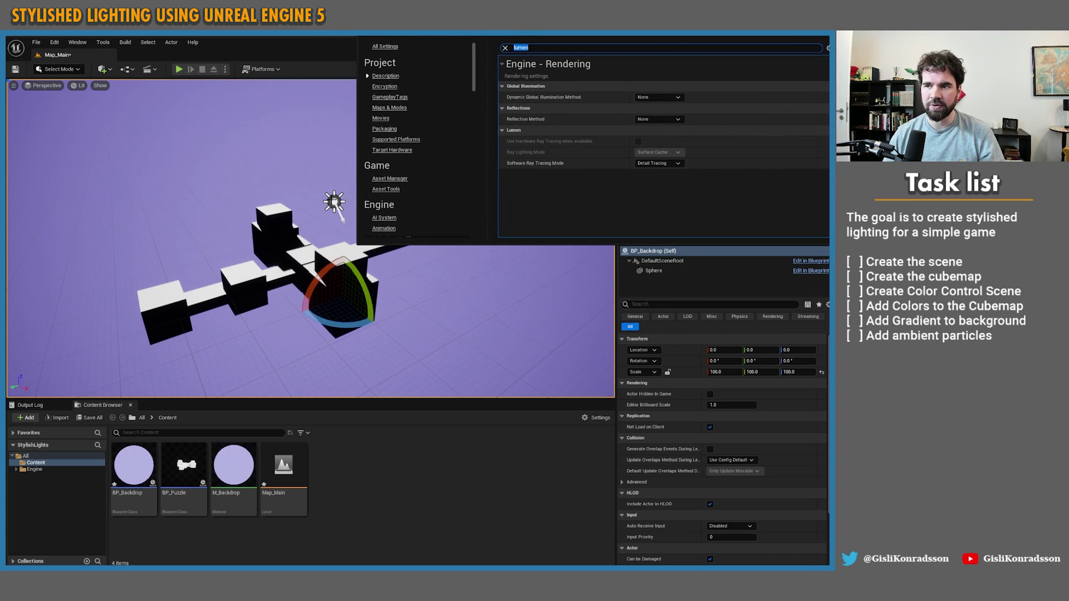
pyautogui.click(334, 204)
pyautogui.moveTo(320, 214); pyautogui.dragTo(344, 219)
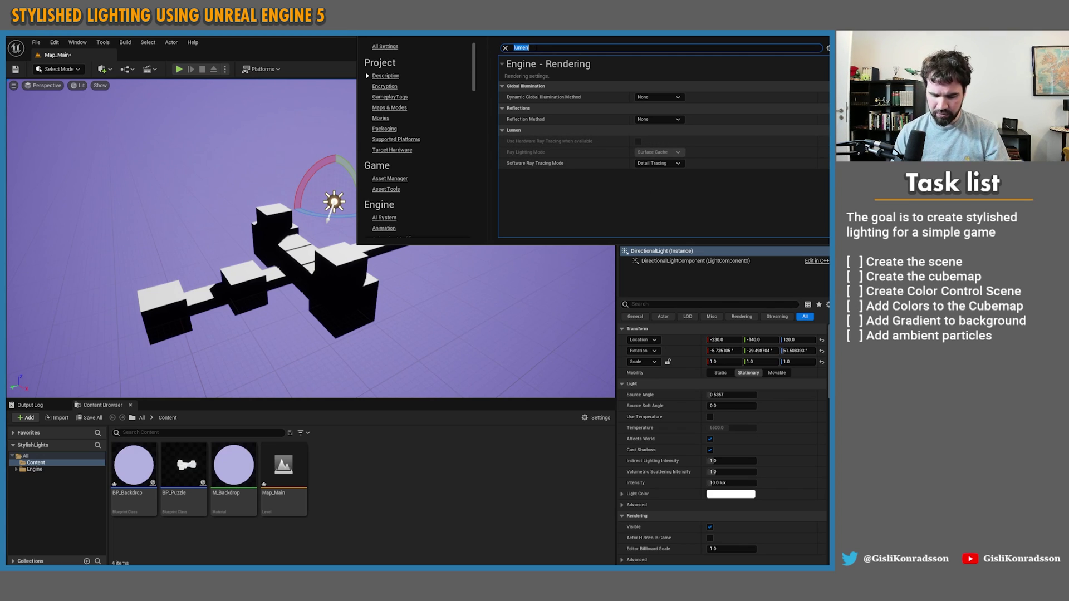
# Search the project settings for "auto exp", turn off Auto Exposure and close the settings.
pyautogui.write('xp')
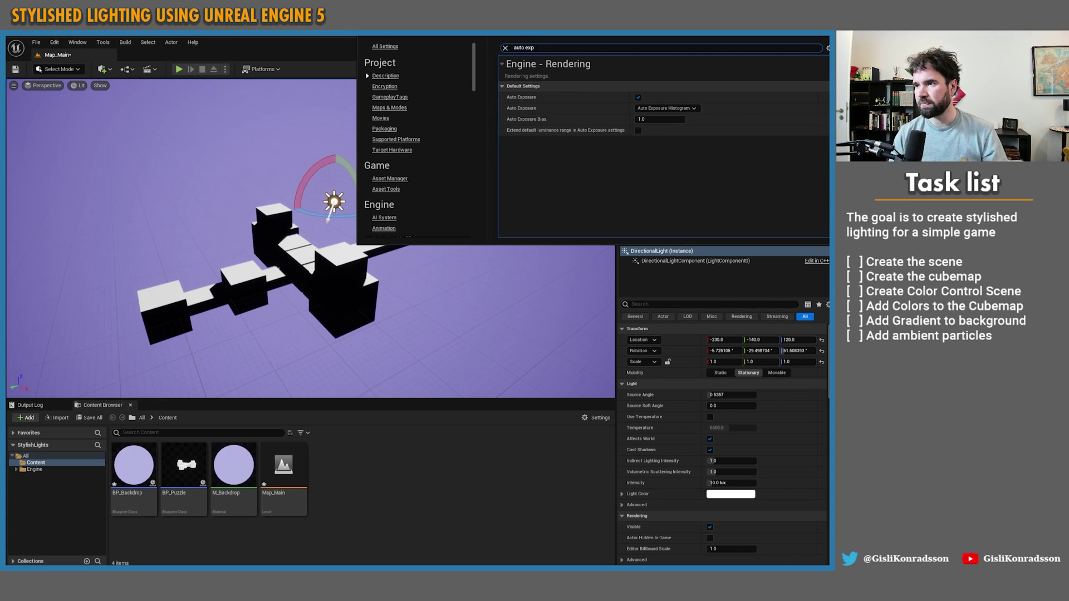
pyautogui.click(638, 97)
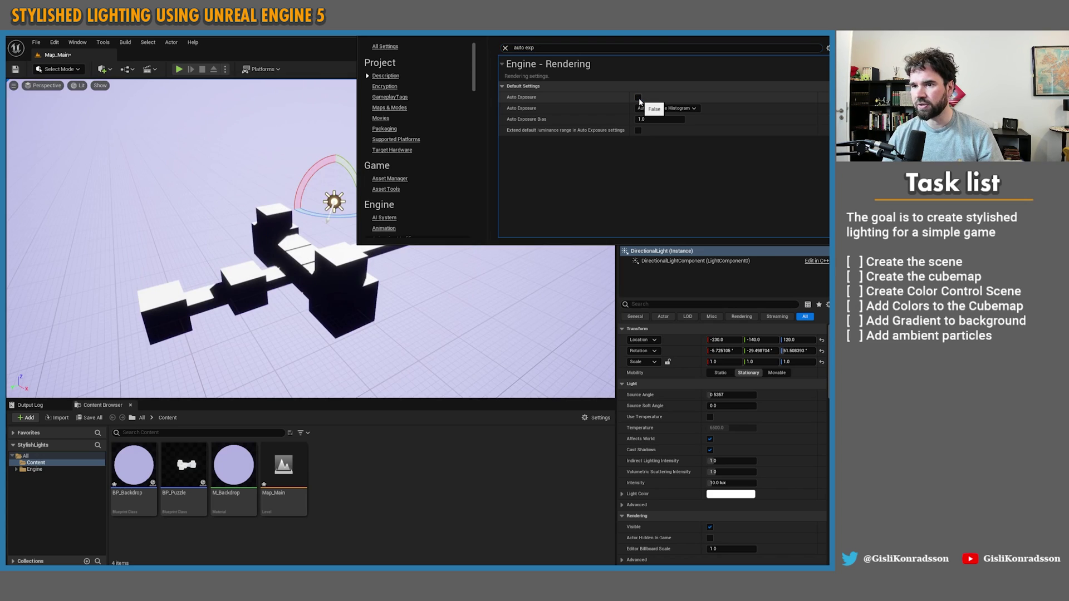
pyautogui.moveTo(595, 39); pyautogui.dragTo(559, 69)
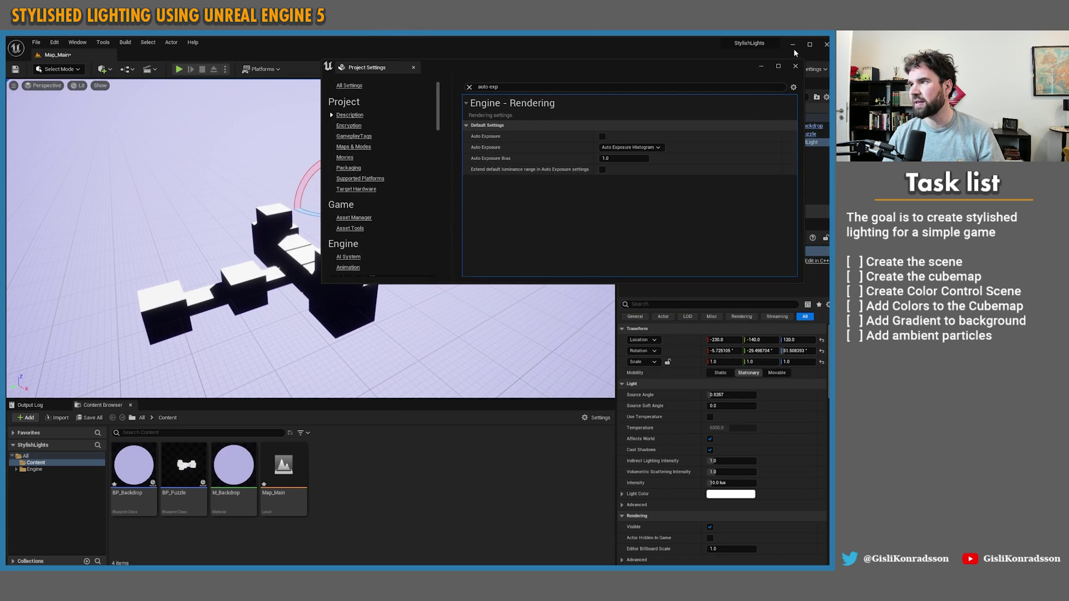
pyautogui.click(795, 67)
# Set the Directional Light's intensity to 1.0 lux.
pyautogui.moveTo(404, 307)
pyautogui.mouseDown(button='right')
pyautogui.moveTo(404, 222)
pyautogui.moveTo(404, 307)
pyautogui.mouseUp(button='right')
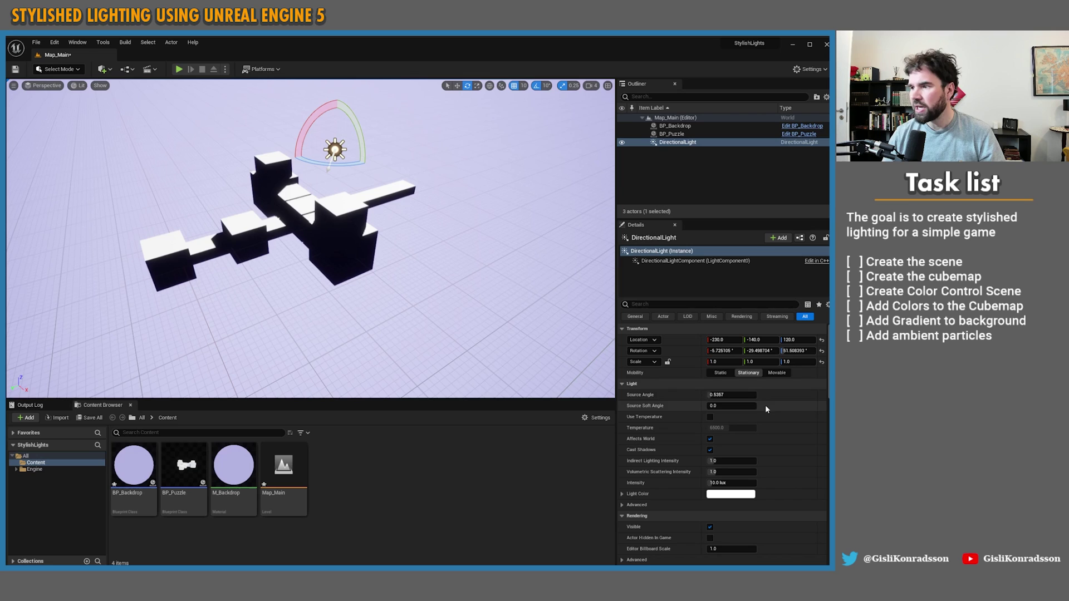
pyautogui.click(675, 126)
pyautogui.click(673, 134)
pyautogui.click(677, 142)
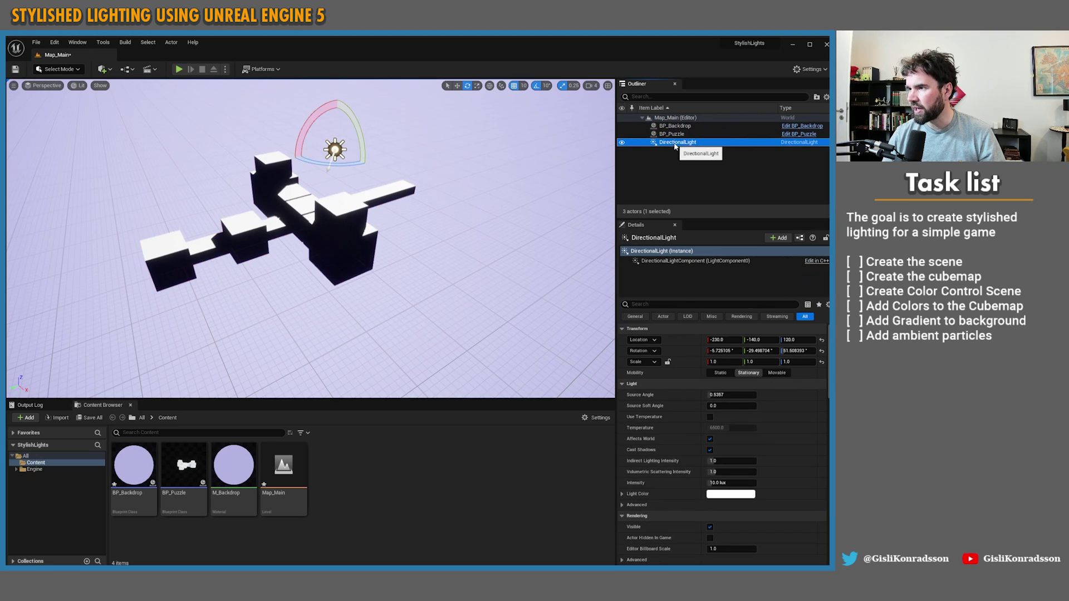
pyautogui.click(747, 483)
pyautogui.write('1')
pyautogui.press('Return')
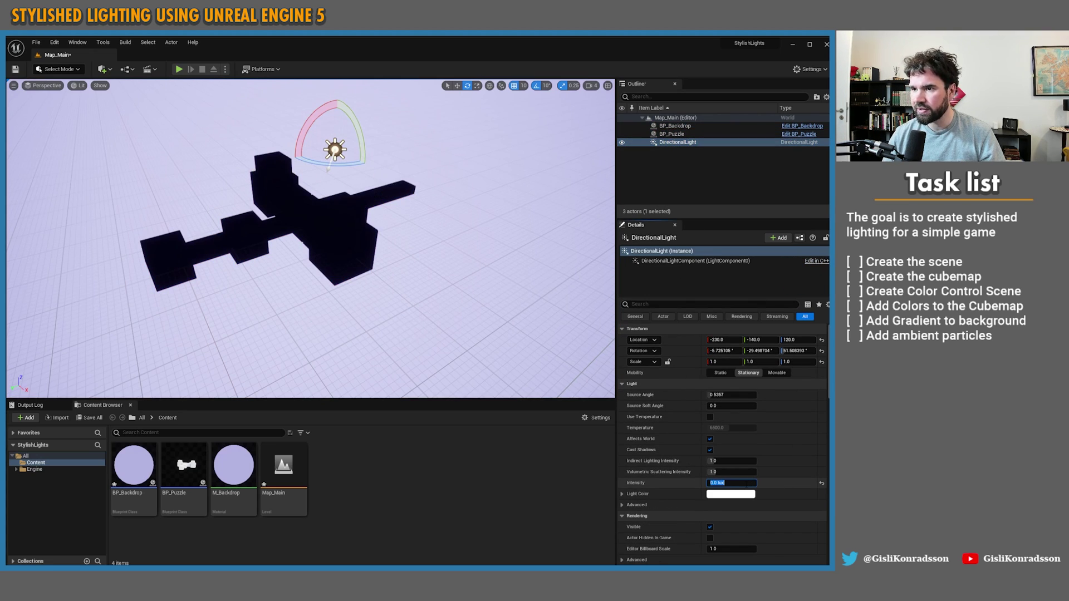
pyautogui.moveTo(436, 360); pyautogui.dragTo(436, 312, button='right')
pyautogui.moveTo(432, 305); pyautogui.dragTo(419, 356, button='middle')
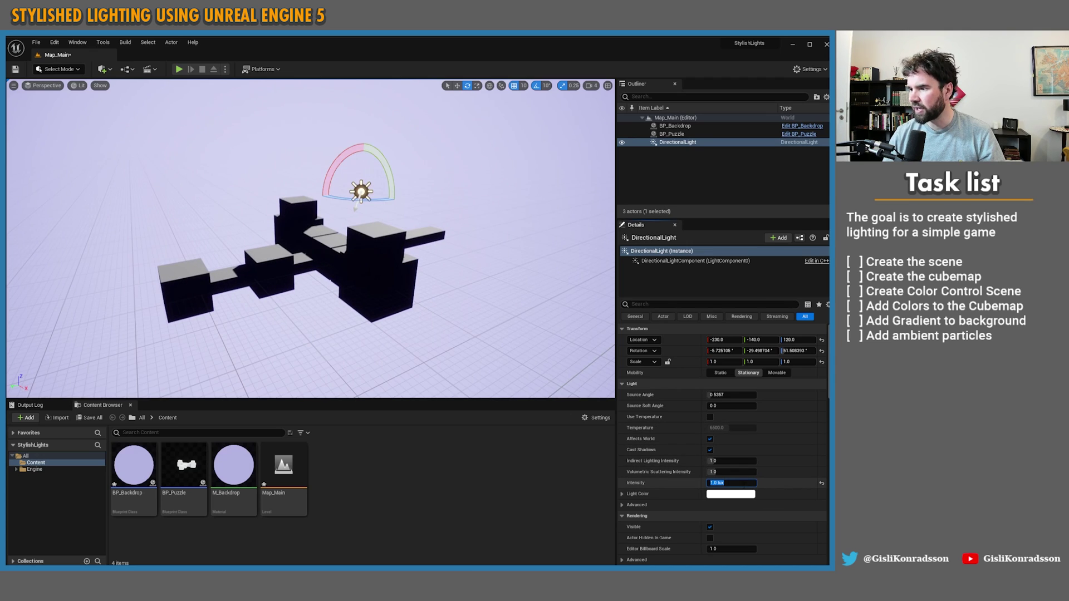
# Add a Sky Light to the level.
pyautogui.click(133, 468)
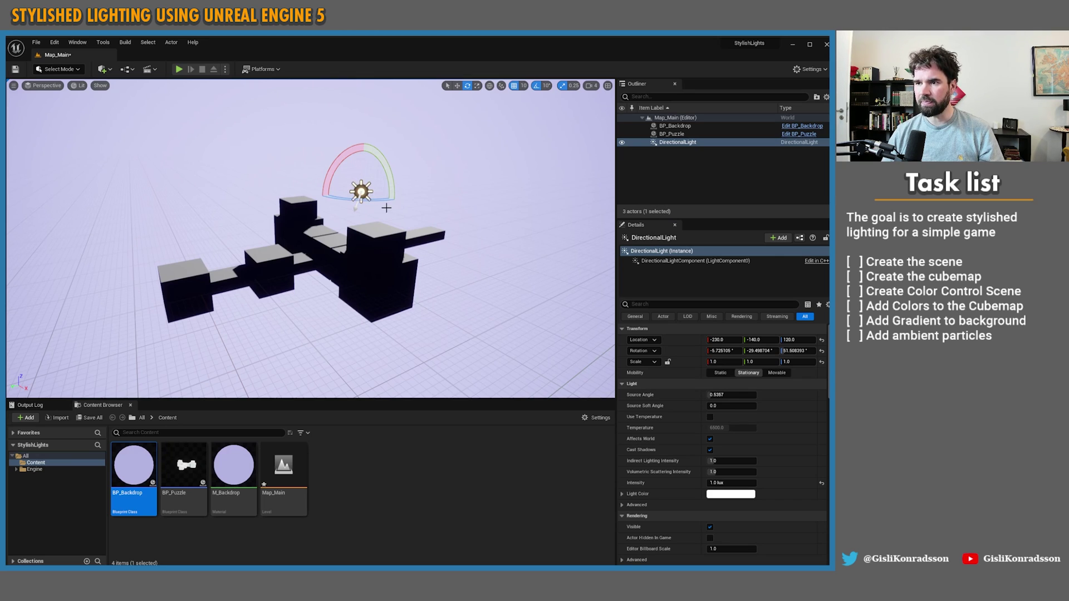
pyautogui.click(127, 70)
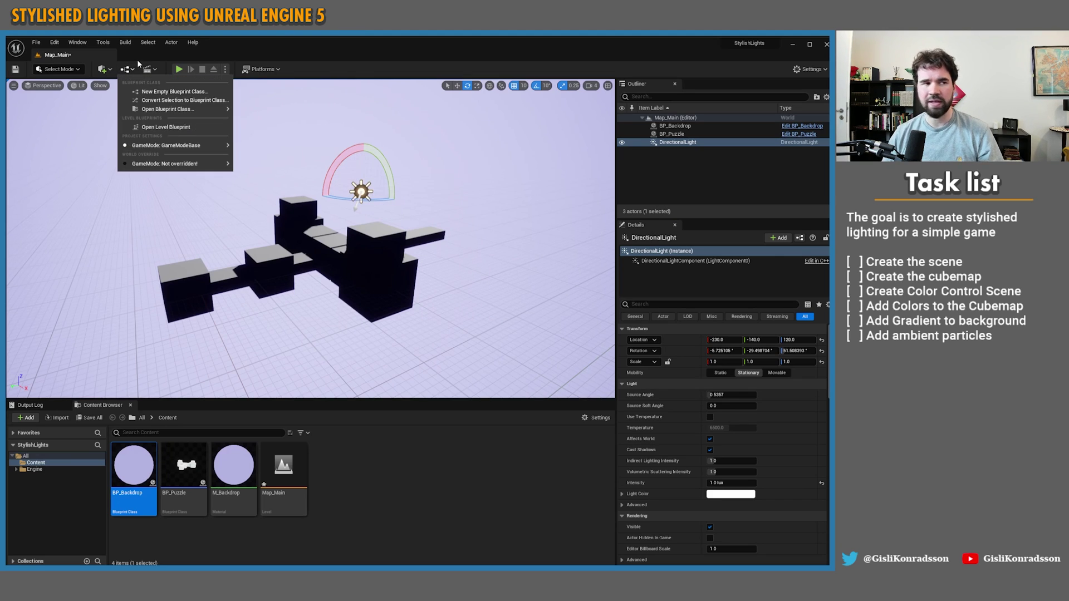
pyautogui.click(103, 69)
pyautogui.click(103, 70)
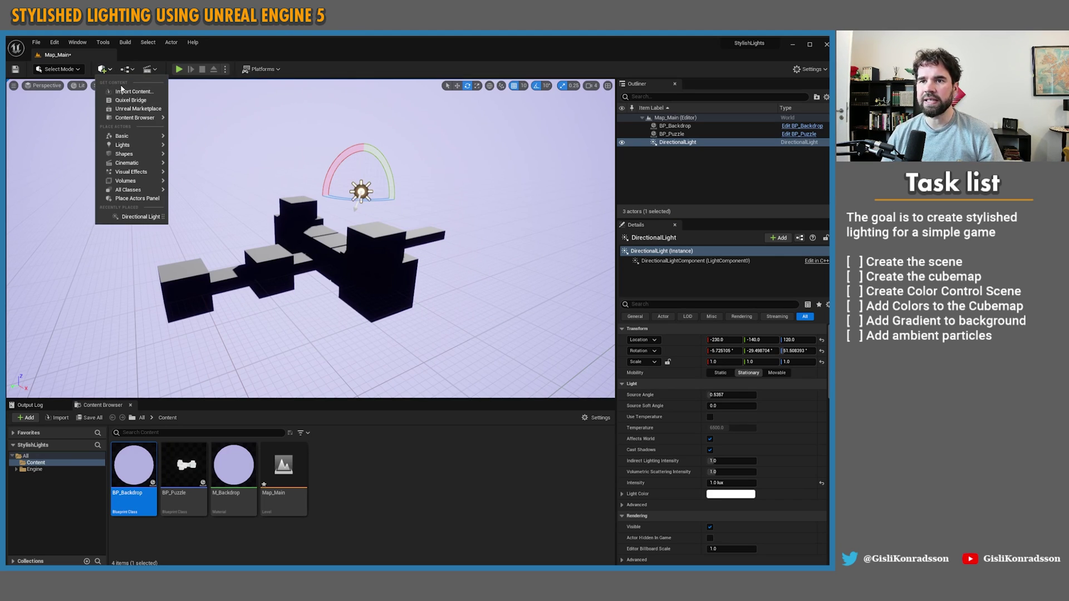
pyautogui.moveTo(149, 149)
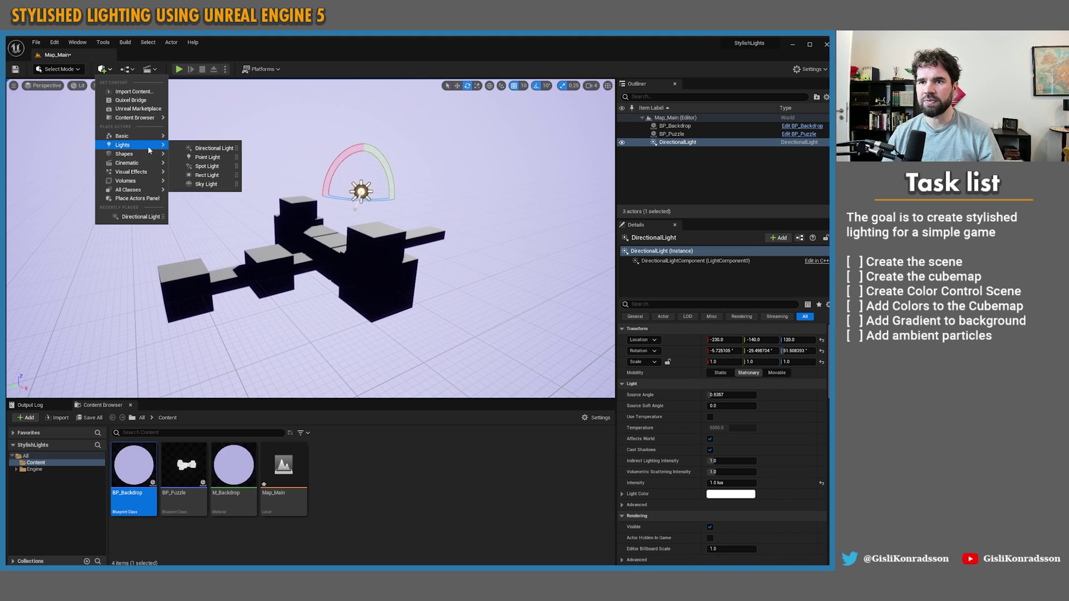
pyautogui.click(206, 184)
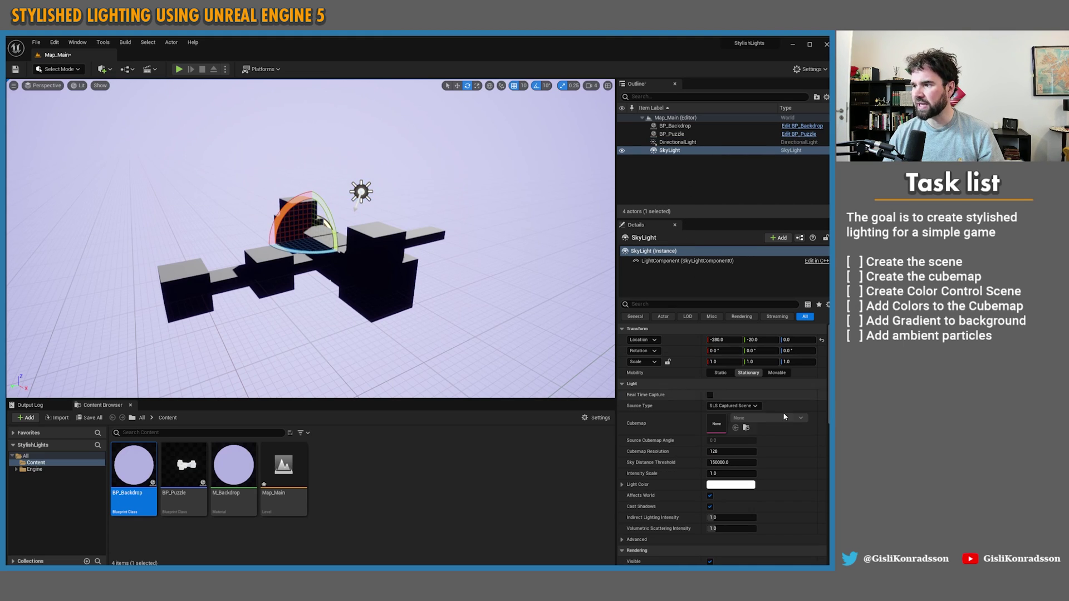
# Set the Sky Light's source type to SLS Specified Cubemap.
pyautogui.click(731, 407)
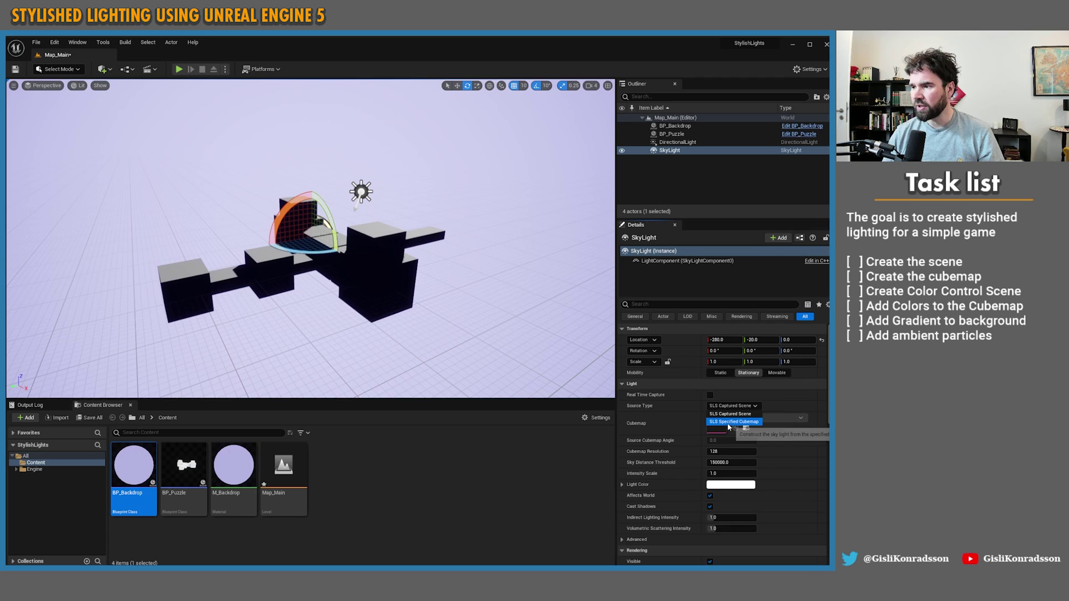
pyautogui.click(735, 426)
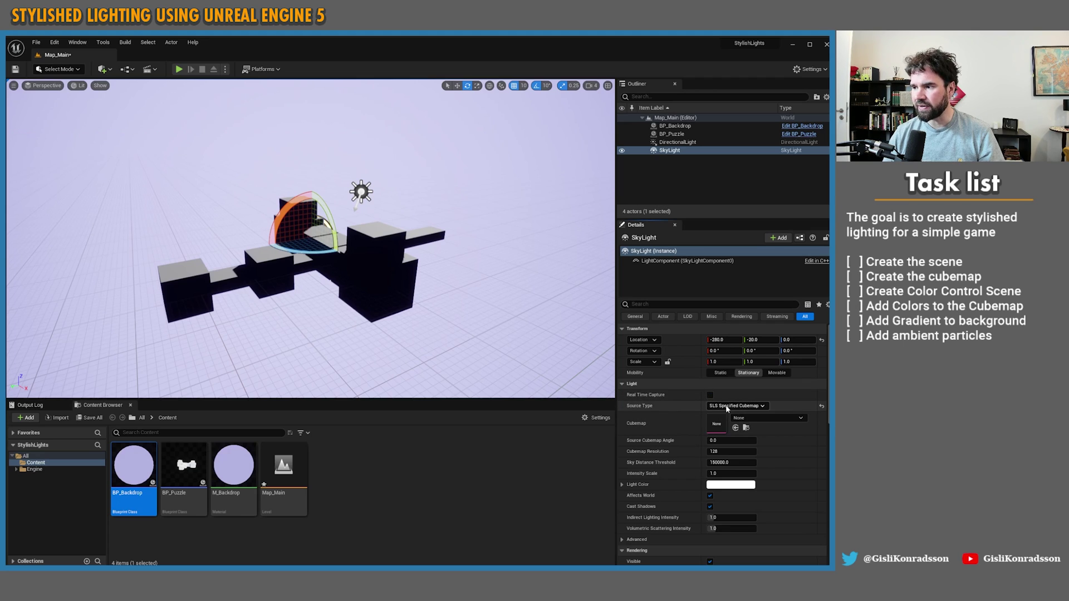
pyautogui.click(724, 405)
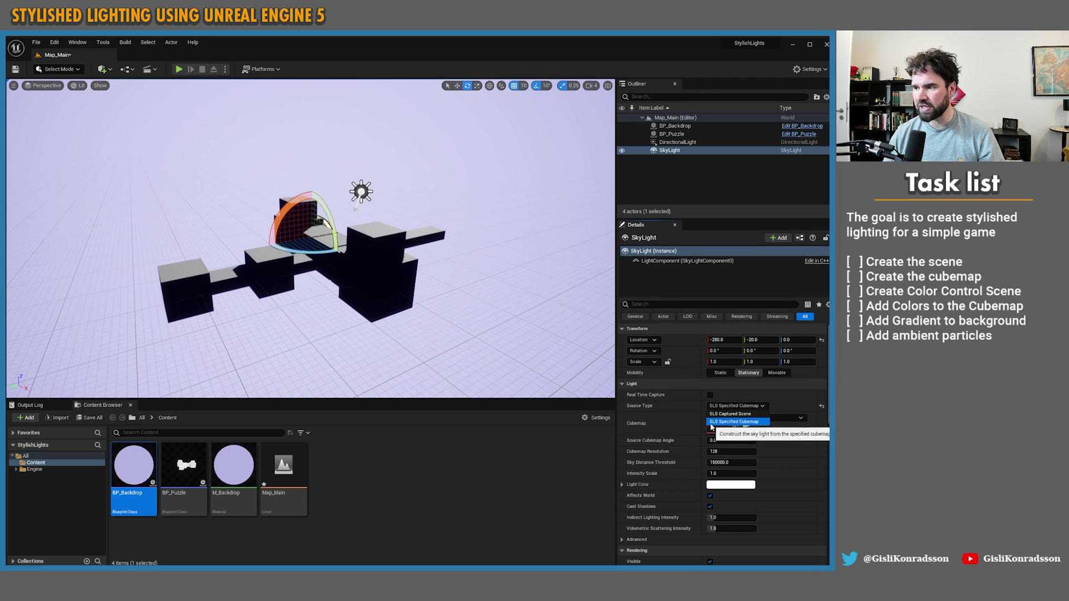
pyautogui.click(414, 468)
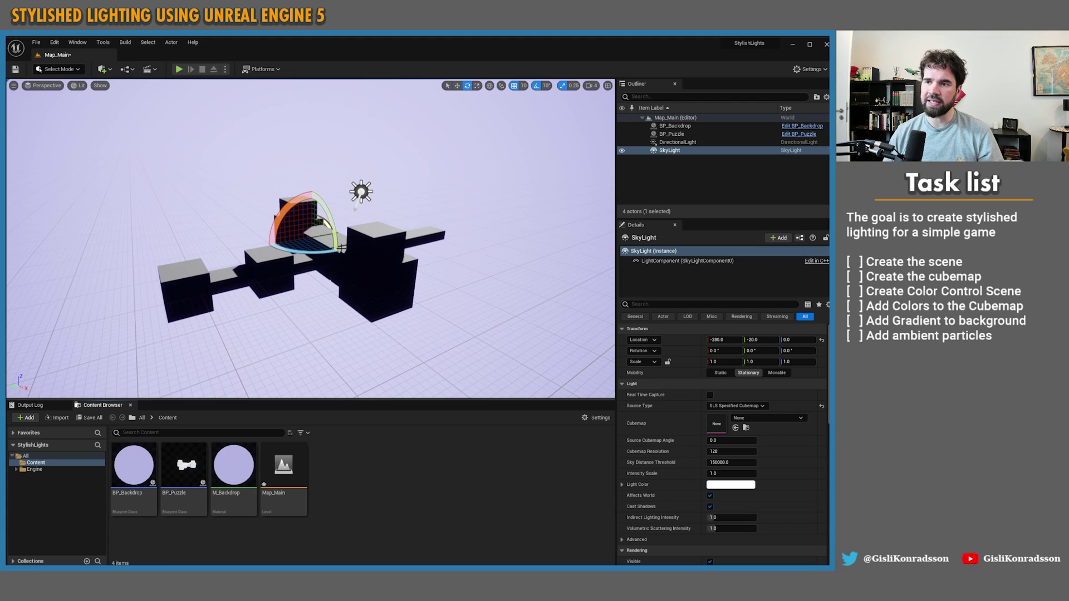
# Save the Map_Main level and clear the selection in the scene.
pyautogui.click(284, 473)
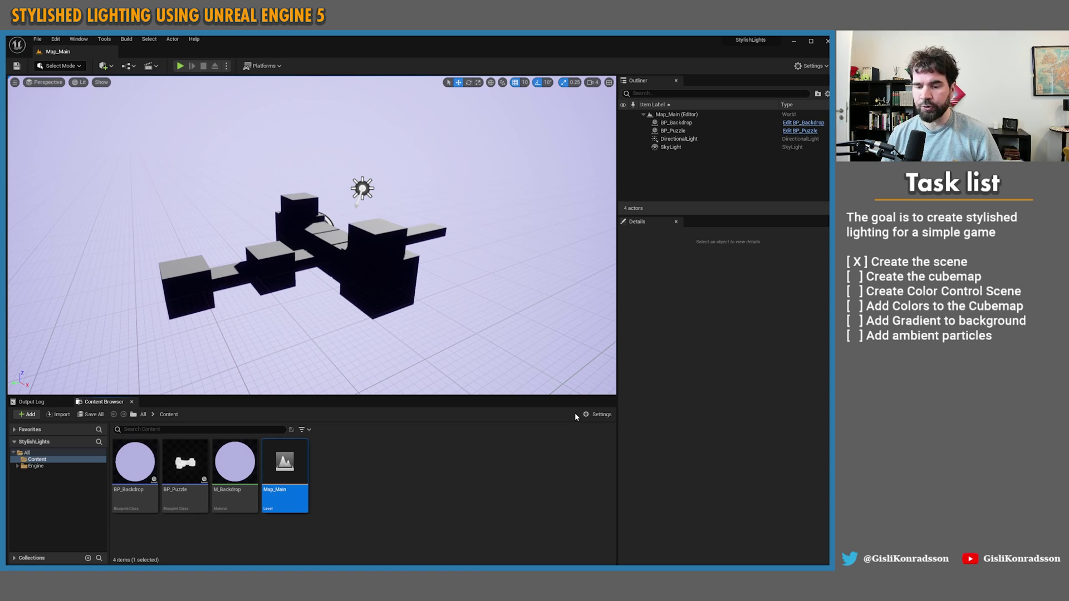
pyautogui.moveTo(416, 299); pyautogui.dragTo(416, 299, button='right')
pyautogui.moveTo(337, 266)
pyautogui.mouseDown(button='right')
pyautogui.moveTo(348, 272)
pyautogui.moveTo(336, 266)
pyautogui.mouseUp(button='right')
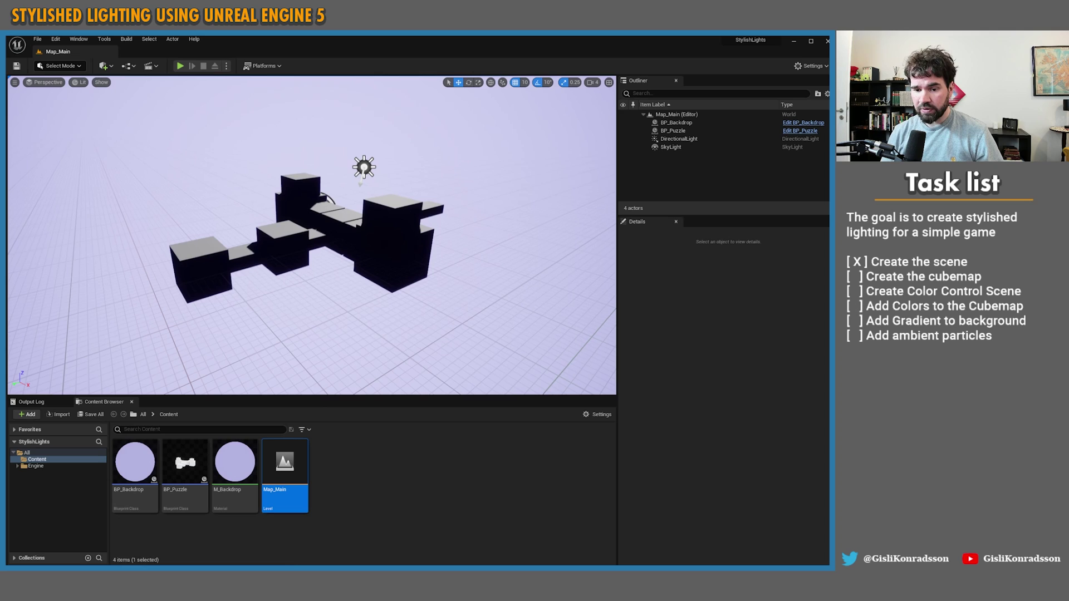
# Switch to the browser and examine the Creating Cubemaps documentation, including the arrangement of the six axis images.
pyautogui.hotkey('alt', 'Tab')
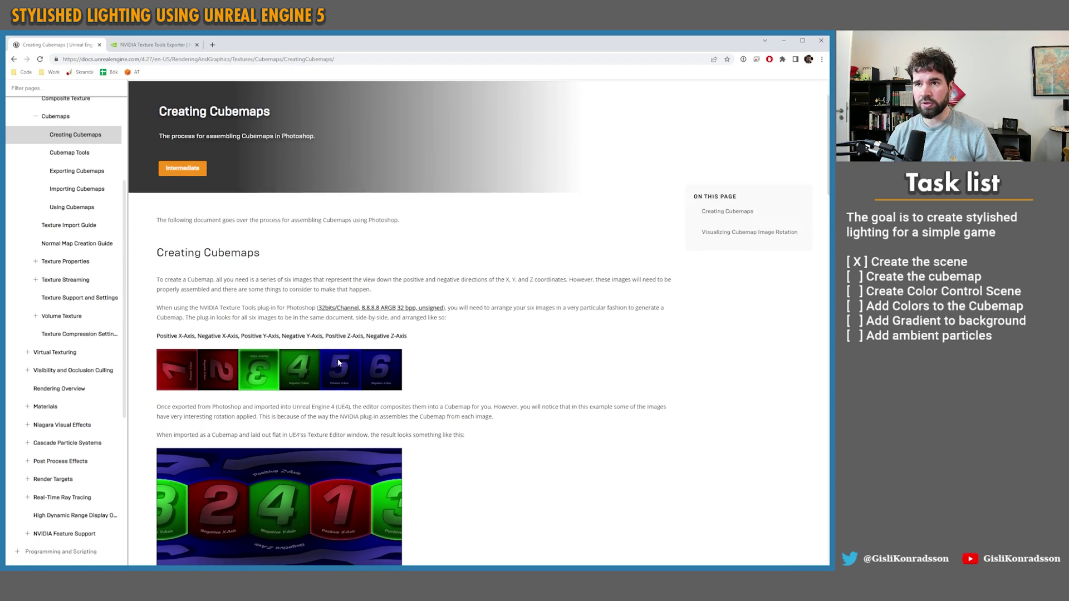
pyautogui.scroll(1, 351, 345)
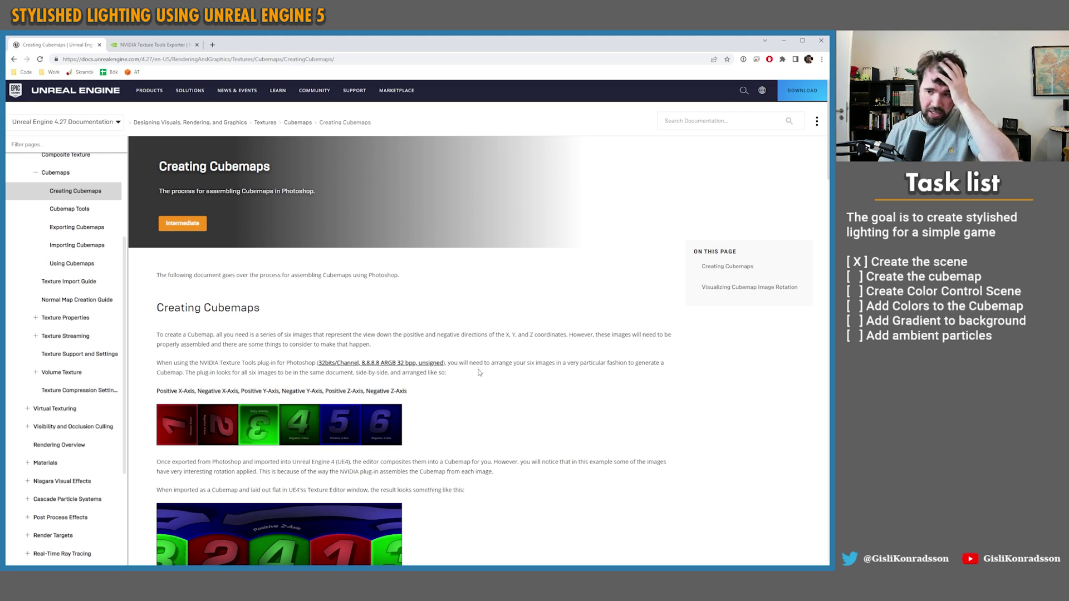
pyautogui.scroll(-3, 267, 181)
pyautogui.scroll(3, 252, 188)
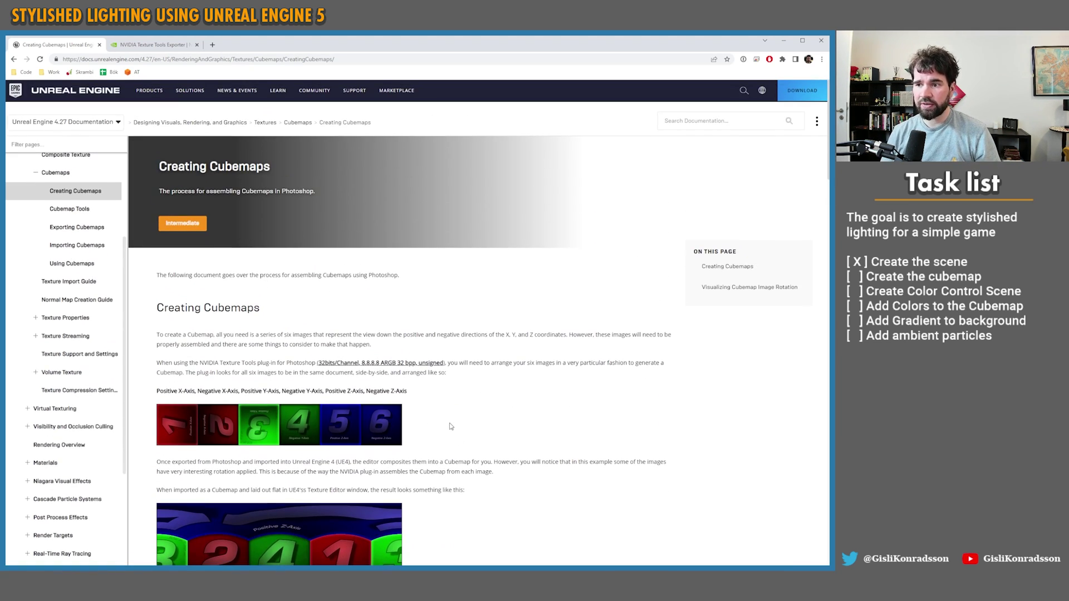
pyautogui.scroll(-2, 498, 413)
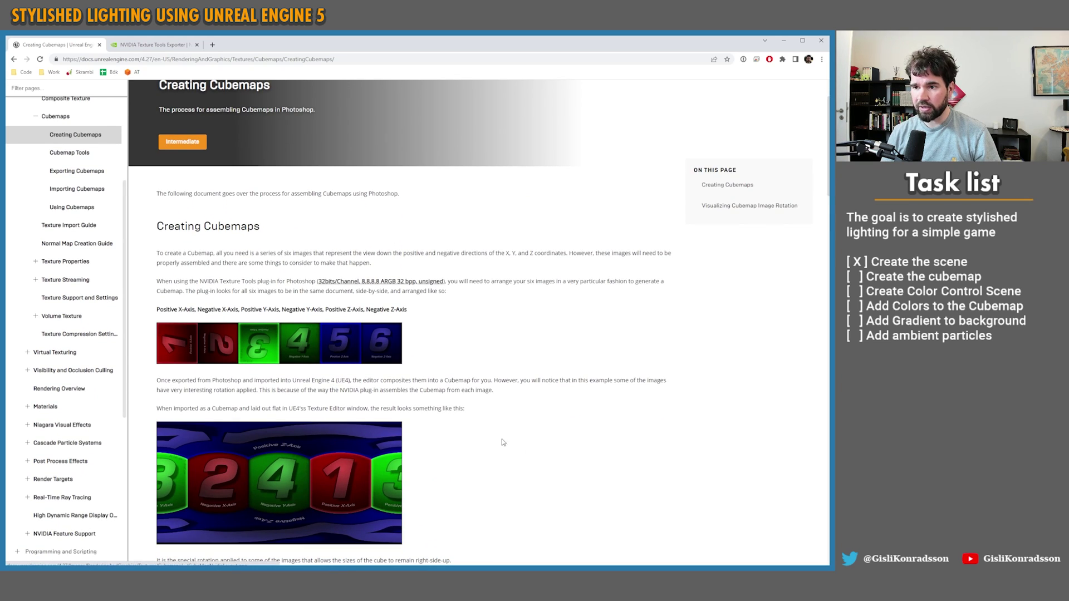
pyautogui.scroll(1, 445, 434)
pyautogui.click(318, 396)
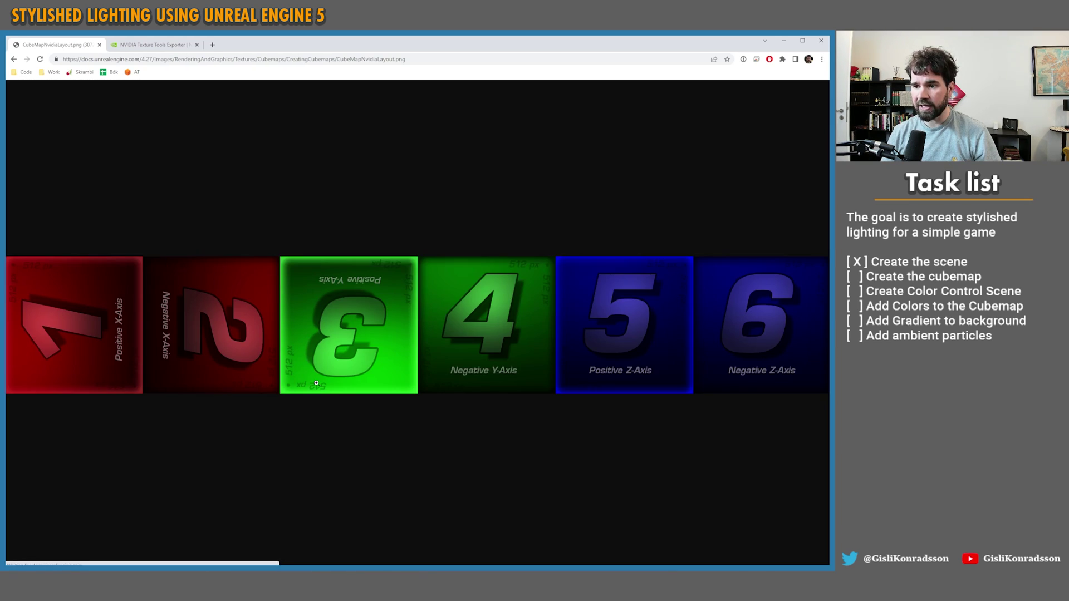
pyautogui.hotkey('alt', 'Left')
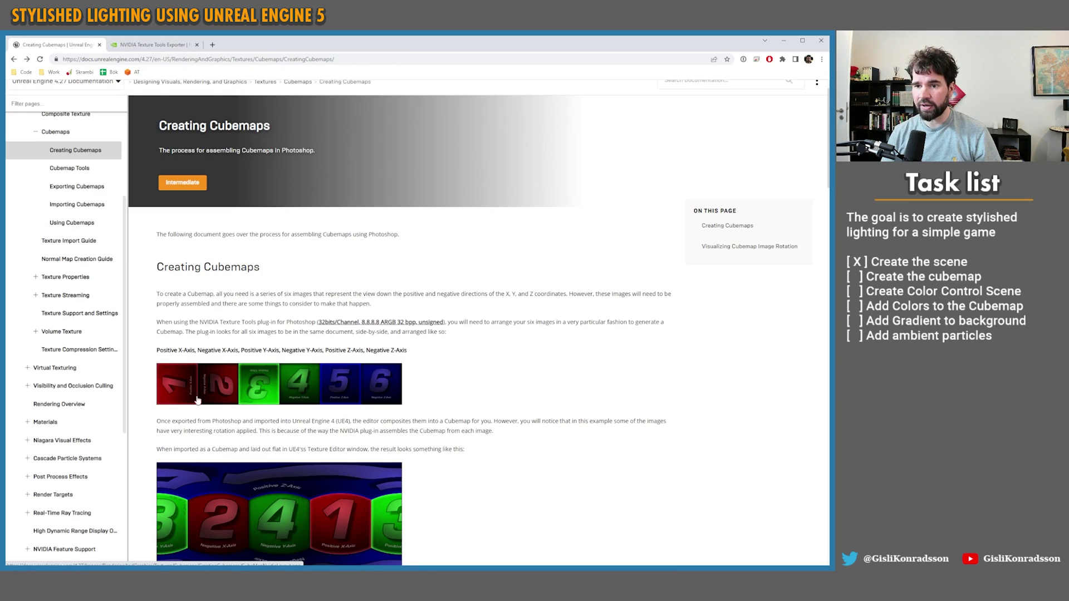
# Open the six-axis layout image from the documentation at full size and save it to the Desktop as CubeMapNvidiaLayout.png.
pyautogui.click(218, 388)
pyautogui.rightClick(301, 316)
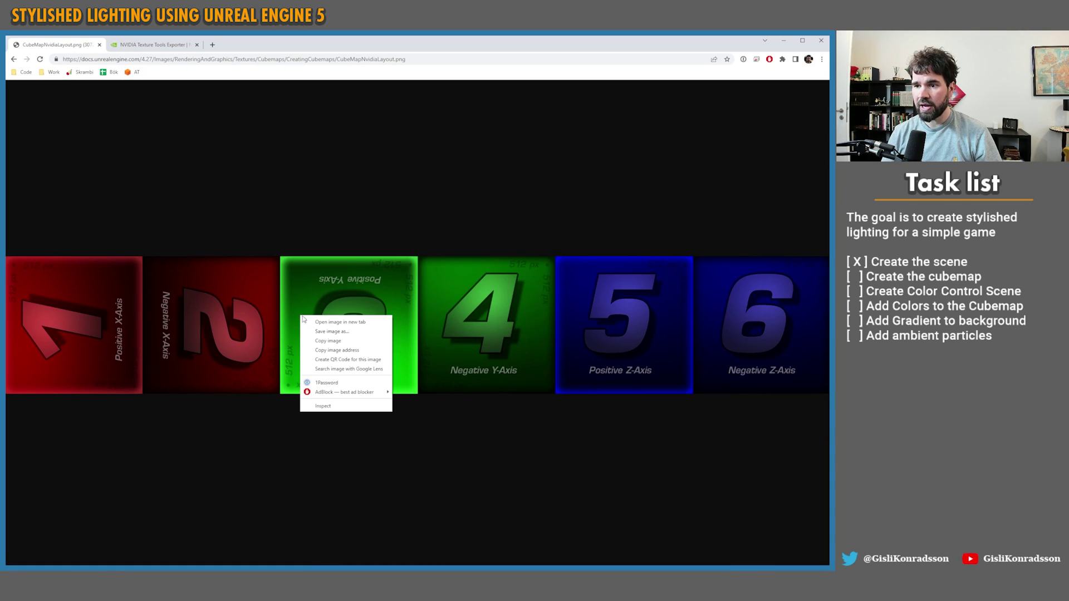
pyautogui.click(333, 332)
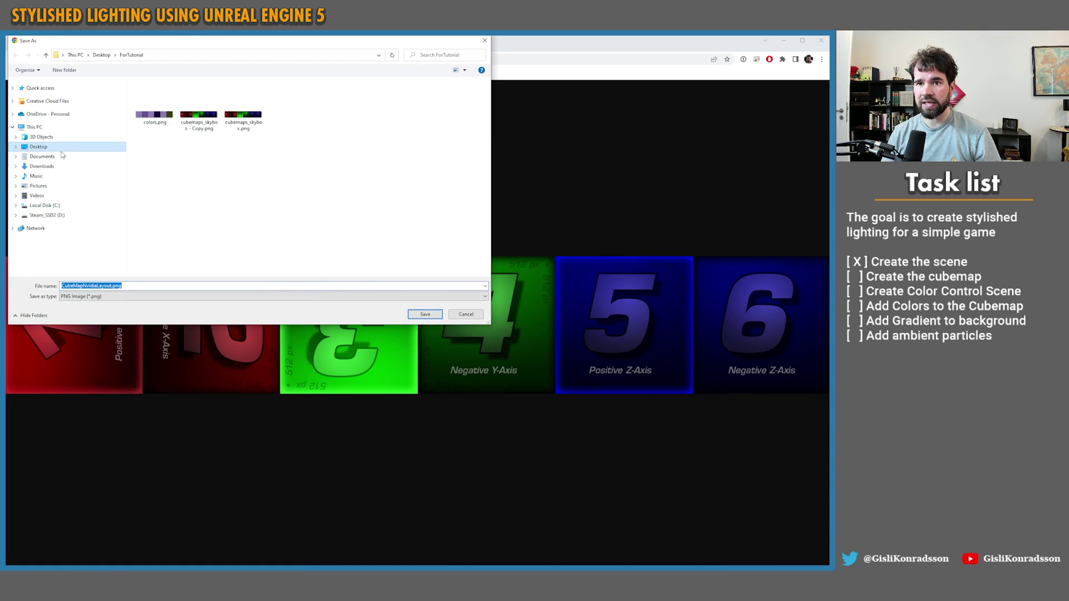
pyautogui.click(38, 147)
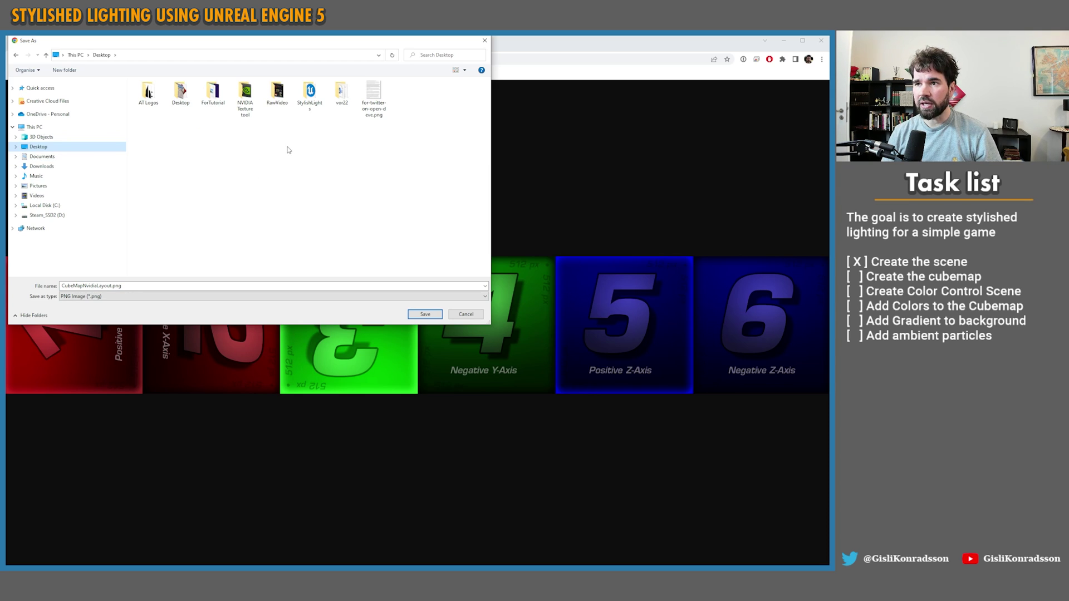
pyautogui.click(429, 313)
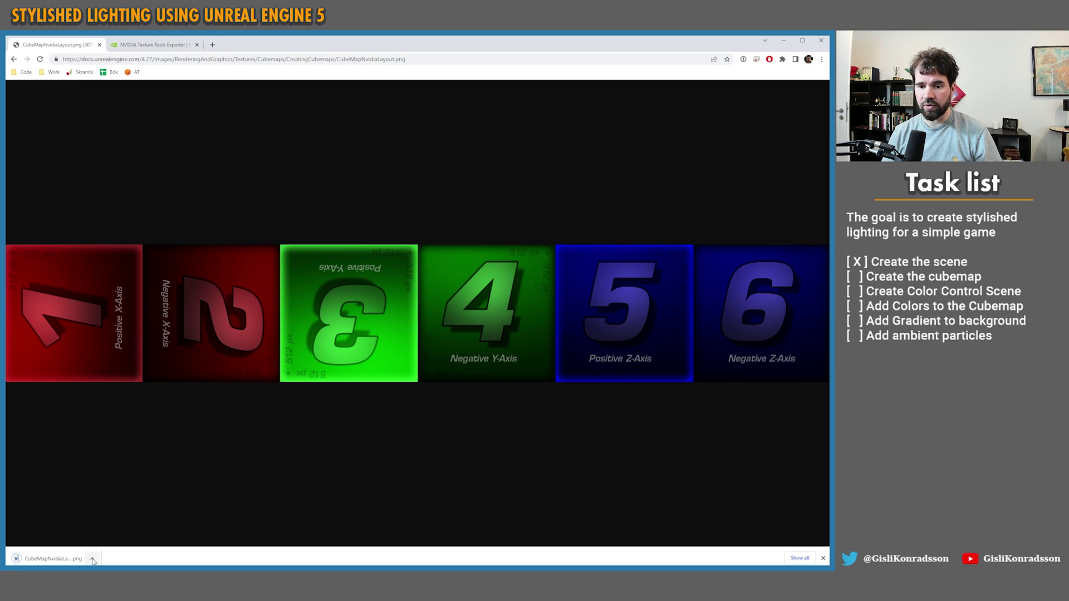
# Open the downloaded CubeMapNvidiaLayout.png in the image viewer to check it, and close the viewer.
pyautogui.click(51, 560)
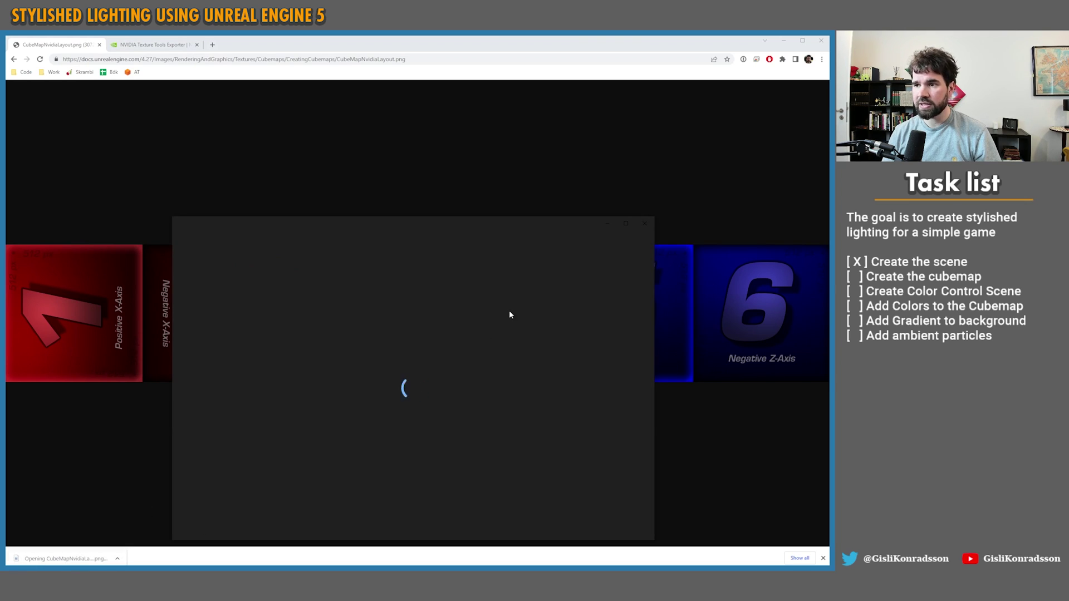
pyautogui.moveTo(461, 223); pyautogui.dragTo(356, 104)
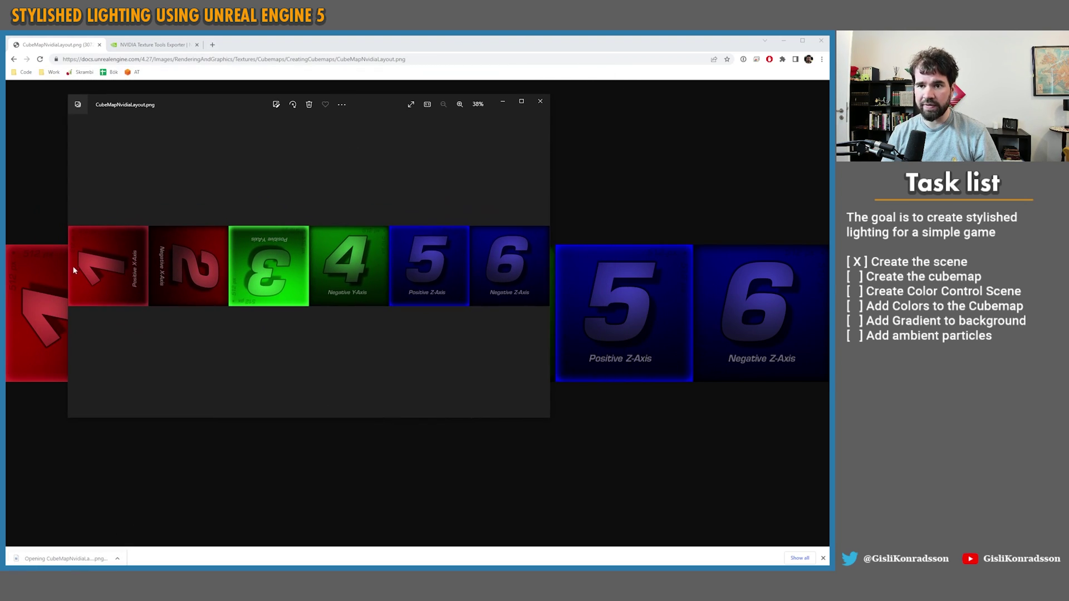
pyautogui.click(538, 100)
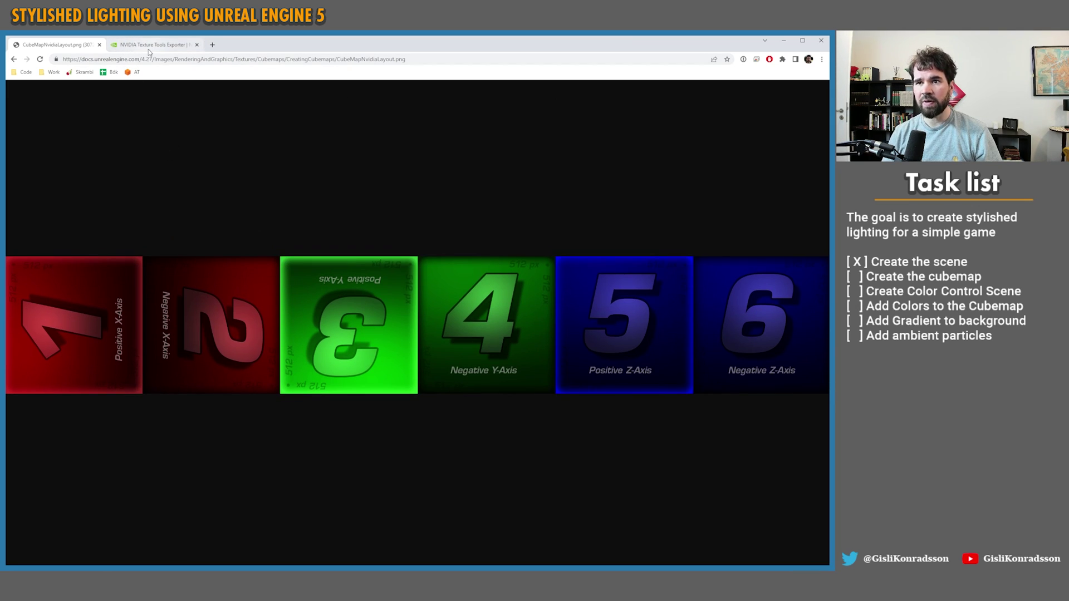
# Examine the NVIDIA Texture Tools Exporter web page, including its description and the standalone and Photoshop plugin download options.
pyautogui.click(143, 47)
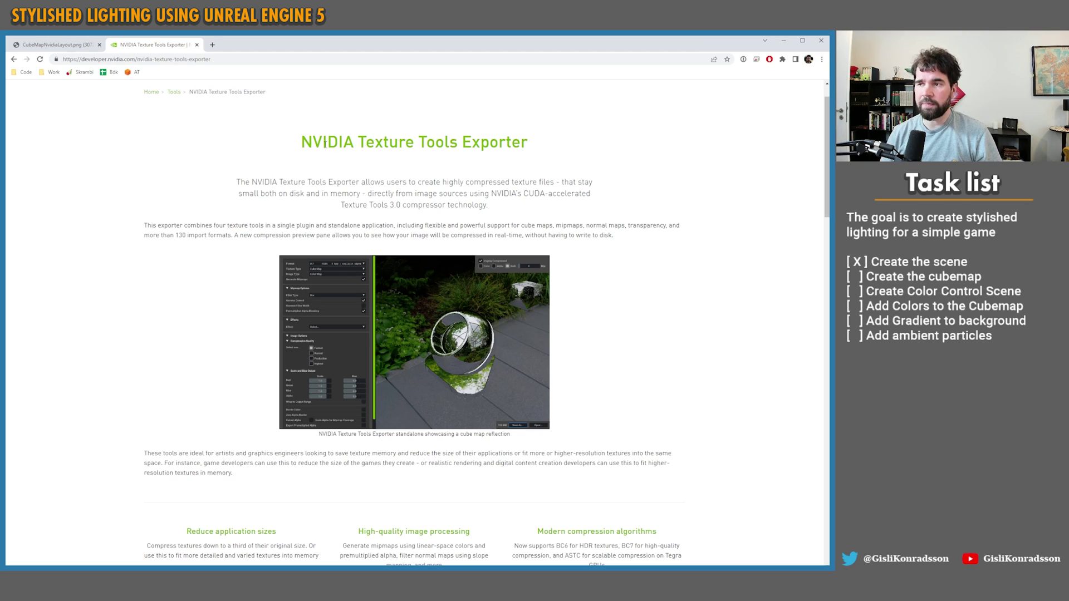
pyautogui.moveTo(528, 144); pyautogui.dragTo(349, 149)
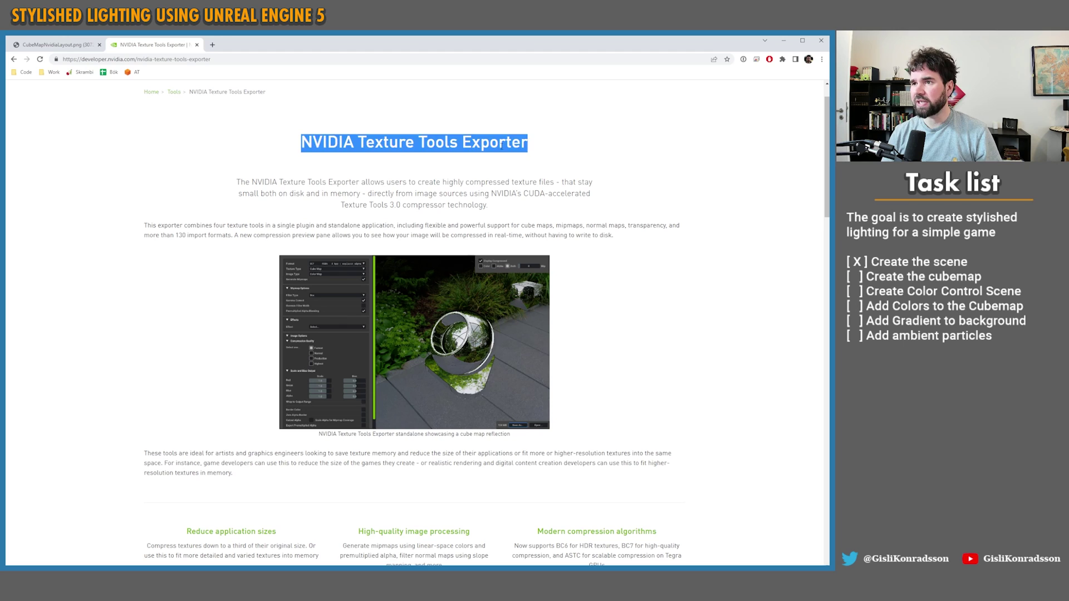
pyautogui.click(313, 148)
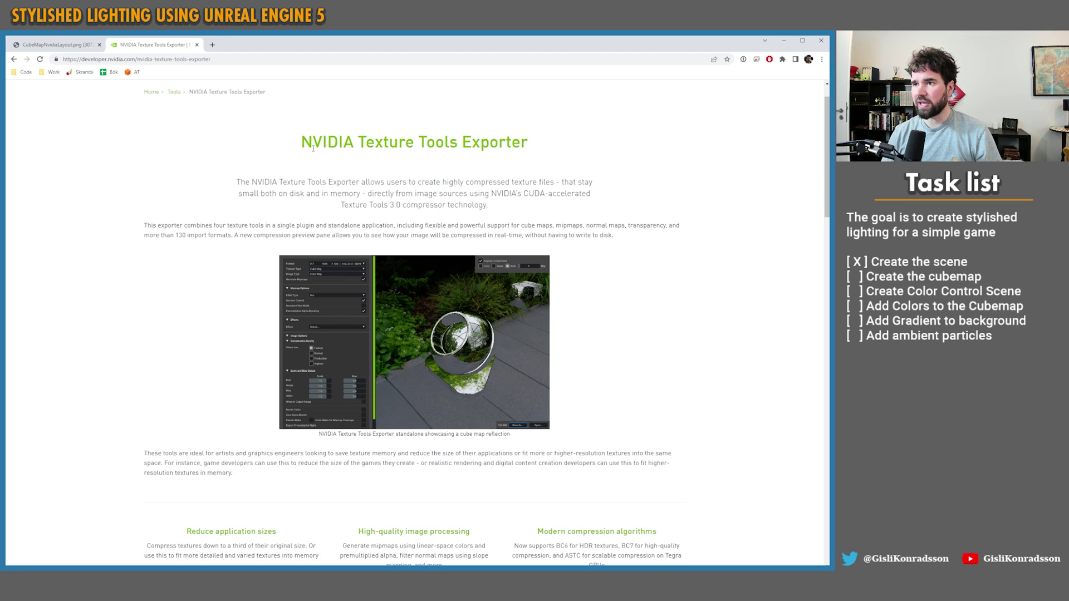
pyautogui.doubleClick(520, 146)
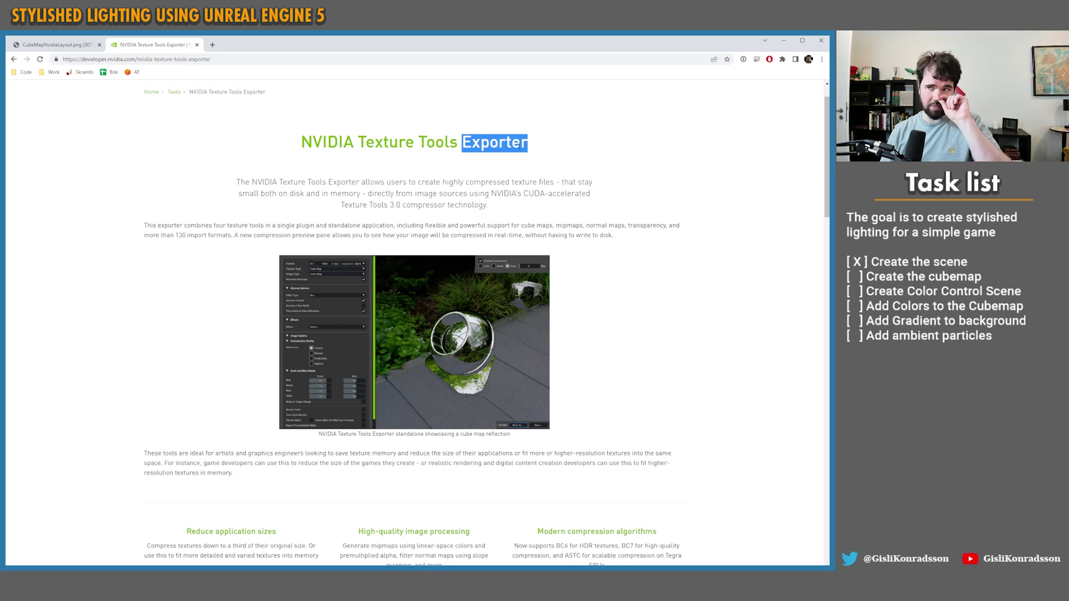
pyautogui.click(402, 252)
pyautogui.scroll(-6, 400, 252)
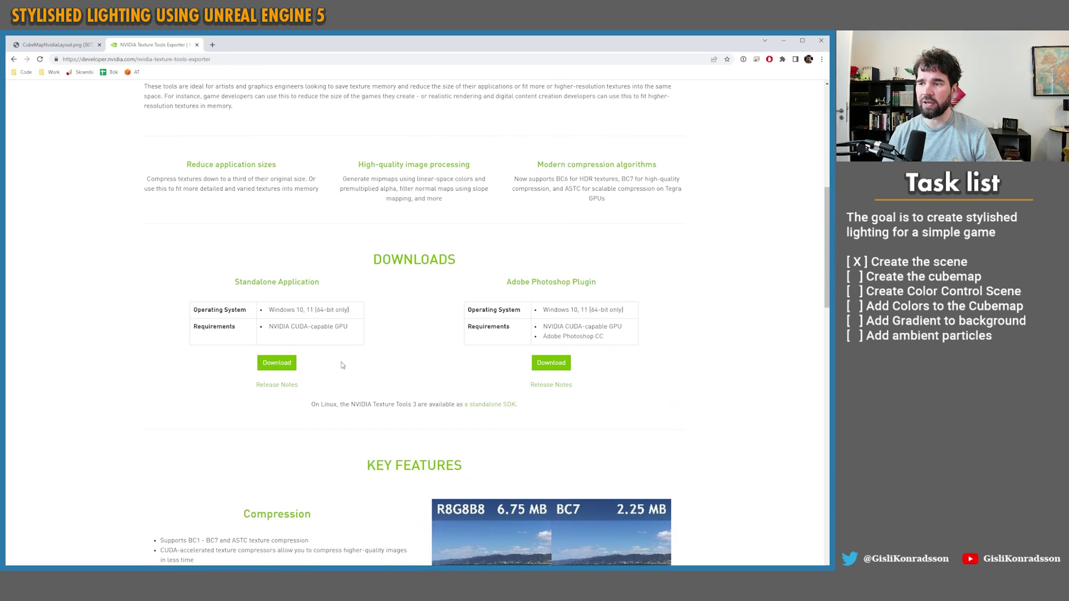
pyautogui.scroll(5, 419, 194)
pyautogui.scroll(2, 420, 195)
pyautogui.moveTo(302, 184); pyautogui.dragTo(472, 197)
pyautogui.click(473, 198)
pyautogui.scroll(-7, 301, 280)
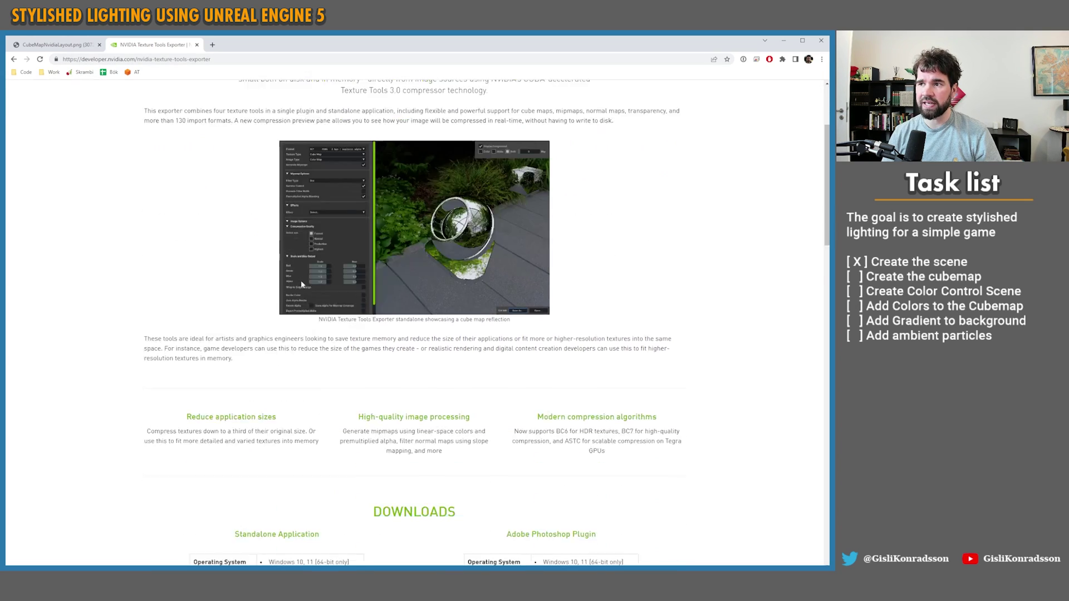
pyautogui.moveTo(220, 283); pyautogui.dragTo(353, 283)
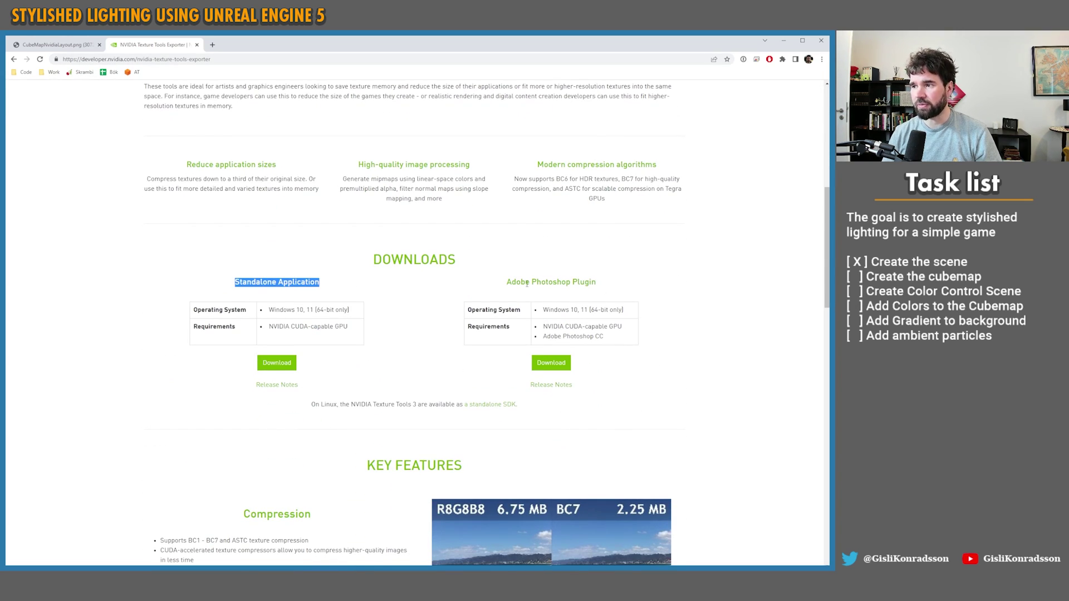
pyautogui.tripleClick(300, 287)
pyautogui.click(334, 280)
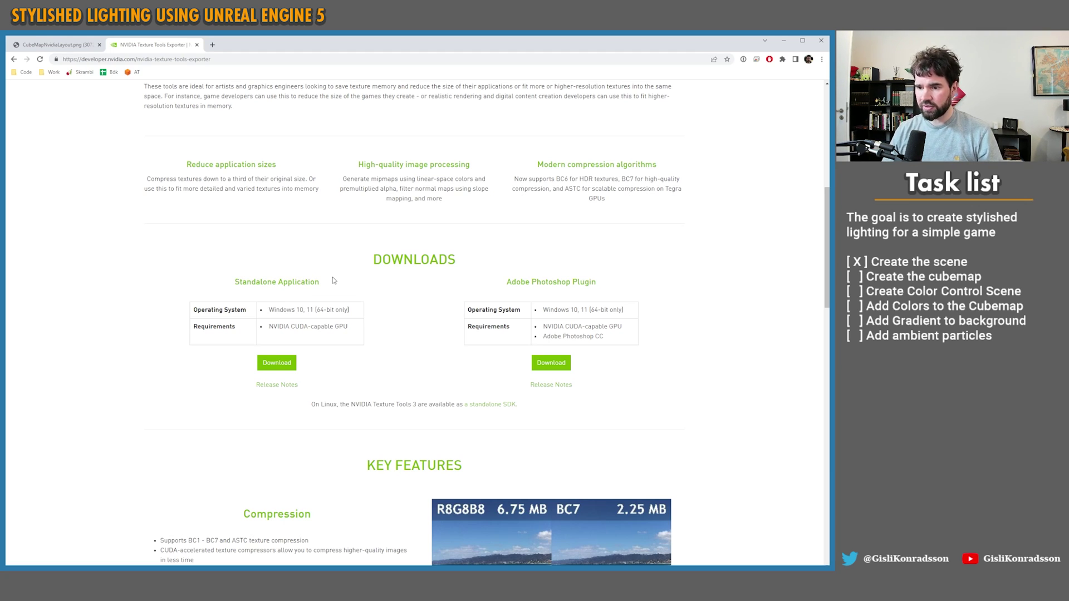
pyautogui.scroll(-3, 335, 280)
pyautogui.scroll(10, 346, 345)
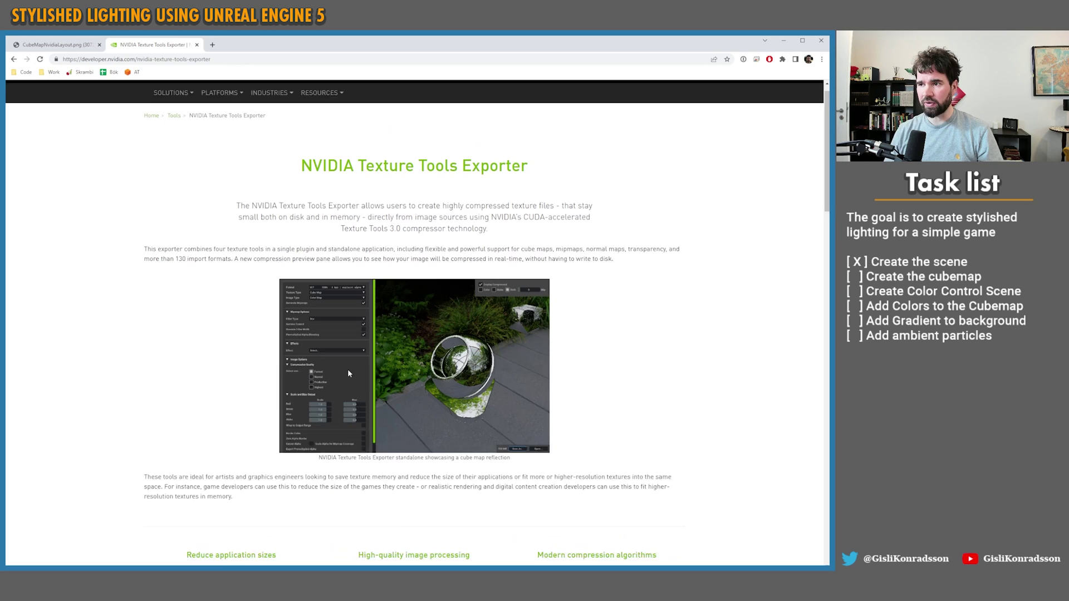
pyautogui.scroll(-1, 350, 373)
# Launch the NVIDIA Texture Tools Exporter and return the browser to the Creating Cubemaps documentation page.
pyautogui.press('super')
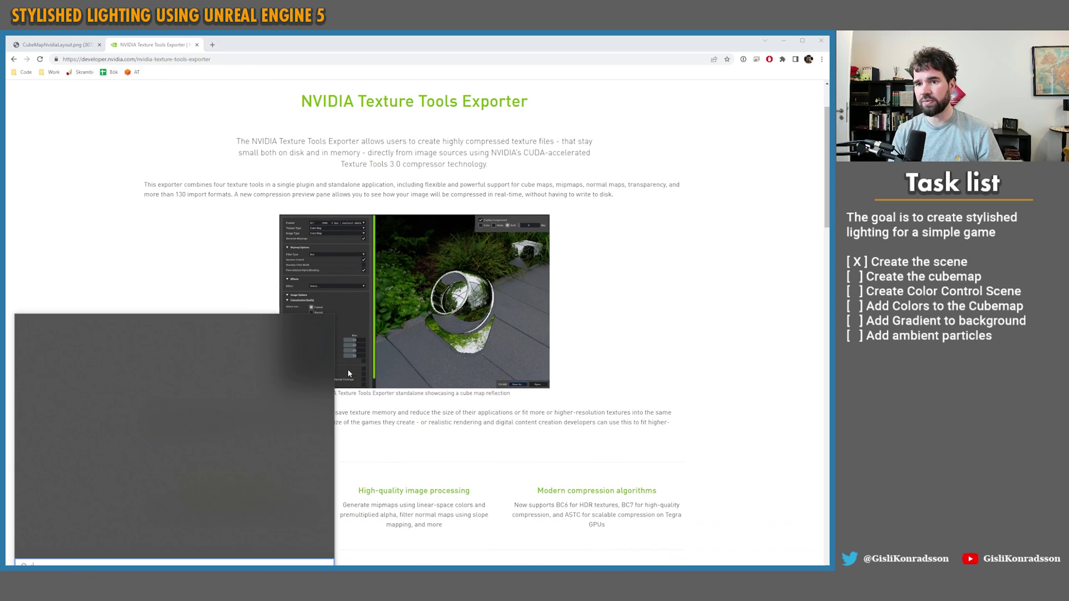
pyautogui.write('texture')
pyautogui.press('Return')
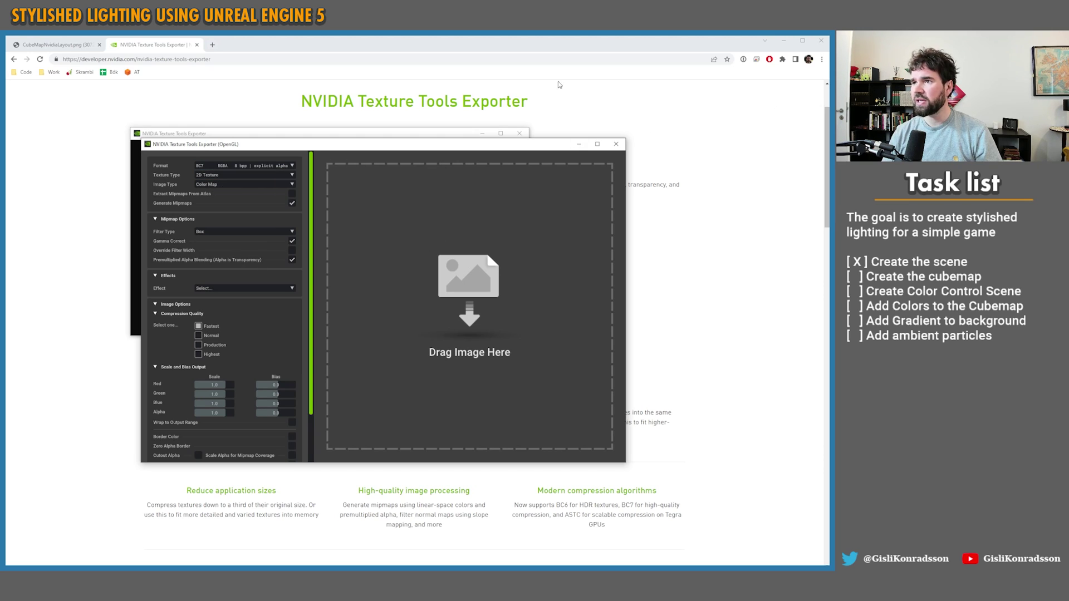
pyautogui.click(49, 50)
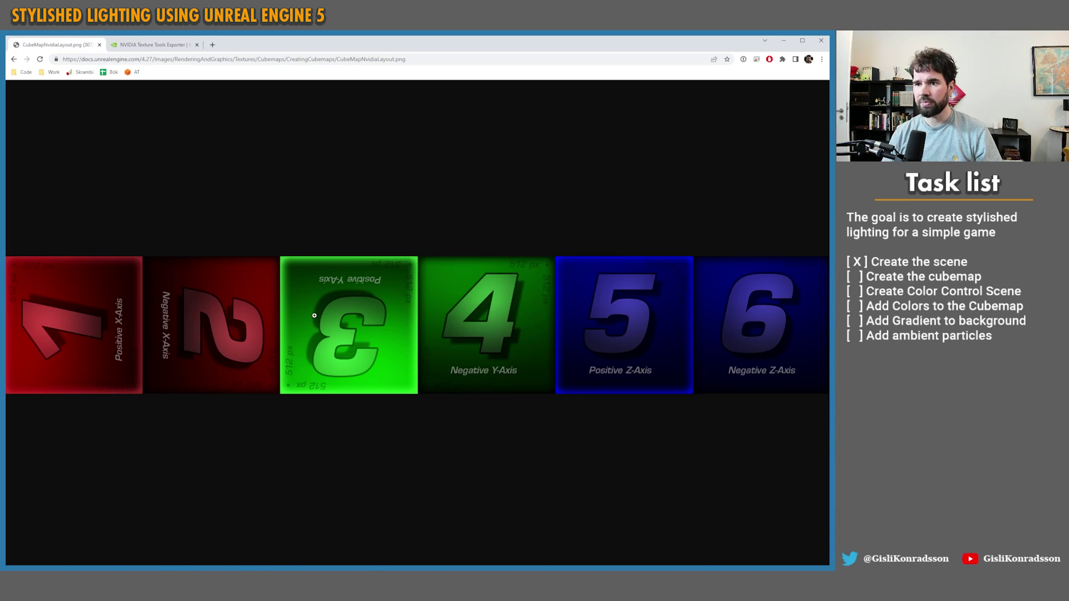
pyautogui.hotkey('alt', 'Left')
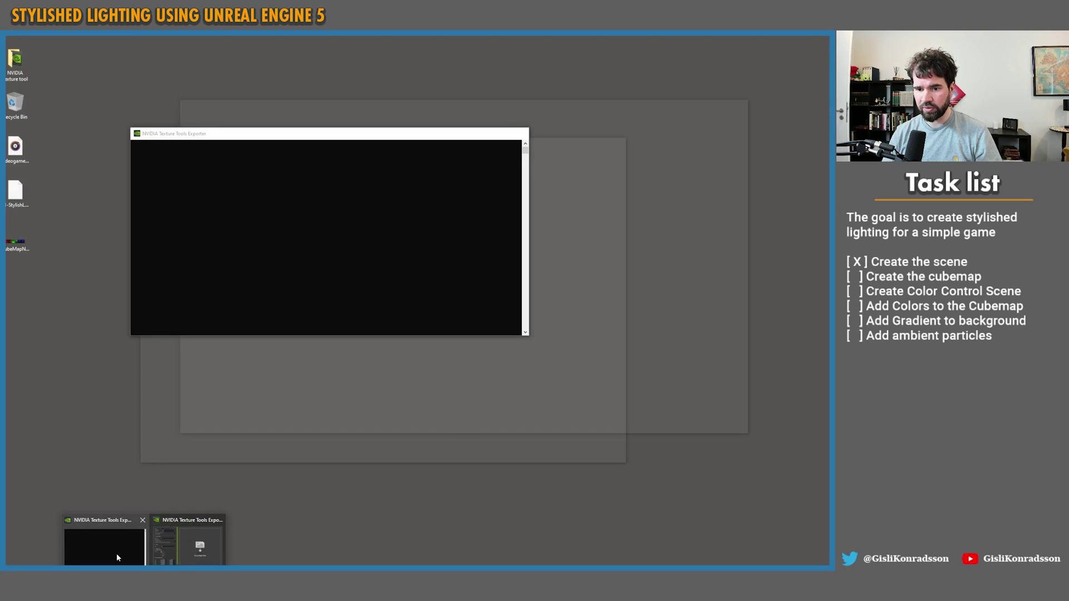
# Load CubeMapNvidiaLayout.png from the desktop into the NVIDIA Texture Tools Exporter and delete the StylishLights file from the desktop.
pyautogui.click(116, 553)
pyautogui.click(133, 564)
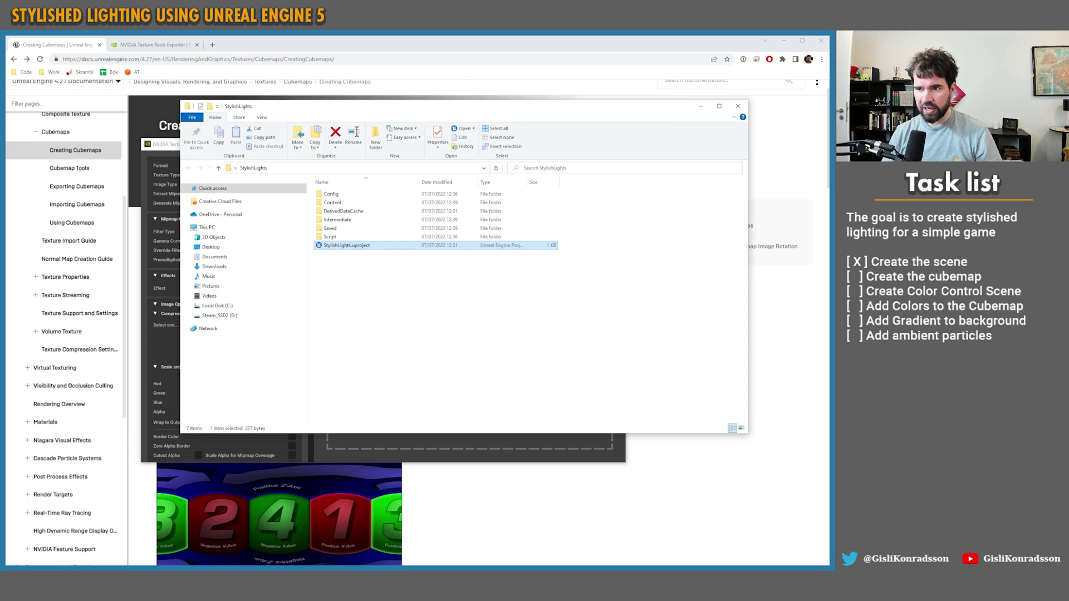
pyautogui.click(226, 247)
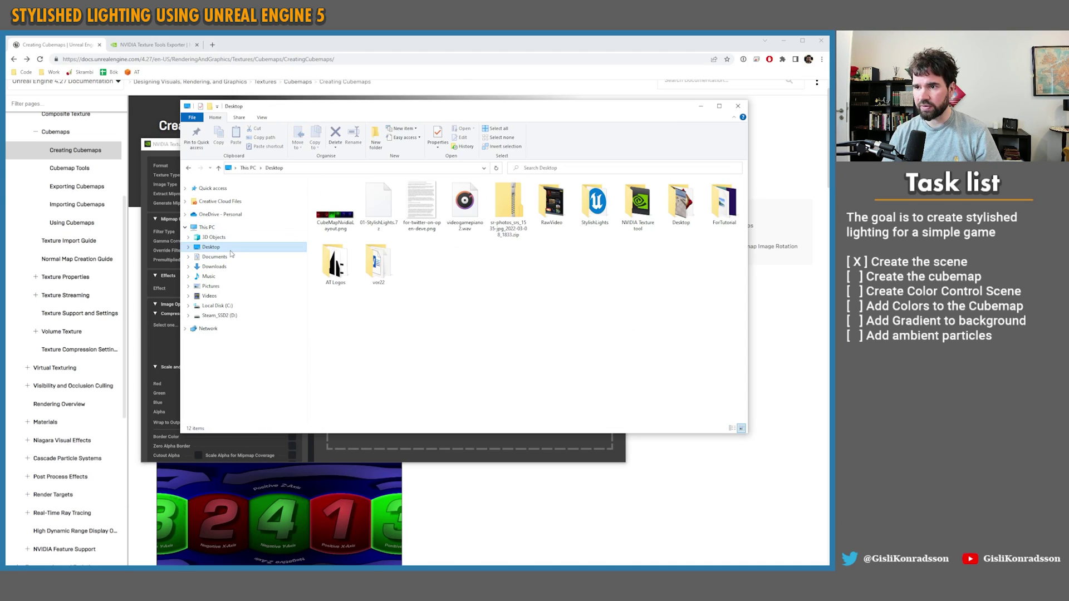
pyautogui.click(701, 107)
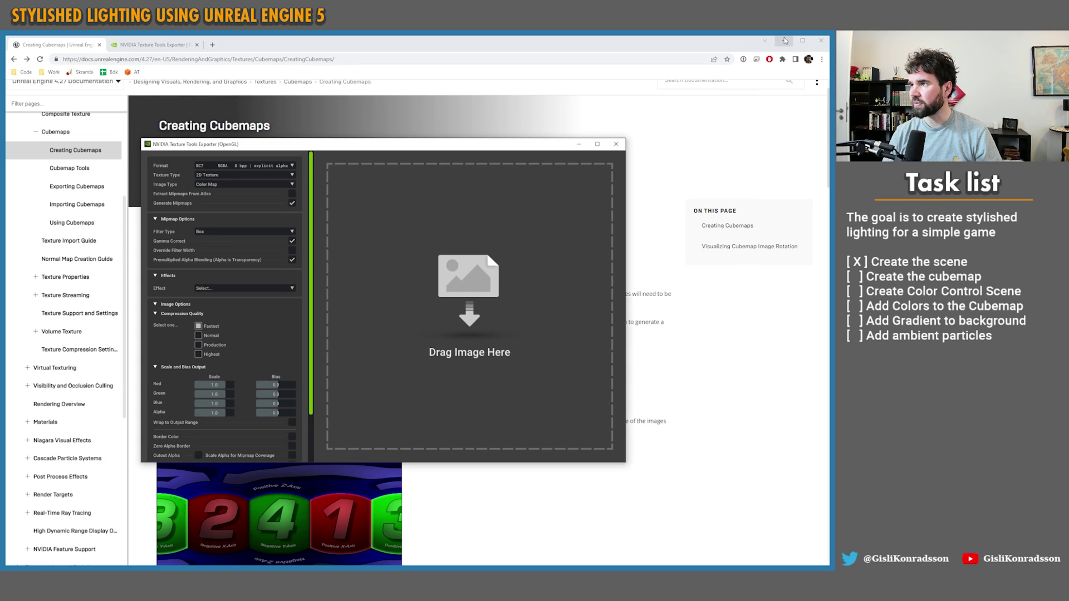
pyautogui.click(783, 41)
pyautogui.click(792, 41)
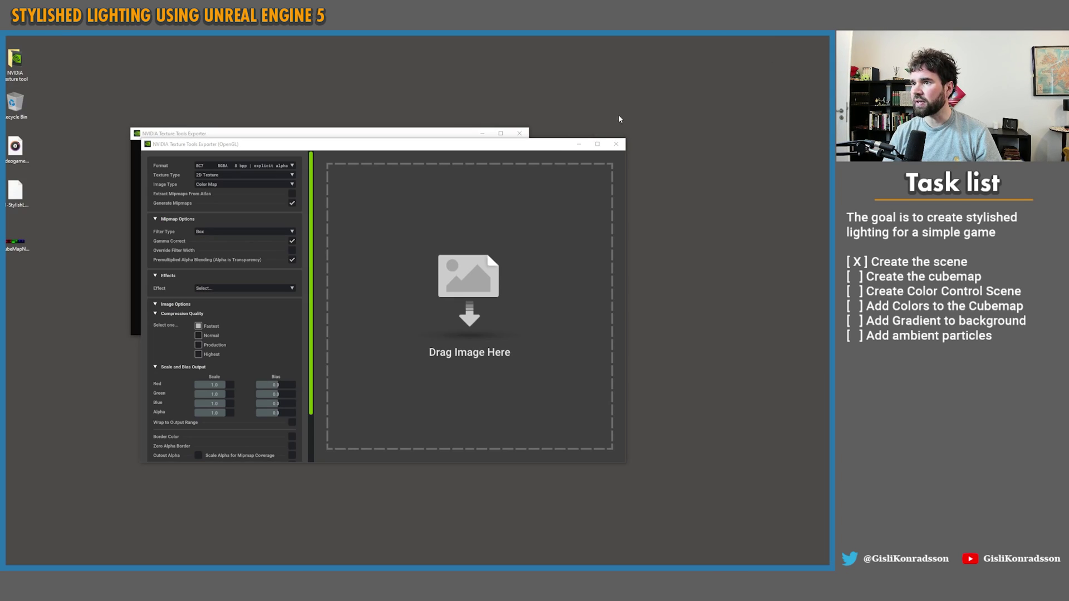
pyautogui.click(16, 226)
pyautogui.moveTo(15, 225); pyautogui.dragTo(586, 224)
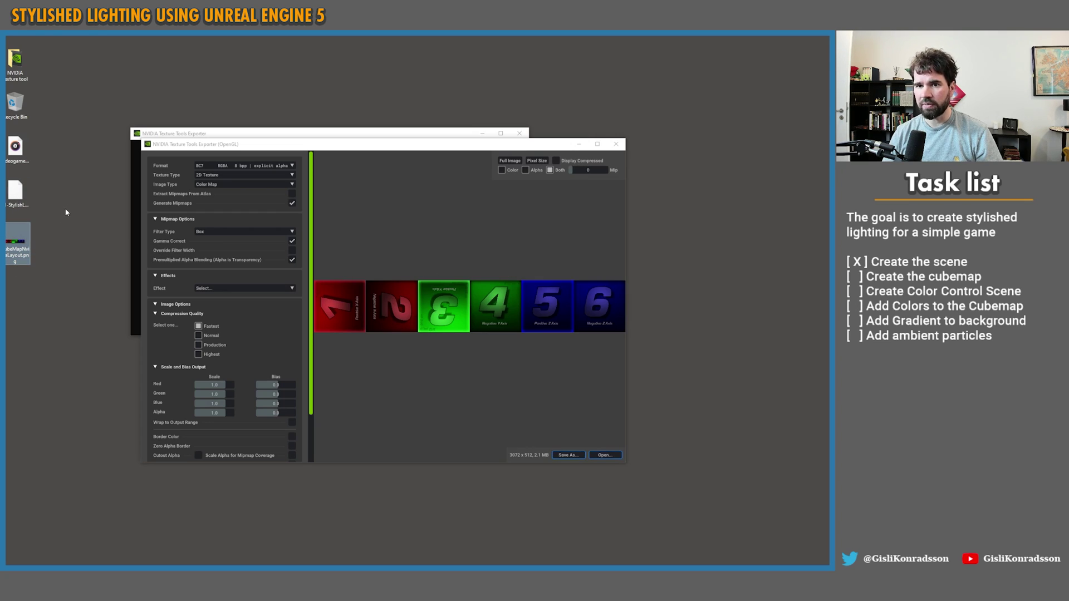
pyautogui.press('Delete')
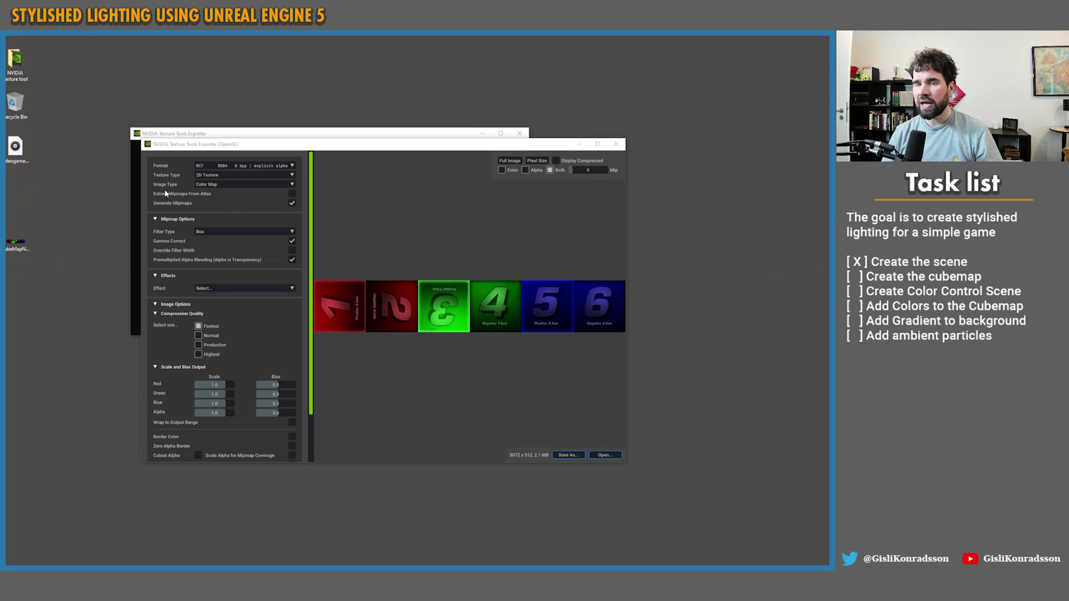
# Set the texture type to Cube Map and inspect the reflective preview from different angles.
pyautogui.click(212, 176)
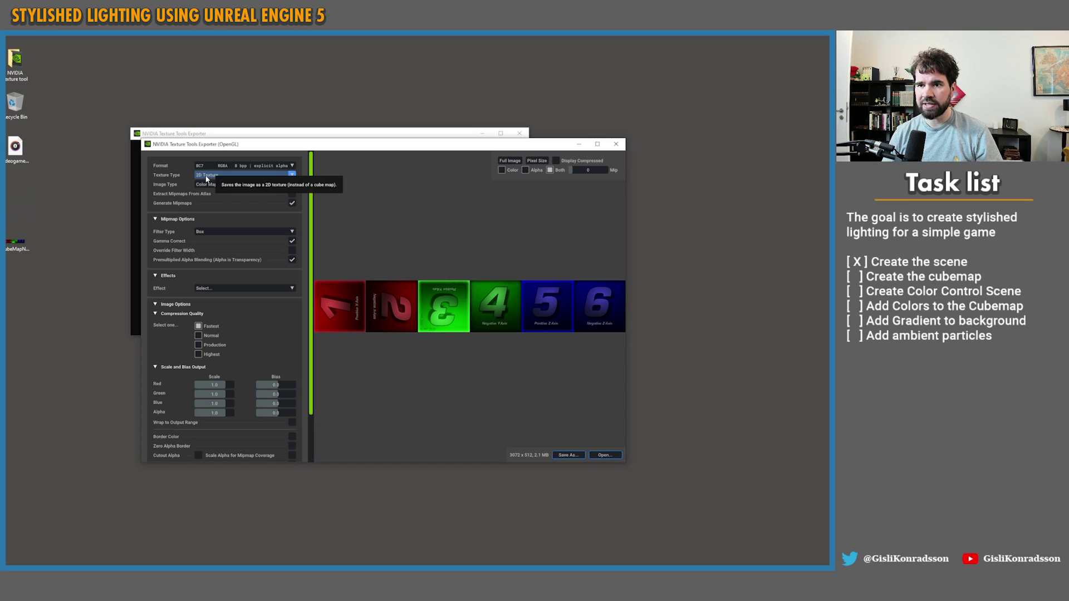
pyautogui.click(214, 194)
pyautogui.moveTo(526, 300); pyautogui.dragTo(458, 344)
pyautogui.moveTo(410, 255); pyautogui.dragTo(470, 324)
# Check the required format in the Creating Cubemaps documentation and set the export format to 8.8.8.8 BGRA 32 bpp unsigned.
pyautogui.hotkey('alt', 'Tab')
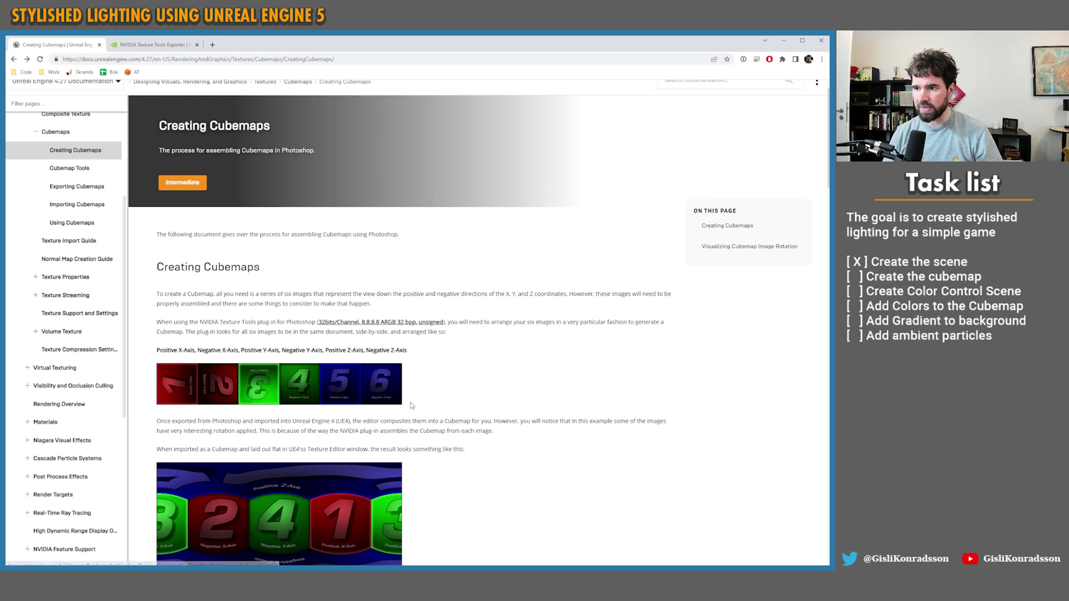
pyautogui.click(201, 558)
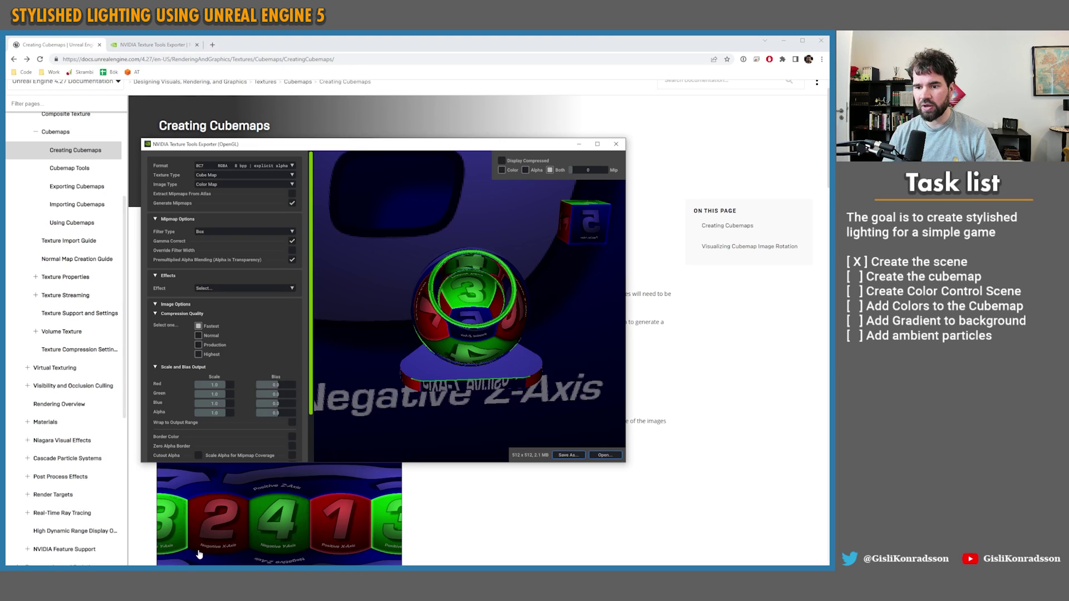
pyautogui.click(245, 167)
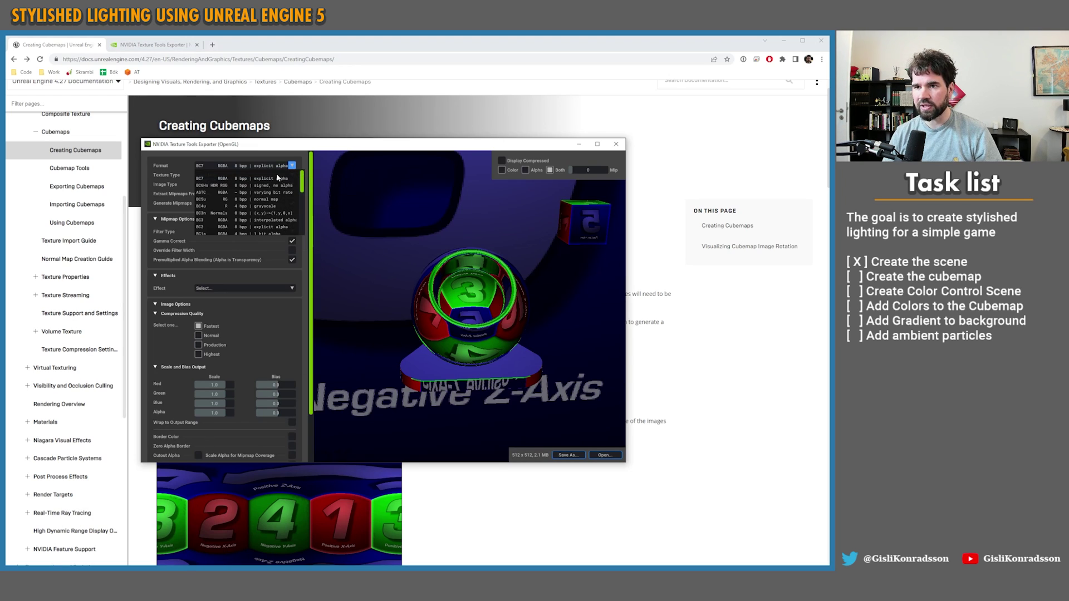
pyautogui.scroll(-3, 241, 206)
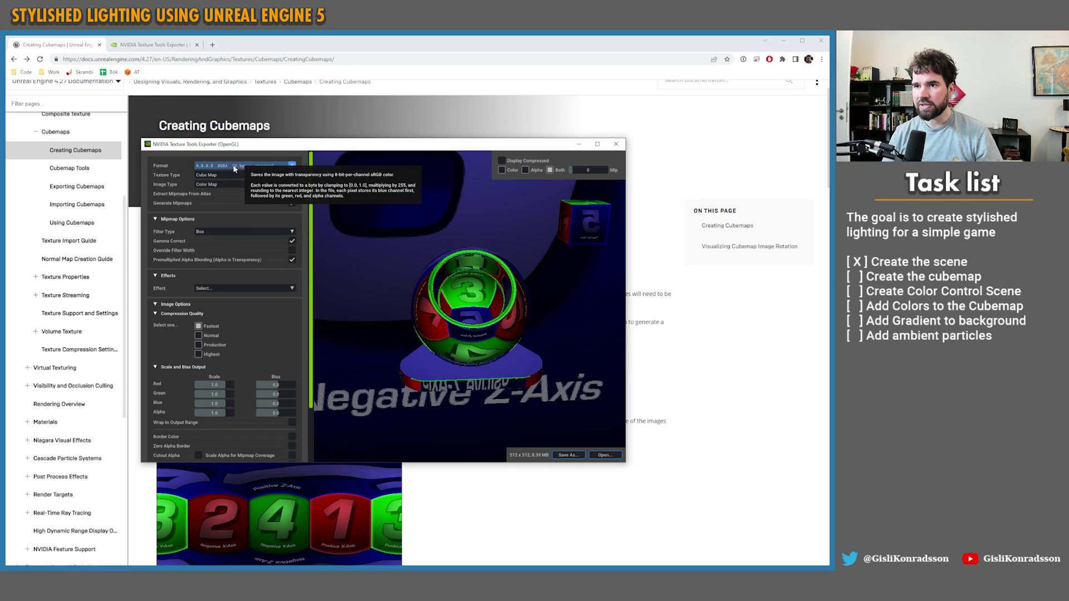
pyautogui.click(252, 183)
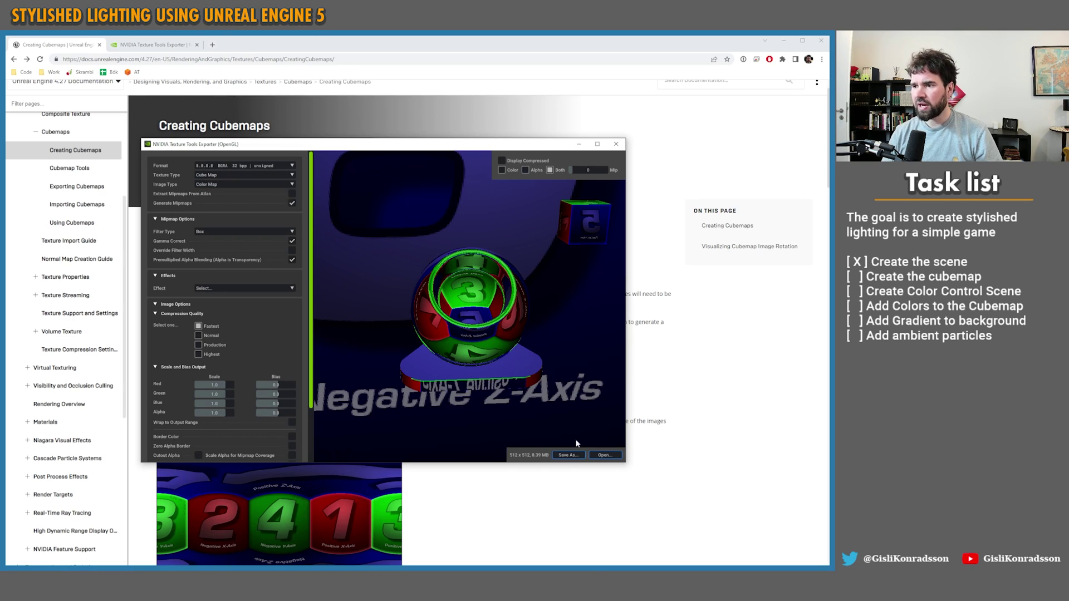
# Save the converted cube map texture to the desktop as cubemap.dds.
pyautogui.click(567, 456)
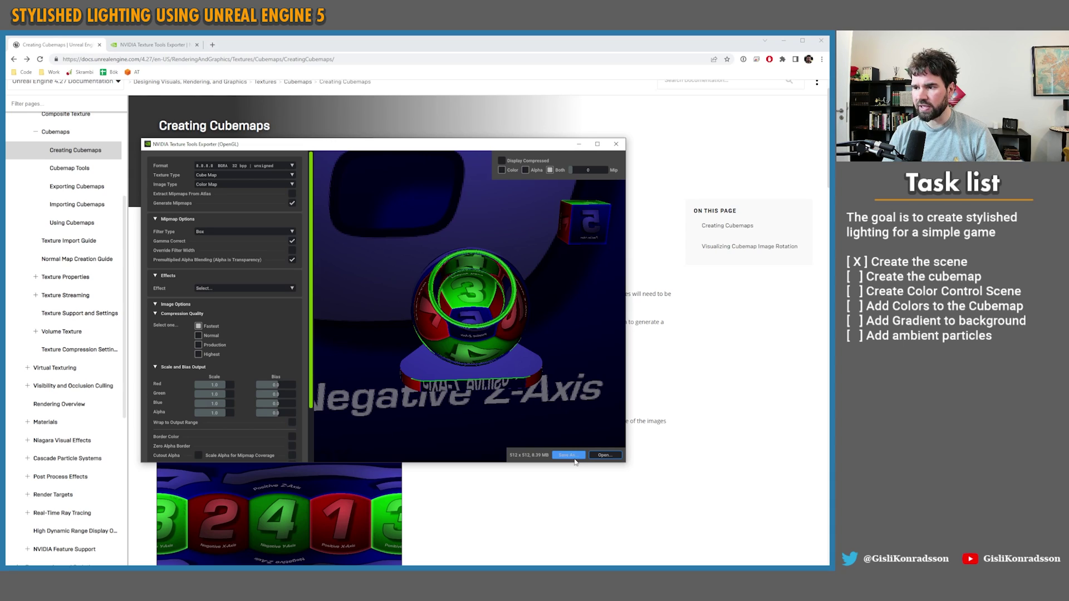
pyautogui.click(574, 457)
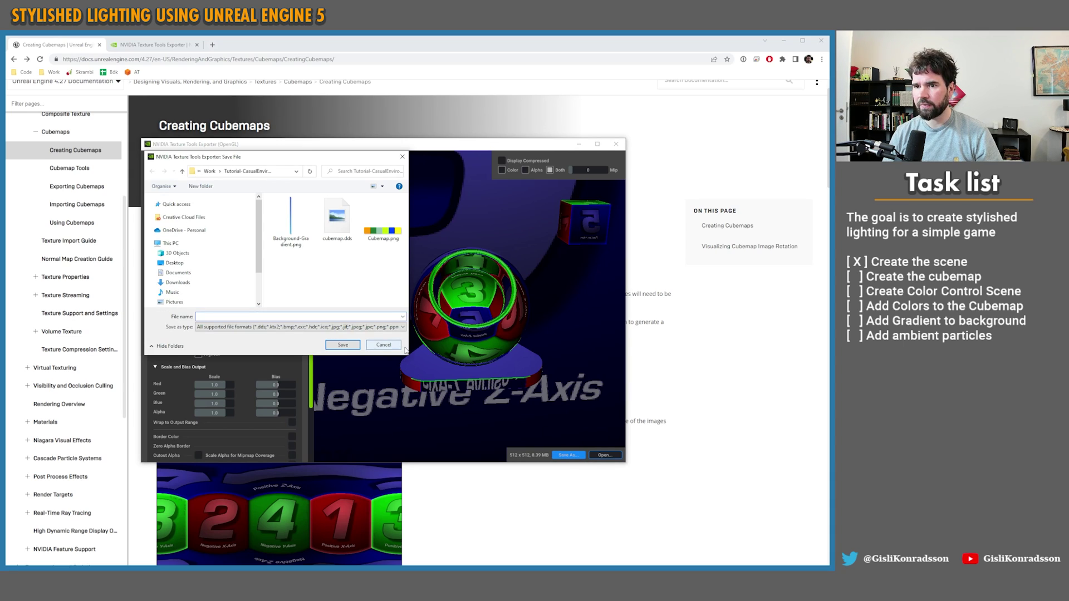
pyautogui.click(170, 243)
pyautogui.click(174, 262)
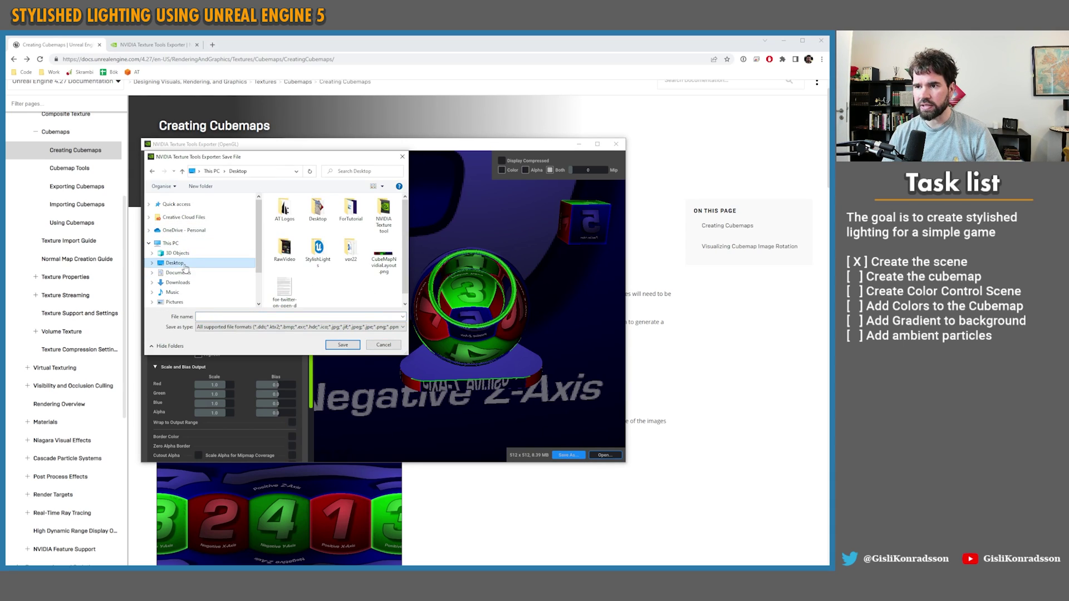
pyautogui.moveTo(408, 354); pyautogui.dragTo(504, 427)
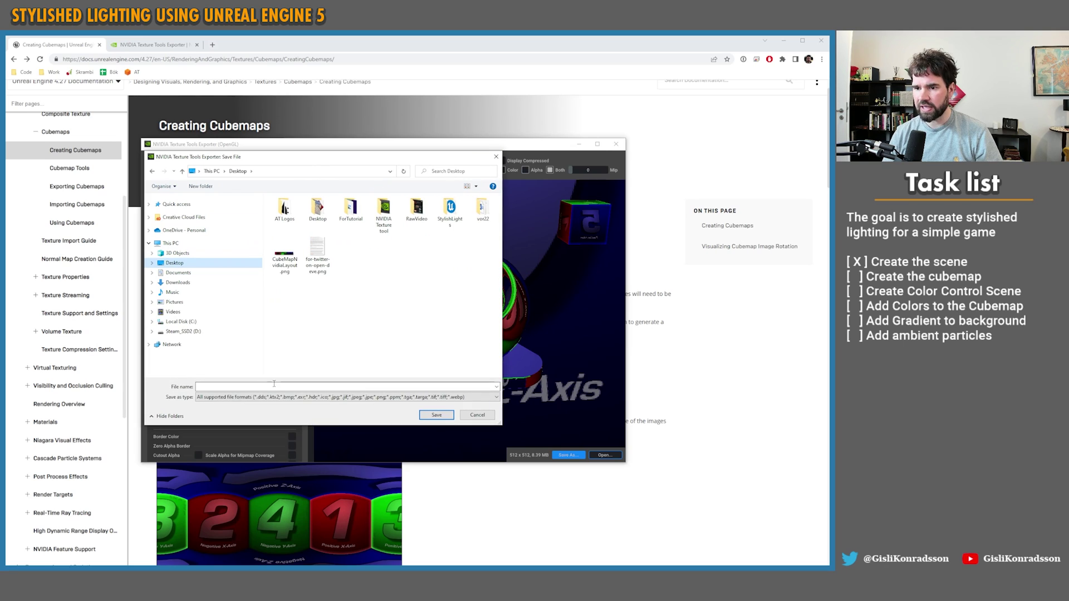
pyautogui.click(334, 386)
pyautogui.write('cubemap')
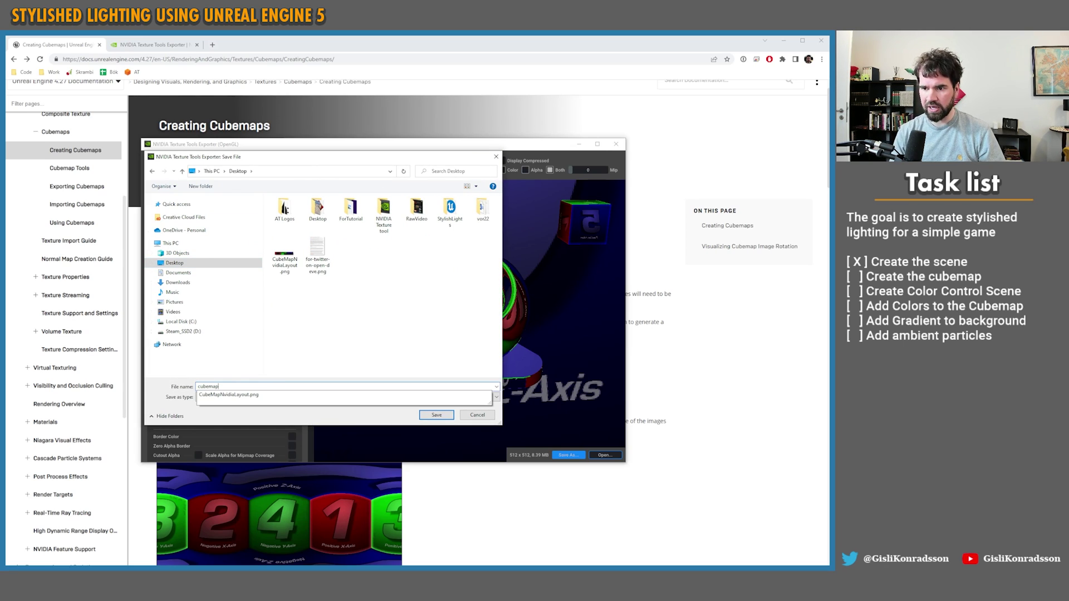
pyautogui.write('.dds')
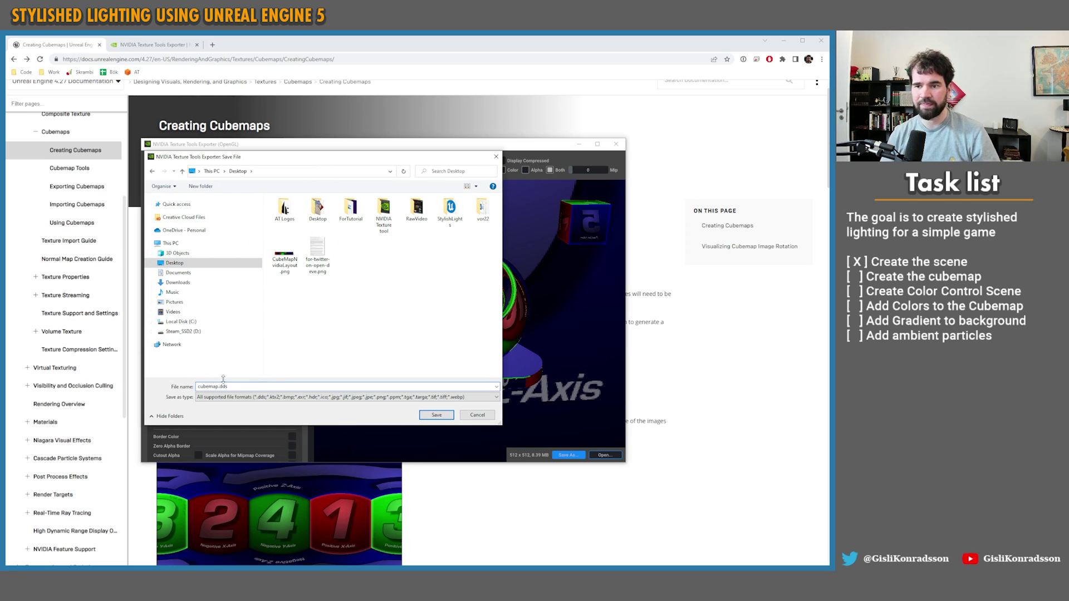
pyautogui.click(432, 415)
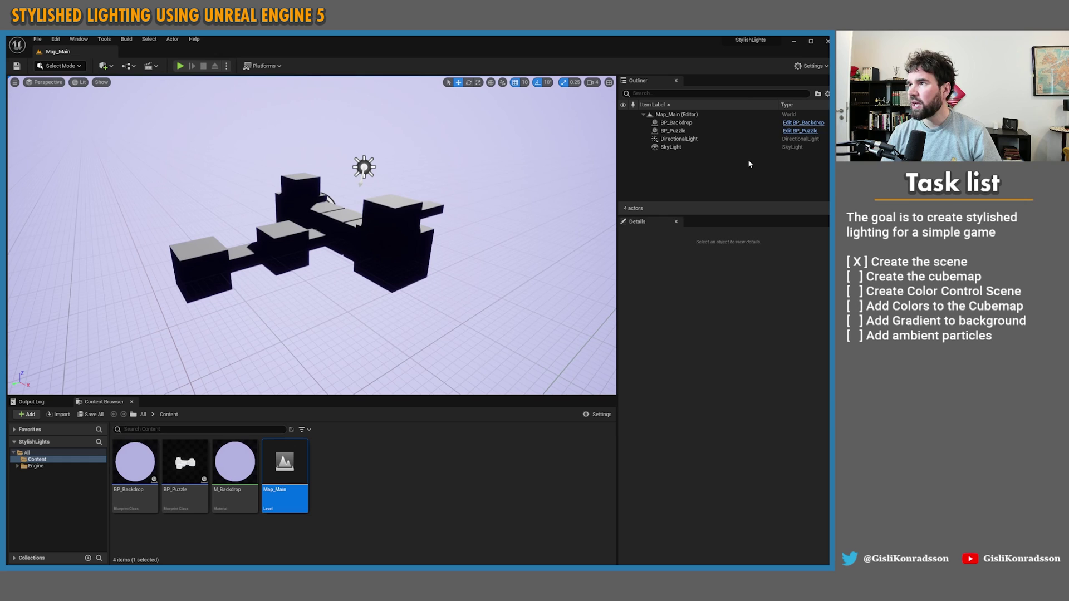
# Switch to the Unreal Editor, uncover the desktop beside it and import cubemap.dds into the project's Content folder.
pyautogui.moveTo(626, 42); pyautogui.dragTo(705, 33)
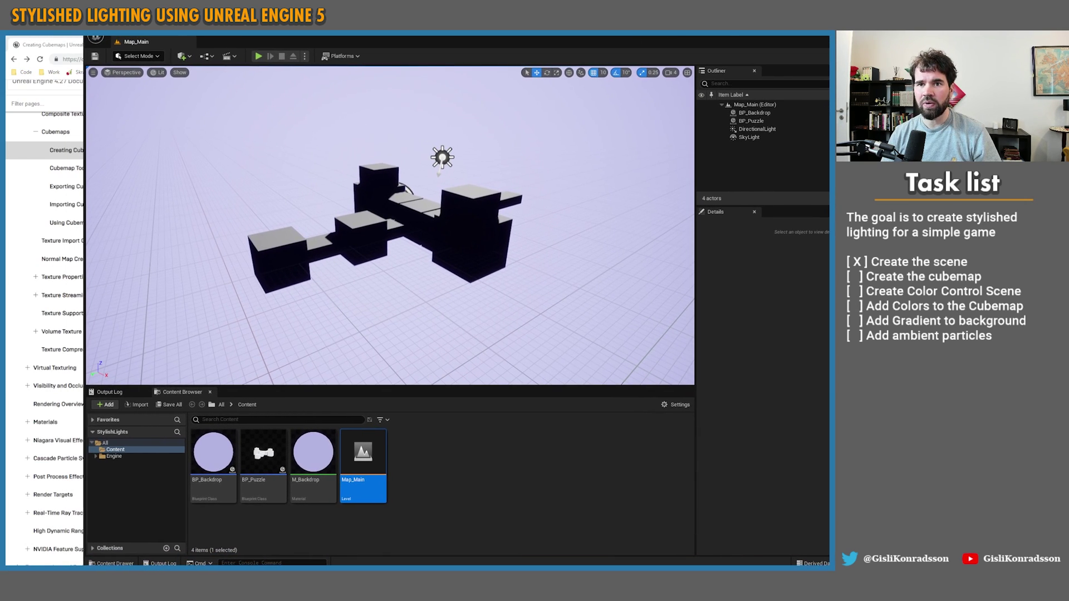
pyautogui.moveTo(63, 37); pyautogui.dragTo(62, 369)
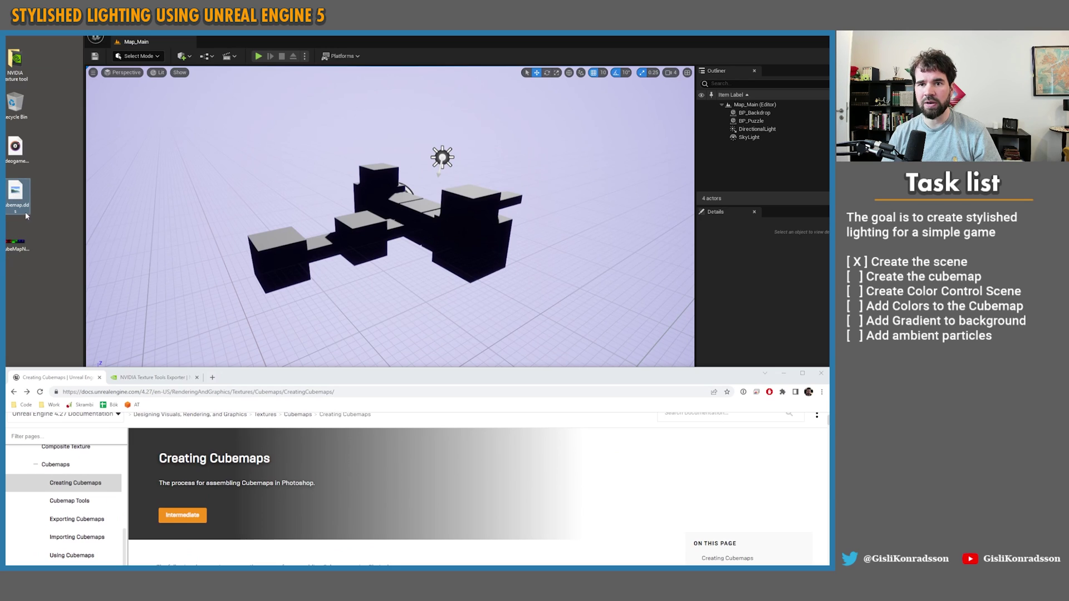
pyautogui.moveTo(30, 78); pyautogui.dragTo(15, 260)
pyautogui.moveTo(14, 260); pyautogui.dragTo(48, 65)
pyautogui.click(6, 120)
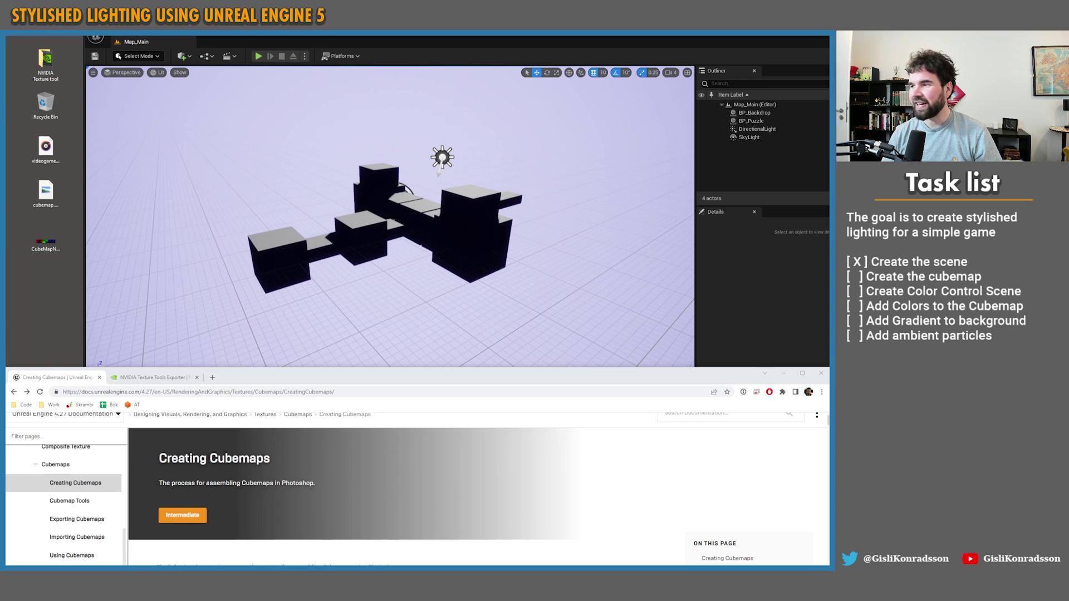
pyautogui.click(785, 374)
pyautogui.moveTo(56, 244); pyautogui.dragTo(58, 246)
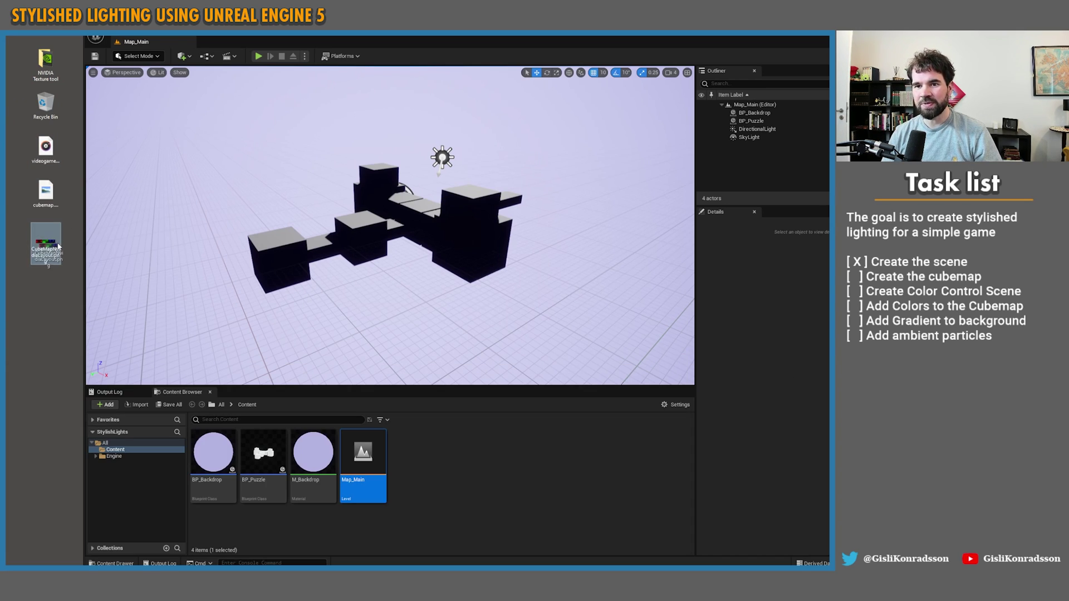
pyautogui.click(48, 206)
pyautogui.moveTo(523, 466); pyautogui.dragTo(486, 447)
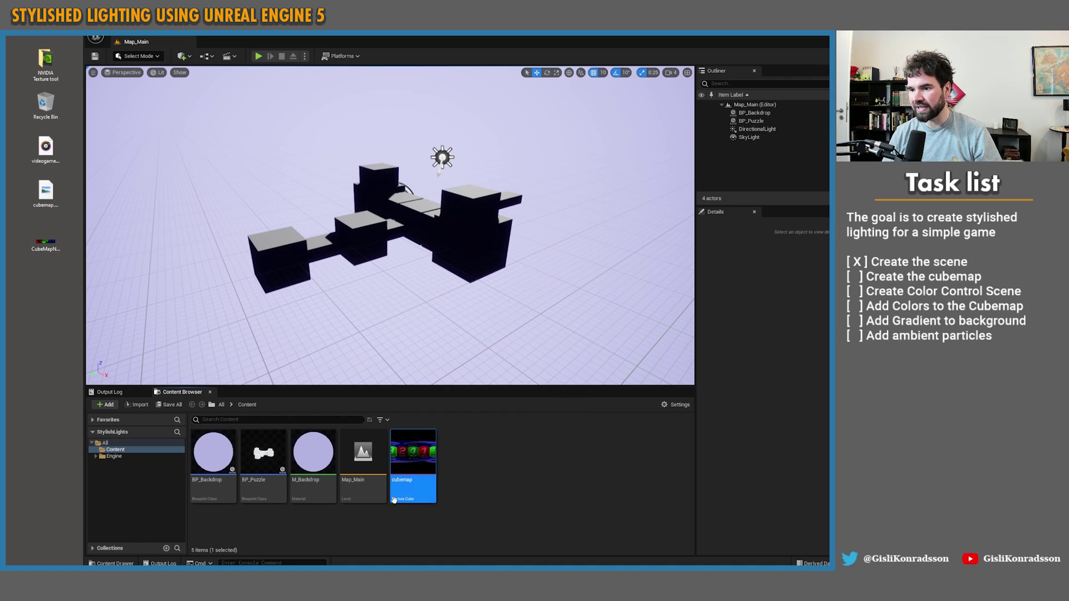
pyautogui.click(510, 511)
# Assign the imported cubemap texture as the SkyLight's cubemap and view its effect on the puzzle blocks.
pyautogui.click(772, 138)
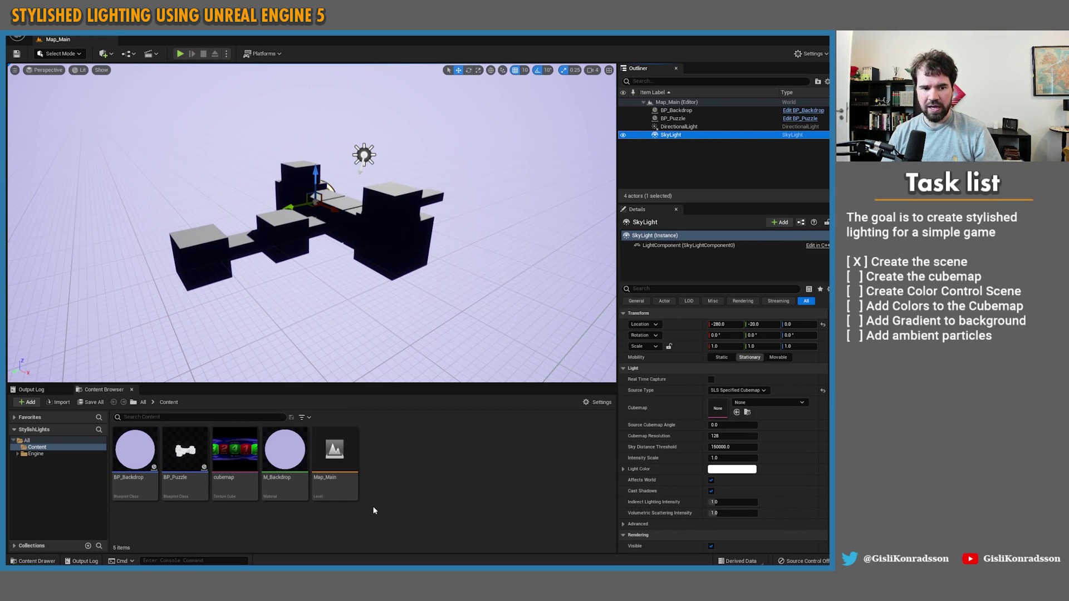
pyautogui.moveTo(234, 450); pyautogui.dragTo(717, 408)
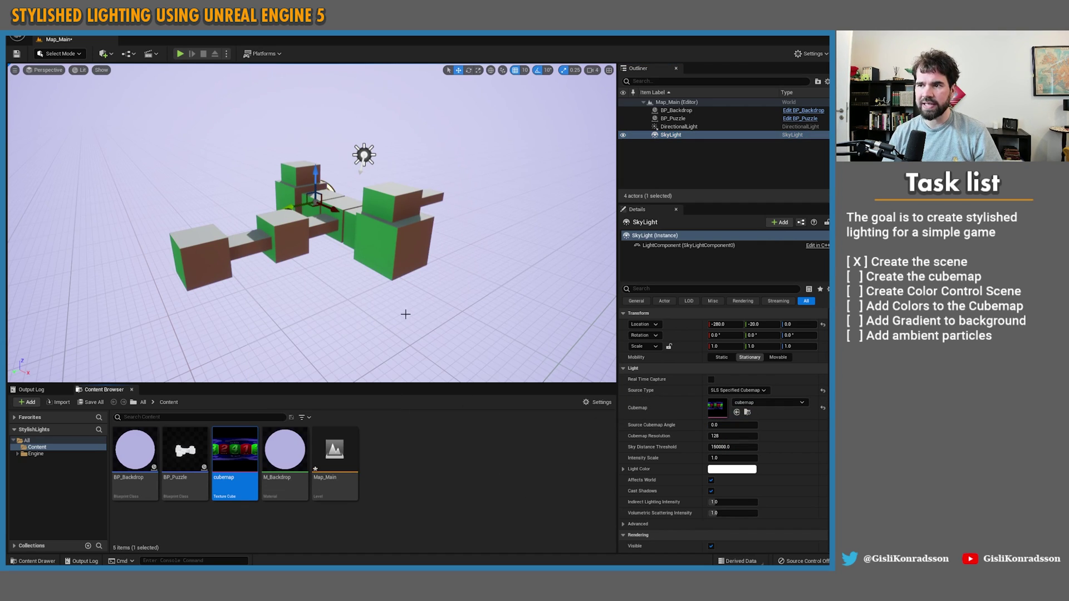
pyautogui.click(399, 288)
pyautogui.click(400, 300)
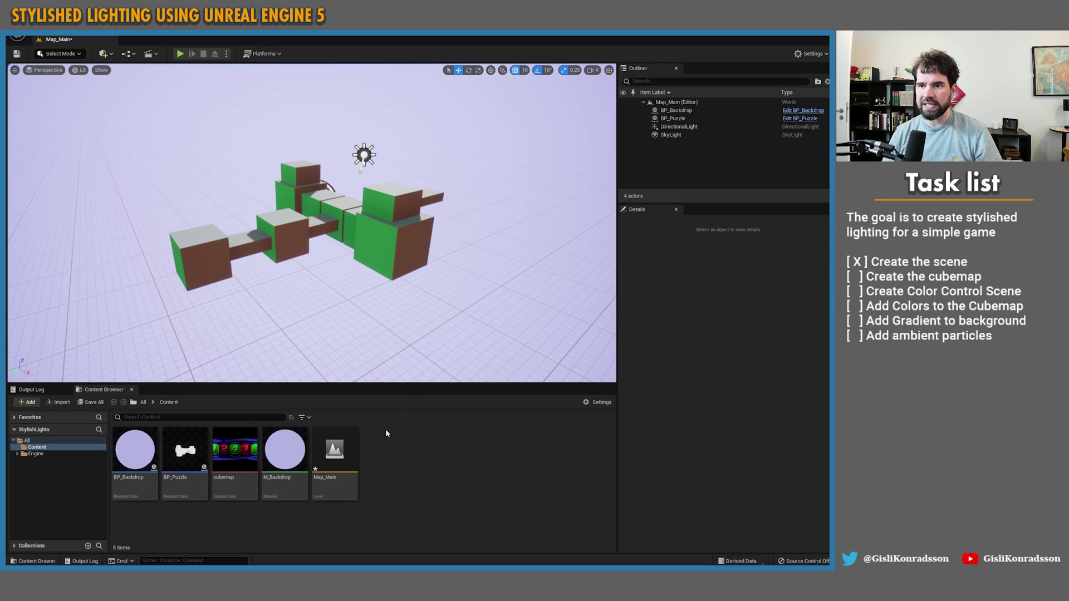
pyautogui.moveTo(426, 299); pyautogui.dragTo(504, 298, button='right')
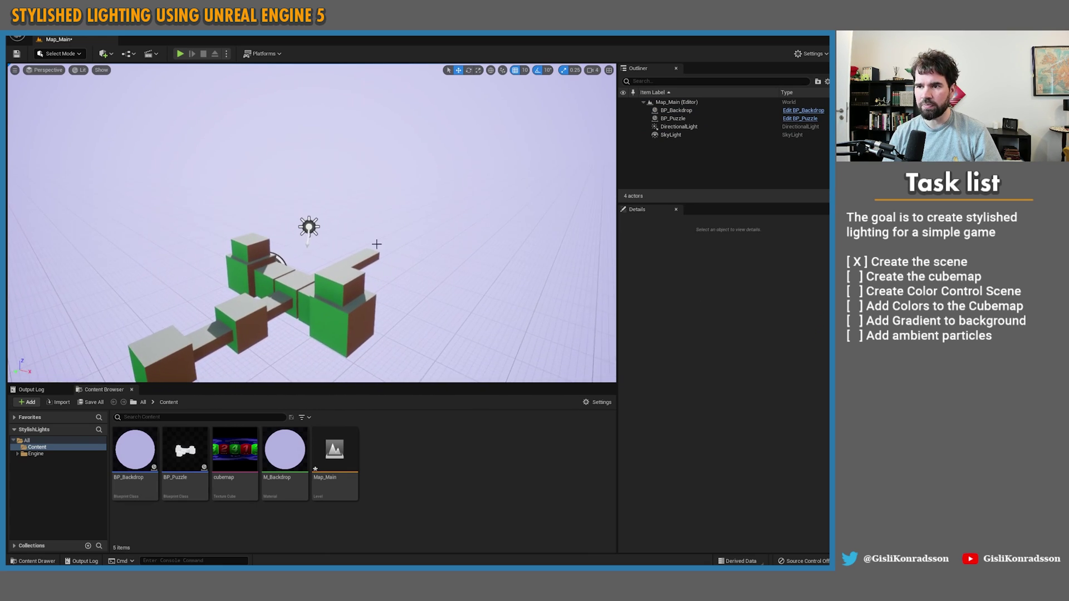
# Delete the directional light and inspect the puzzle blocks from several sides with only the sky light.
pyautogui.click(308, 227)
pyautogui.press('Delete')
pyautogui.moveTo(401, 279)
pyautogui.mouseDown(button='right')
pyautogui.moveTo(384, 274)
pyautogui.moveTo(406, 287)
pyautogui.moveTo(384, 287)
pyautogui.mouseUp(button='right')
pyautogui.hotkey('ctrl', 'z')
pyautogui.hotkey('ctrl', 'y')
pyautogui.moveTo(252, 277); pyautogui.dragTo(139, 354, button='right')
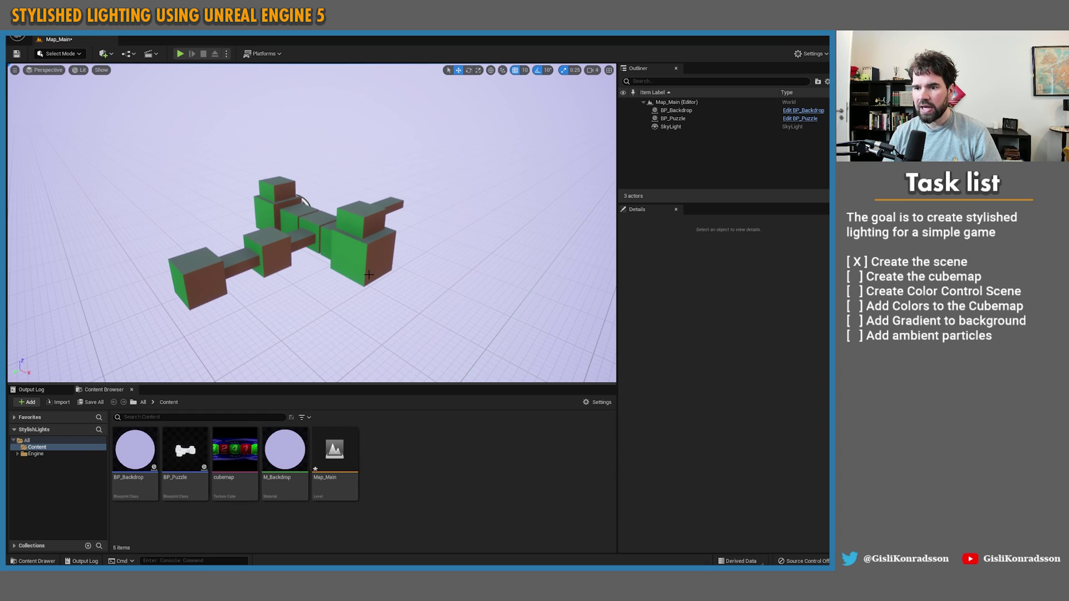
pyautogui.moveTo(322, 332); pyautogui.dragTo(434, 333, button='right')
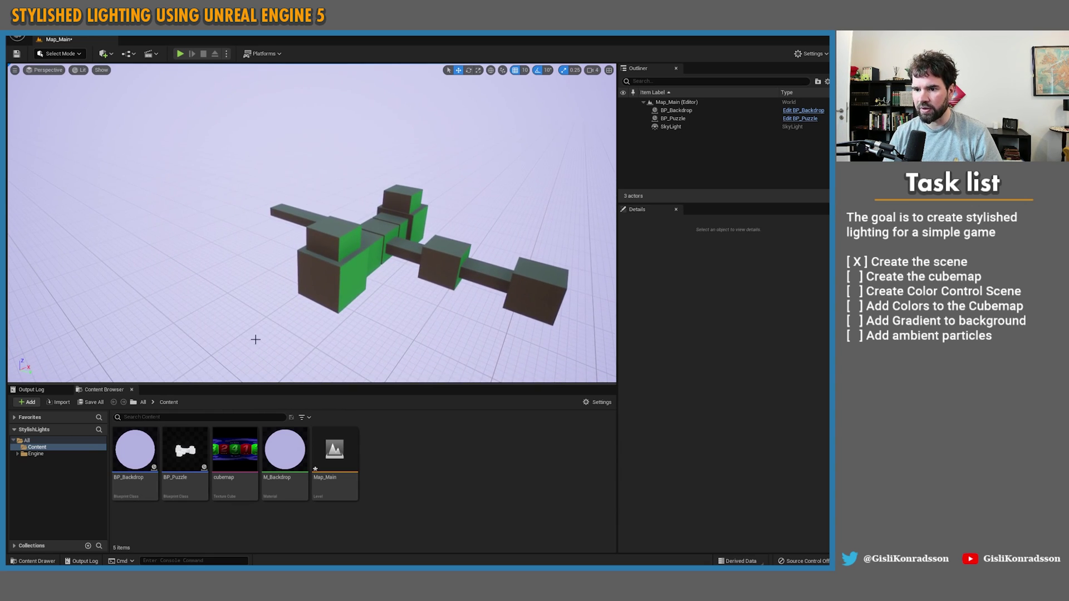
pyautogui.moveTo(301, 312); pyautogui.dragTo(106, 348, button='right')
pyautogui.moveTo(347, 232); pyautogui.dragTo(347, 218, button='right')
pyautogui.moveTo(304, 278); pyautogui.dragTo(267, 295, button='right')
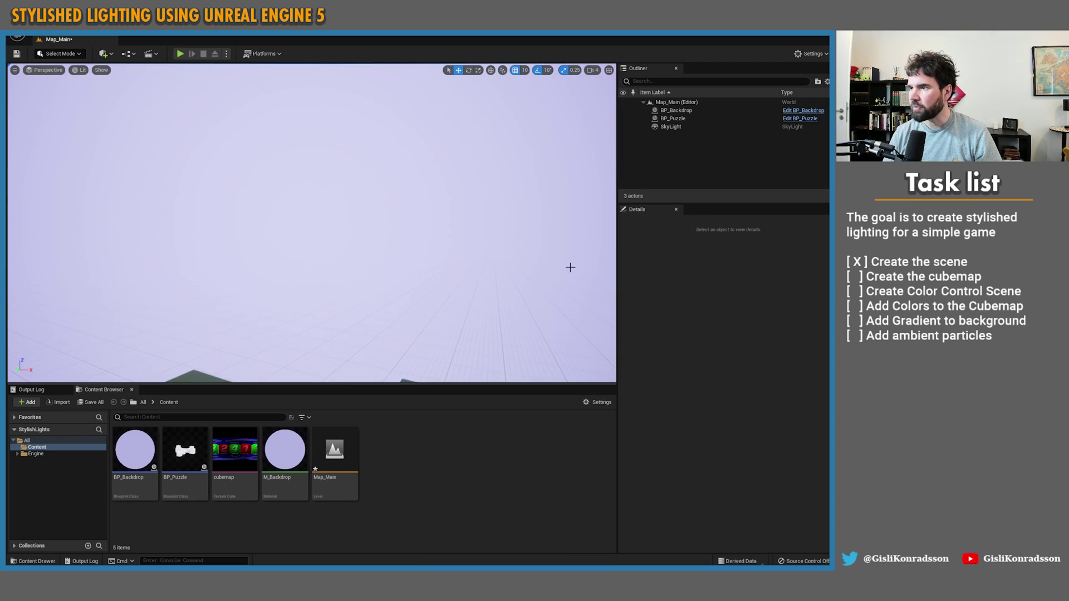
# Turn off Cast Shadows on the SkyLight and look through its remaining settings.
pyautogui.doubleClick(689, 126)
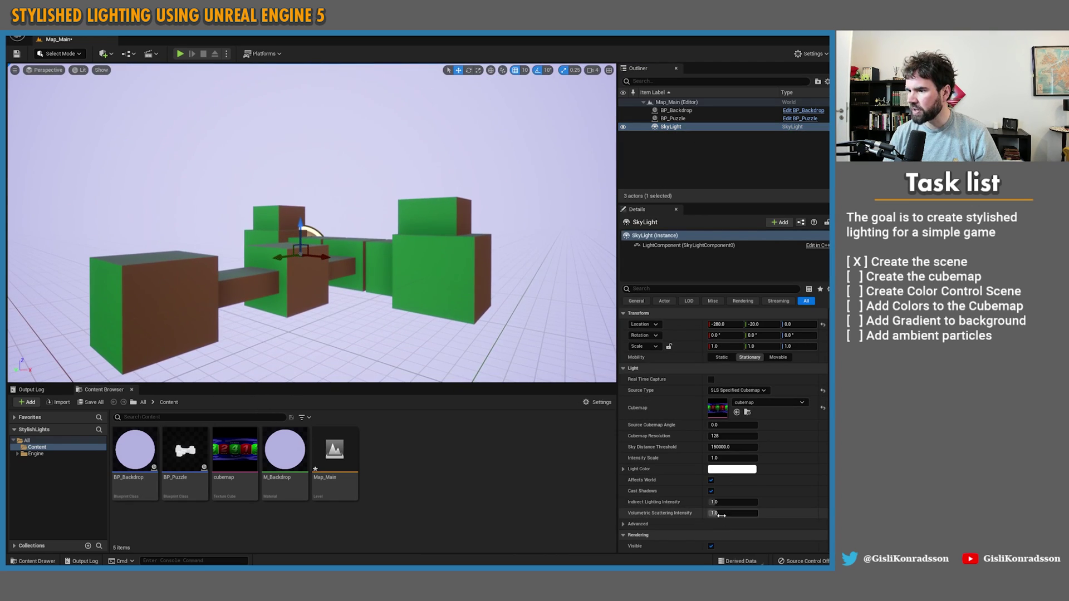
pyautogui.scroll(-3, 720, 512)
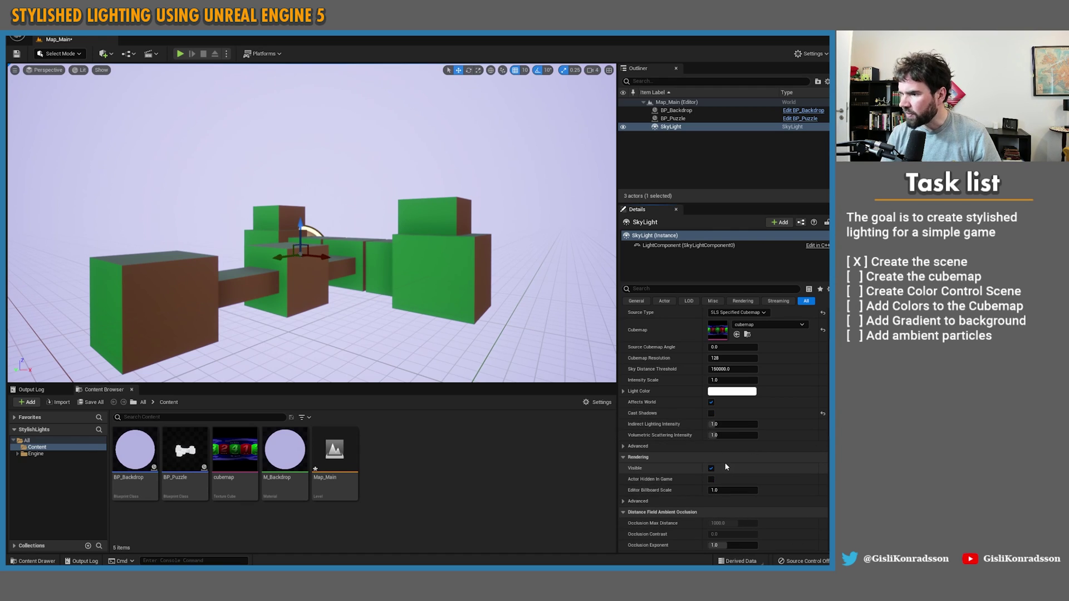
pyautogui.scroll(-2, 683, 426)
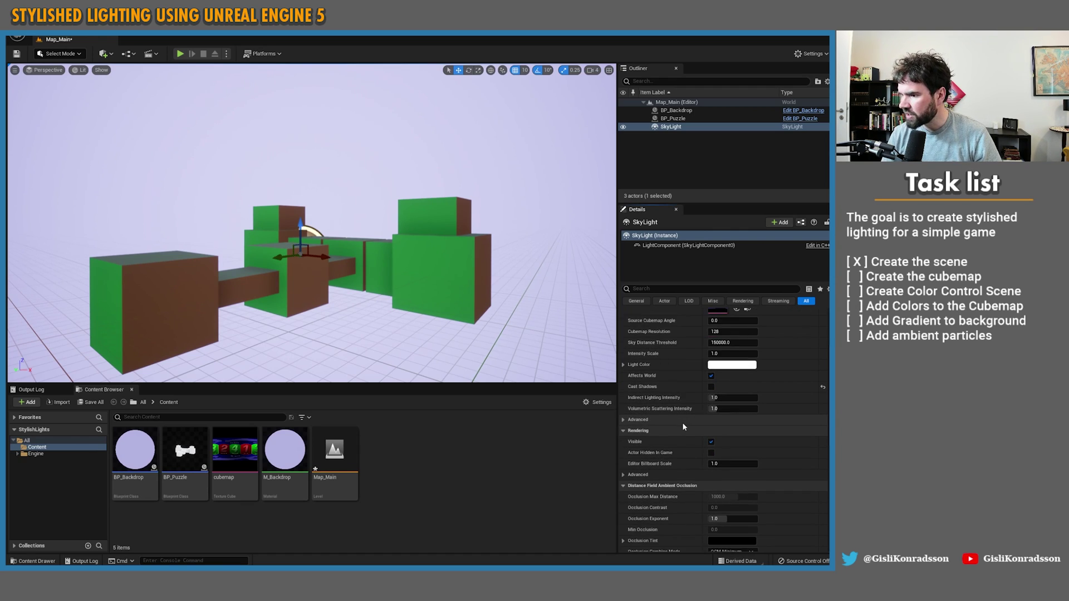
pyautogui.scroll(-5, 683, 431)
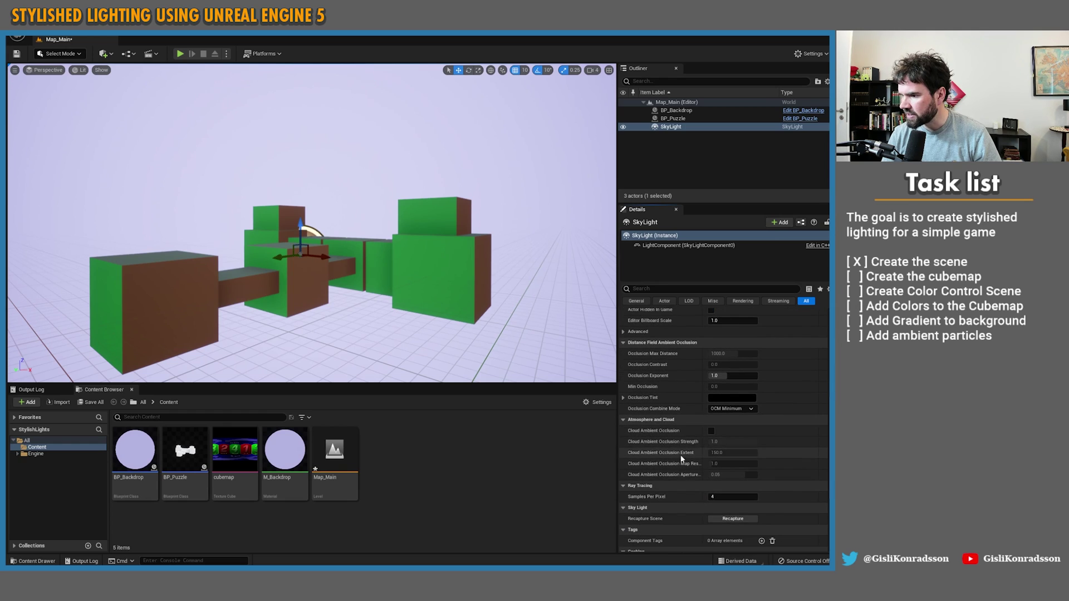
pyautogui.scroll(15, 690, 483)
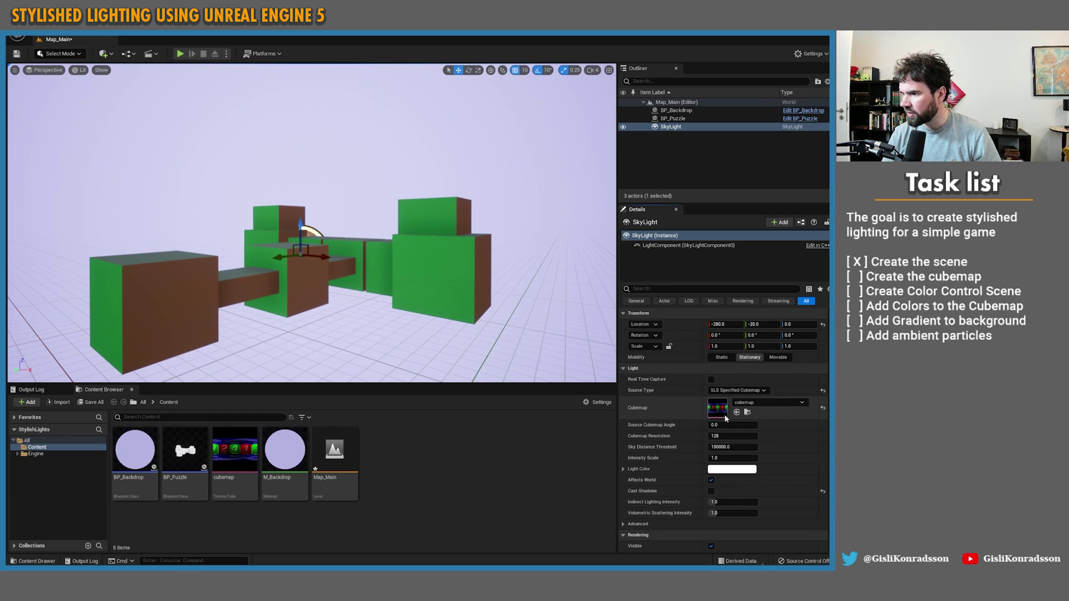
# Search the SkyLight's details for "ground" and "bottom", then clear the search filter.
pyautogui.write('ound')
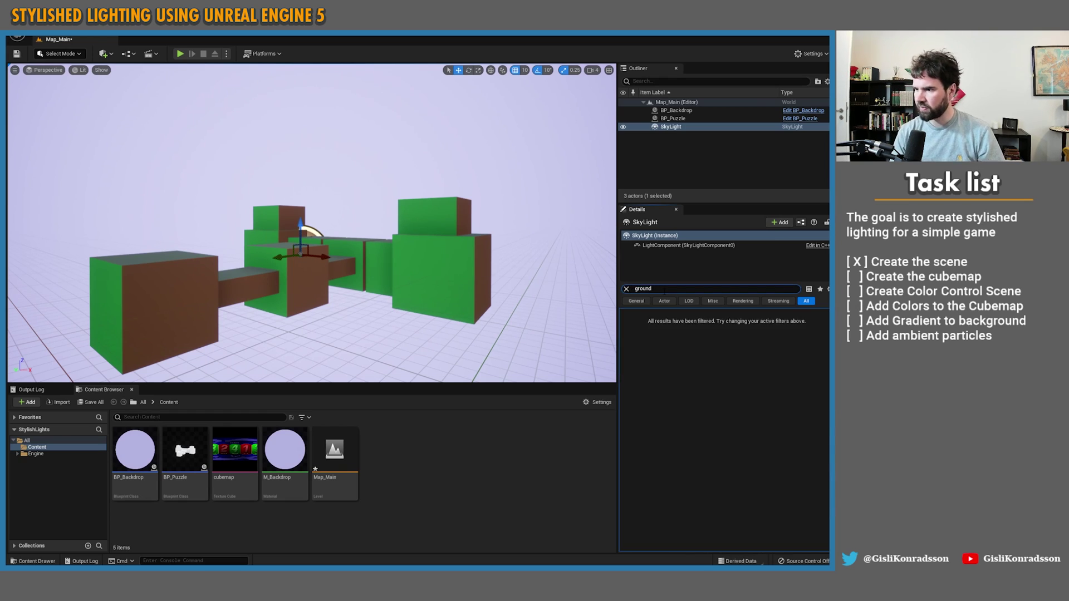
pyautogui.press('BackSpace')
pyautogui.write('botto')
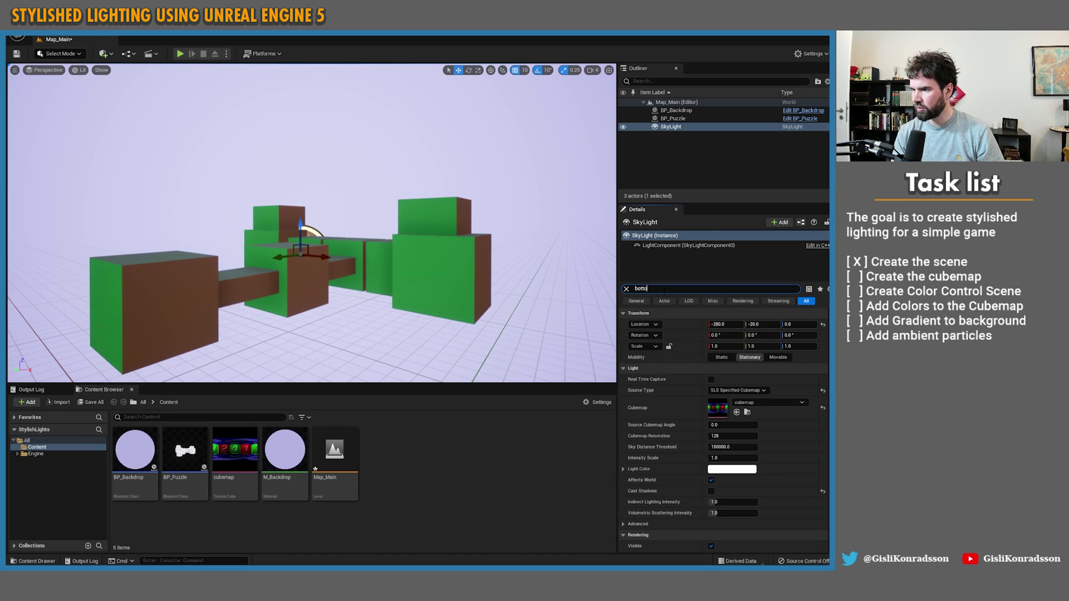
pyautogui.write('m')
pyautogui.hotkey('ctrl', 'a')
pyautogui.press('BackSpace')
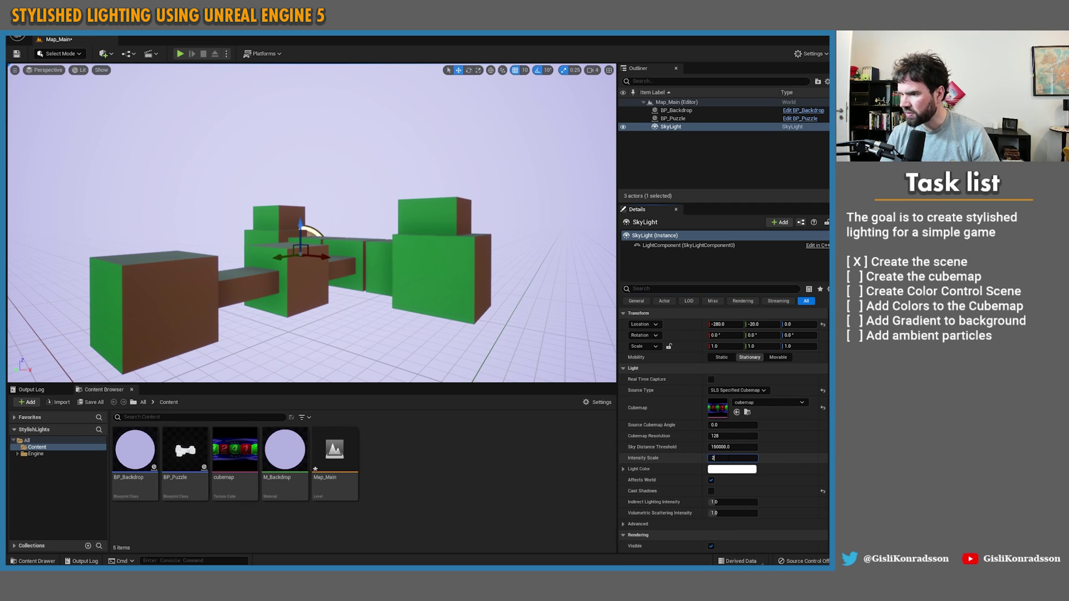
# Set the SkyLight's Intensity Scale to 2.
pyautogui.write('2')
pyautogui.press('Return')
pyautogui.scroll(-3, 726, 484)
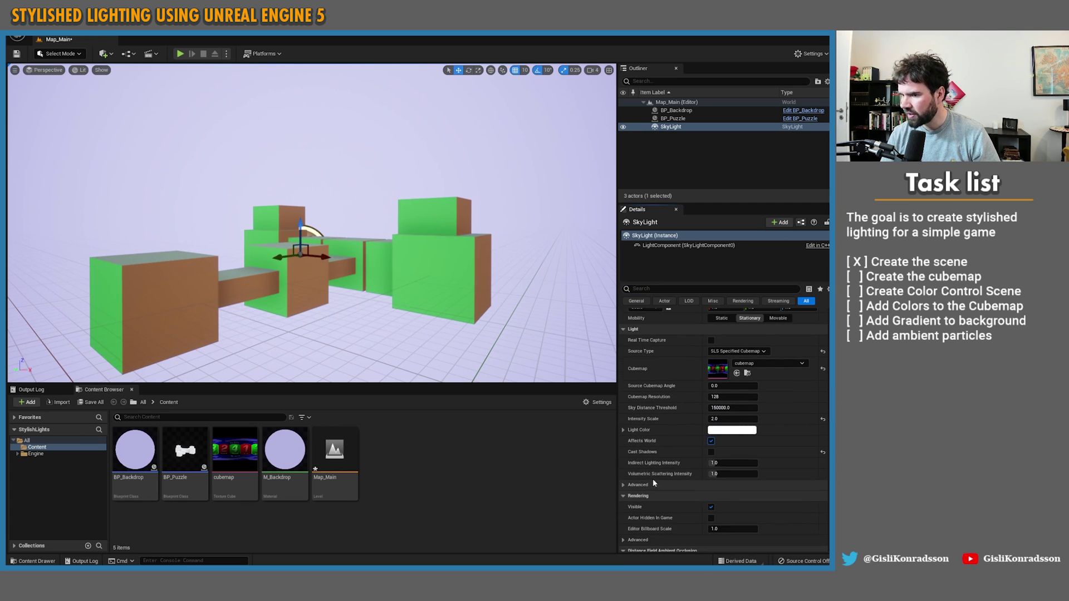
# Turn off Lower Hemisphere Is Solid Color in the SkyLight's advanced light settings and check the undersides of the blocks.
pyautogui.moveTo(340, 326); pyautogui.dragTo(340, 298, button='right')
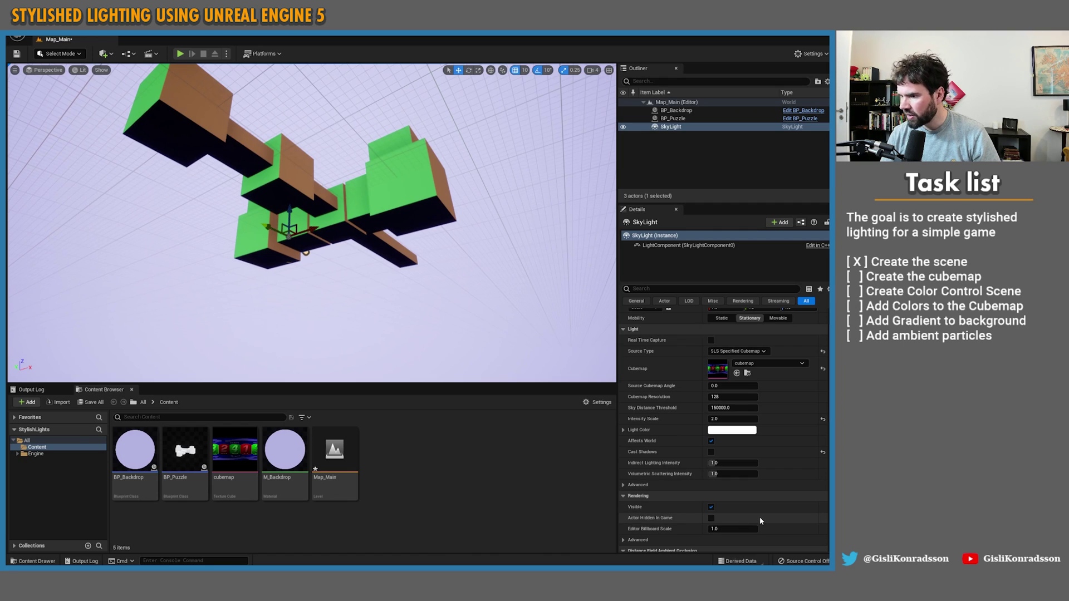
pyautogui.scroll(-2, 760, 518)
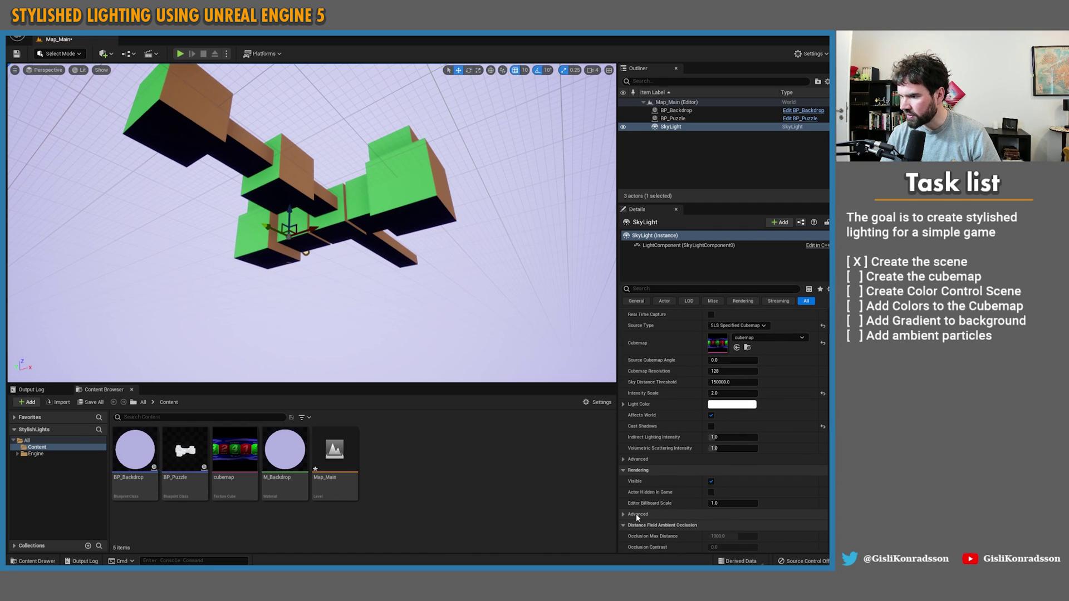
pyautogui.click(638, 459)
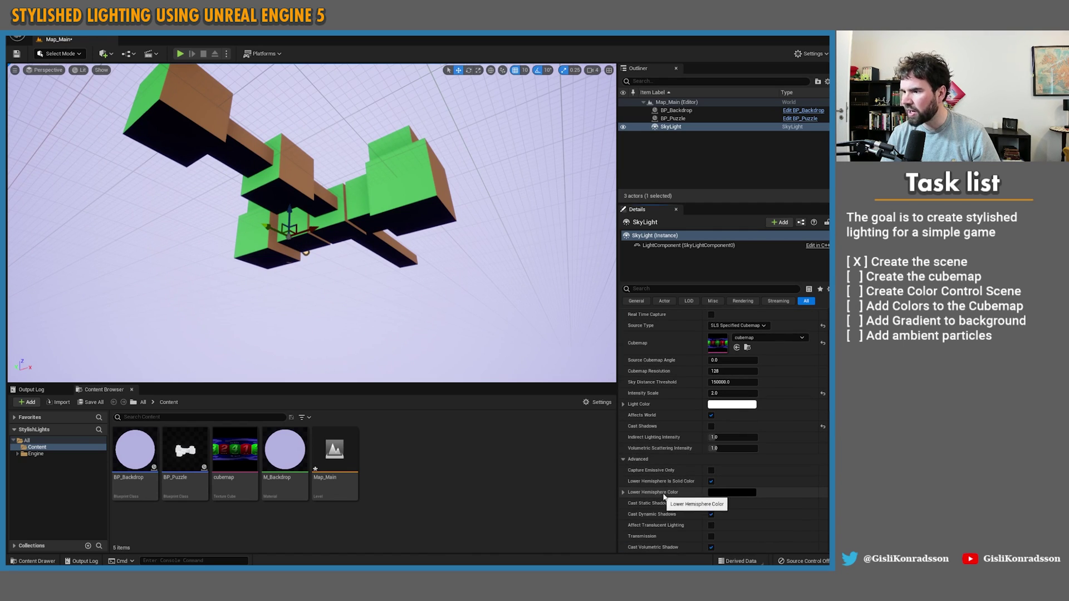
pyautogui.click(711, 481)
pyautogui.moveTo(335, 251); pyautogui.dragTo(339, 226, button='right')
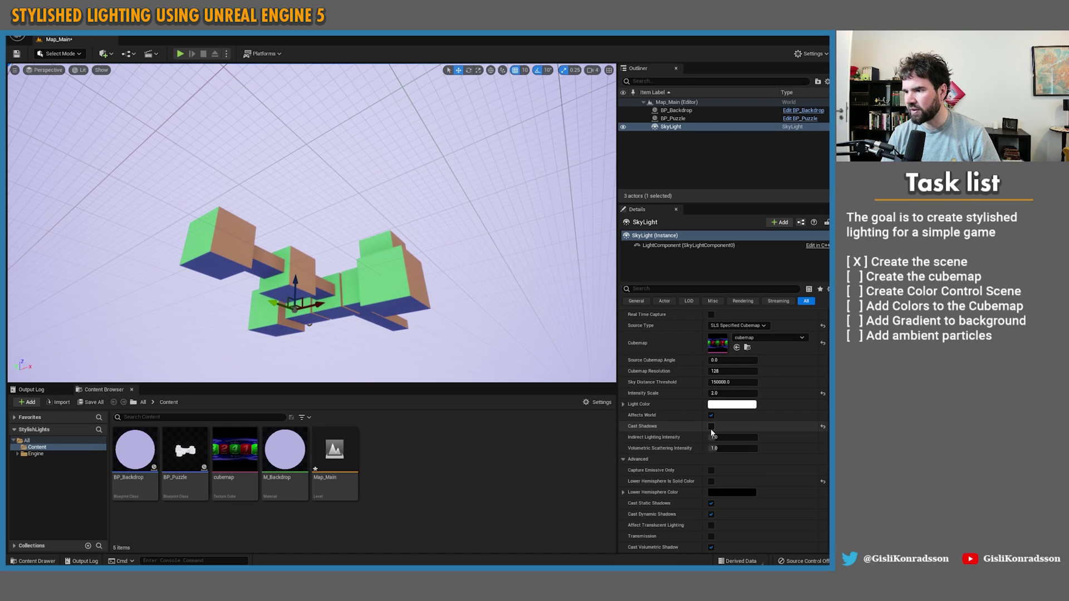
# Check the cubemap asset's information and switch the viewport to game view to examine the lit blocks from above.
pyautogui.click(236, 455)
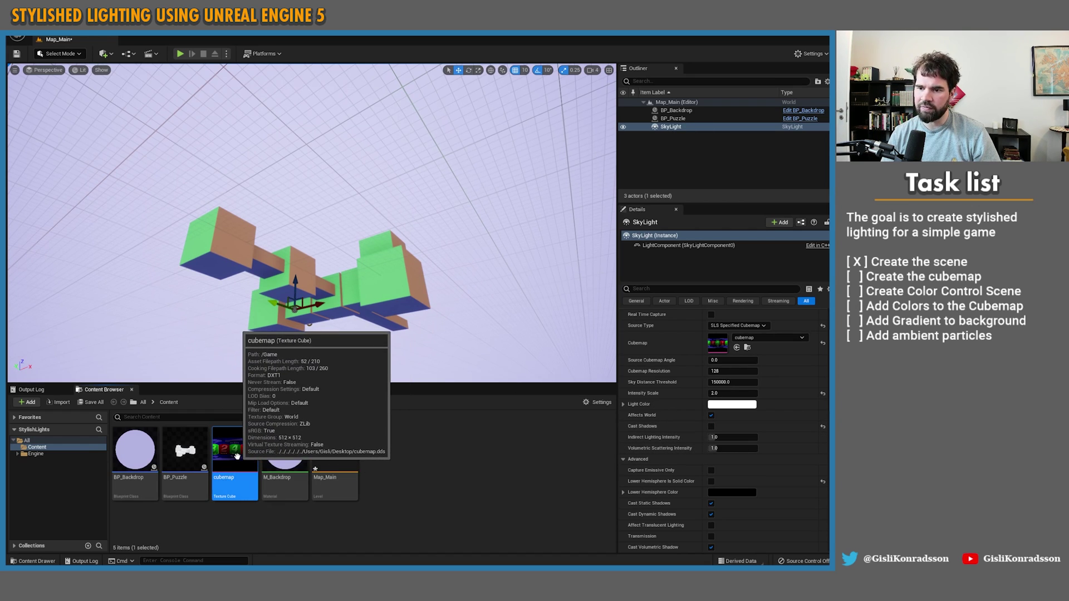
pyautogui.moveTo(336, 334); pyautogui.dragTo(256, 326, button='right')
pyautogui.press('w')
pyautogui.press('s')
pyautogui.press('d')
pyautogui.press('g')
pyautogui.press('w')
pyautogui.press('s')
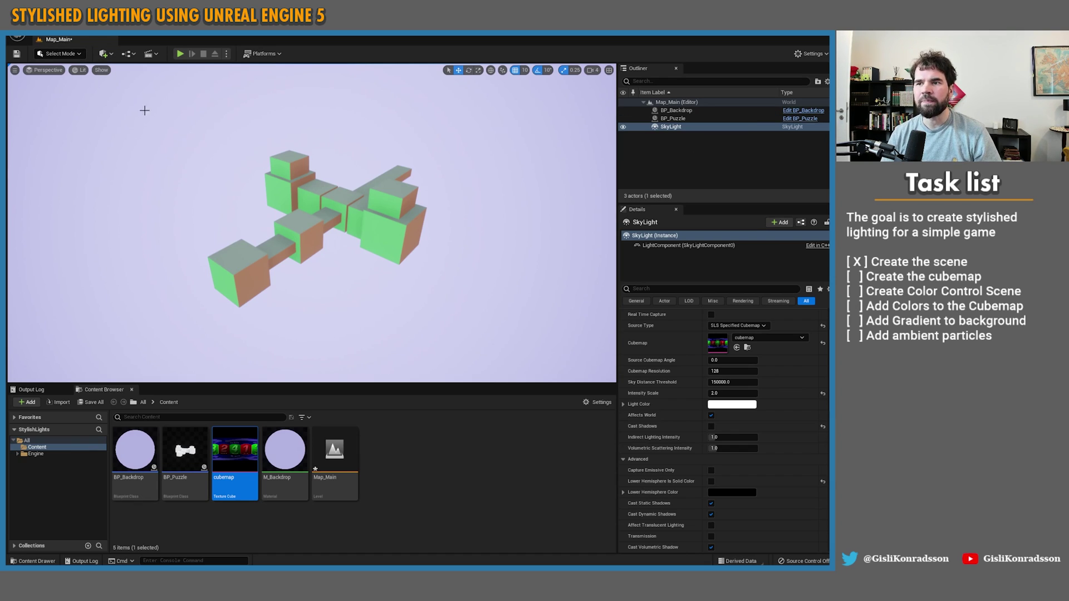
pyautogui.click(130, 54)
pyautogui.click(131, 55)
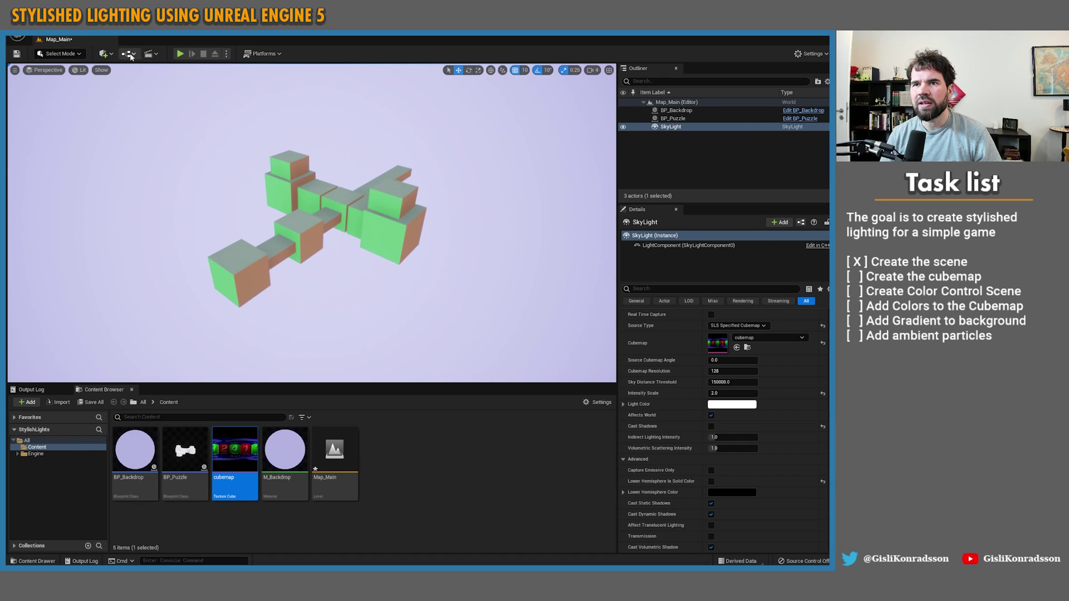
# Add a Directional Light to the scene and rotate it in the viewport.
pyautogui.click(112, 55)
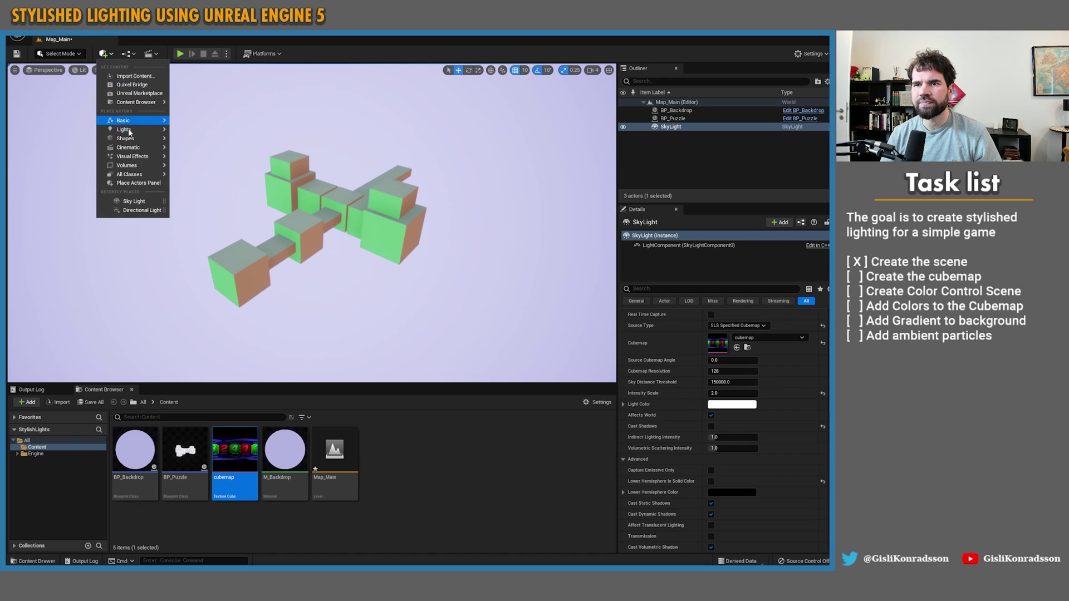
pyautogui.moveTo(128, 129)
pyautogui.click(220, 133)
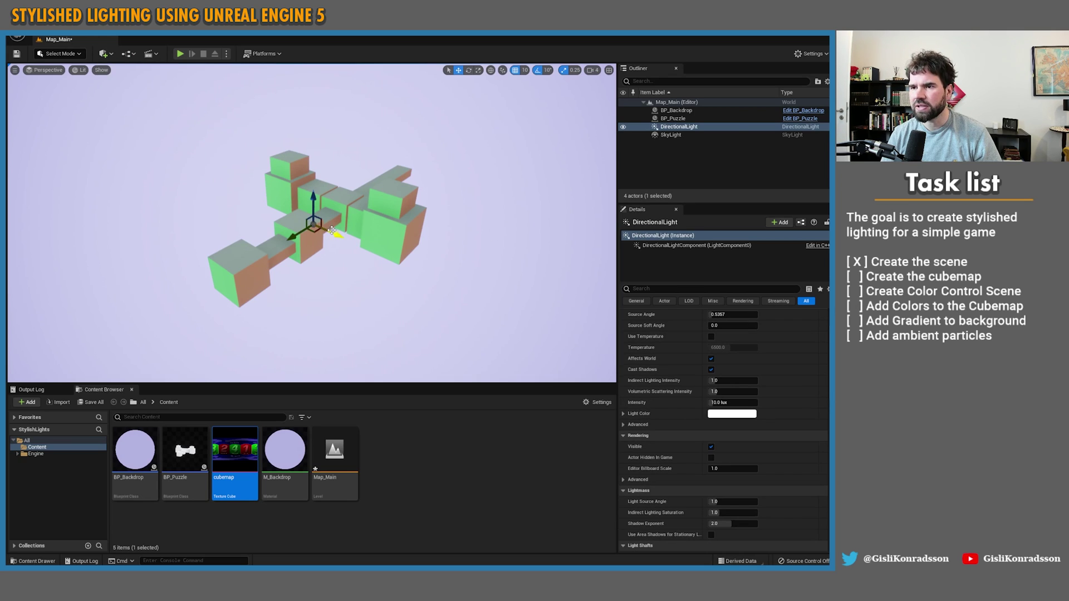
pyautogui.moveTo(353, 242); pyautogui.dragTo(354, 235, button='right')
pyautogui.press('e')
pyautogui.moveTo(342, 235)
pyautogui.mouseDown()
pyautogui.moveTo(352, 272)
pyautogui.moveTo(343, 235)
pyautogui.moveTo(342, 260)
pyautogui.mouseUp()
# Try Intensity values of 1 and 0.1 lux on the DirectionalLight and settle on 0.2 lux.
pyautogui.click(724, 402)
pyautogui.write('1')
pyautogui.press('Return')
pyautogui.click(741, 402)
pyautogui.write('0.1')
pyautogui.press('Return')
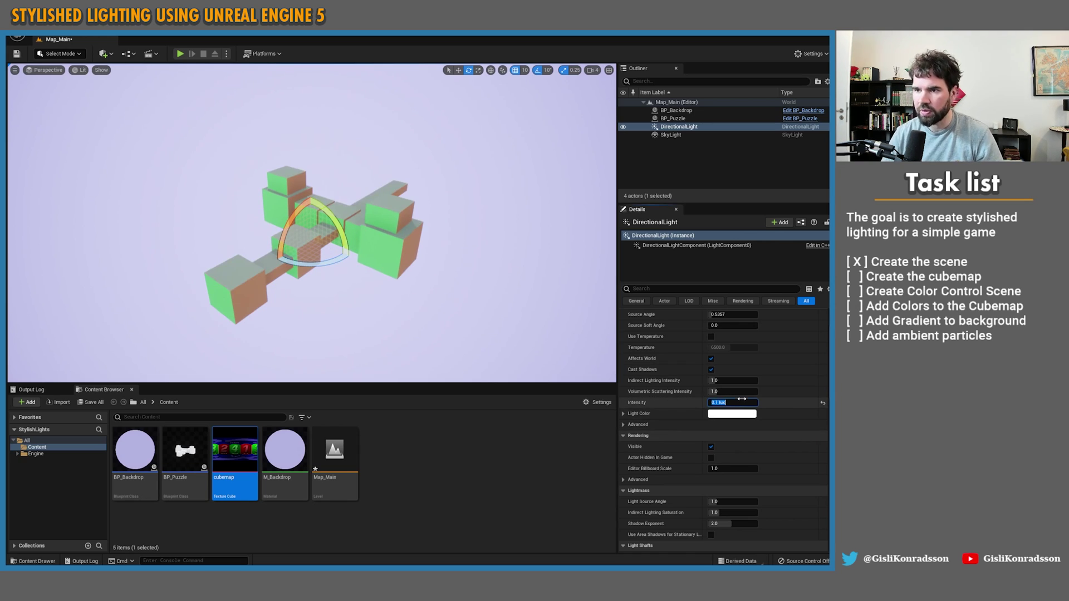
pyautogui.write('0.2')
pyautogui.press('Return')
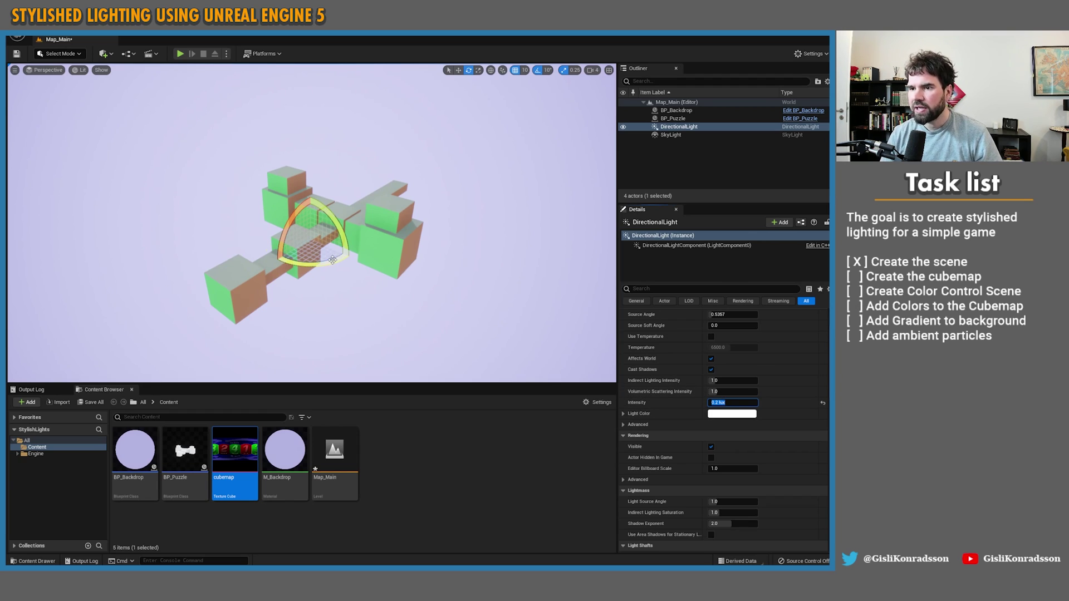
# Rotate the DirectionalLight a little further around its vertical axis and save the level.
pyautogui.moveTo(332, 260); pyautogui.dragTo(353, 252)
pyautogui.click(434, 483)
pyautogui.hotkey('ctrl', 's')
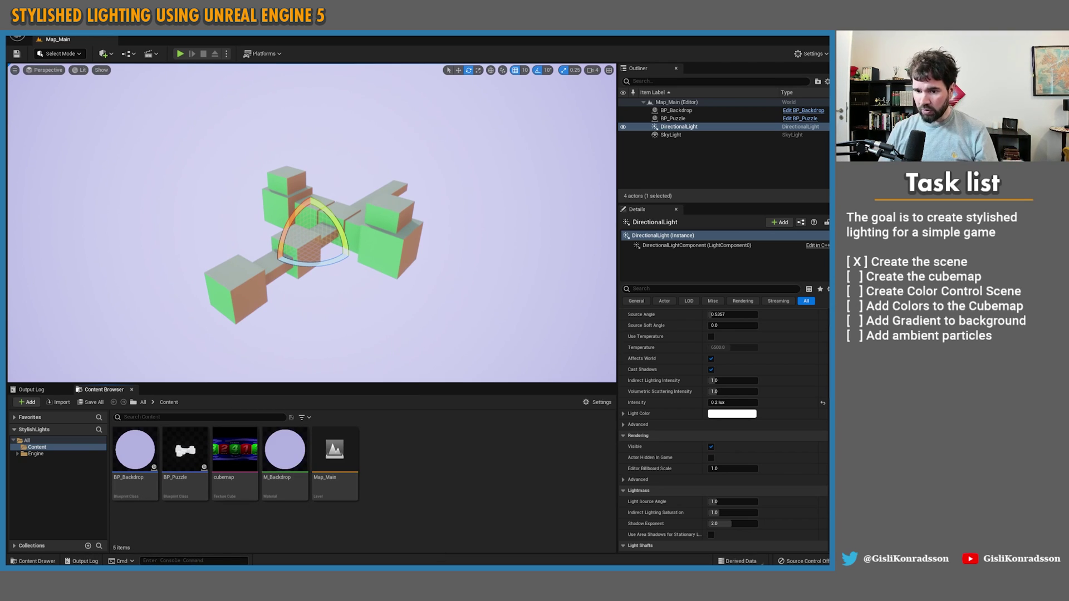
# Switch to NVIDIA Texture Tools Exporter and orbit the cube map preview to examine its axis faces.
pyautogui.moveTo(143, 573)
pyautogui.click(187, 541)
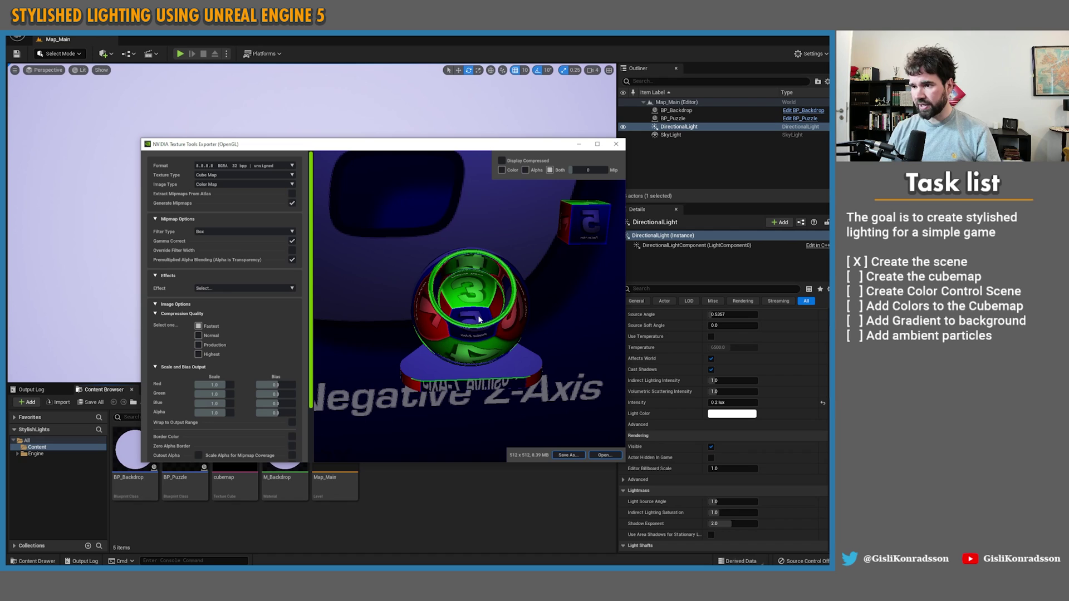
pyautogui.moveTo(479, 319); pyautogui.dragTo(314, 227)
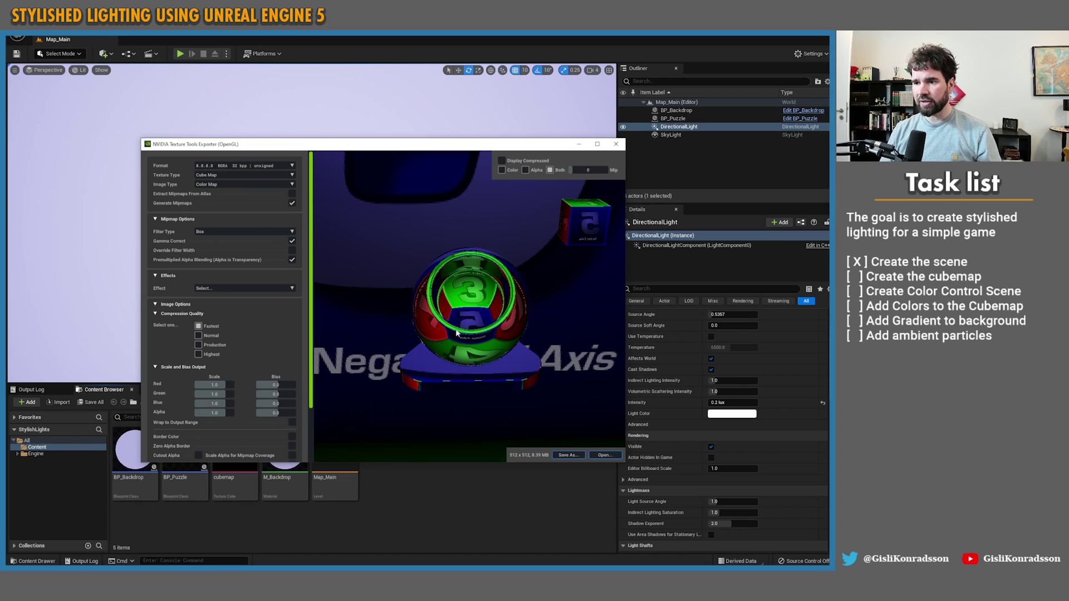
pyautogui.moveTo(438, 307); pyautogui.dragTo(598, 221)
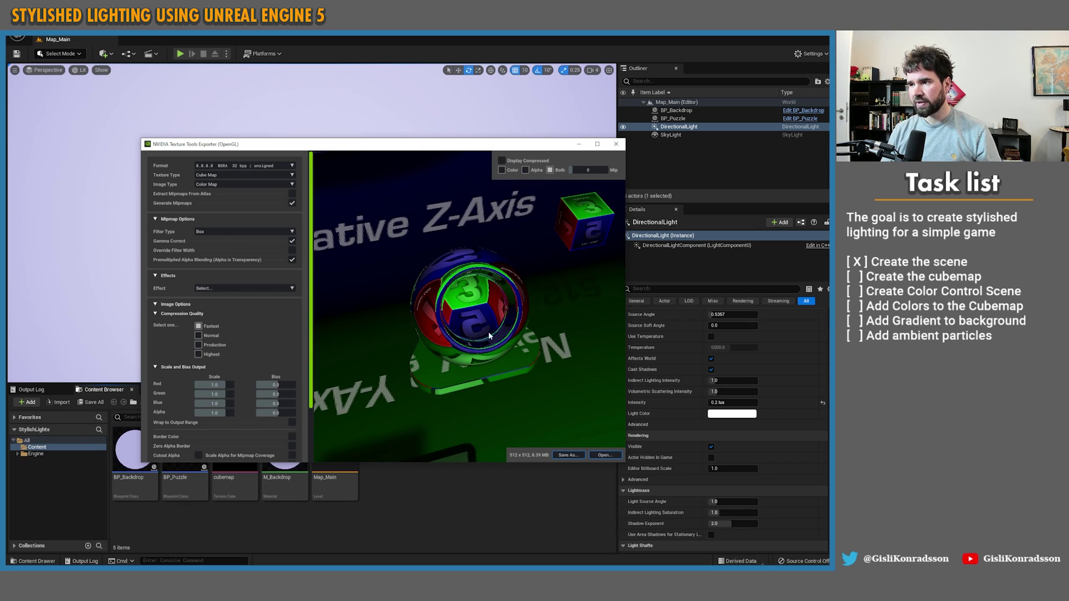
pyautogui.moveTo(489, 334); pyautogui.dragTo(507, 372)
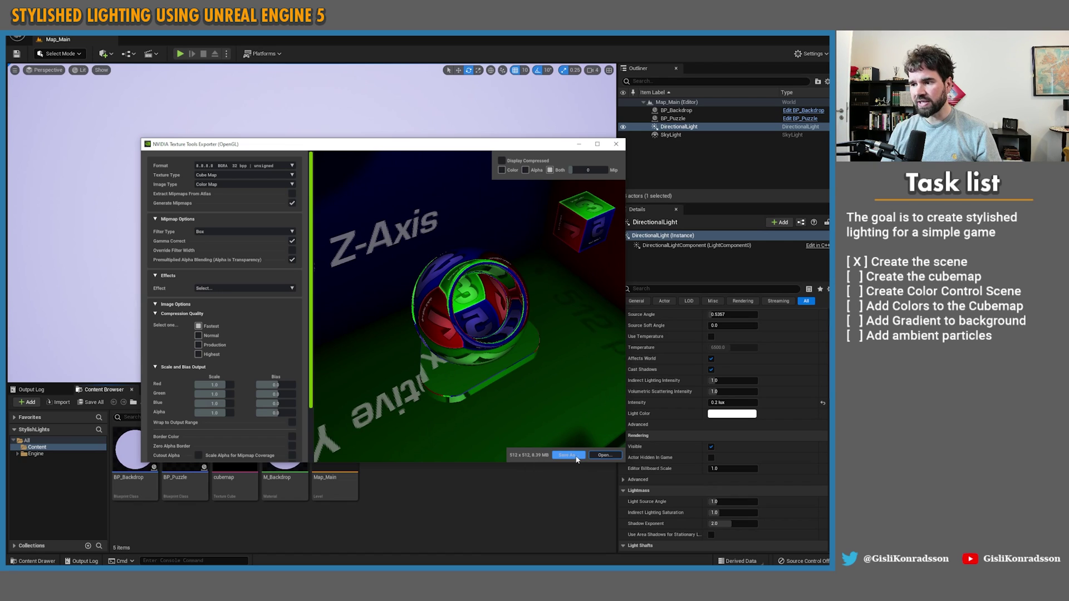
# Return to Unreal Engine and review the SkyLight's Source Type options and its assigned cubemap asset.
pyautogui.click(368, 551)
pyautogui.click(245, 449)
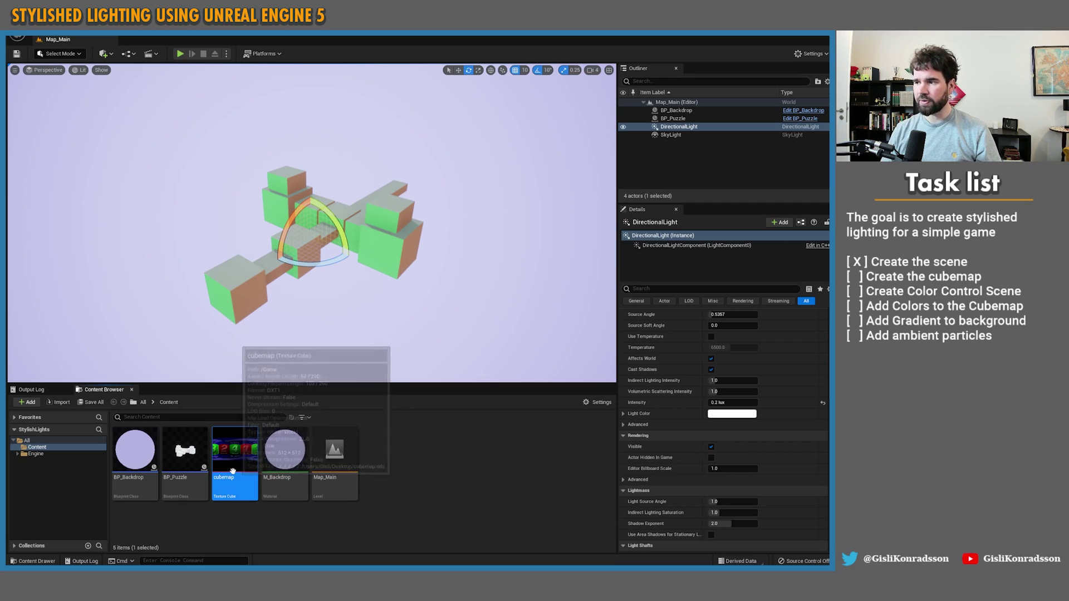
pyautogui.scroll(3, 728, 419)
pyautogui.click(680, 135)
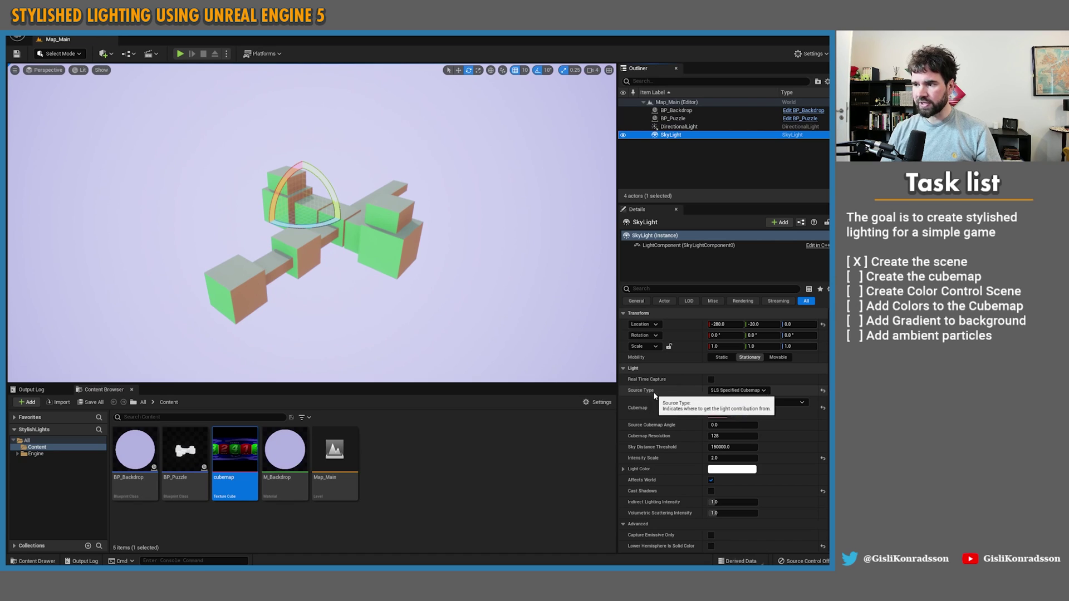
pyautogui.click(749, 390)
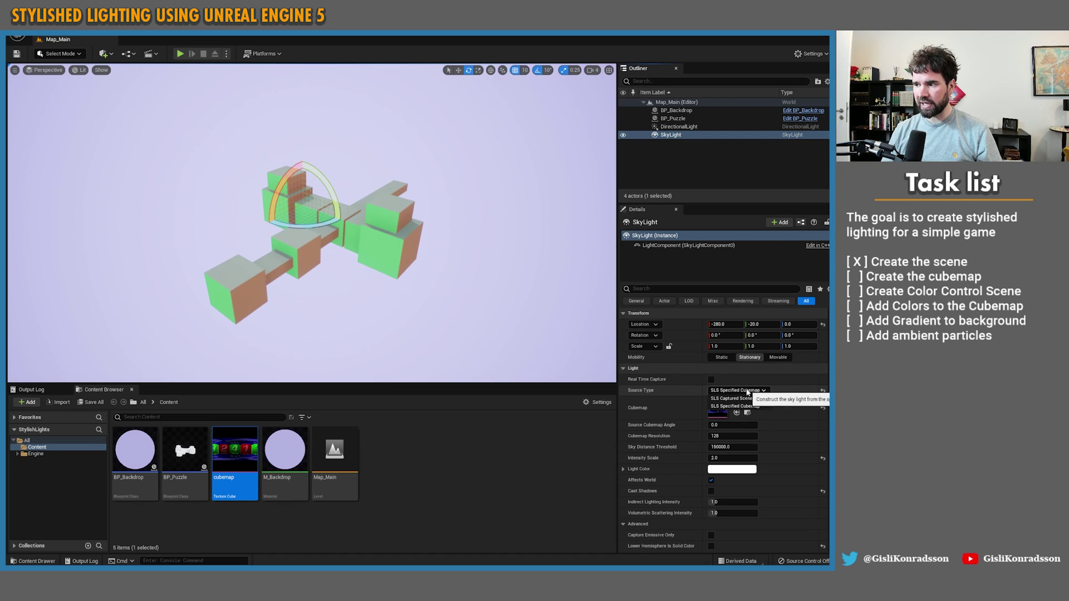
pyautogui.click(733, 406)
pyautogui.moveTo(234, 452); pyautogui.dragTo(393, 455)
pyautogui.click(518, 439)
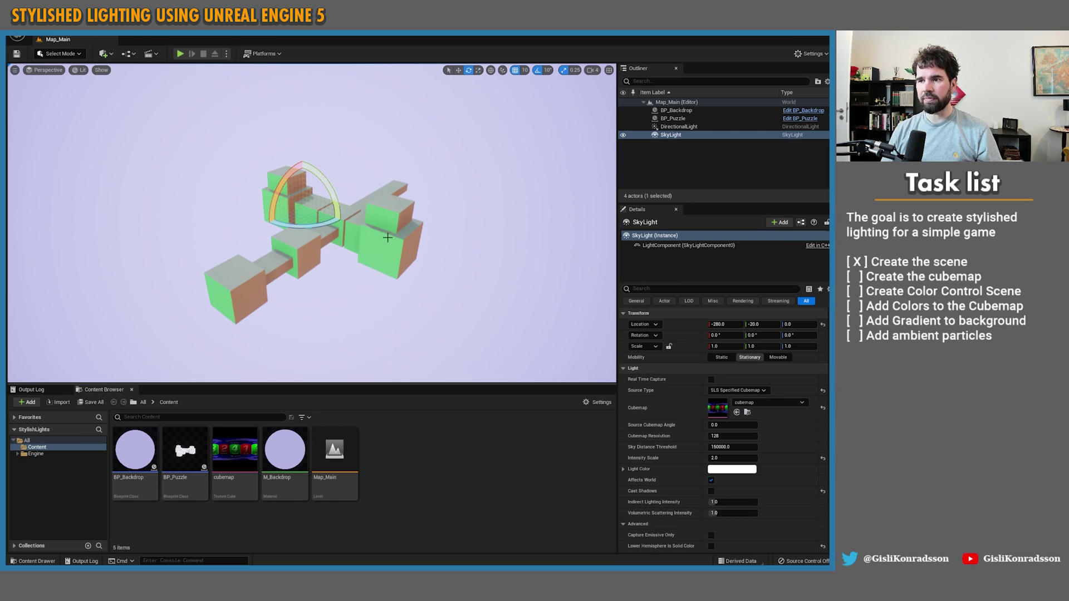
pyautogui.click(369, 328)
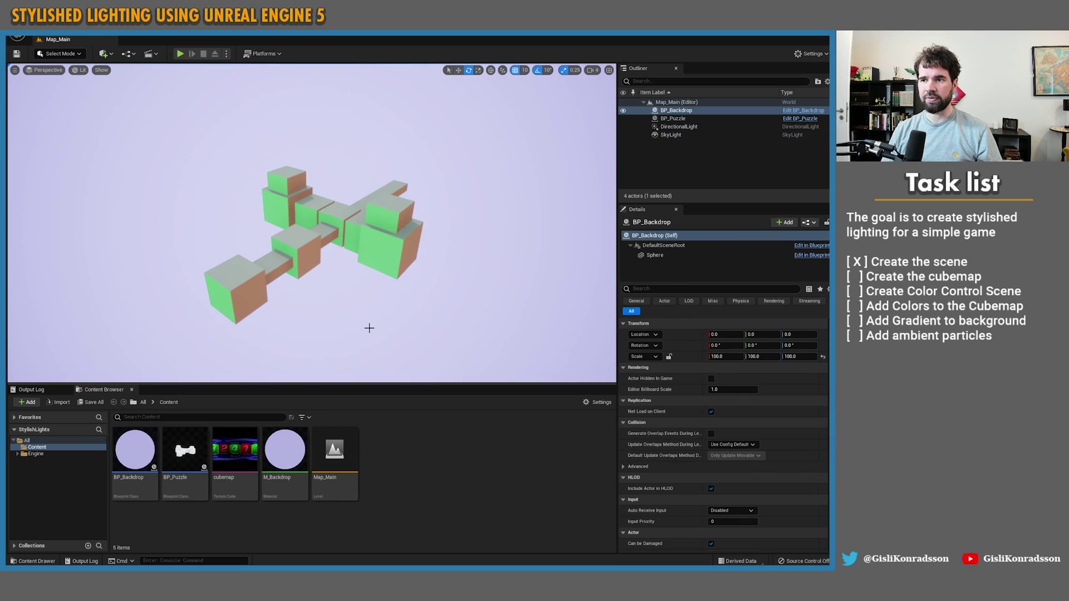
pyautogui.press('g')
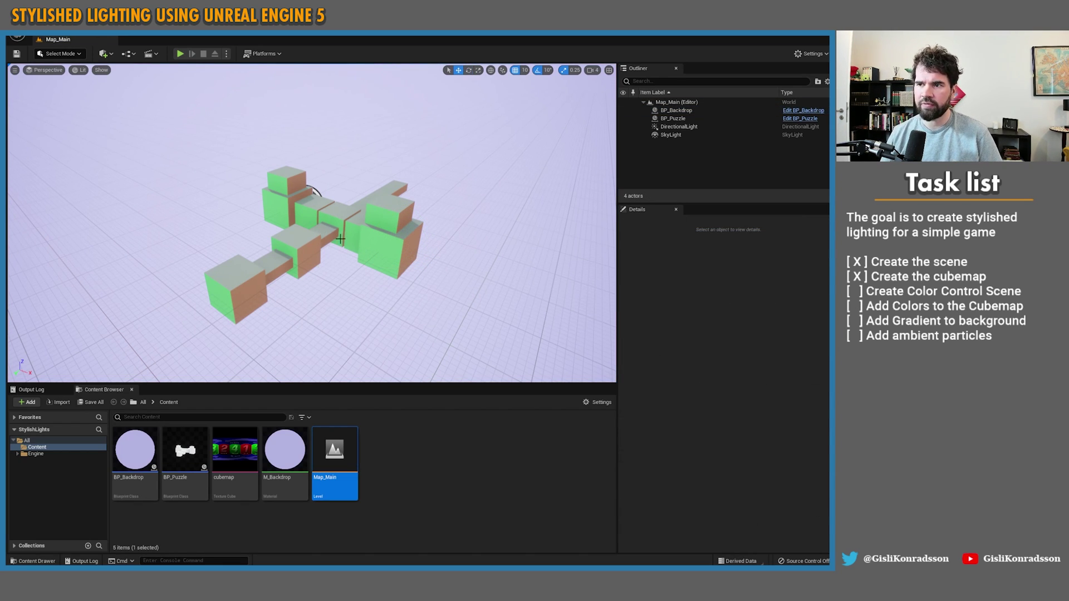
# Open the cubemap texture asset, inspect the layout of its axis faces, and close it.
pyautogui.click(231, 458)
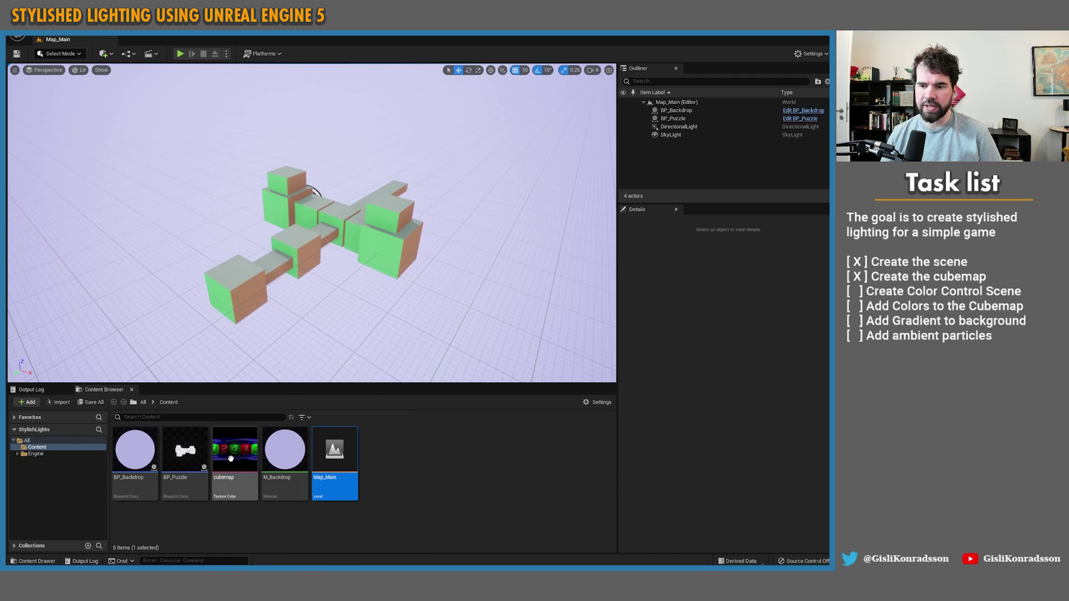
pyautogui.doubleClick(231, 459)
pyautogui.moveTo(488, 158); pyautogui.dragTo(259, 69)
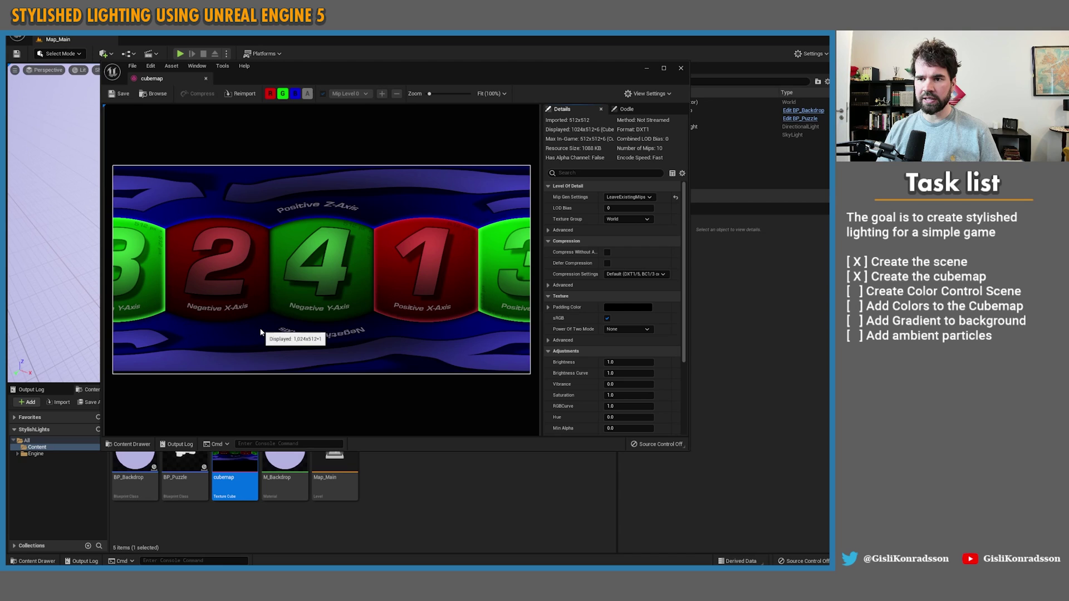
pyautogui.click(680, 68)
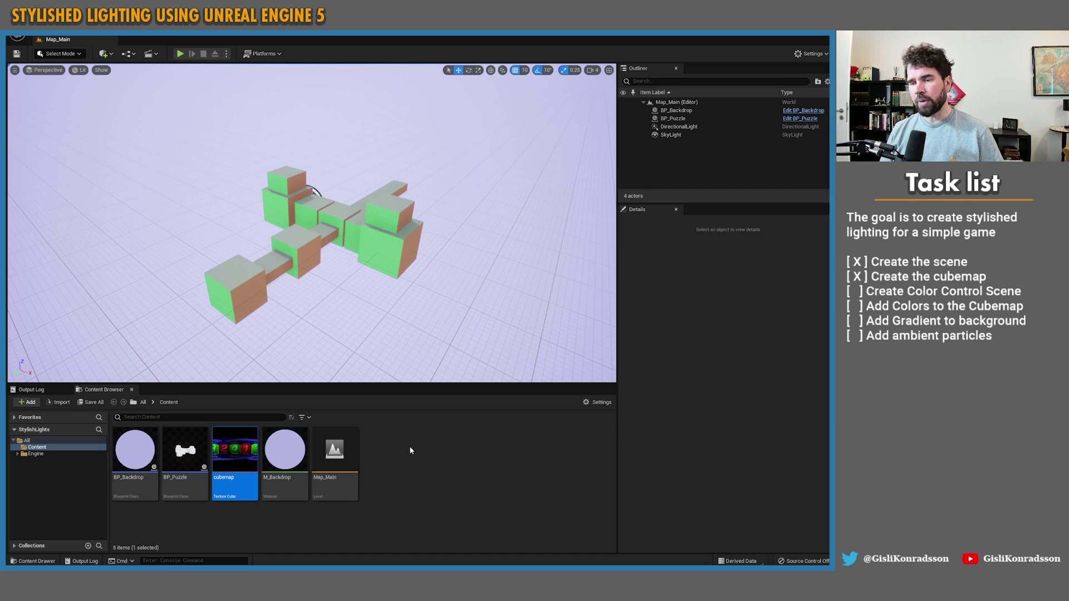
# Show the viewport in game view and examine the cubemap colours on the block faces.
pyautogui.moveTo(372, 321)
pyautogui.mouseDown(button='right')
pyautogui.moveTo(389, 325)
pyautogui.moveTo(369, 320)
pyautogui.moveTo(387, 318)
pyautogui.moveTo(371, 309)
pyautogui.moveTo(373, 328)
pyautogui.mouseUp(button='right')
pyautogui.press('g')
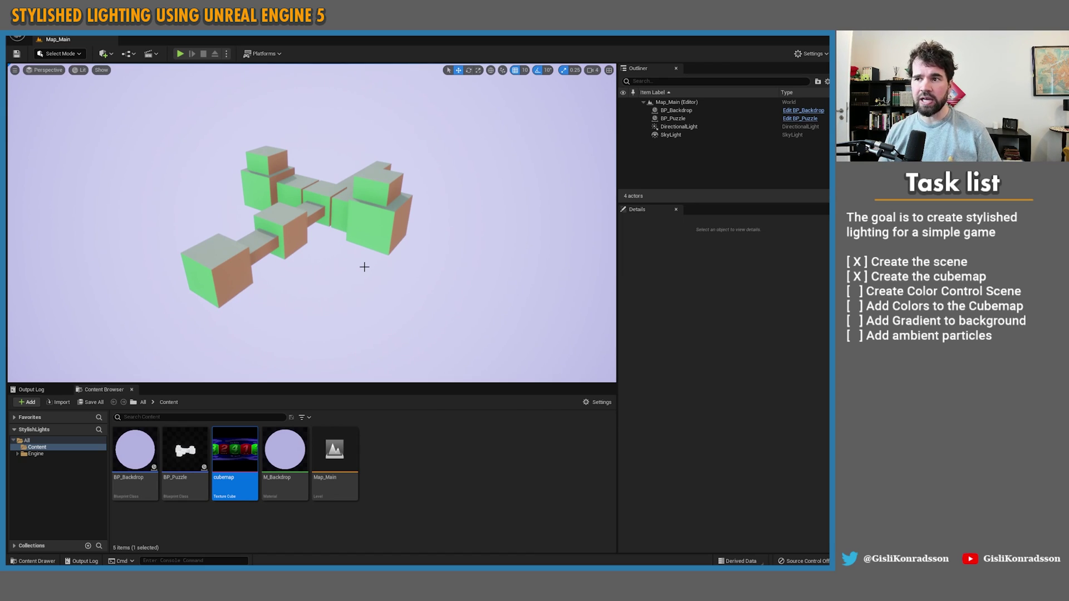
pyautogui.press('d')
pyautogui.moveTo(368, 279); pyautogui.dragTo(351, 275, button='right')
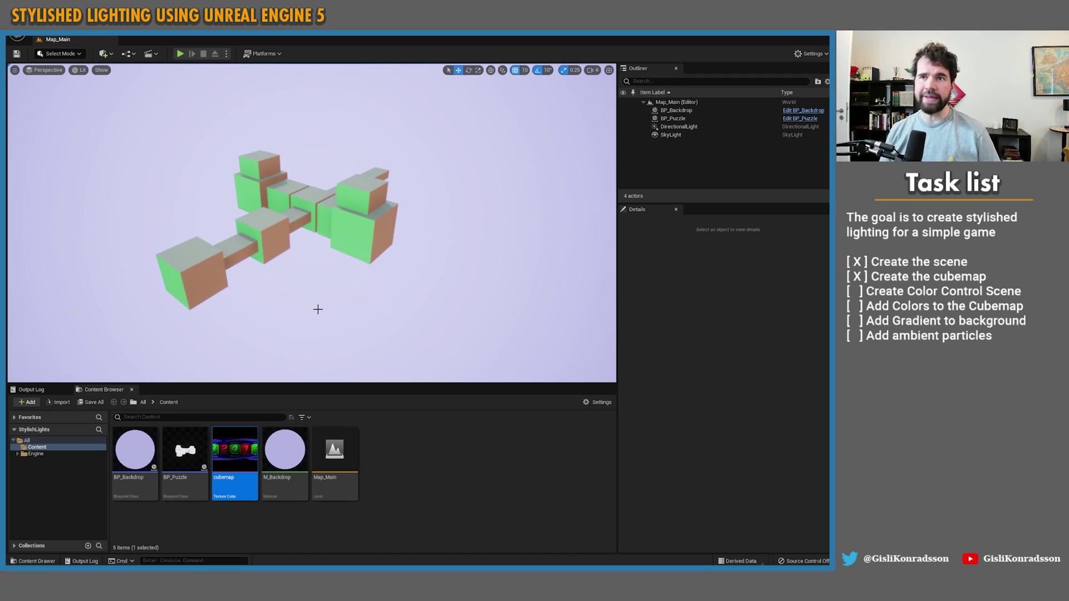
pyautogui.moveTo(320, 296); pyautogui.dragTo(319, 296, button='right')
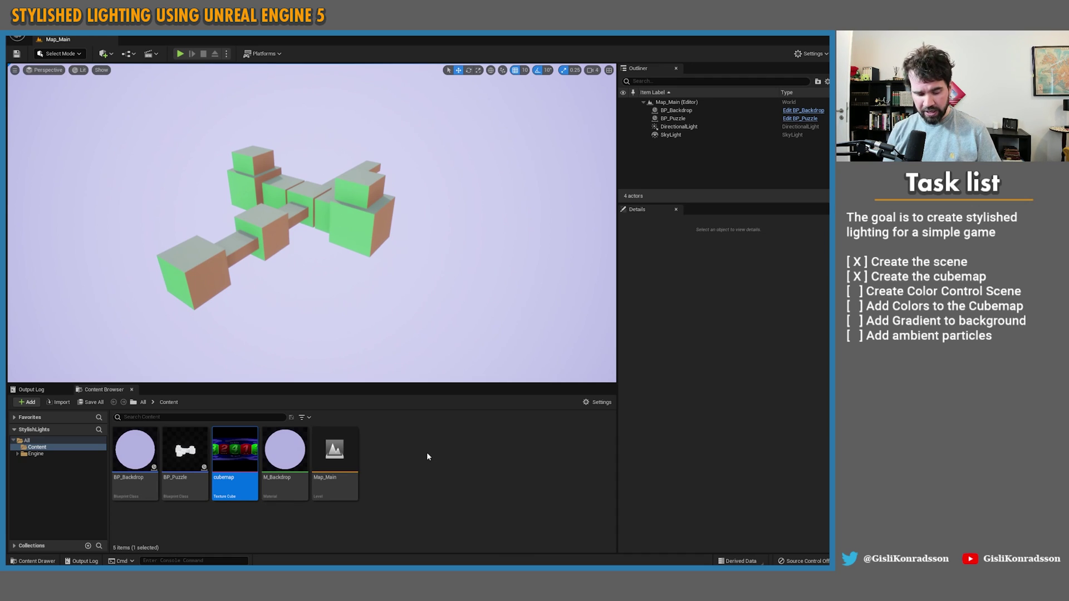
# Launch Adobe XD, create a new file with a 1920 × 1080 artboard, and enlarge its window to fill the screen.
pyautogui.press('super')
pyautogui.write('adobe')
pyautogui.press('Down')
pyautogui.press('Down')
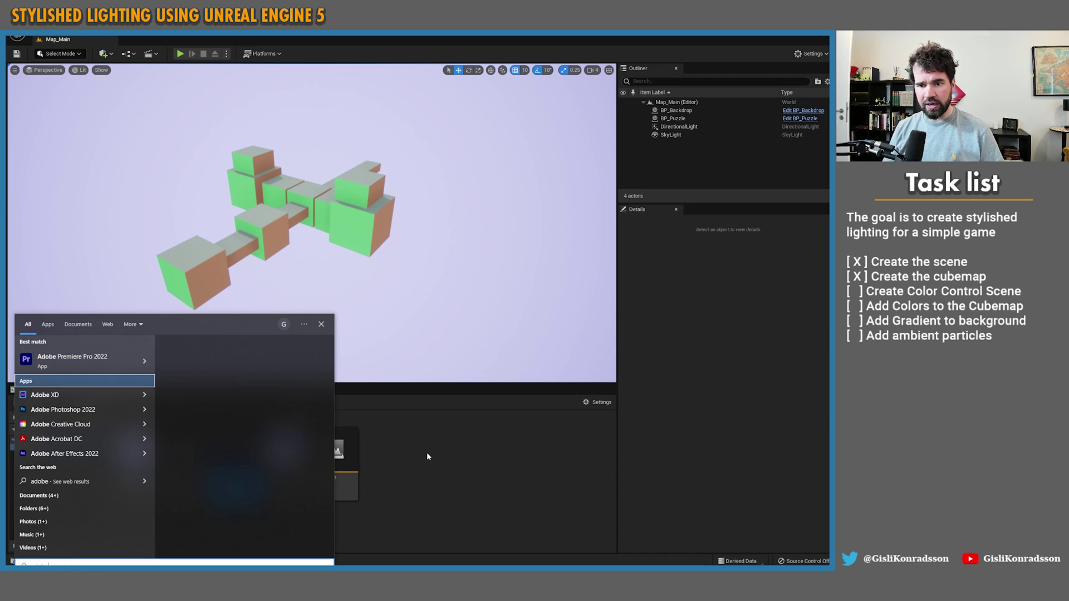
pyautogui.press('Return')
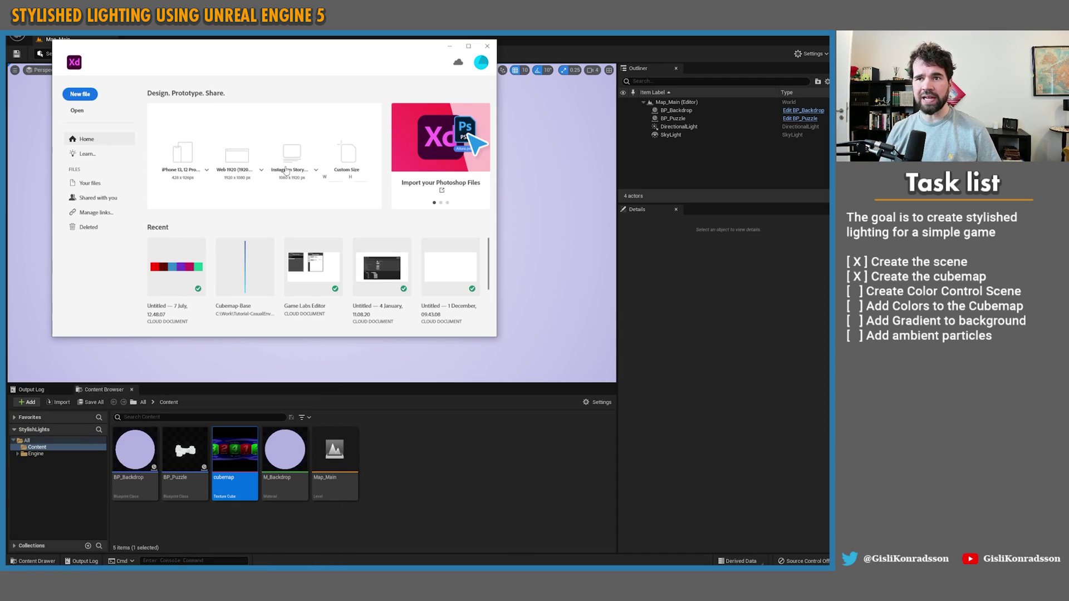
pyautogui.click(89, 95)
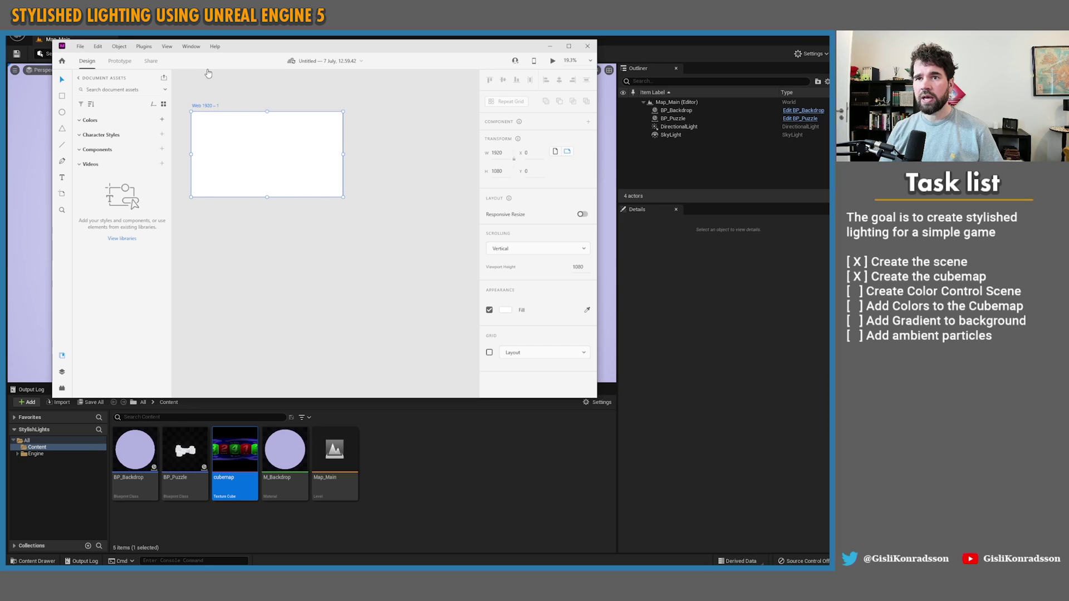
pyautogui.moveTo(49, 39); pyautogui.dragTo(2, 19)
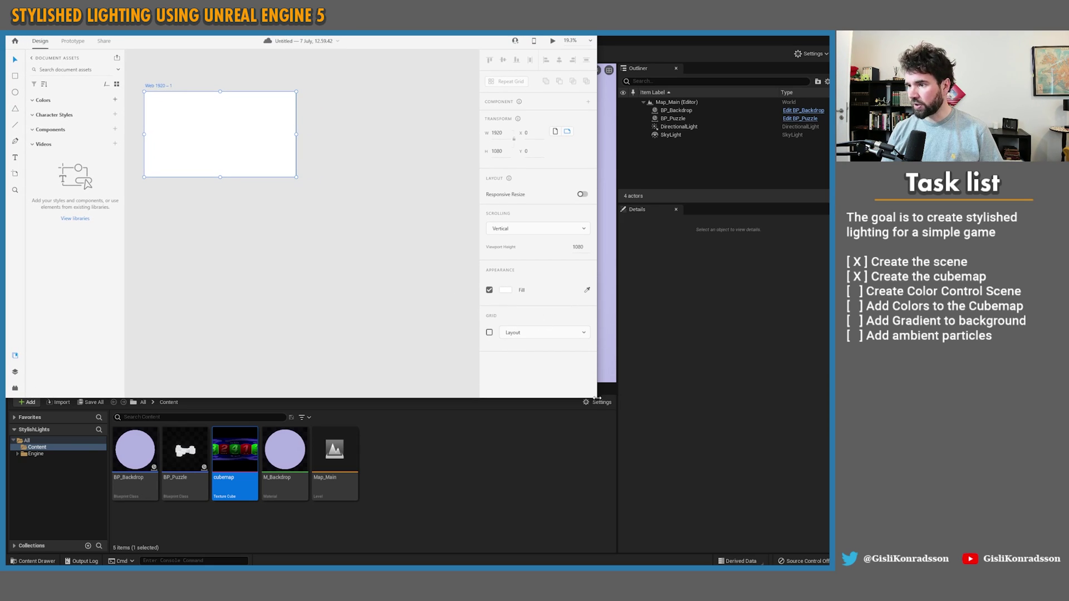
pyautogui.moveTo(597, 398); pyautogui.dragTo(830, 566)
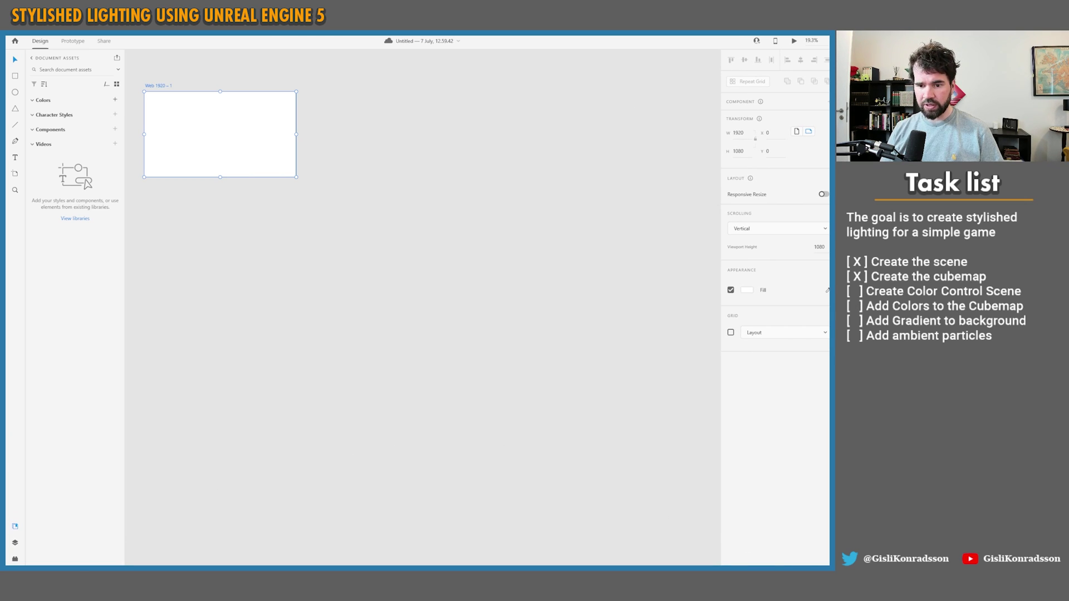
# Place CubeMapNvidiaLayout.png from the Desktop folder onto the canvas below the artboard.
pyautogui.press('super+e')
pyautogui.click(211, 247)
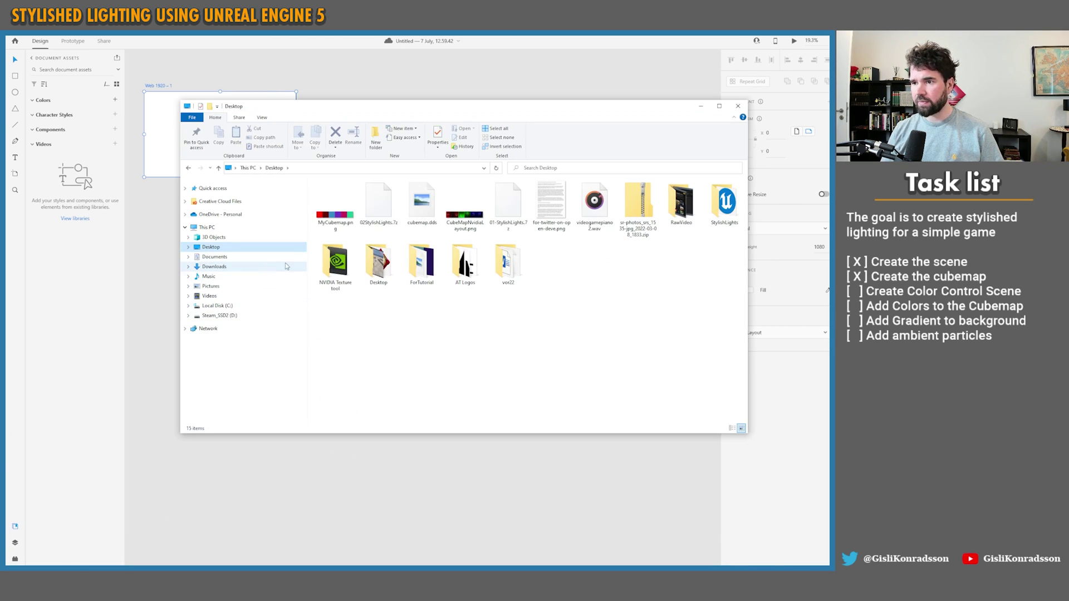
pyautogui.moveTo(469, 227); pyautogui.dragTo(203, 199)
pyautogui.click(239, 271)
pyautogui.scroll(2, 239, 273)
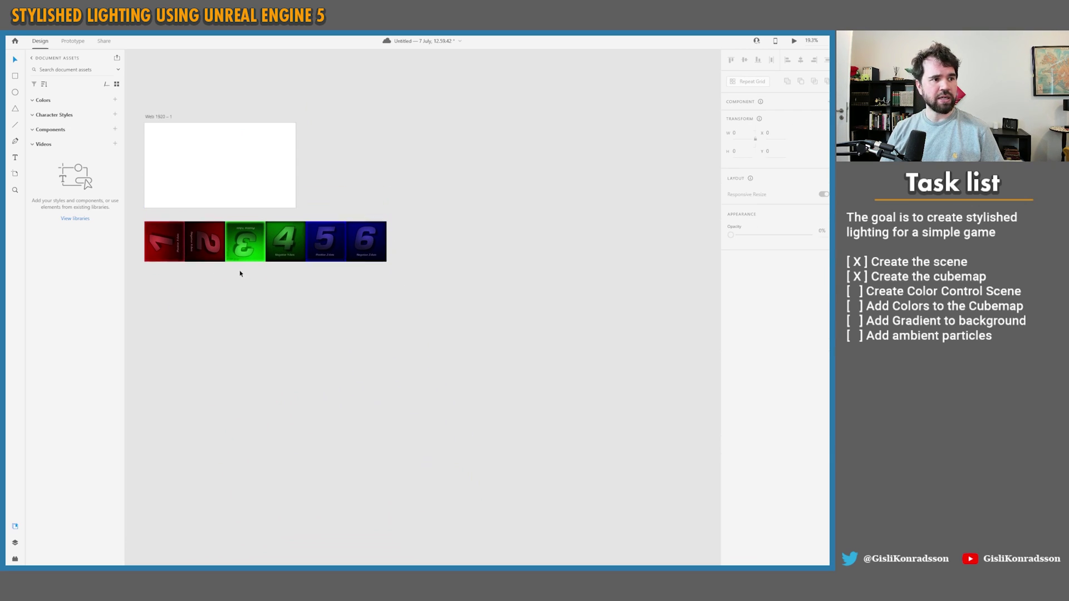
pyautogui.keyDown('ctrl'); pyautogui.scroll(6, 240, 279); pyautogui.keyUp('ctrl')
pyautogui.moveTo(237, 278); pyautogui.dragTo(385, 323, button='middle')
pyautogui.keyDown('ctrl'); pyautogui.scroll(-3, 306, 323); pyautogui.keyUp('ctrl')
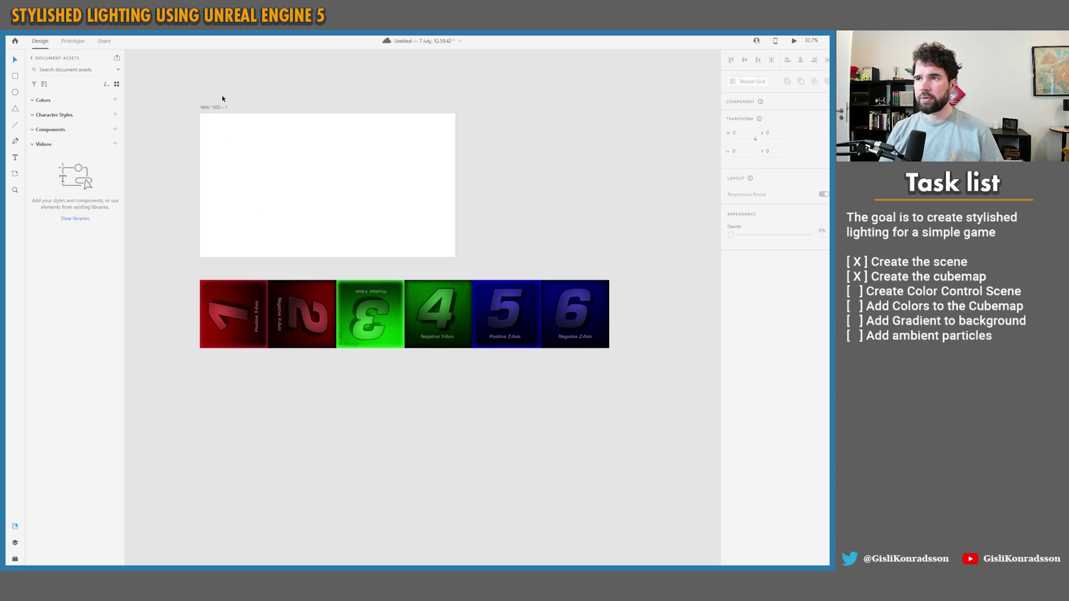
# Rename the Web 1920 artboard as NewCubemap.
pyautogui.moveTo(222, 99); pyautogui.dragTo(240, 112, button='middle')
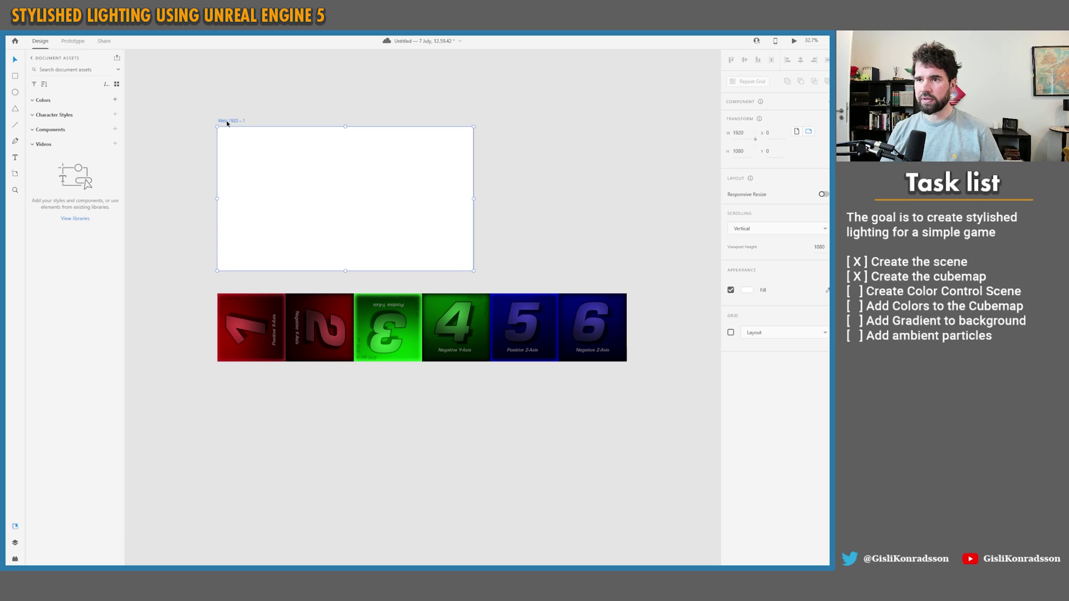
pyautogui.click(312, 318)
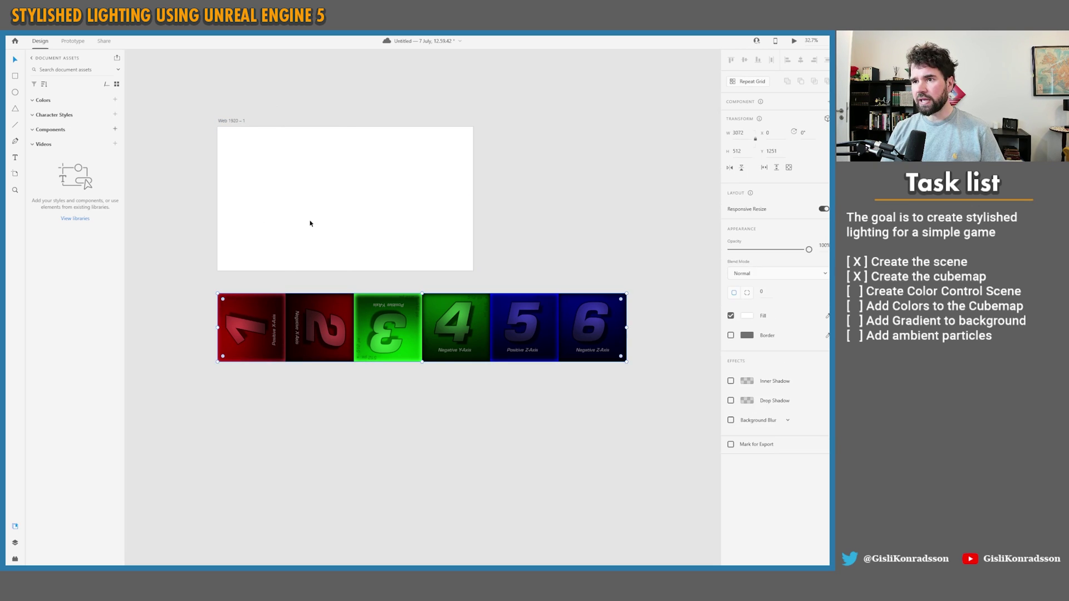
pyautogui.click(229, 121)
pyautogui.keyDown('ctrl'); pyautogui.scroll(1, 272, 176); pyautogui.keyUp('ctrl')
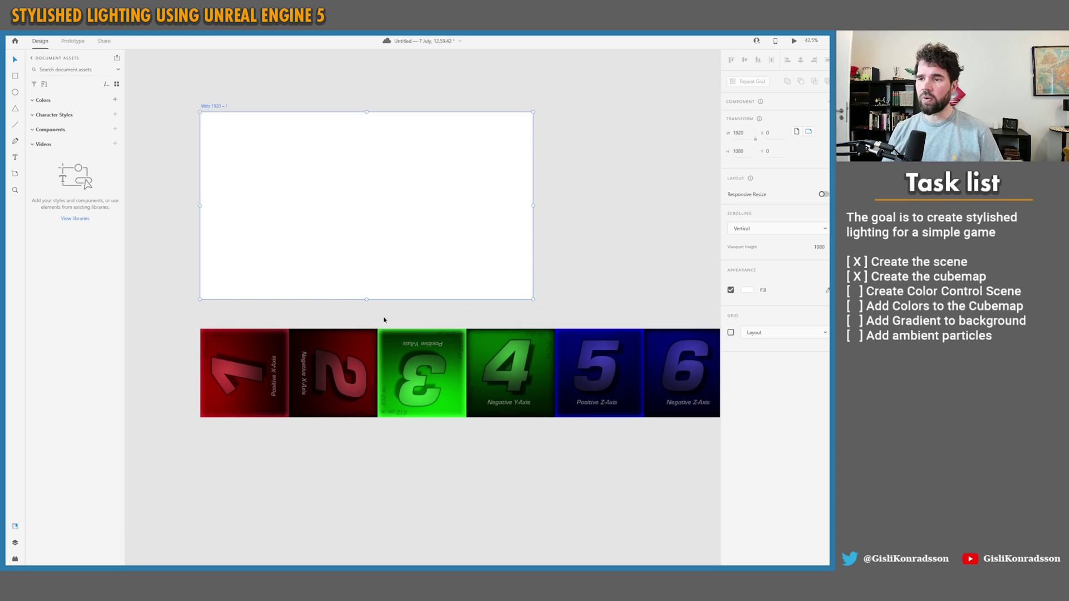
pyautogui.doubleClick(215, 107)
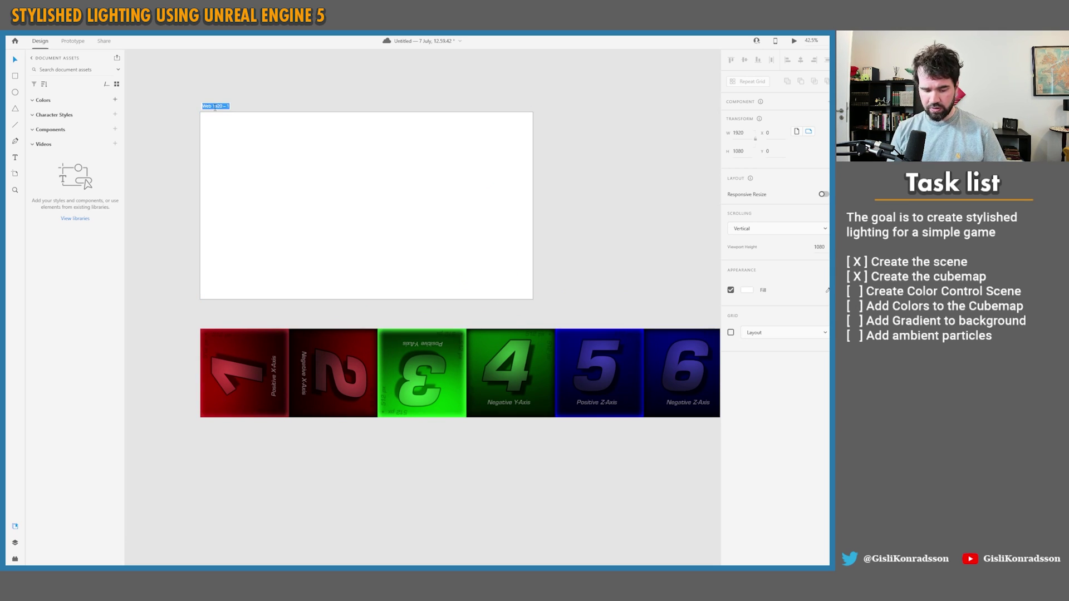
pyautogui.write('NewCubemap')
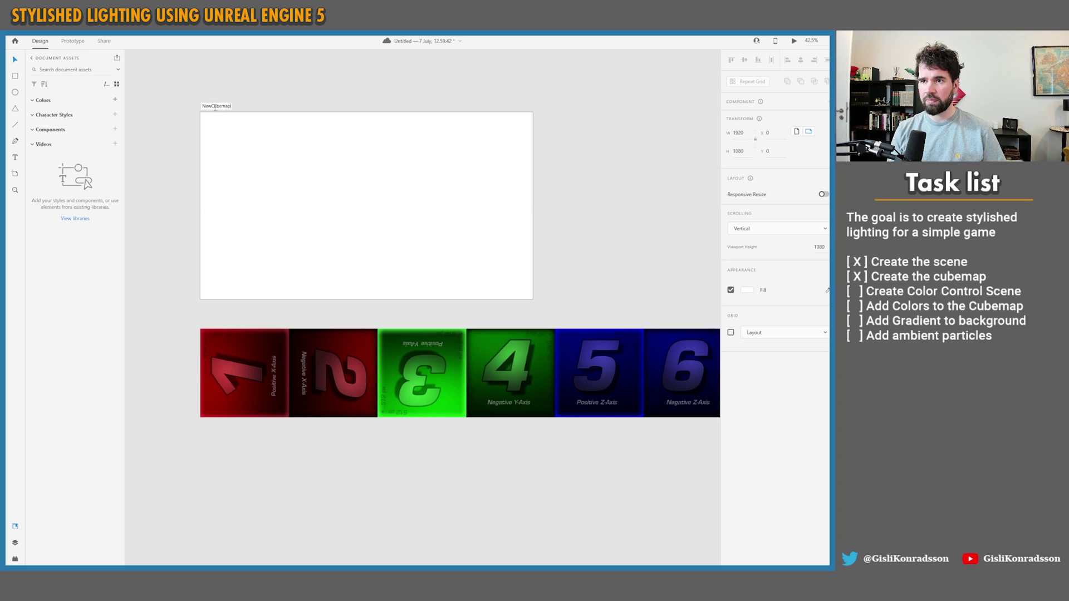
pyautogui.press('Return')
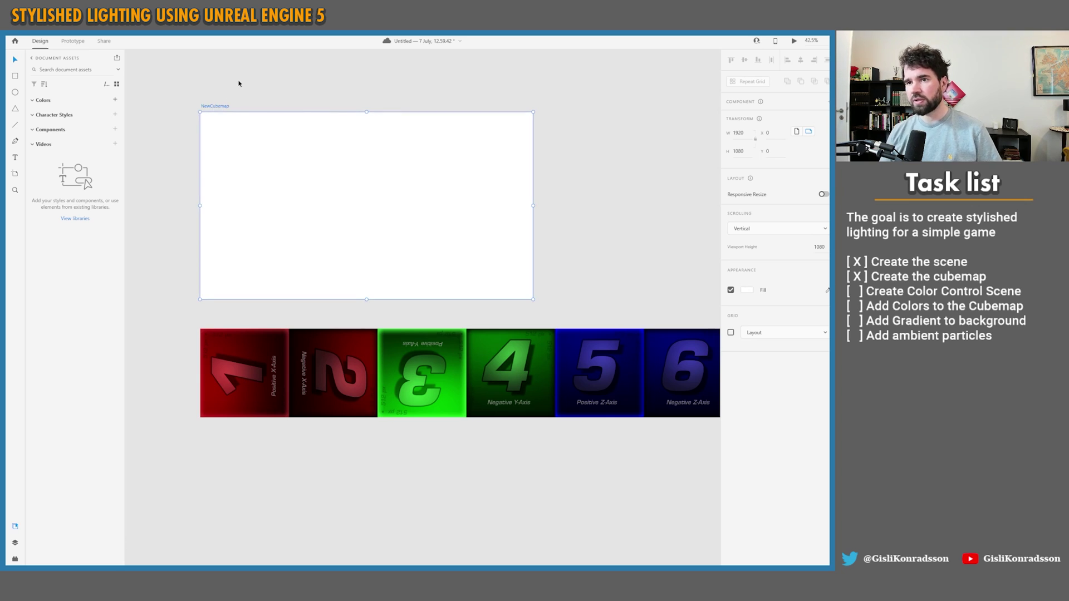
# Resize the NewCubemap artboard to 3072 × 512, taking the width from the cubemap reference image.
pyautogui.click(245, 357)
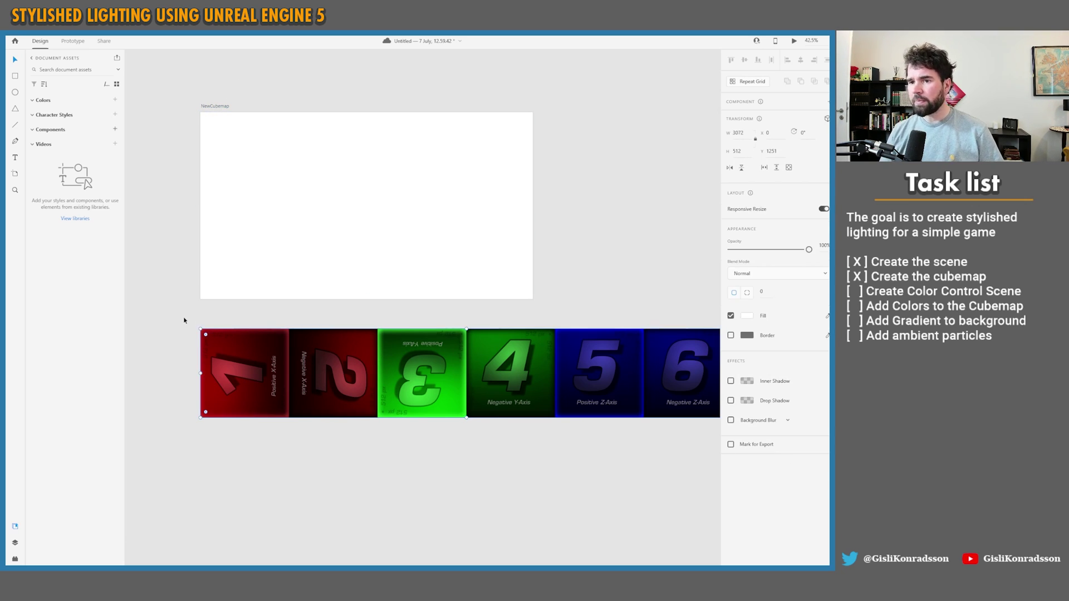
pyautogui.moveTo(333, 346); pyautogui.dragTo(288, 332)
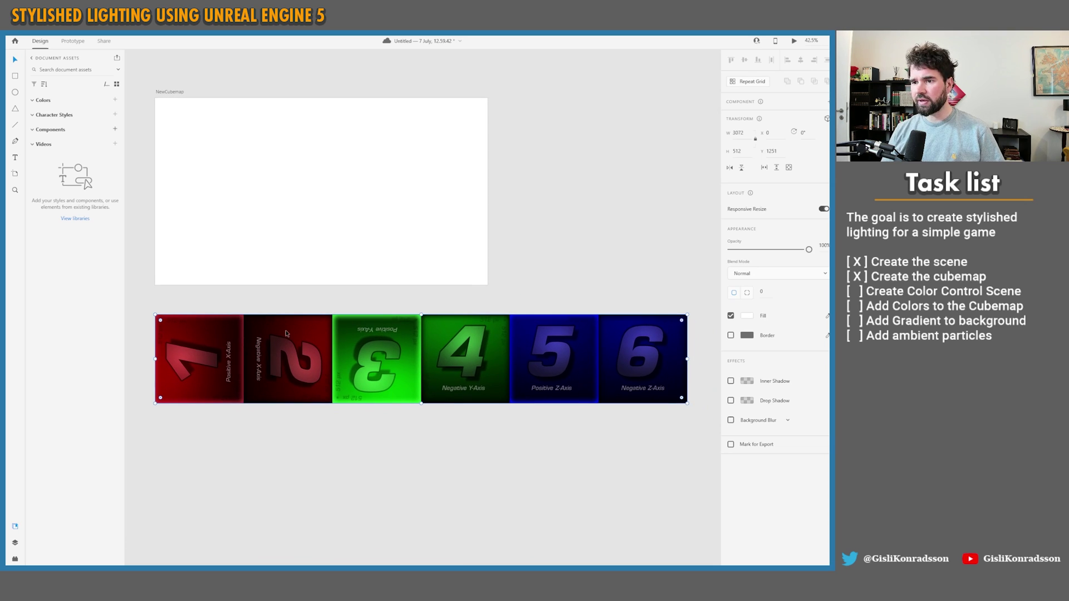
pyautogui.click(746, 134)
pyautogui.hotkey('ctrl', 'c')
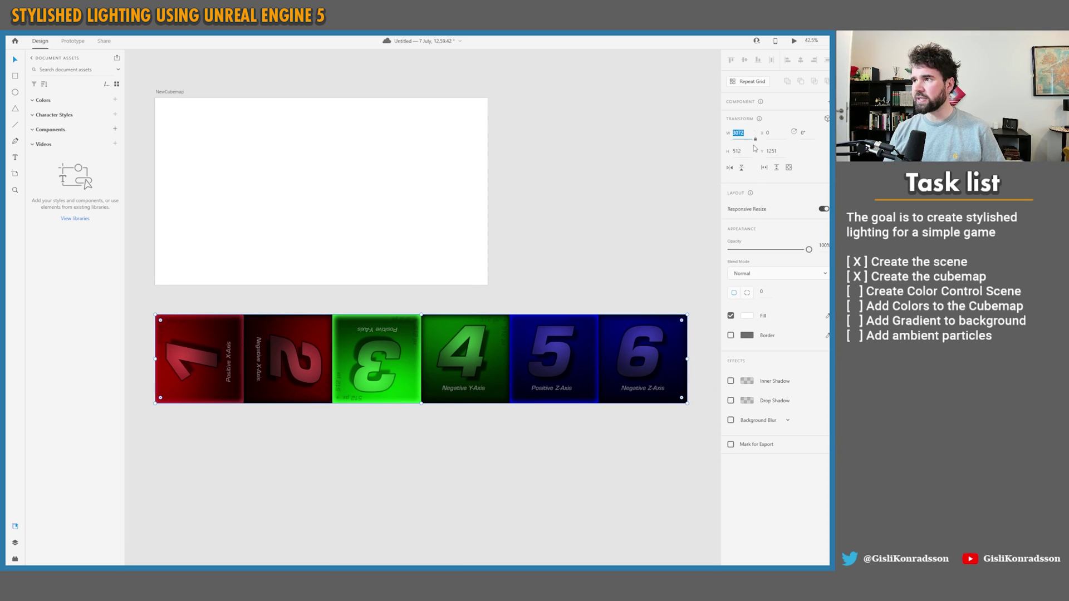
pyautogui.click(356, 182)
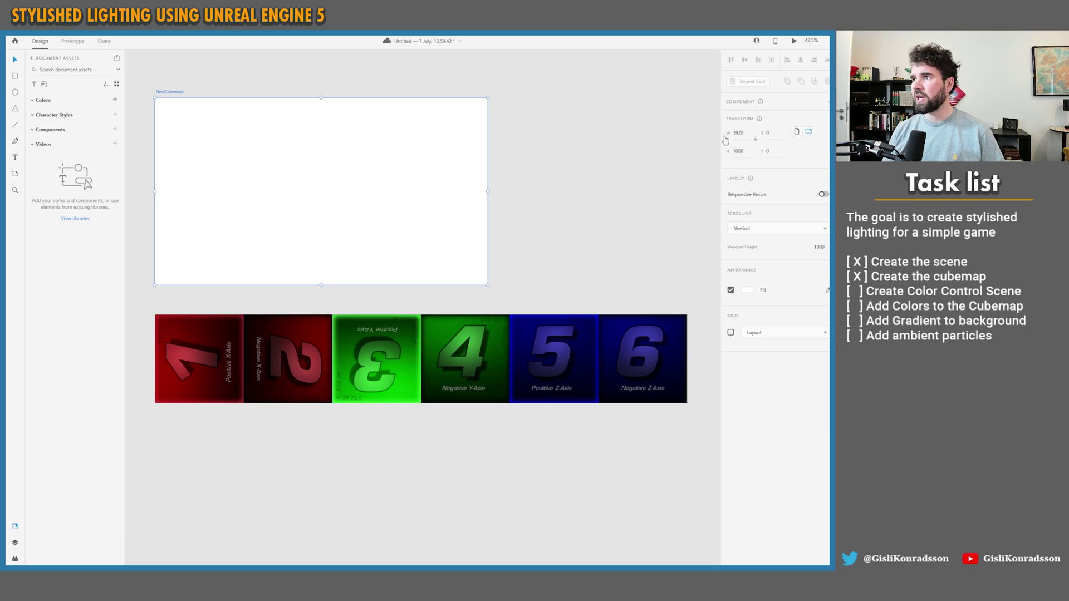
pyautogui.click(739, 134)
pyautogui.hotkey('ctrl', 'v')
pyautogui.click(742, 153)
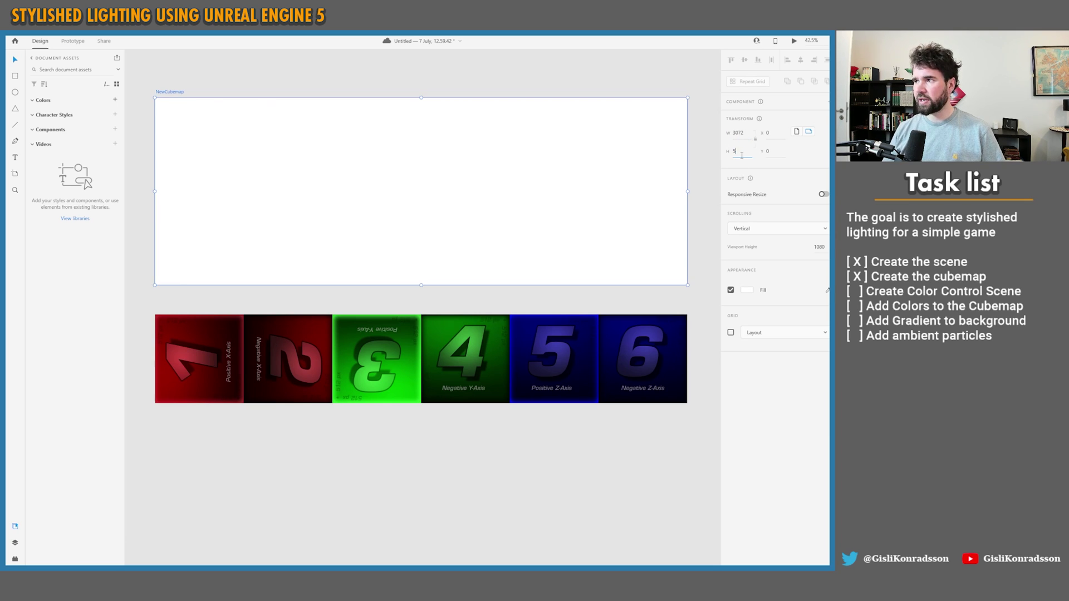
pyautogui.write('512')
pyautogui.press('Return')
# Move the cubemap reference image up to sit just beneath the resized artboard, aligned with its edges.
pyautogui.moveTo(383, 341); pyautogui.dragTo(383, 223)
pyautogui.click(329, 312)
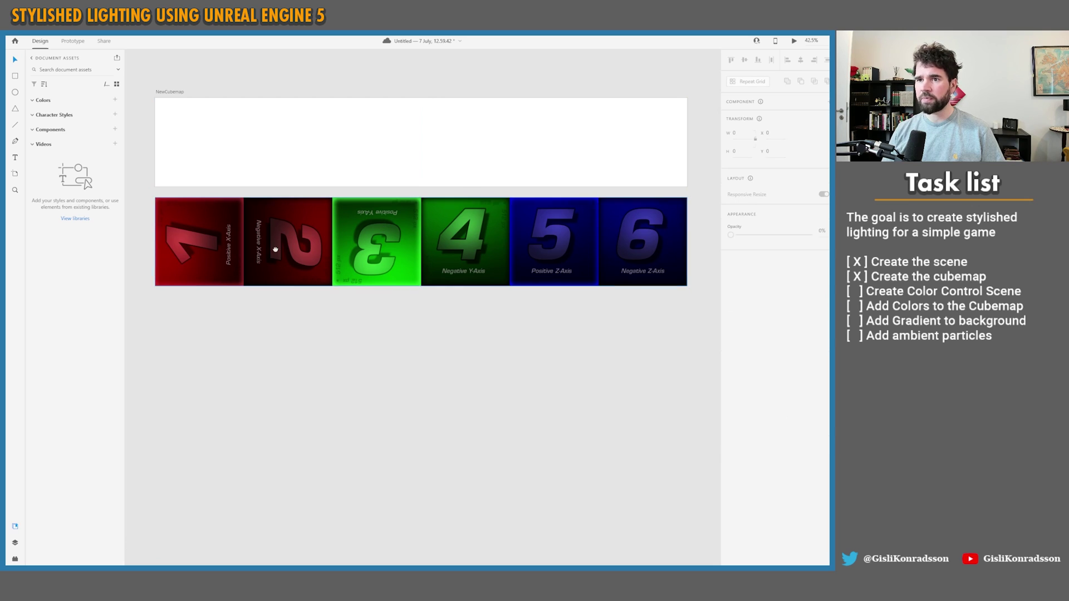
pyautogui.moveTo(272, 249); pyautogui.dragTo(300, 307, button='middle')
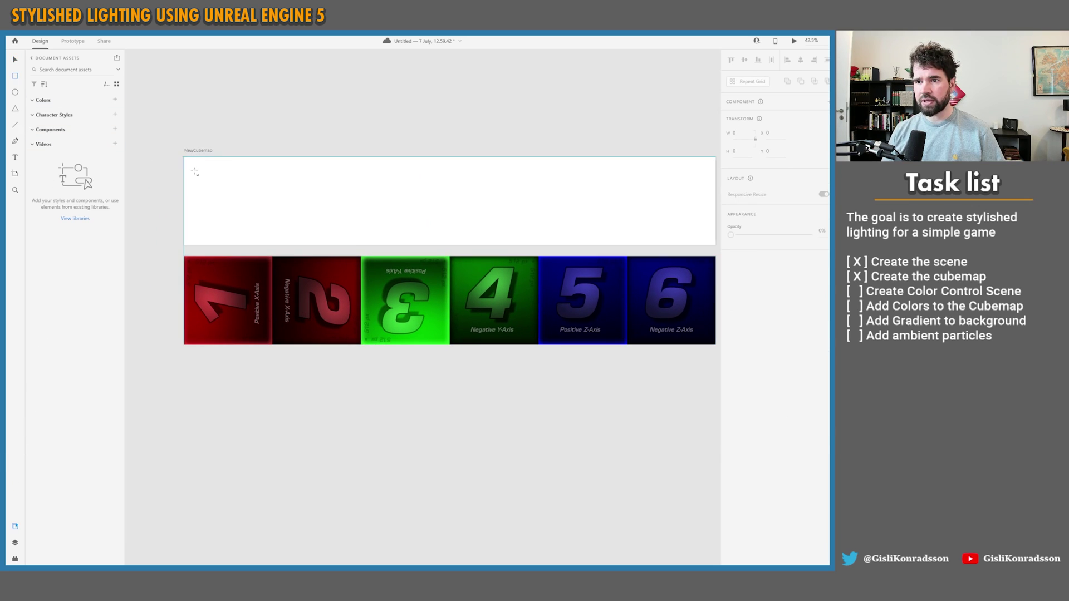
# Draw a 512 × 512 square in the artboard's first slot, above reference face 1.
pyautogui.moveTo(184, 157); pyautogui.dragTo(272, 246)
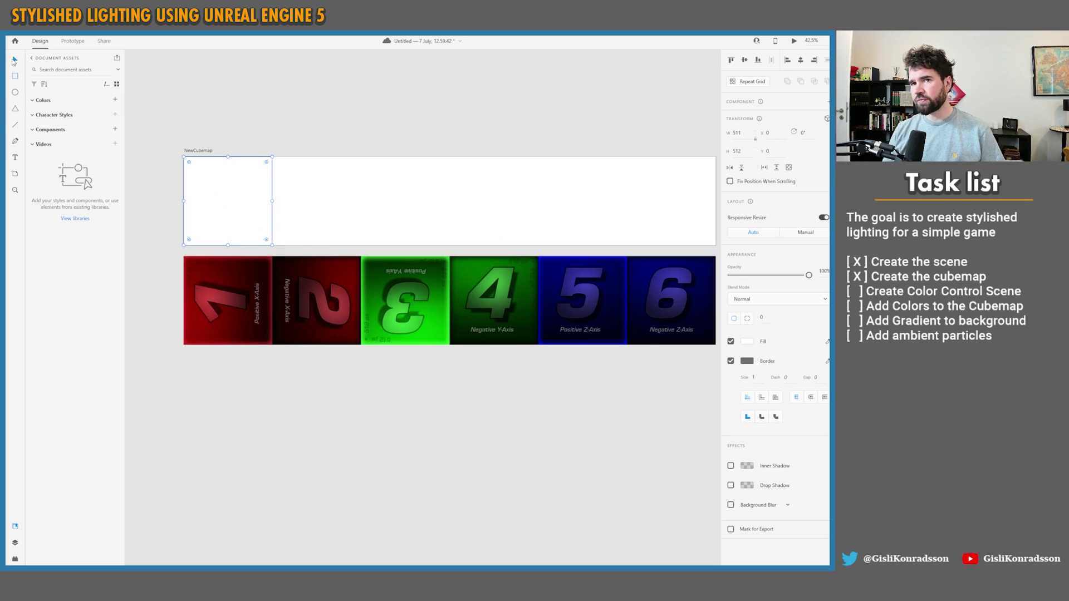
pyautogui.click(15, 61)
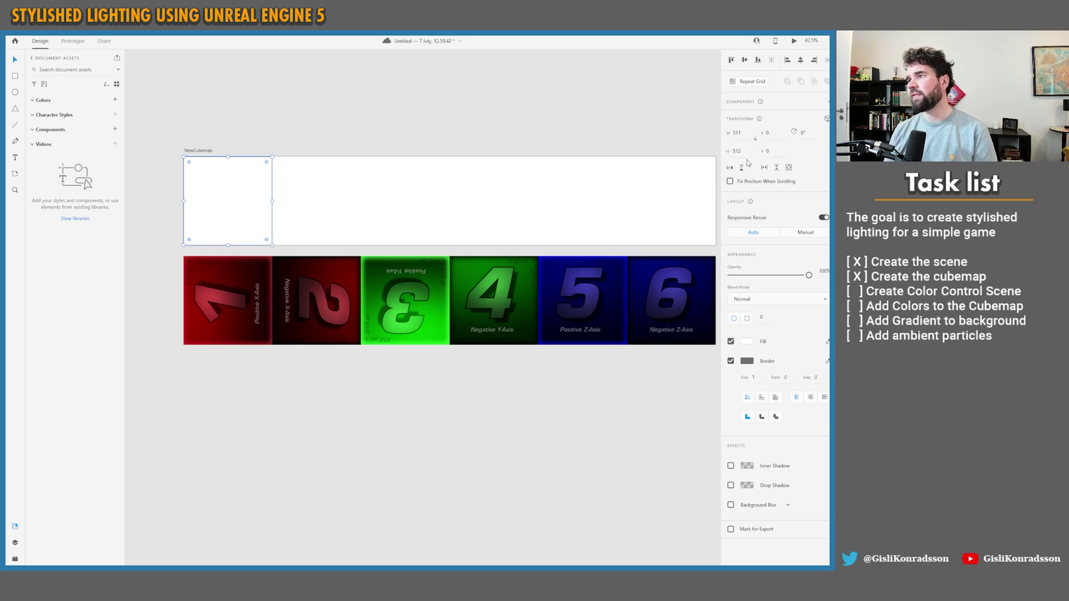
pyautogui.click(747, 135)
pyautogui.write('512')
pyautogui.press('Return')
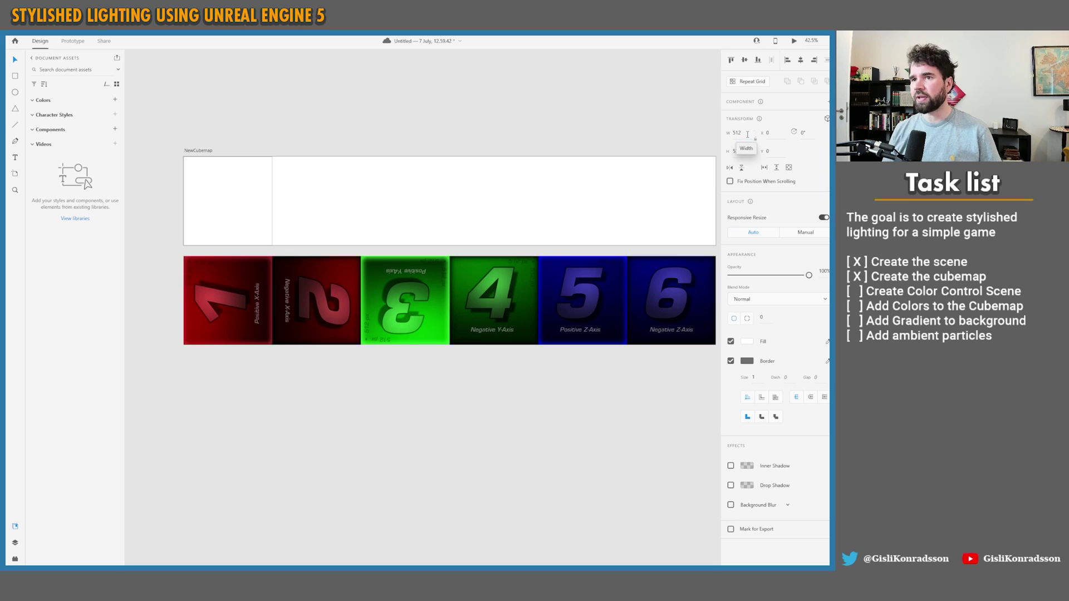
# Remove the border from the first square and fill it with bright red.
pyautogui.click(542, 127)
pyautogui.click(256, 195)
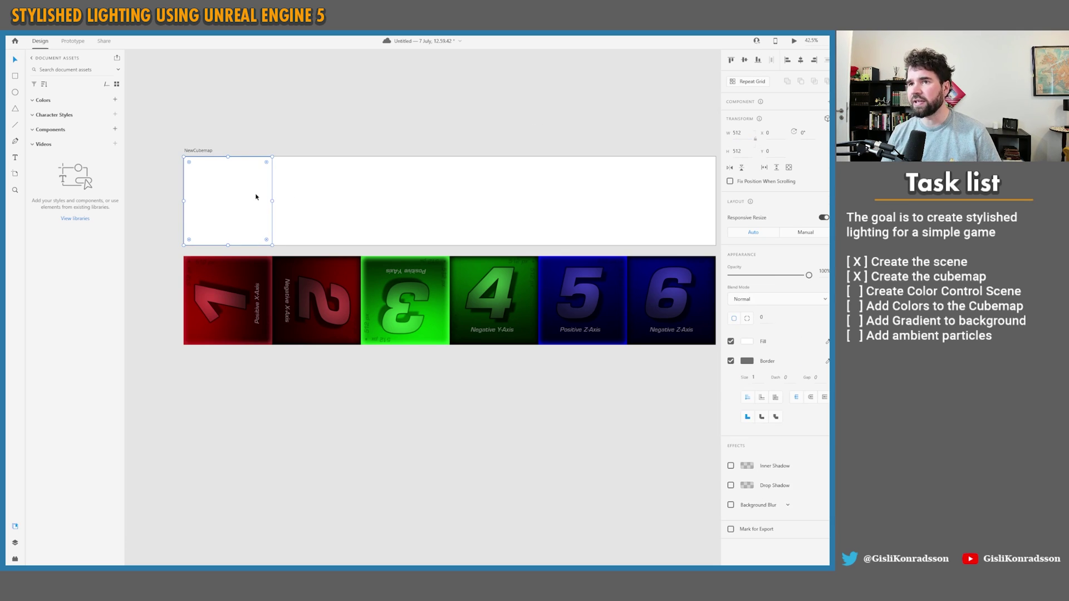
pyautogui.press('Escape')
pyautogui.click(251, 180)
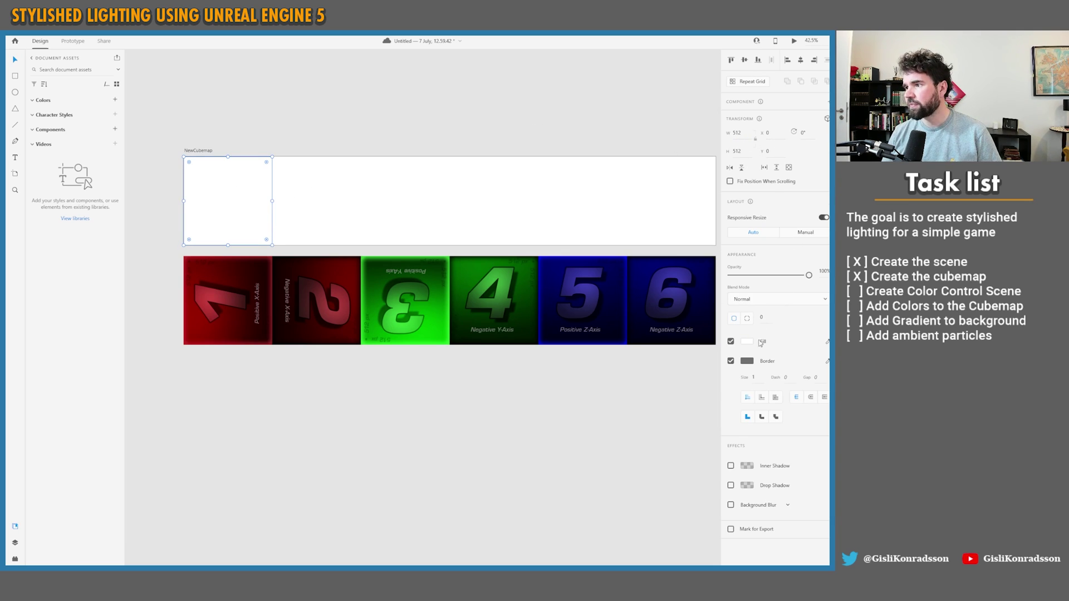
pyautogui.click(731, 362)
pyautogui.click(753, 345)
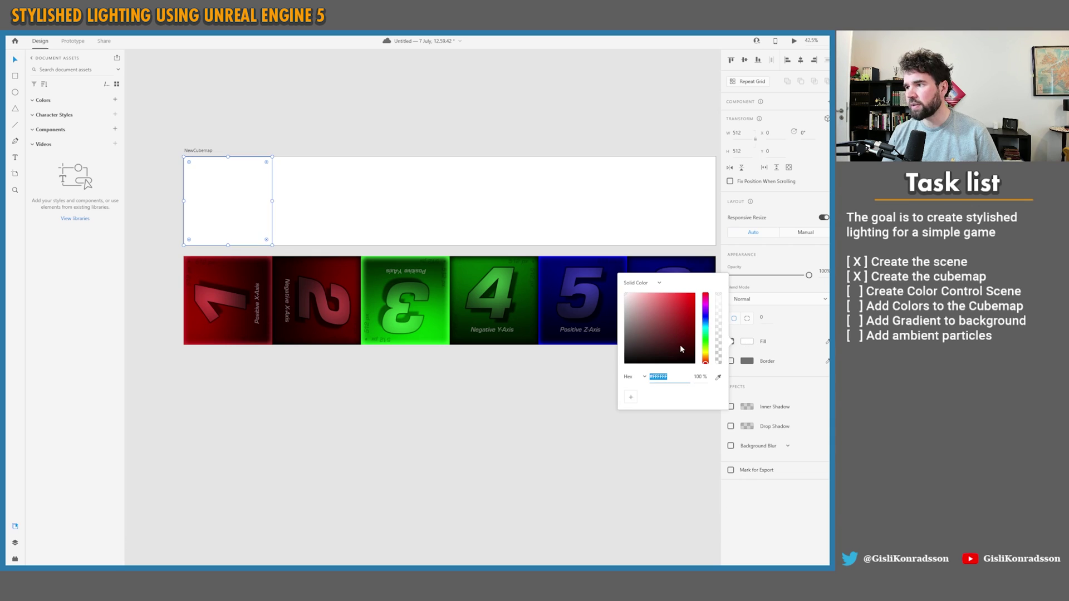
pyautogui.moveTo(680, 351); pyautogui.dragTo(700, 303)
pyautogui.click(613, 149)
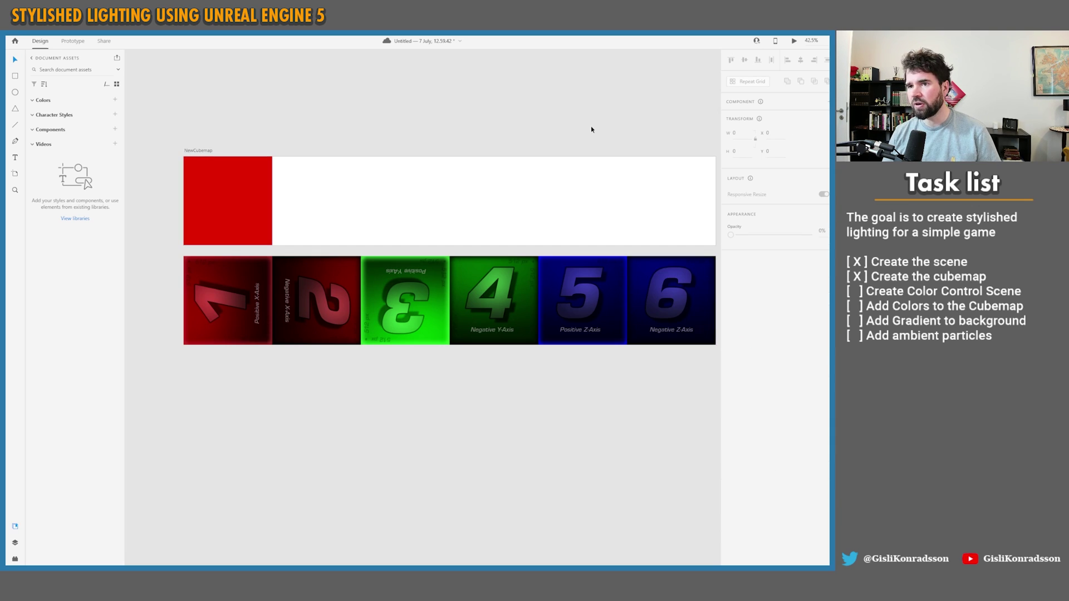
# Duplicate the red square into the second slot and fill the copy with dark red.
pyautogui.moveTo(243, 194); pyautogui.dragTo(298, 197)
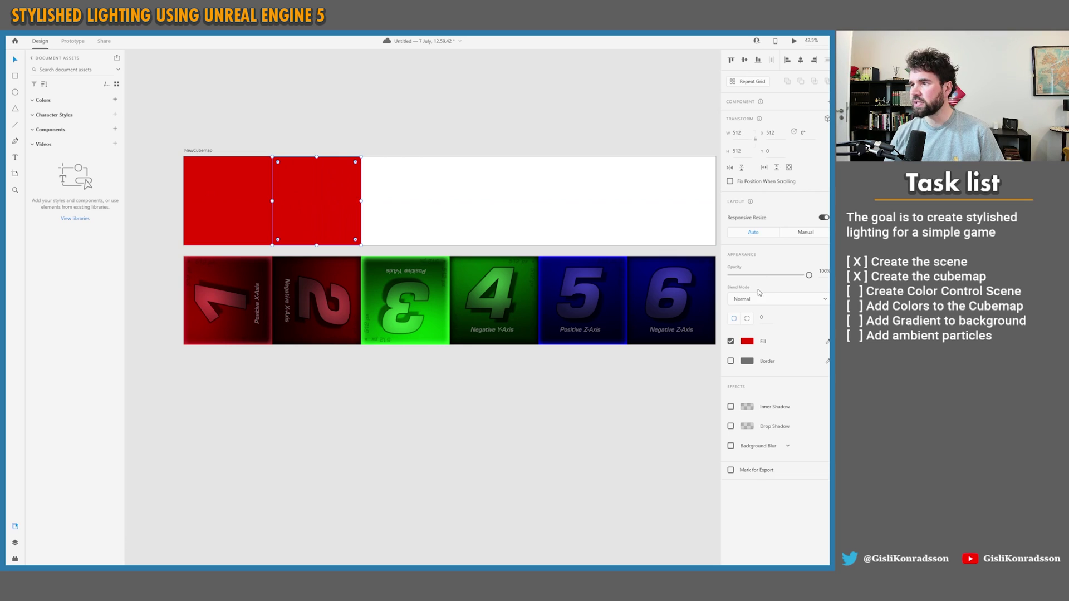
pyautogui.click(746, 342)
pyautogui.click(681, 320)
pyautogui.click(593, 122)
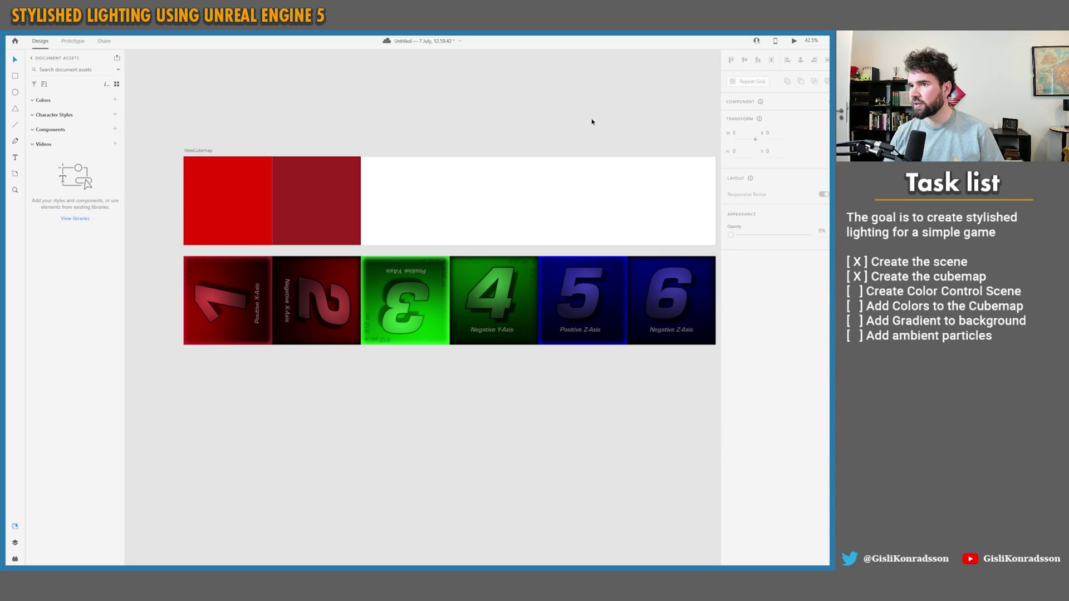
# Duplicate the dark red square into the third slot and fill the copy with teal green.
pyautogui.click(317, 200)
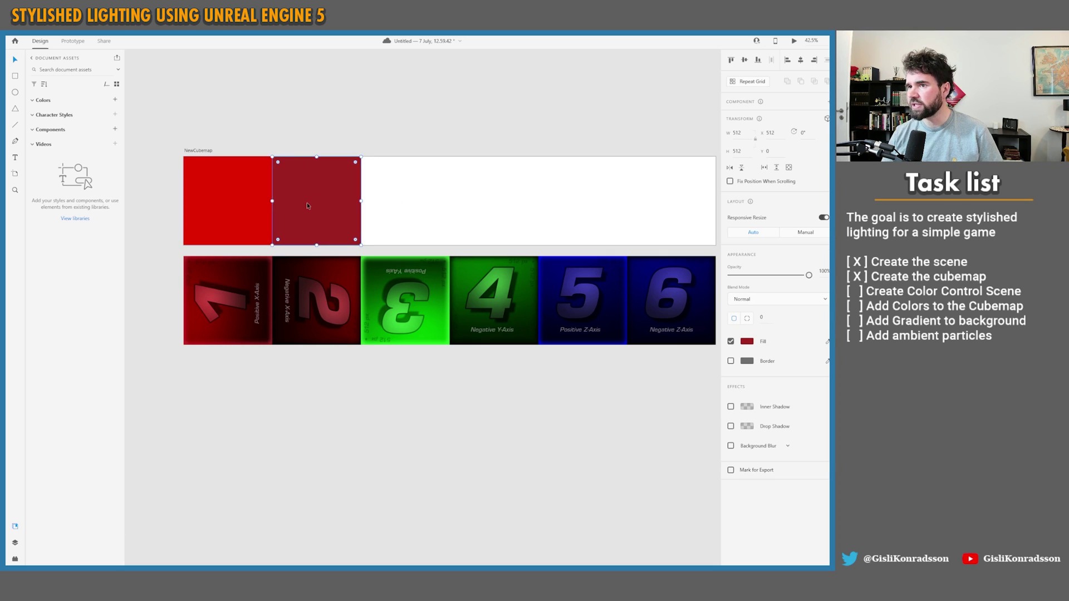
pyautogui.keyDown('alt'); pyautogui.moveTo(307, 205); pyautogui.dragTo(397, 207); pyautogui.keyUp('alt')
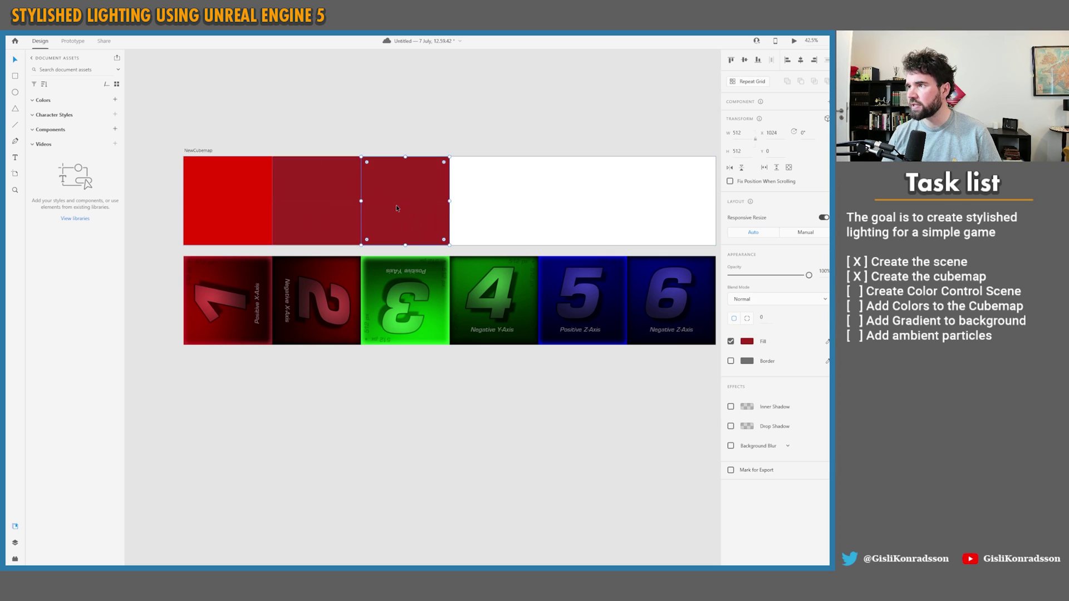
pyautogui.click(746, 341)
pyautogui.click(703, 336)
pyautogui.click(695, 330)
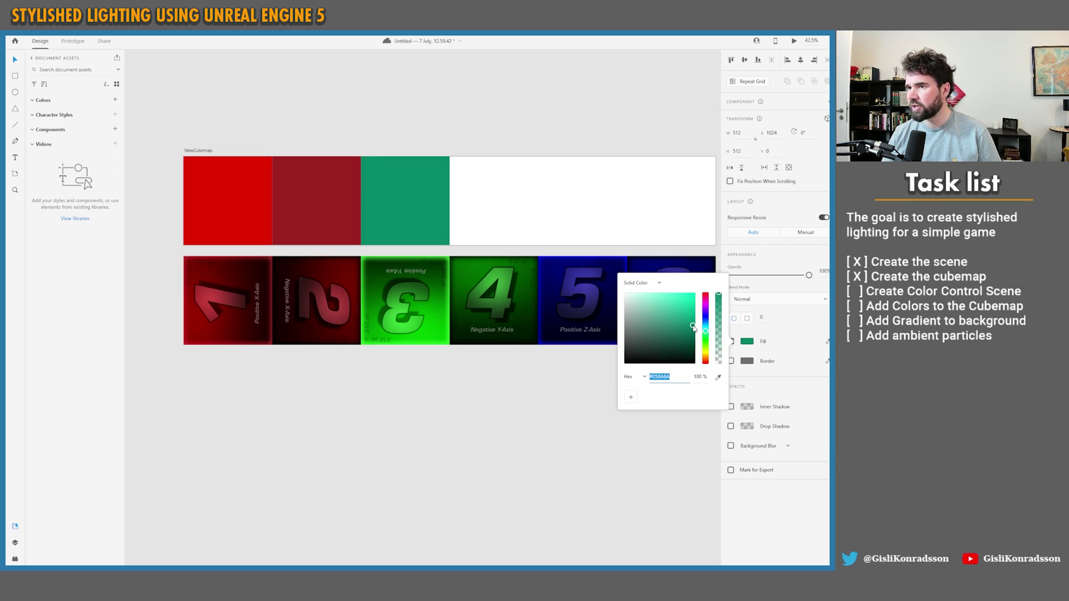
pyautogui.click(585, 137)
# Duplicate the teal square into the fourth slot and fill the copy with deep indigo blue.
pyautogui.click(429, 200)
pyautogui.keyDown('alt'); pyautogui.moveTo(416, 192); pyautogui.dragTo(505, 199); pyautogui.keyUp('alt')
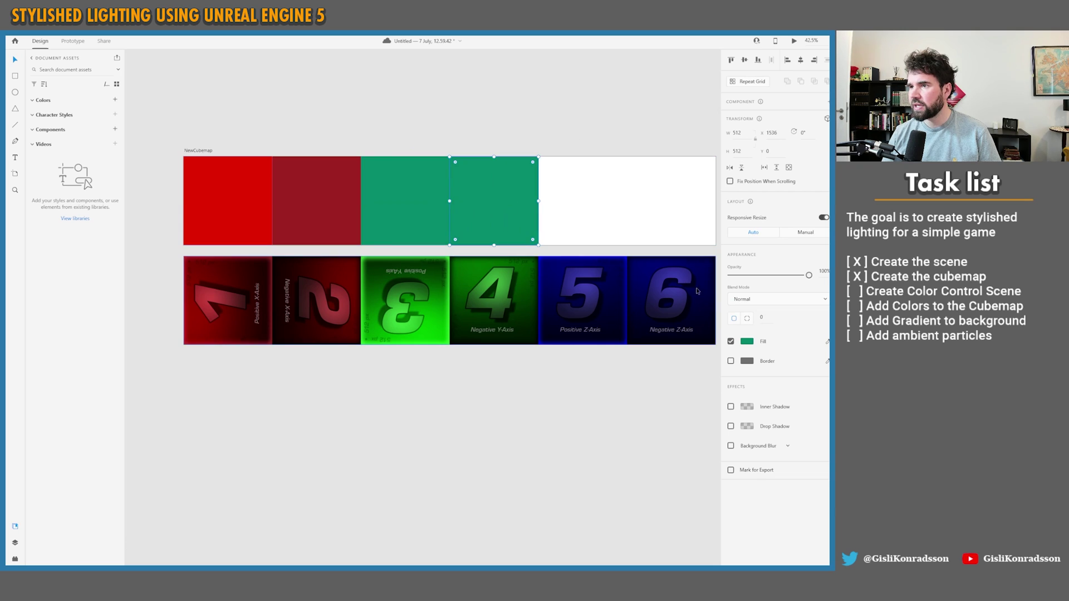
pyautogui.click(744, 344)
pyautogui.click(705, 315)
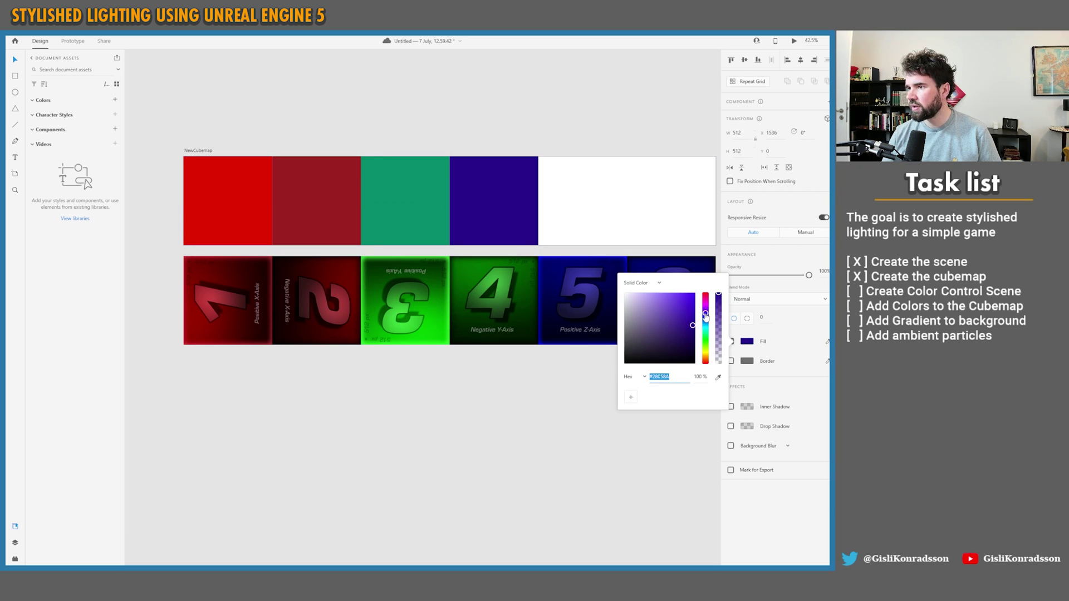
pyautogui.click(622, 150)
# Duplicate the indigo square into the fifth slot and fill the copy with magenta.
pyautogui.click(523, 203)
pyautogui.keyDown('alt'); pyautogui.moveTo(501, 206); pyautogui.dragTo(579, 210); pyautogui.keyUp('alt')
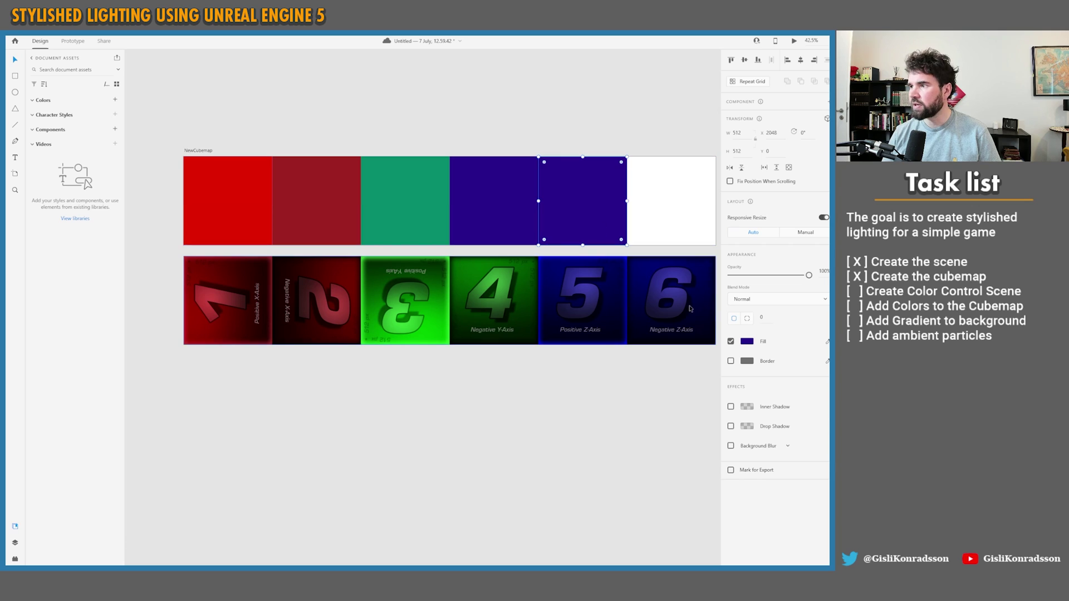
pyautogui.click(746, 341)
pyautogui.click(705, 302)
pyautogui.moveTo(684, 313); pyautogui.dragTo(682, 304)
pyautogui.click(619, 154)
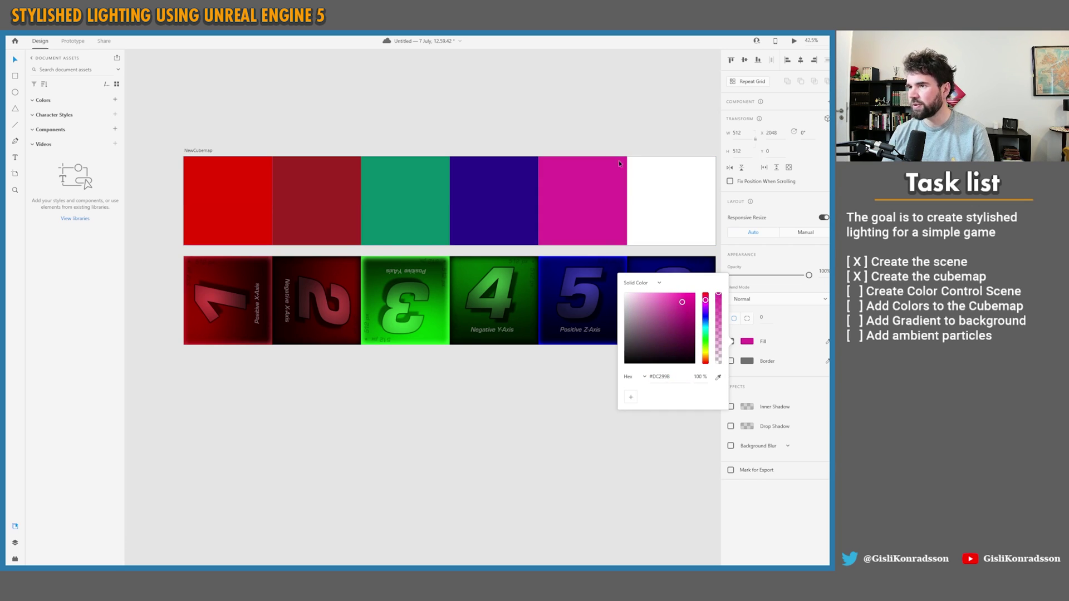
# Duplicate the magenta square into the sixth slot and fill the copy with dark green.
pyautogui.click(602, 181)
pyautogui.keyDown('alt'); pyautogui.moveTo(601, 182); pyautogui.dragTo(663, 204); pyautogui.keyUp('alt')
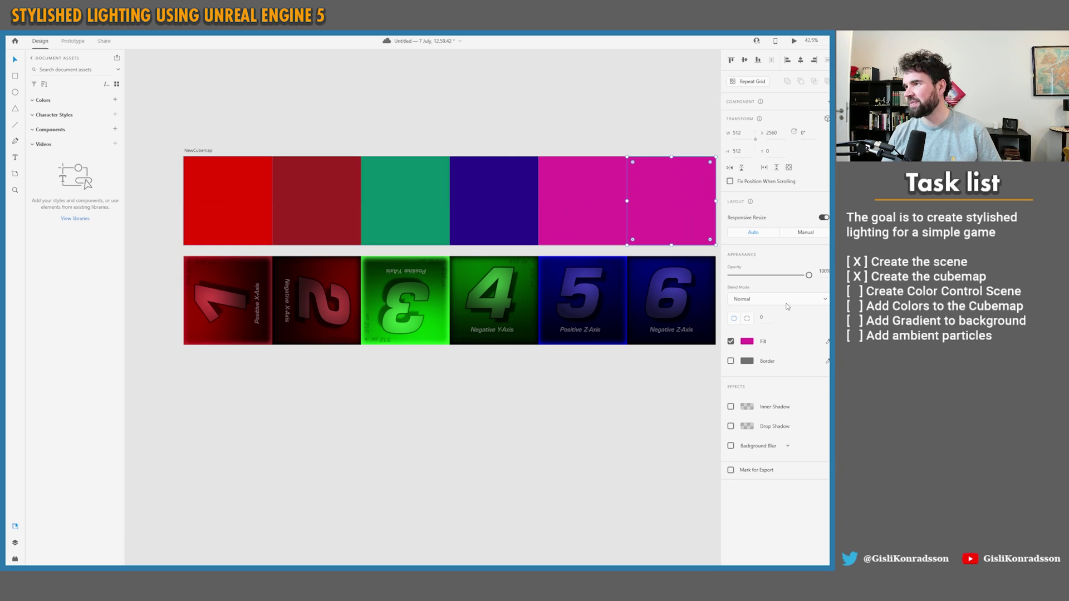
pyautogui.click(751, 343)
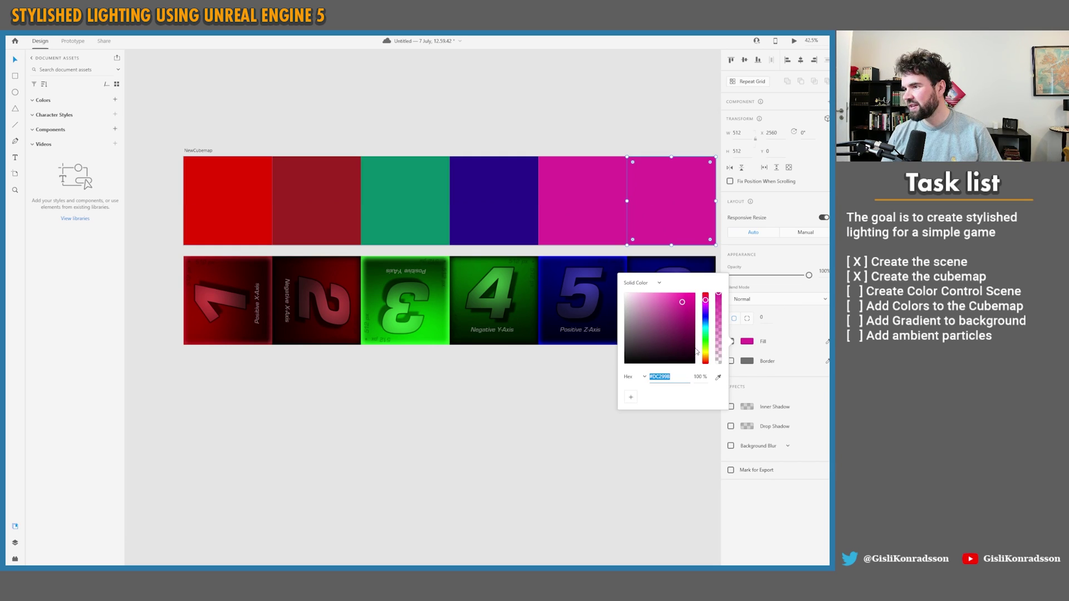
pyautogui.click(704, 338)
pyautogui.click(685, 337)
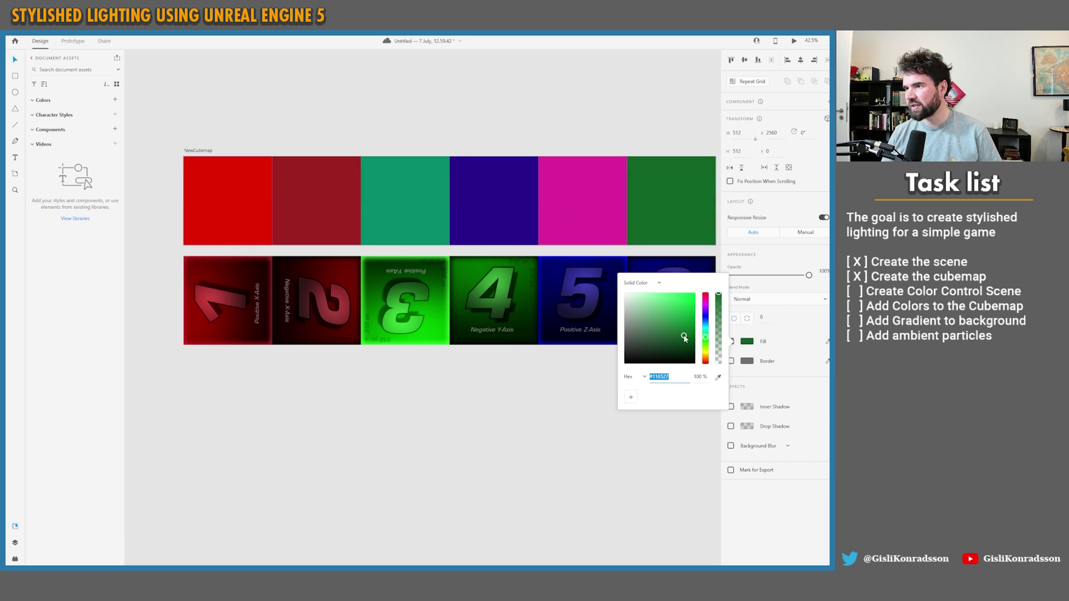
pyautogui.click(643, 154)
pyautogui.hscroll(1, 625, 151)
pyautogui.hotkey('ctrl', 's')
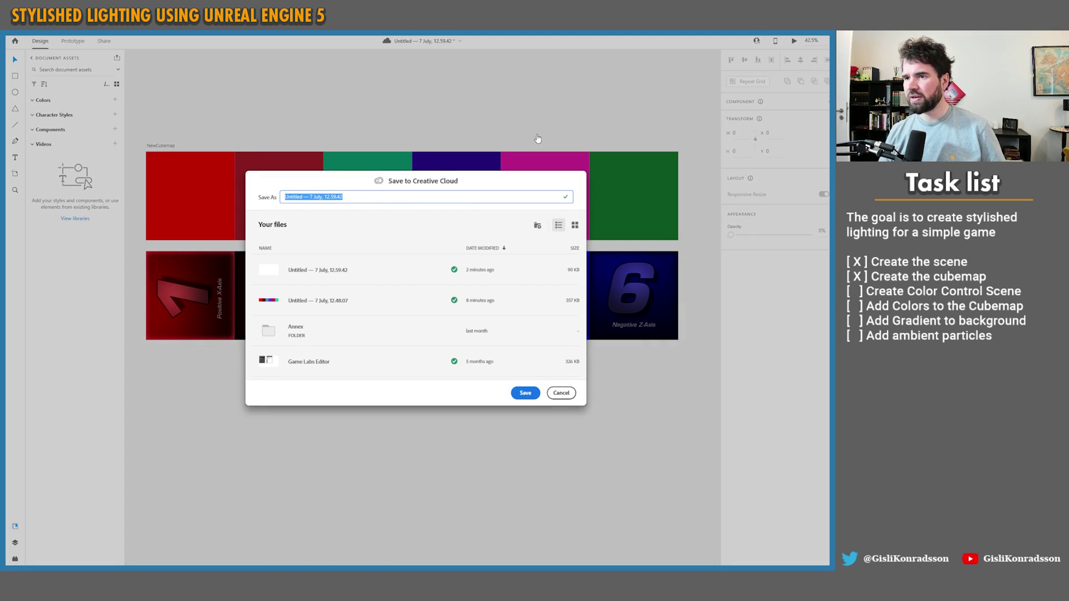
pyautogui.press('Escape')
# Mark the NewCubemap artboard for export.
pyautogui.keyDown('ctrl'); pyautogui.scroll(-3, 505, 117); pyautogui.keyUp('ctrl')
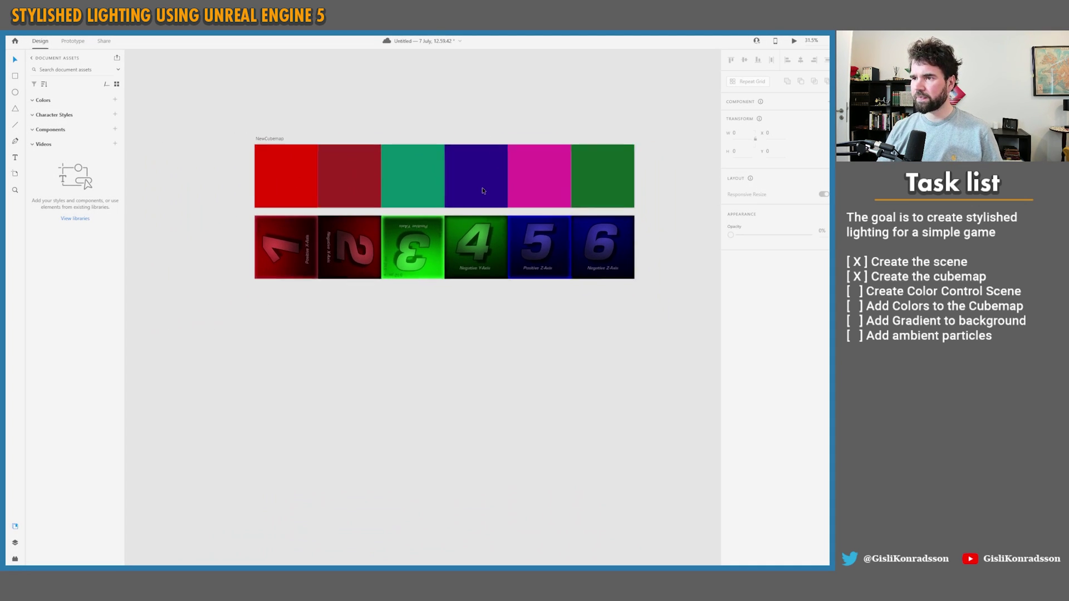
pyautogui.keyDown('ctrl'); pyautogui.scroll(1, 482, 191); pyautogui.keyUp('ctrl')
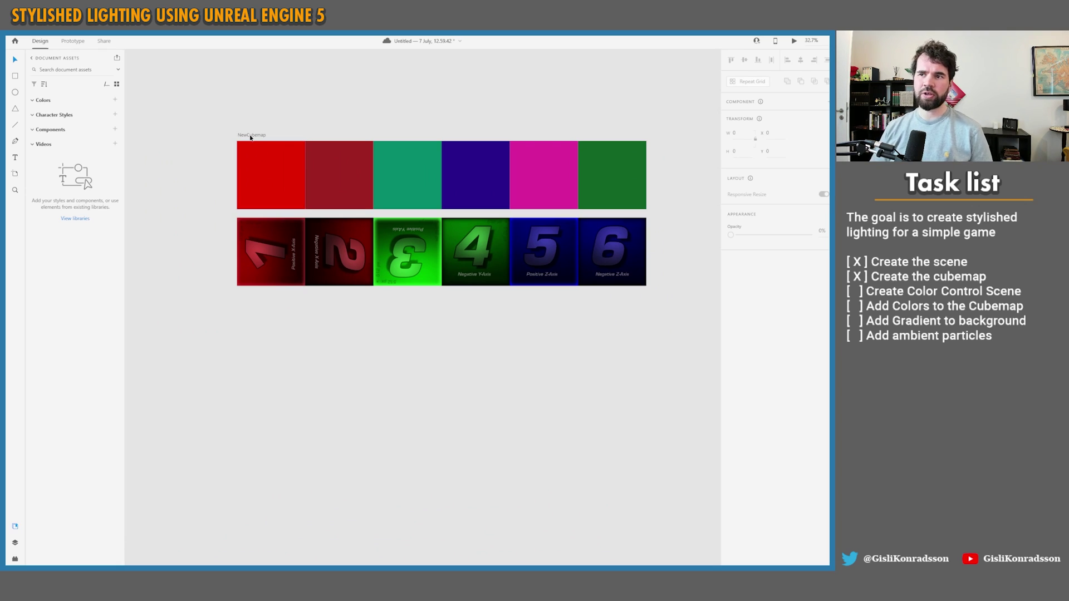
pyautogui.scroll(3, 367, 125)
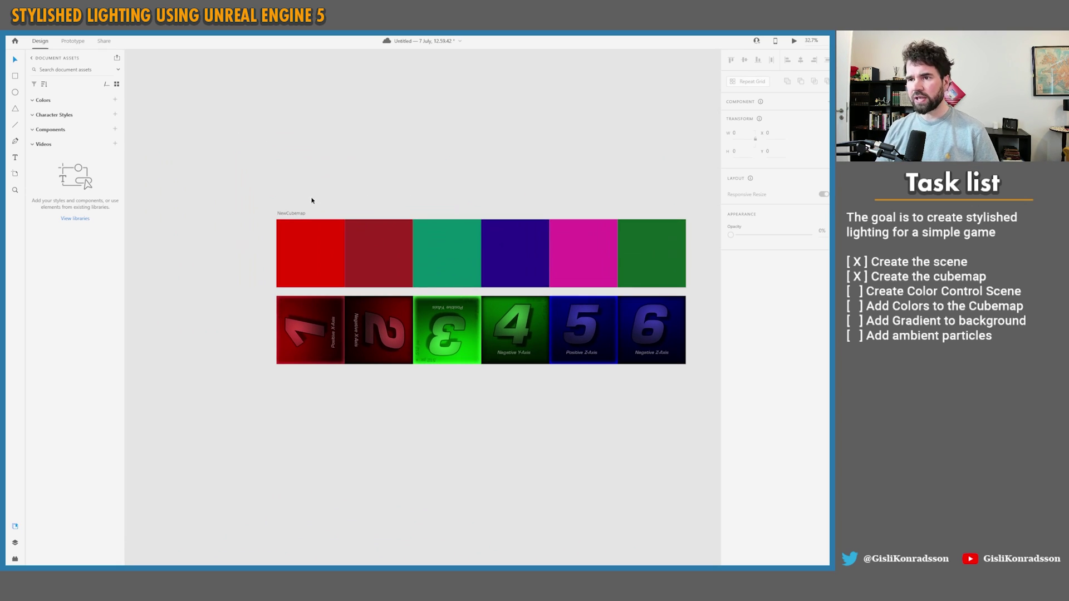
pyautogui.click(293, 214)
pyautogui.rightClick(295, 215)
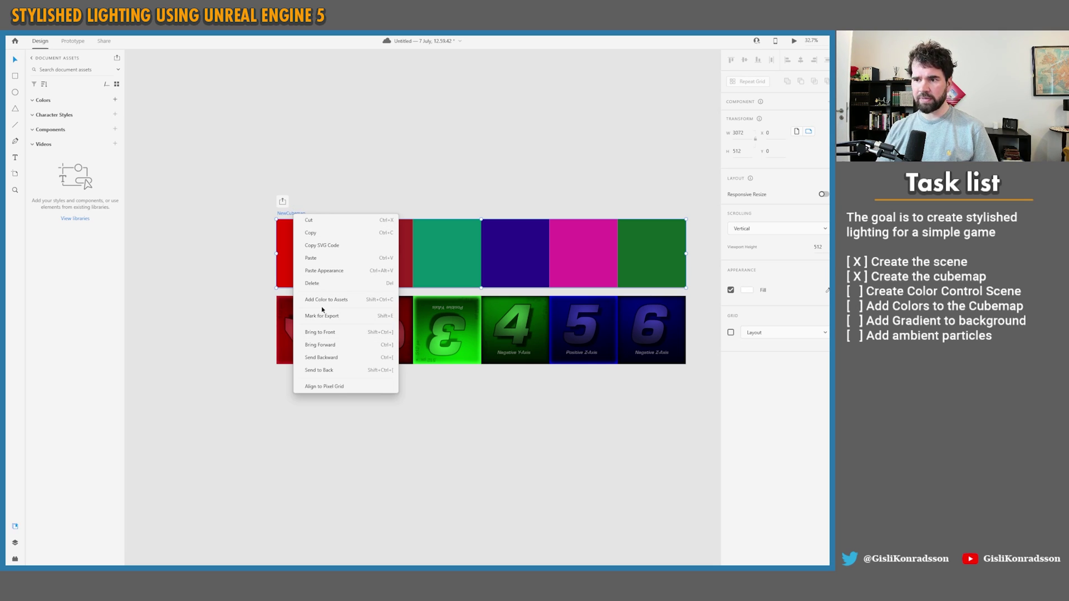
pyautogui.click(287, 231)
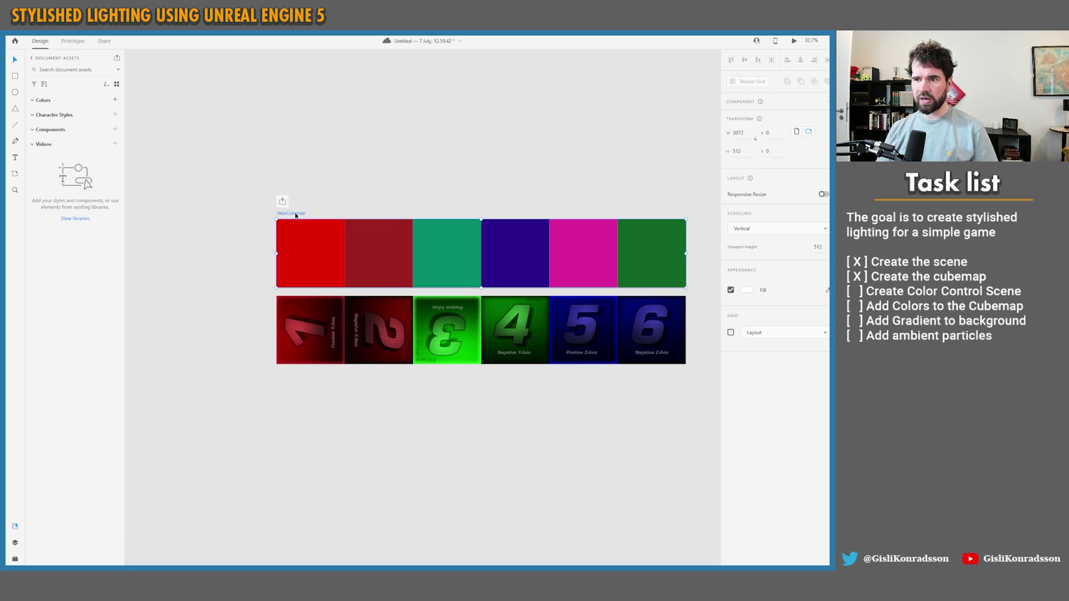
pyautogui.rightClick(296, 214)
pyautogui.click(337, 315)
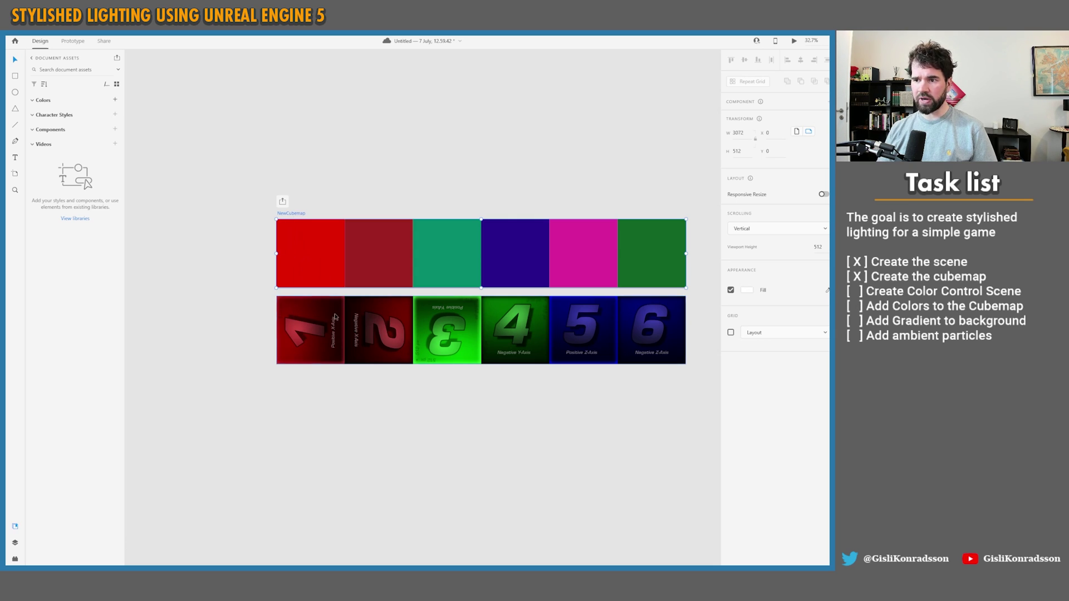
# Batch-export the marked NewCubemap artboard as a 1x PNG into a new Desktop folder named cubemaps.
pyautogui.click(212, 256)
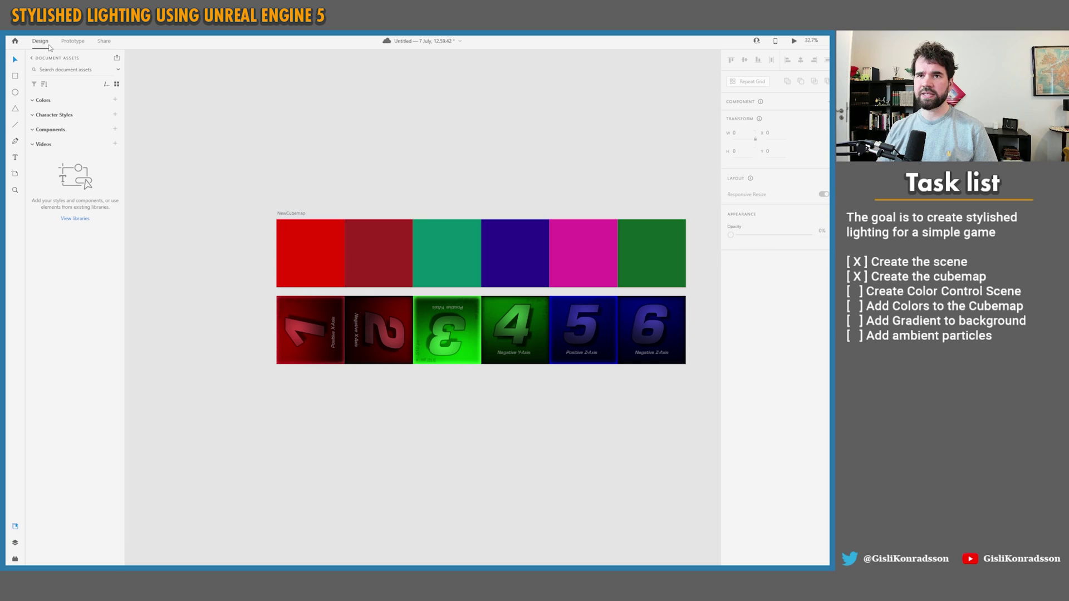
pyautogui.click(34, 32)
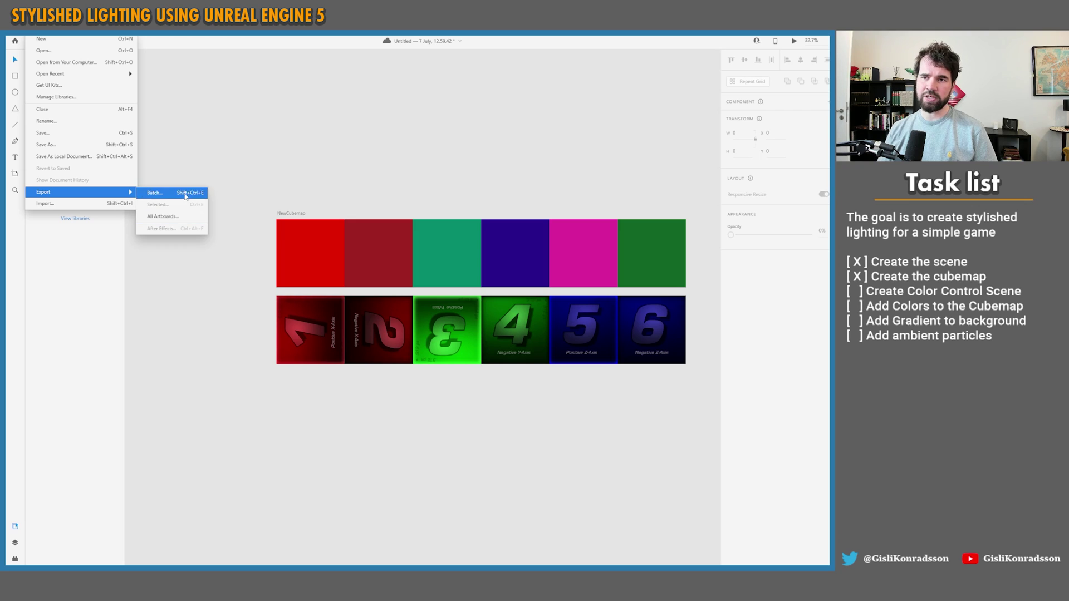
pyautogui.click(153, 192)
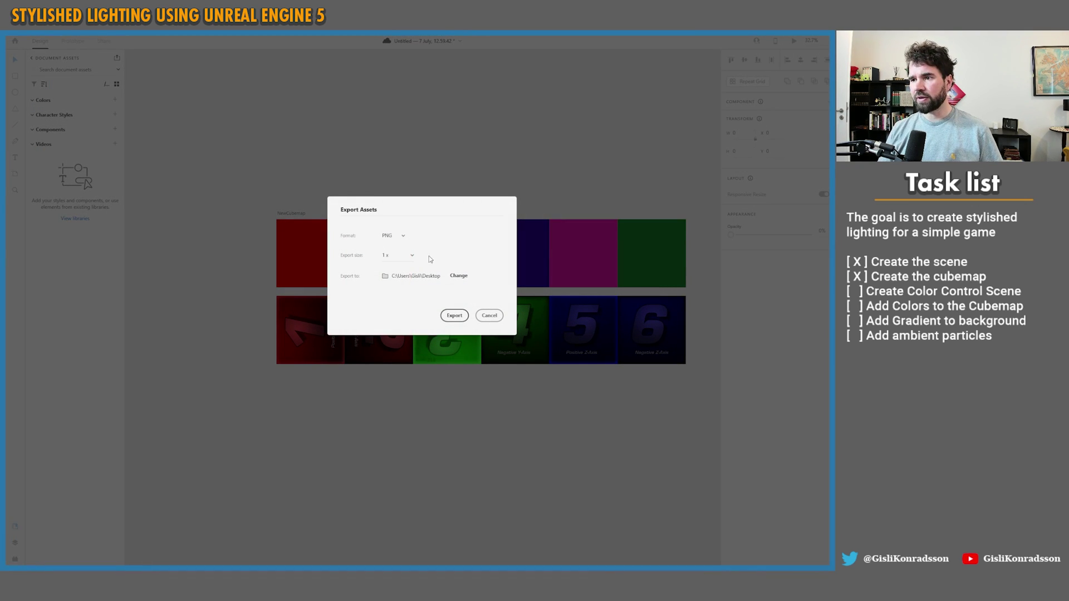
pyautogui.click(459, 276)
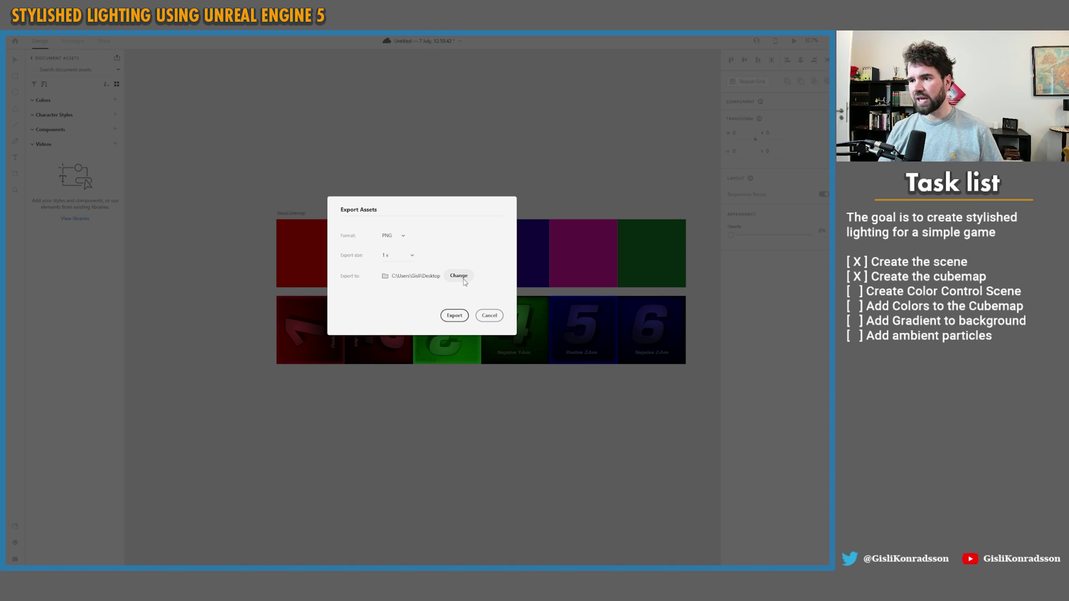
pyautogui.rightClick(211, 158)
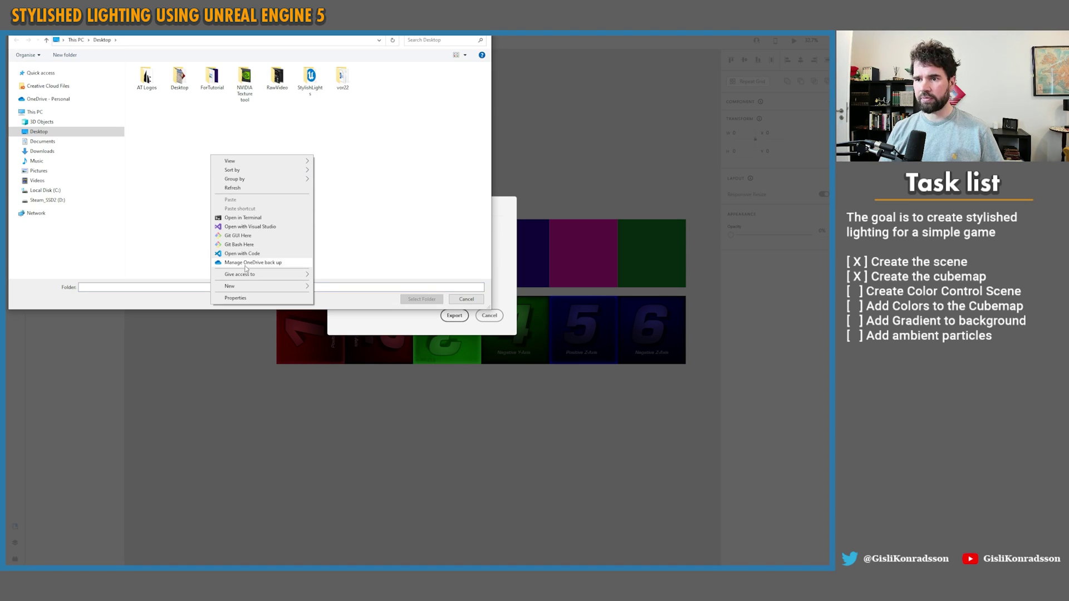
pyautogui.moveTo(249, 287)
pyautogui.click(327, 286)
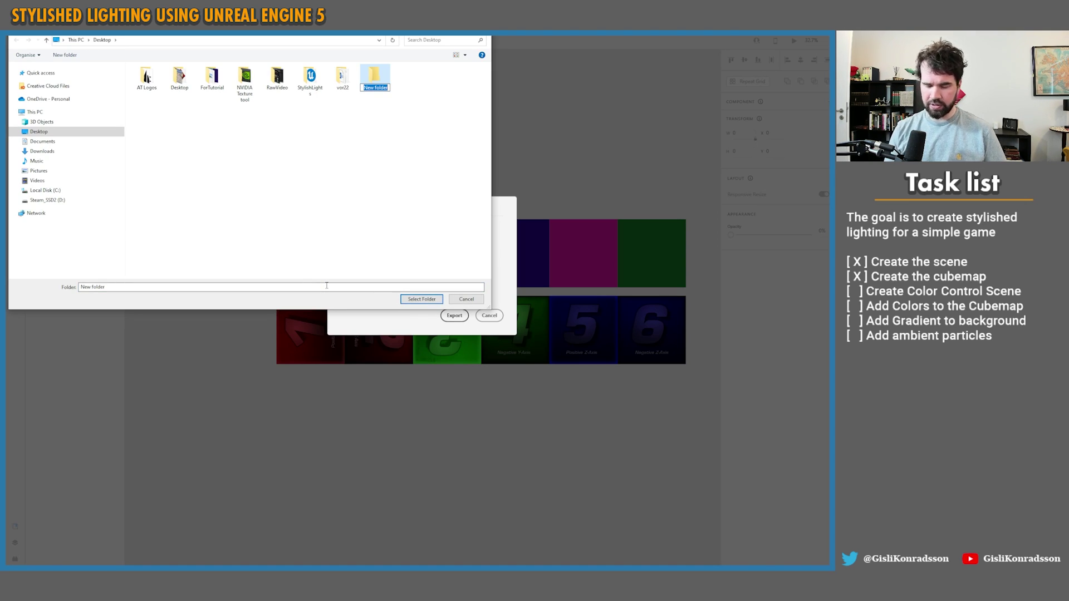
pyautogui.write('cubemaps')
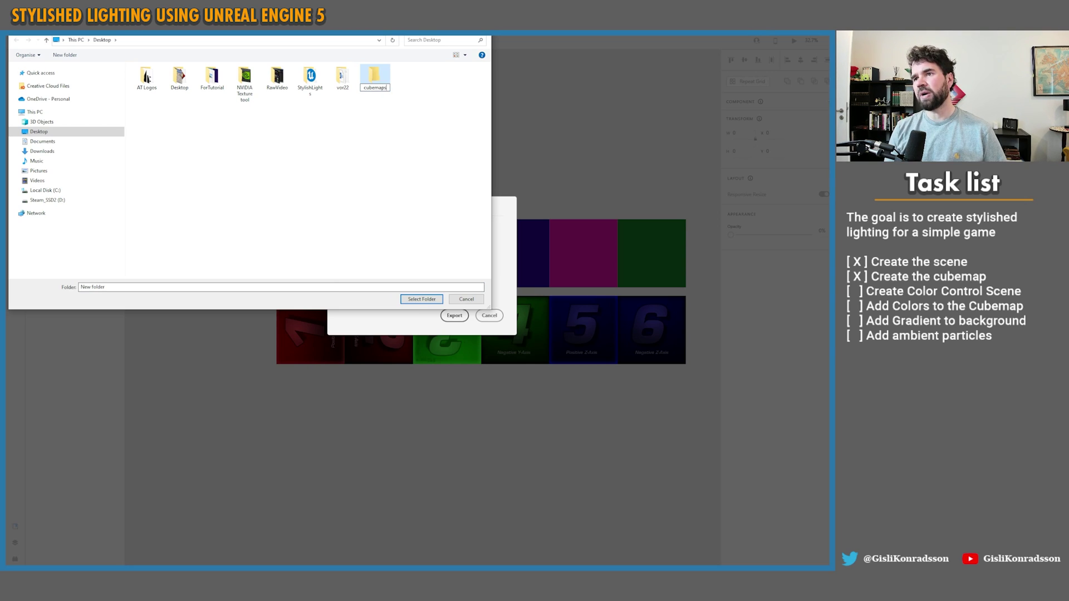
pyautogui.press('Return')
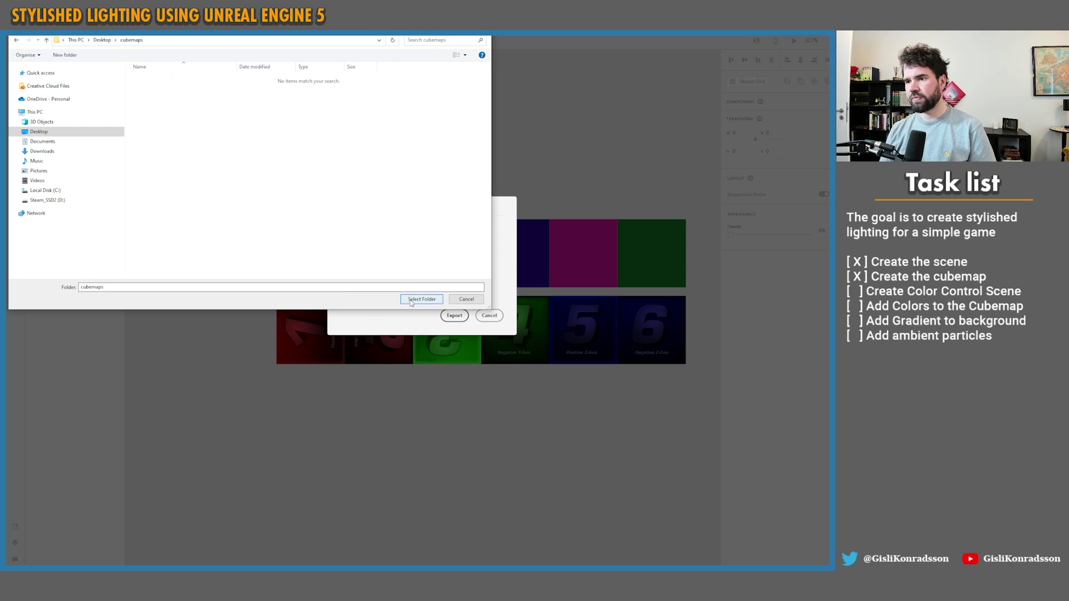
pyautogui.click(422, 299)
pyautogui.click(454, 315)
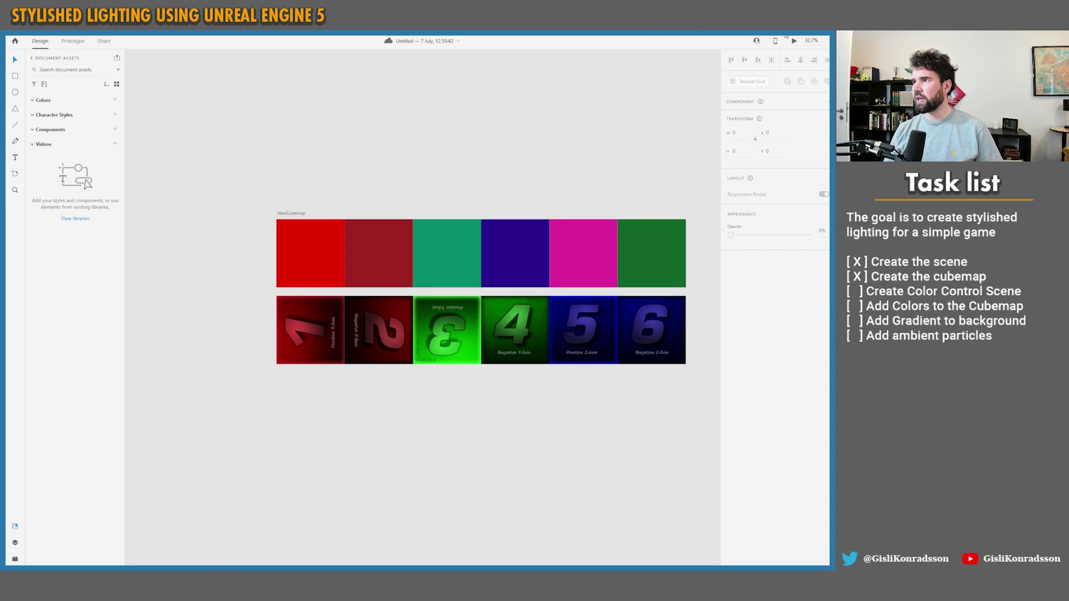
# Clear the covering windows from the desktop and open the cubemaps folder, placing it beside the NVIDIA Texture Tools Exporter.
pyautogui.click(786, 34)
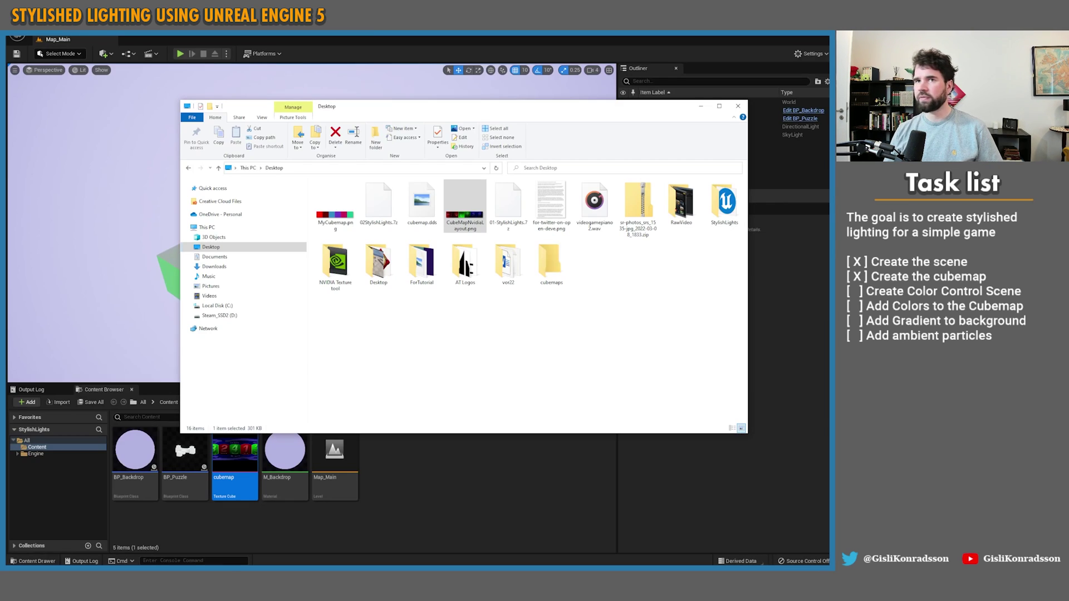
pyautogui.click(702, 106)
pyautogui.click(795, 37)
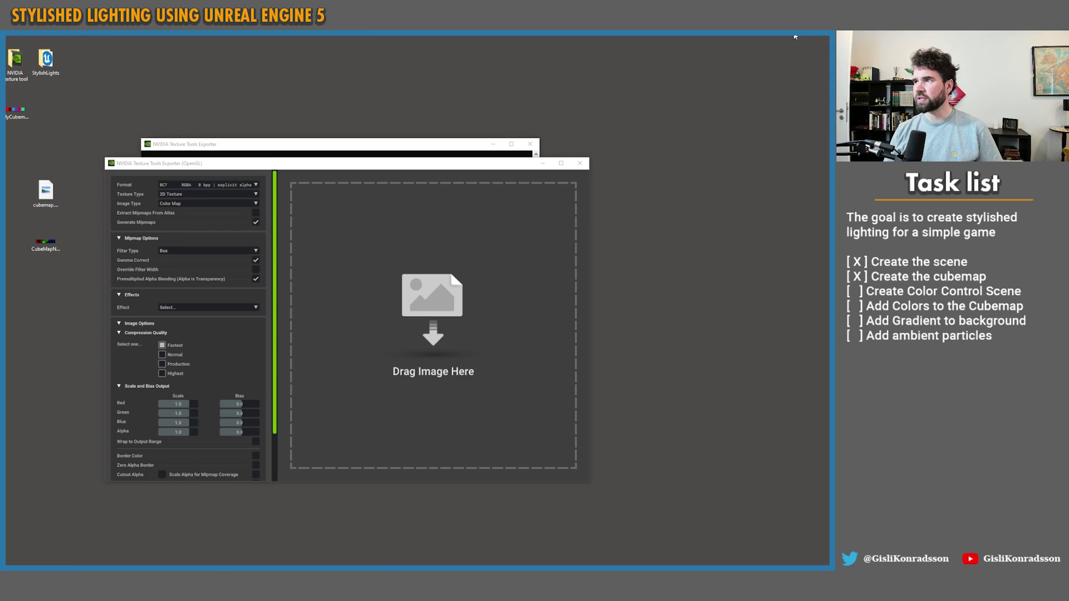
pyautogui.moveTo(449, 163); pyautogui.dragTo(559, 154)
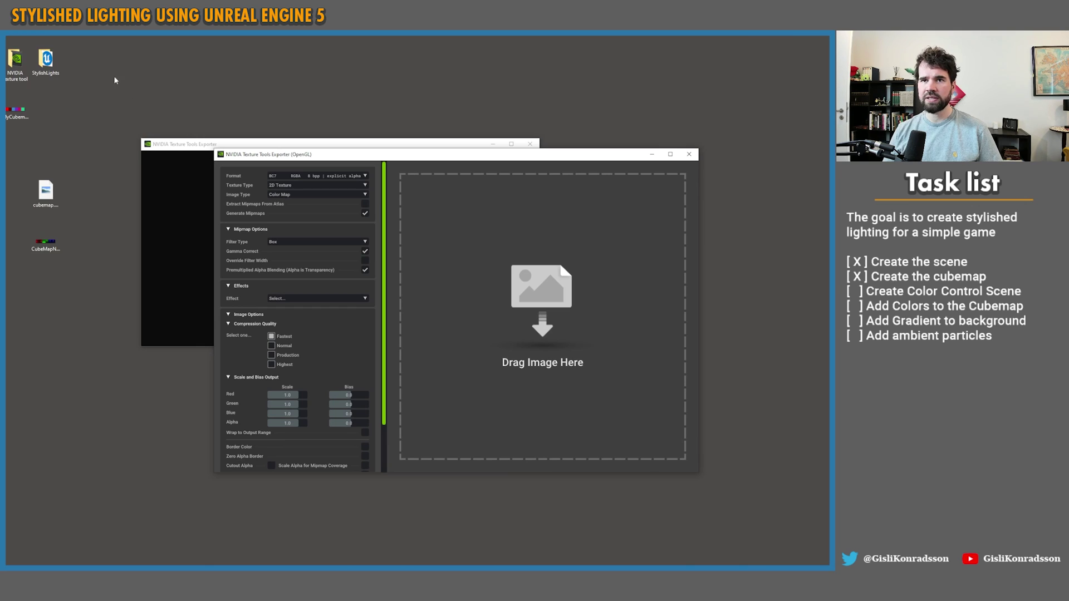
pyautogui.moveTo(77, 17); pyautogui.dragTo(80, 145)
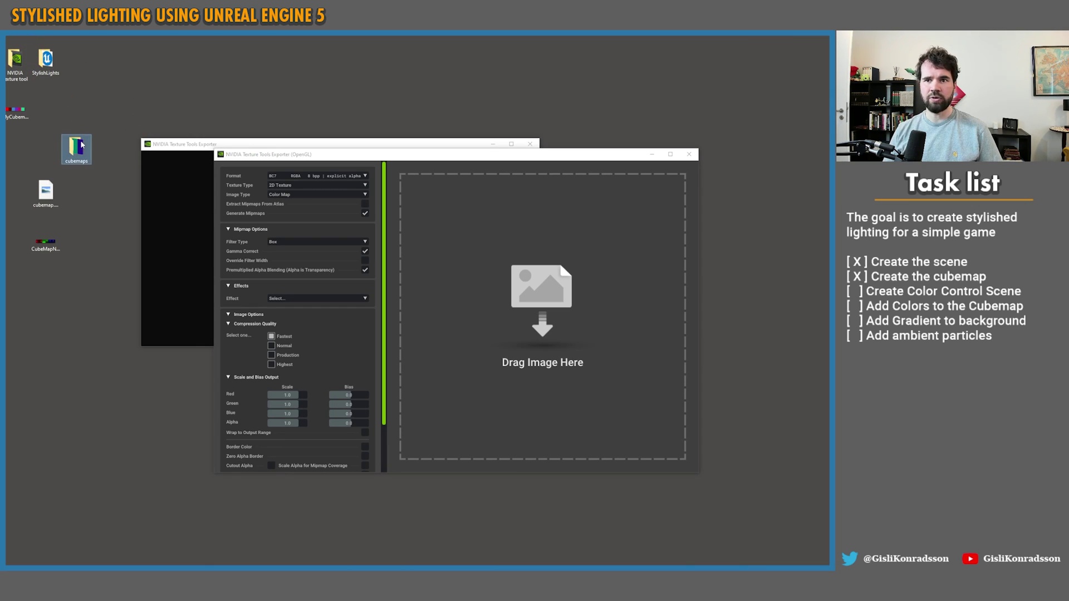
pyautogui.doubleClick(80, 144)
pyautogui.click(349, 234)
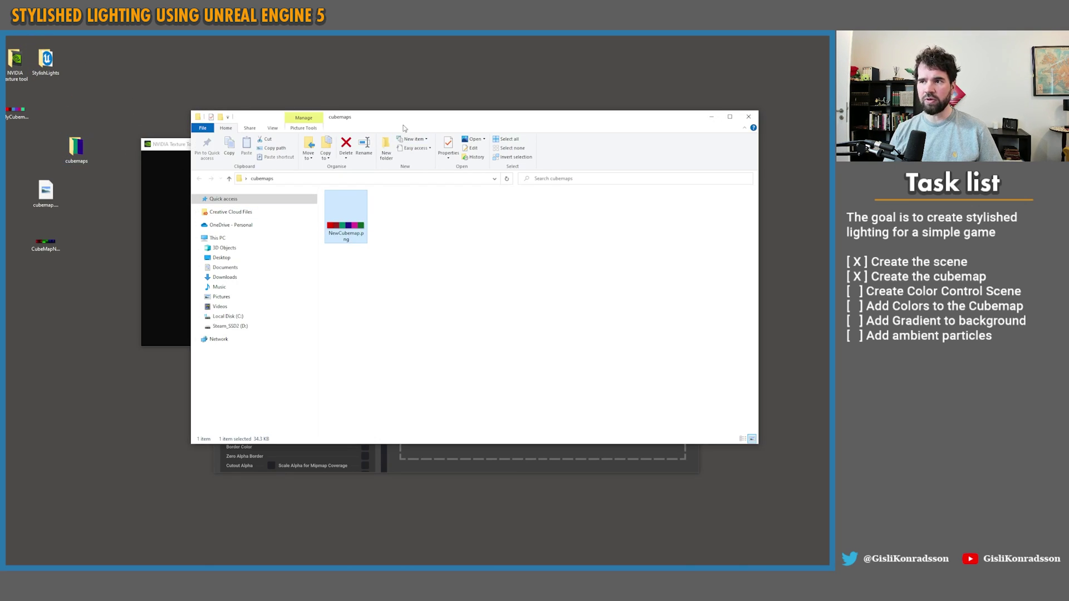
pyautogui.moveTo(405, 128); pyautogui.dragTo(248, 67)
# Load NewCubemap.png from the cubemaps folder into the NVIDIA Texture Tools Exporter.
pyautogui.click(610, 294)
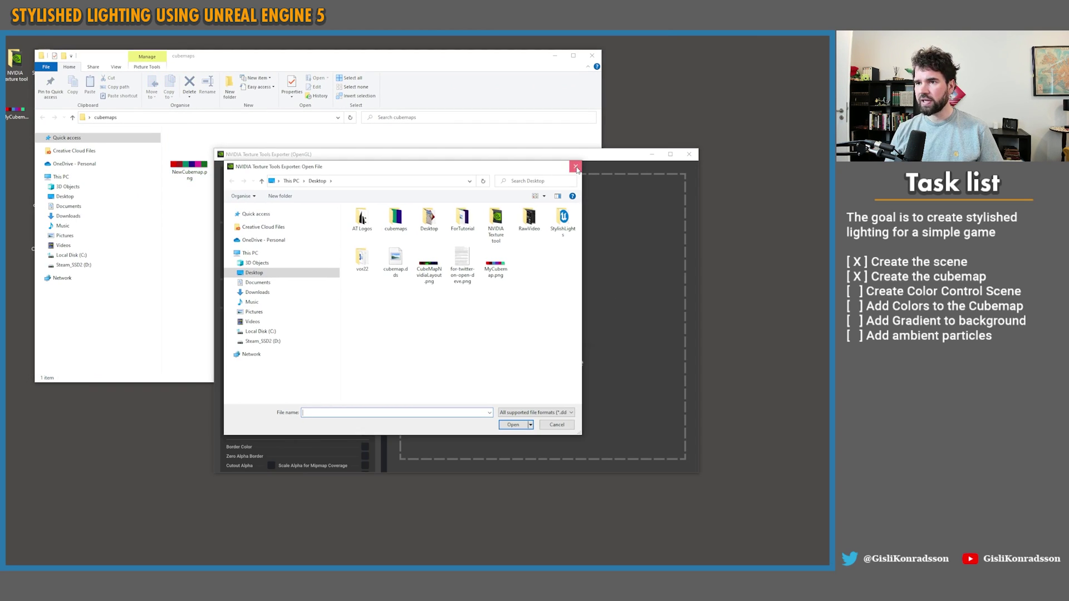
pyautogui.click(569, 166)
pyautogui.moveTo(344, 158); pyautogui.dragTo(430, 171)
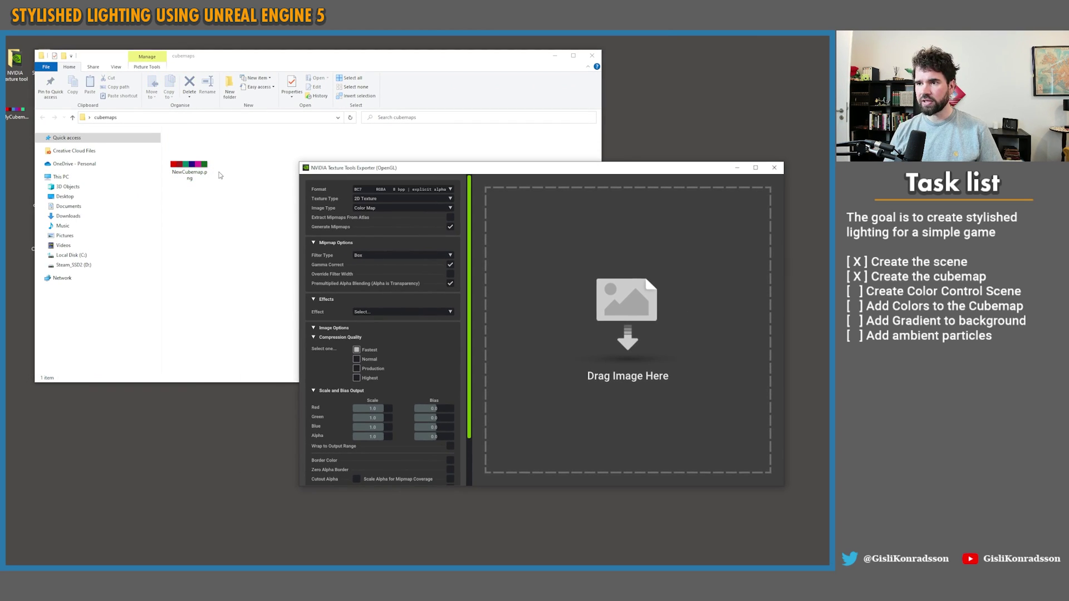
pyautogui.moveTo(189, 165); pyautogui.dragTo(598, 266)
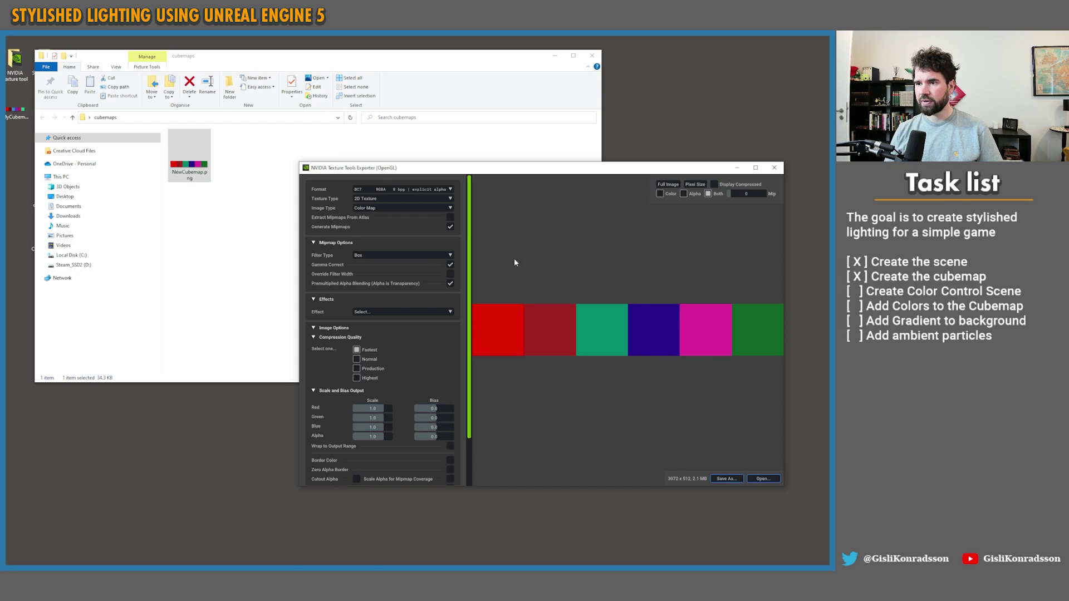
# Set the texture type to Cube Map and the format to 8.8.8.8 BGRX, 32 bpp, no alpha.
pyautogui.click(383, 199)
pyautogui.click(376, 218)
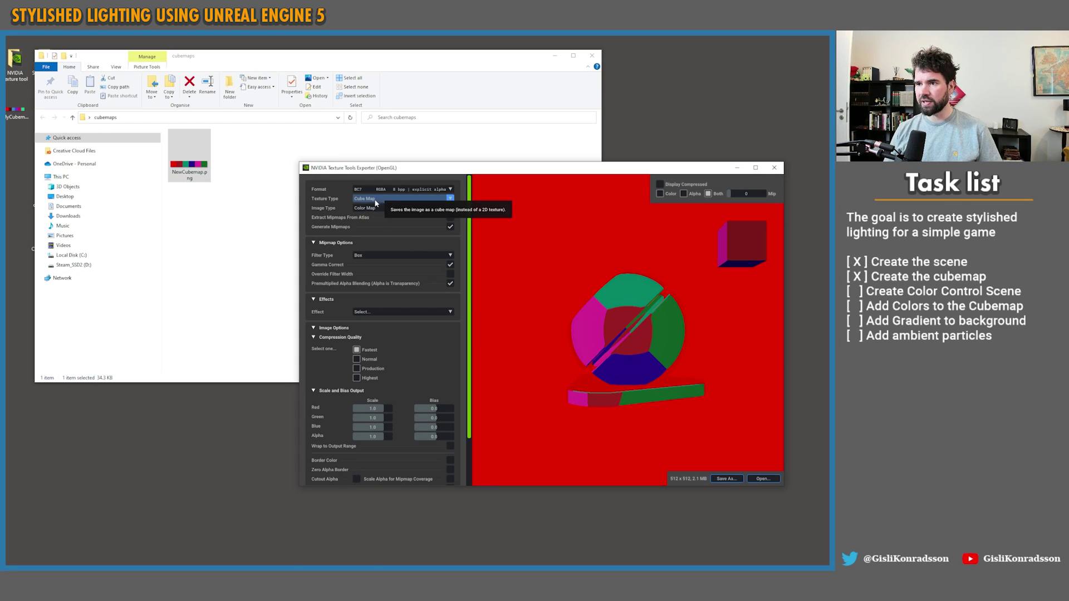
pyautogui.click(362, 190)
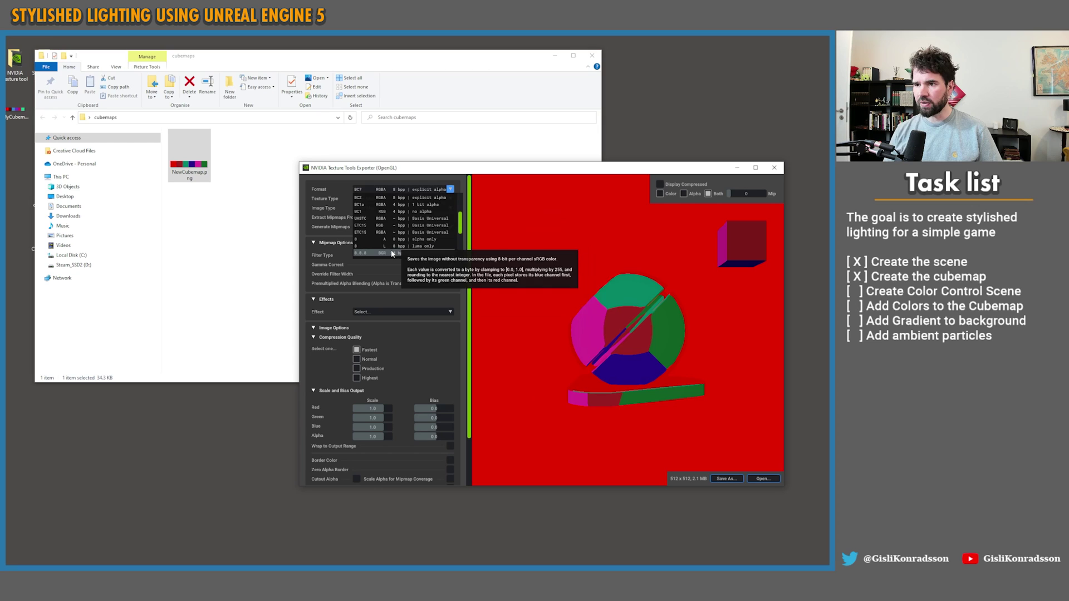
pyautogui.scroll(-1, 392, 254)
pyautogui.click(392, 254)
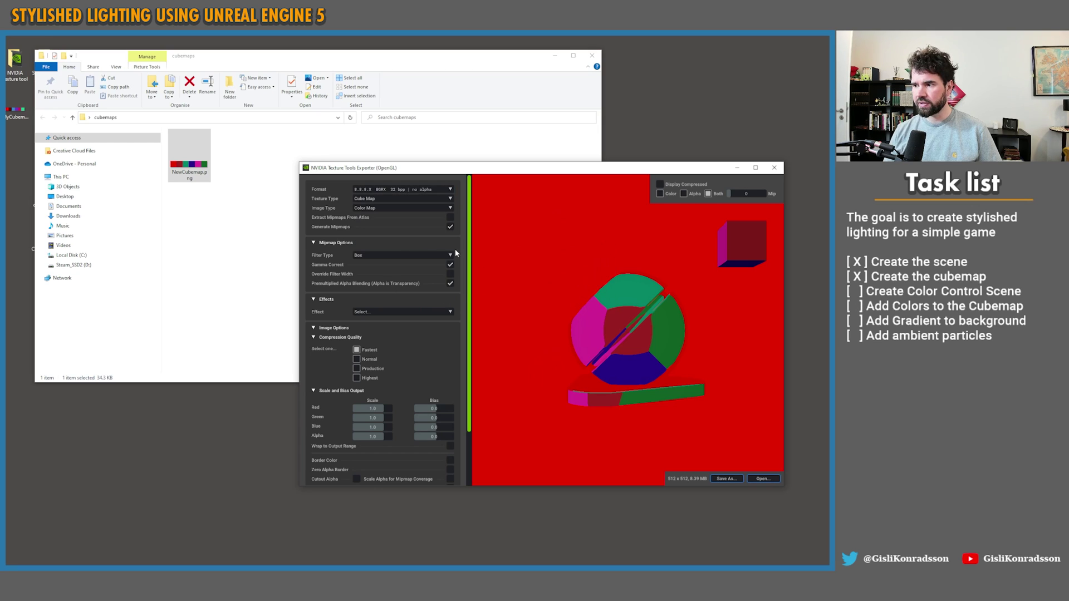
# Save the cube map texture as exported_cubemap.dds in the cubemaps folder on the Desktop.
pyautogui.moveTo(557, 278); pyautogui.dragTo(686, 318)
pyautogui.moveTo(622, 267); pyautogui.dragTo(733, 362)
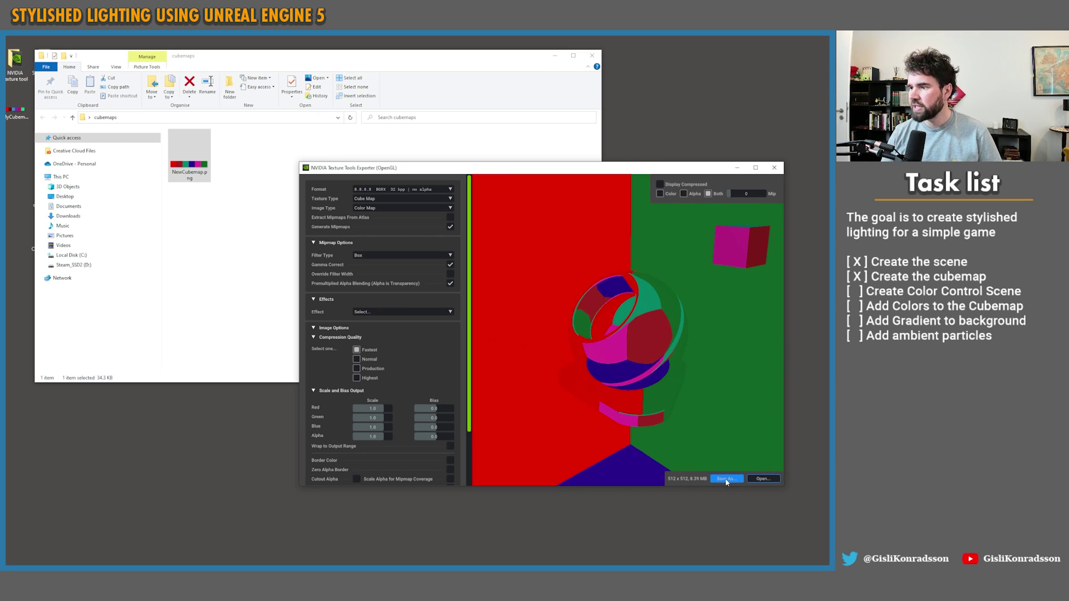
pyautogui.click(726, 480)
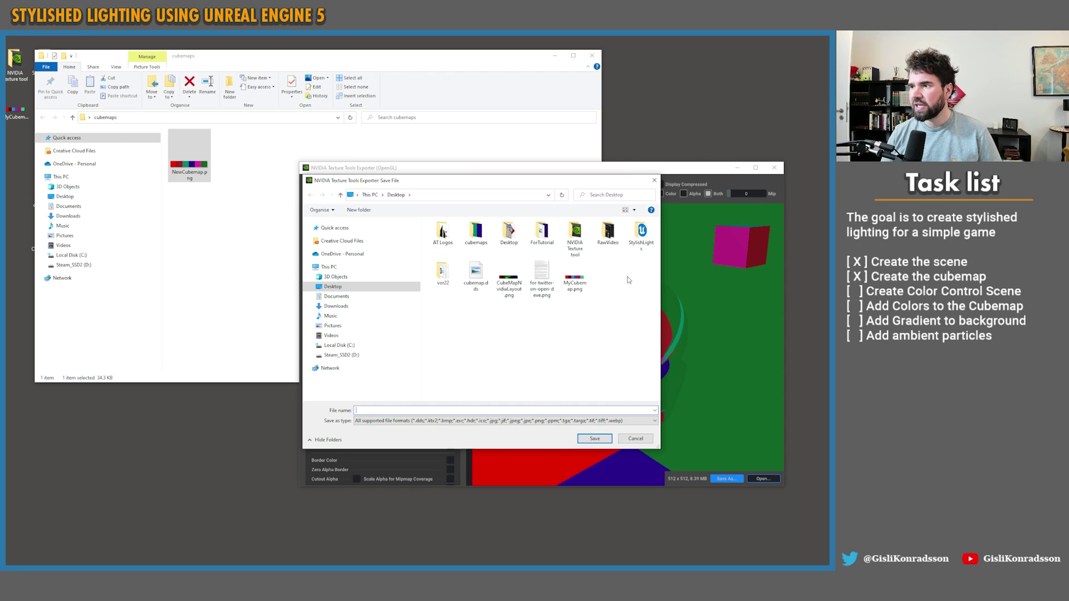
pyautogui.click(477, 244)
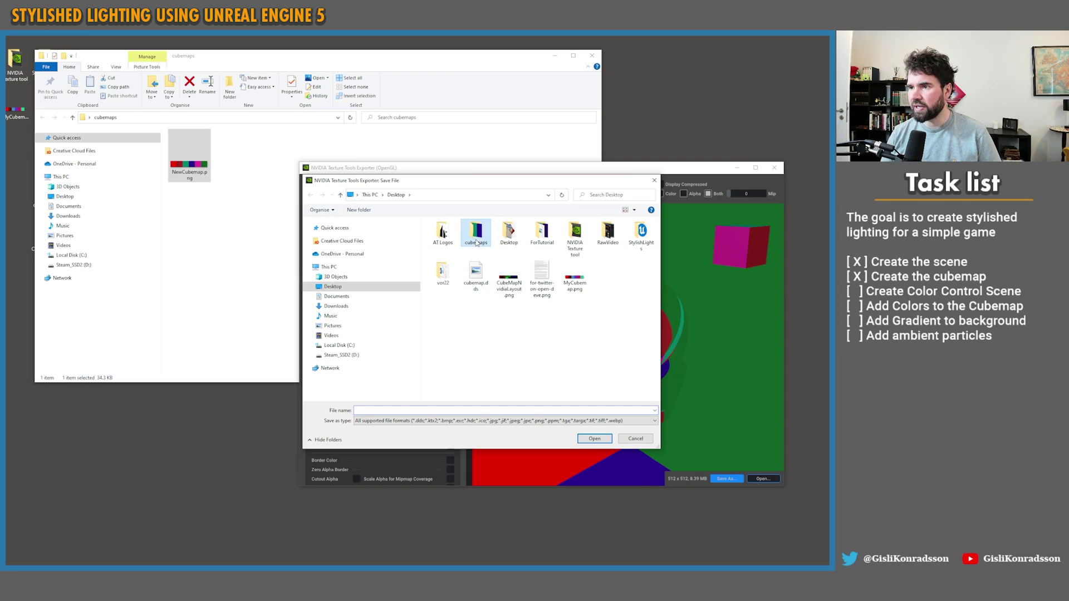
pyautogui.doubleClick(478, 244)
pyautogui.write('exported_cubemap.dds')
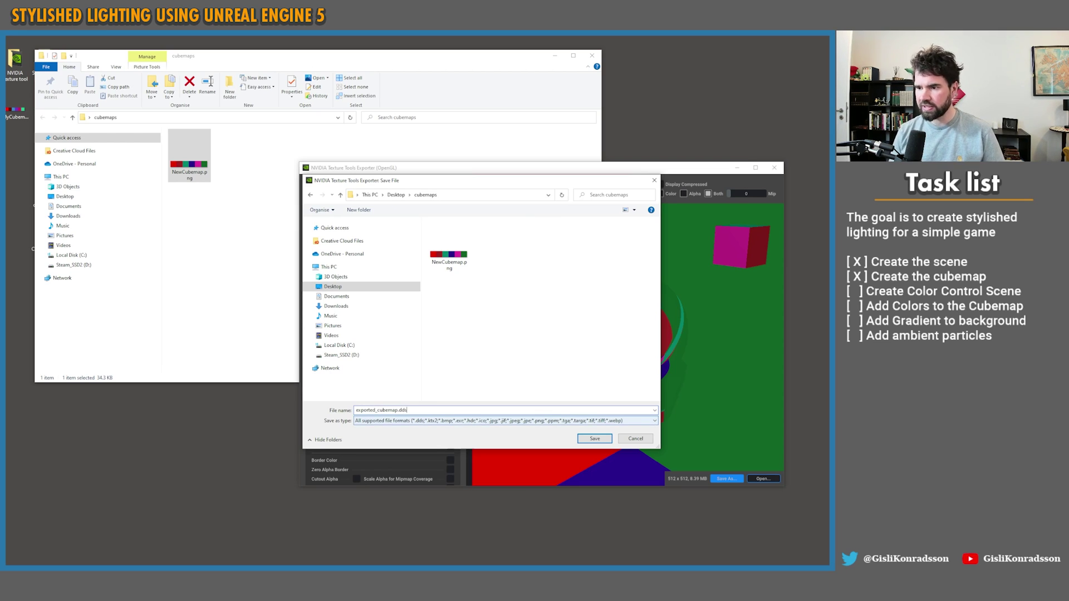
pyautogui.press('Return')
# Switch to Unreal Engine and import exported_cubemap.dds from the cubemaps folder into the project's Content folder.
pyautogui.click(262, 246)
pyautogui.click(202, 167)
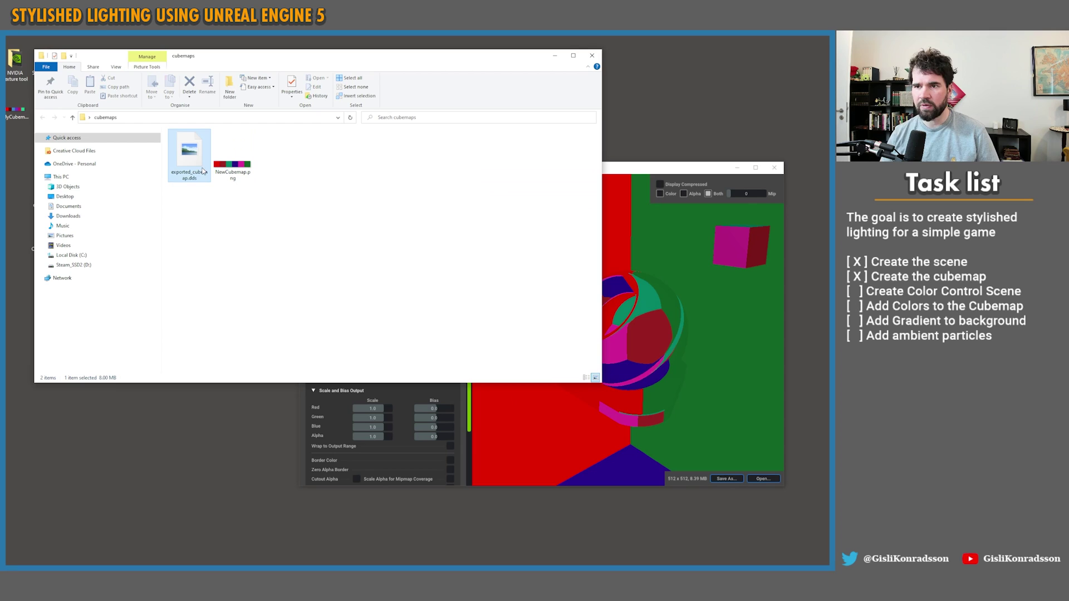
pyautogui.click(267, 236)
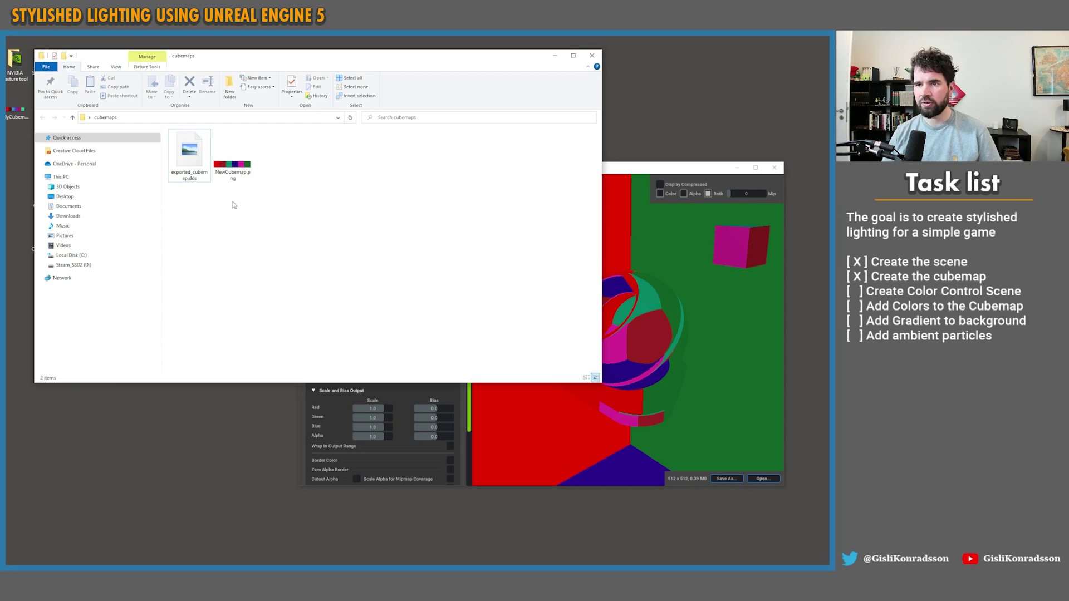
pyautogui.hotkey('alt', 'Tab')
pyautogui.click(394, 477)
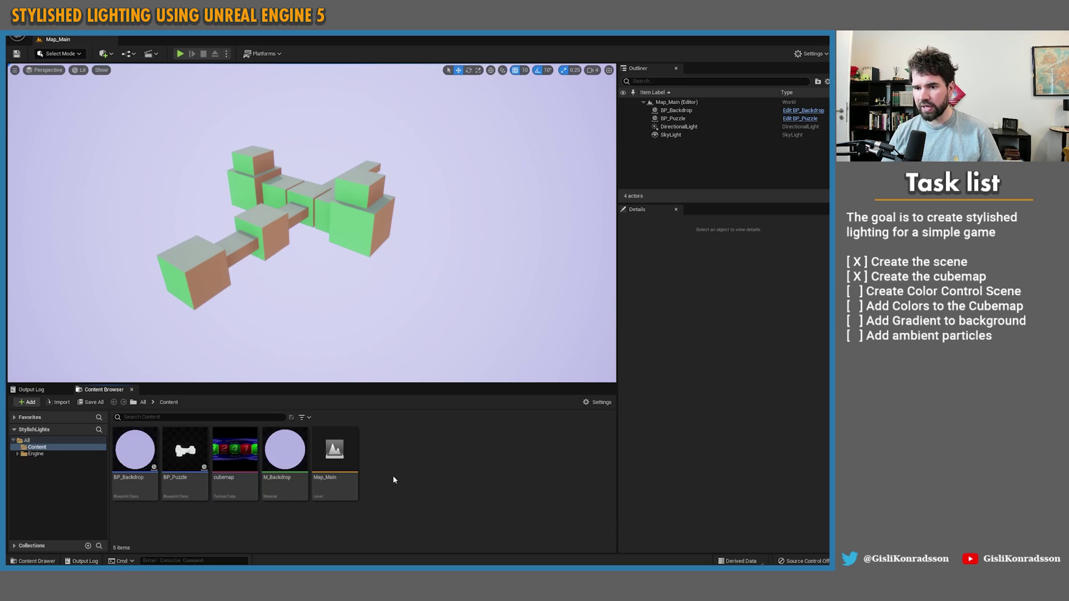
pyautogui.click(60, 402)
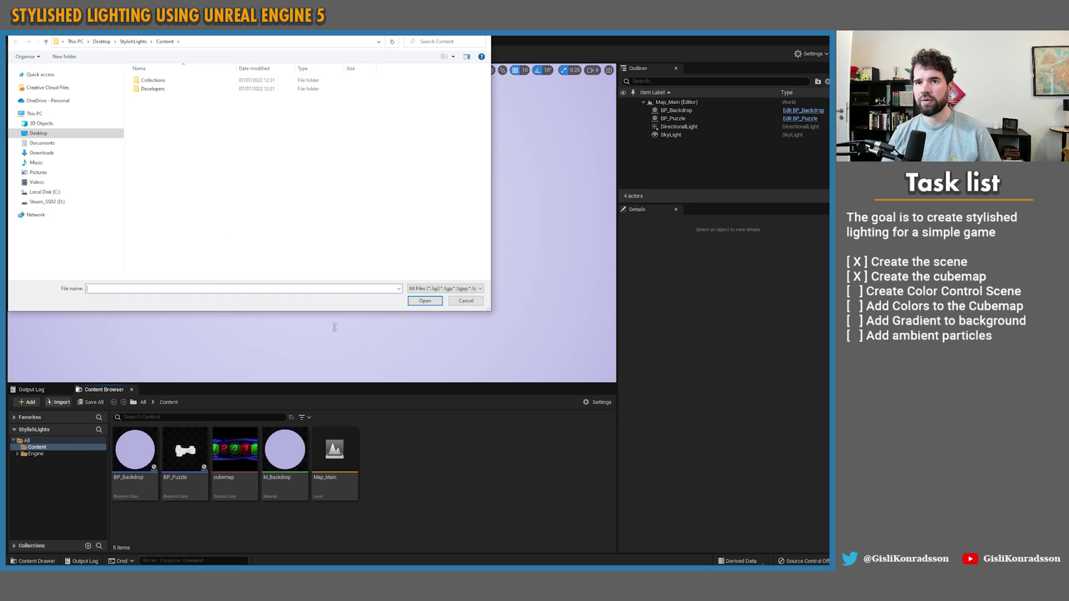
pyautogui.press('Escape')
pyautogui.moveTo(312, 30); pyautogui.dragTo(540, 41)
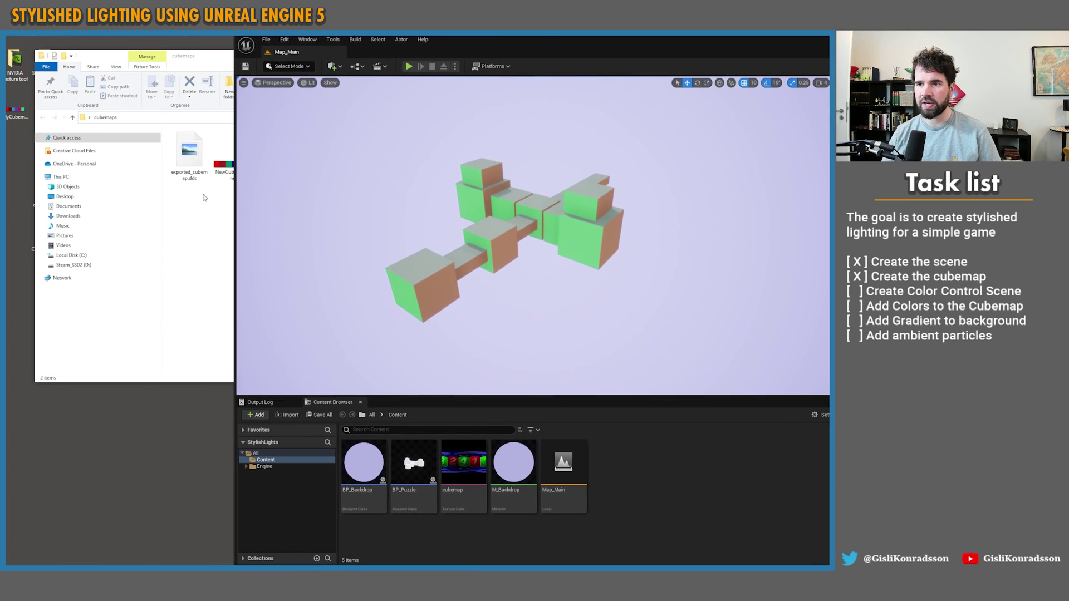
pyautogui.moveTo(190, 152); pyautogui.dragTo(639, 489)
pyautogui.click(664, 490)
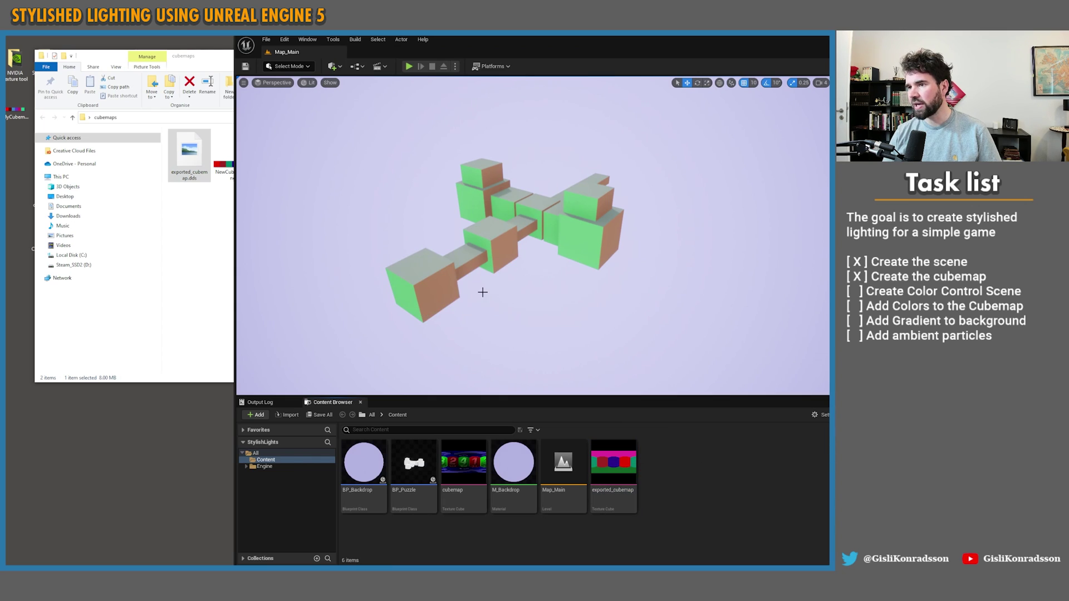
# Assign the exported_cubemap texture as the SkyLight's cubemap.
pyautogui.click(900, 147)
pyautogui.moveTo(725, 45); pyautogui.dragTo(494, 35)
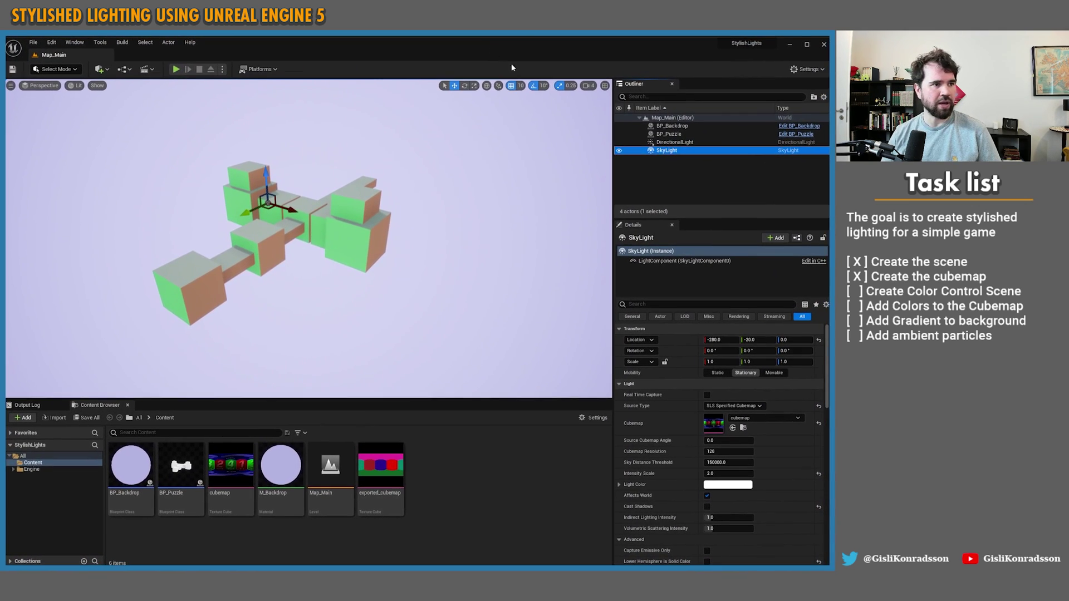
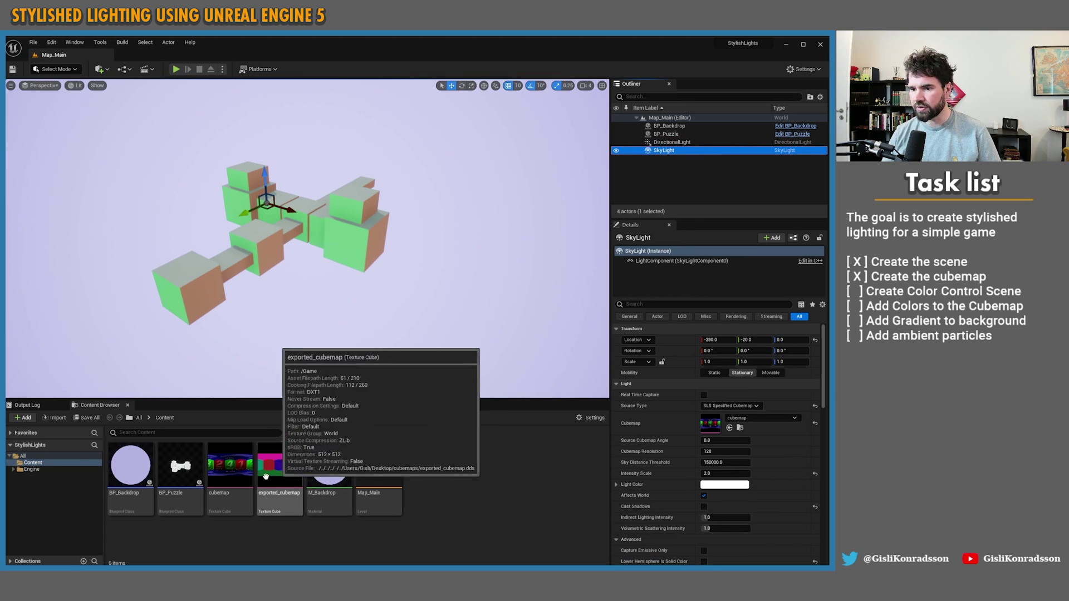
pyautogui.moveTo(288, 491); pyautogui.dragTo(719, 430)
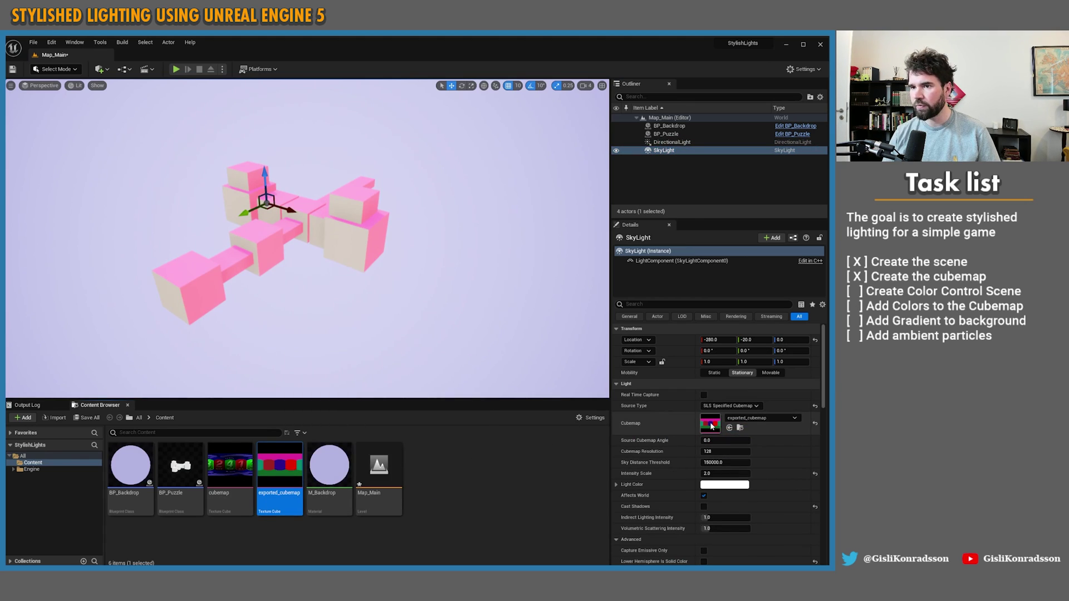
# Switch the viewport to Game View to examine the new lighting on the puzzle blocks.
pyautogui.click(365, 299)
pyautogui.moveTo(366, 300); pyautogui.dragTo(385, 319, button='right')
pyautogui.press('g')
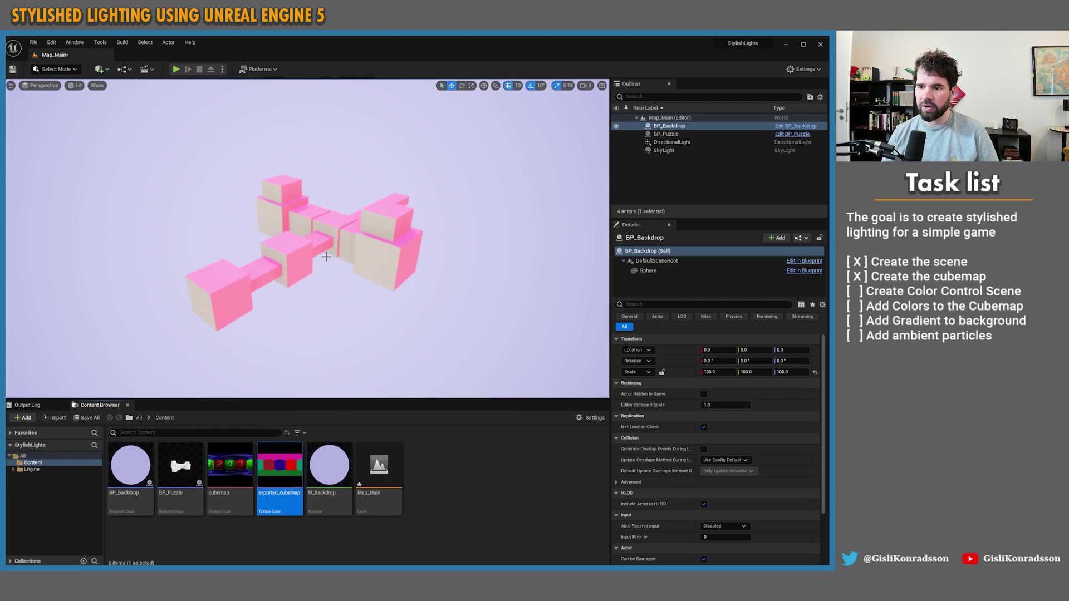
# Compare the puzzle blocks' shading with the SkyLight temporarily hidden, and view the blocks from several angles.
pyautogui.moveTo(340, 293); pyautogui.dragTo(330, 240, button='right')
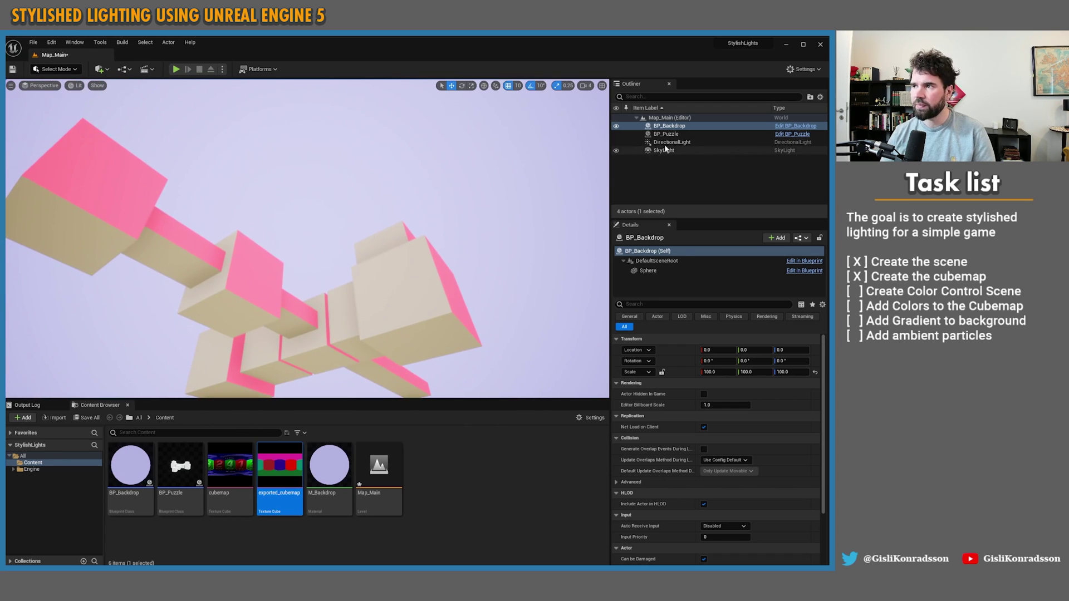
pyautogui.click(621, 143)
pyautogui.click(616, 143)
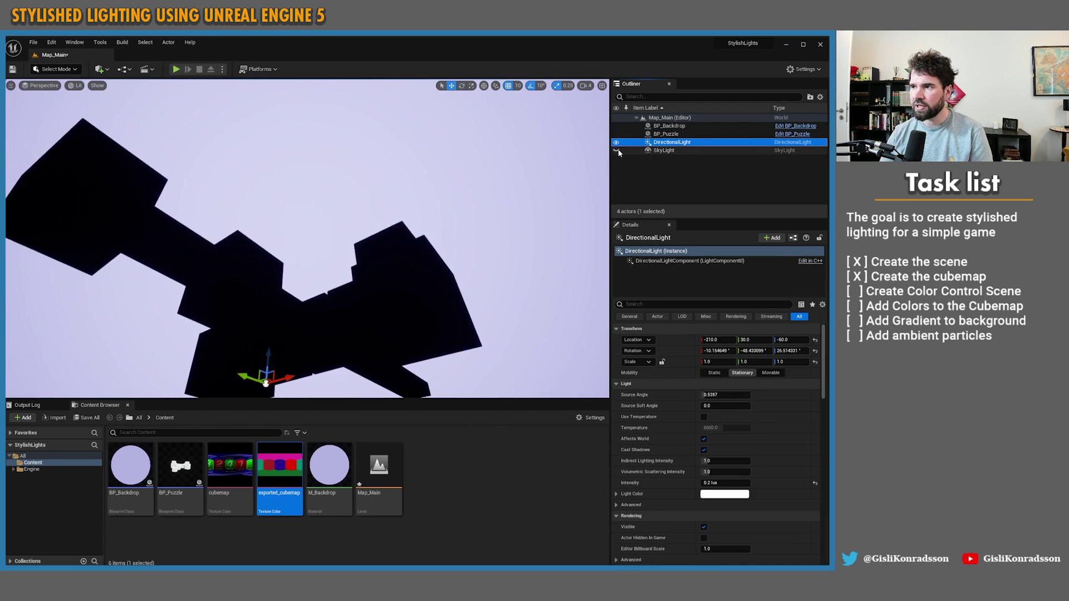
pyautogui.click(617, 142)
pyautogui.moveTo(539, 206); pyautogui.dragTo(373, 211, button='right')
pyautogui.moveTo(334, 296); pyautogui.dragTo(152, 348, button='right')
pyautogui.moveTo(237, 354); pyautogui.dragTo(237, 355, button='right')
# Inspect the face colors of the exported_cubemap texture against the colors lighting the puzzle blocks.
pyautogui.doubleClick(268, 479)
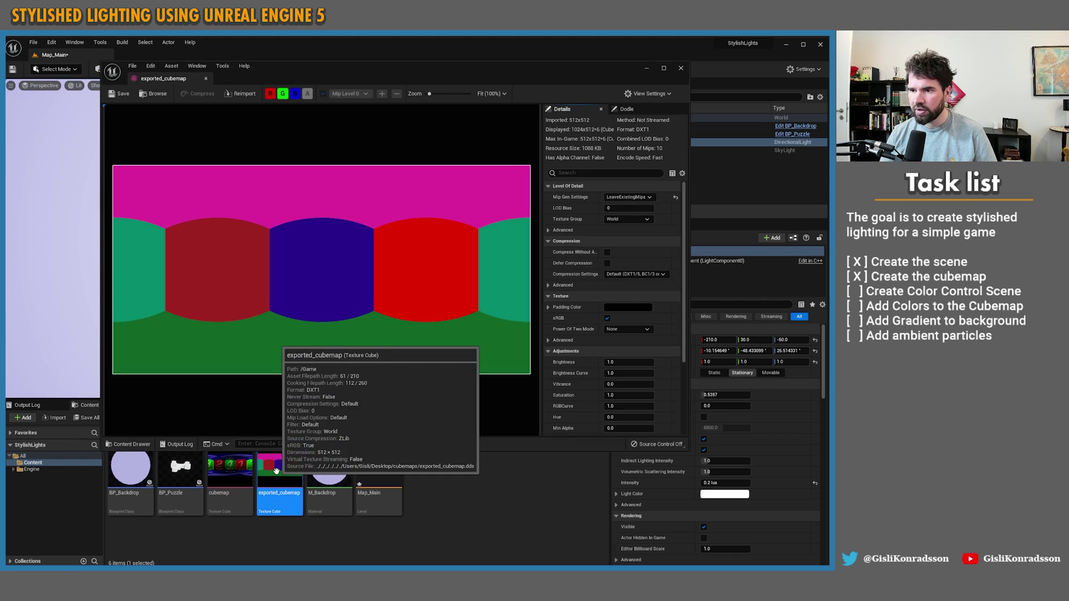
pyautogui.click(682, 69)
pyautogui.moveTo(395, 225)
pyautogui.mouseDown(button='right')
pyautogui.moveTo(371, 251)
pyautogui.moveTo(397, 243)
pyautogui.moveTo(409, 219)
pyautogui.moveTo(393, 215)
pyautogui.moveTo(386, 226)
pyautogui.mouseUp(button='right')
pyautogui.press('g')
pyautogui.moveTo(272, 234); pyautogui.dragTo(278, 211, button='right')
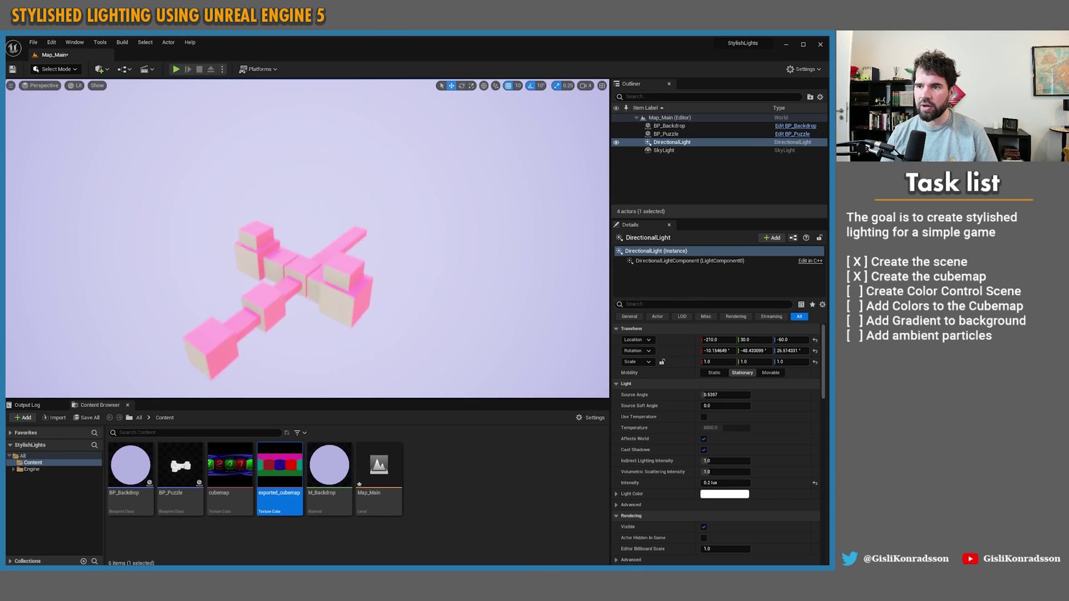
pyautogui.moveTo(287, 251); pyautogui.dragTo(291, 260, button='right')
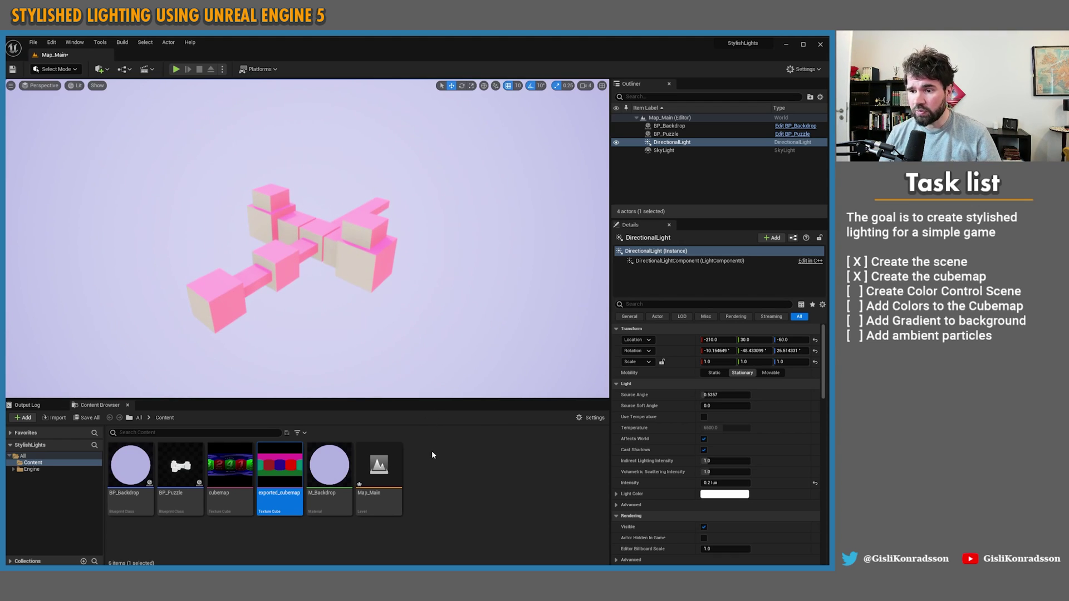
# Deselect the cubemap asset and switch to the NewCubemap document in Adobe XD.
pyautogui.click(243, 523)
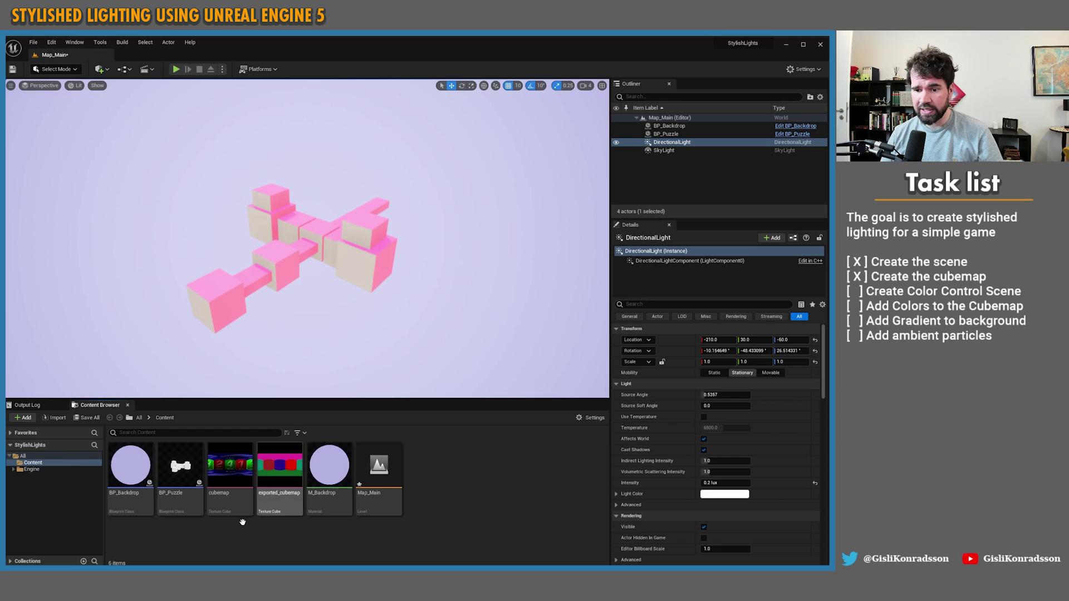
pyautogui.hotkey('alt', 'Tab')
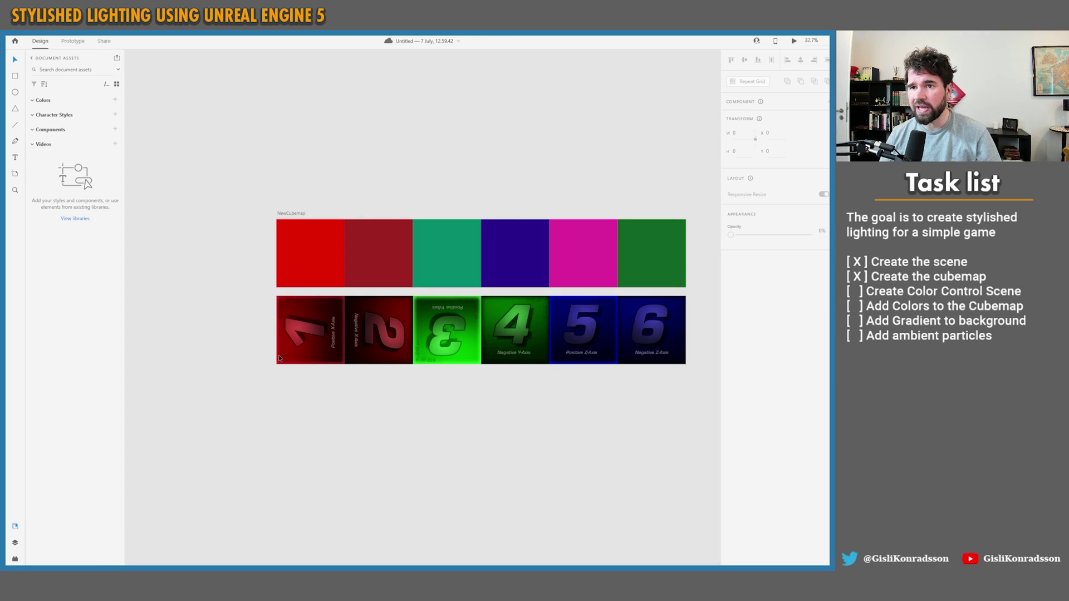
pyautogui.click(15, 173)
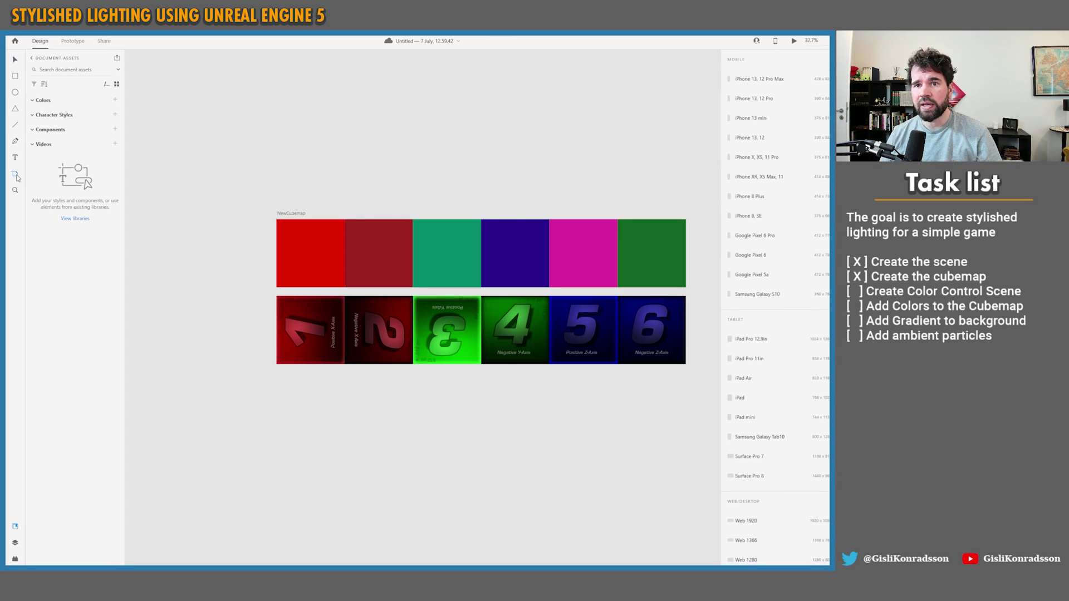
pyautogui.moveTo(273, 70); pyautogui.dragTo(484, 202)
pyautogui.click(15, 59)
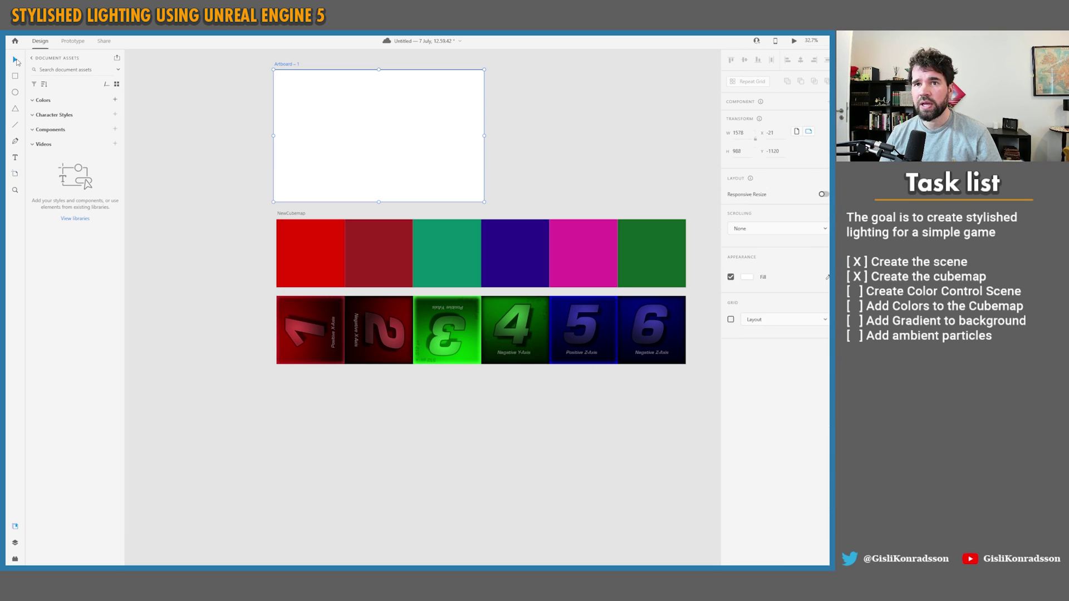
pyautogui.click(233, 121)
pyautogui.moveTo(256, 178); pyautogui.dragTo(272, 262)
pyautogui.click(302, 153)
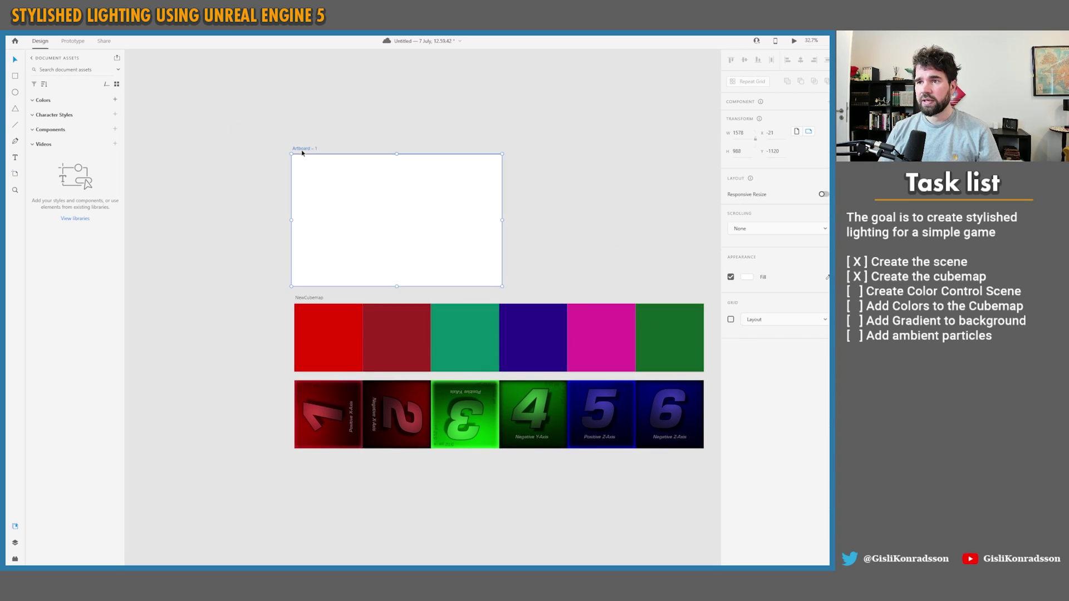
pyautogui.moveTo(316, 182); pyautogui.dragTo(315, 183)
pyautogui.press('Delete')
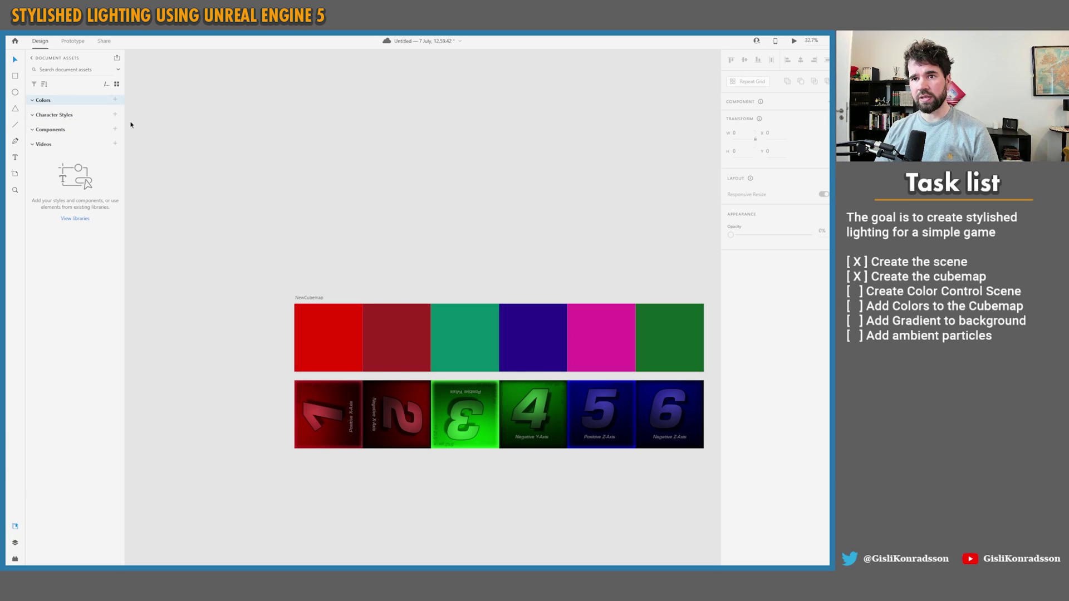
# Add all colors used in the NewCubemap artboard to the document's color assets.
pyautogui.click(306, 297)
pyautogui.click(115, 100)
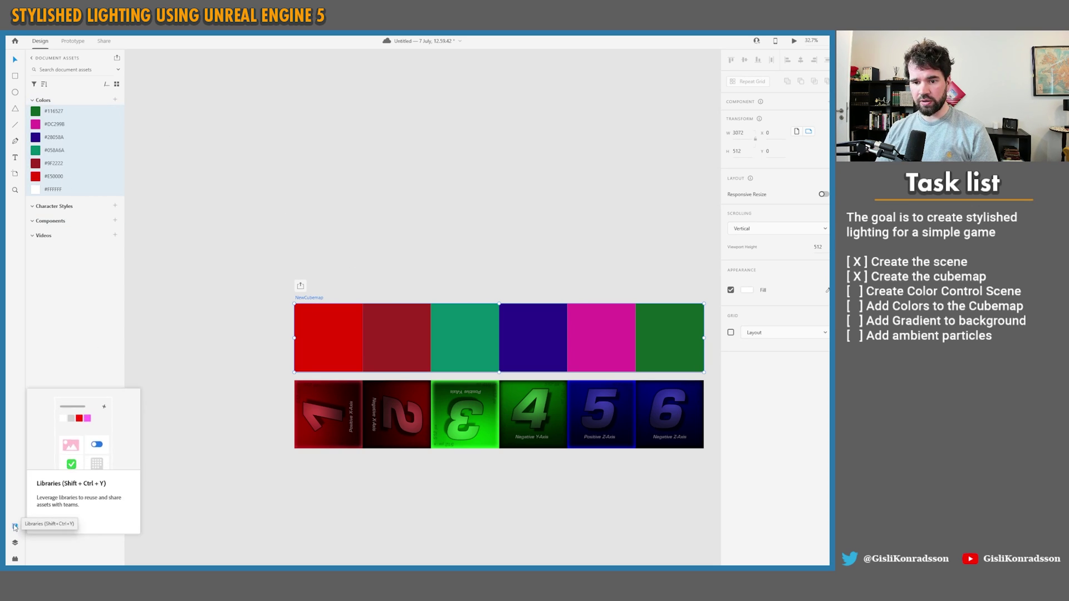
pyautogui.click(222, 272)
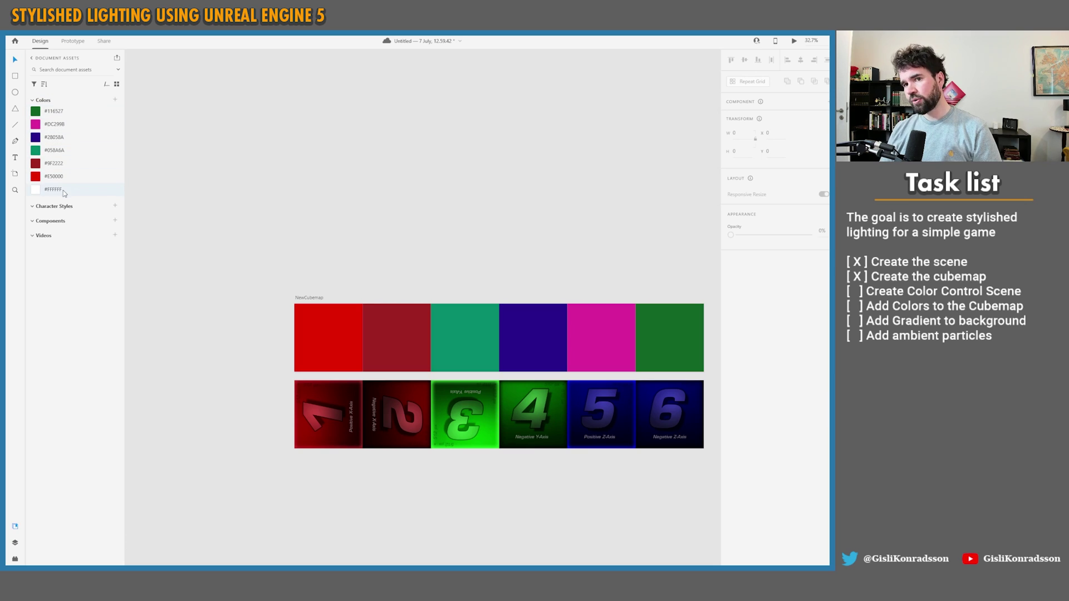
# Rename the bright red color asset to PositiveX.
pyautogui.moveTo(437, 293); pyautogui.dragTo(401, 276, button='middle')
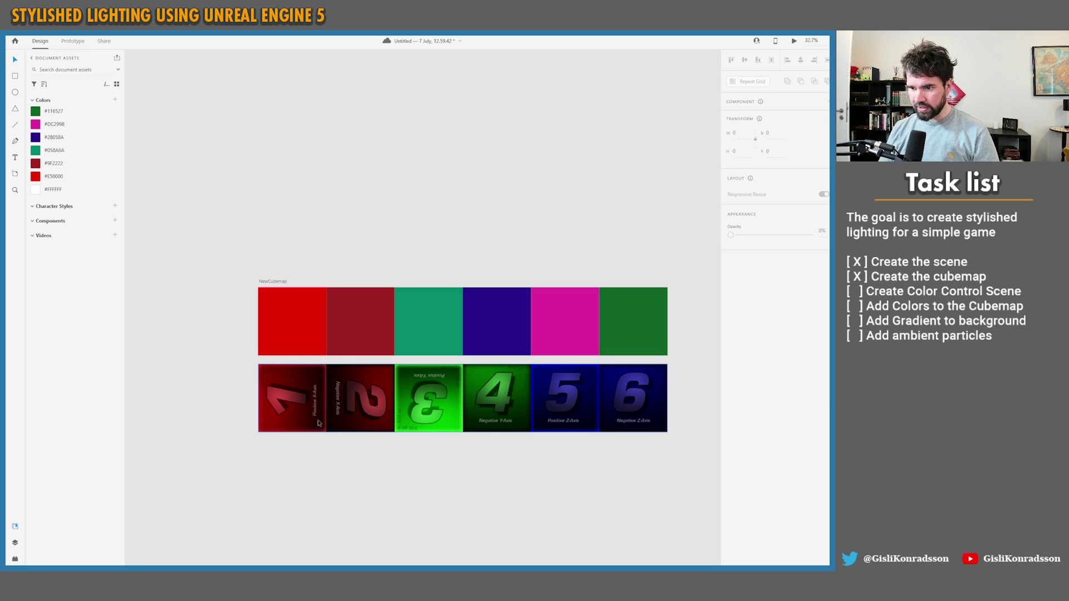
pyautogui.rightClick(55, 180)
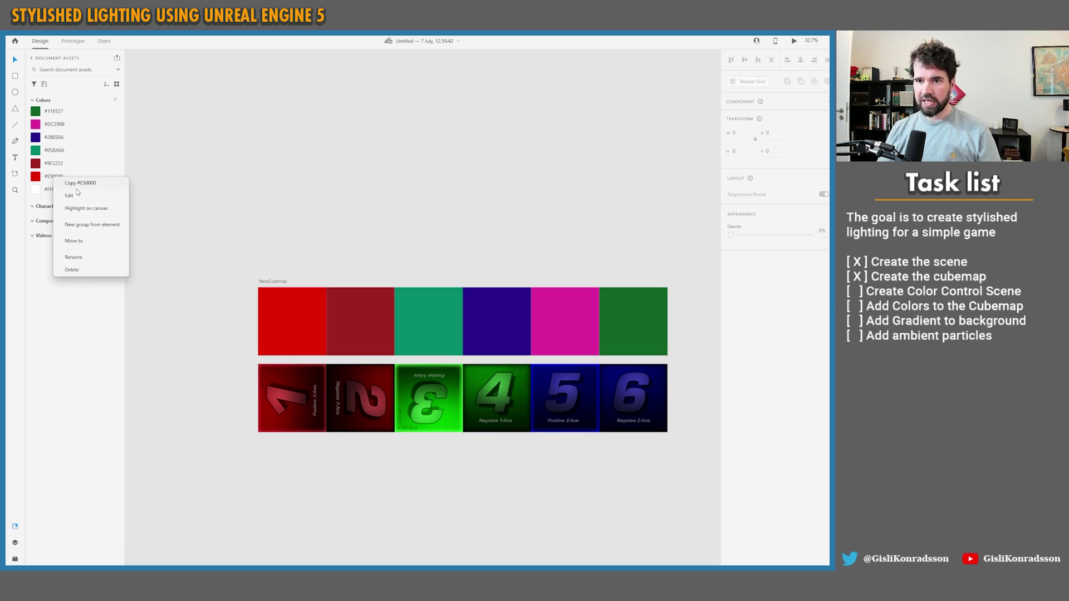
pyautogui.click(86, 257)
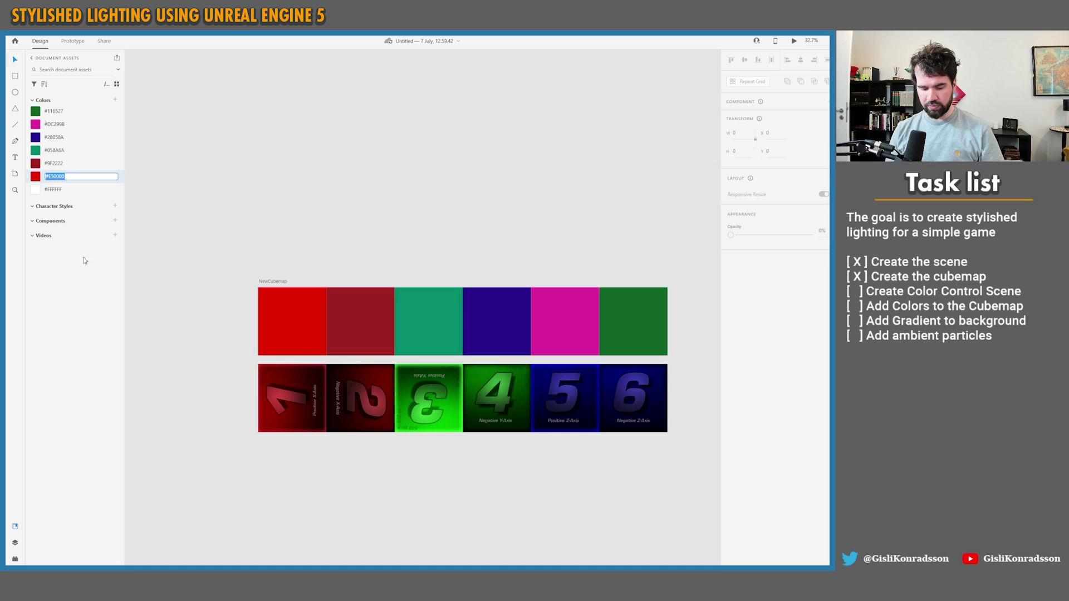
pyautogui.write('PositiveX')
pyautogui.press('Return')
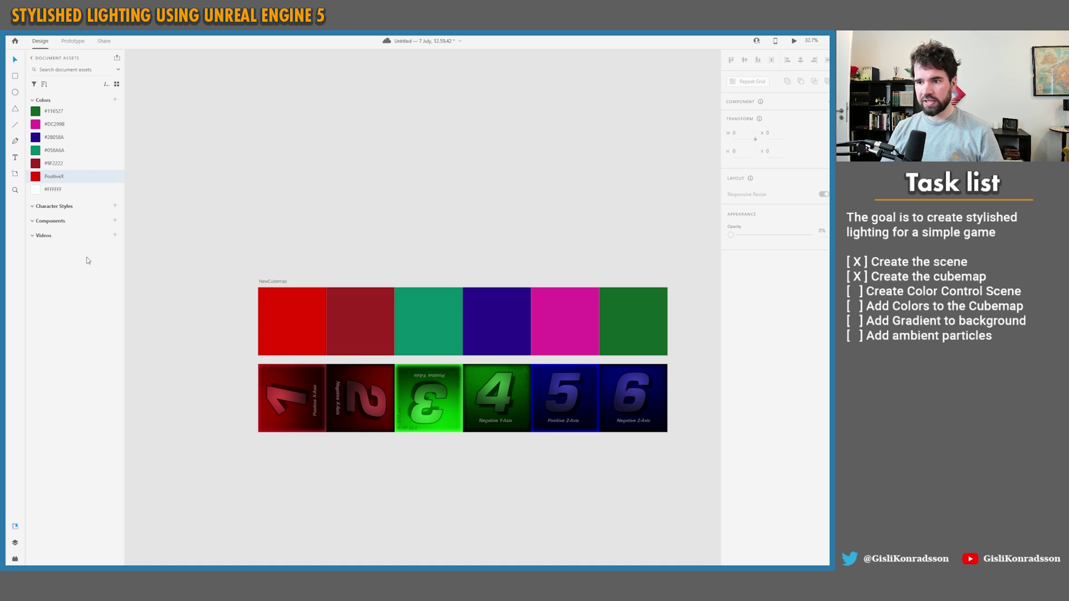
# Rename the bright red color asset to +X and the dark red one to -X.
pyautogui.rightClick(57, 181)
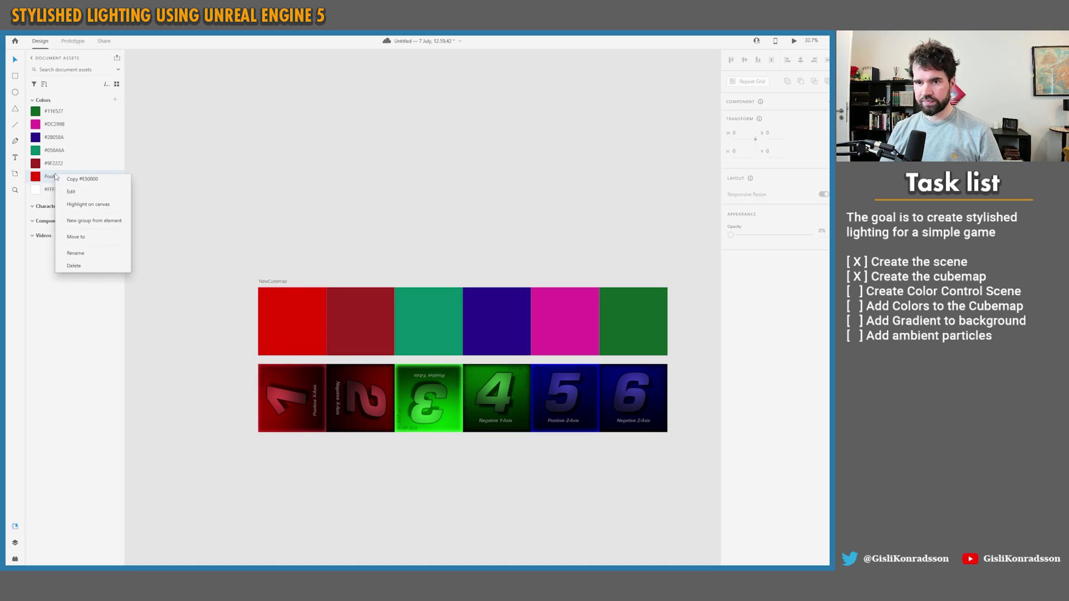
pyautogui.click(82, 258)
pyautogui.write('+')
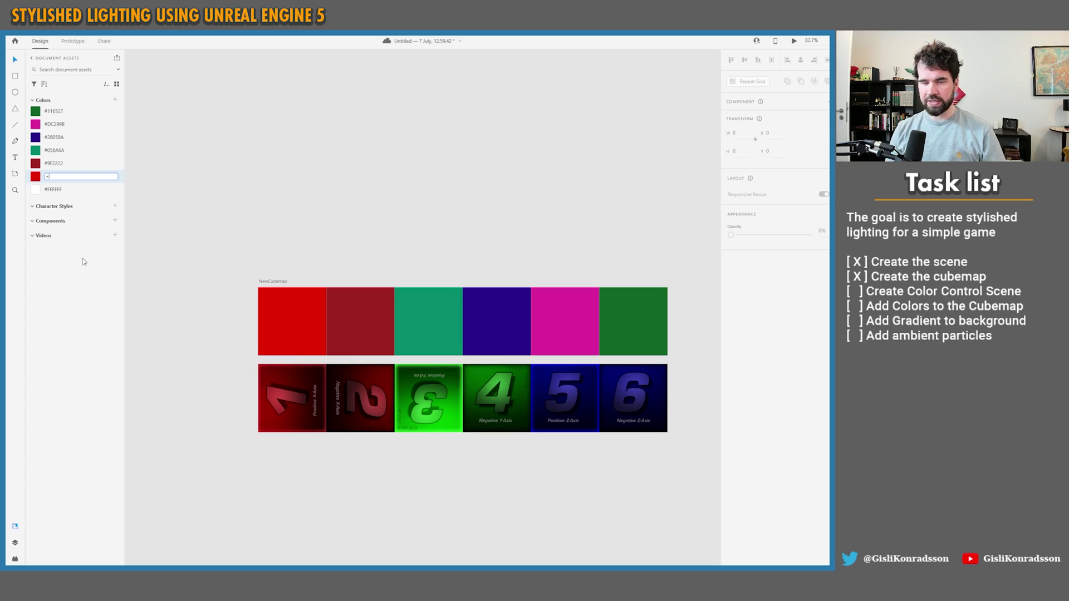
pyautogui.write('X')
pyautogui.press('Return')
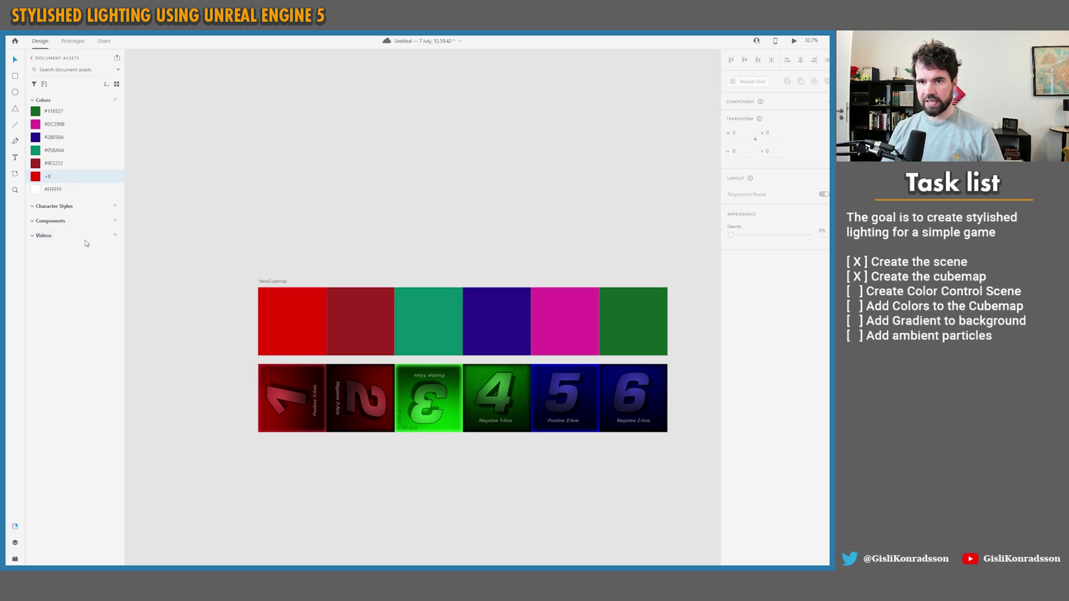
pyautogui.rightClick(54, 166)
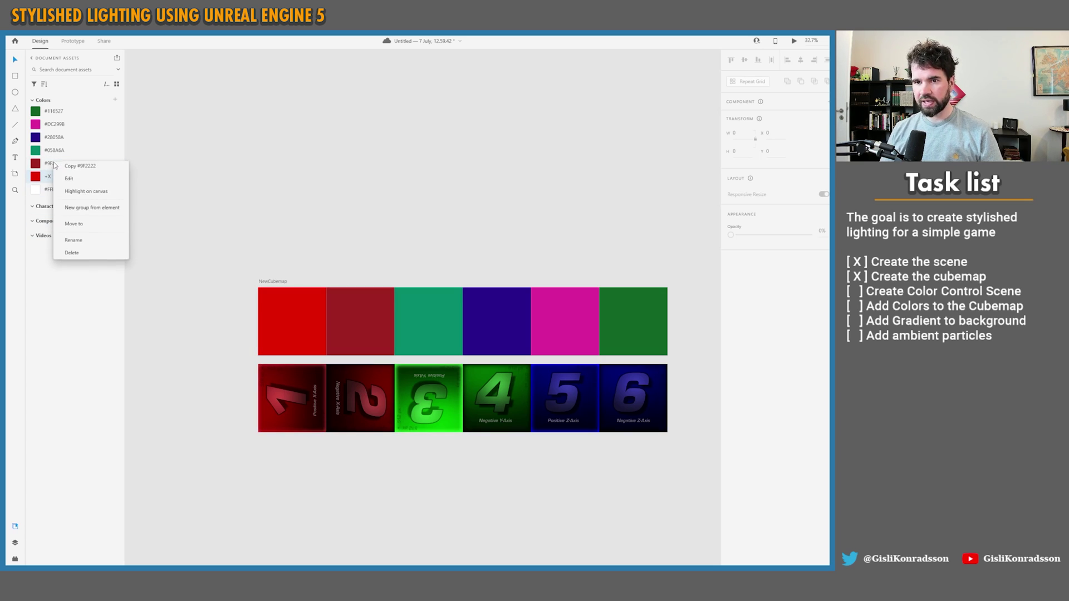
pyautogui.click(76, 241)
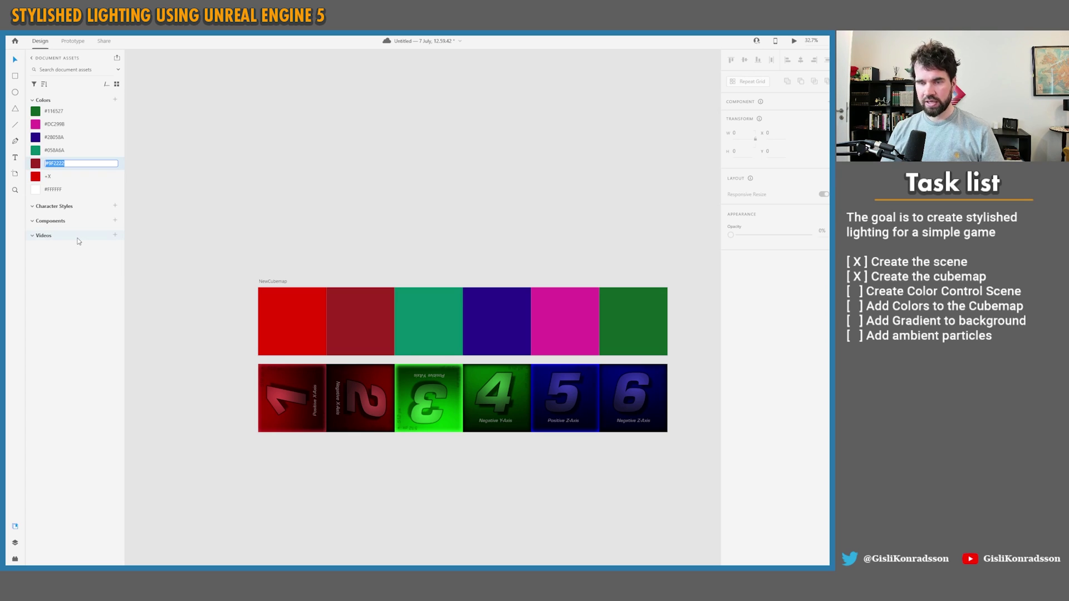
pyautogui.write('-X')
pyautogui.press('Return')
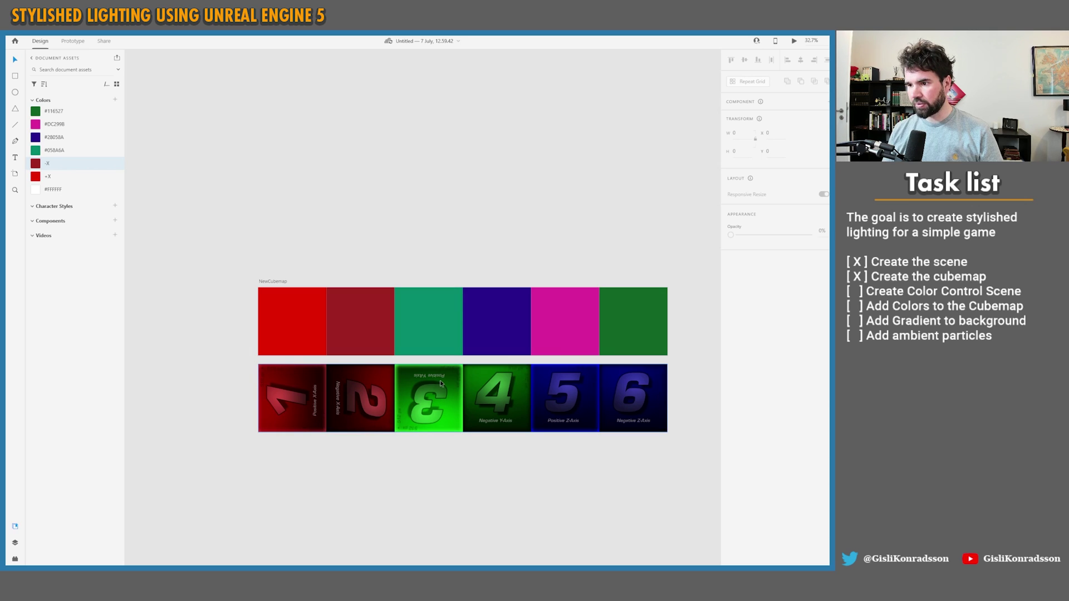
# Rename the teal color asset to +Y and the dark blue one to -Y.
pyautogui.rightClick(64, 151)
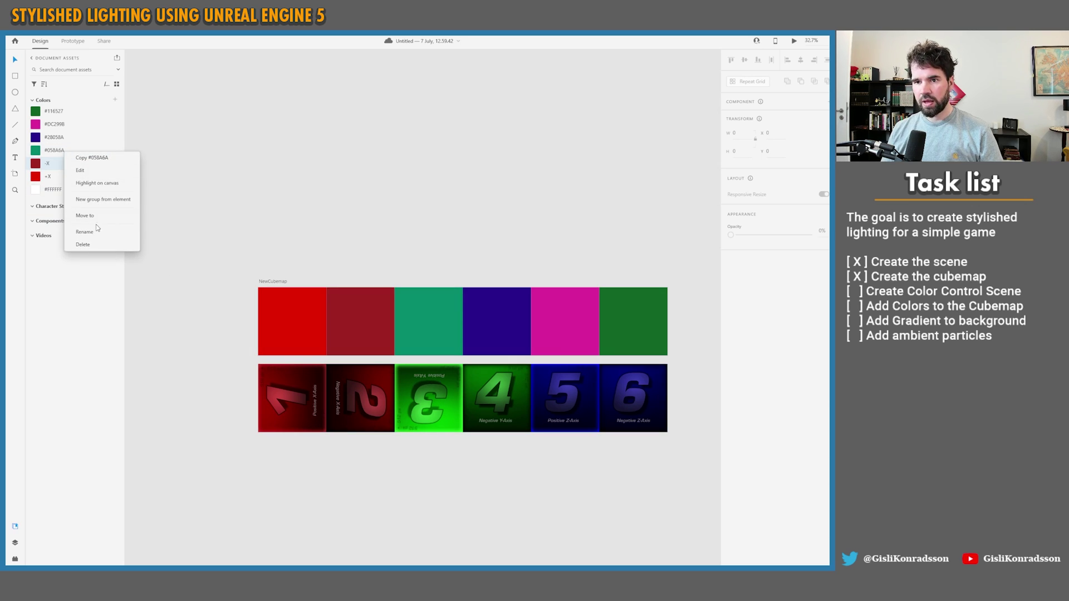
pyautogui.click(96, 232)
pyautogui.write('+')
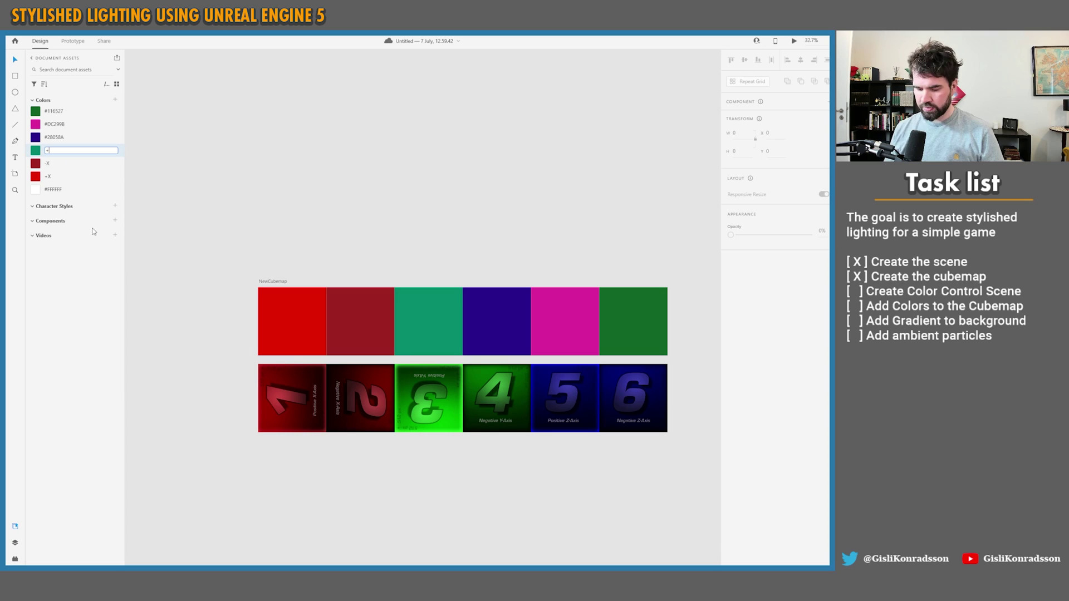
pyautogui.write('Y')
pyautogui.press('Return')
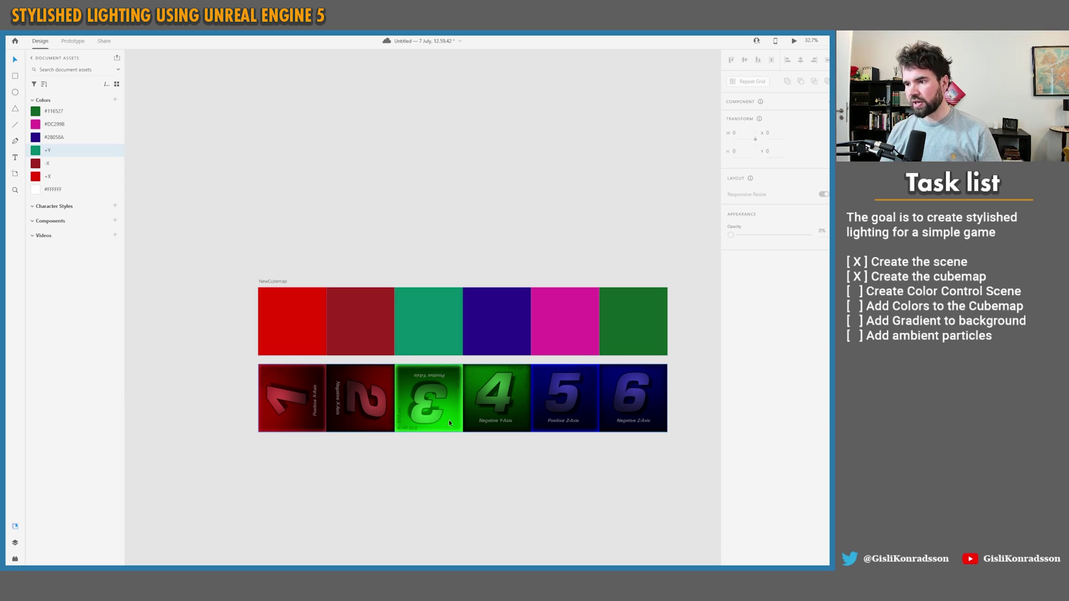
pyautogui.rightClick(58, 139)
pyautogui.click(83, 218)
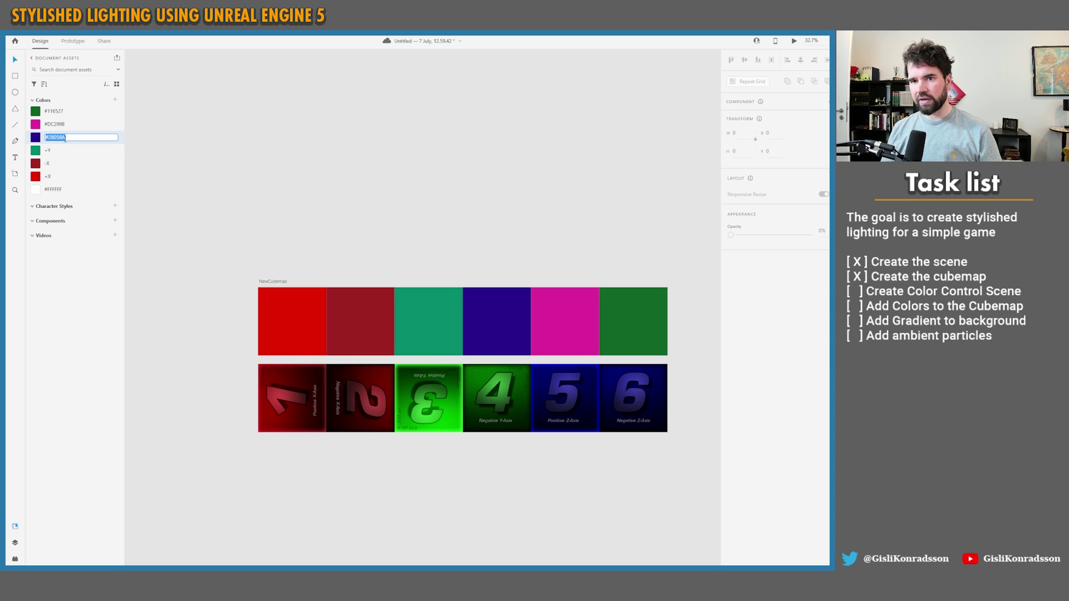
pyautogui.write('-Y')
pyautogui.press('Return')
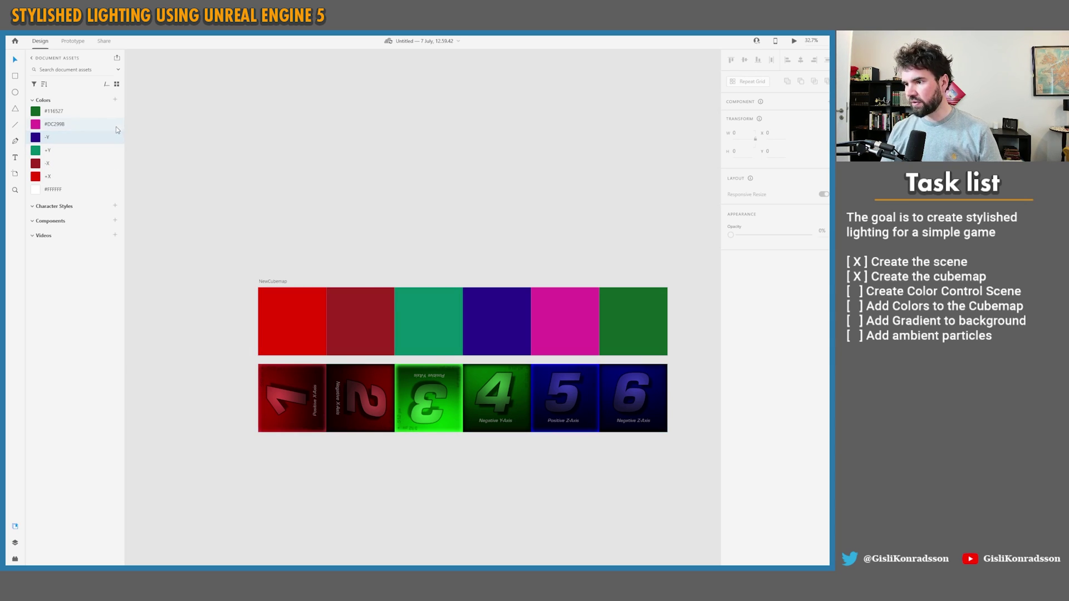
# Rename the magenta color asset to +Z and the dark green one to -Z.
pyautogui.click(80, 206)
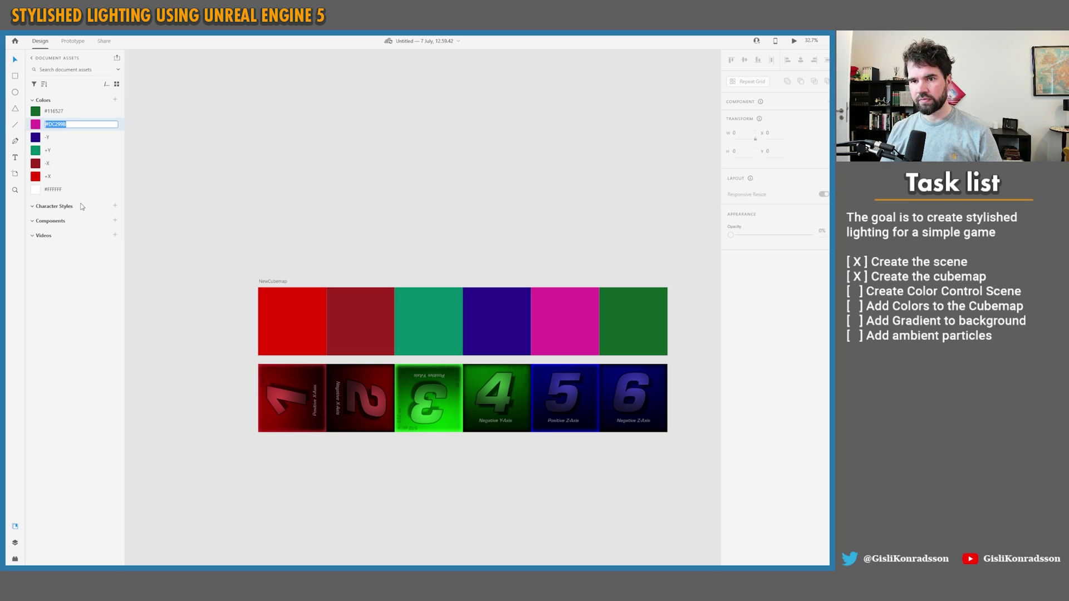
pyautogui.write('Po')
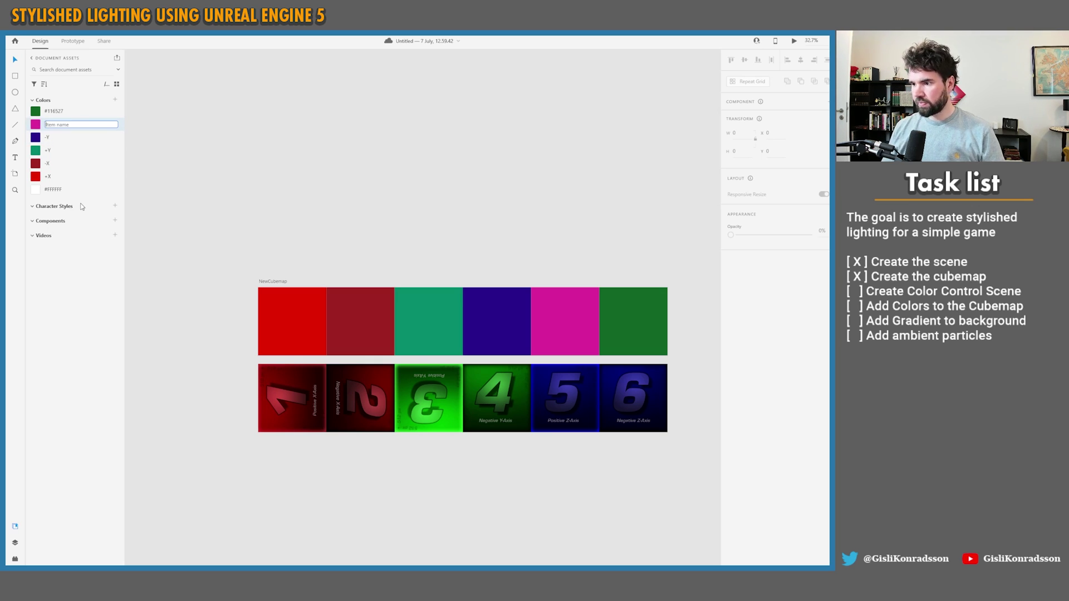
pyautogui.write('Z')
pyautogui.press('Return')
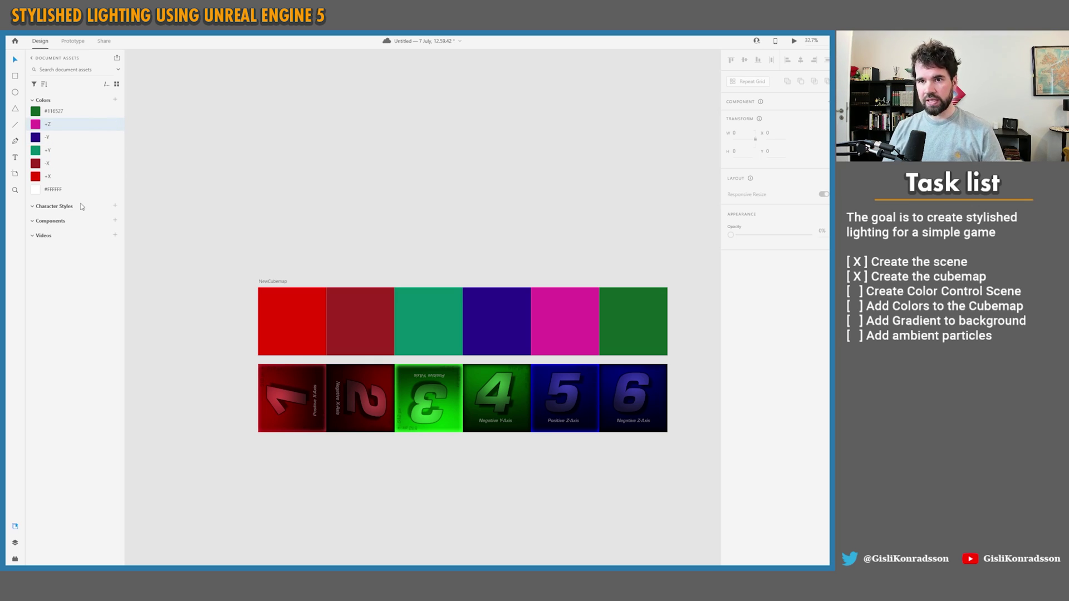
pyautogui.rightClick(64, 114)
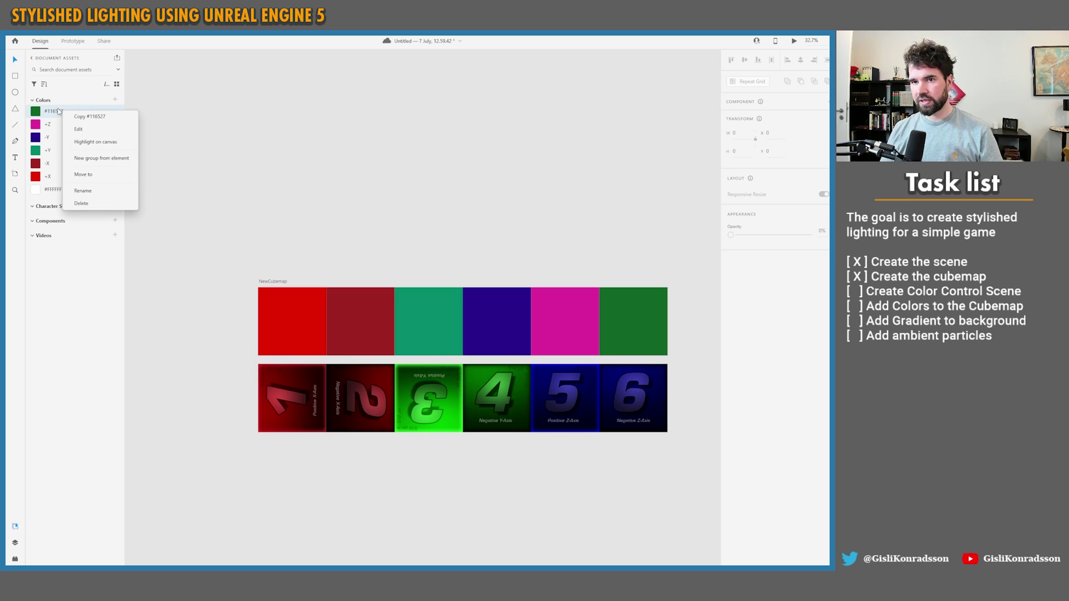
pyautogui.click(83, 190)
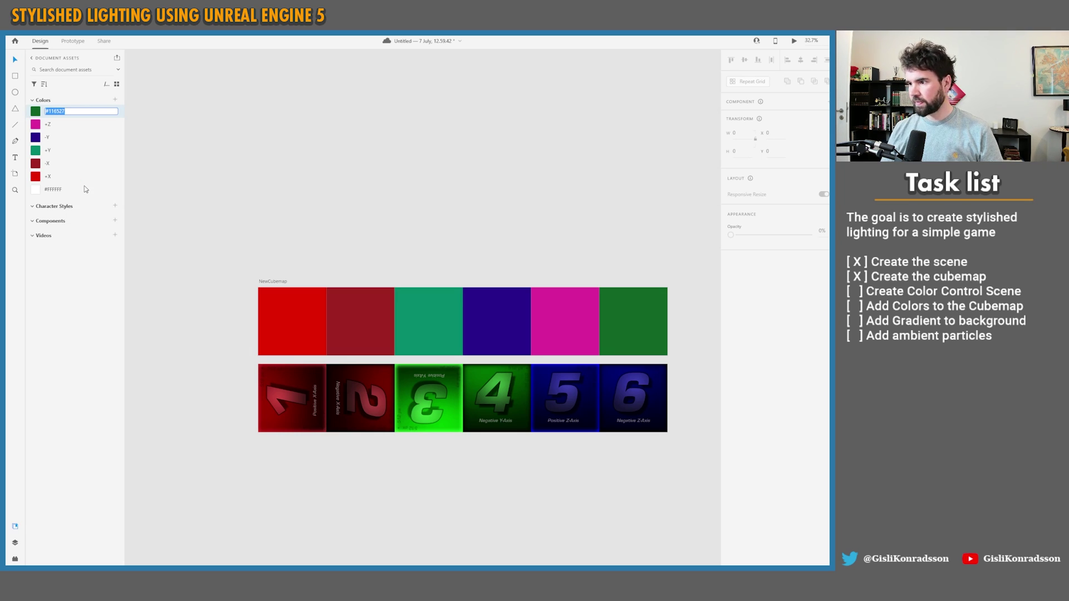
pyautogui.write('-Z')
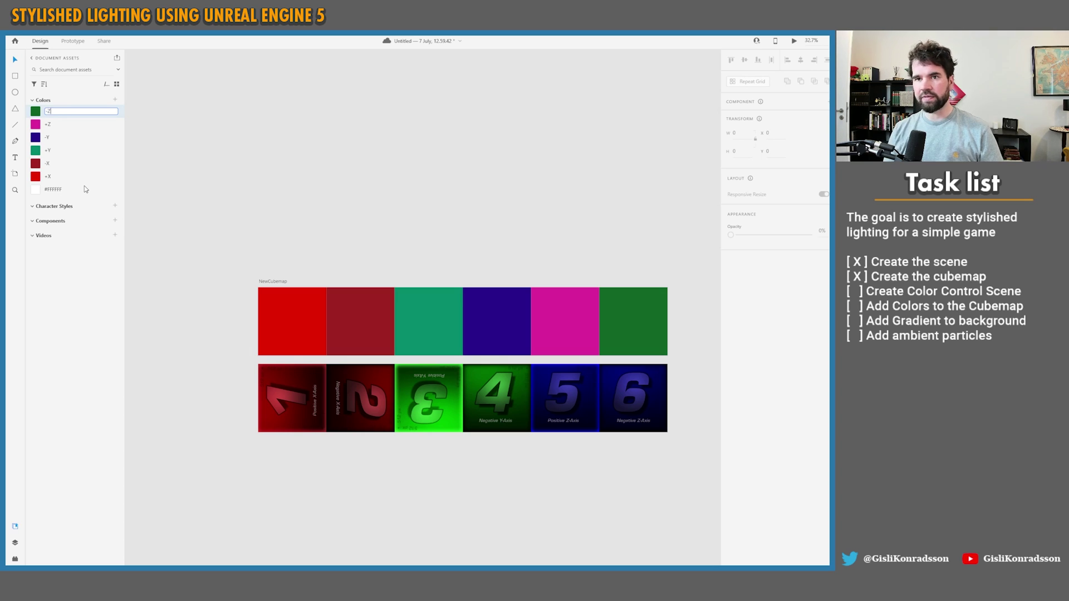
pyautogui.press('Return')
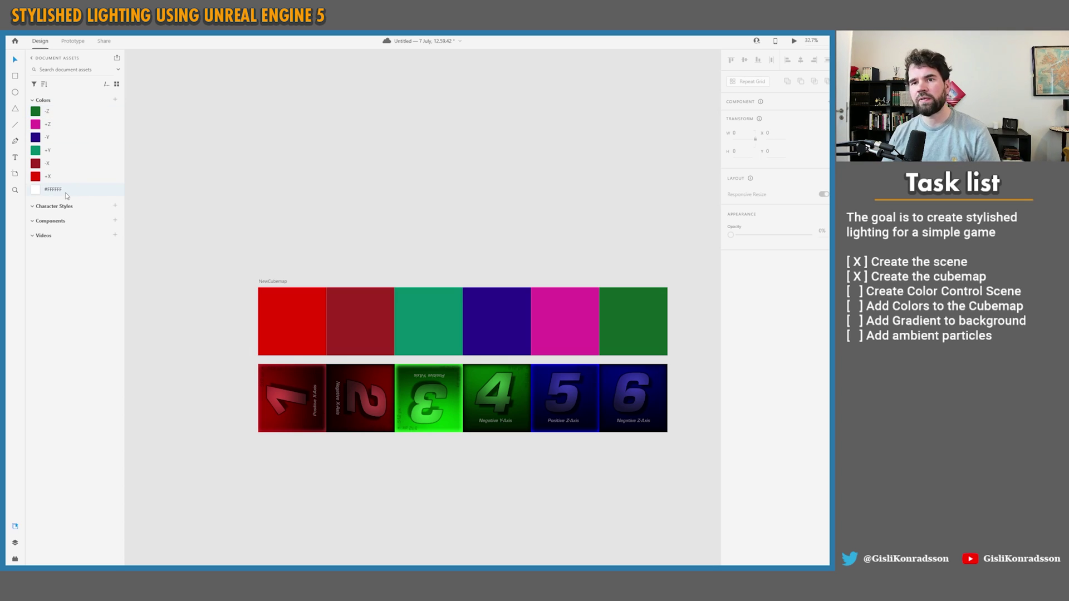
# Delete the white #FFFFFF color asset and change the -Z color asset to a brighter green.
pyautogui.rightClick(66, 194)
pyautogui.click(87, 286)
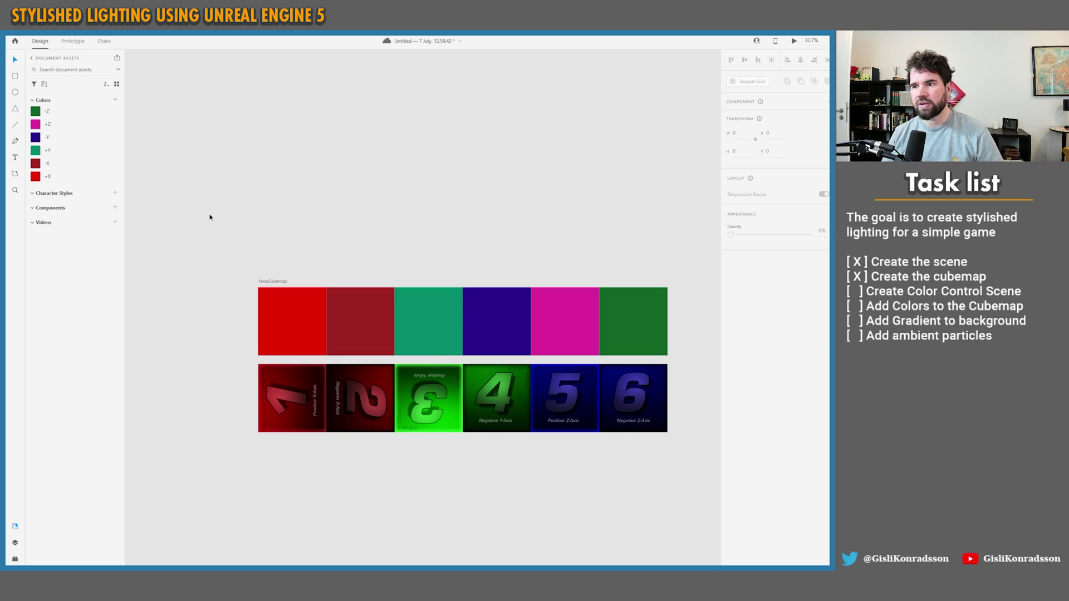
pyautogui.rightClick(39, 114)
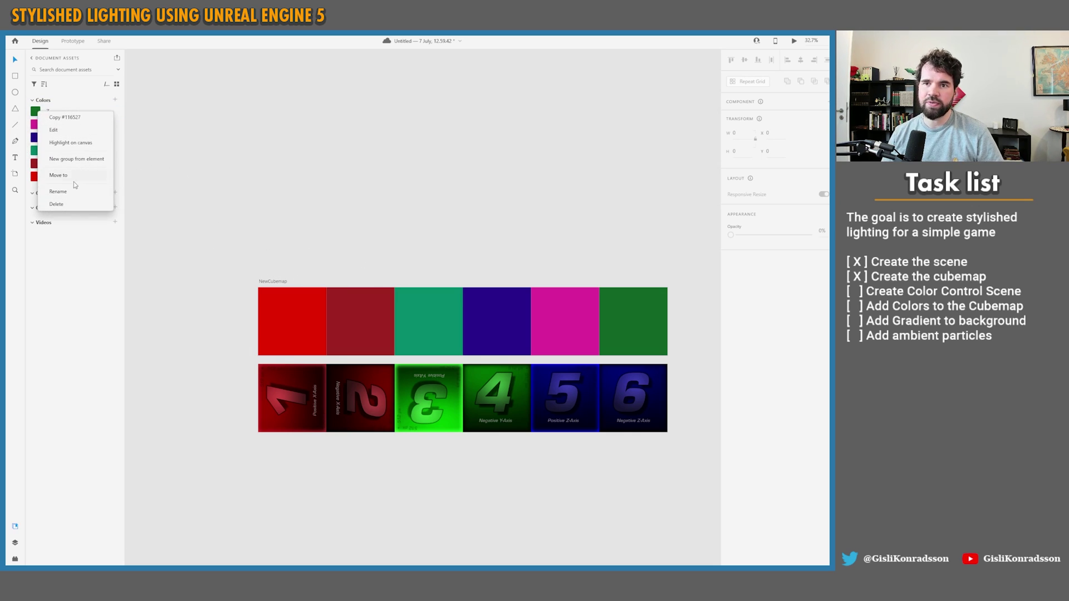
pyautogui.click(57, 133)
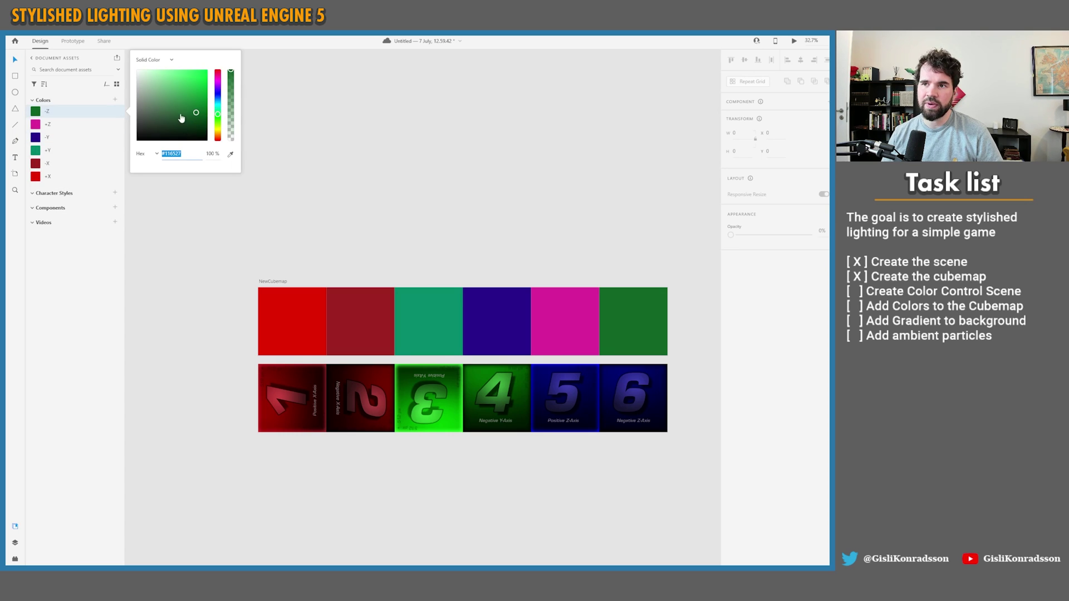
pyautogui.moveTo(196, 107)
pyautogui.mouseDown()
pyautogui.moveTo(199, 90)
pyautogui.moveTo(195, 126)
pyautogui.moveTo(191, 100)
pyautogui.moveTo(202, 105)
pyautogui.mouseUp()
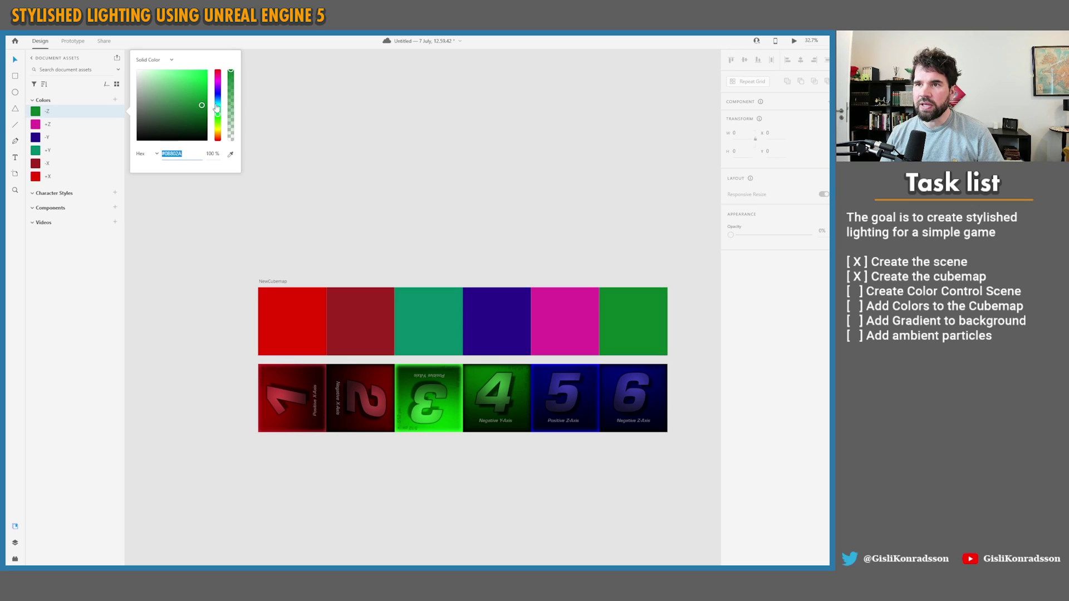
pyautogui.click(329, 200)
pyautogui.moveTo(330, 214); pyautogui.dragTo(277, 149, button='middle')
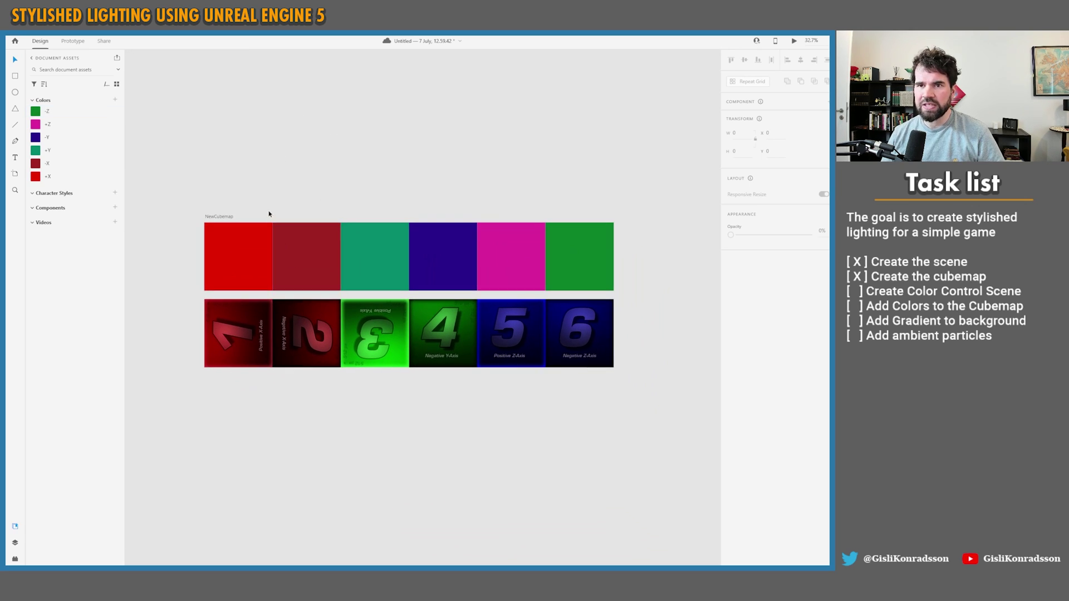
pyautogui.moveTo(268, 214); pyautogui.dragTo(283, 248, button='middle')
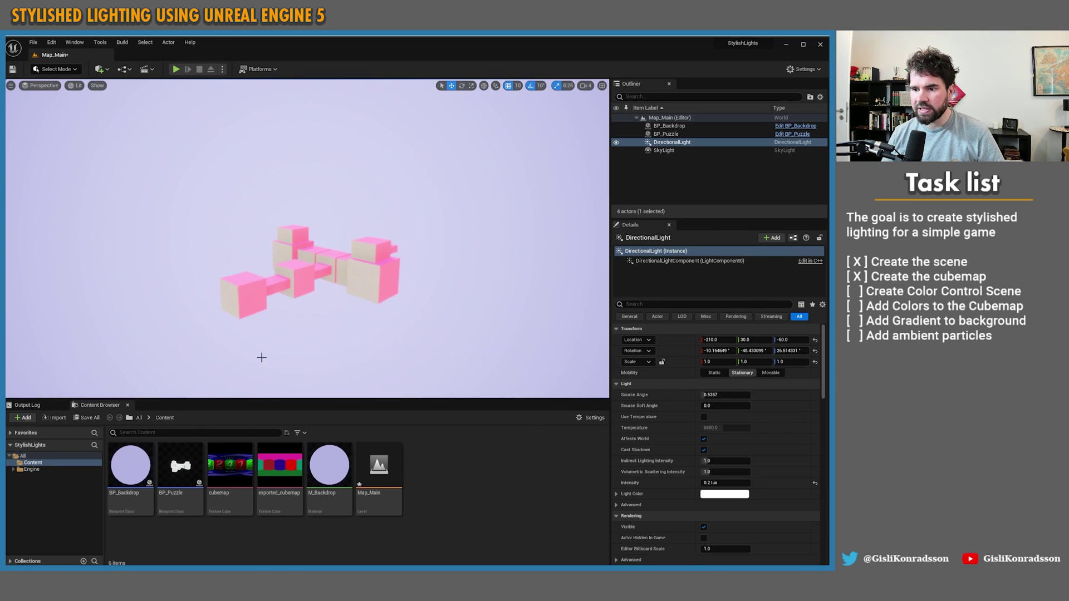
# Check the puzzle's face colors in Unreal Editor and change the -X color asset in Adobe XD to a light coral pink.
pyautogui.rightClick(305, 238)
pyautogui.click(294, 216)
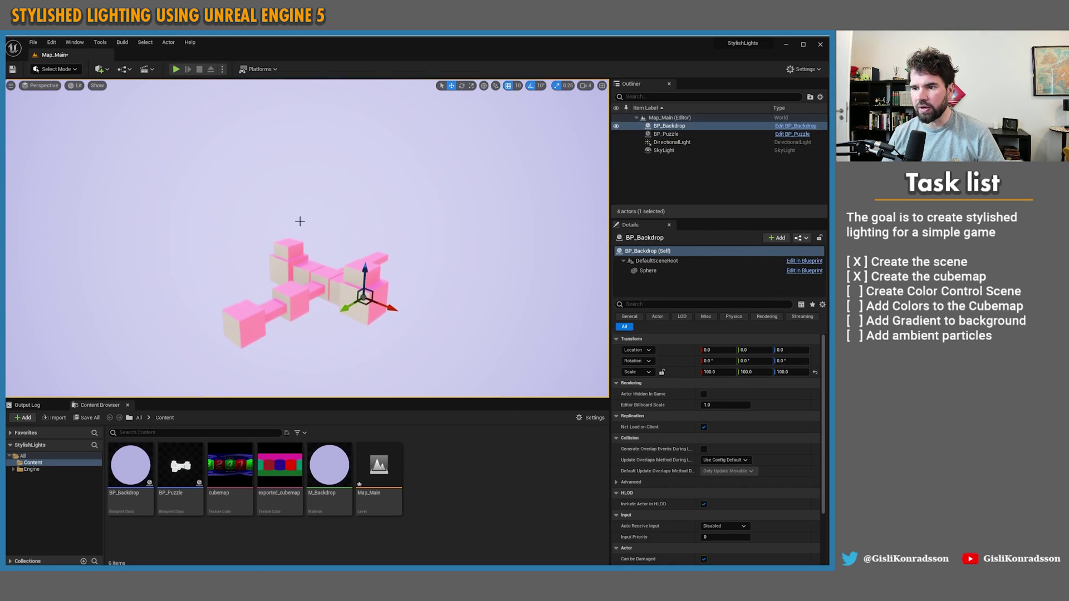
pyautogui.click(279, 467)
pyautogui.click(463, 477)
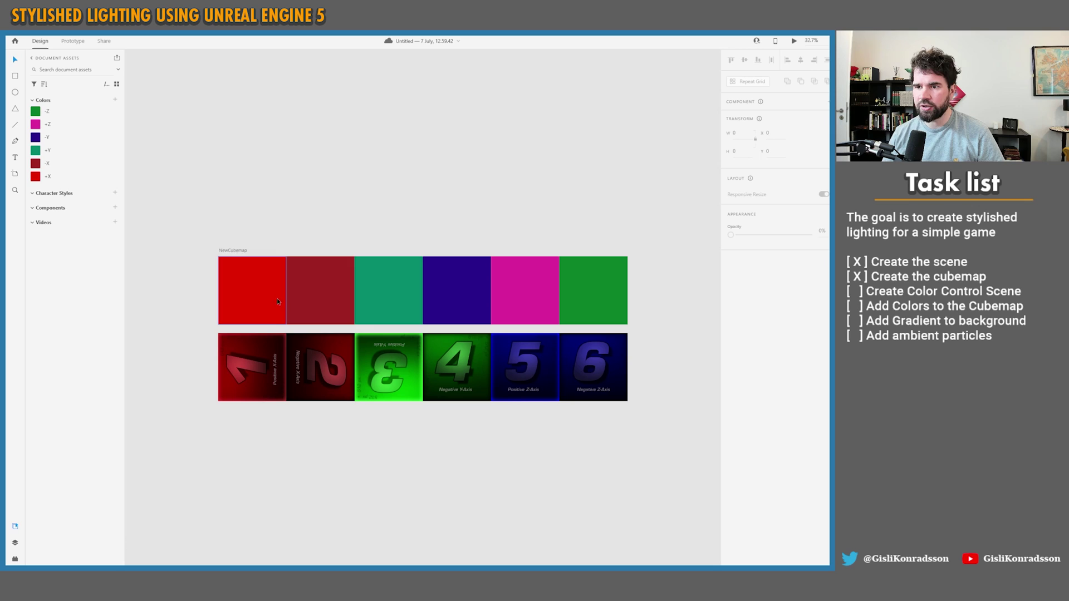
pyautogui.rightClick(41, 165)
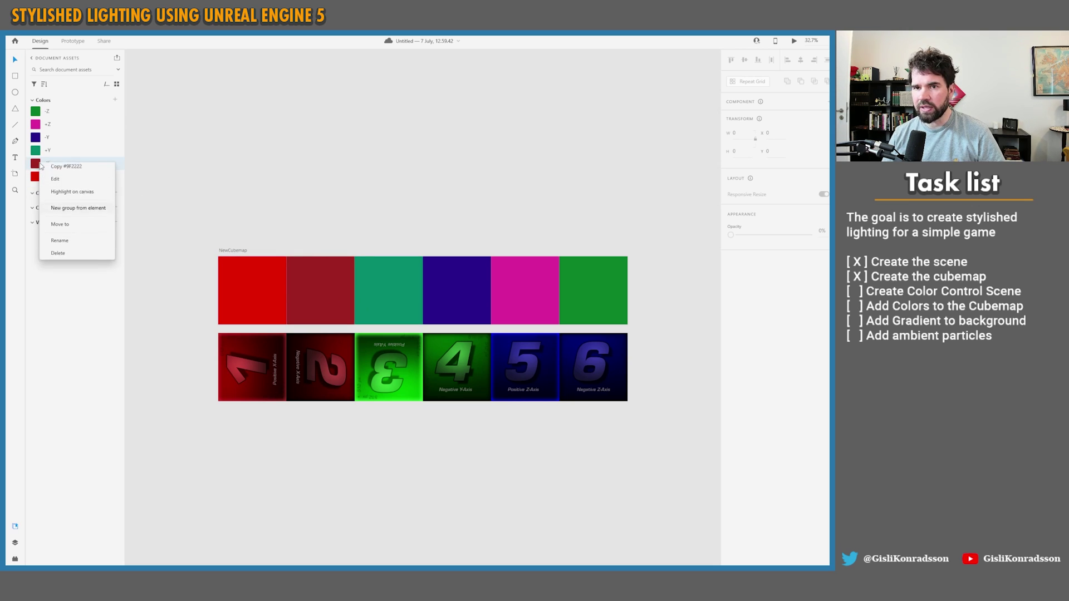
pyautogui.click(57, 182)
pyautogui.moveTo(190, 149); pyautogui.dragTo(175, 112)
pyautogui.click(303, 109)
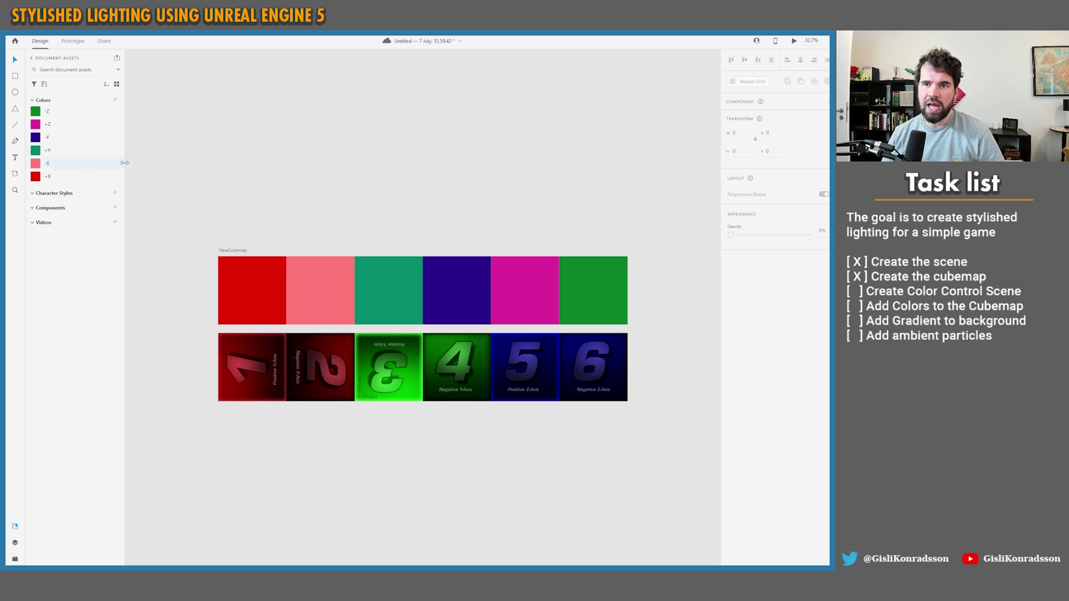
# Change the +Y color asset from teal to a pale lavender.
pyautogui.click(389, 290)
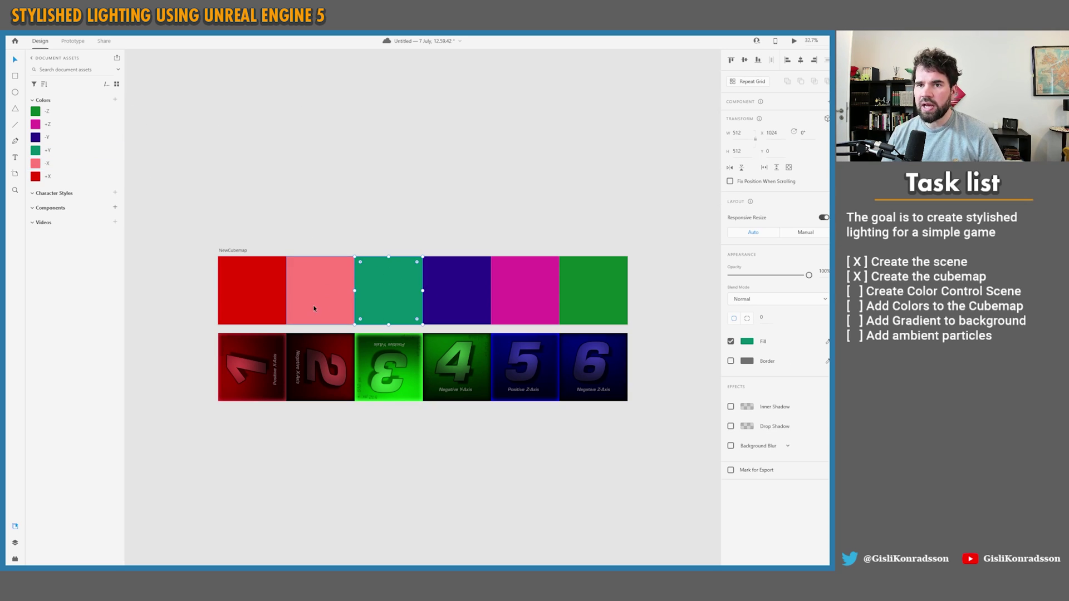
pyautogui.press('Escape')
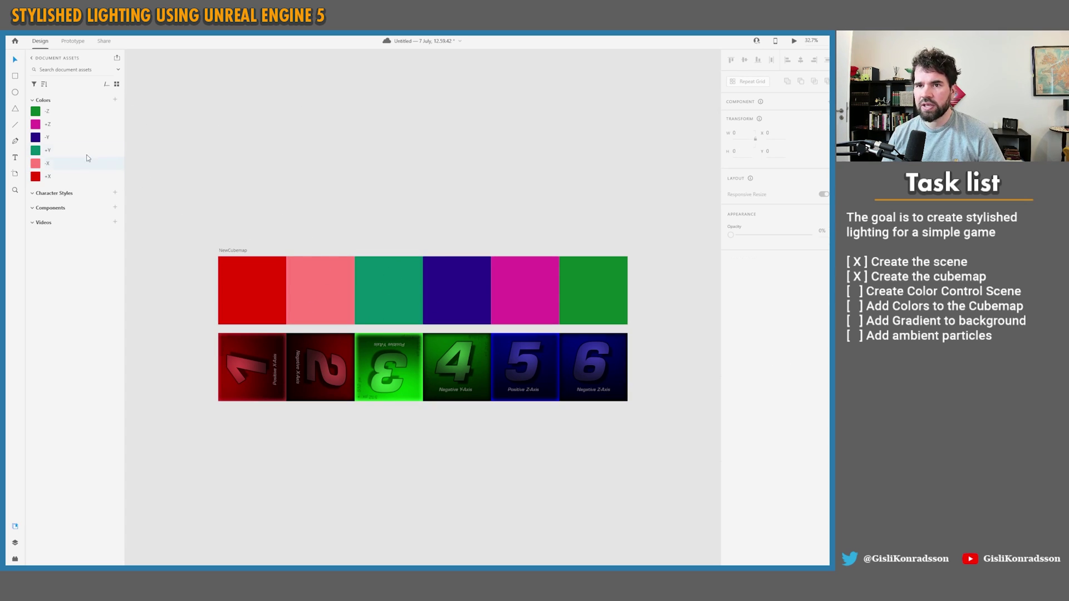
pyautogui.rightClick(56, 155)
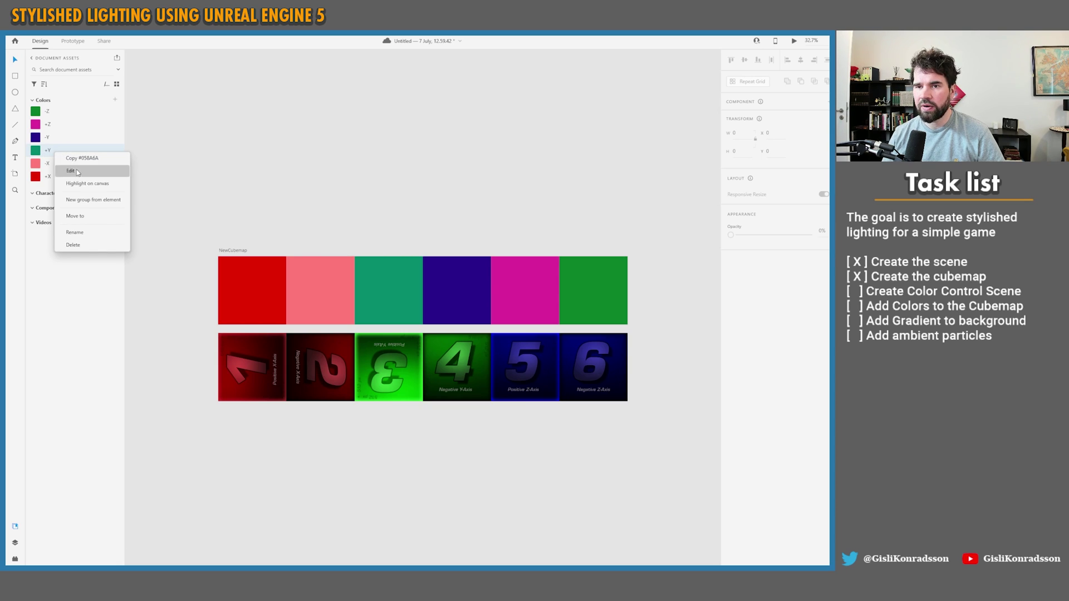
pyautogui.click(71, 171)
pyautogui.moveTo(218, 147); pyautogui.dragTo(156, 116)
pyautogui.click(320, 134)
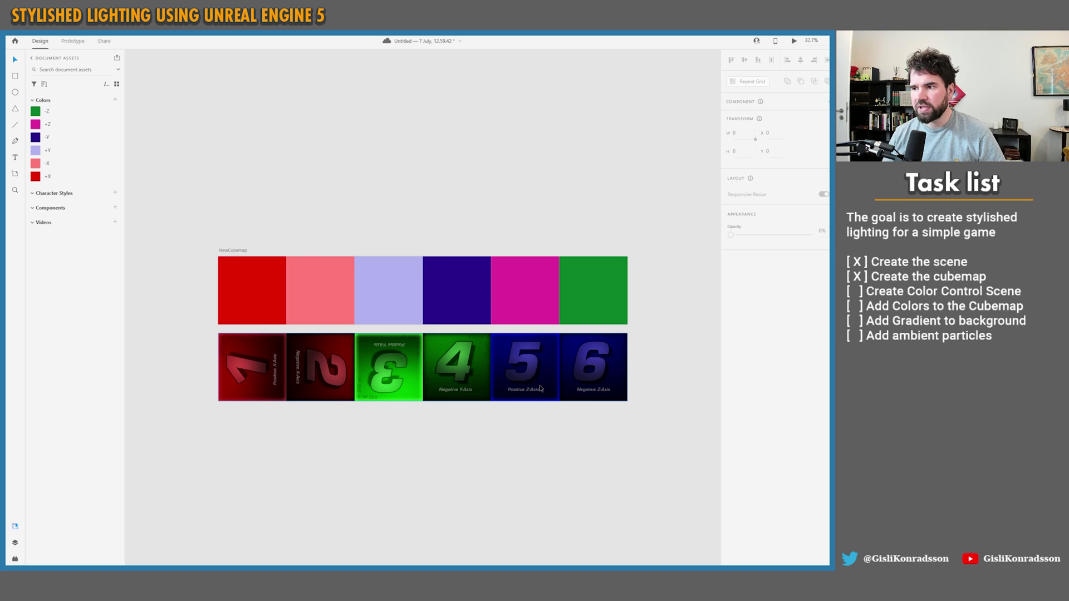
# Compare with the puzzle scene in Unreal Editor and change the +Z color asset in Adobe XD to yellow.
pyautogui.hotkey('alt', 'Tab')
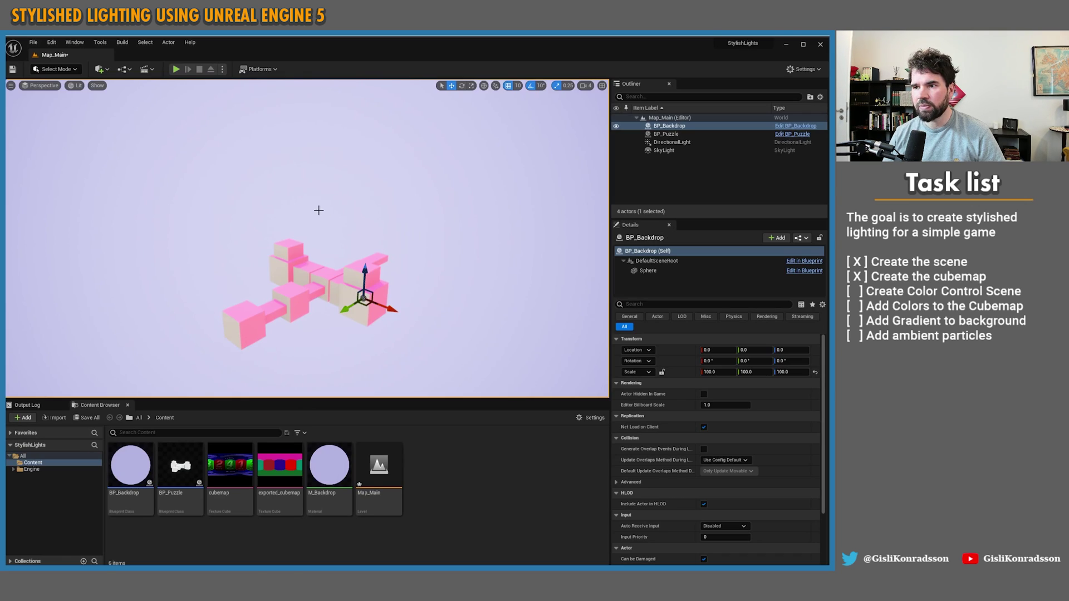
pyautogui.hotkey('alt', 'Tab')
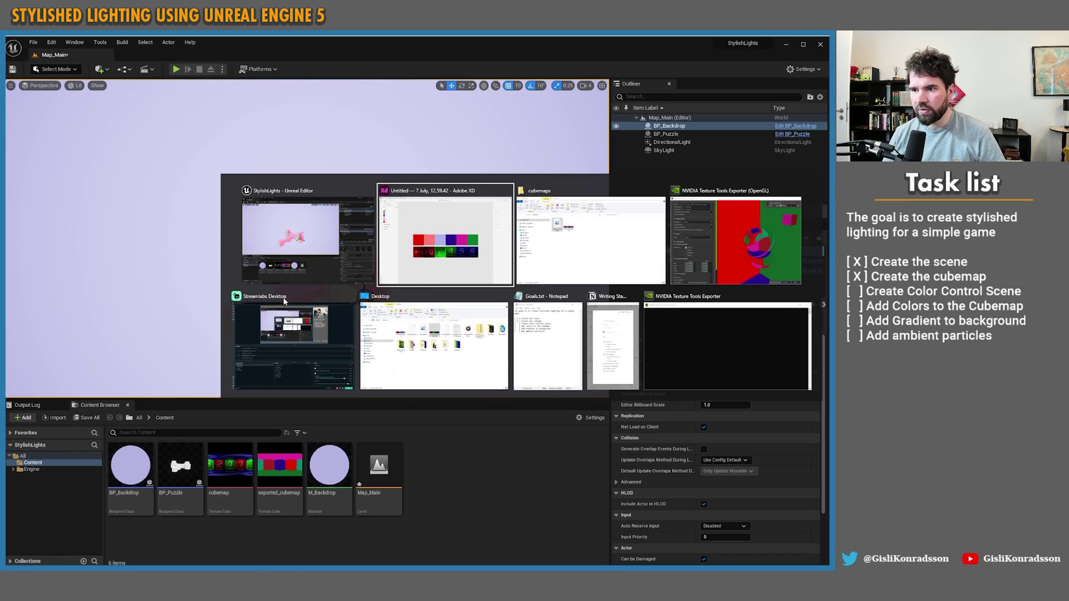
pyautogui.click(526, 292)
pyautogui.click(333, 182)
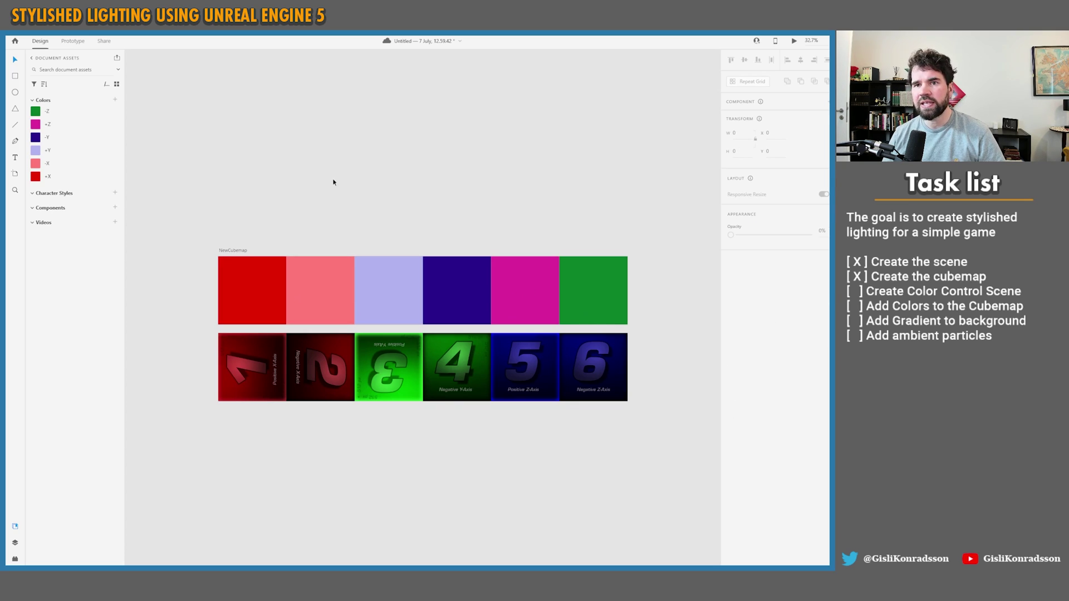
pyautogui.rightClick(49, 125)
pyautogui.click(73, 150)
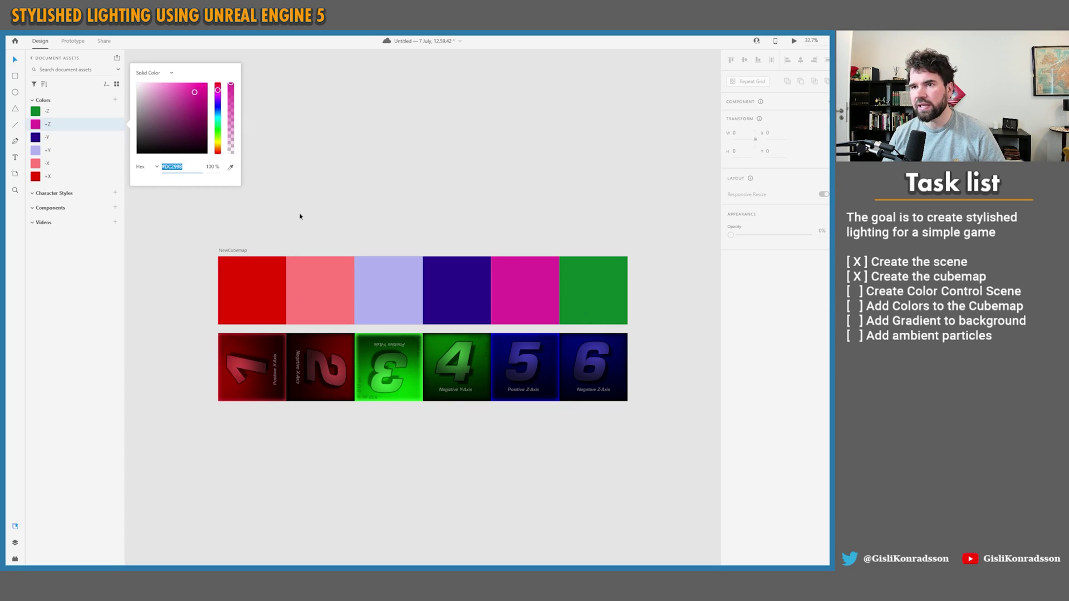
pyautogui.moveTo(217, 130); pyautogui.dragTo(217, 148)
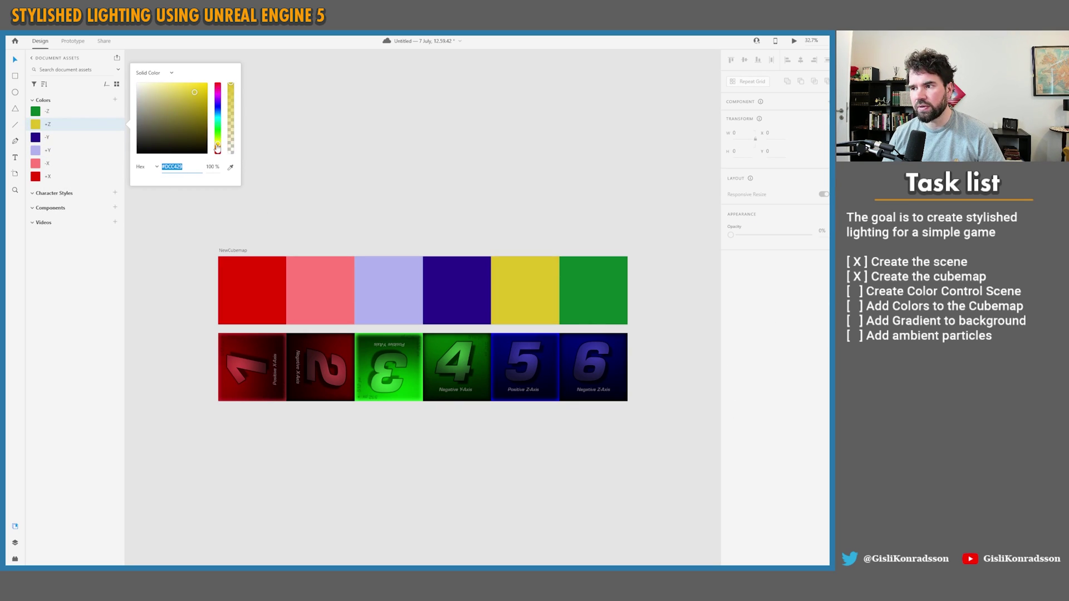
pyautogui.click(299, 136)
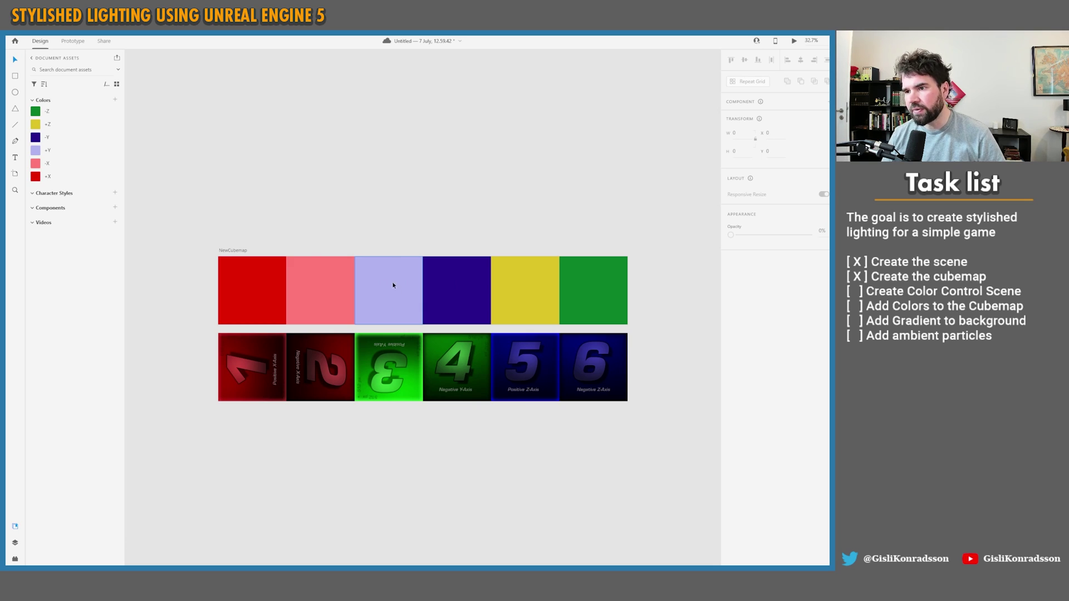
pyautogui.rightClick(59, 138)
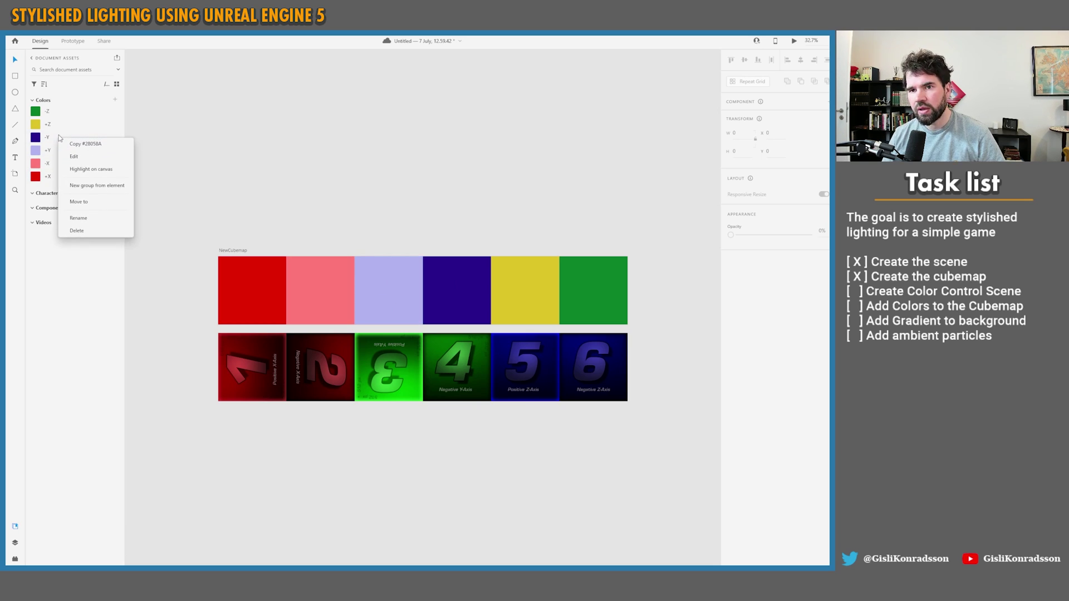
pyautogui.click(444, 228)
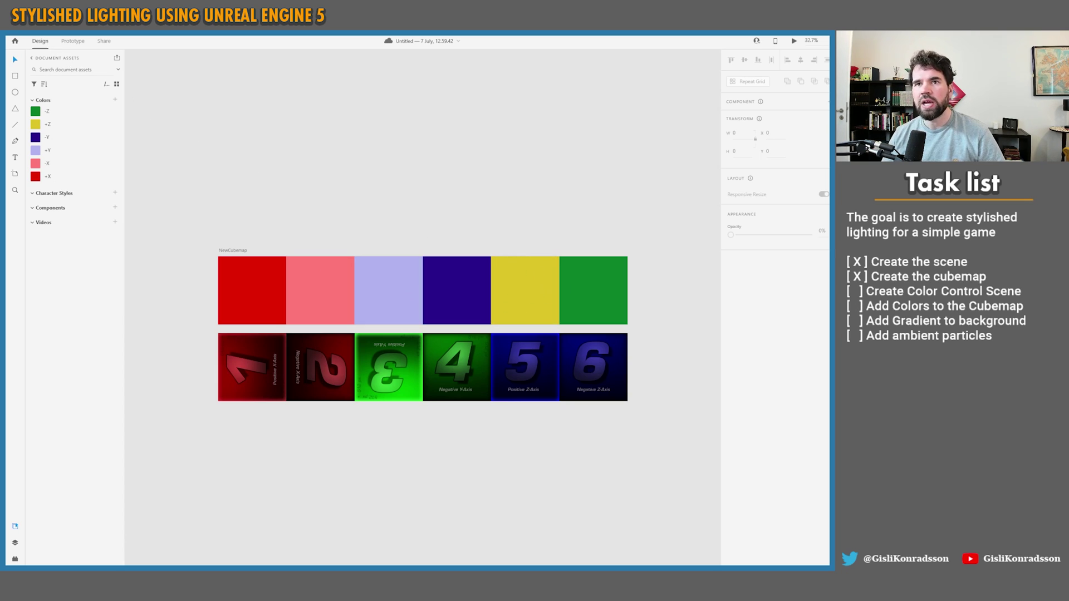
# Export the NewCubemap artboard as a PNG at 1x size into the cubemaps folder on the Desktop.
pyautogui.click(33, 28)
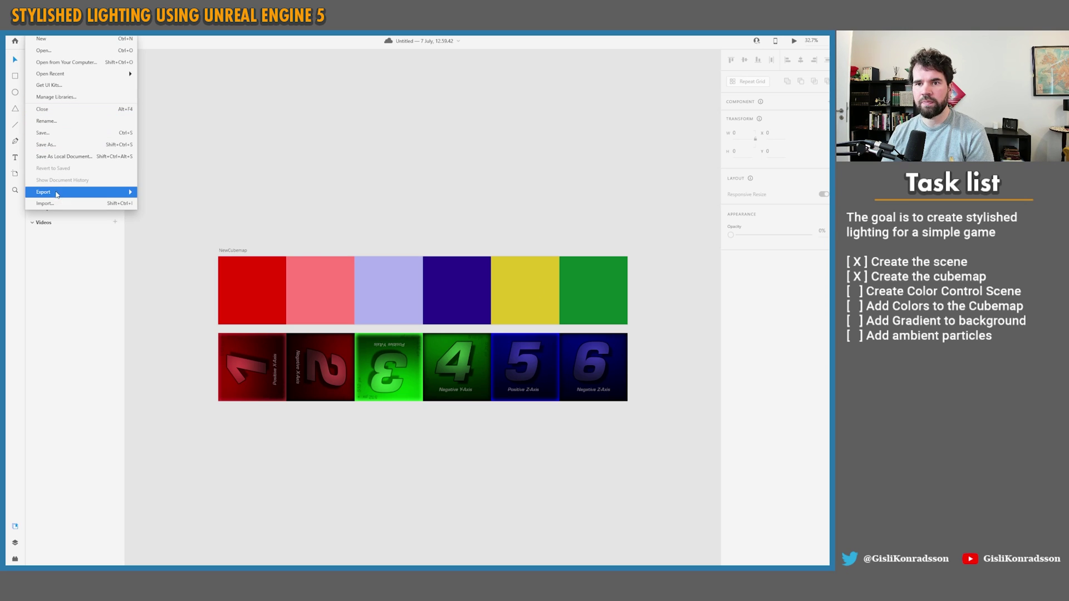
pyautogui.moveTo(56, 194)
pyautogui.click(161, 193)
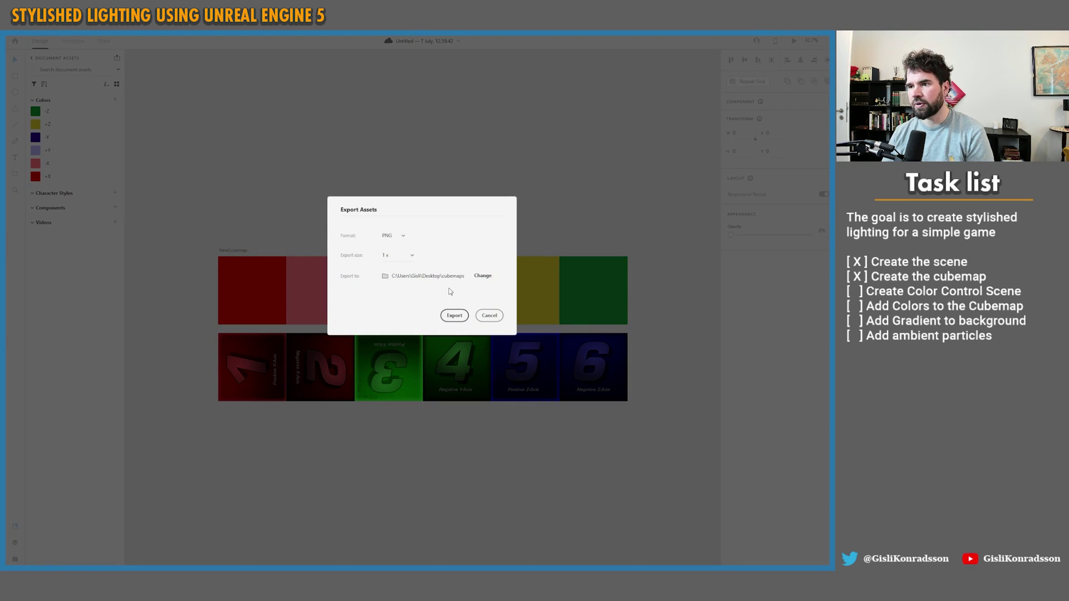
pyautogui.click(455, 316)
pyautogui.click(465, 319)
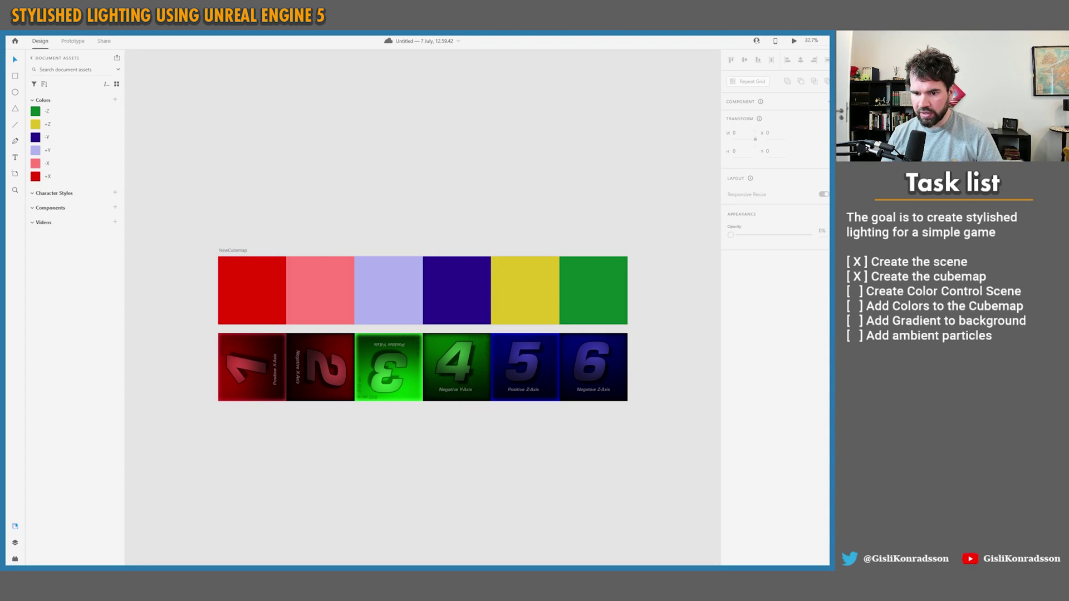
# Load NewCubemap.png from the cubemaps folder into NVIDIA Texture Tools Exporter and inspect its cube map preview from several angles.
pyautogui.moveTo(81, 573)
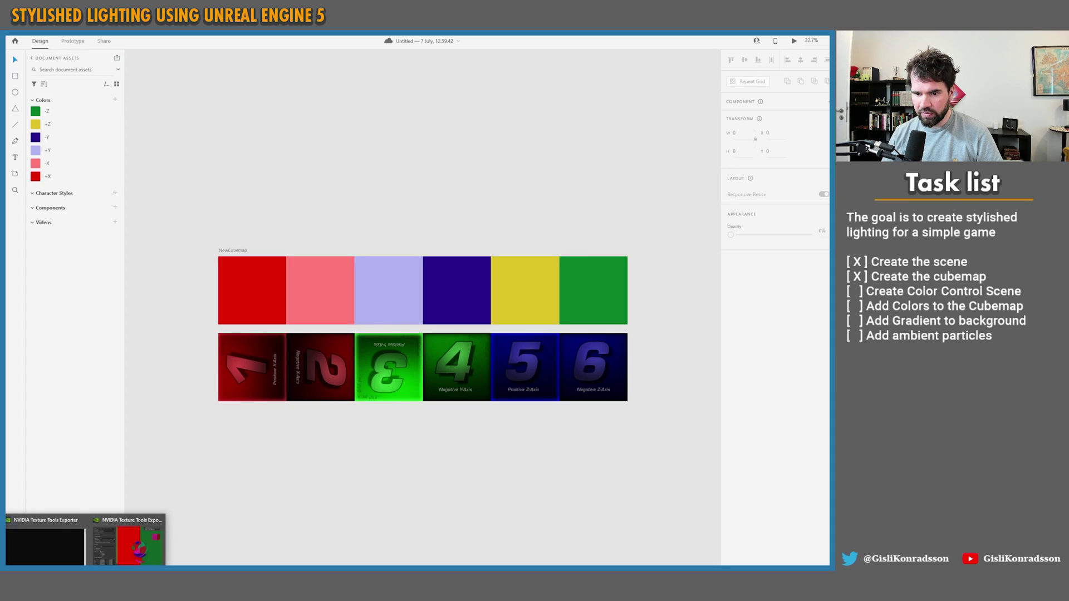
pyautogui.click(125, 545)
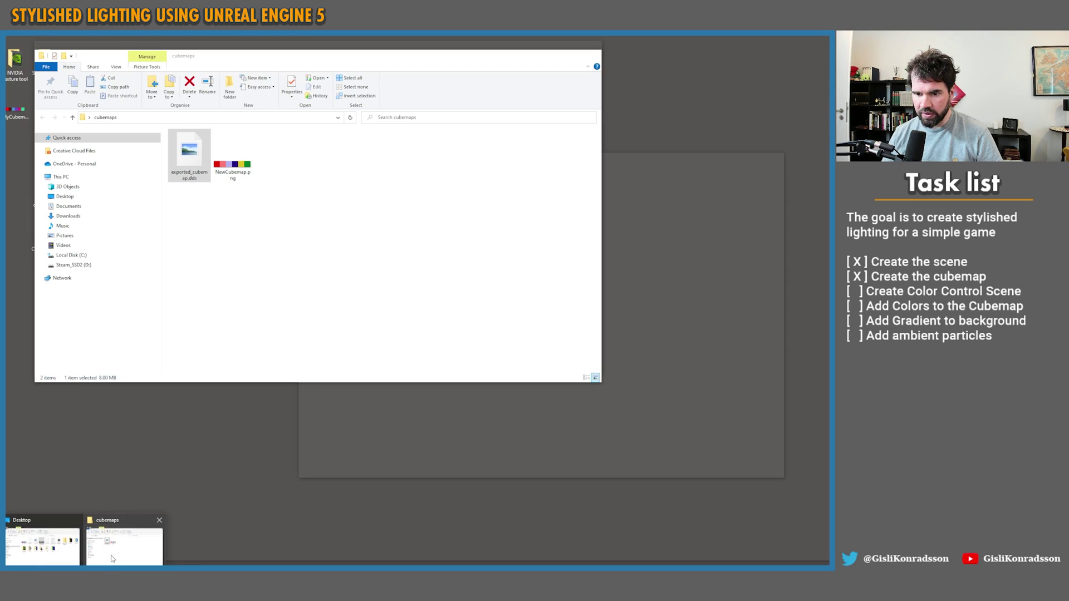
pyautogui.click(125, 544)
pyautogui.moveTo(232, 166); pyautogui.dragTo(649, 334)
pyautogui.moveTo(662, 379); pyautogui.dragTo(746, 326)
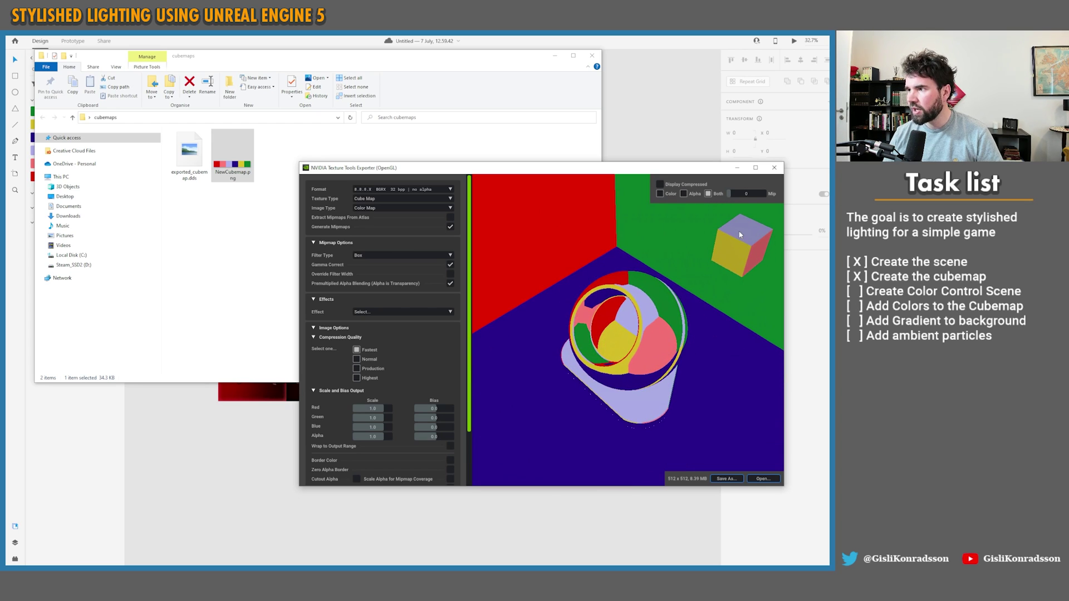
pyautogui.moveTo(722, 268); pyautogui.dragTo(613, 336)
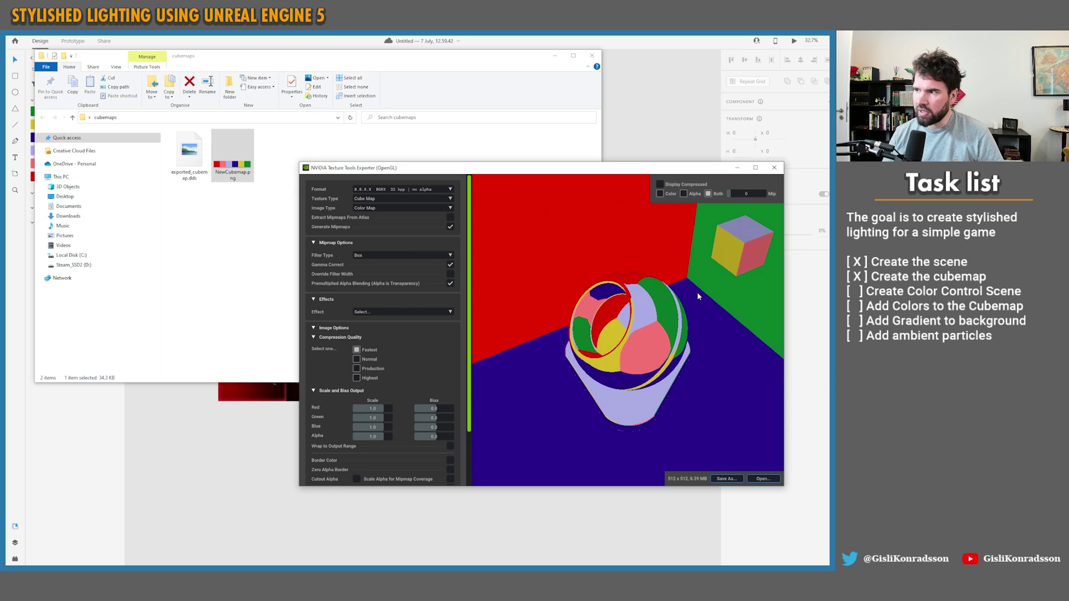
# Save the cube map from NVIDIA Texture Tools Exporter over exported_cubemap.dds in the cubemaps folder.
pyautogui.click(250, 444)
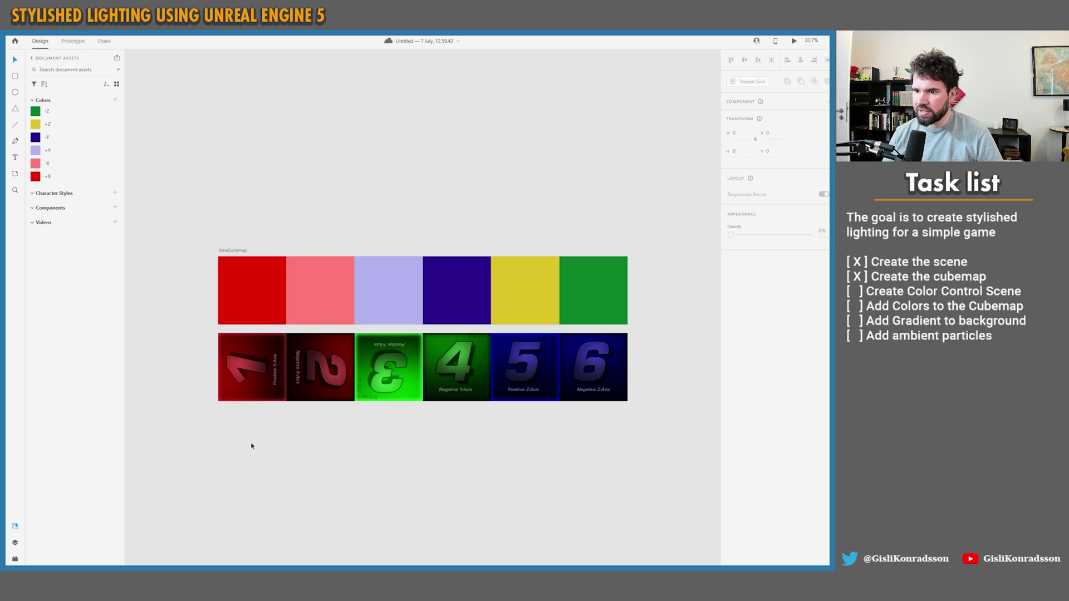
pyautogui.hotkey('alt', 'Tab')
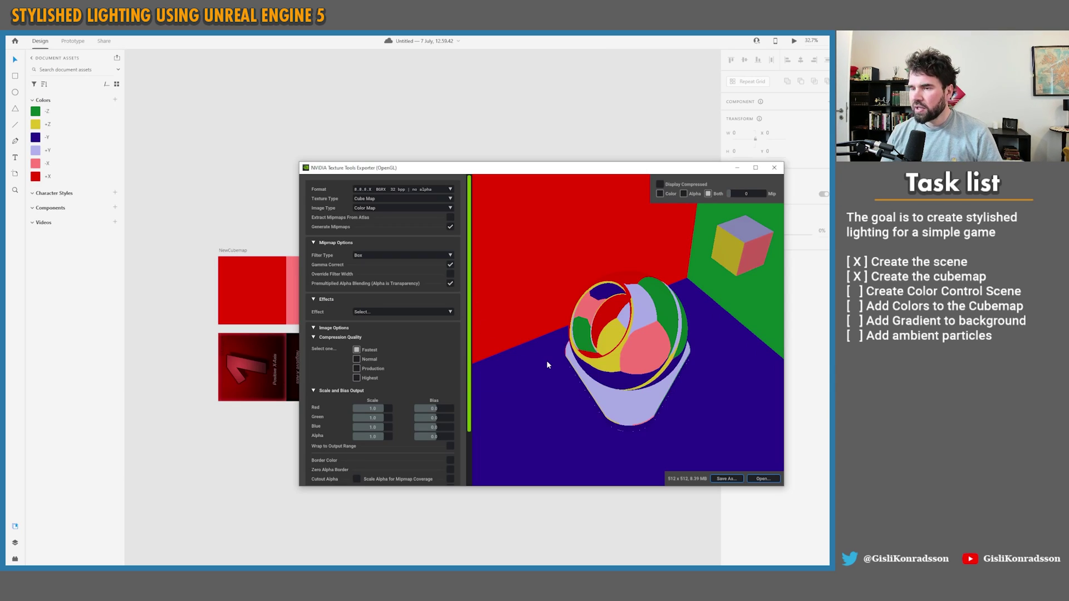
pyautogui.click(726, 478)
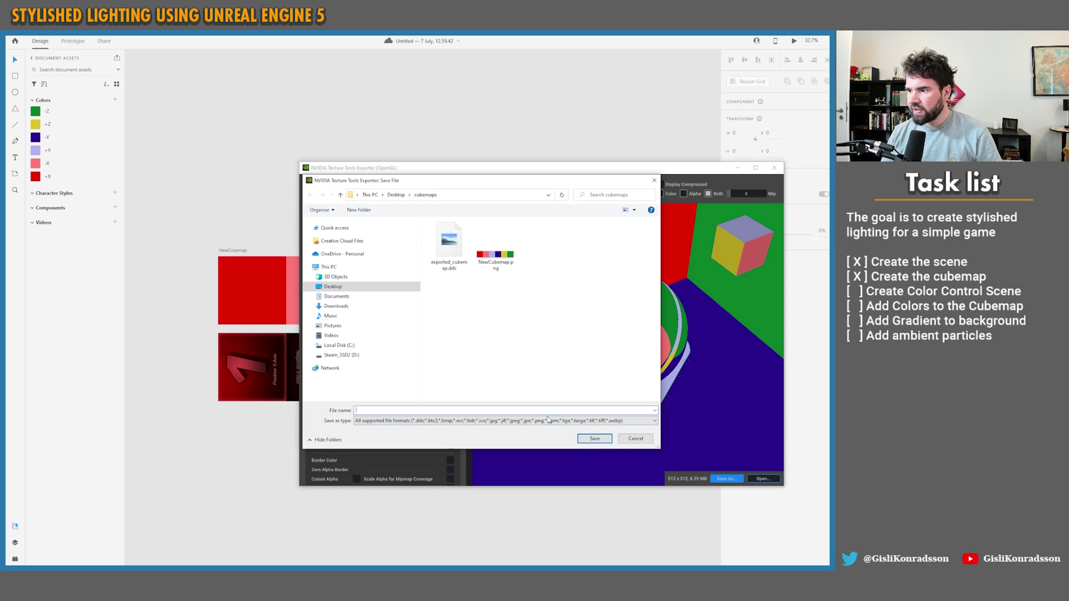
pyautogui.doubleClick(449, 242)
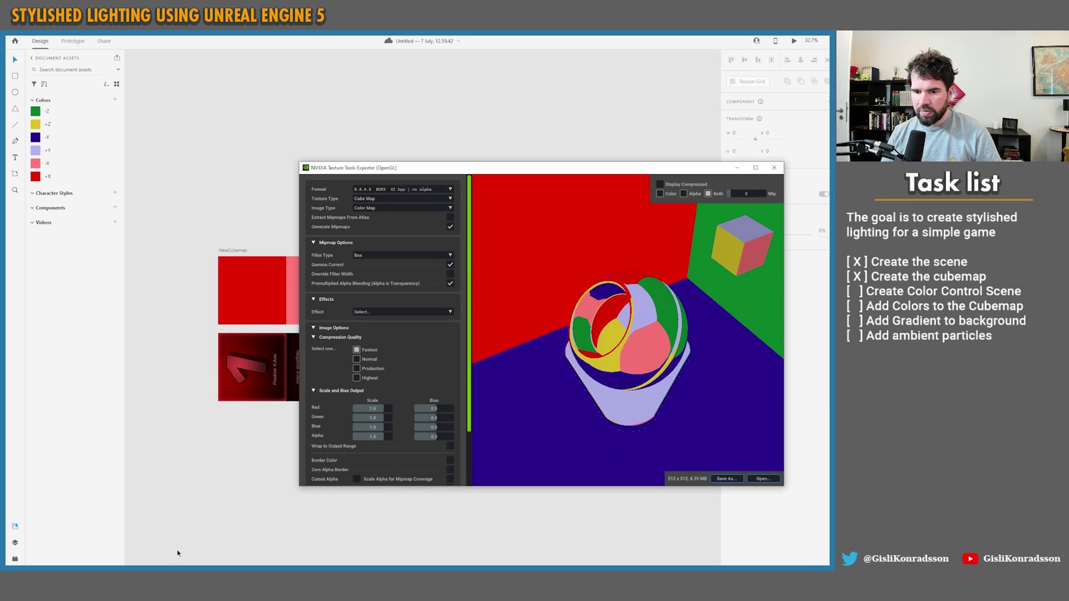
# Switch to Unreal Editor and reimport the exported_cubemap texture from its source file.
pyautogui.click(114, 539)
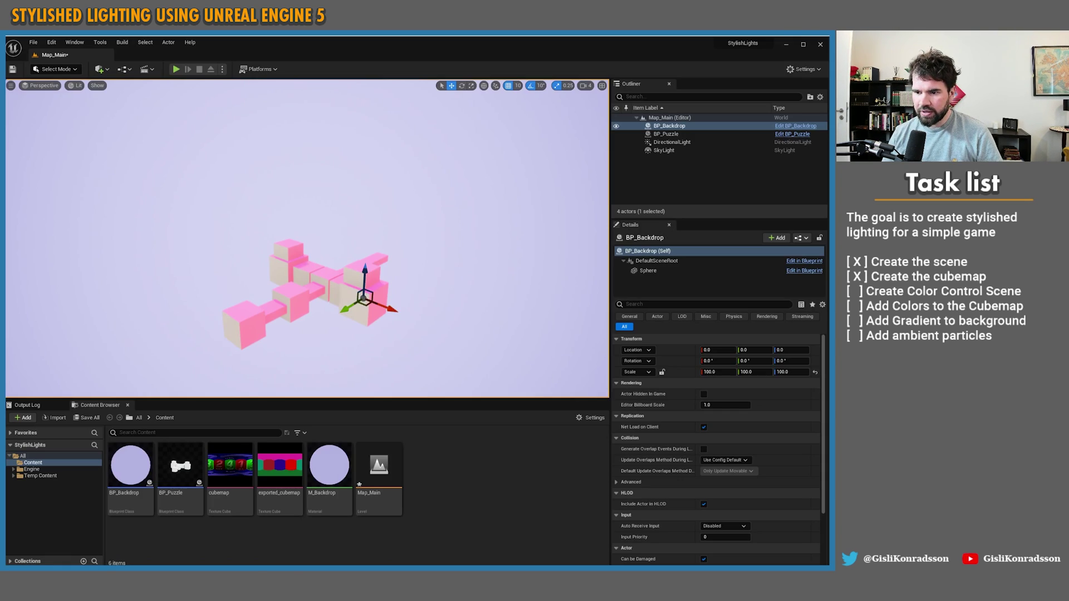
pyautogui.rightClick(272, 480)
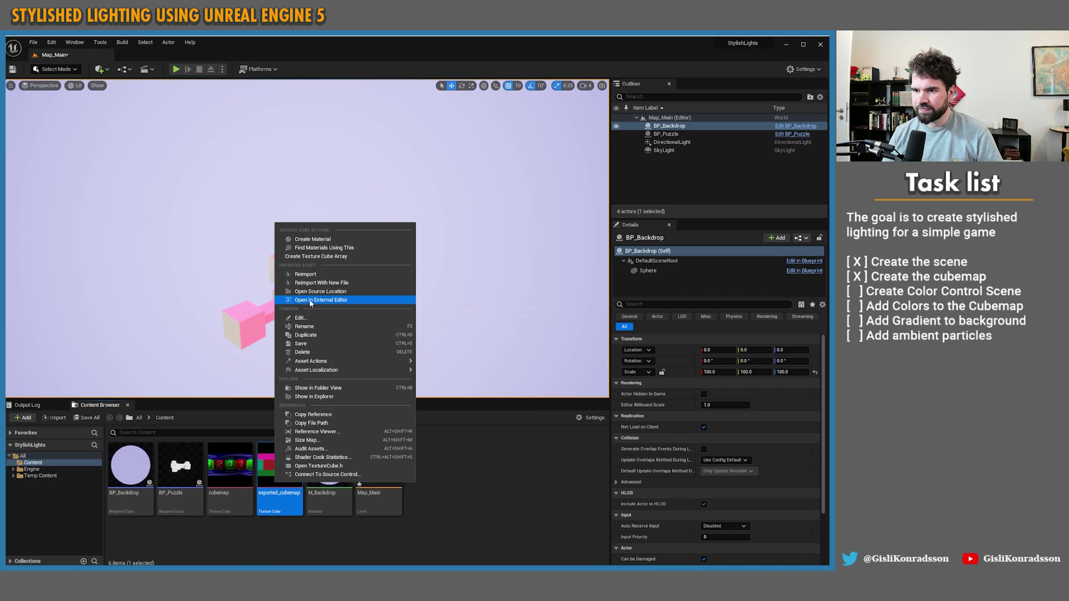
pyautogui.click(314, 277)
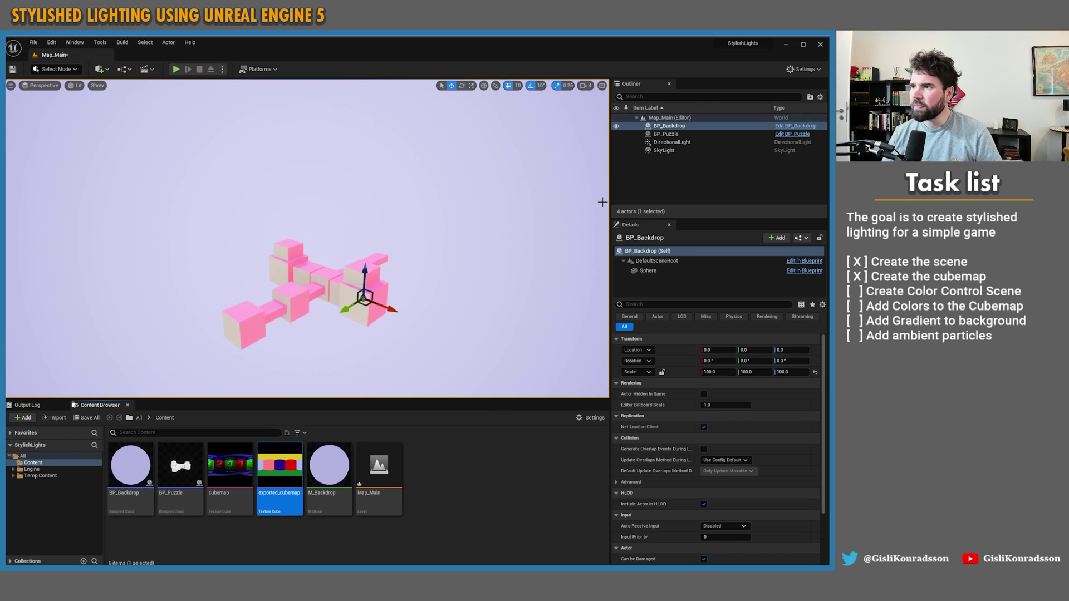
# Set the SkyLight's mobility to Stationary.
pyautogui.click(663, 150)
pyautogui.click(743, 373)
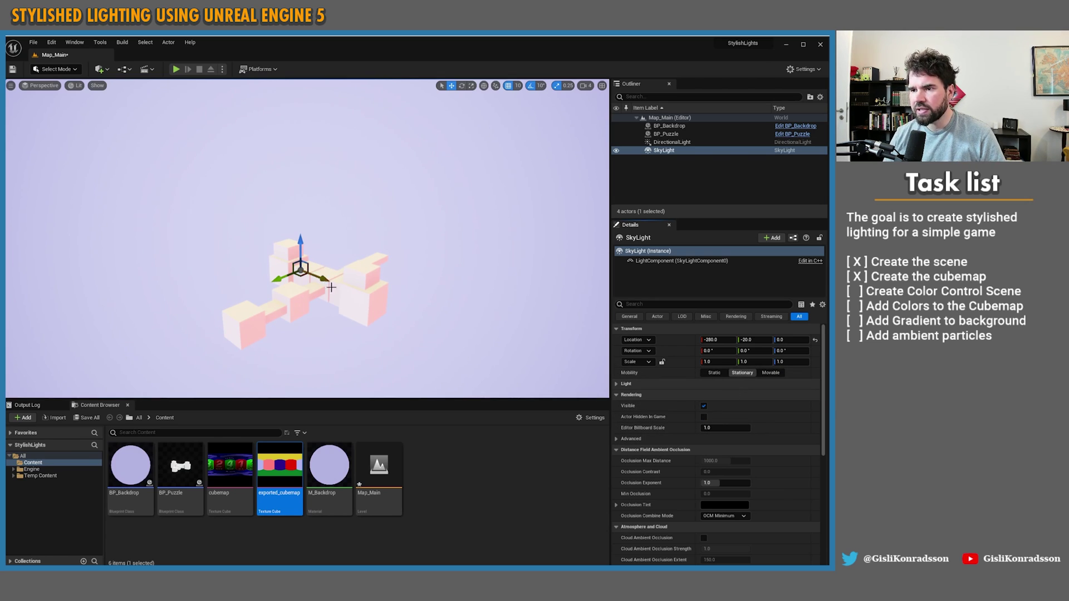
pyautogui.click(386, 247)
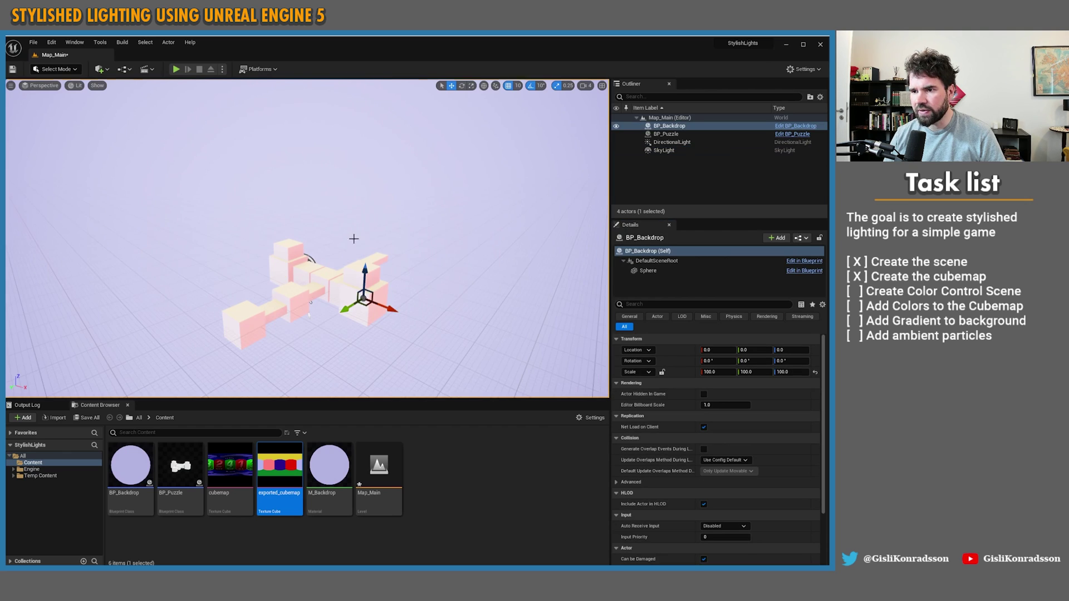
# Examine the puzzle's recolored lighting from several distances and angles.
pyautogui.moveTo(354, 239); pyautogui.dragTo(378, 254, button='right')
pyautogui.press('w')
pyautogui.press('s')
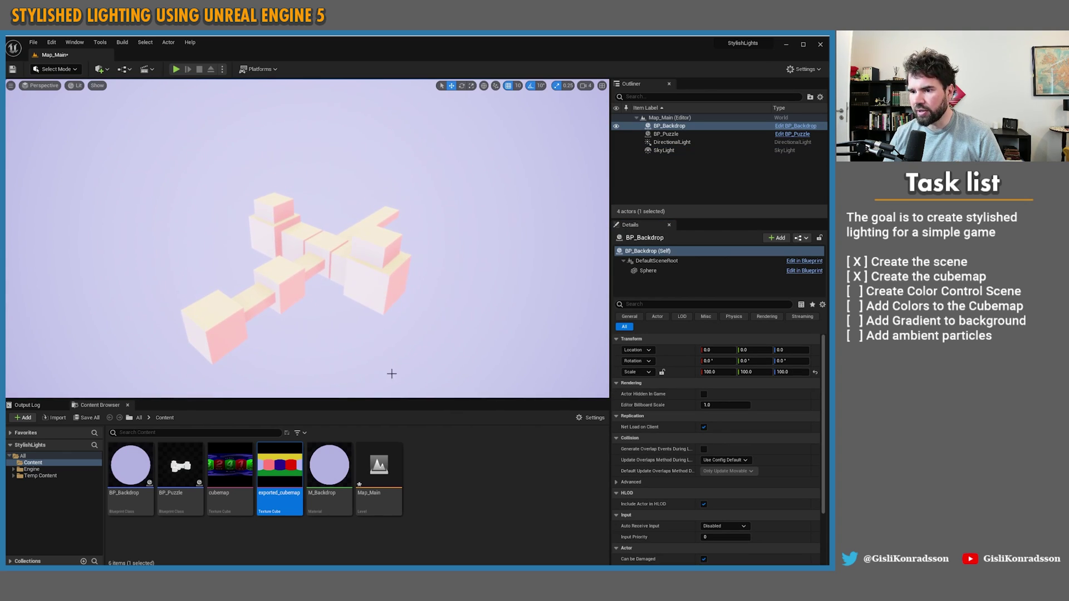
pyautogui.moveTo(302, 301); pyautogui.dragTo(601, 312, button='right')
pyautogui.press('a')
pyautogui.press('s')
pyautogui.press('a')
pyautogui.press('a')
pyautogui.press('s')
pyautogui.press('s')
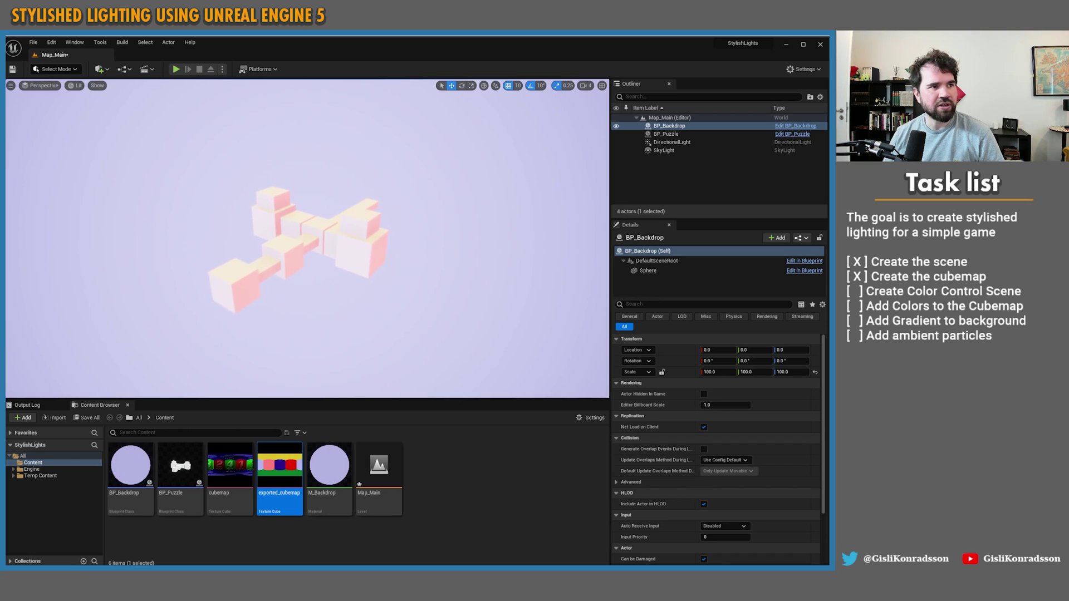
pyautogui.press('w')
pyautogui.press('s')
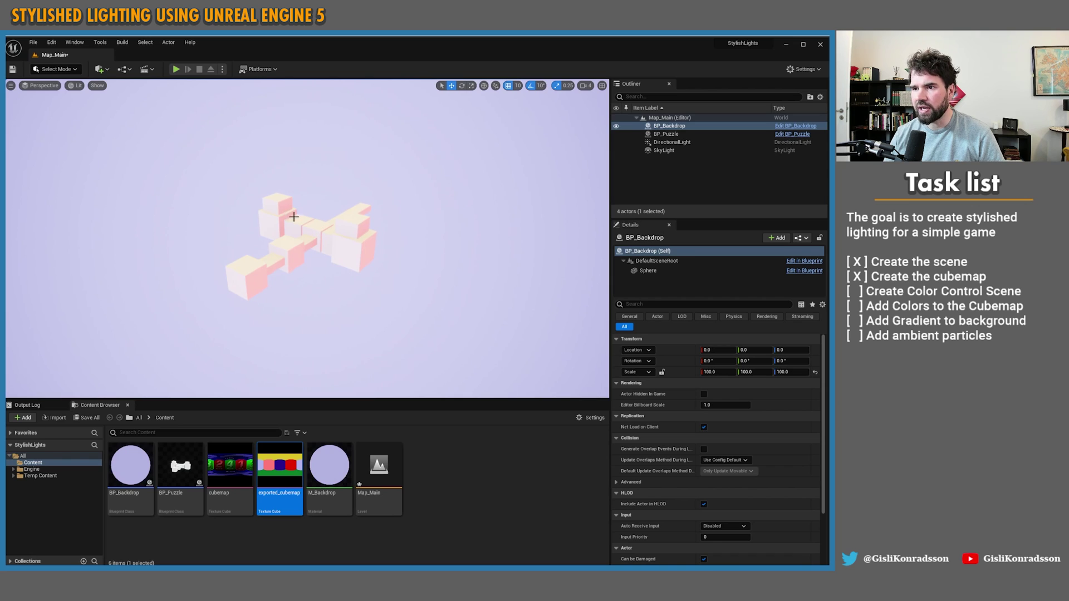
pyautogui.press('w')
pyautogui.moveTo(294, 218); pyautogui.dragTo(312, 239, button='right')
pyautogui.press('e')
pyautogui.press('s')
# Set the DirectionalLight's intensity to 5 lux.
pyautogui.click(672, 152)
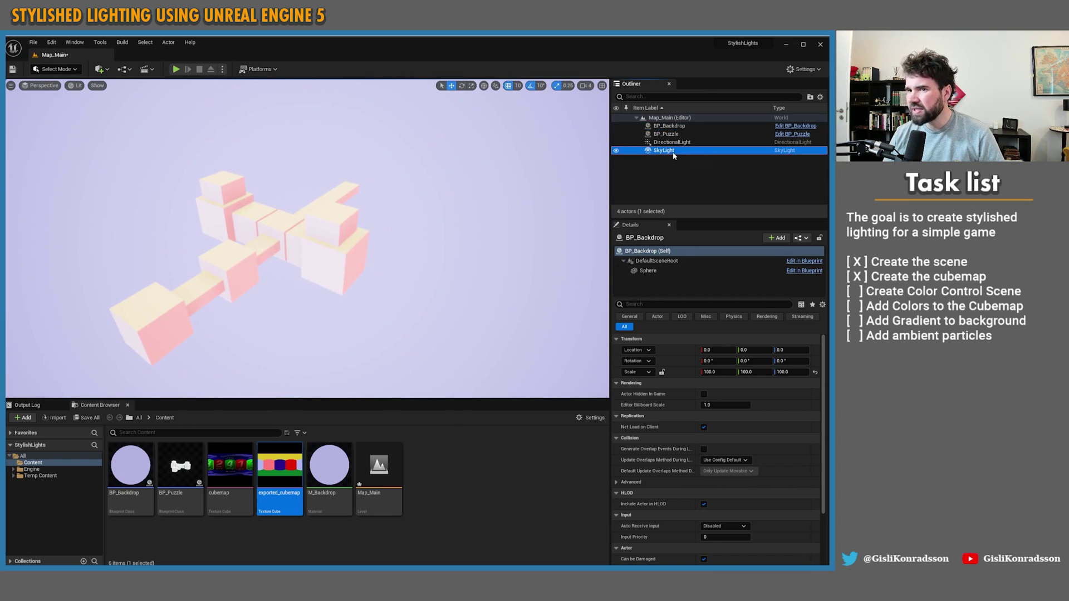
pyautogui.click(672, 143)
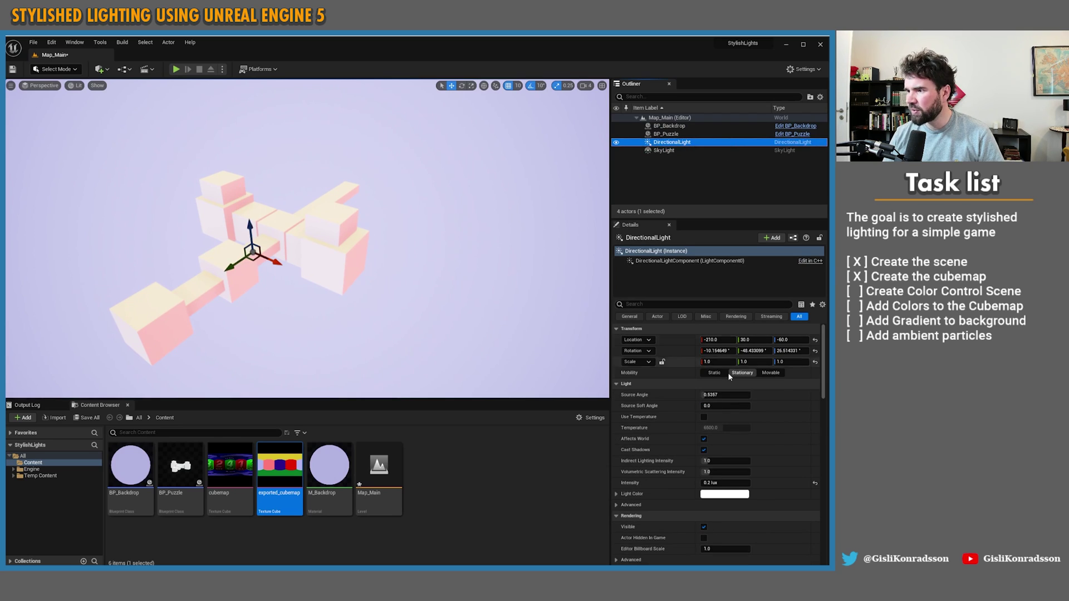
pyautogui.click(721, 484)
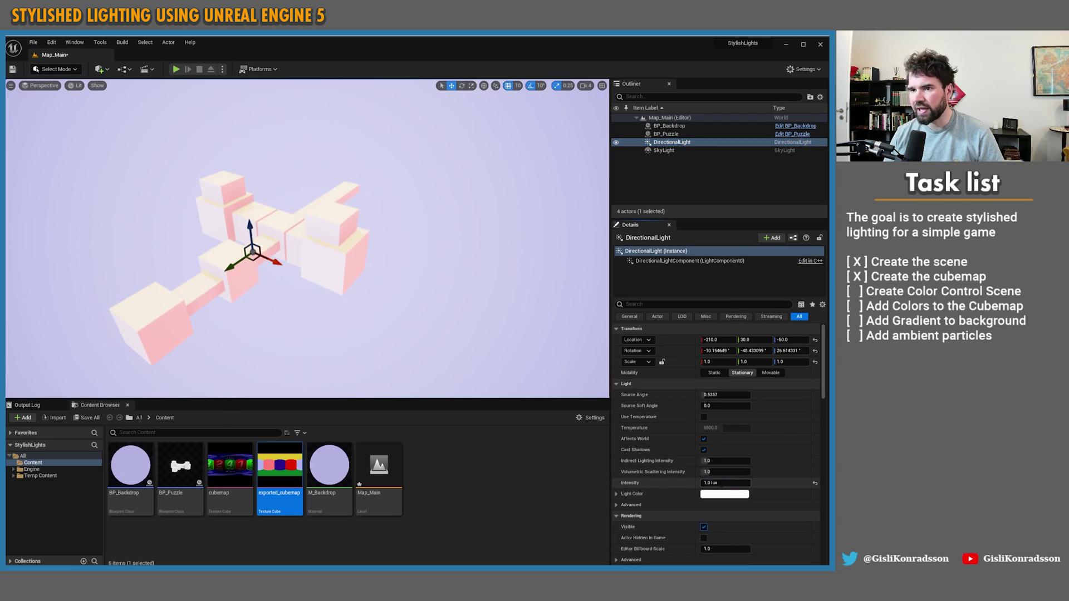
pyautogui.click(723, 483)
pyautogui.write('12')
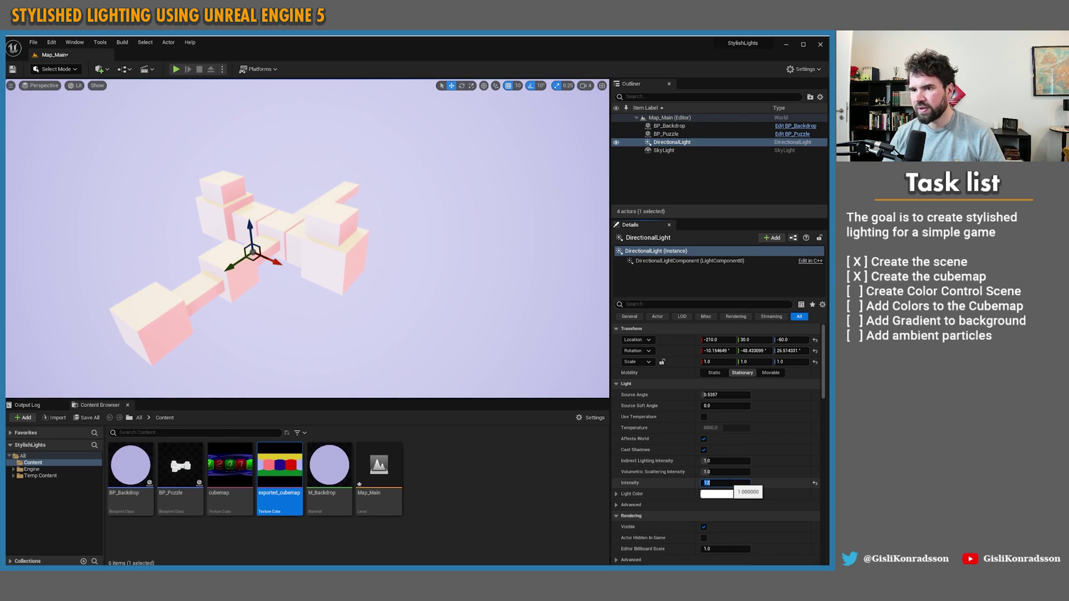
pyautogui.write('5')
pyautogui.press('Return')
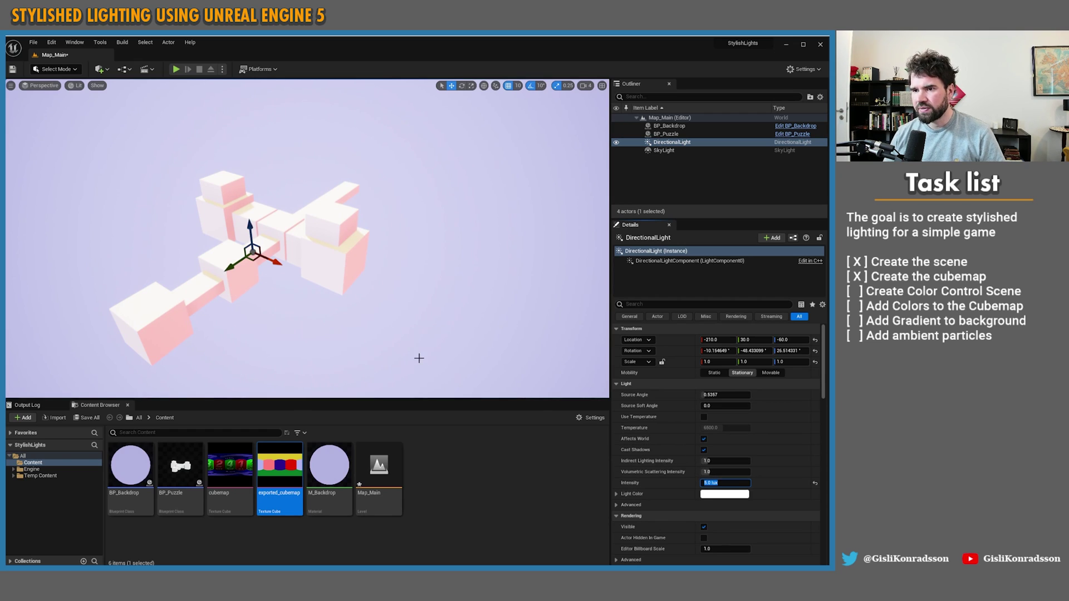
# Rotate the DirectionalLight to about 3.6°, -20.6° and 78.4° so it strikes the puzzle from a new direction.
pyautogui.moveTo(251, 227); pyautogui.dragTo(253, 231)
pyautogui.moveTo(265, 217)
pyautogui.mouseDown()
pyautogui.moveTo(280, 240)
pyautogui.moveTo(277, 271)
pyautogui.moveTo(299, 237)
pyautogui.moveTo(273, 275)
pyautogui.moveTo(229, 279)
pyautogui.moveTo(253, 279)
pyautogui.moveTo(241, 280)
pyautogui.mouseUp()
pyautogui.moveTo(335, 288); pyautogui.dragTo(312, 291, button='right')
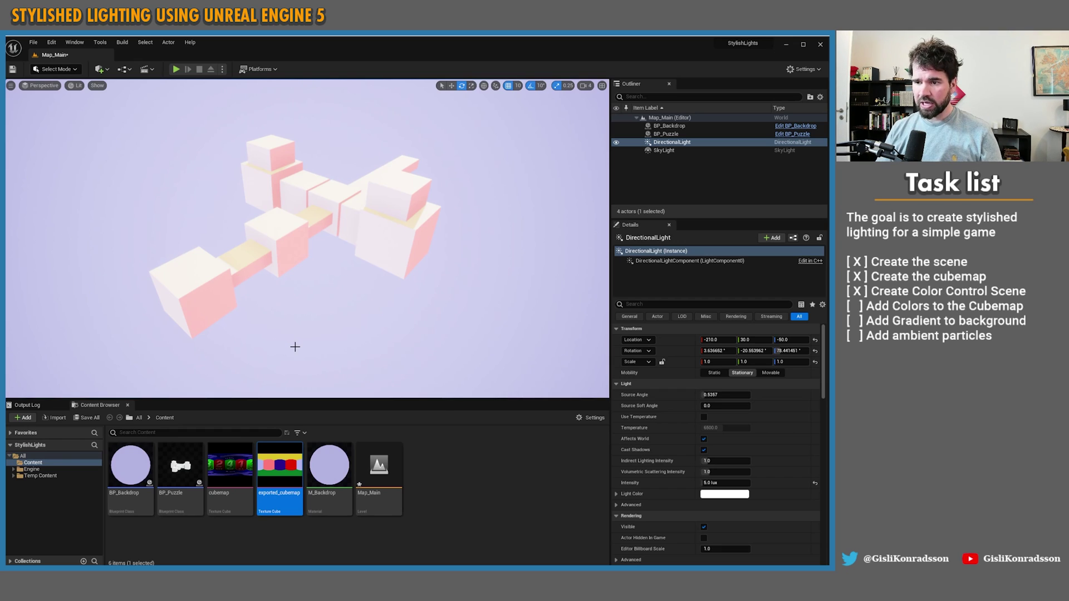
# Save the Map_Main level.
pyautogui.click(423, 511)
pyautogui.click(379, 474)
pyautogui.hotkey('ctrl', 's')
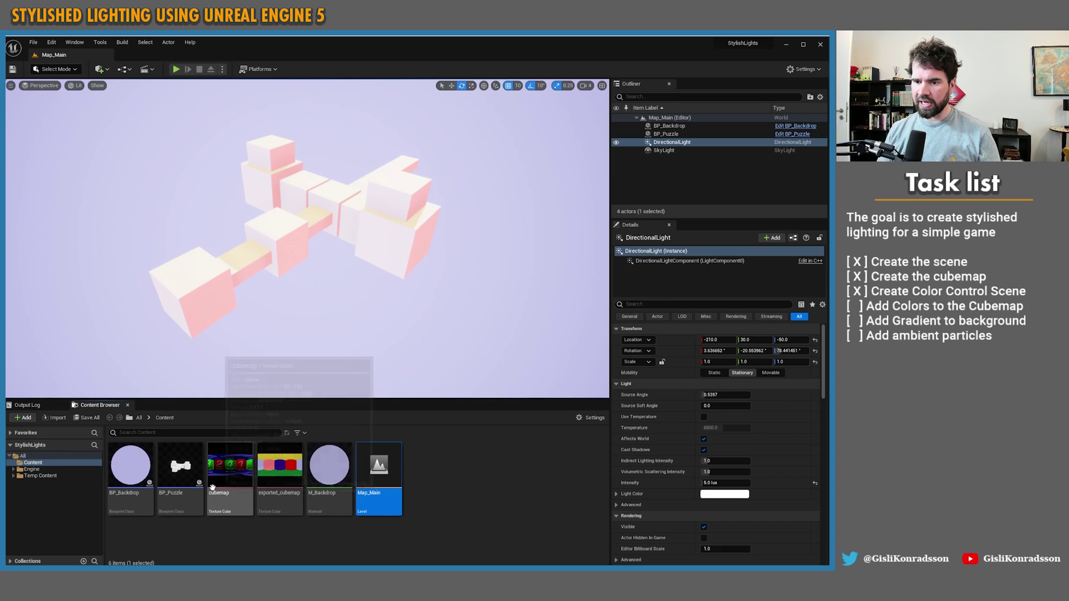
# Switch to Adobe XD and add a "Top Layer" text label at size 64 just above the yellow +Z square of NewCubemap.
pyautogui.hotkey('alt', 'Tab')
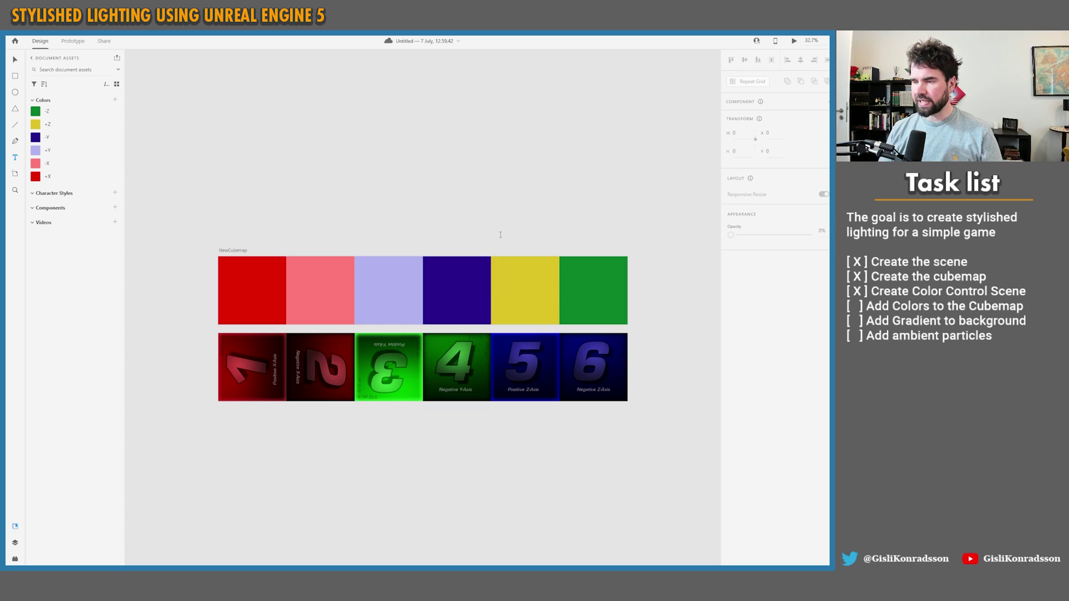
pyautogui.hotkey('alt', 'Tab')
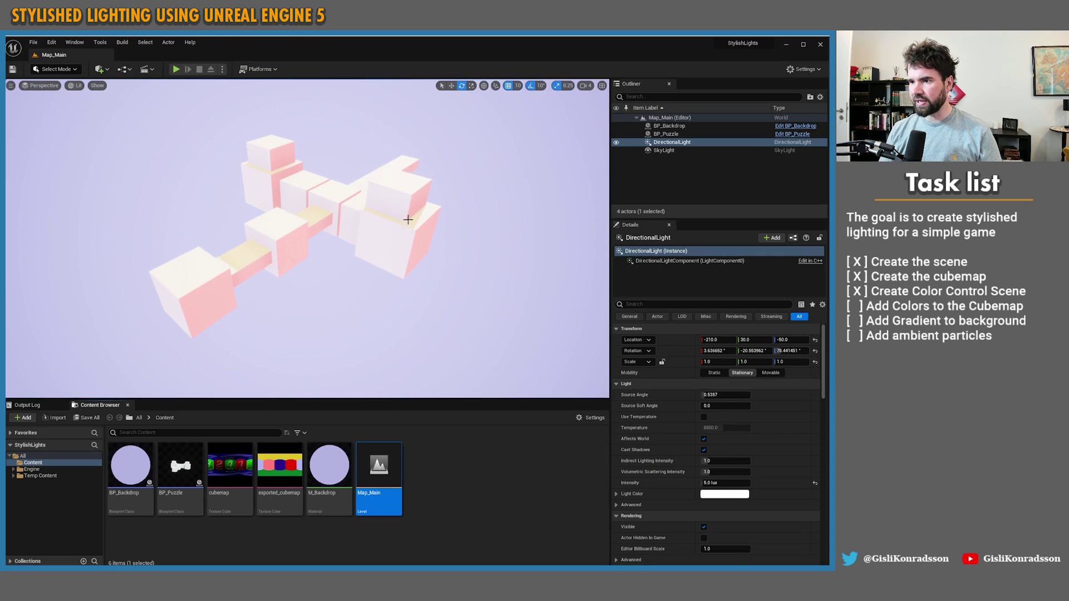
pyautogui.hotkey('alt', 'Tab')
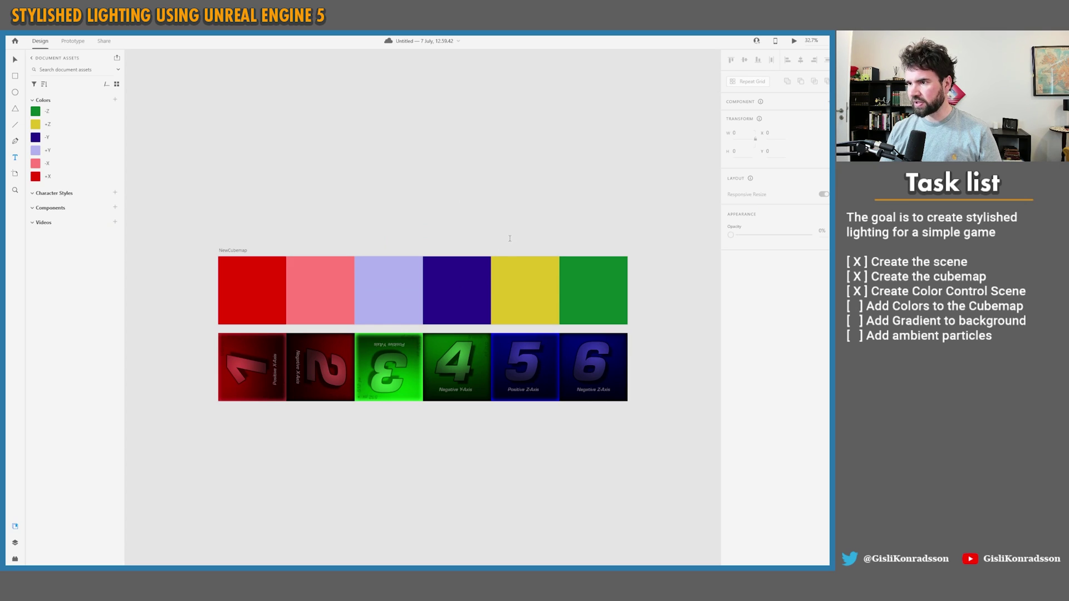
pyautogui.click(511, 231)
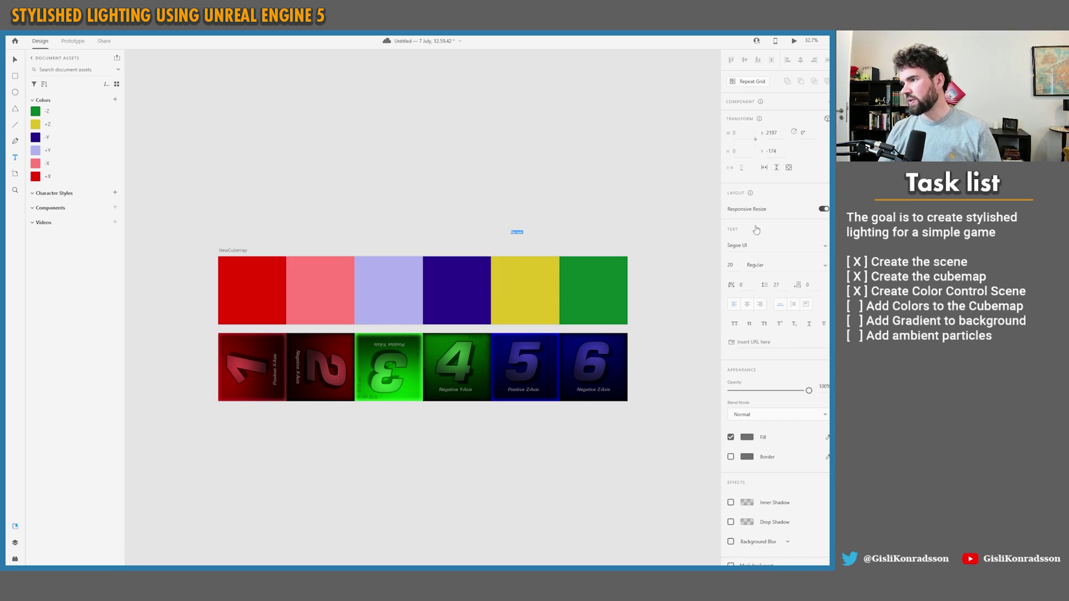
pyautogui.click(738, 264)
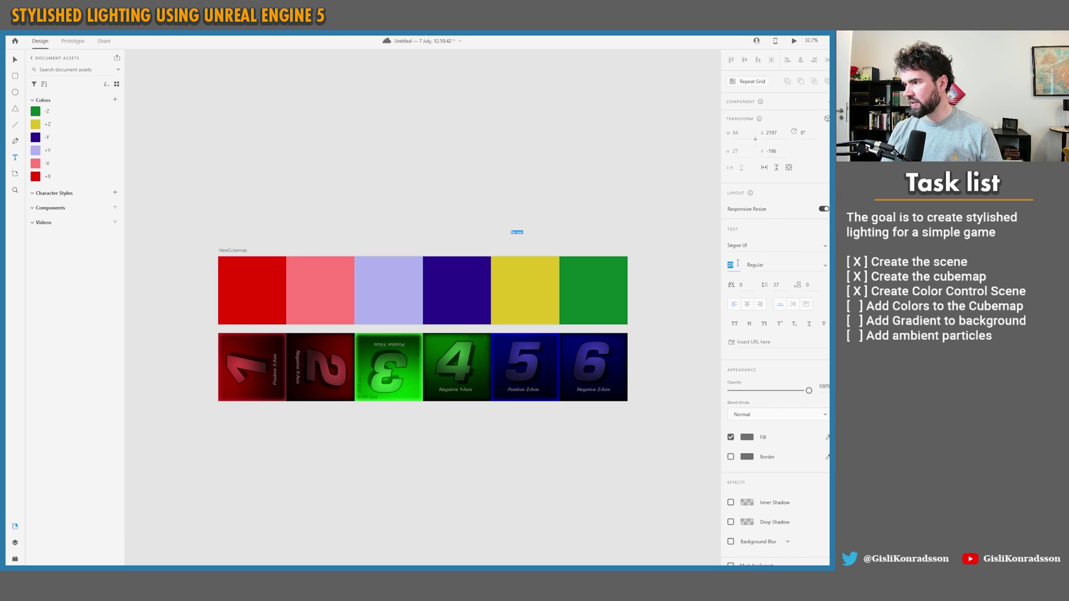
pyautogui.write('64')
pyautogui.press('Return')
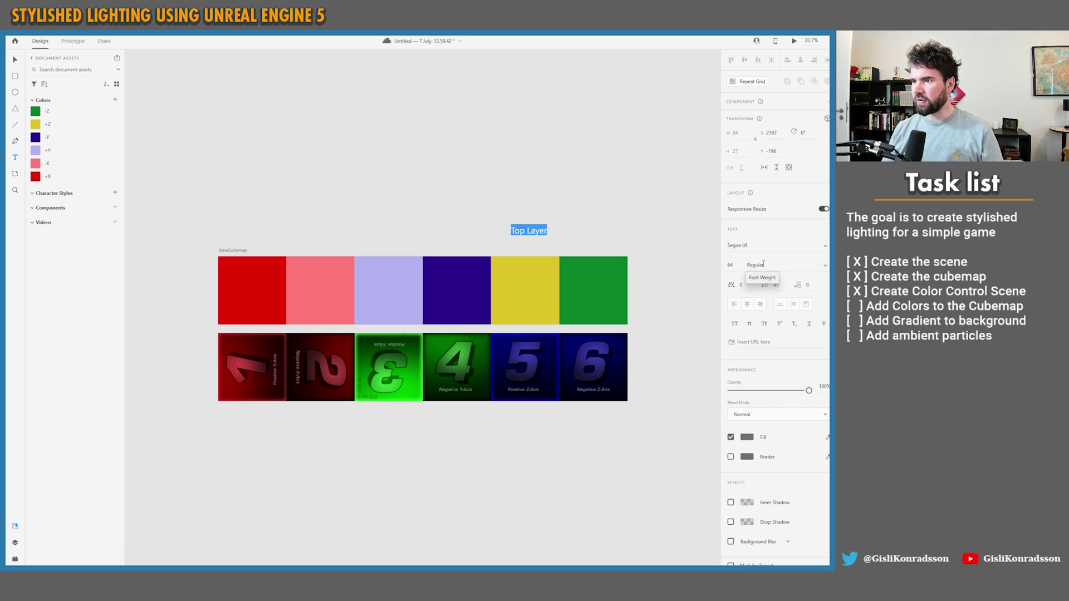
pyautogui.click(15, 61)
pyautogui.moveTo(531, 234); pyautogui.dragTo(523, 244)
pyautogui.click(527, 217)
pyautogui.click(560, 217)
pyautogui.hotkey('alt', 'Tab')
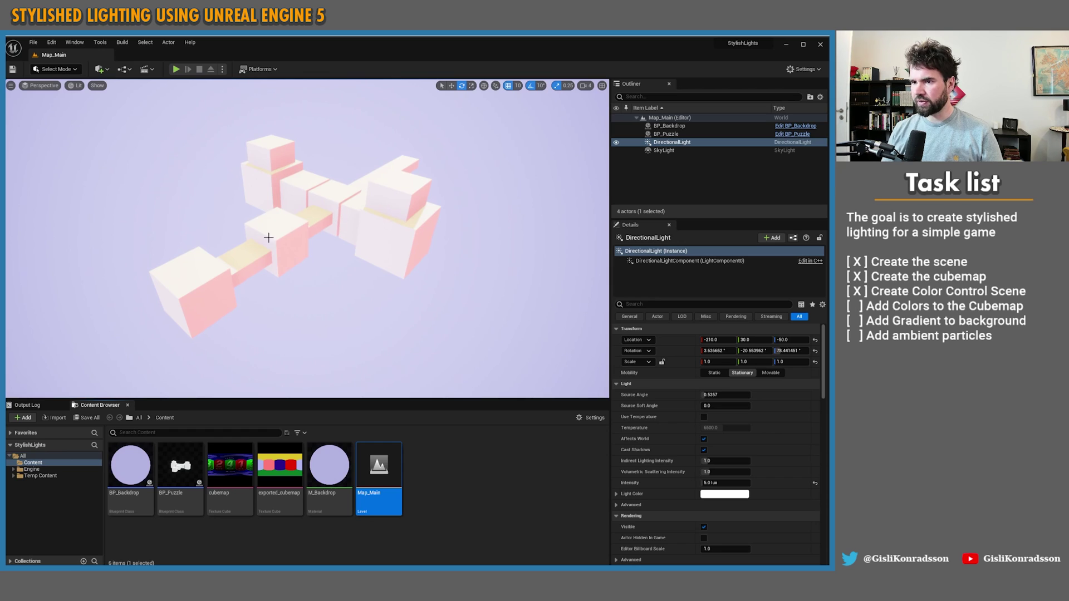
pyautogui.hotkey('alt', 'Tab')
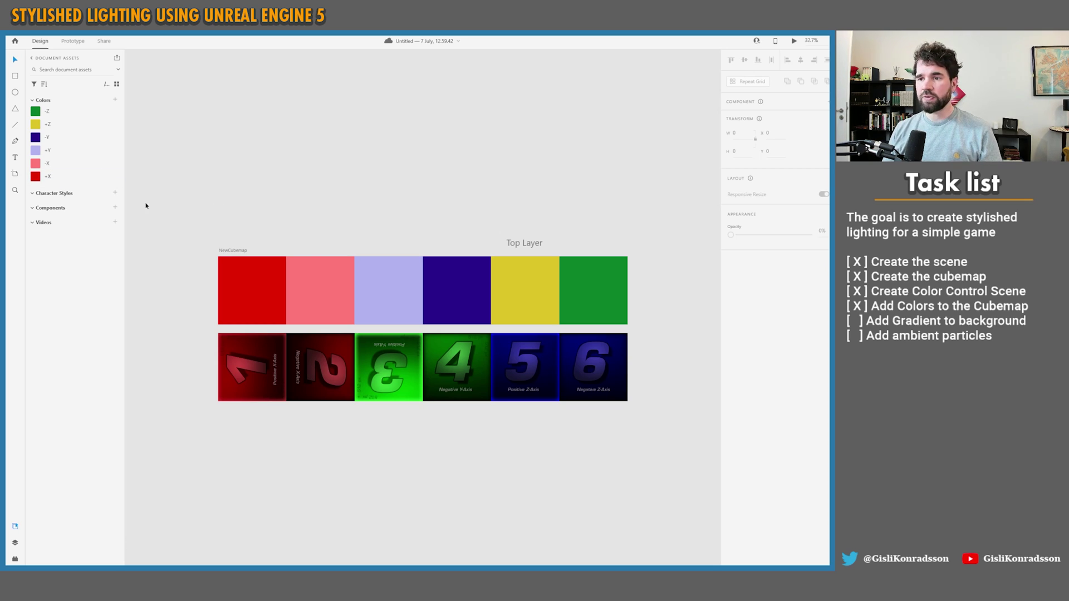
pyautogui.moveTo(140, 238); pyautogui.dragTo(283, 210, button='middle')
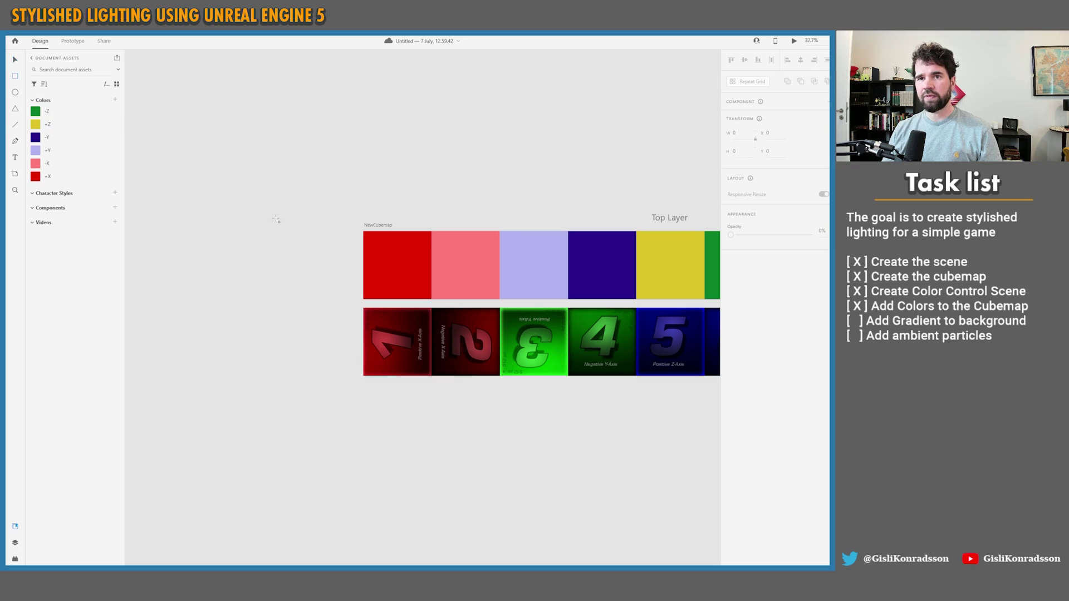
pyautogui.moveTo(262, 87)
pyautogui.mouseDown()
pyautogui.moveTo(315, 345)
pyautogui.moveTo(334, 367)
pyautogui.moveTo(323, 379)
pyautogui.moveTo(280, 376)
pyautogui.mouseUp()
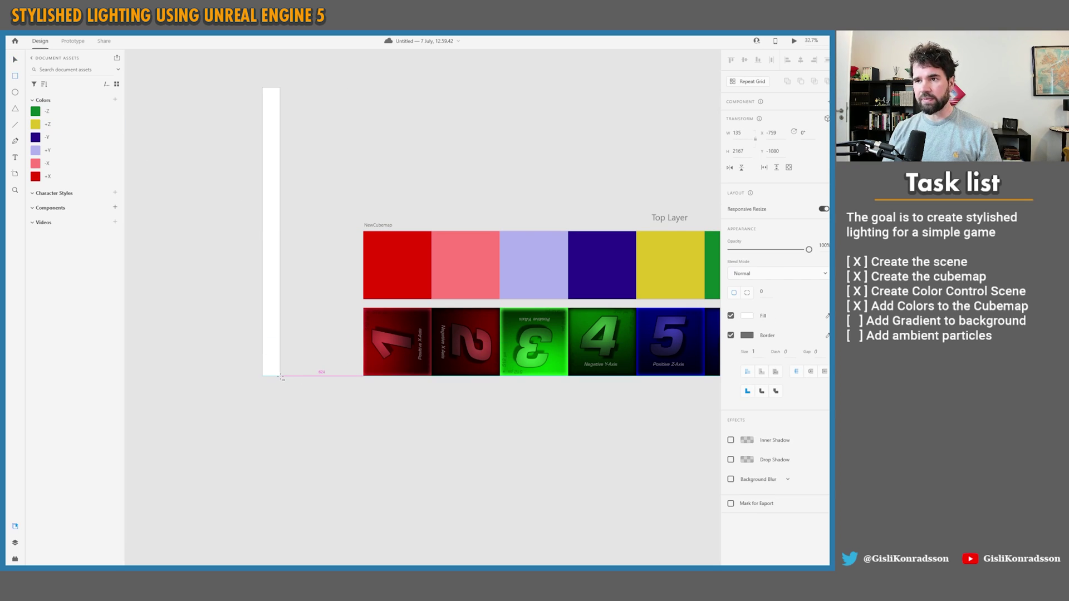
pyautogui.click(17, 61)
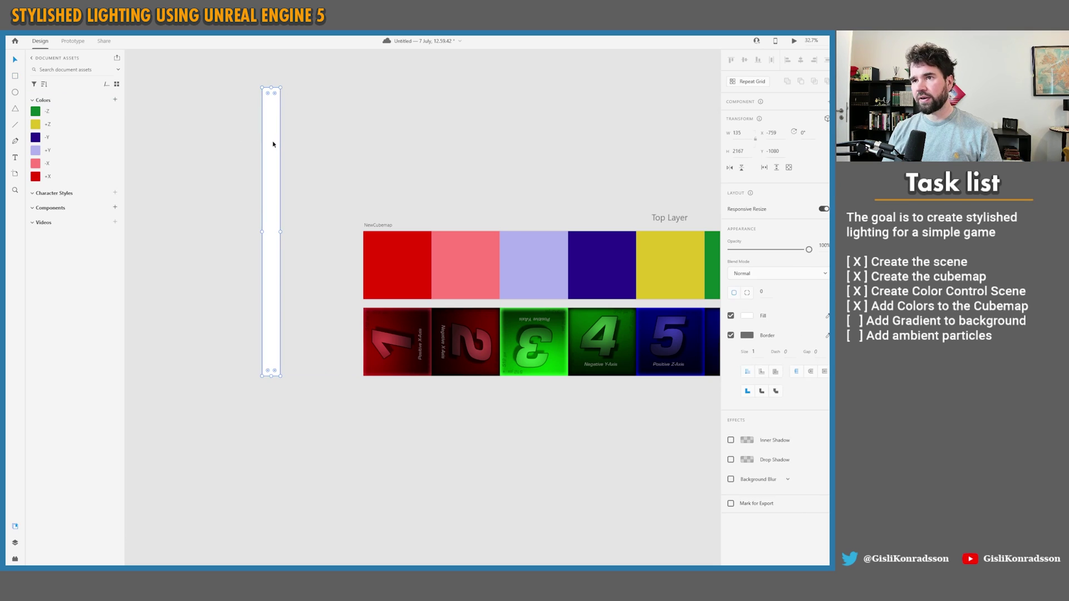
pyautogui.moveTo(272, 143); pyautogui.dragTo(324, 157)
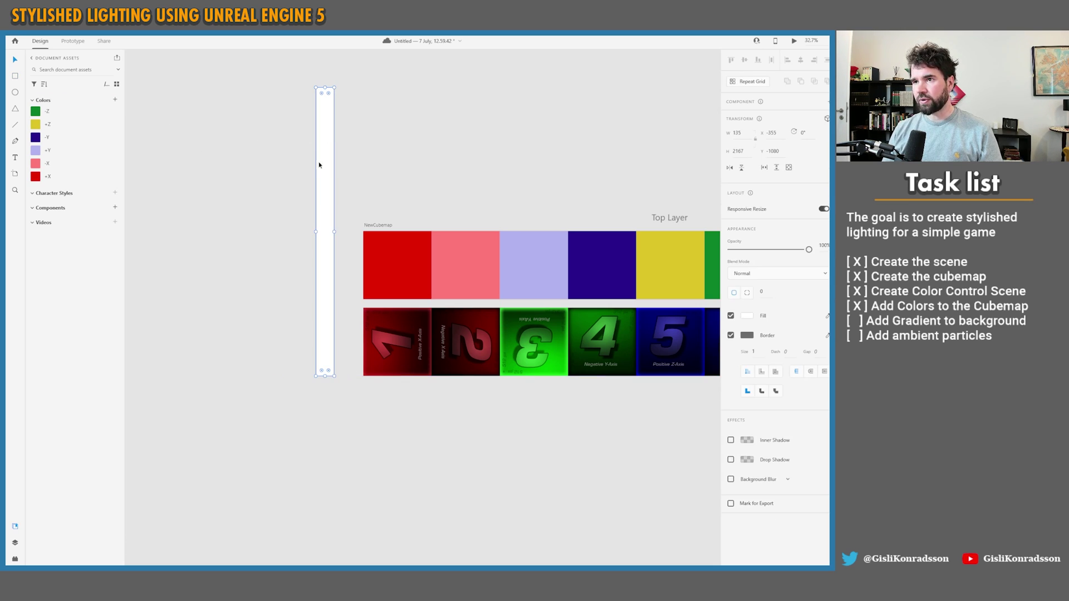
pyautogui.moveTo(316, 232); pyautogui.dragTo(221, 232)
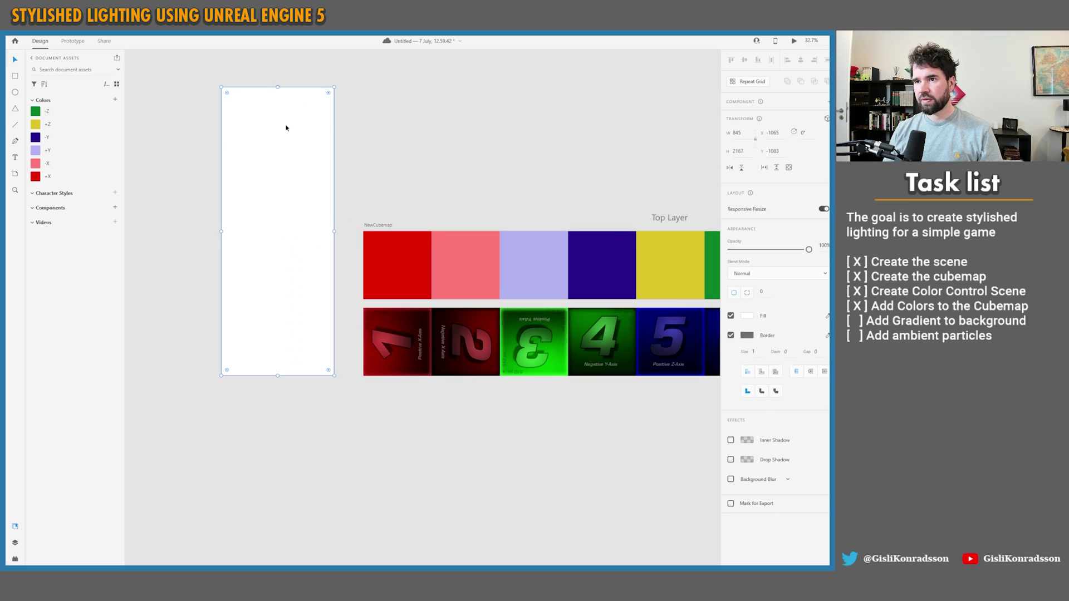
pyautogui.click(364, 128)
pyautogui.moveTo(331, 191); pyautogui.dragTo(342, 250, button='middle')
pyautogui.doubleClick(272, 157)
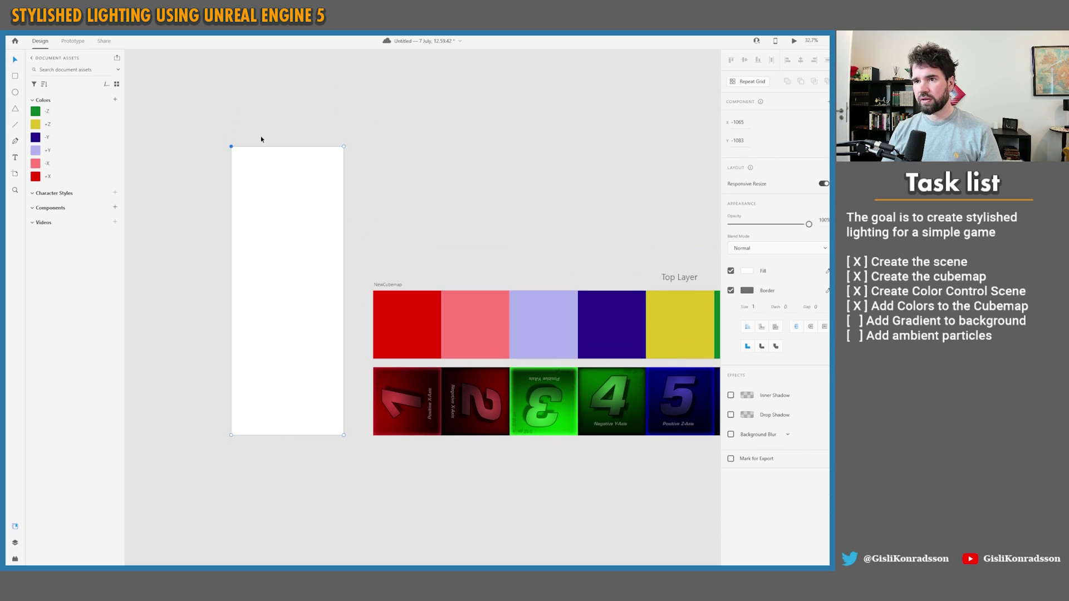
pyautogui.press('Escape')
pyautogui.rightClick(250, 181)
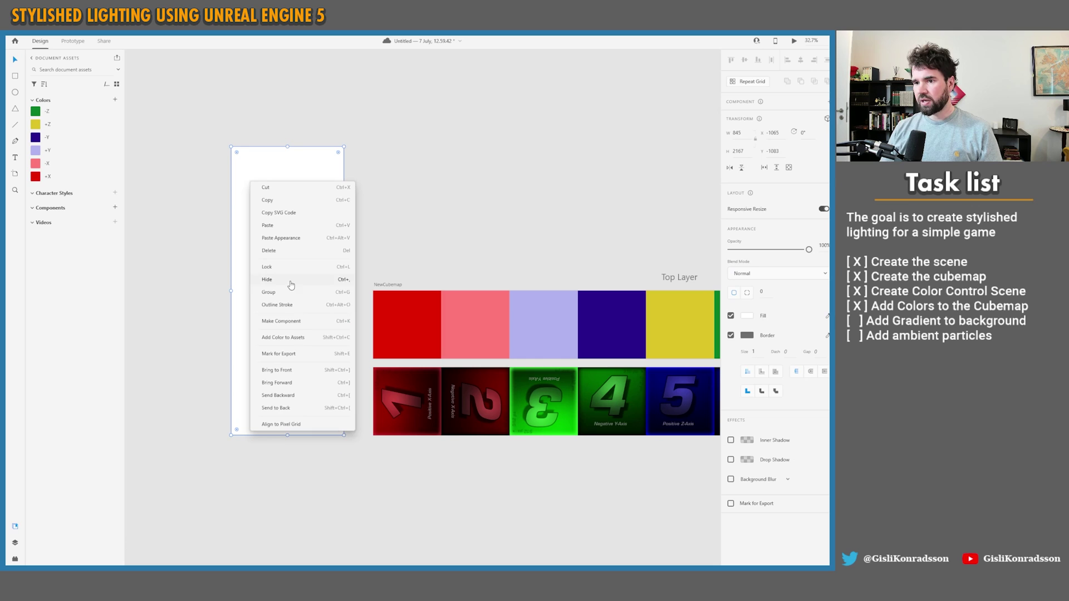
pyautogui.click(292, 354)
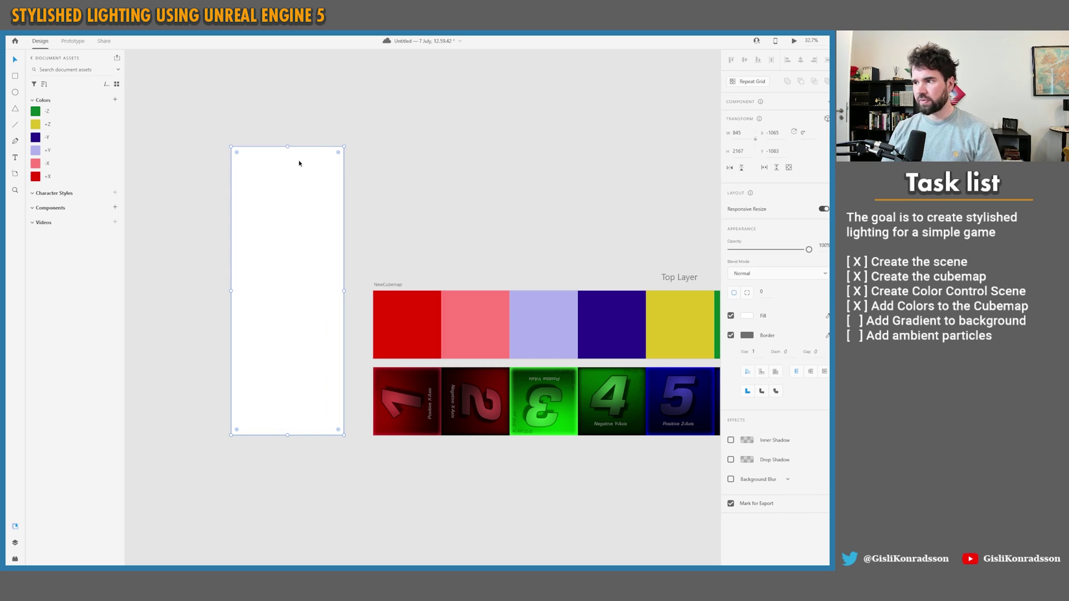
pyautogui.press('Delete')
# Draw an artboard about 740 by 966 above and left of NewCubemap and rename it Background-Gradient.
pyautogui.click(15, 174)
pyautogui.moveTo(201, 147); pyautogui.dragTo(300, 277)
pyautogui.doubleClick(214, 143)
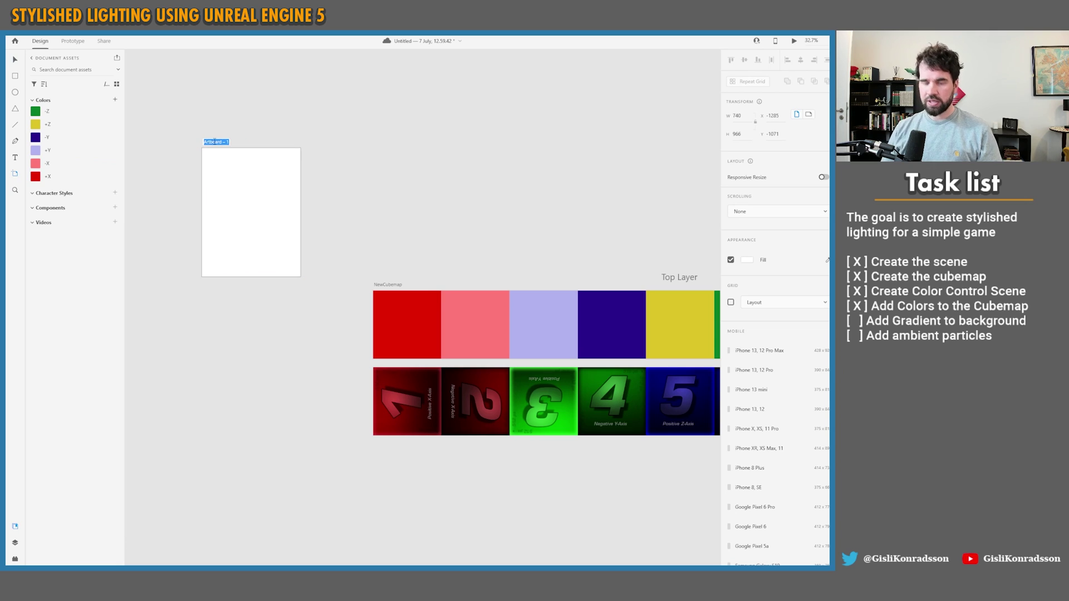
pyautogui.write('Background-')
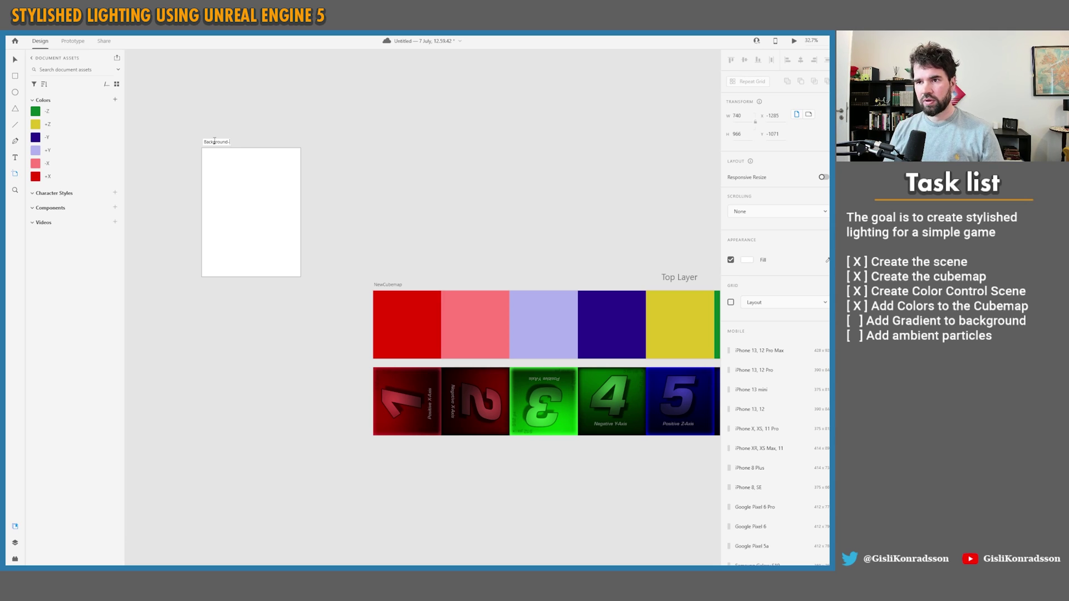
pyautogui.write('Gradient')
pyautogui.press('Return')
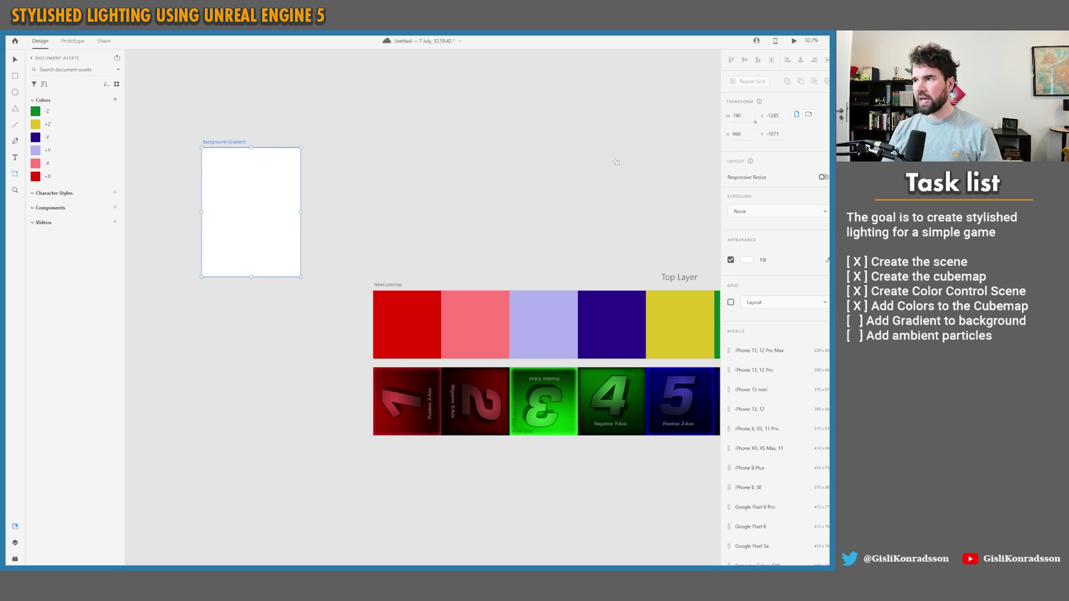
# Set the Background-Gradient artboard's width to 32 and its height to 1024.
pyautogui.click(736, 115)
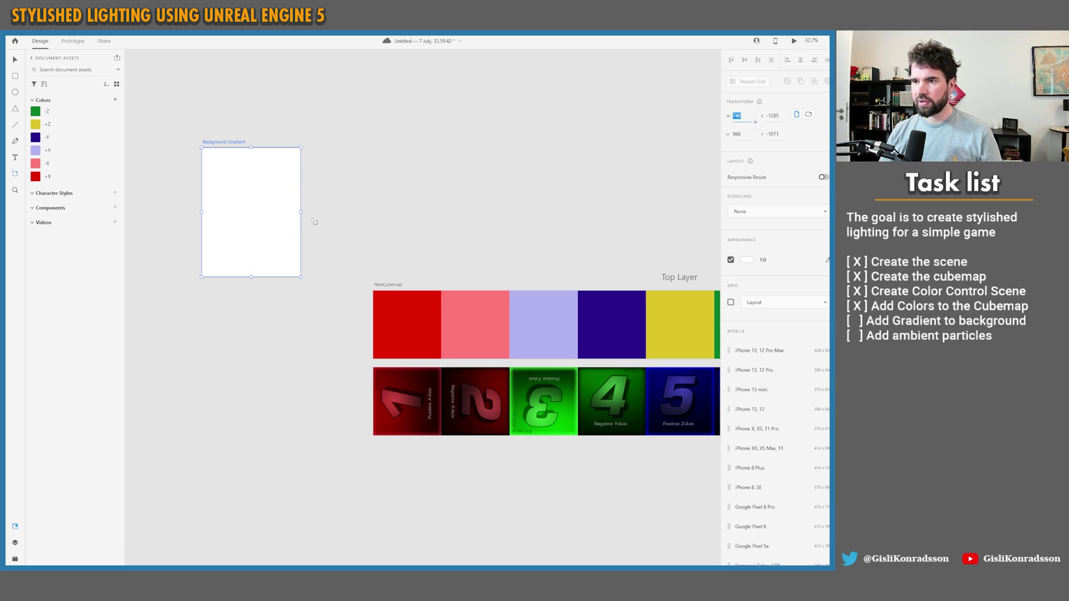
pyautogui.write('340')
pyautogui.press('Return')
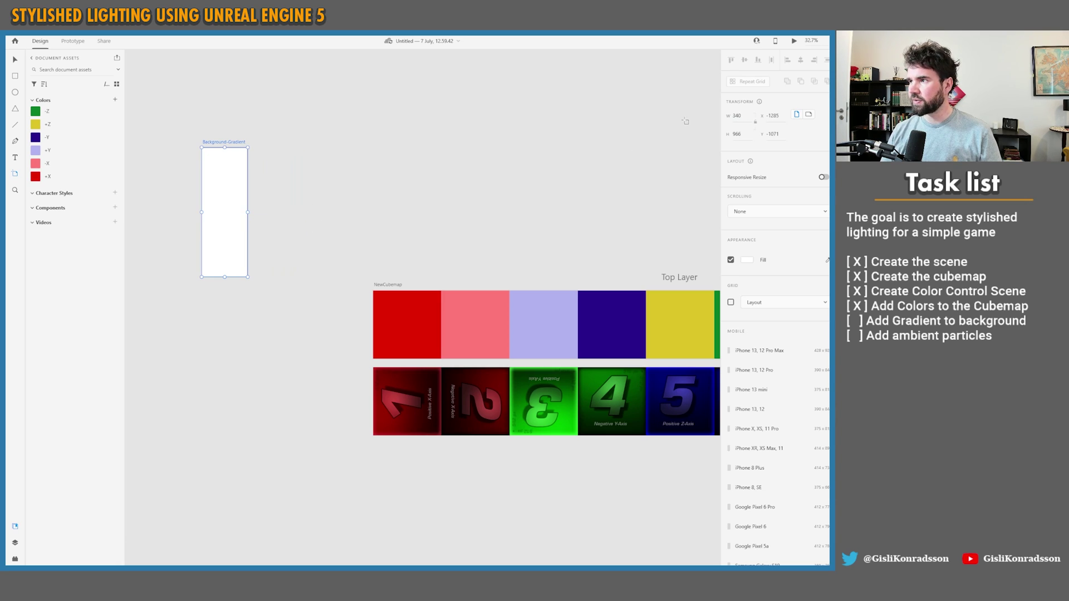
pyautogui.click(737, 116)
pyautogui.write('32')
pyautogui.press('Return')
pyautogui.click(746, 132)
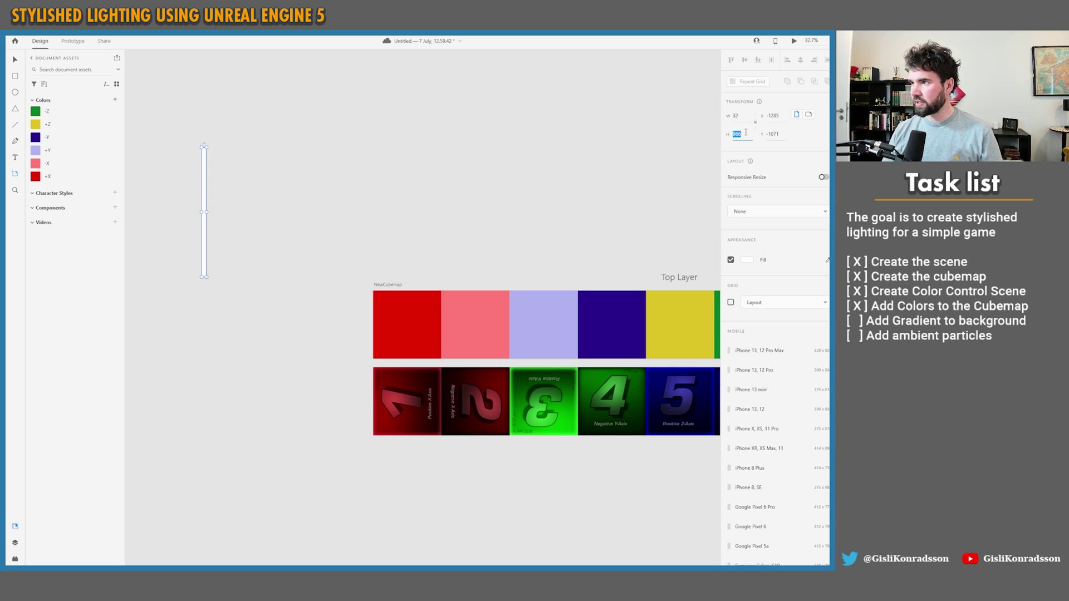
pyautogui.write('1024')
pyautogui.press('Return')
pyautogui.click(739, 133)
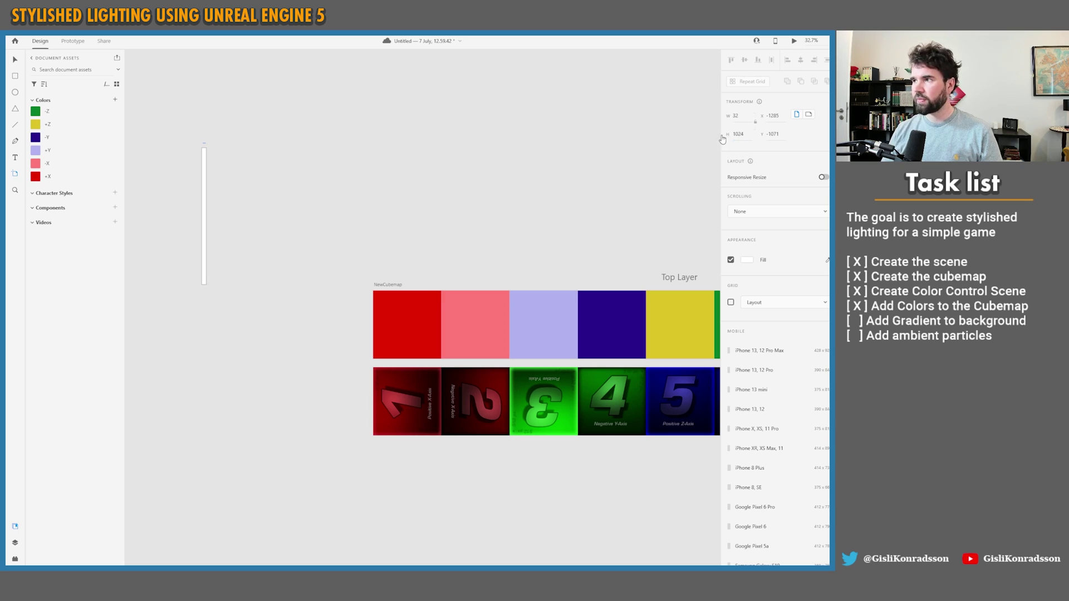
pyautogui.write('0.5')
pyautogui.press('Return')
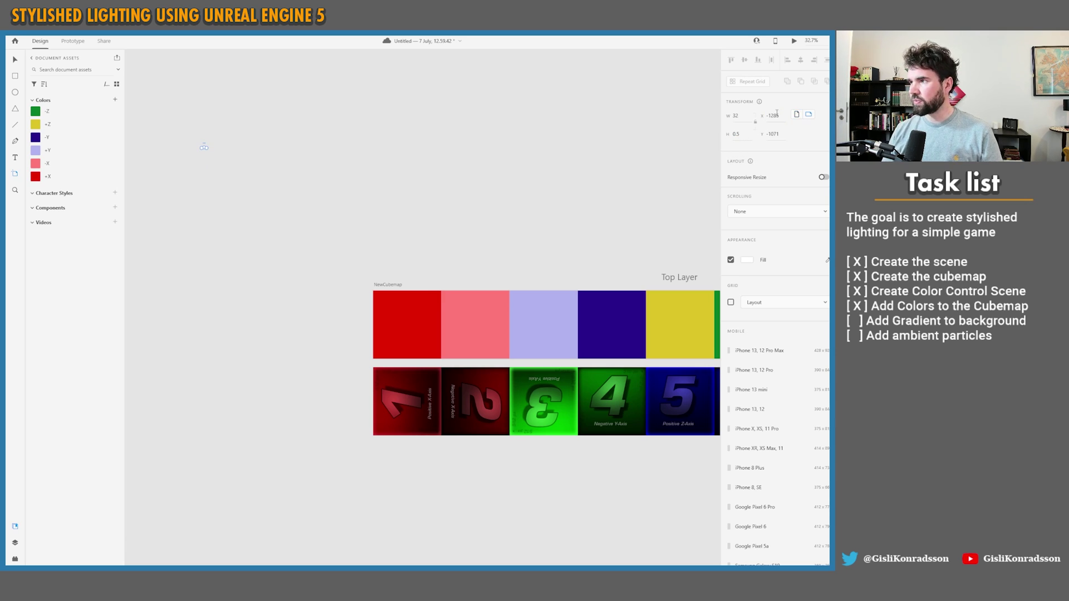
pyautogui.click(747, 134)
pyautogui.write('1')
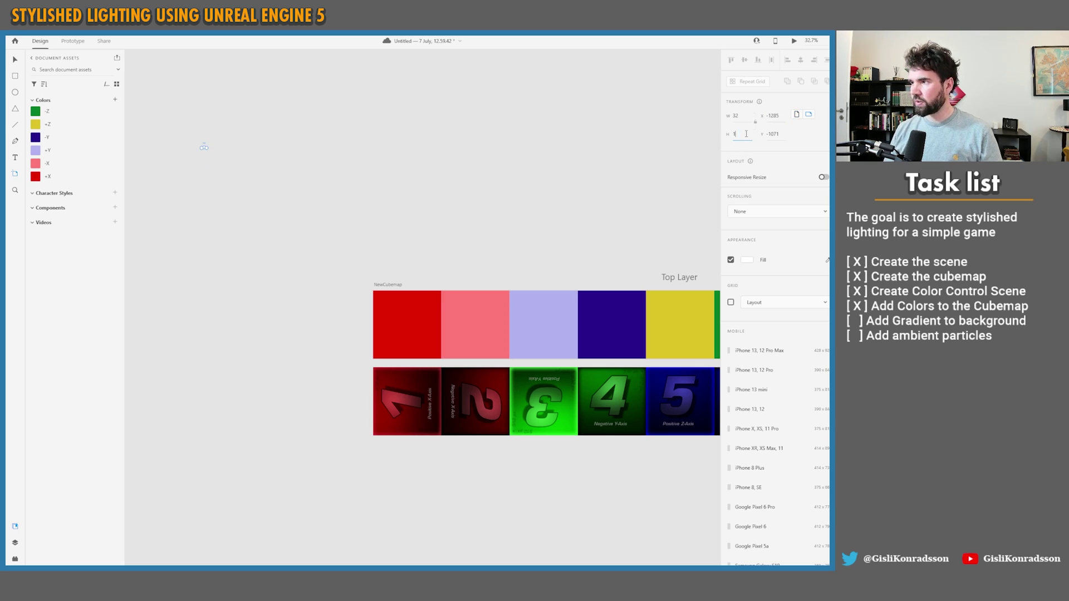
pyautogui.write('024')
pyautogui.doubleClick(747, 134)
pyautogui.write('1024')
pyautogui.press('Return')
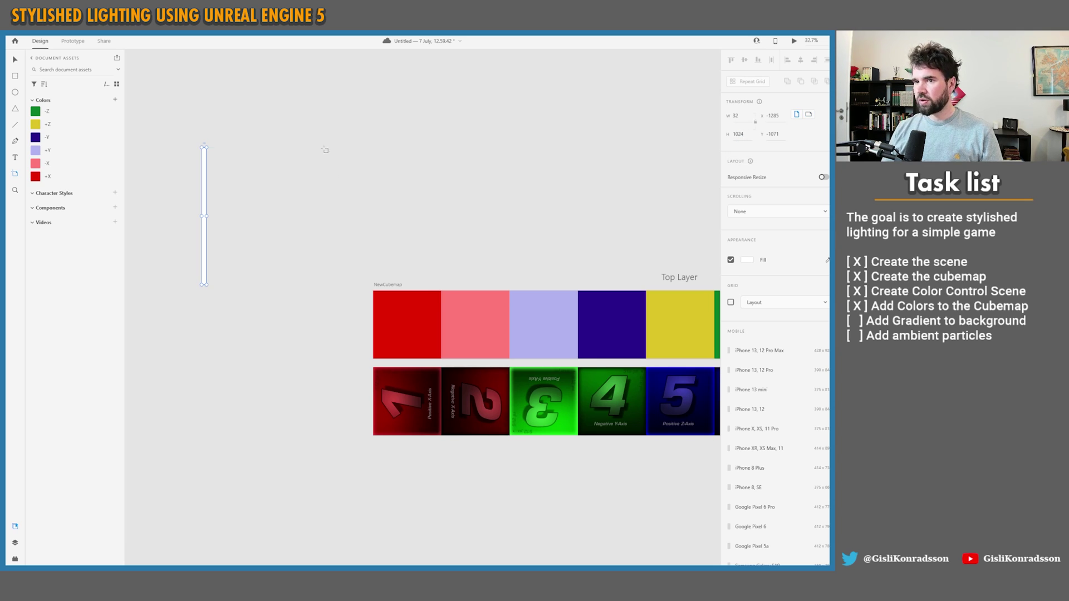
# Set the Background-Gradient artboard's Y position to 0.
pyautogui.click(773, 134)
pyautogui.write('0')
pyautogui.press('Return')
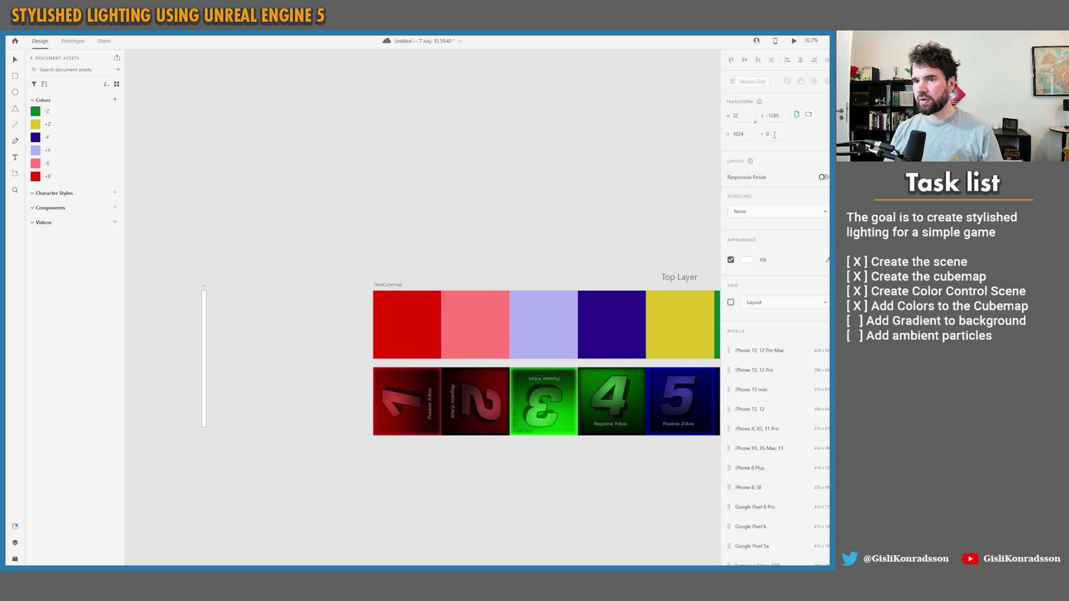
pyautogui.click(773, 115)
pyautogui.write('0')
pyautogui.press('Return')
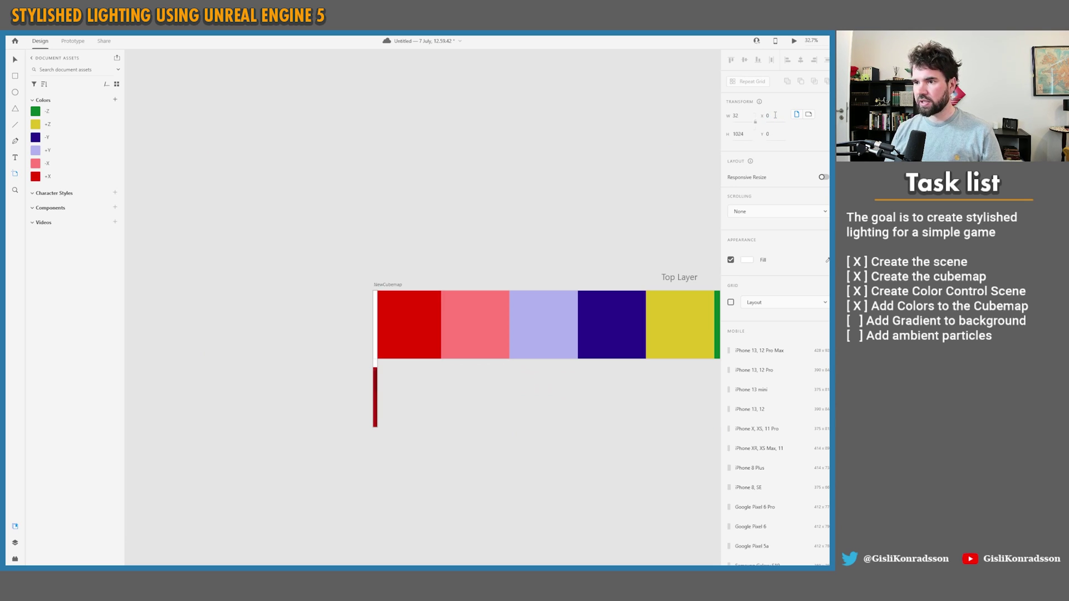
pyautogui.hotkey('ctrl', 'z')
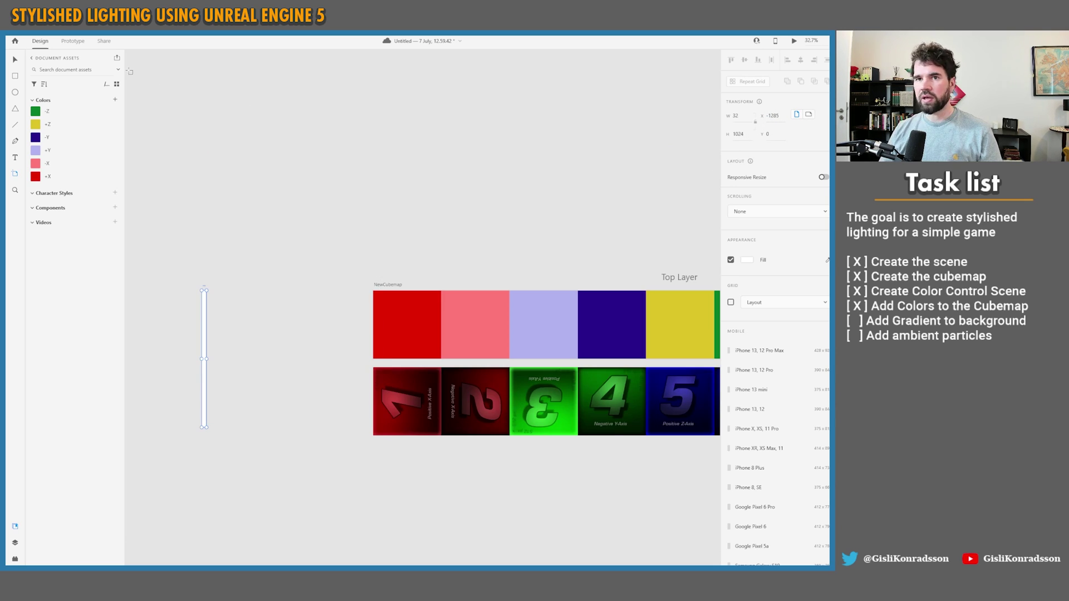
# Move the Background-Gradient artboard close to the left side of NewCubemap, at an X position of about -125.
pyautogui.click(13, 60)
pyautogui.moveTo(203, 323); pyautogui.dragTo(359, 326)
pyautogui.click(344, 327)
pyautogui.keyDown('ctrl'); pyautogui.scroll(5, 415, 362); pyautogui.keyUp('ctrl')
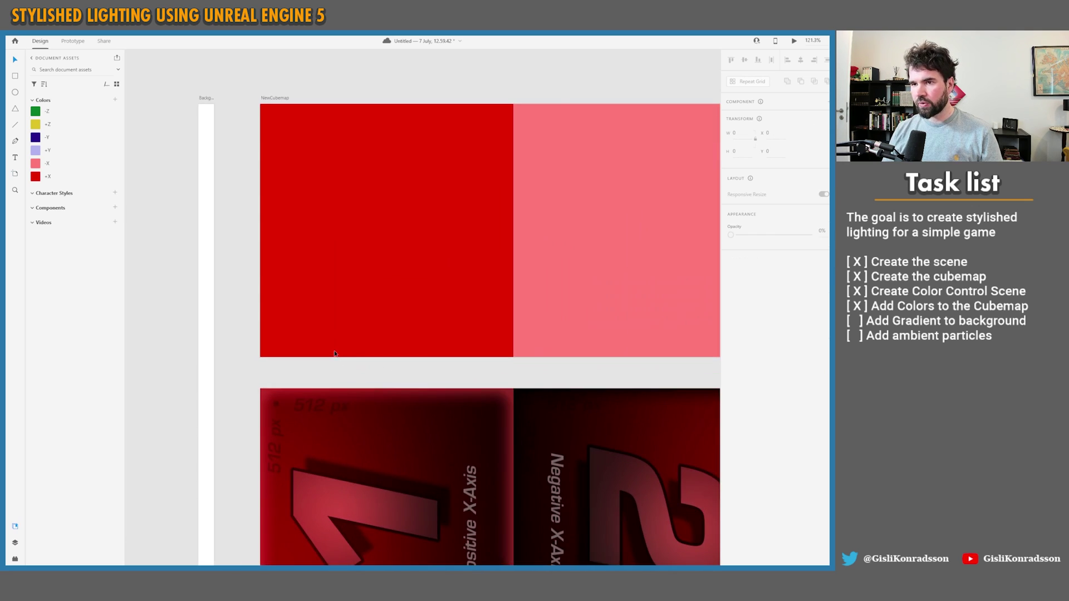
pyautogui.keyDown('ctrl'); pyautogui.scroll(-2, 331, 347); pyautogui.keyUp('ctrl')
pyautogui.keyDown('ctrl'); pyautogui.scroll(-2, 330, 345); pyautogui.keyUp('ctrl')
pyautogui.hscroll(2, 379, 312)
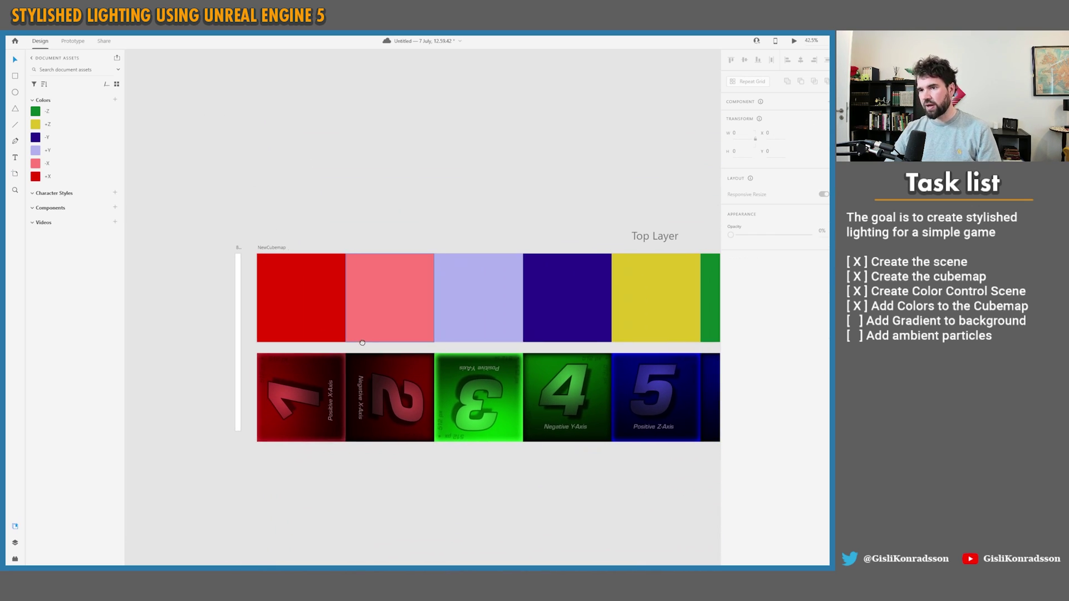
pyautogui.scroll(-1, 251, 345)
pyautogui.hscroll(1, 251, 345)
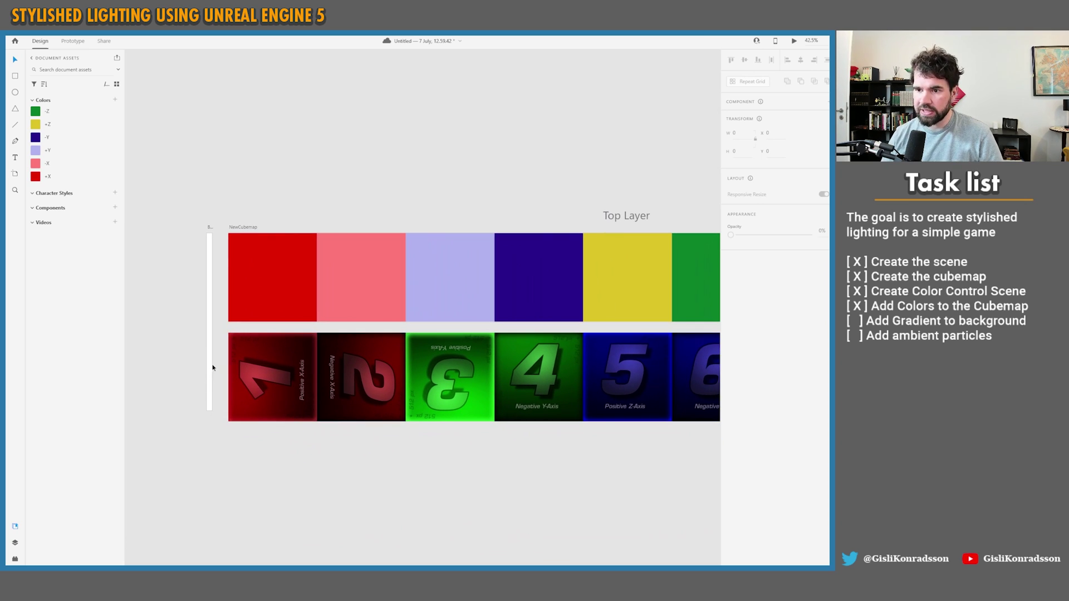
# Change the Background-Gradient artboard's fill from a solid color to a linear gradient.
pyautogui.click(210, 367)
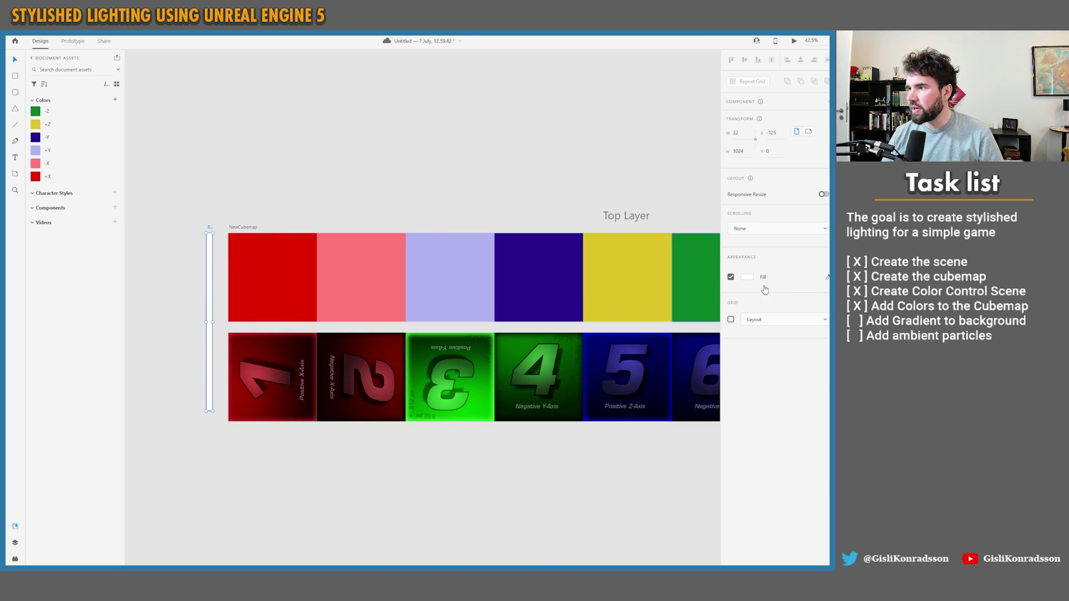
pyautogui.click(749, 279)
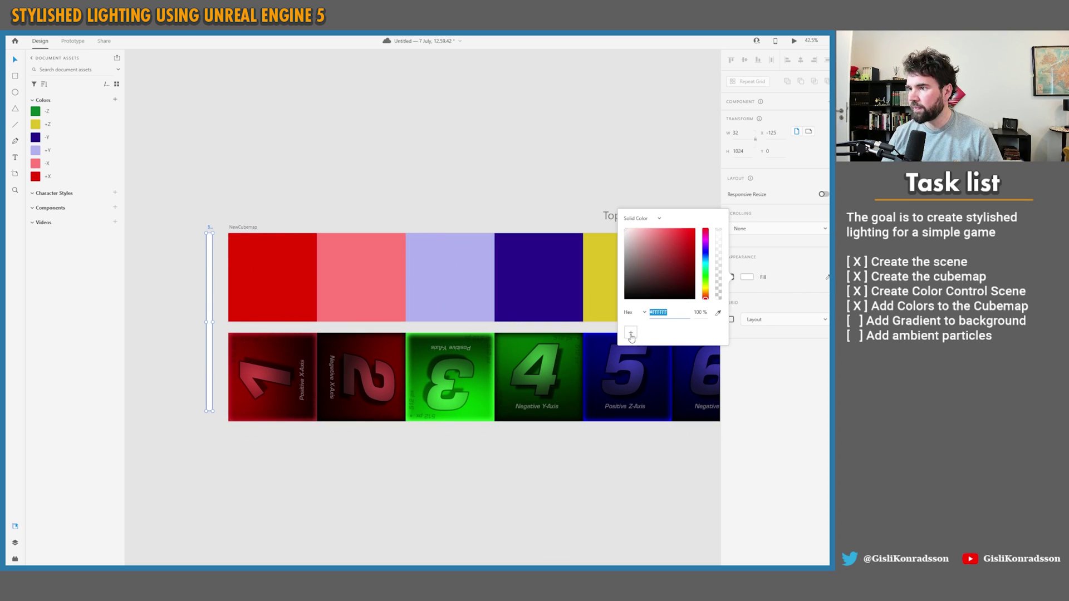
pyautogui.click(650, 219)
pyautogui.click(652, 238)
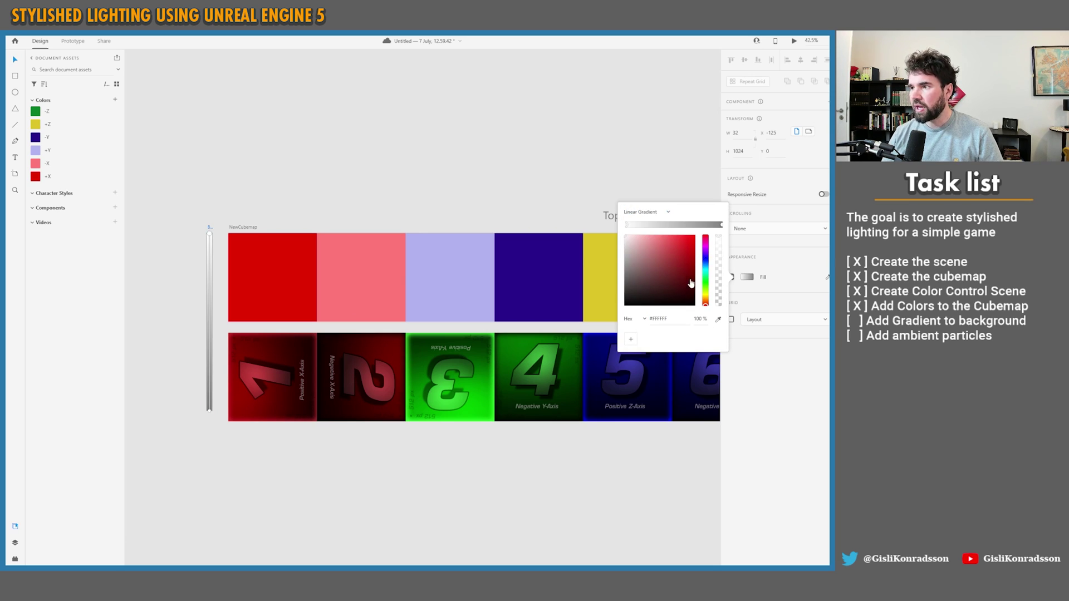
pyautogui.click(553, 204)
# Add the artboard's gradient fill to the document's color assets and rename it Backdrop-gradient.
pyautogui.click(210, 314)
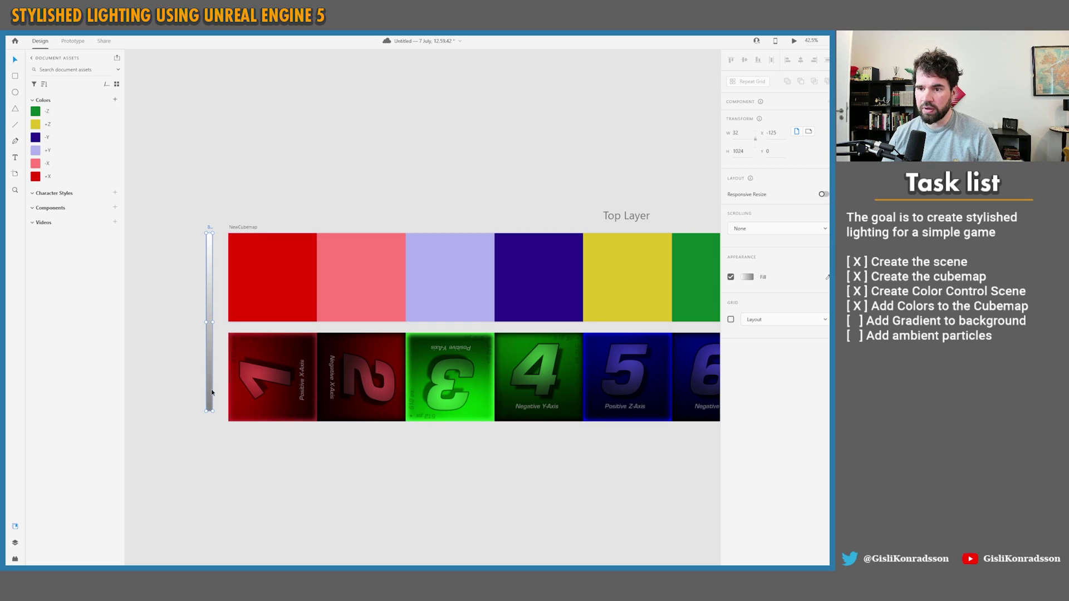
pyautogui.click(115, 101)
pyautogui.rightClick(74, 112)
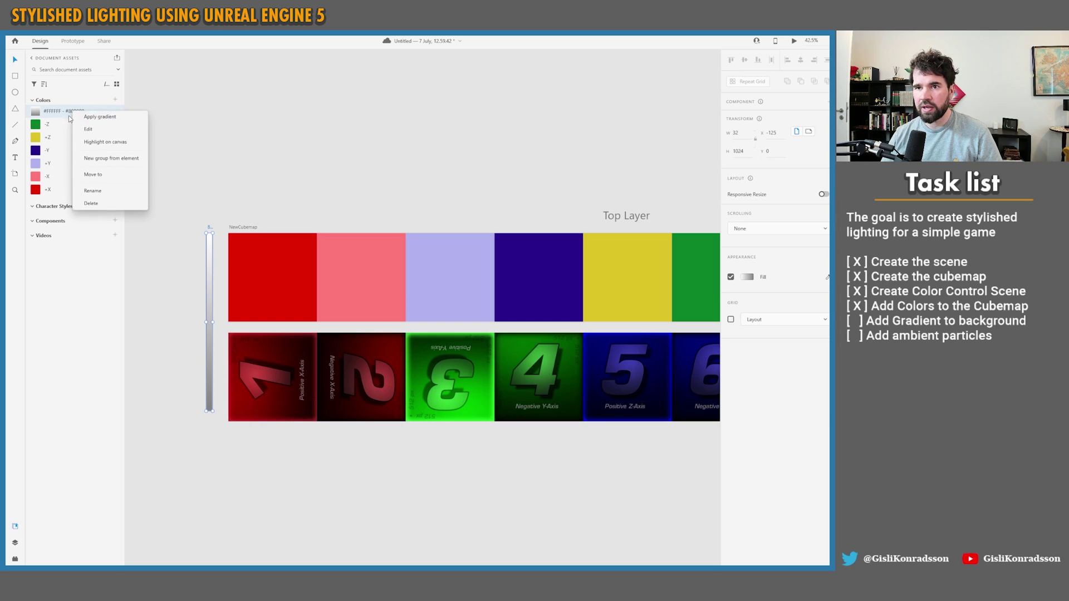
pyautogui.click(73, 114)
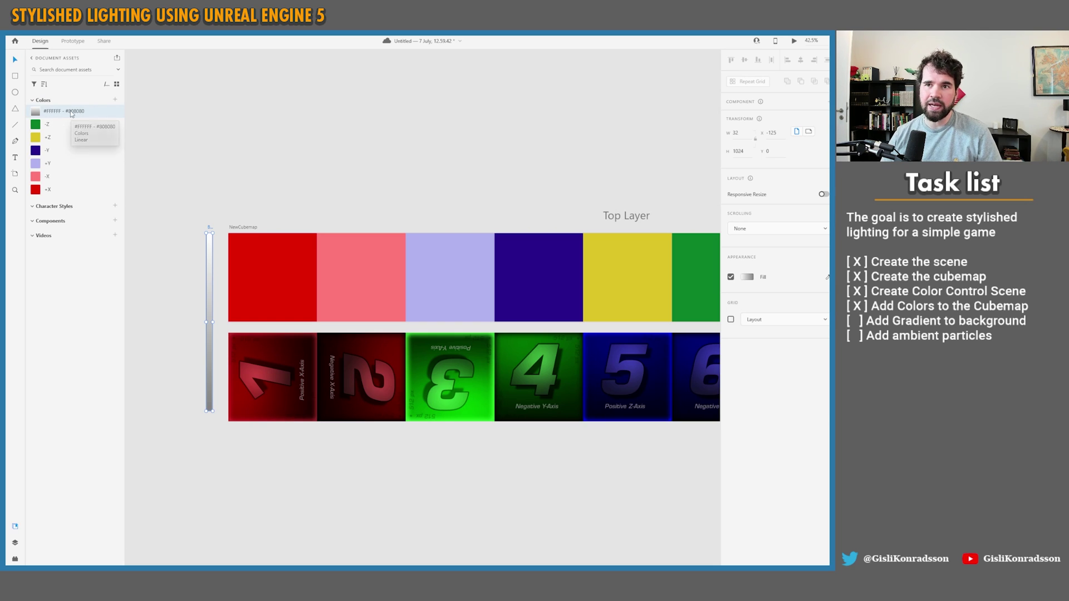
pyautogui.rightClick(74, 112)
pyautogui.click(90, 191)
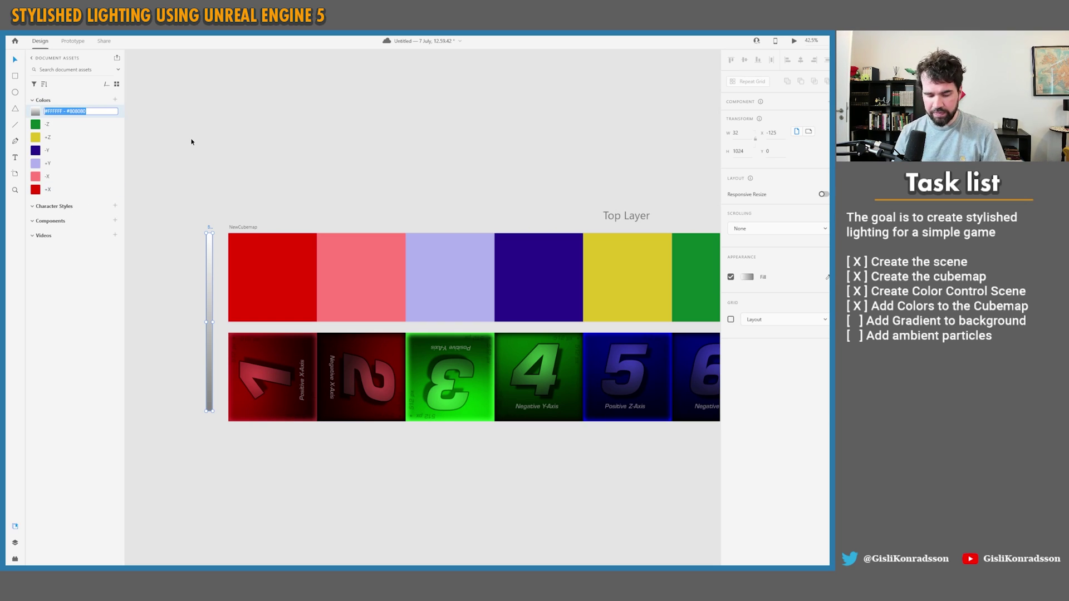
pyautogui.write('Bacgk')
pyautogui.press('BackSpace')
pyautogui.press('BackSpace')
pyautogui.write('kdrop-g')
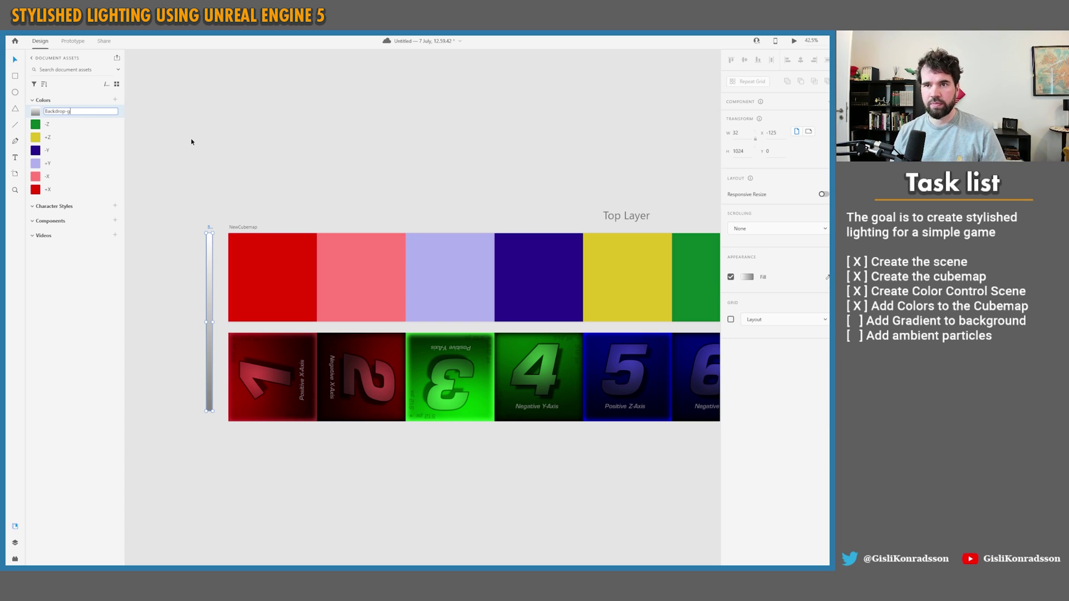
pyautogui.write('radient')
pyautogui.click(191, 141)
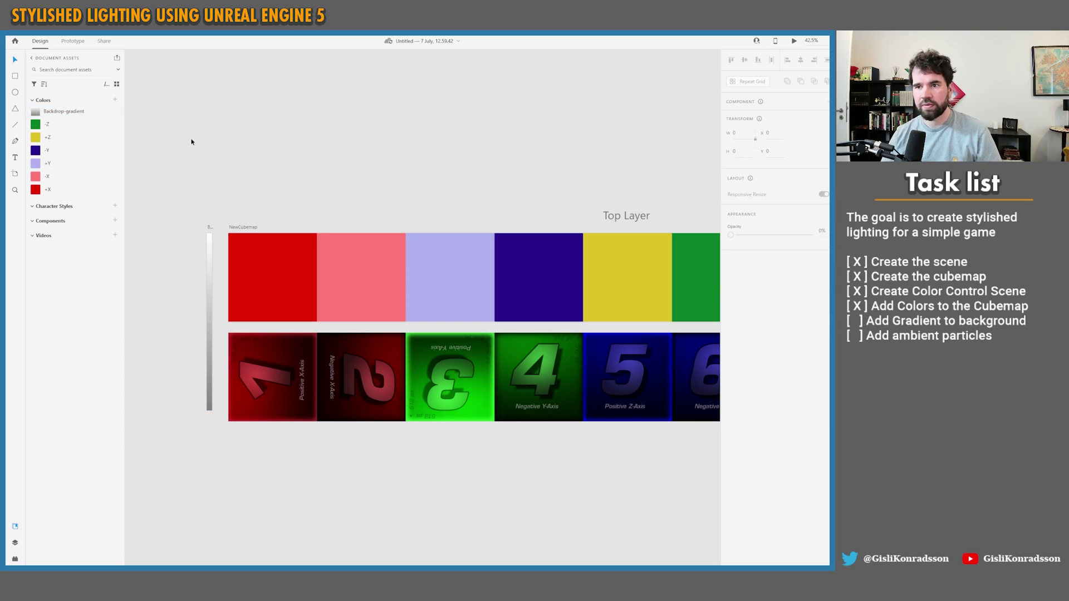
# Mark the Background-Gradient artboard for export.
pyautogui.click(209, 227)
pyautogui.rightClick(208, 227)
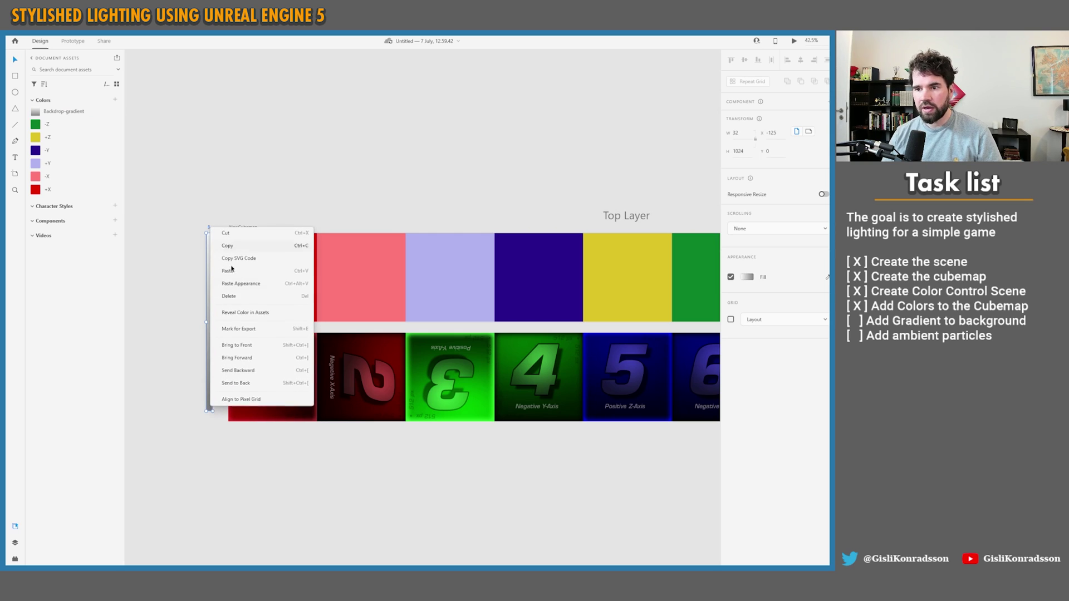
pyautogui.click(256, 331)
pyautogui.click(154, 305)
# Edit the Backdrop-gradient asset, recoloring its first stop sky blue and adding an intermediate blue stop about 80% along the gradient.
pyautogui.click(210, 228)
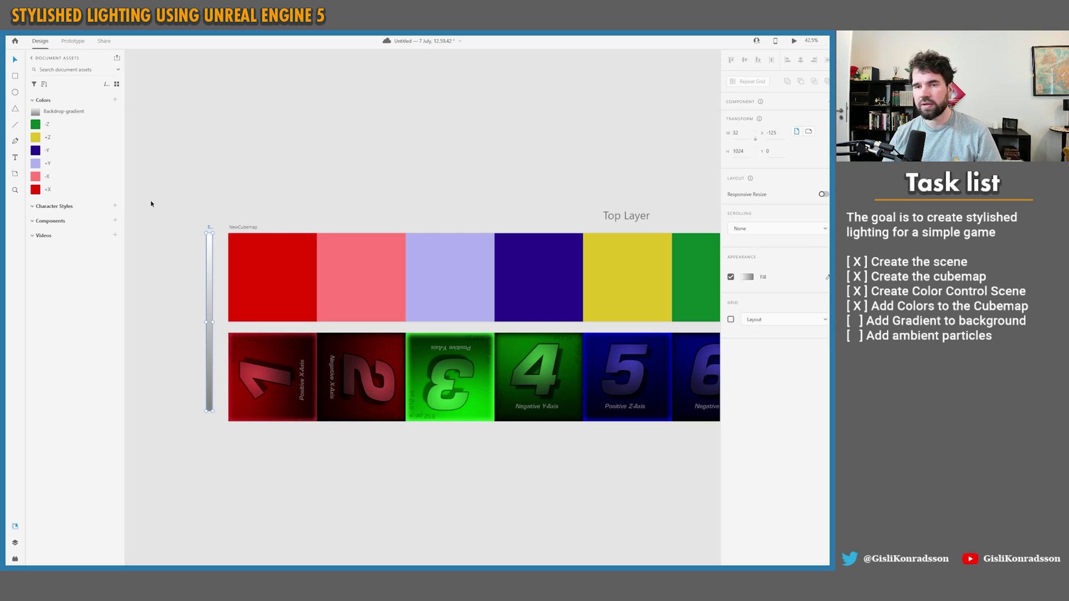
pyautogui.rightClick(35, 113)
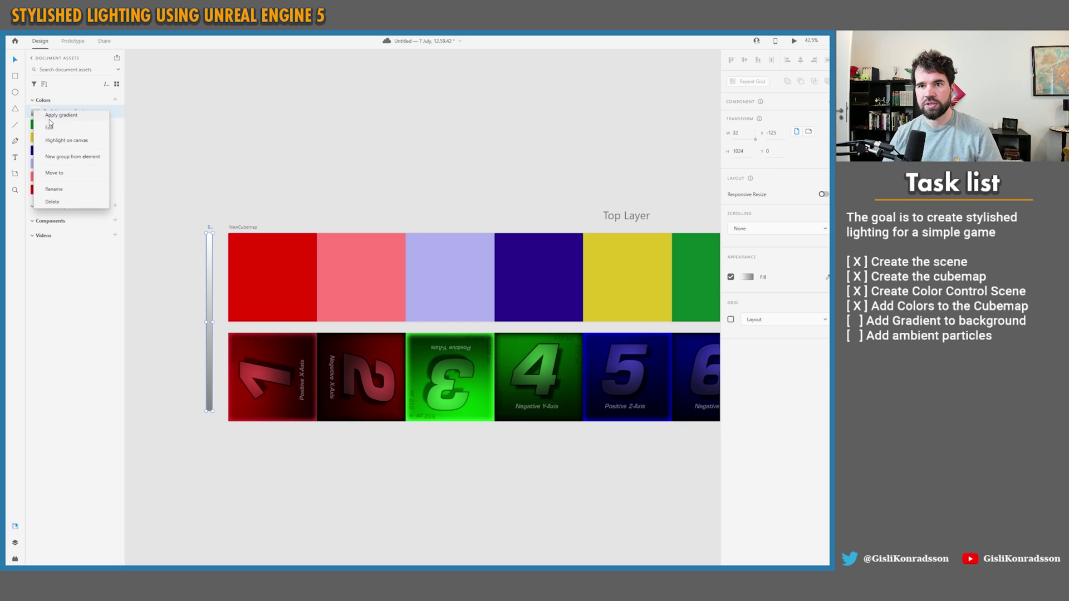
pyautogui.click(53, 135)
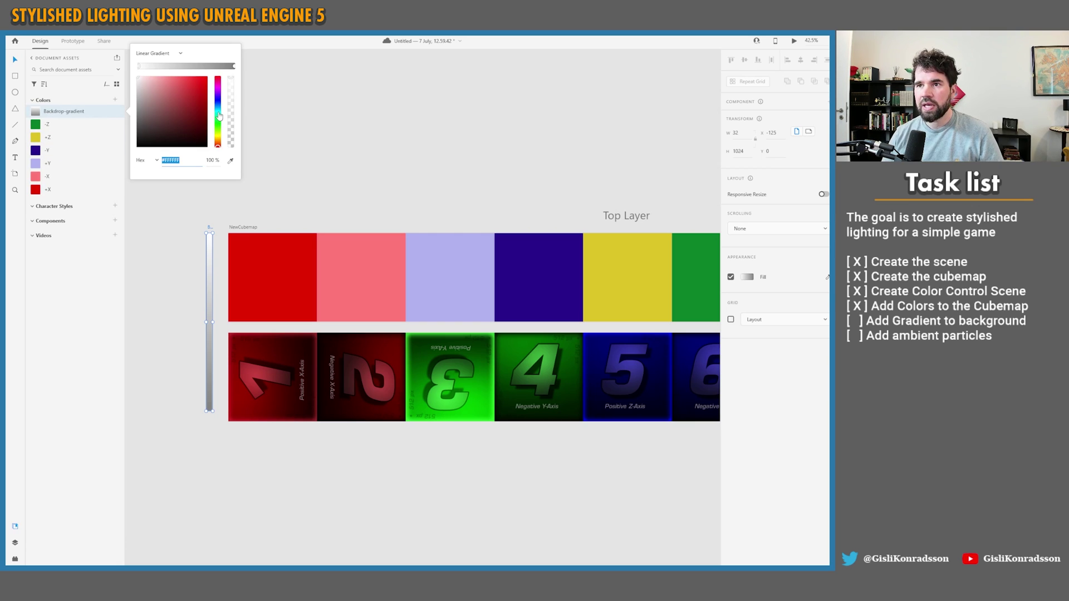
pyautogui.moveTo(218, 119); pyautogui.dragTo(192, 76)
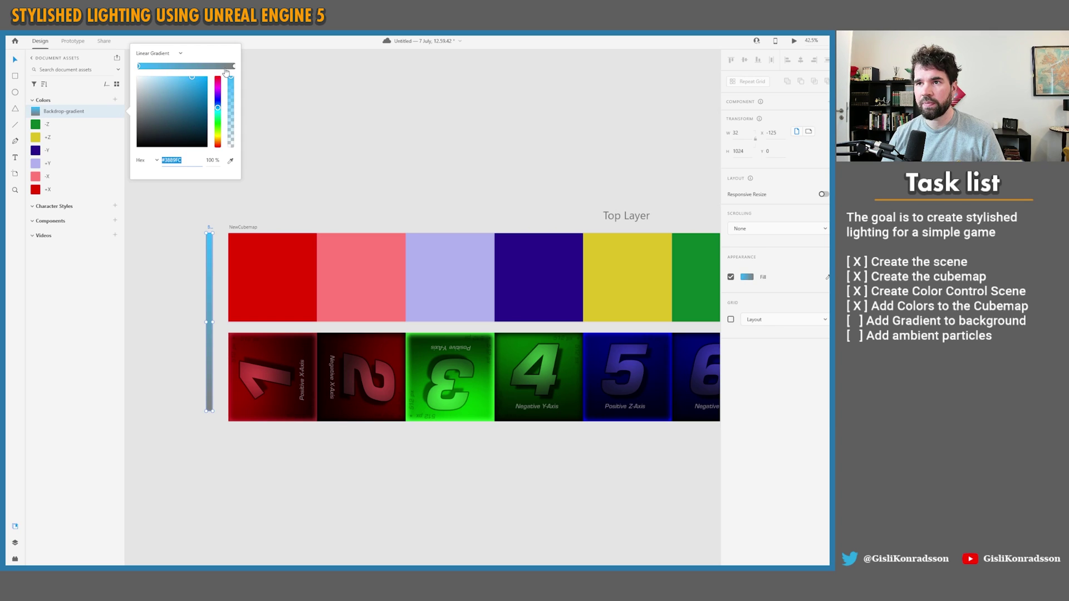
pyautogui.click(234, 66)
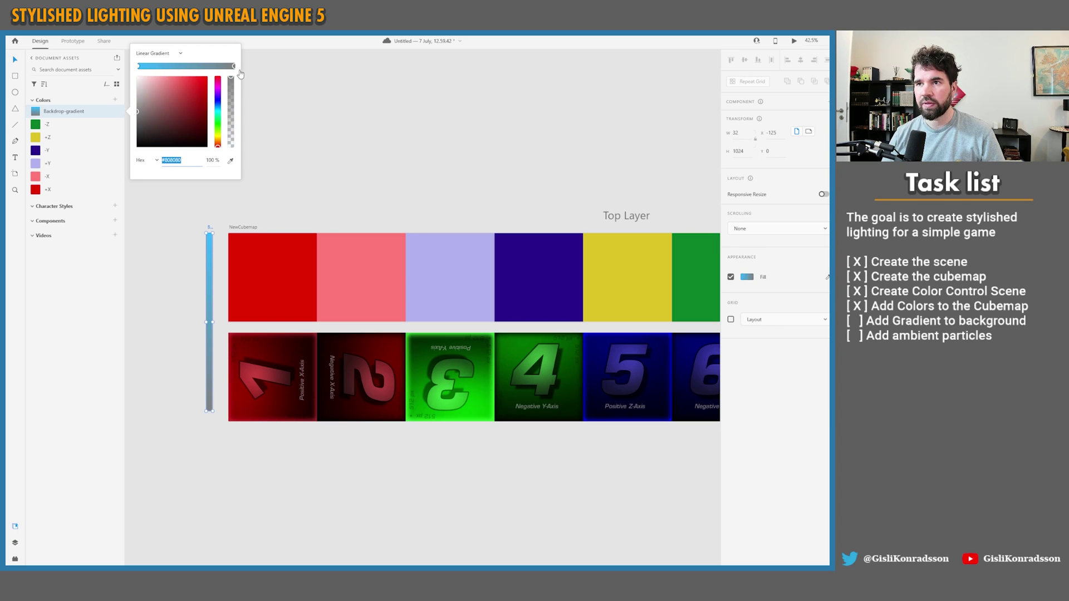
pyautogui.moveTo(157, 66); pyautogui.dragTo(213, 66)
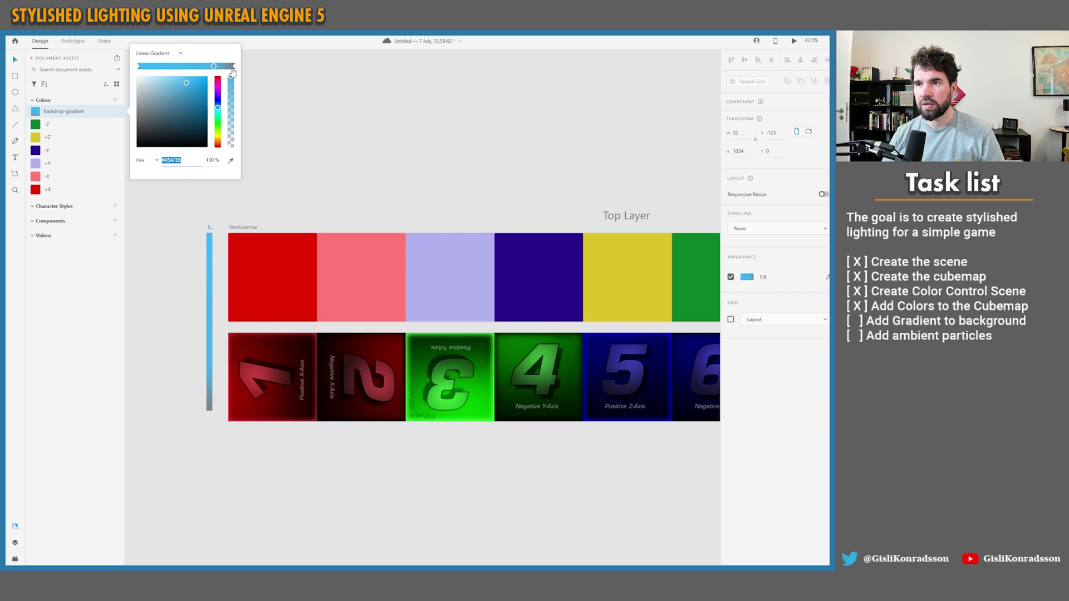
# Try to remove the intermediate blue stop from Backdrop-gradient.
pyautogui.click(234, 66)
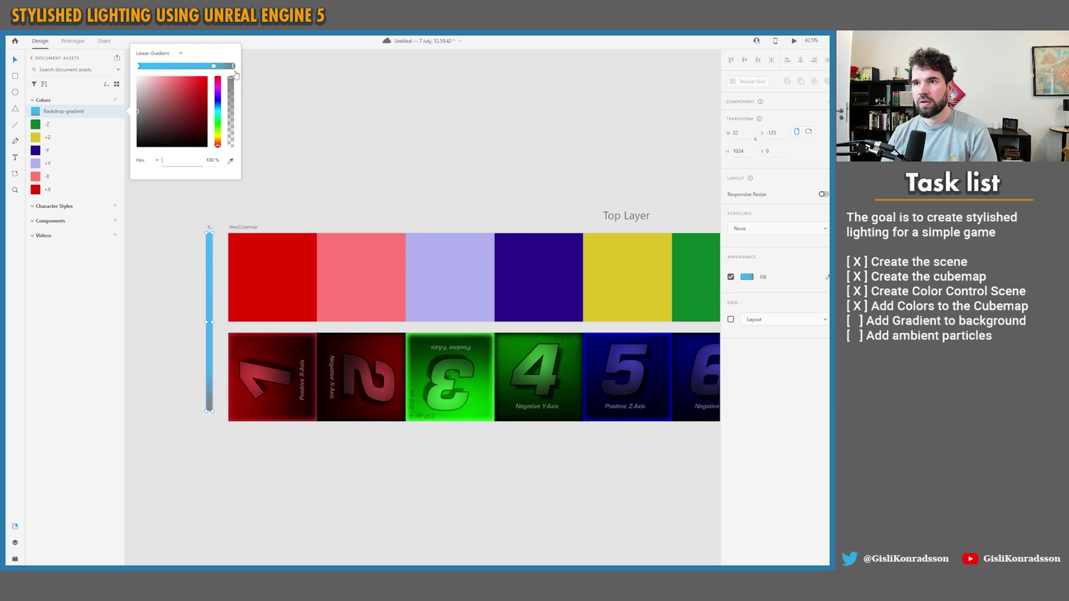
pyautogui.click(213, 67)
pyautogui.click(234, 66)
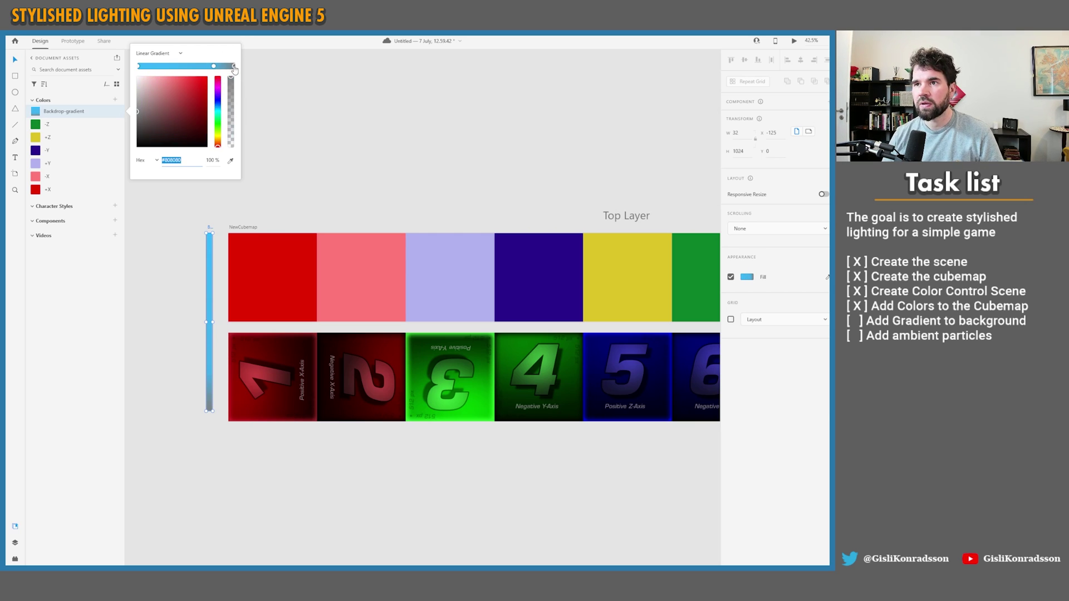
pyautogui.click(214, 67)
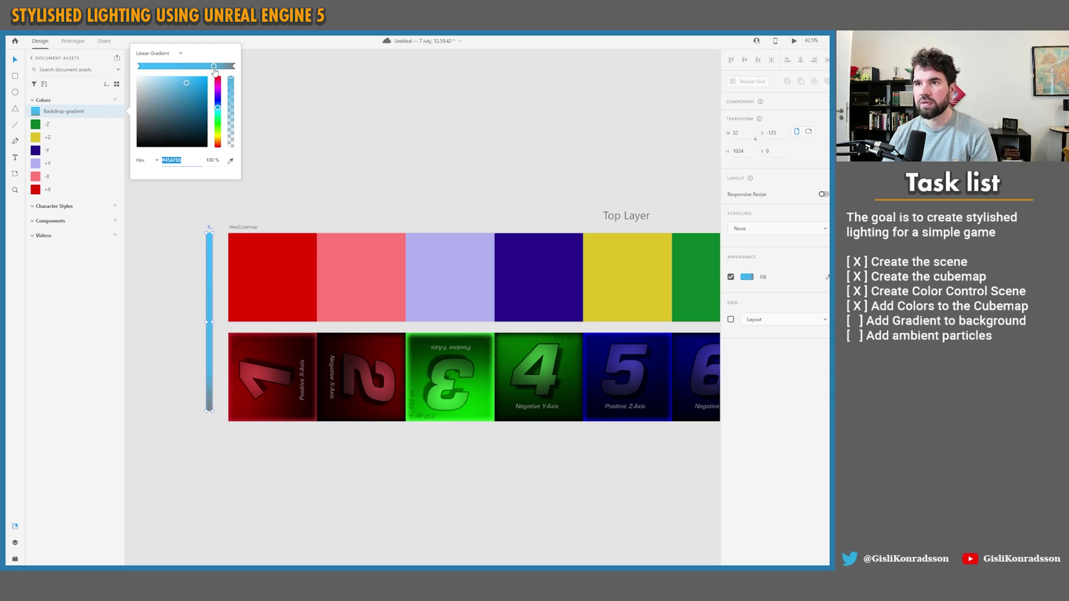
pyautogui.press('BackSpace')
pyautogui.click(242, 131)
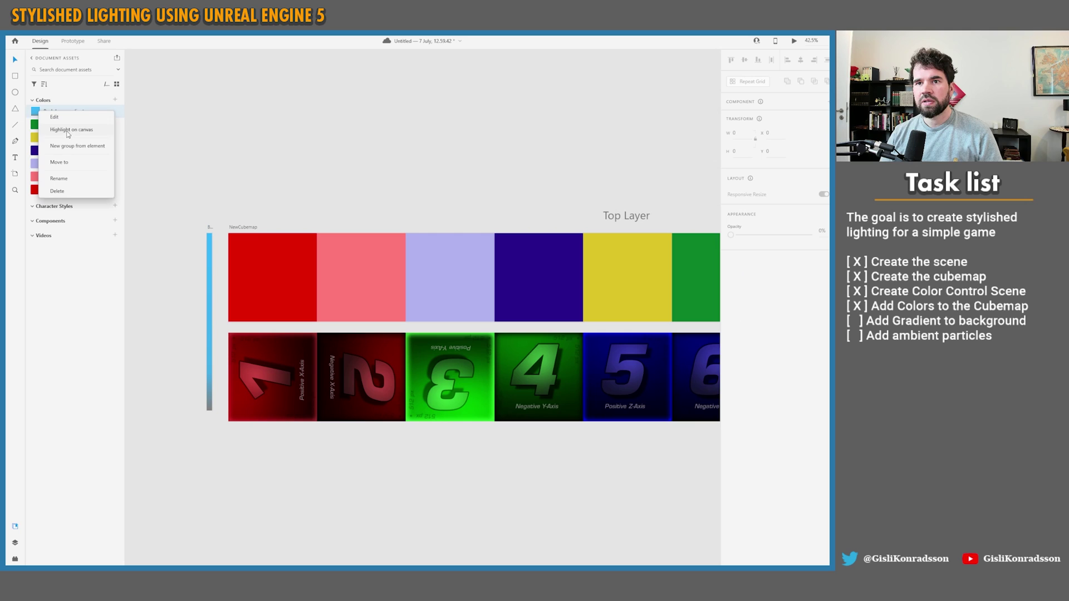
# Edit Backdrop-gradient again and move its intermediate blue stop to about the middle of the gradient.
pyautogui.click(58, 118)
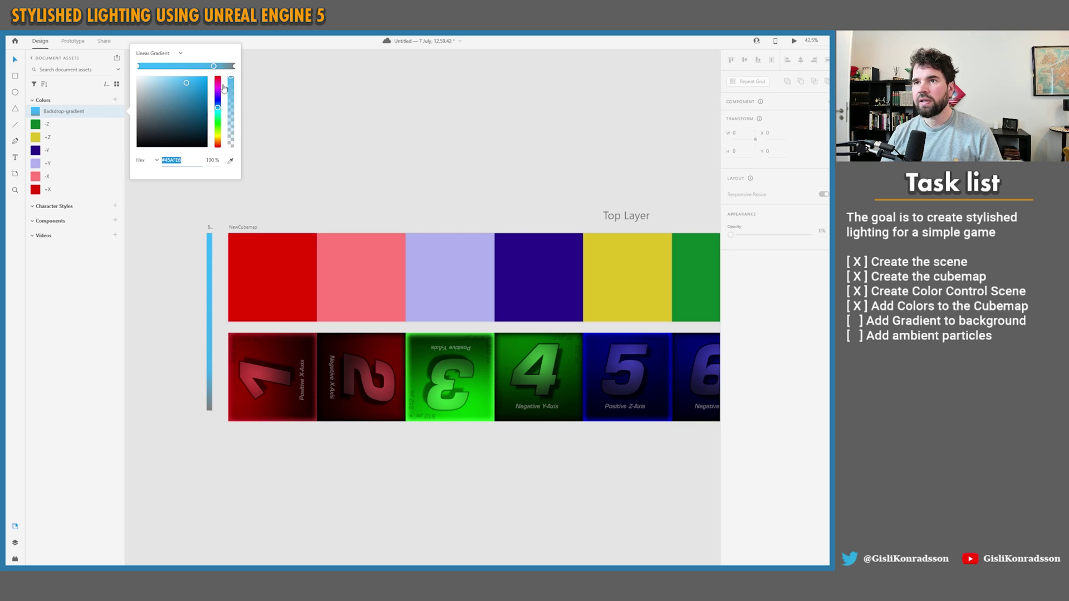
pyautogui.moveTo(214, 67); pyautogui.dragTo(186, 67)
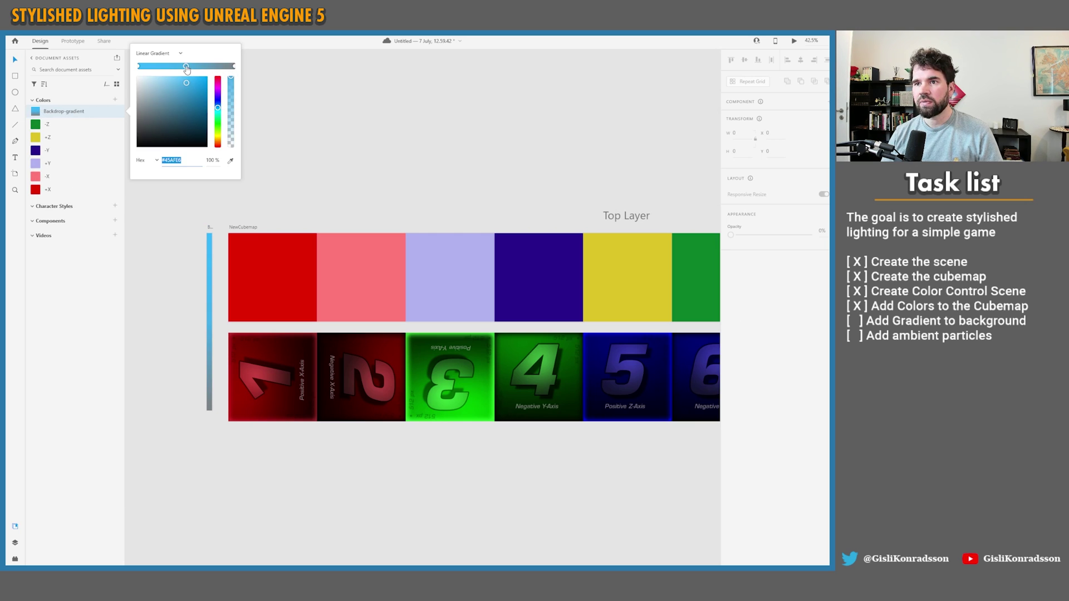
# Try the Radial Gradient type on Backdrop-gradient and return it to Linear Gradient.
pyautogui.click(179, 53)
pyautogui.click(179, 53)
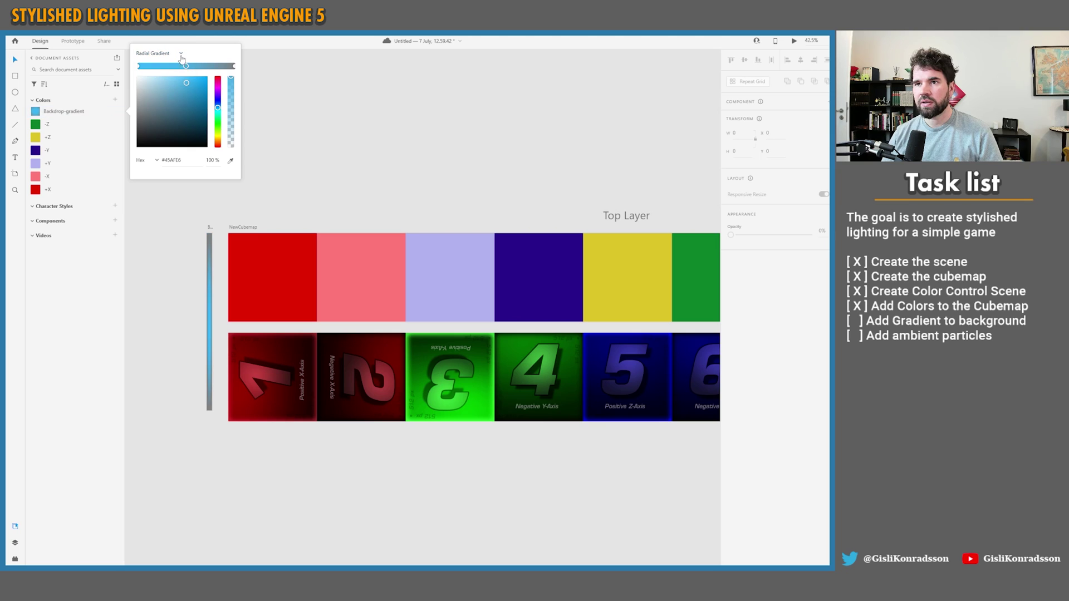
pyautogui.click(179, 52)
pyautogui.click(178, 42)
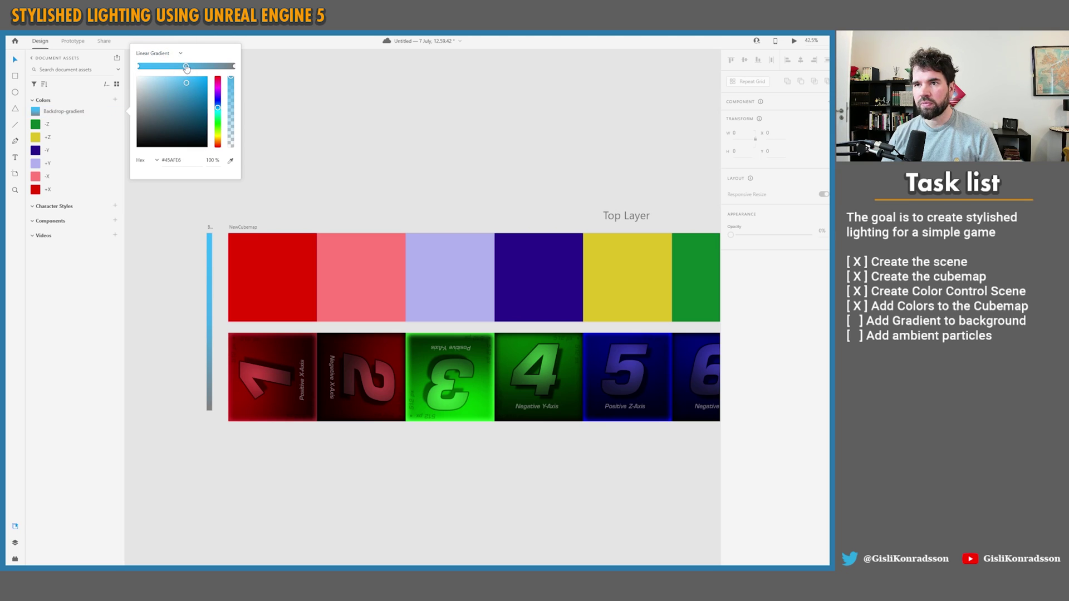
# Remove the intermediate stop from Backdrop-gradient and recolor its end stop to a very dark blue, leaving the first stop sky blue.
pyautogui.moveTo(186, 67); pyautogui.dragTo(205, 110)
pyautogui.click(275, 123)
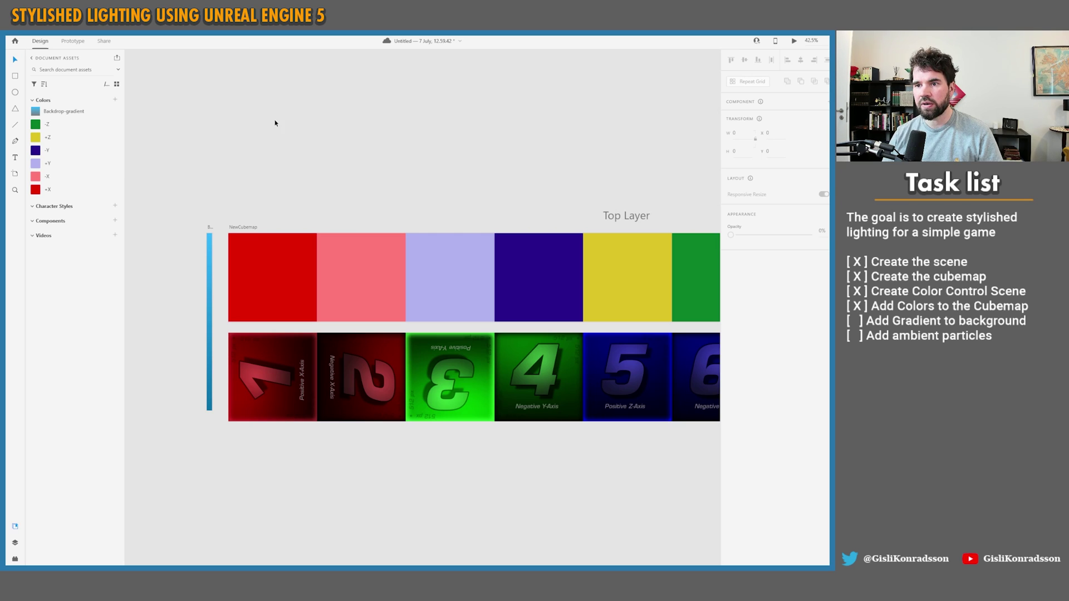
pyautogui.click(210, 270)
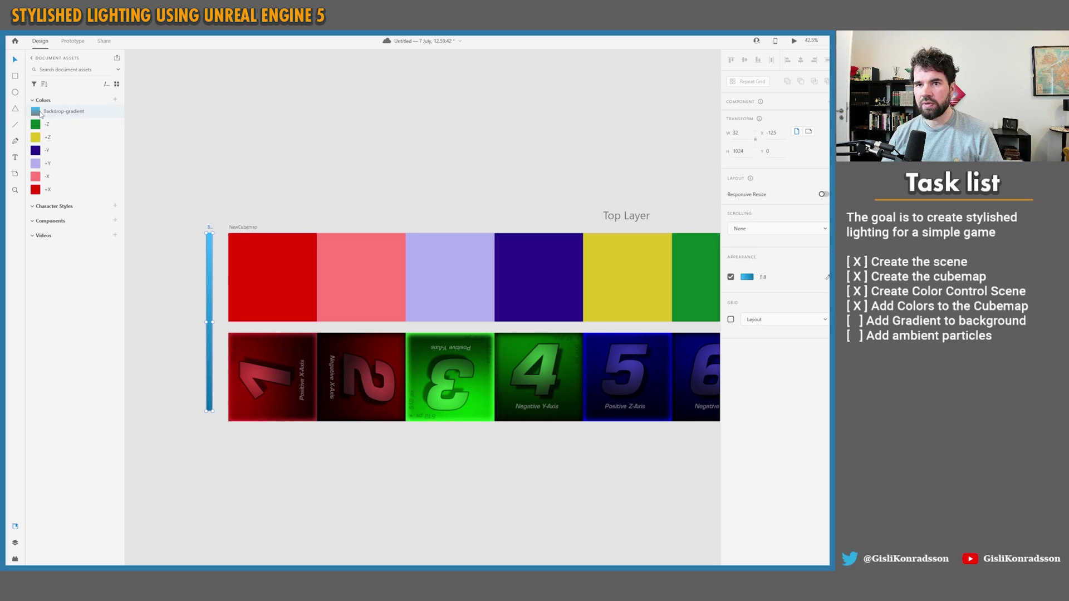
pyautogui.rightClick(39, 114)
pyautogui.click(76, 136)
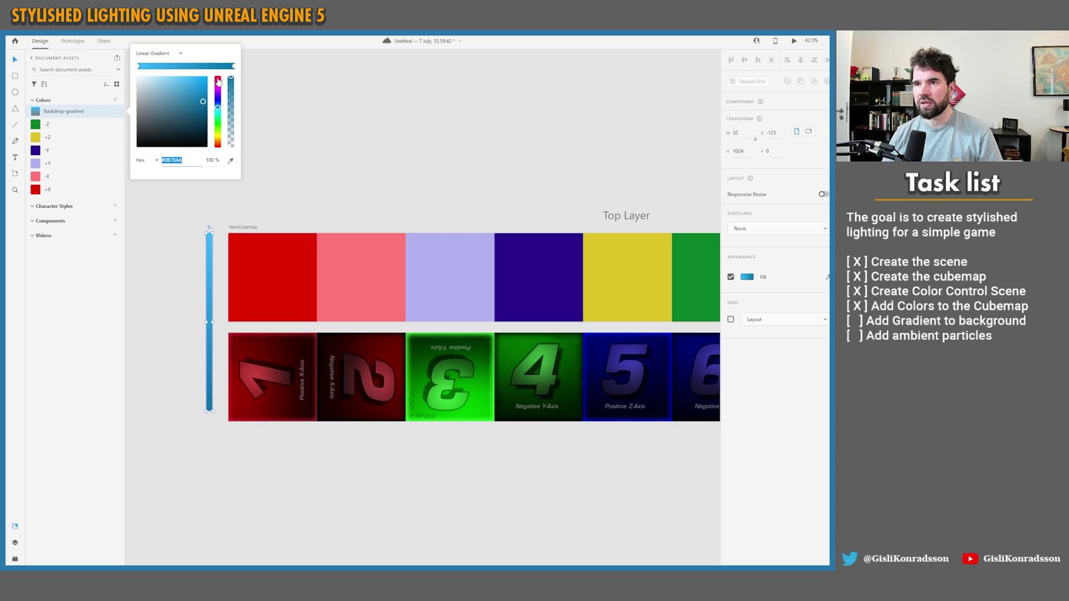
pyautogui.click(227, 66)
pyautogui.moveTo(226, 67)
pyautogui.mouseDown()
pyautogui.moveTo(265, 47)
pyautogui.moveTo(234, 66)
pyautogui.mouseUp()
pyautogui.click(234, 66)
pyautogui.click(228, 67)
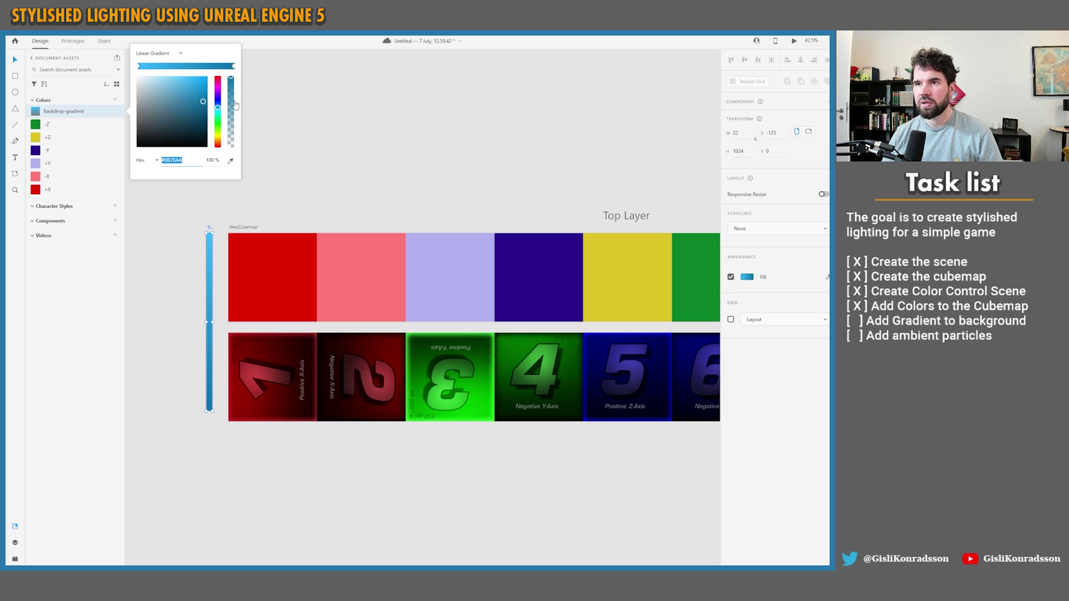
pyautogui.click(204, 124)
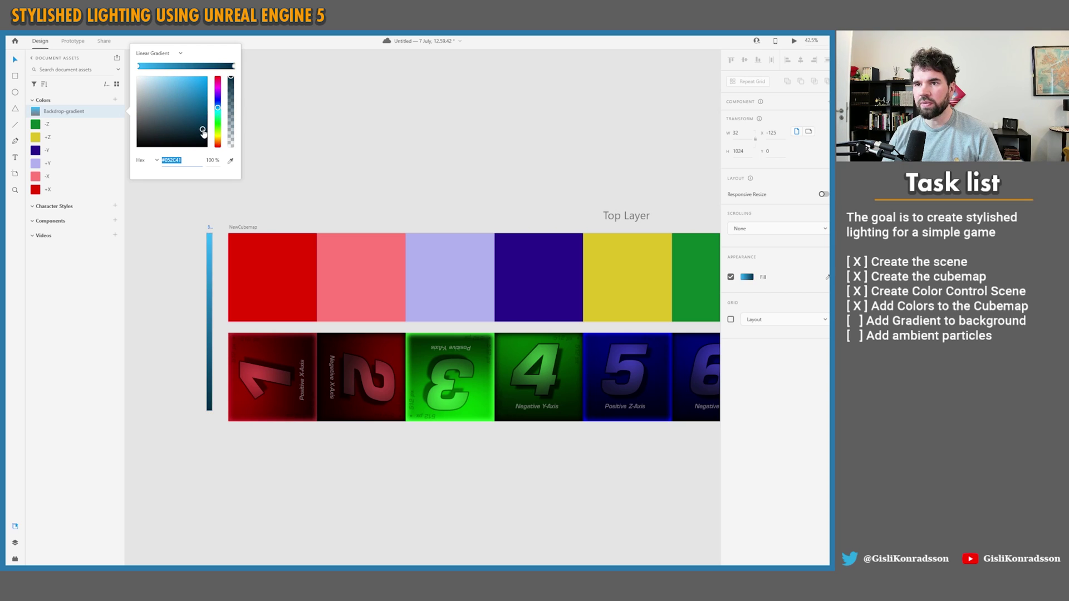
pyautogui.click(274, 134)
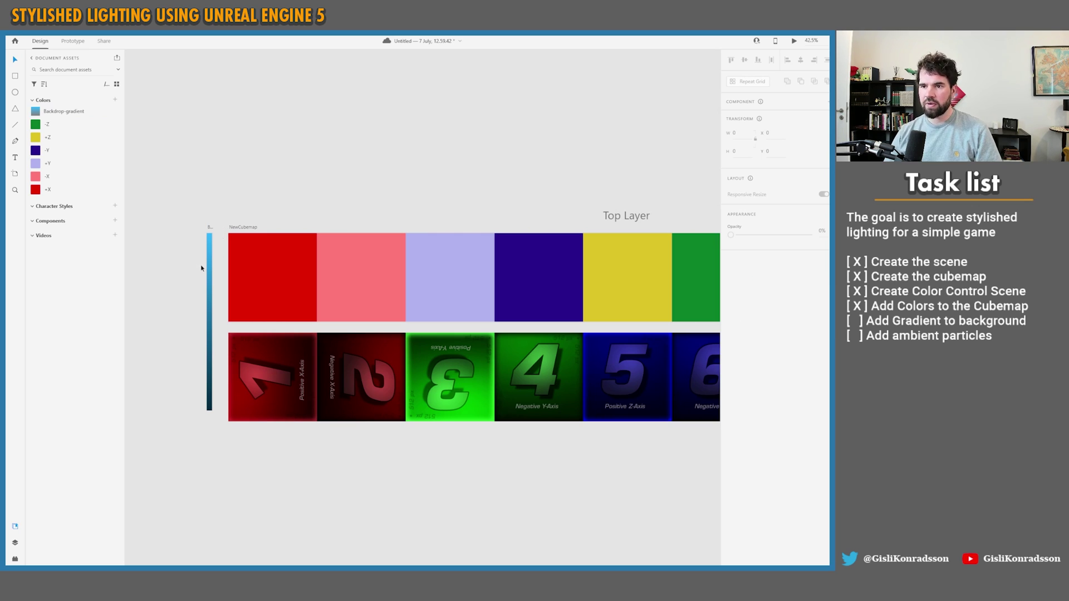
# Save the document and export the marked assets as PNG at 1x to the cubemaps folder on the desktop.
pyautogui.hotkey('ctrl', 's')
pyautogui.press('Escape')
pyautogui.click(36, 33)
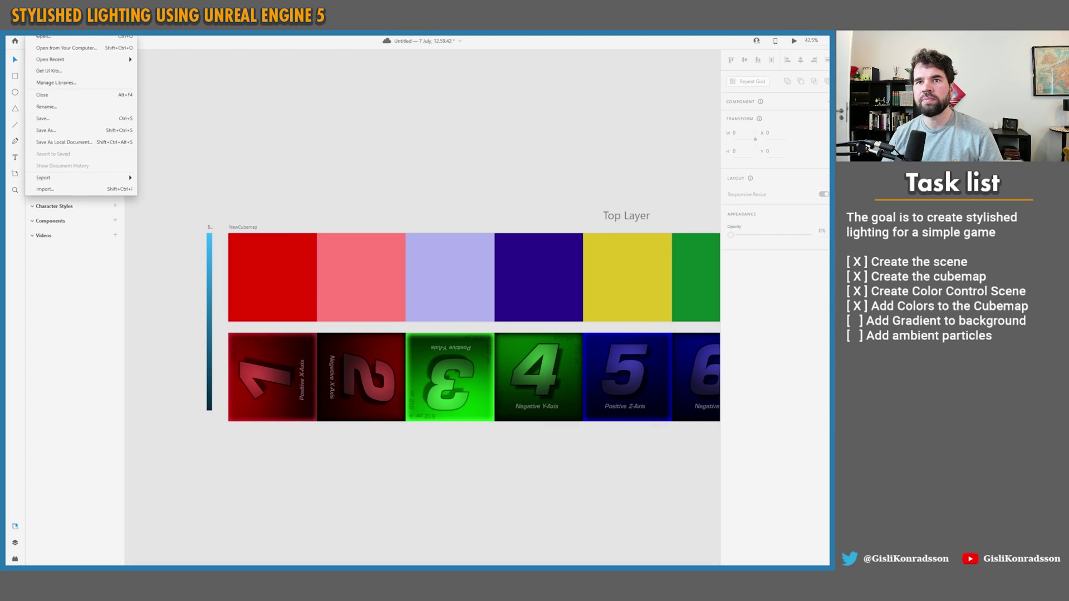
pyautogui.click(154, 191)
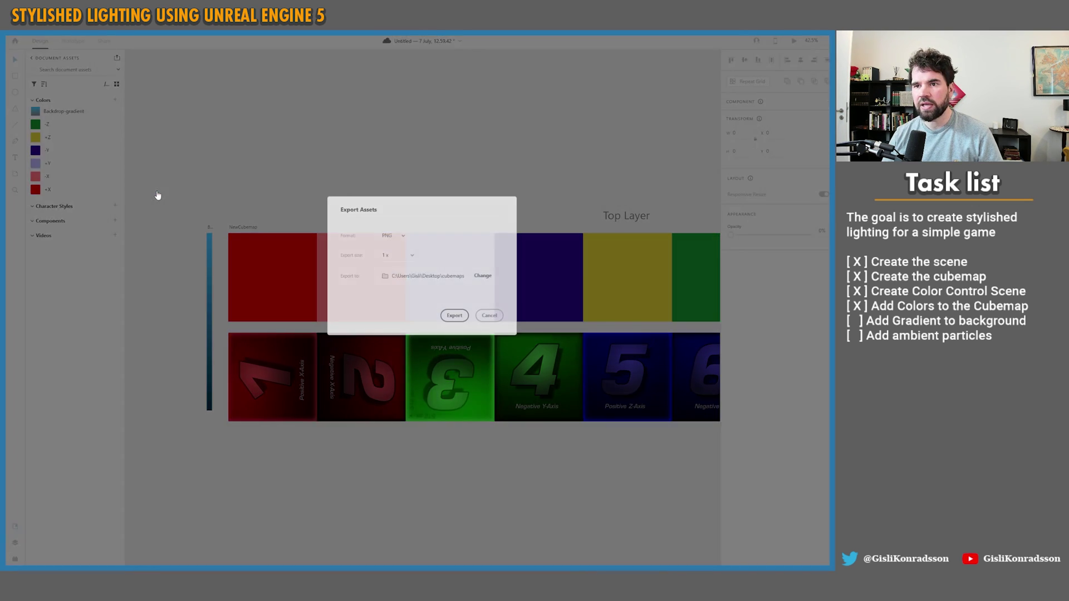
pyautogui.click(452, 313)
pyautogui.click(456, 316)
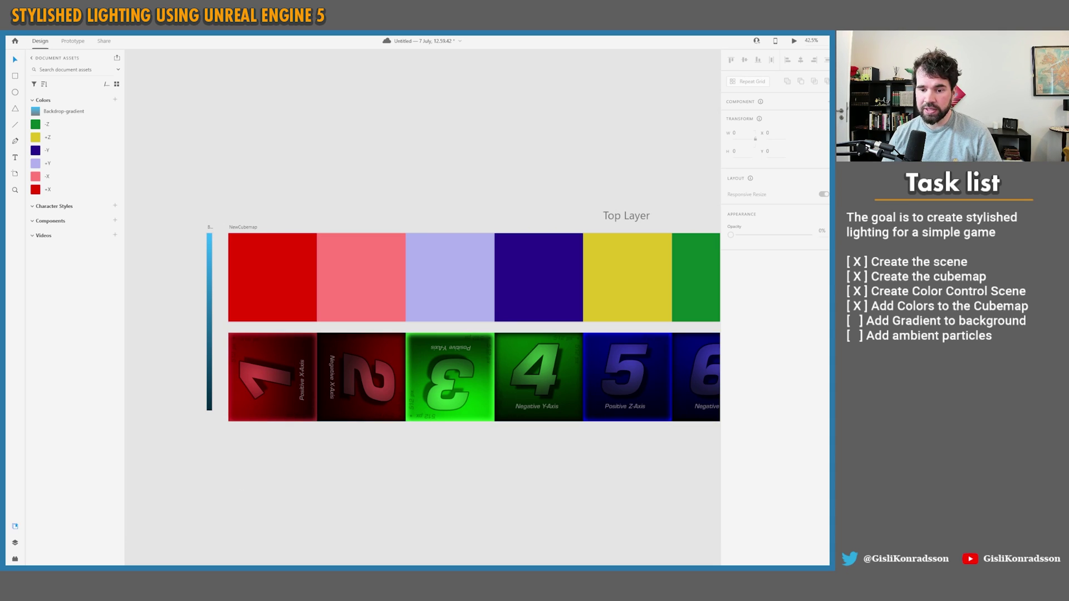
# Switch to Unreal Engine and import the exported Background-Gradient image into the Content folder.
pyautogui.moveTo(88, 576)
pyautogui.click(124, 540)
pyautogui.click(221, 218)
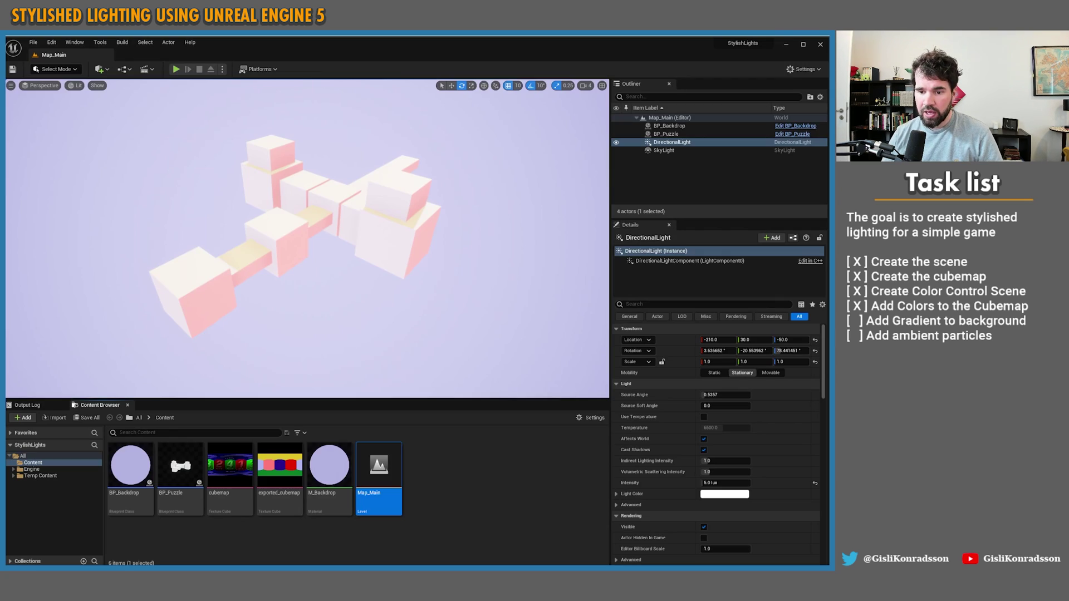
pyautogui.click(442, 486)
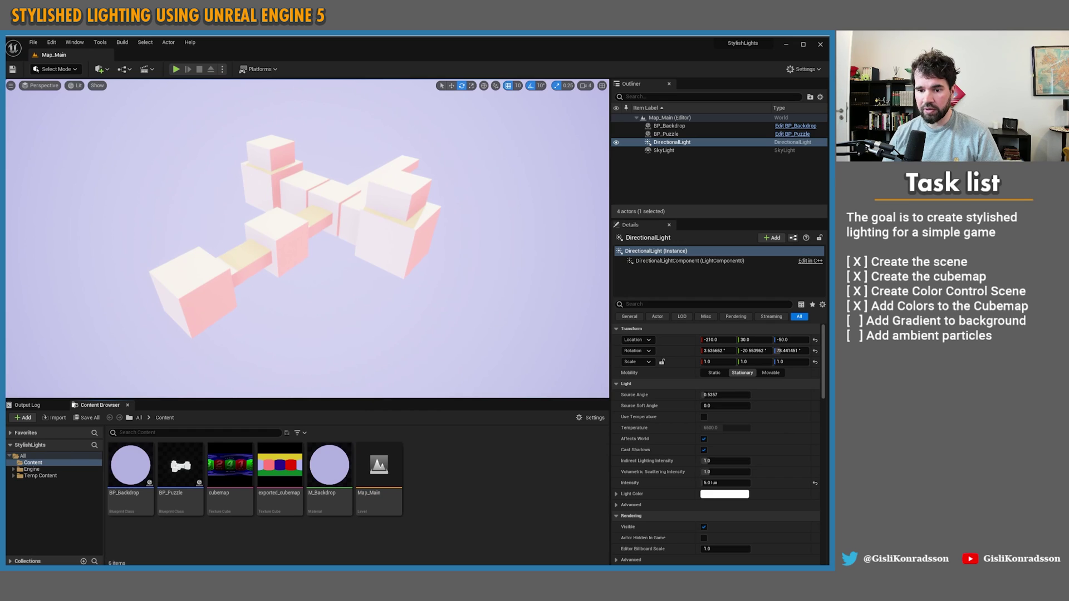
pyautogui.moveTo(84, 566)
pyautogui.click(121, 559)
pyautogui.moveTo(192, 168); pyautogui.dragTo(470, 501)
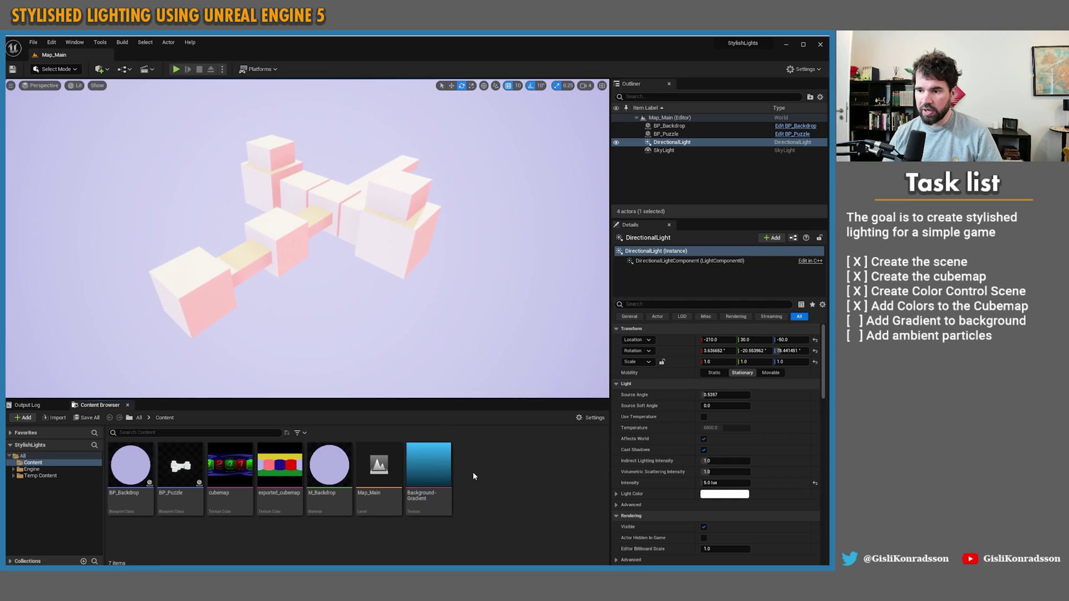
# In M_Backdrop, replace the constant color with a Background-Gradient texture sample feeding Emissive Color, save the material and inspect the scene.
pyautogui.doubleClick(333, 469)
pyautogui.moveTo(429, 473); pyautogui.dragTo(334, 323)
pyautogui.moveTo(402, 333); pyautogui.dragTo(423, 237)
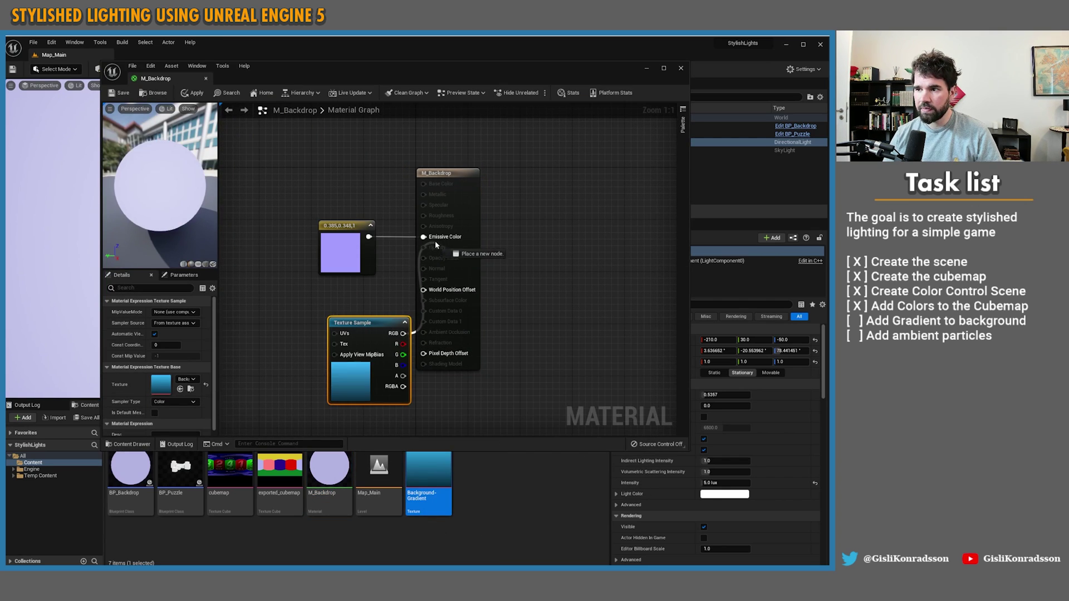
pyautogui.click(345, 245)
pyautogui.press('Delete')
pyautogui.moveTo(367, 332); pyautogui.dragTo(316, 222)
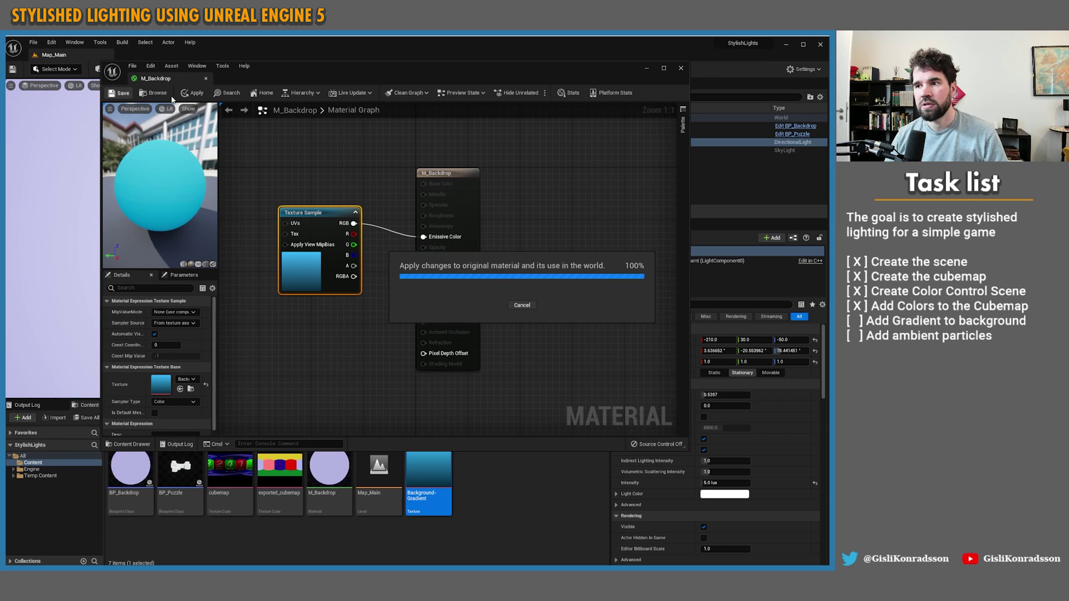
pyautogui.click(205, 78)
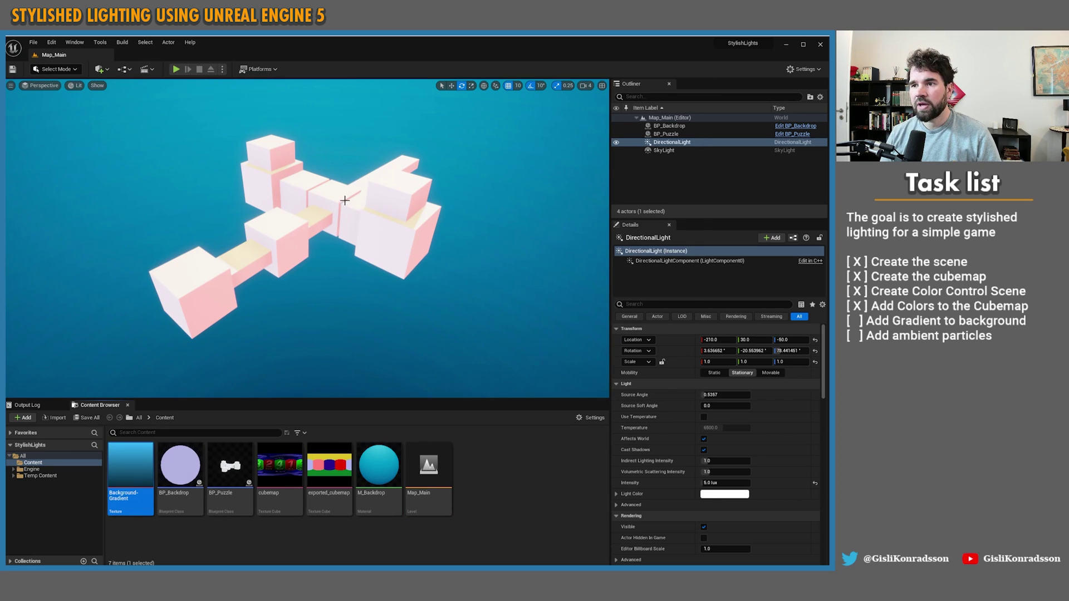
pyautogui.moveTo(341, 191)
pyautogui.mouseDown(button='right')
pyautogui.moveTo(341, 170)
pyautogui.moveTo(341, 191)
pyautogui.mouseUp(button='right')
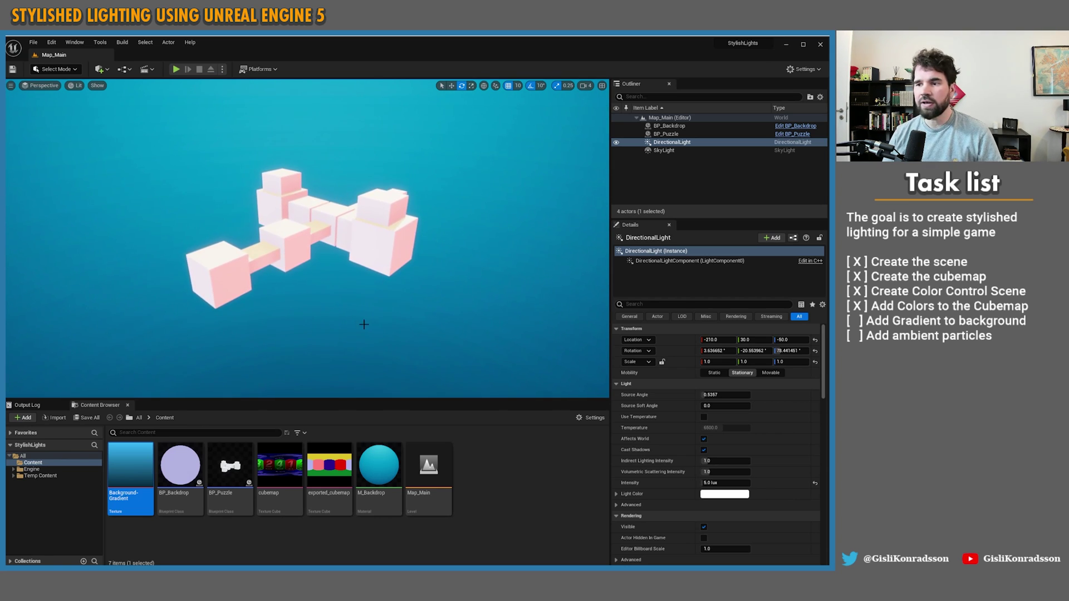
pyautogui.moveTo(363, 324)
pyautogui.mouseDown(button='right')
pyautogui.moveTo(364, 303)
pyautogui.moveTo(353, 306)
pyautogui.moveTo(353, 326)
pyautogui.moveTo(357, 313)
pyautogui.mouseUp(button='right')
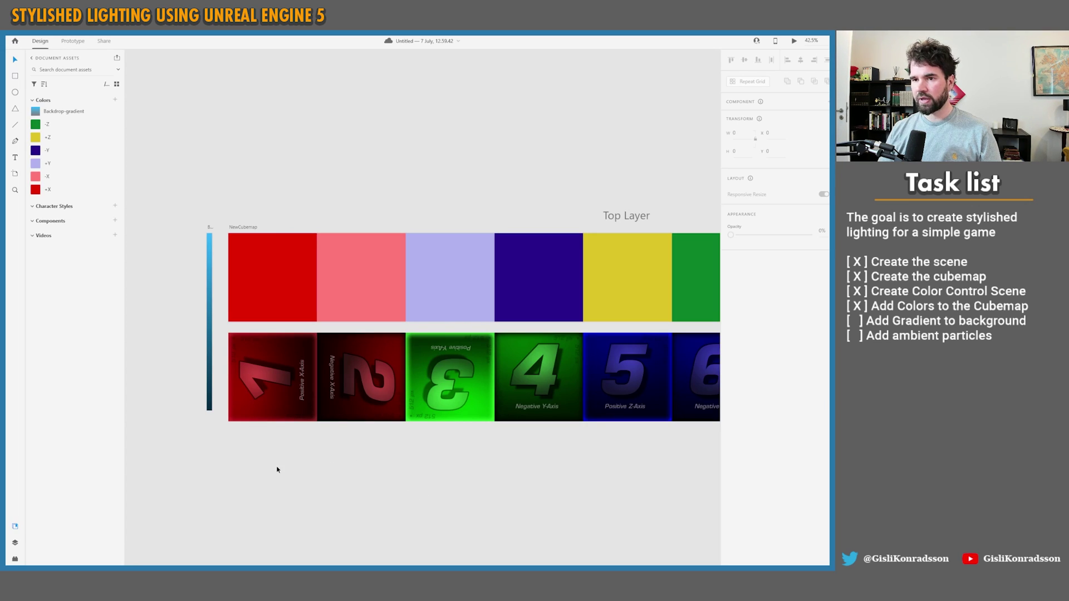
pyautogui.keyDown('ctrl'); pyautogui.scroll(-2, 273, 466); pyautogui.keyUp('ctrl')
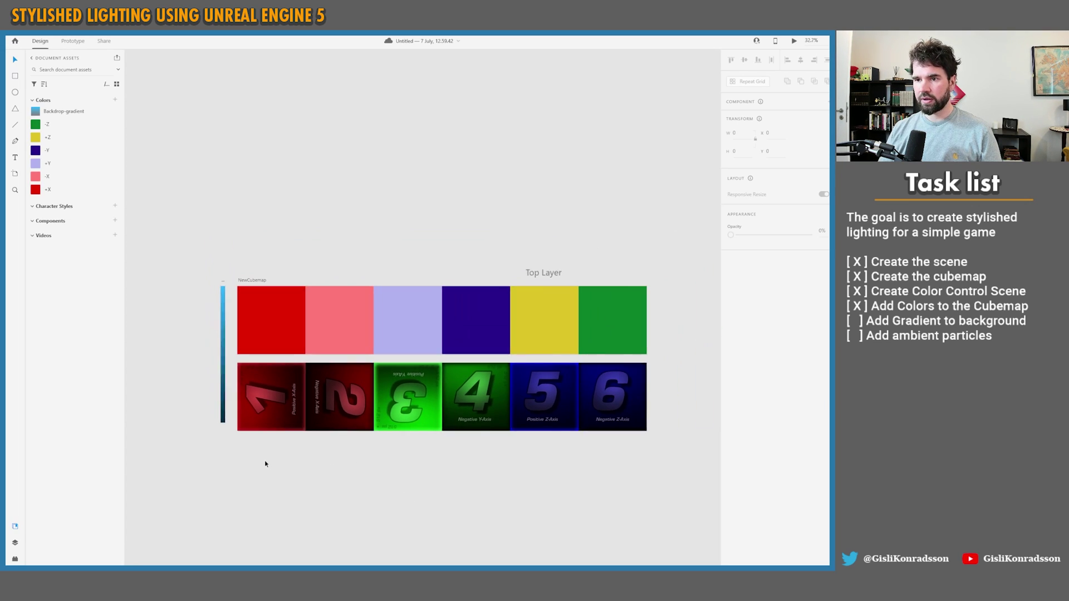
pyautogui.keyDown('ctrl'); pyautogui.scroll(4, 265, 463); pyautogui.keyUp('ctrl')
pyautogui.keyDown('ctrl'); pyautogui.scroll(-3, 296, 290); pyautogui.keyUp('ctrl')
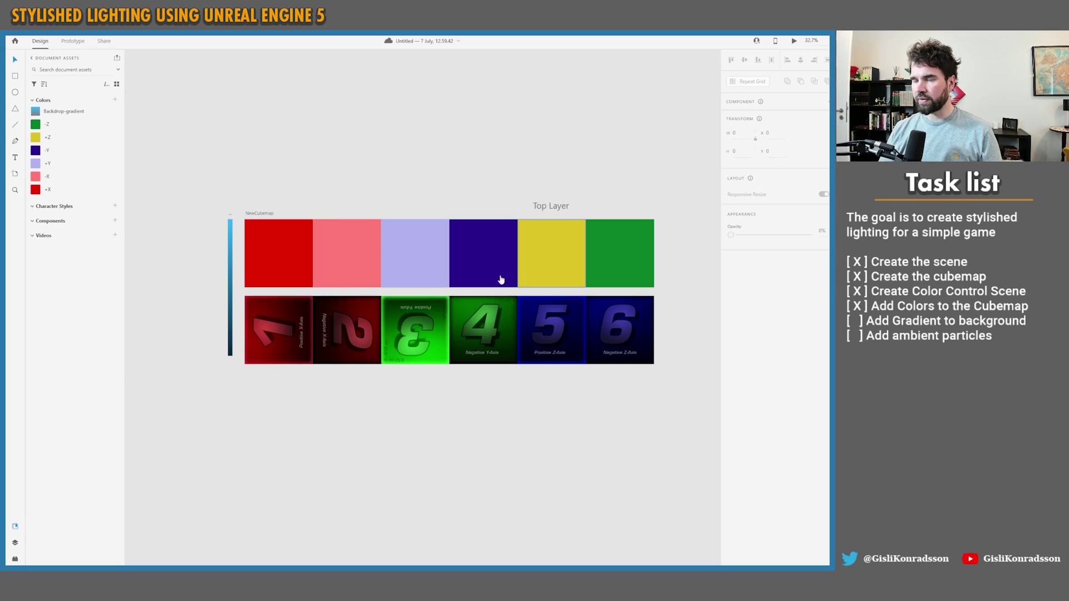
pyautogui.click(540, 256)
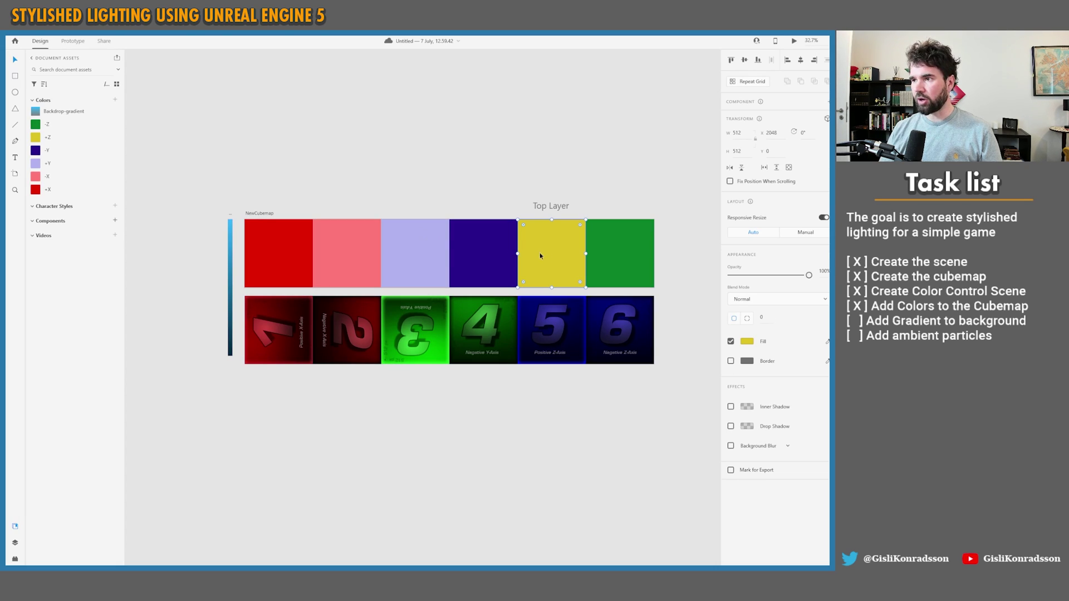
pyautogui.rightClick(37, 142)
pyautogui.press('Escape')
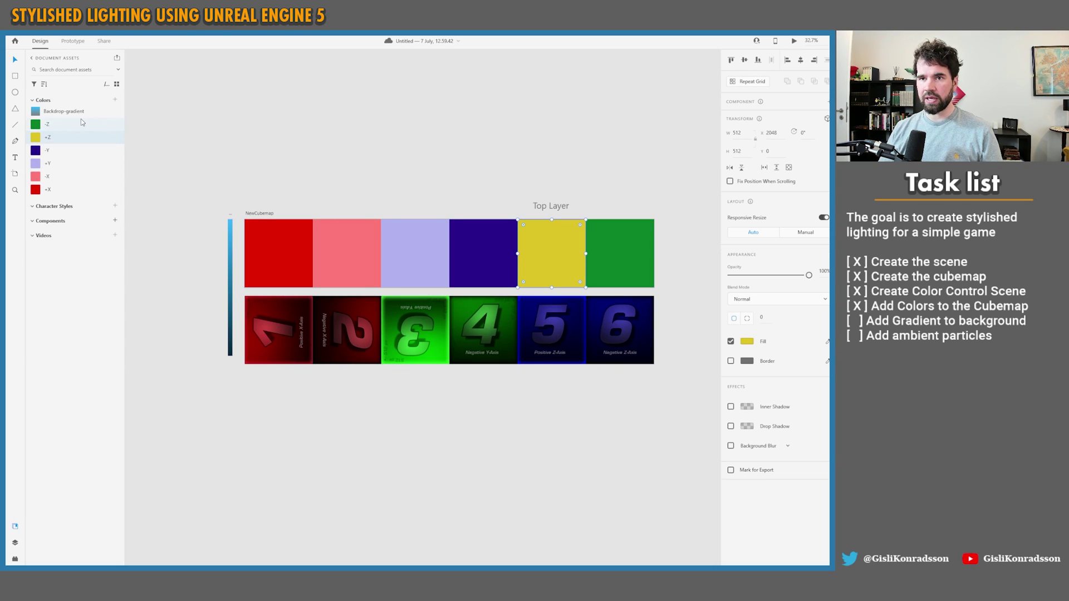
pyautogui.click(64, 112)
pyautogui.hotkey('ctrl', 'z')
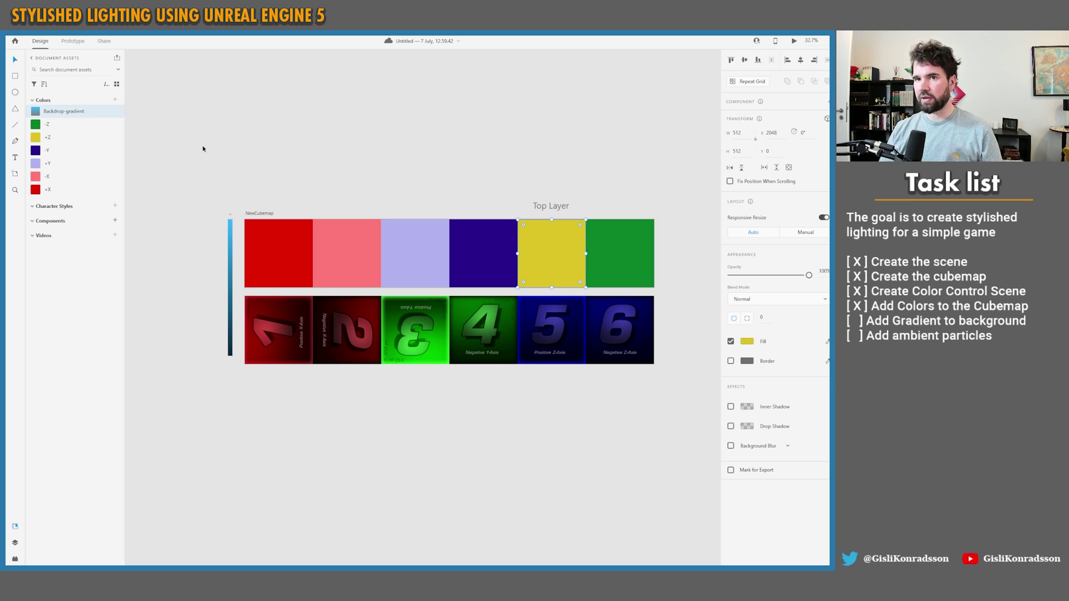
pyautogui.click(327, 147)
# In Adobe XD, copy the hex value of the dark end stop in the Backdrop-gradient asset.
pyautogui.rightClick(53, 112)
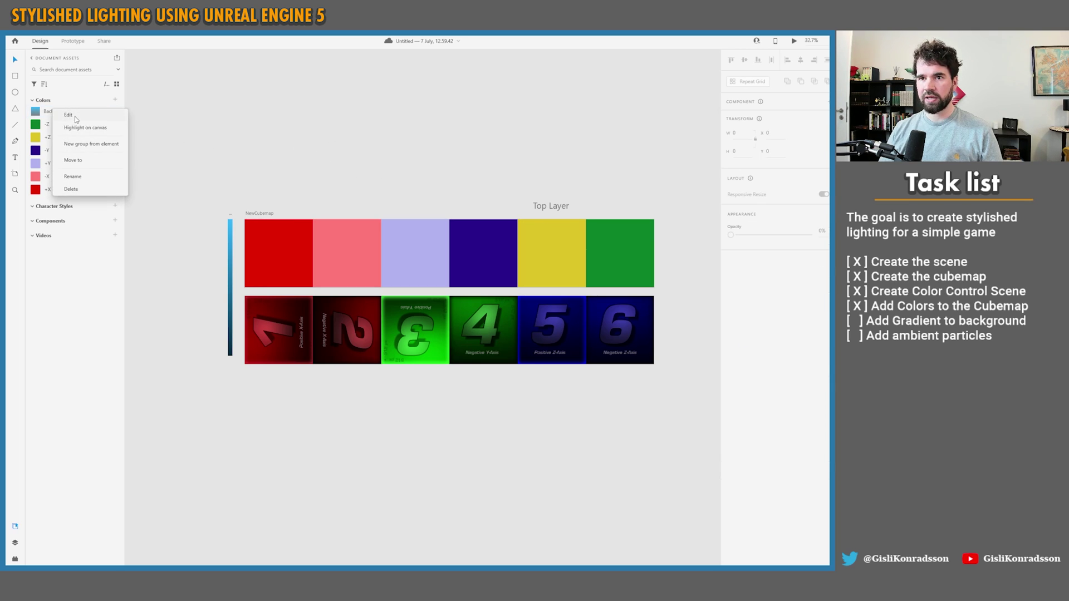
pyautogui.click(70, 128)
pyautogui.hotkey('ctrl', 'c')
pyautogui.doubleClick(174, 161)
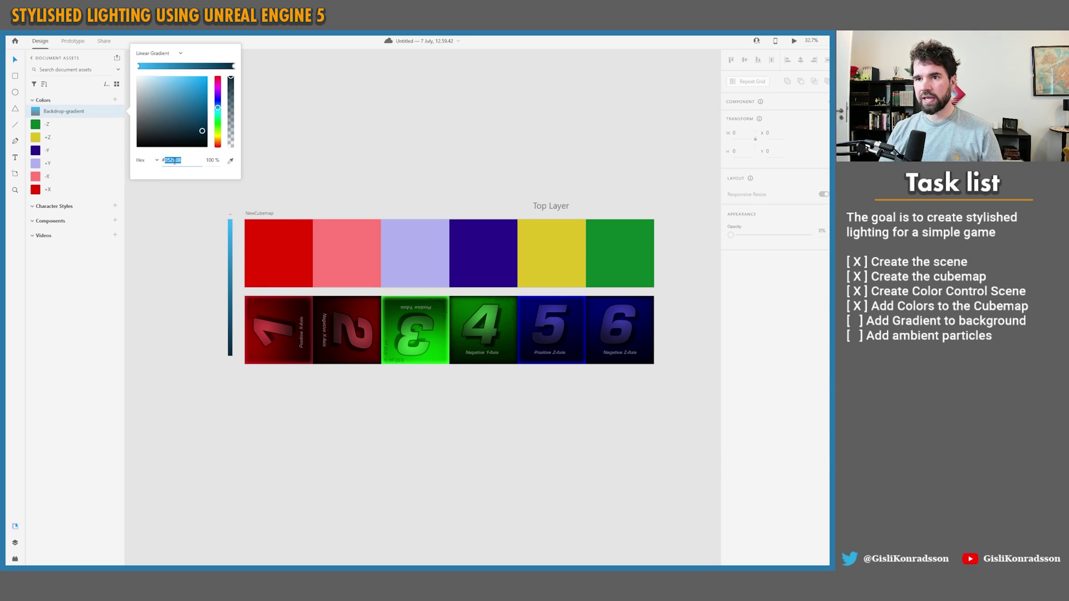
pyautogui.click(284, 157)
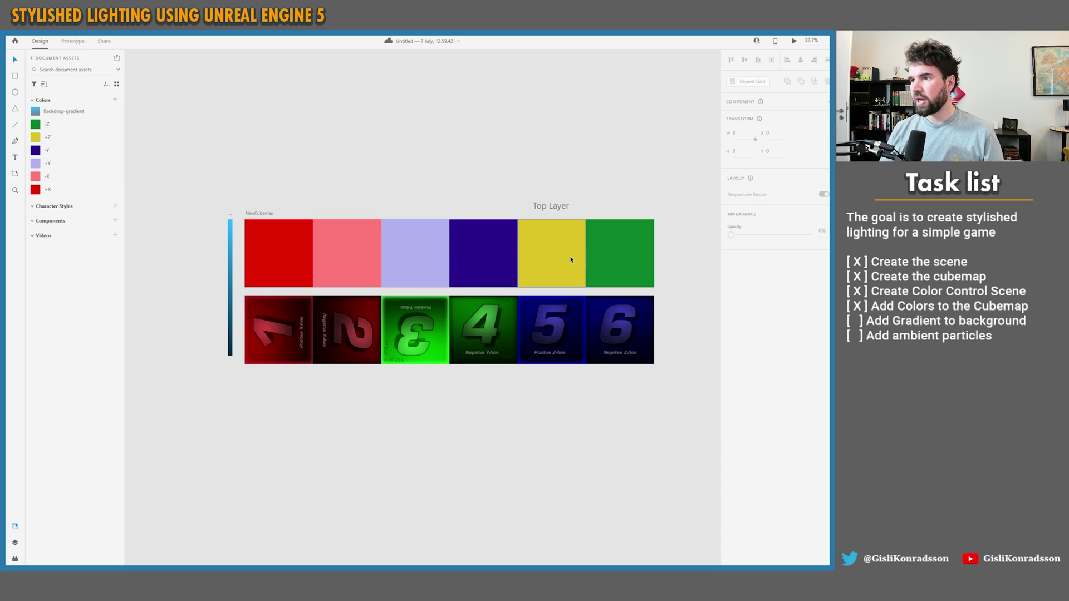
# Edit the +Z color asset, pasting the copied hex #052938 and brightening it to a sky blue.
pyautogui.rightClick(49, 139)
pyautogui.click(67, 157)
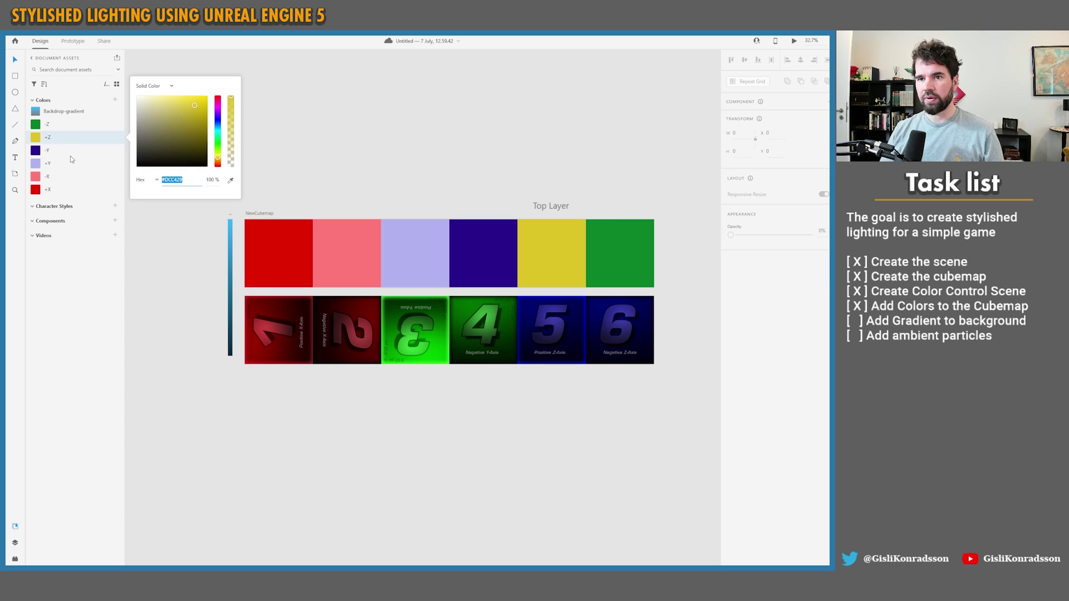
pyautogui.hotkey('ctrl', 'v')
pyautogui.press('Tab')
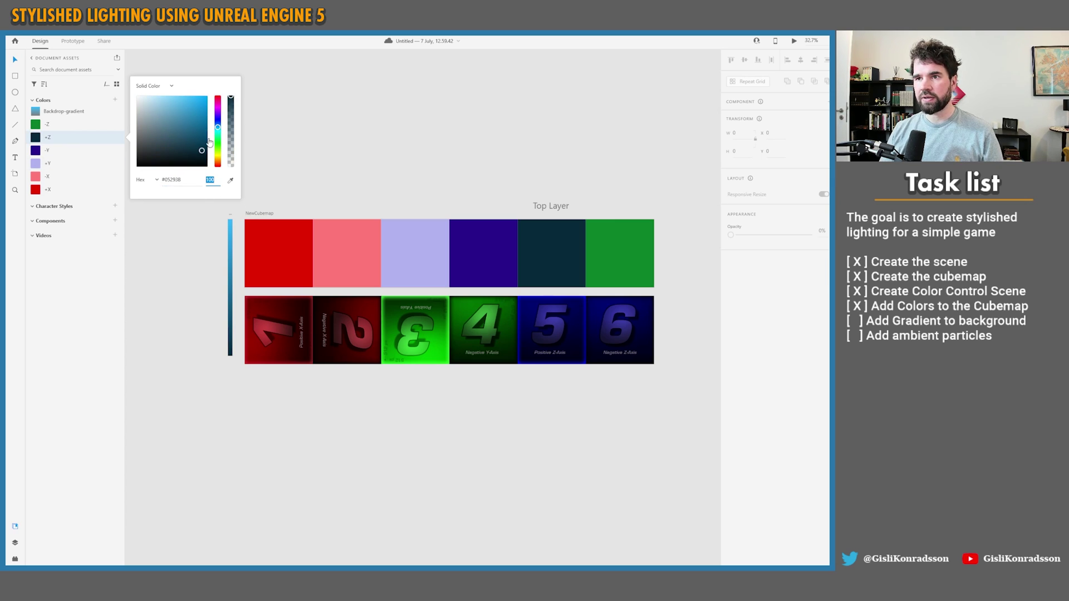
pyautogui.moveTo(201, 151); pyautogui.dragTo(201, 111)
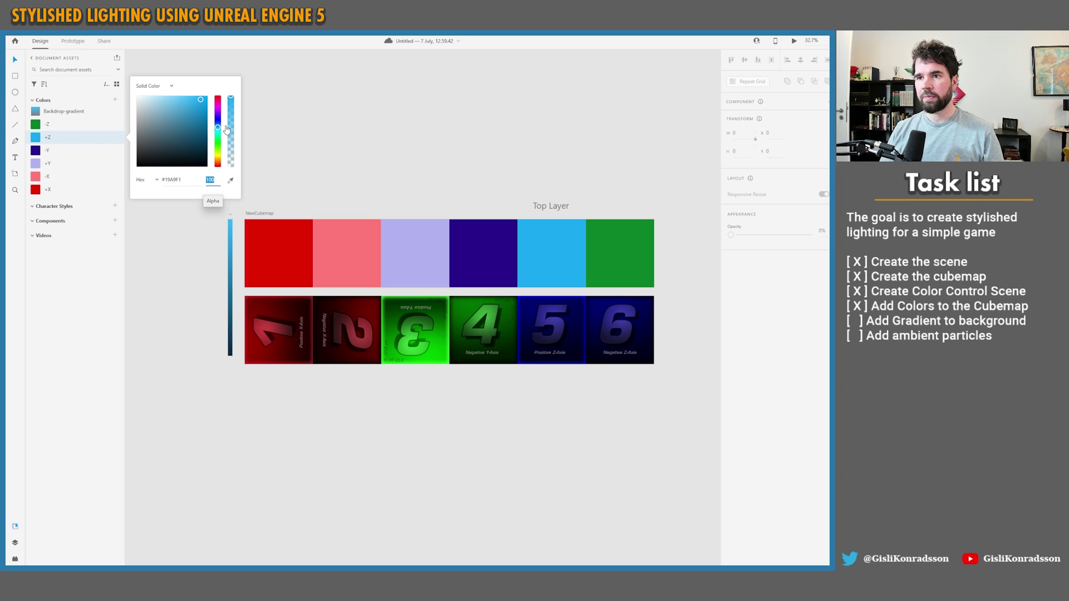
pyautogui.click(294, 147)
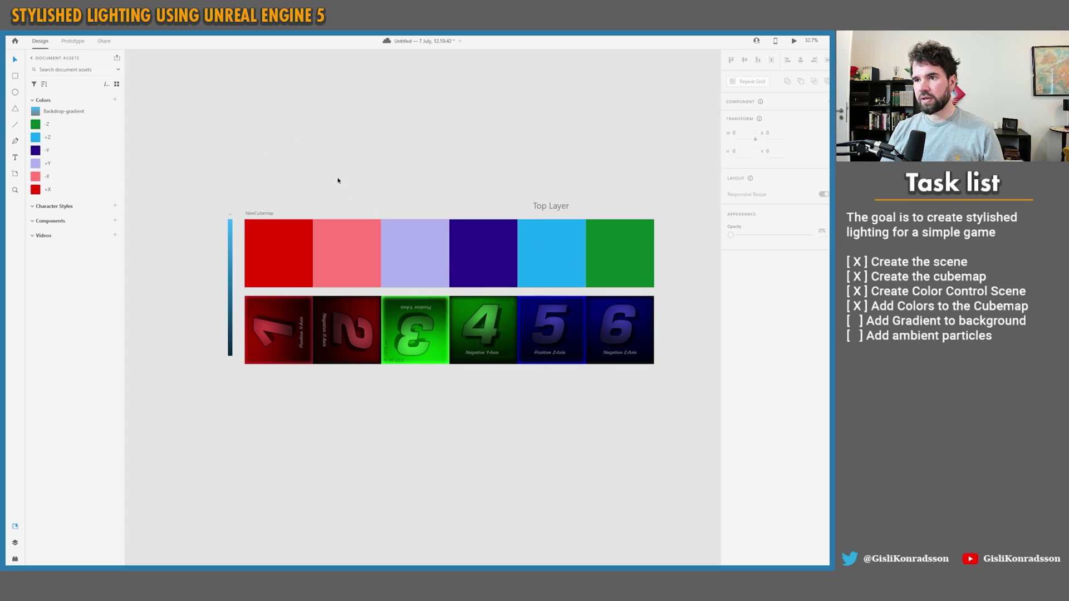
# Save the XD document and export the artboards as PNG at 1x to the Desktop cubemaps folder.
pyautogui.hotkey('ctrl', 's')
pyautogui.click(522, 391)
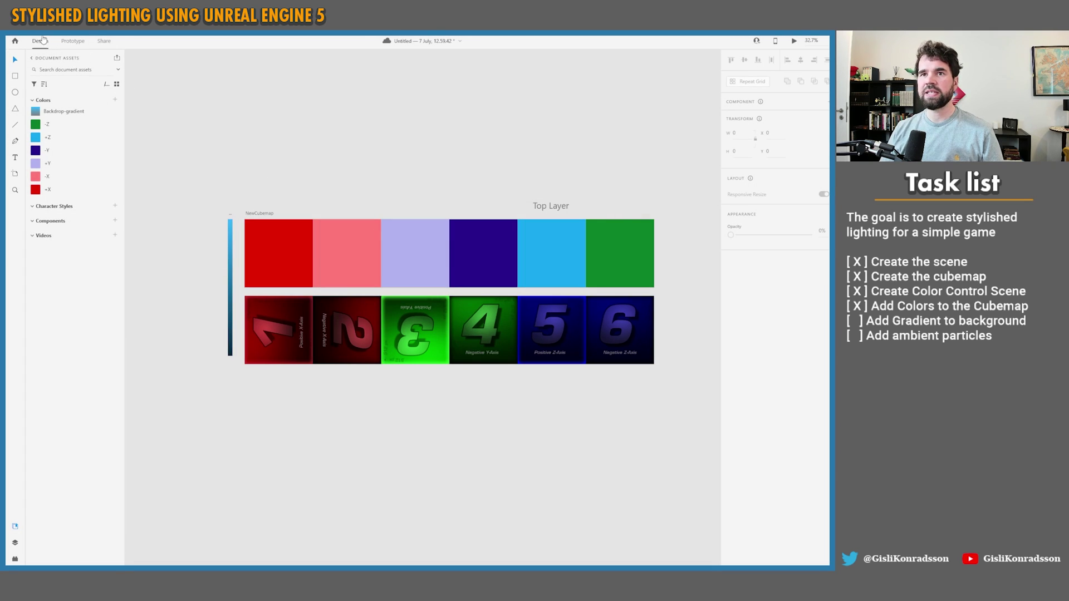
pyautogui.click(36, 32)
pyautogui.click(39, 33)
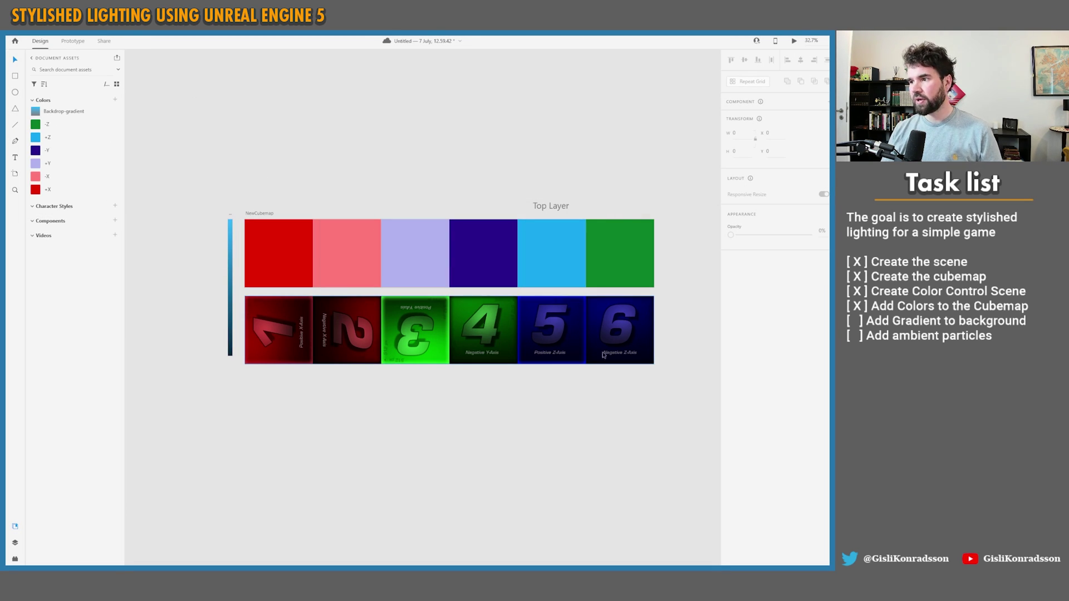
pyautogui.click(33, 33)
pyautogui.click(231, 191)
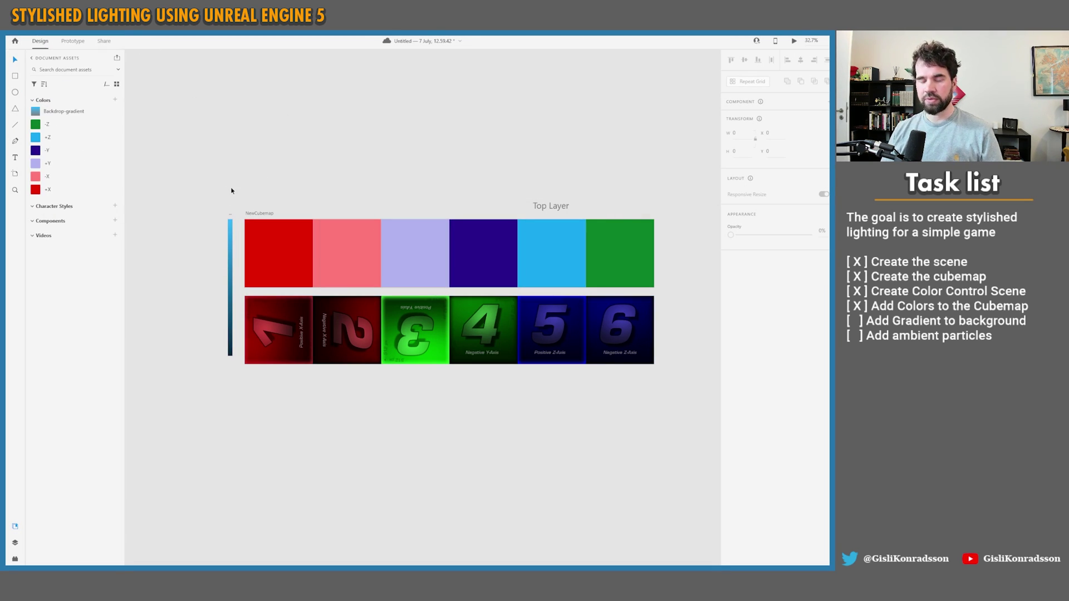
pyautogui.click(33, 32)
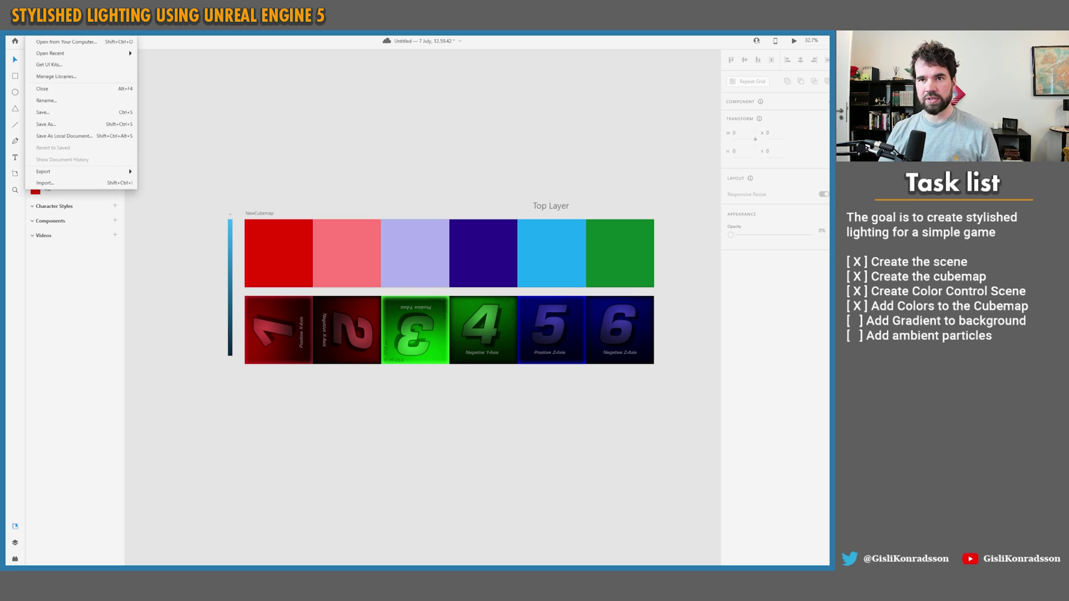
pyautogui.moveTo(112, 192)
pyautogui.click(165, 193)
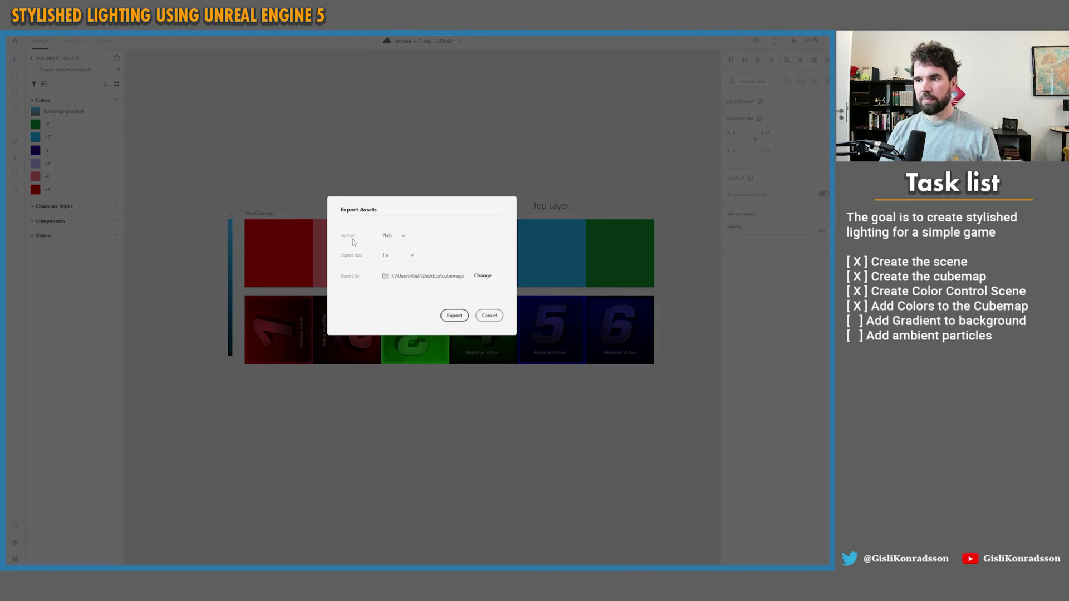
pyautogui.click(453, 314)
pyautogui.click(457, 319)
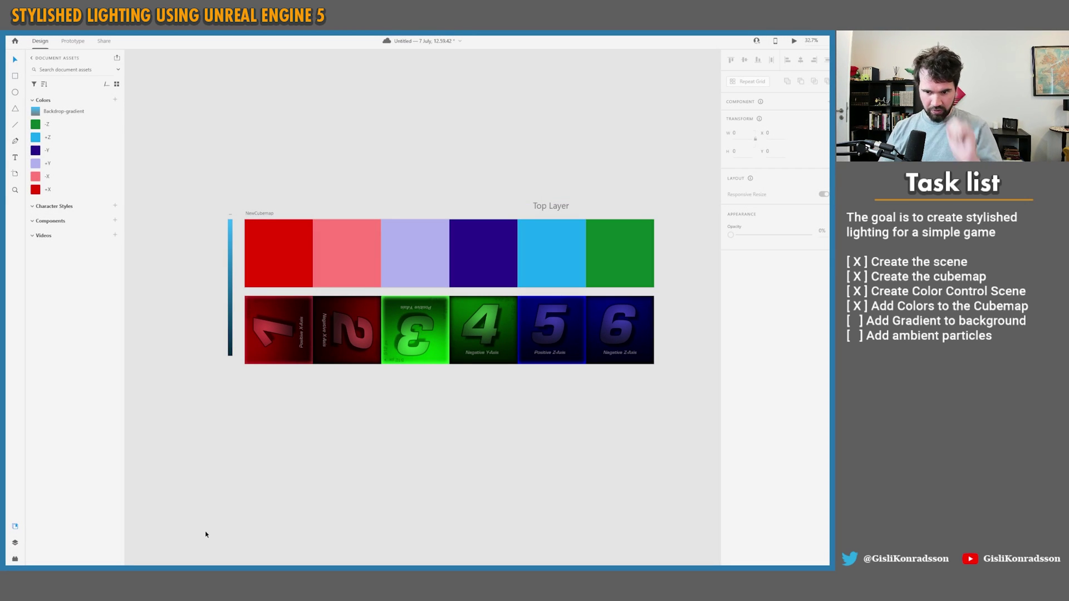
# Load NewCubemap.png into NVIDIA Texture Tools Exporter and save it over exported_cubemap.dds in the cubemaps folder.
pyautogui.click(89, 578)
pyautogui.click(126, 543)
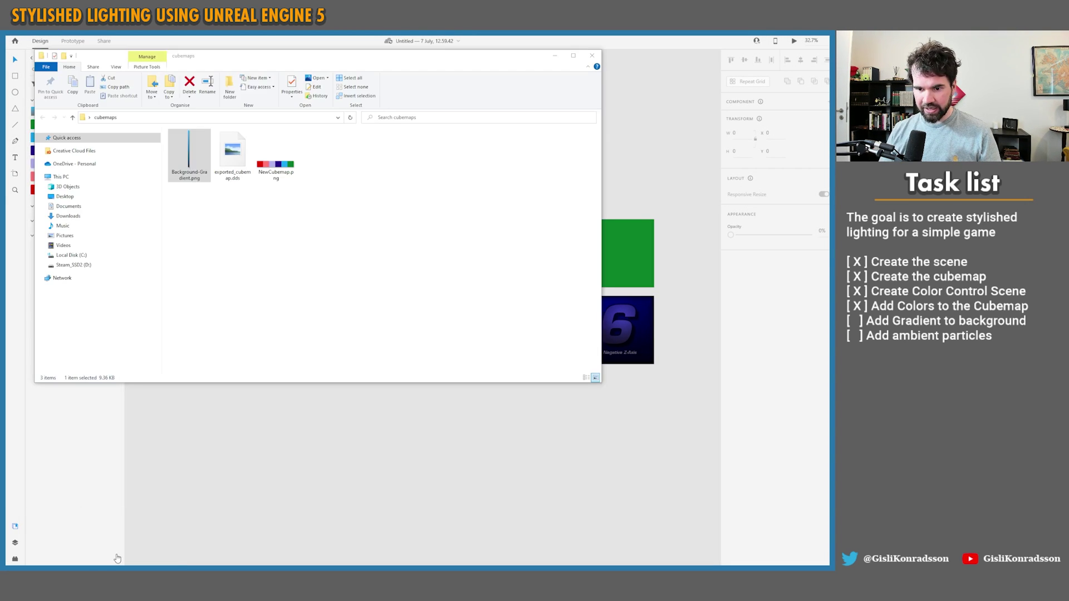
pyautogui.click(125, 578)
pyautogui.click(131, 520)
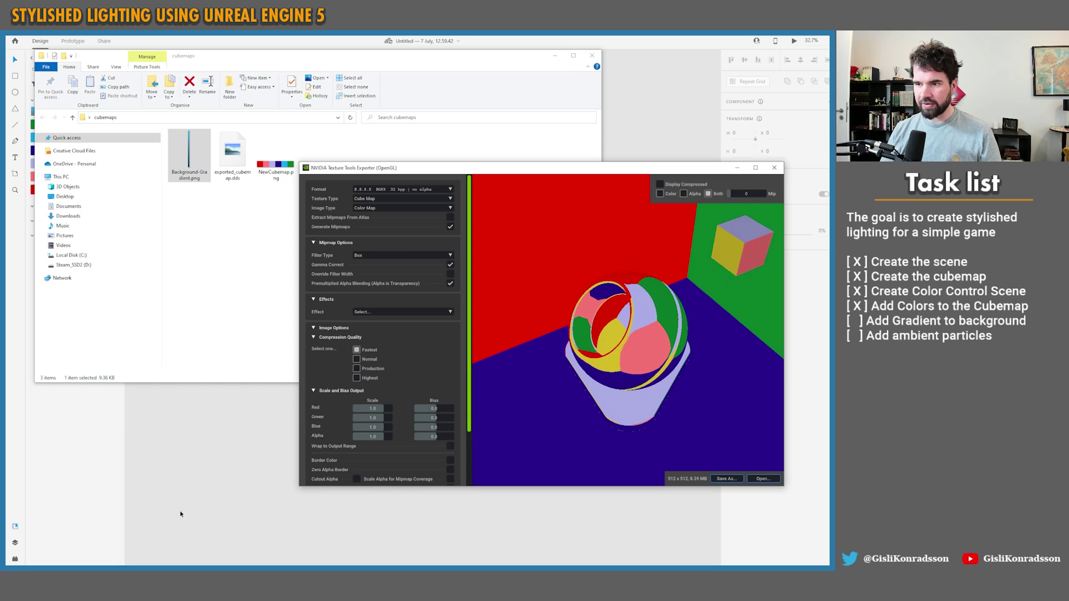
pyautogui.click(274, 232)
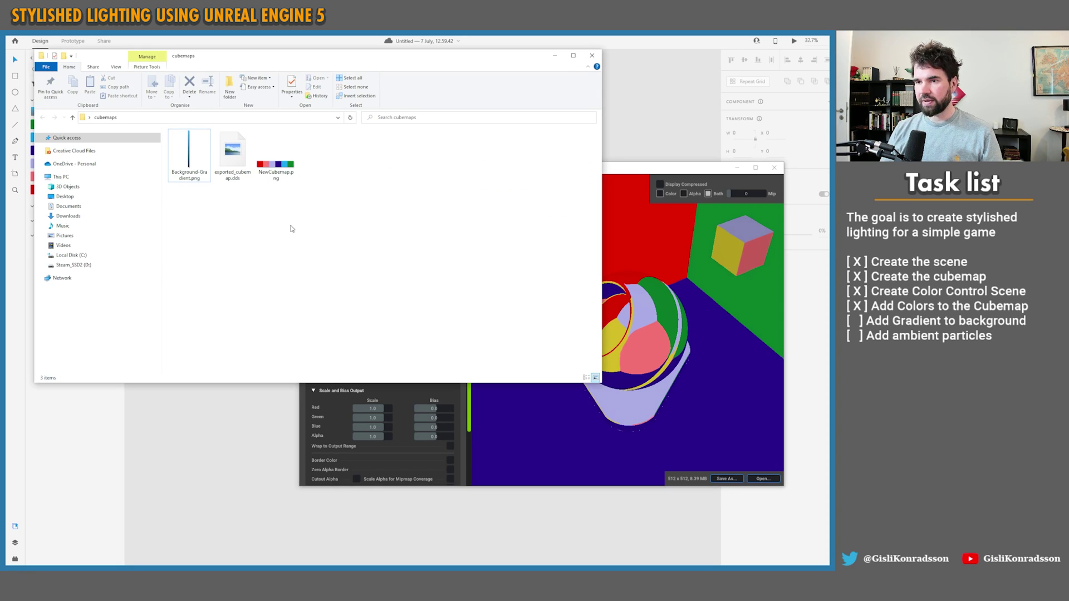
pyautogui.moveTo(277, 179); pyautogui.dragTo(653, 323)
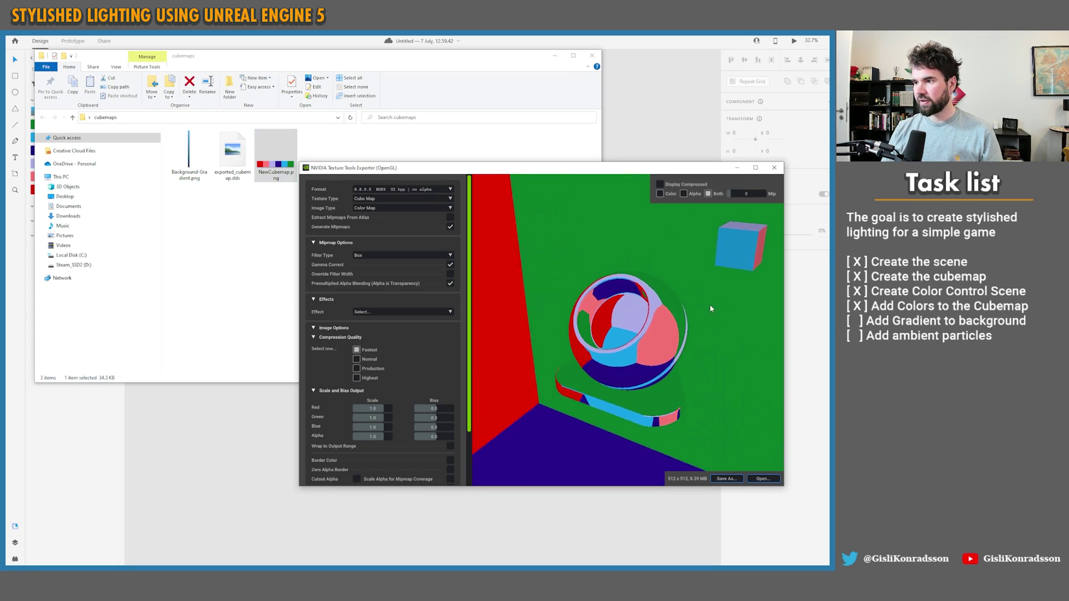
pyautogui.click(726, 479)
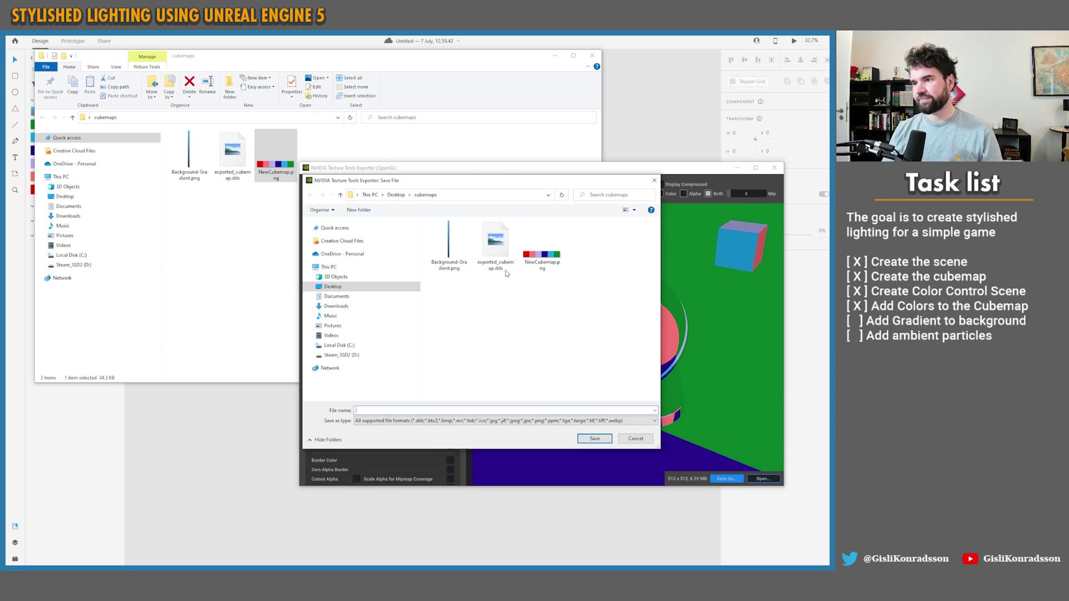
pyautogui.doubleClick(505, 268)
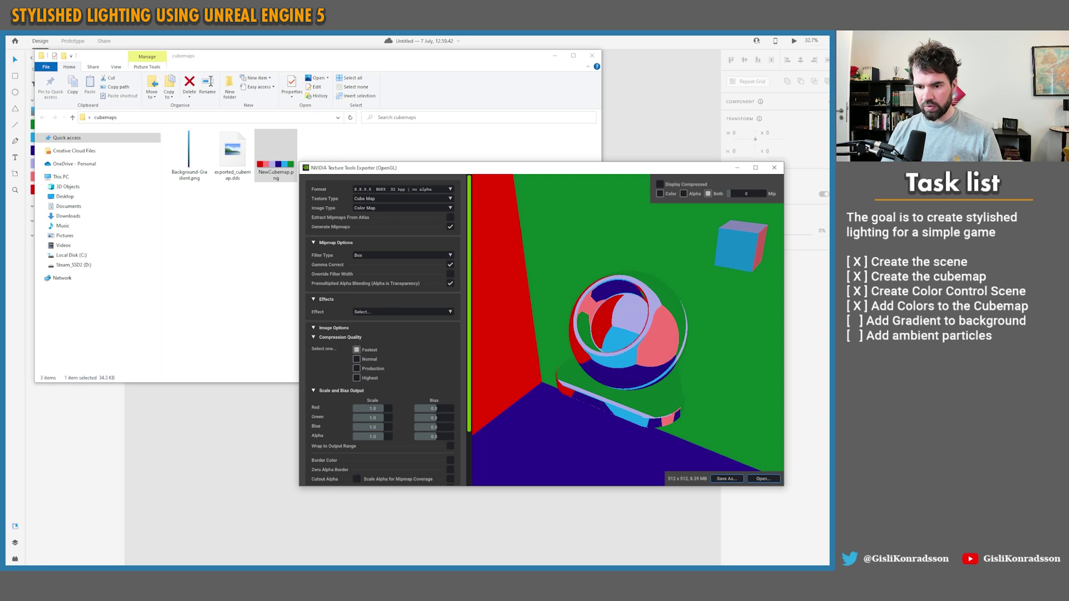
# Switch to Unreal Engine and reimport the exported_cubemap texture in the Content folder.
pyautogui.click(113, 574)
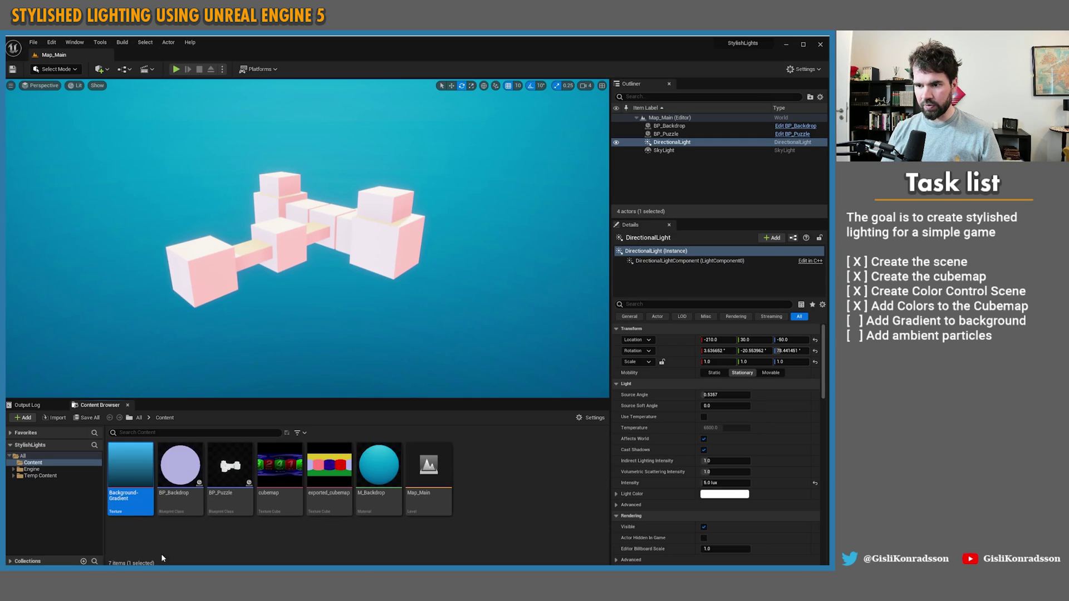
pyautogui.click(322, 549)
pyautogui.click(338, 477)
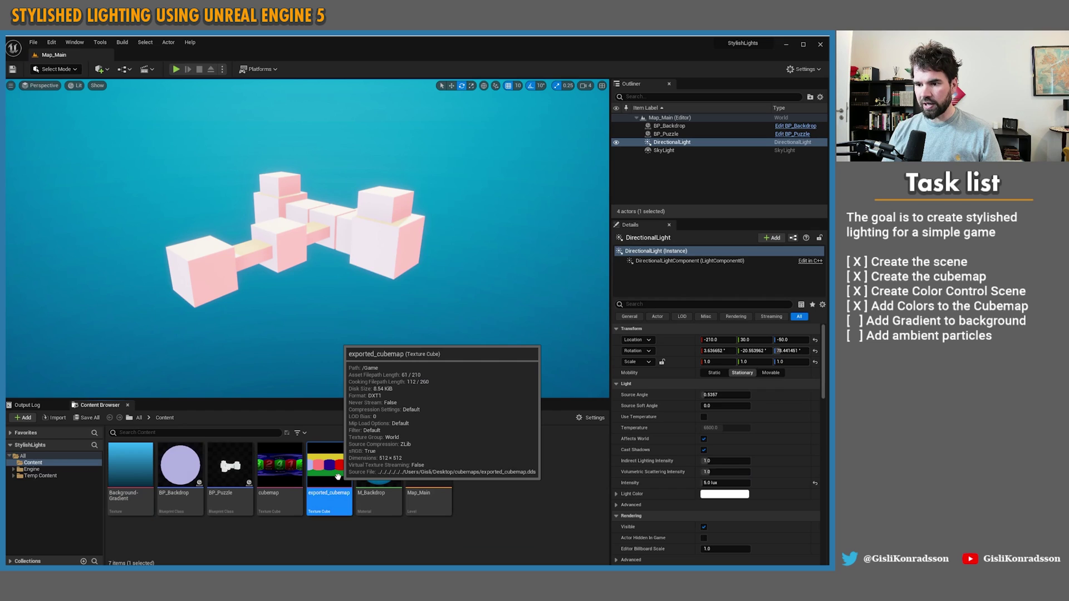
pyautogui.rightClick(337, 477)
pyautogui.click(406, 310)
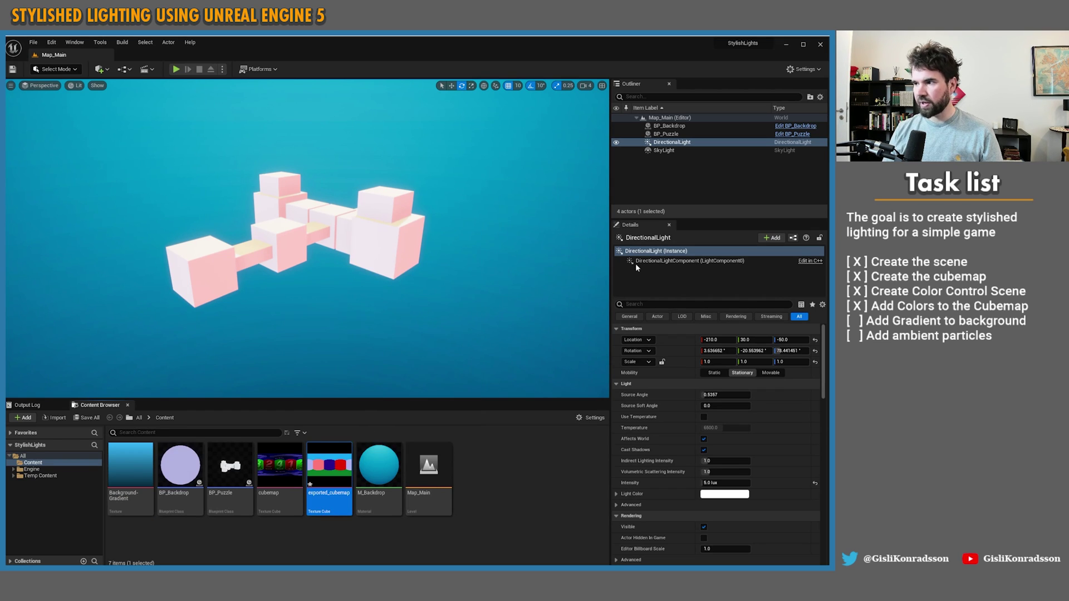
# Set the SkyLight's mobility to Movable and inspect the relit blocks from a higher angle.
pyautogui.click(665, 151)
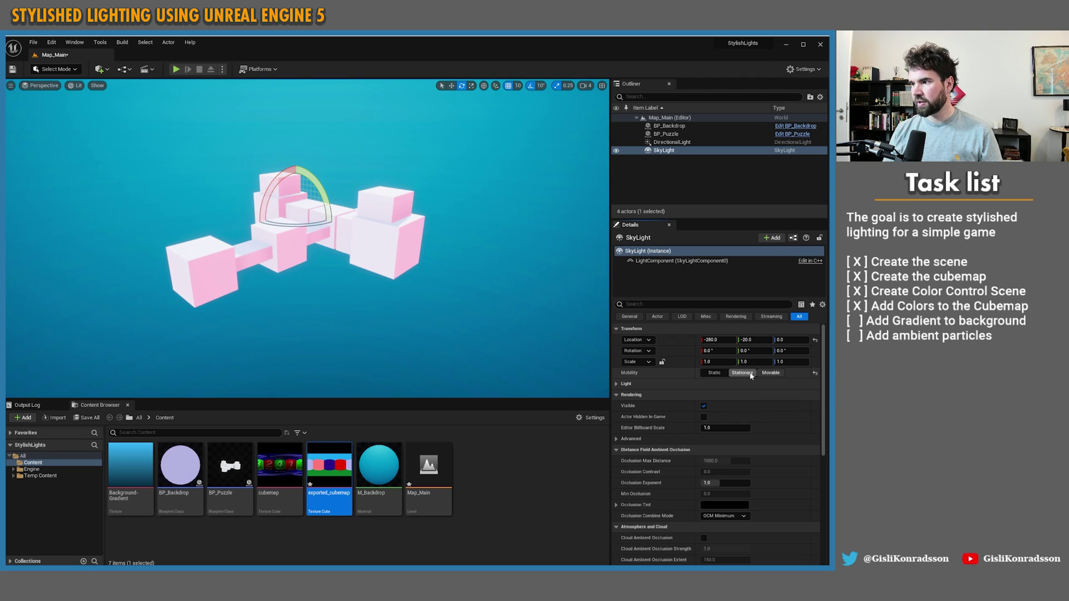
pyautogui.click(771, 373)
pyautogui.click(488, 258)
pyautogui.press('Escape')
pyautogui.moveTo(468, 250); pyautogui.dragTo(448, 296, button='right')
pyautogui.press('w')
pyautogui.press('s')
pyautogui.press('w')
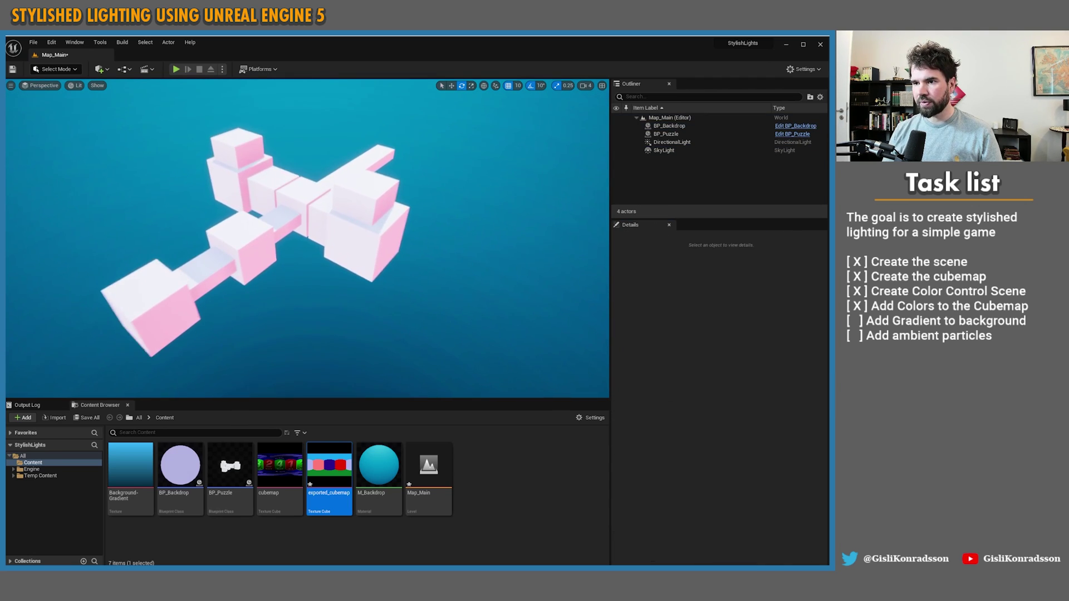
# Hide the DirectionalLight in the level and inspect the blocks under the SkyLight alone.
pyautogui.click(672, 142)
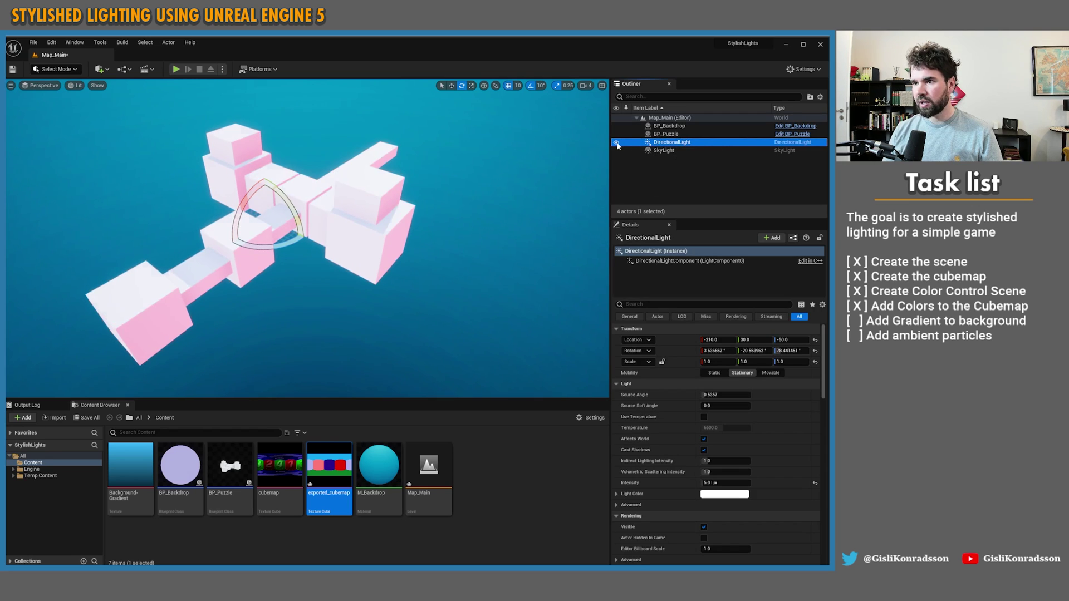
pyautogui.press('w')
pyautogui.moveTo(512, 195)
pyautogui.mouseDown(button='right')
pyautogui.moveTo(517, 259)
pyautogui.moveTo(515, 206)
pyautogui.mouseUp(button='right')
pyautogui.press('s')
pyautogui.moveTo(515, 206)
pyautogui.keyDown('alt'); pyautogui.mouseDown()
pyautogui.moveTo(515, 237)
pyautogui.moveTo(514, 111)
pyautogui.moveTo(515, 214)
pyautogui.mouseUp(); pyautogui.keyUp('alt')
# Switch to Adobe XD, select the green -Z square and copy the hex value of the +Z color asset.
pyautogui.hotkey('alt', 'Tab')
pyautogui.hotkey('alt', 'Tab')
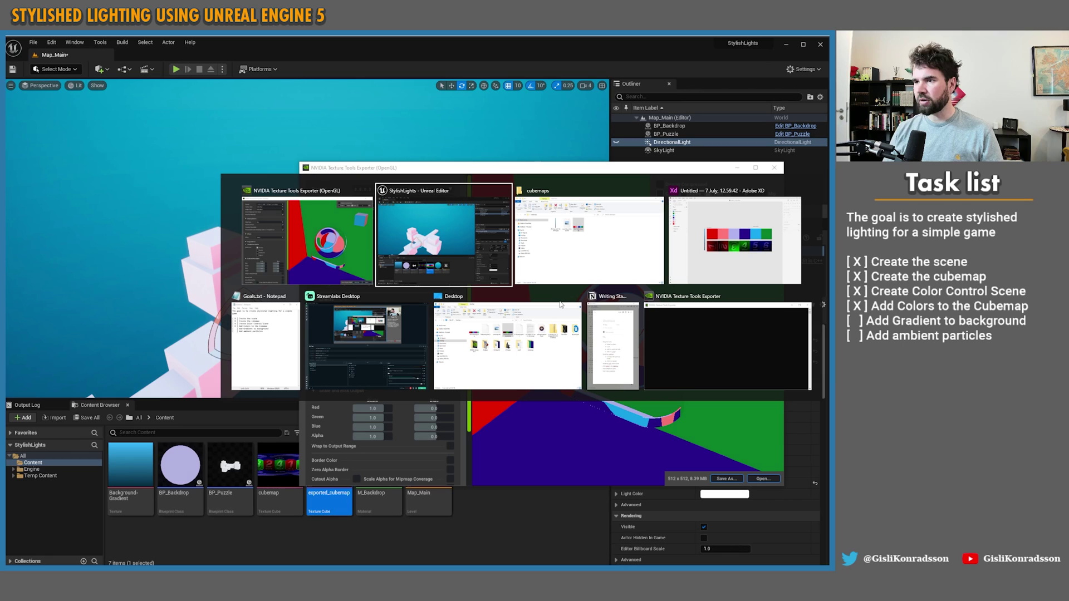
pyautogui.hotkey('alt', 'Tab')
pyautogui.hotkey('alt', 'Tab')
pyautogui.click(559, 259)
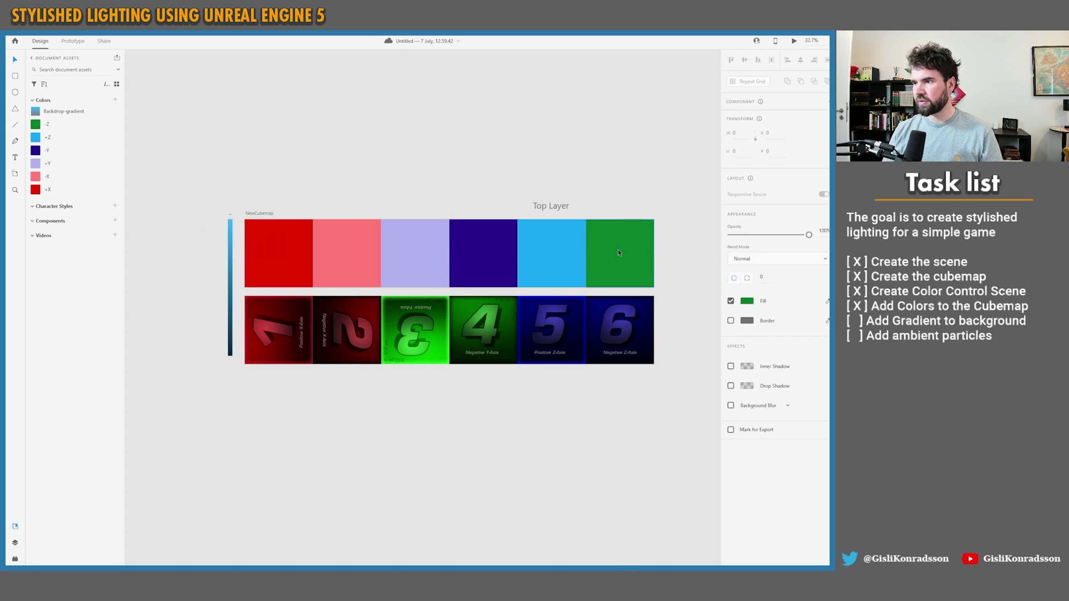
pyautogui.click(623, 252)
pyautogui.rightClick(56, 142)
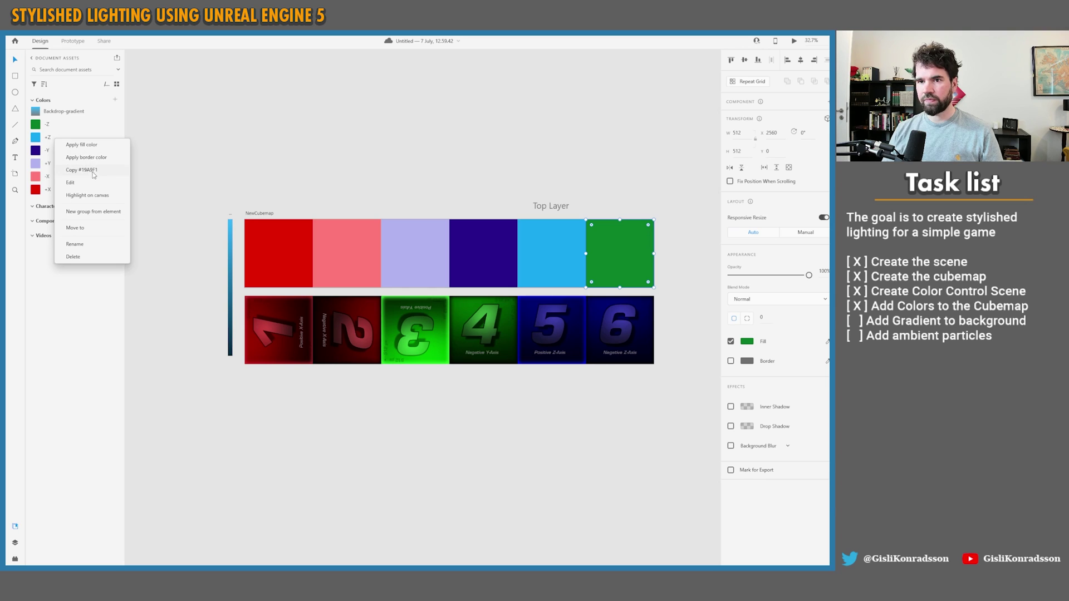
pyautogui.click(92, 172)
# Try to replace the -Z color asset's value with the copied +Z hex, and undo the change.
pyautogui.rightClick(56, 124)
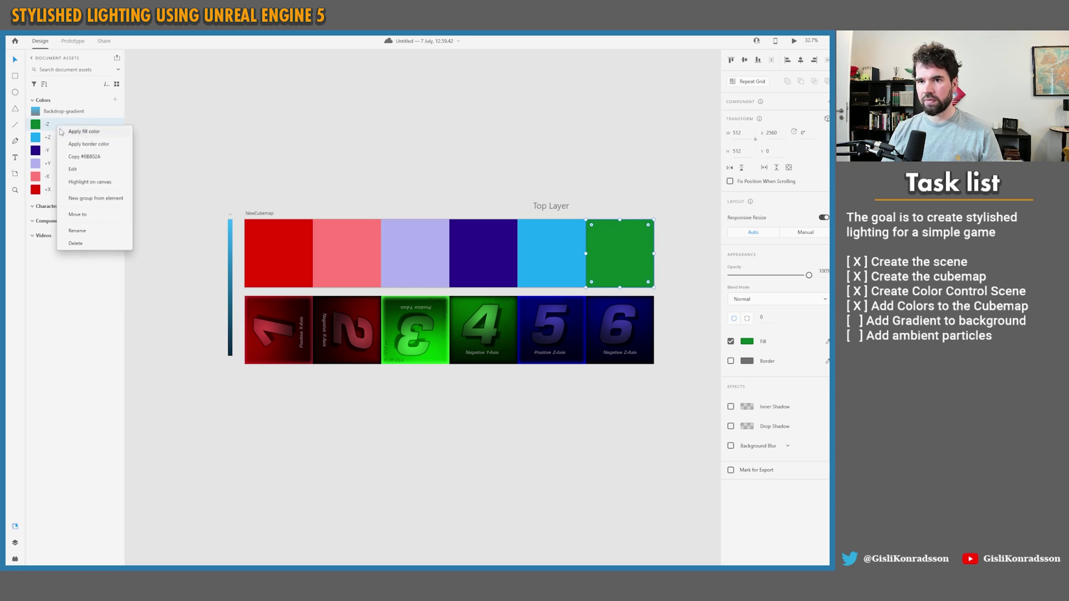
pyautogui.click(109, 134)
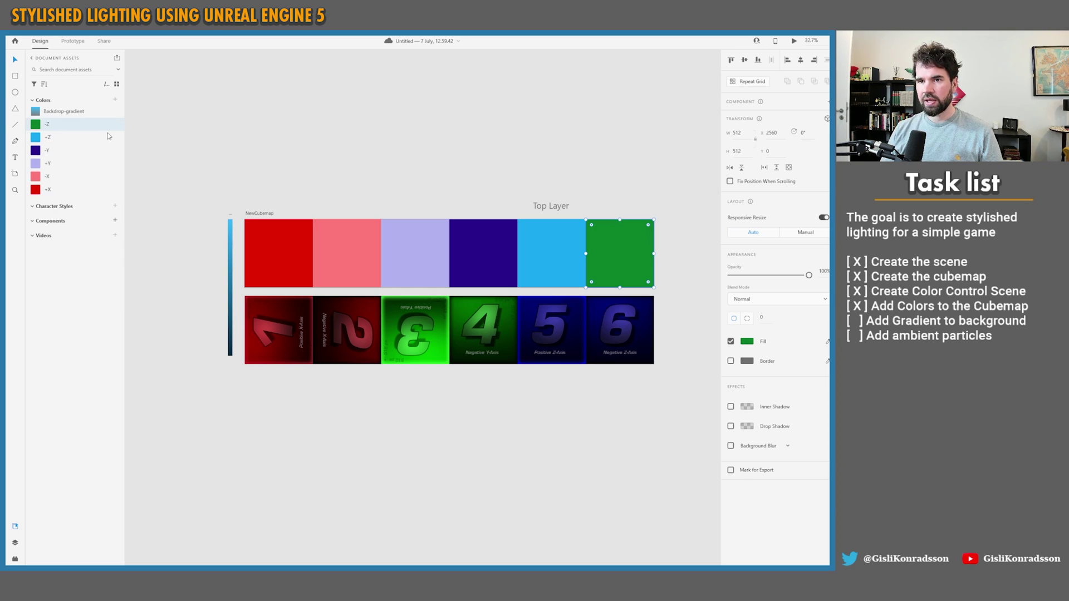
pyautogui.rightClick(71, 125)
pyautogui.click(104, 170)
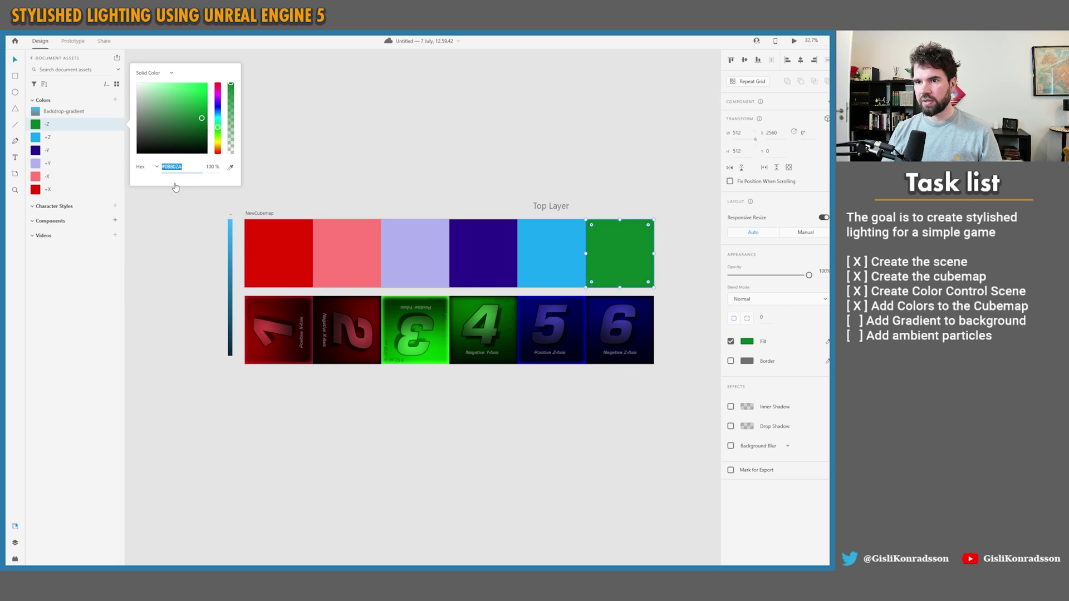
pyautogui.hotkey('ctrl', 'v')
pyautogui.press('Tab')
pyautogui.click(294, 169)
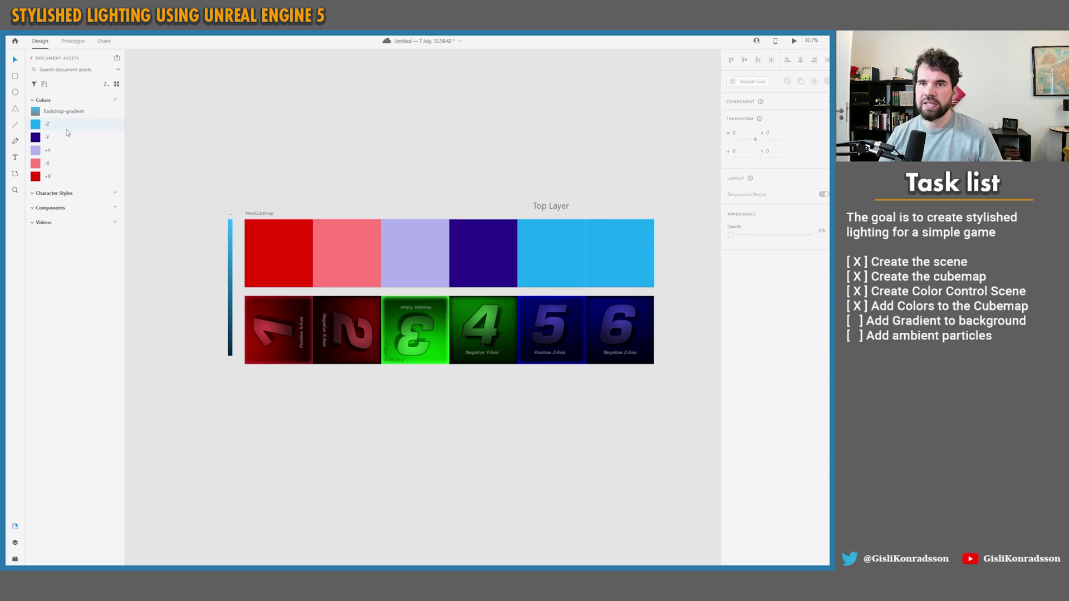
pyautogui.rightClick(45, 126)
pyautogui.click(235, 167)
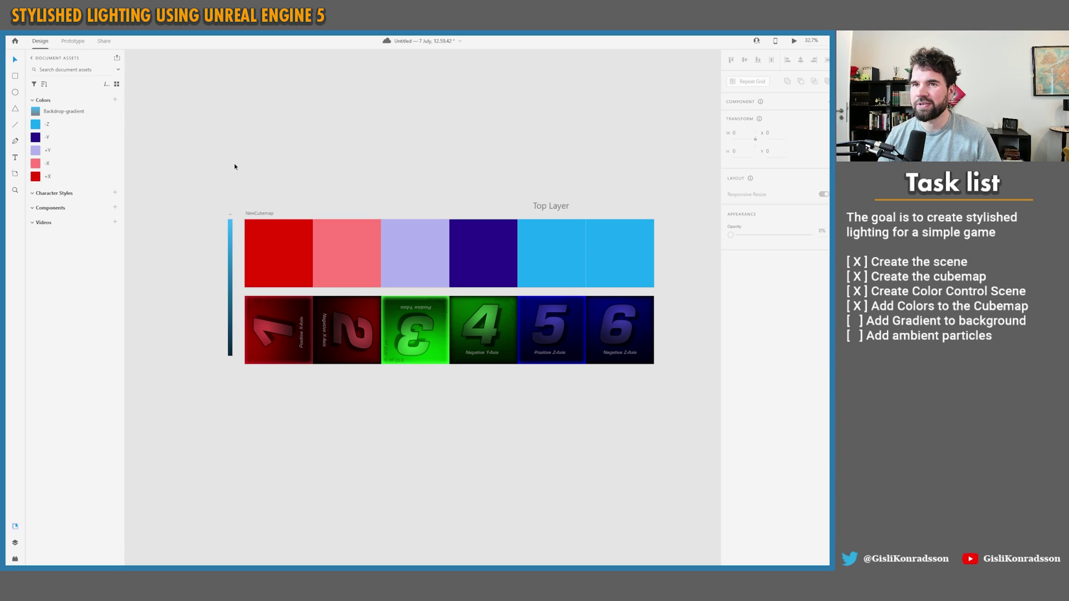
pyautogui.hotkey('ctrl', 'z')
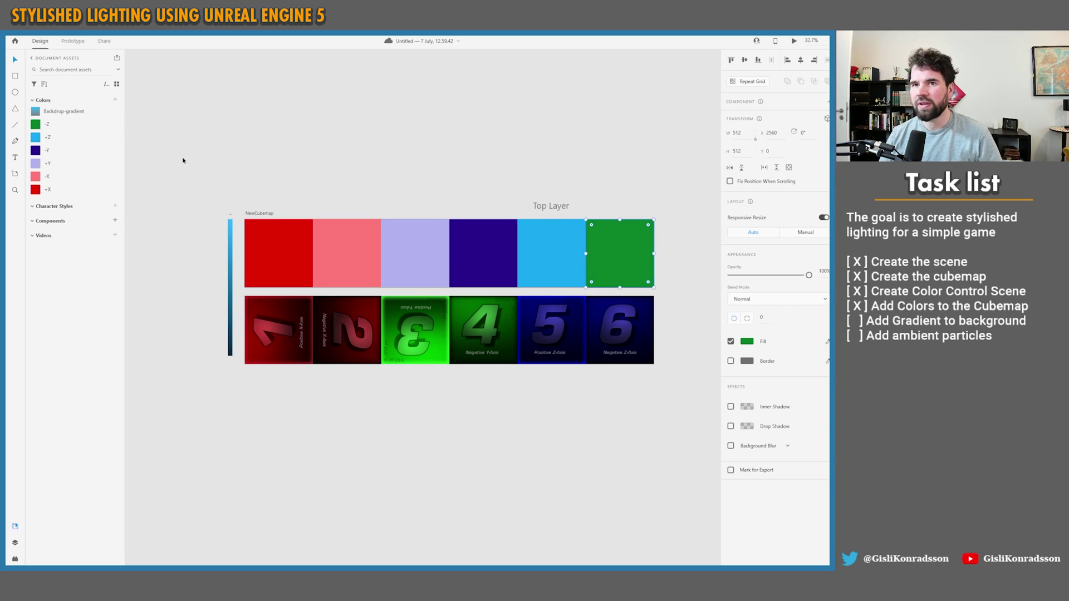
# Try once more to paste the copied +Z hex into the -Z color asset.
pyautogui.rightClick(59, 128)
pyautogui.click(85, 172)
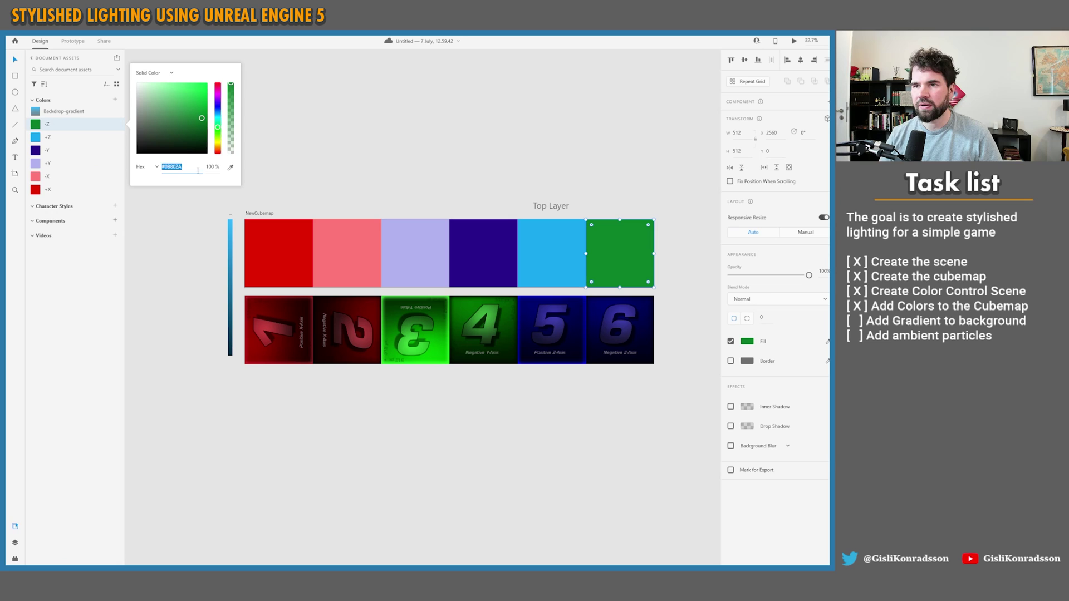
pyautogui.hotkey('ctrl', 'v')
pyautogui.press('Tab')
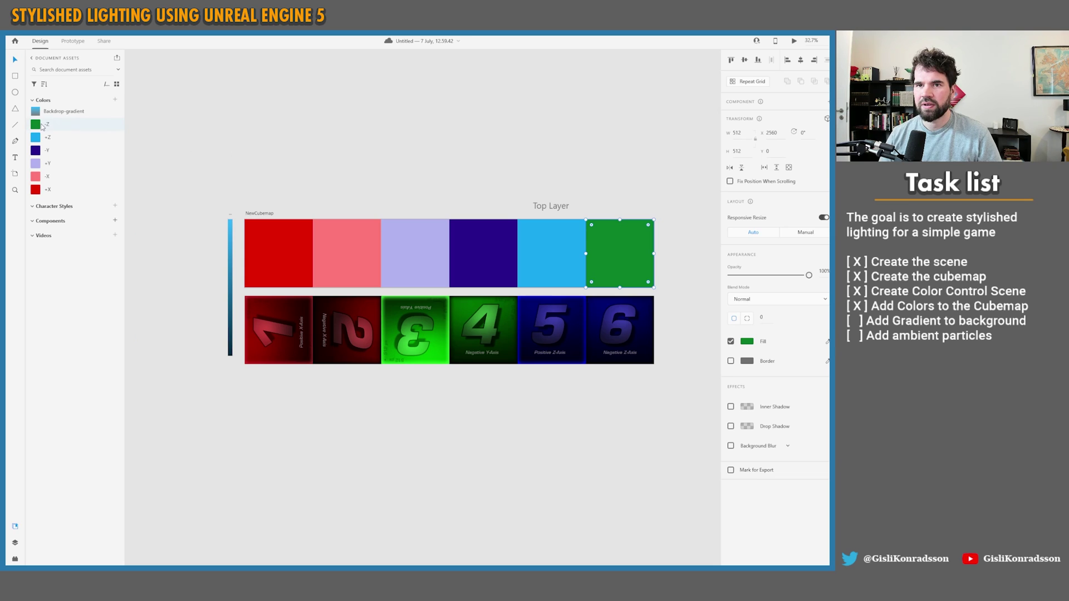
# Edit the -Z color asset to a darker blue than +Z and save the document.
pyautogui.rightClick(43, 126)
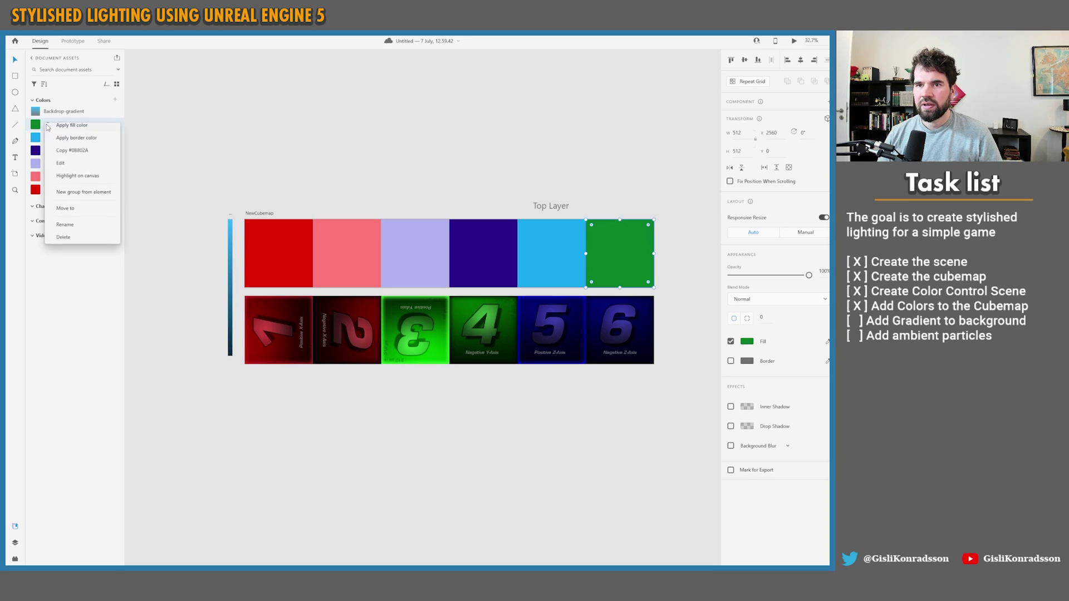
pyautogui.click(72, 167)
pyautogui.moveTo(215, 117)
pyautogui.mouseDown()
pyautogui.moveTo(200, 99)
pyautogui.moveTo(199, 111)
pyautogui.mouseUp()
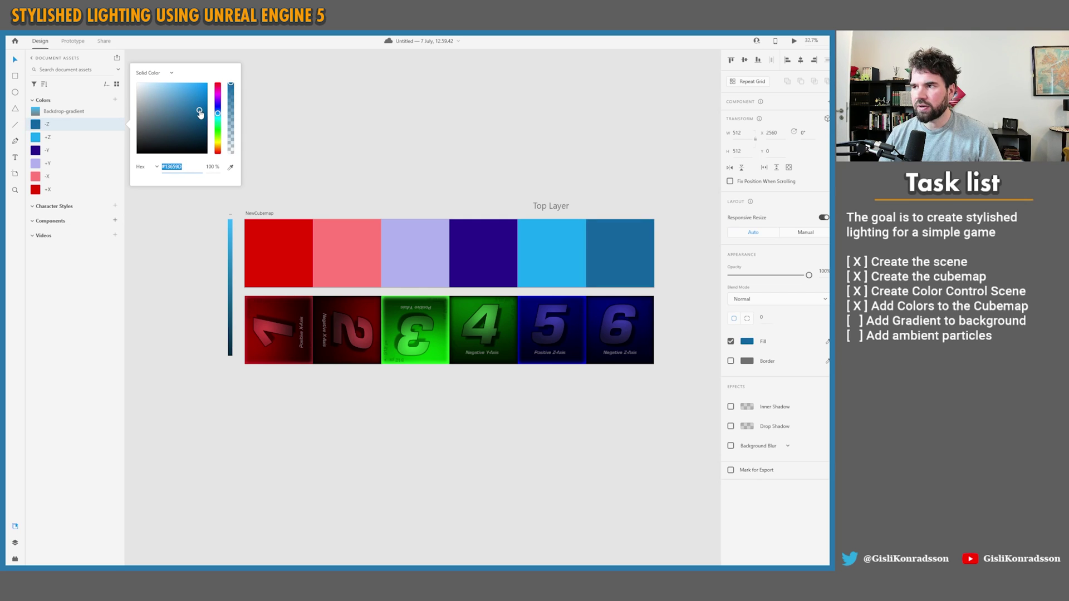
pyautogui.click(362, 127)
pyautogui.hotkey('ctrl', 's')
pyautogui.press('Escape')
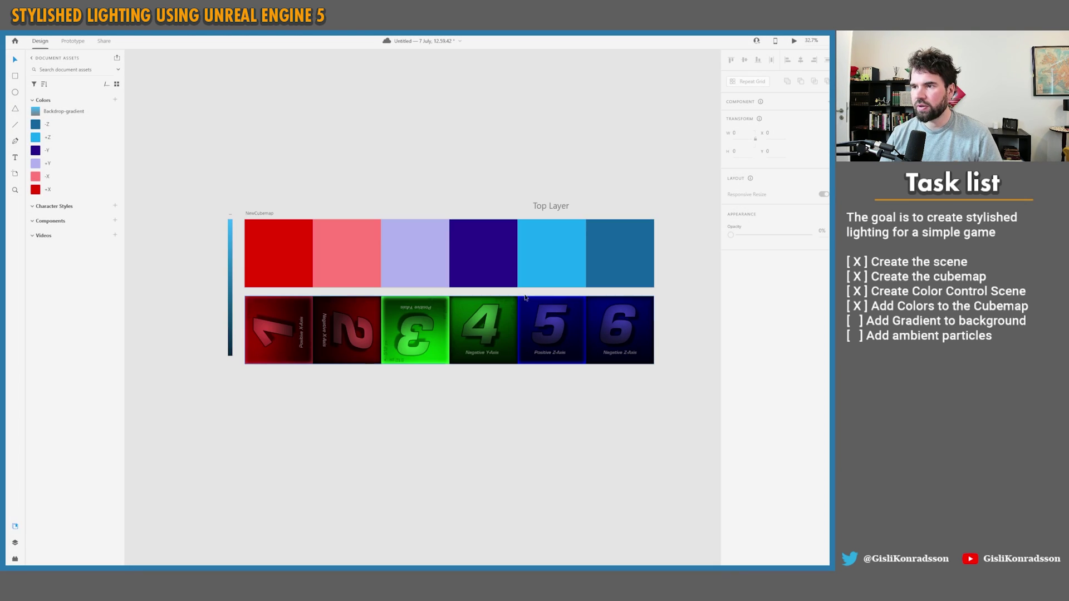
# Edit the +X color asset, changing it from red to the cyan blue #00A6E5.
pyautogui.click(280, 260)
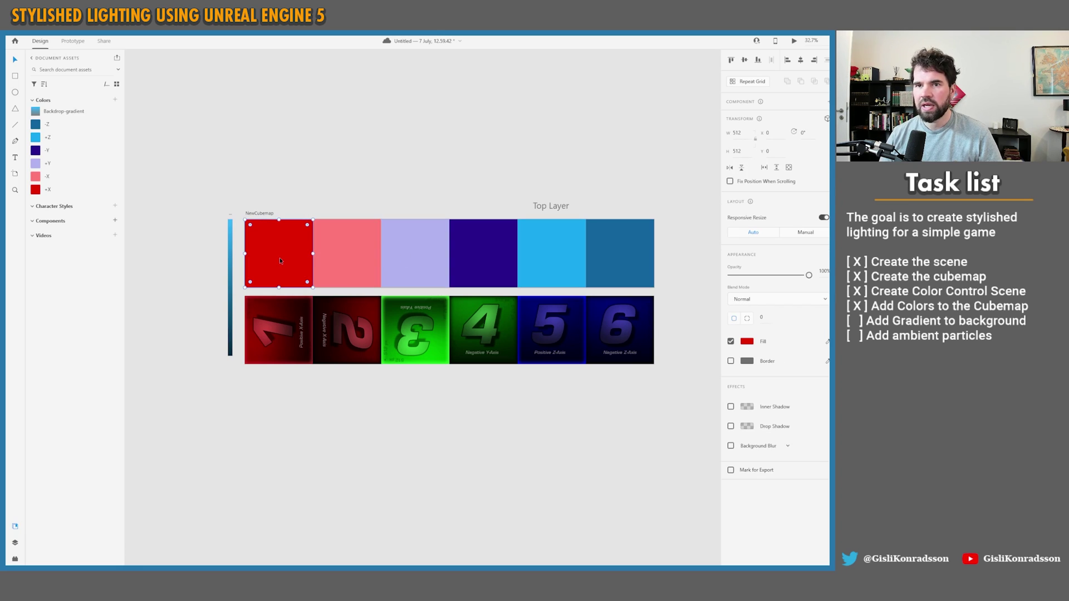
pyautogui.rightClick(56, 196)
pyautogui.click(70, 229)
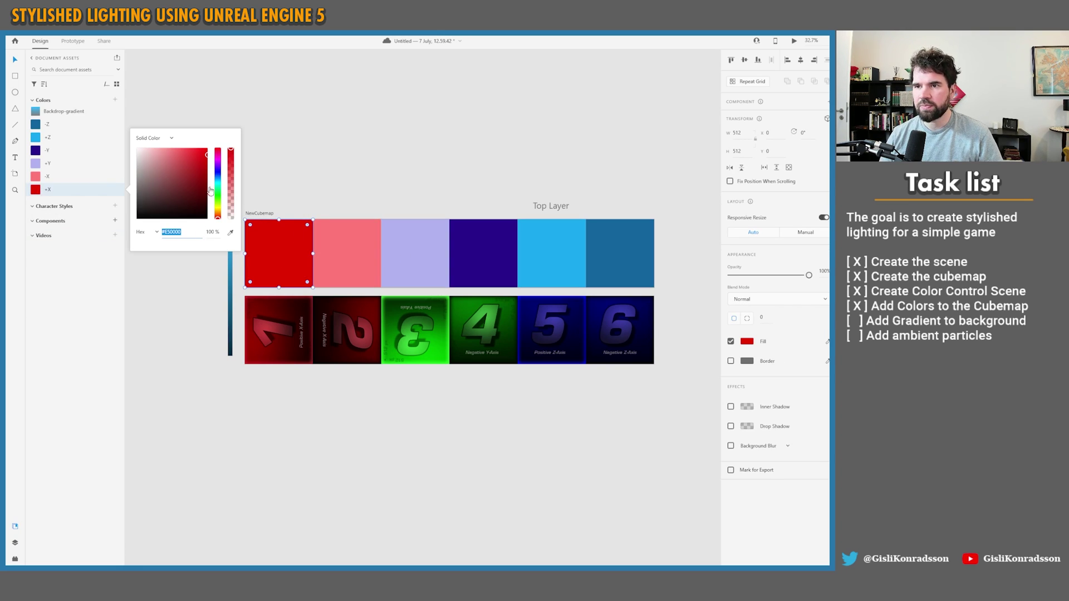
pyautogui.moveTo(217, 191)
pyautogui.mouseDown()
pyautogui.moveTo(218, 174)
pyautogui.moveTo(219, 185)
pyautogui.mouseUp()
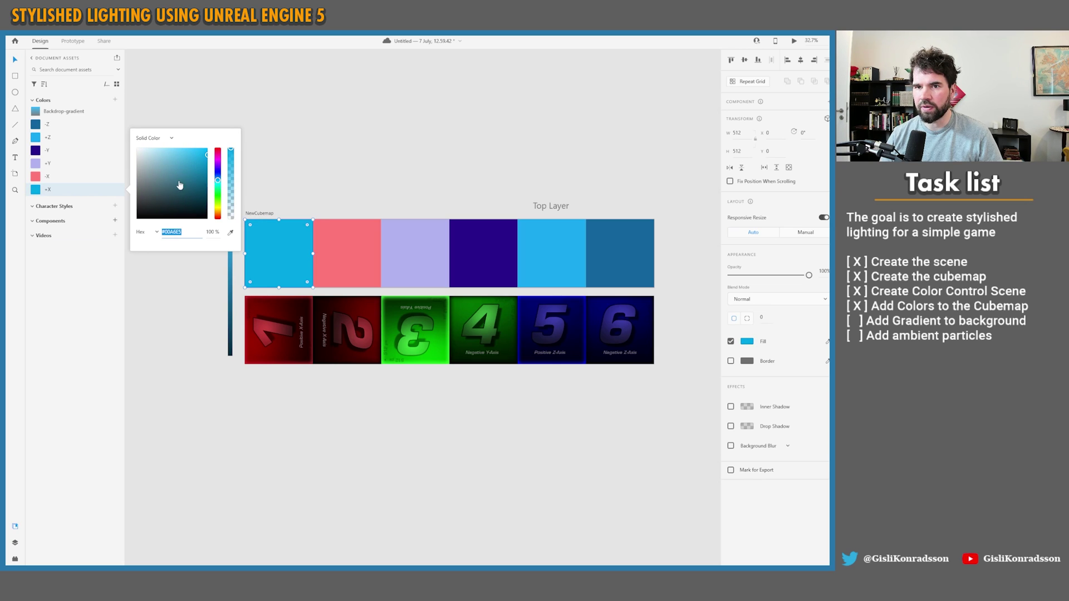
pyautogui.click(261, 191)
# Change the -X color asset to the light blue #74AFEB and save the document.
pyautogui.rightClick(47, 181)
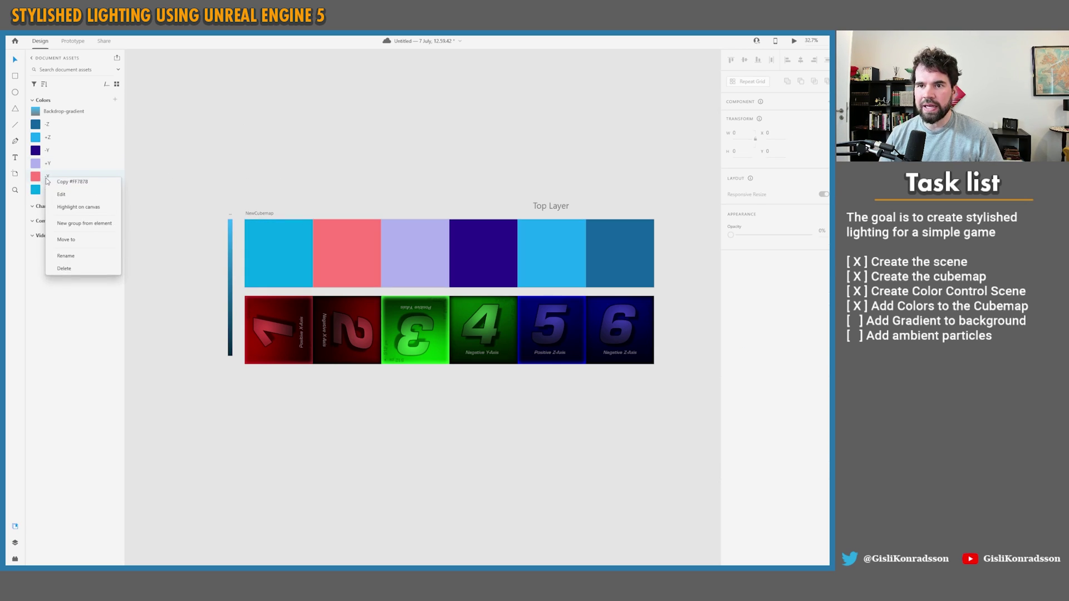
pyautogui.click(76, 198)
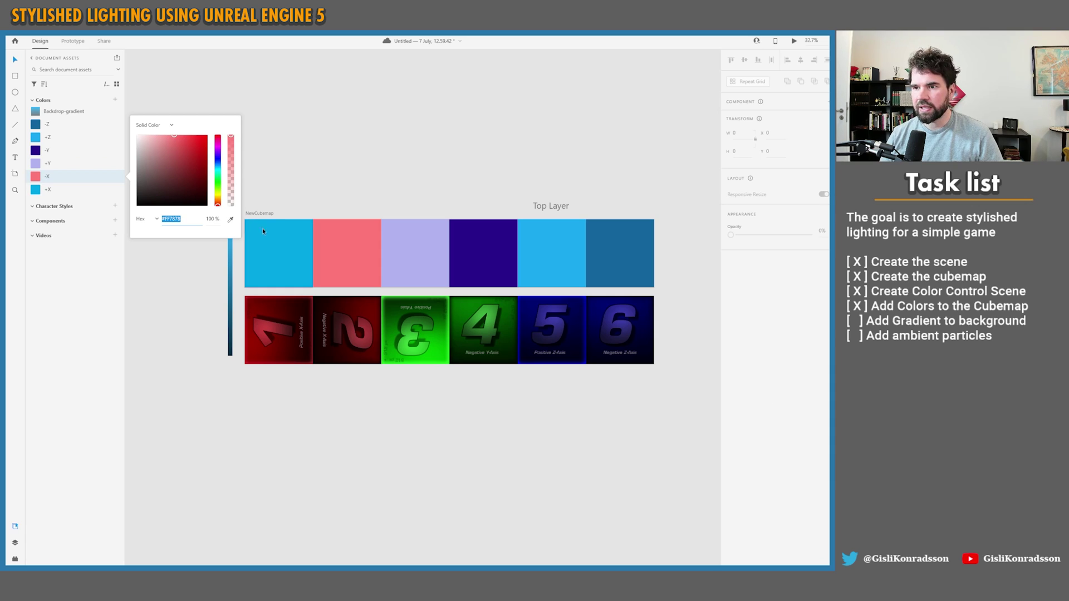
pyautogui.click(275, 178)
pyautogui.rightClick(69, 179)
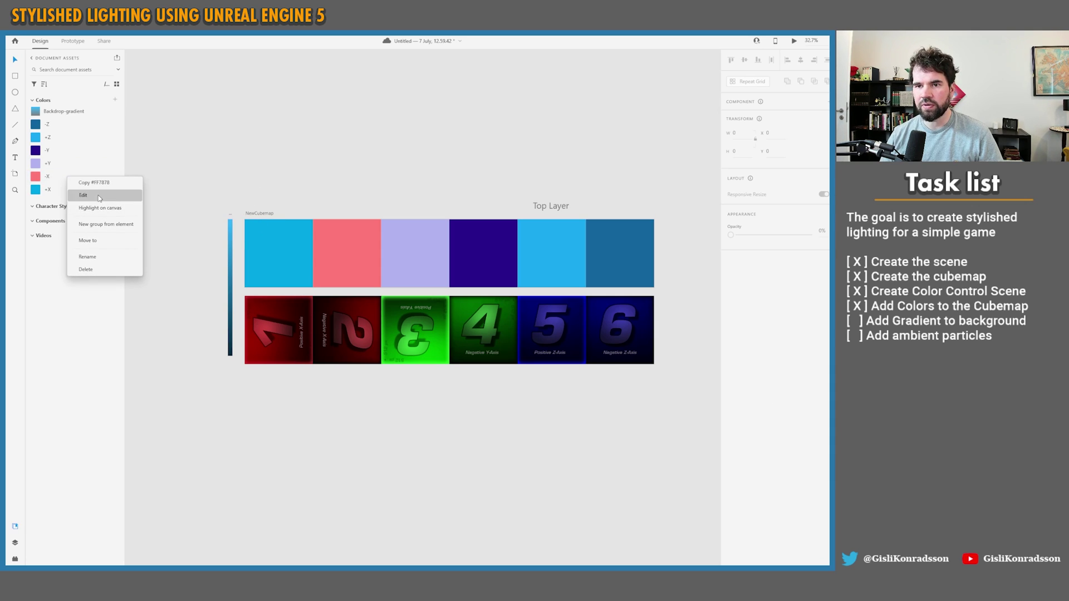
pyautogui.click(99, 196)
pyautogui.moveTo(215, 164); pyautogui.dragTo(176, 144)
pyautogui.click(180, 142)
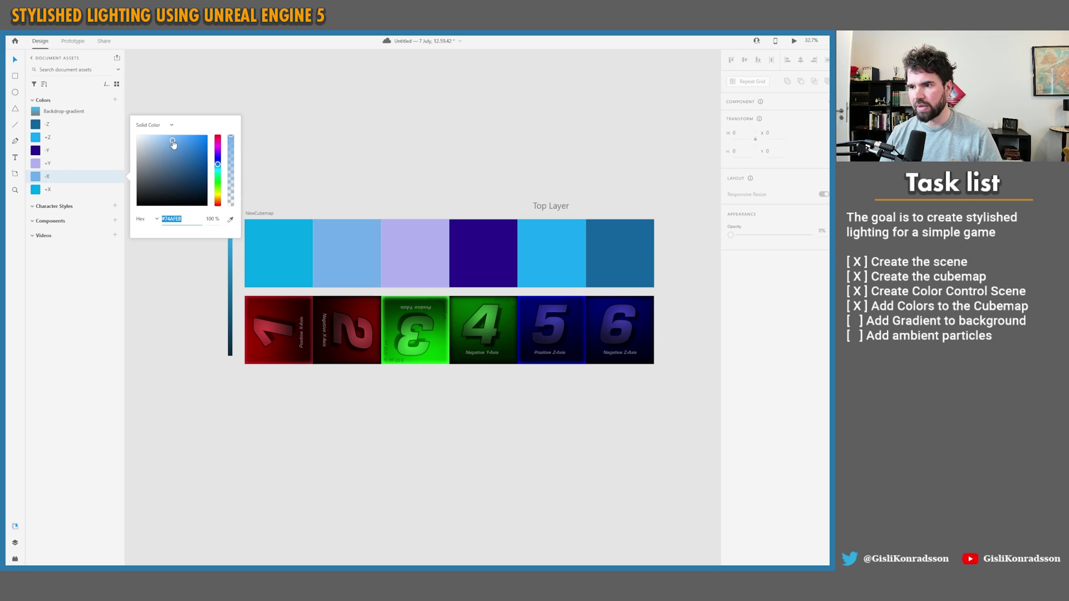
pyautogui.click(289, 158)
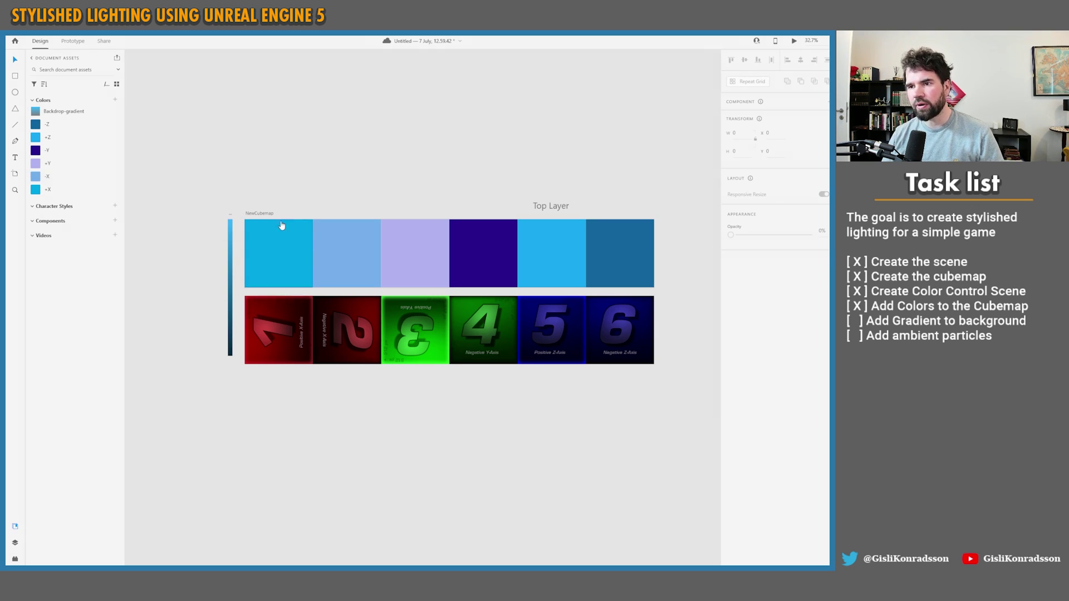
pyautogui.hotkey('ctrl', 's')
pyautogui.press('Escape')
# Batch export the blue cubemap artboard as PNG at 1x into the cubemaps folder.
pyautogui.click(35, 32)
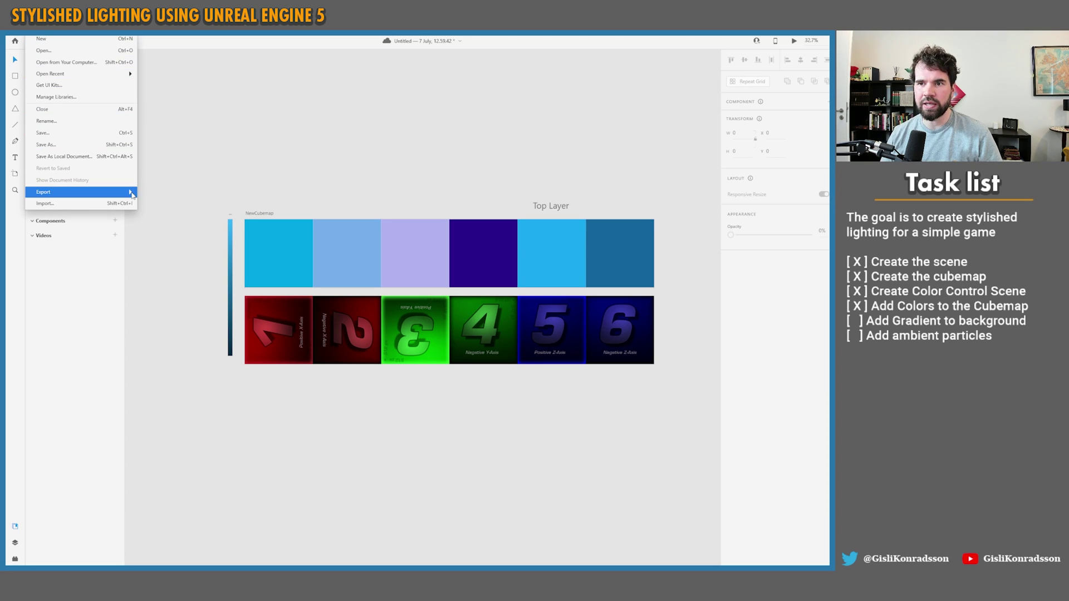
pyautogui.click(192, 173)
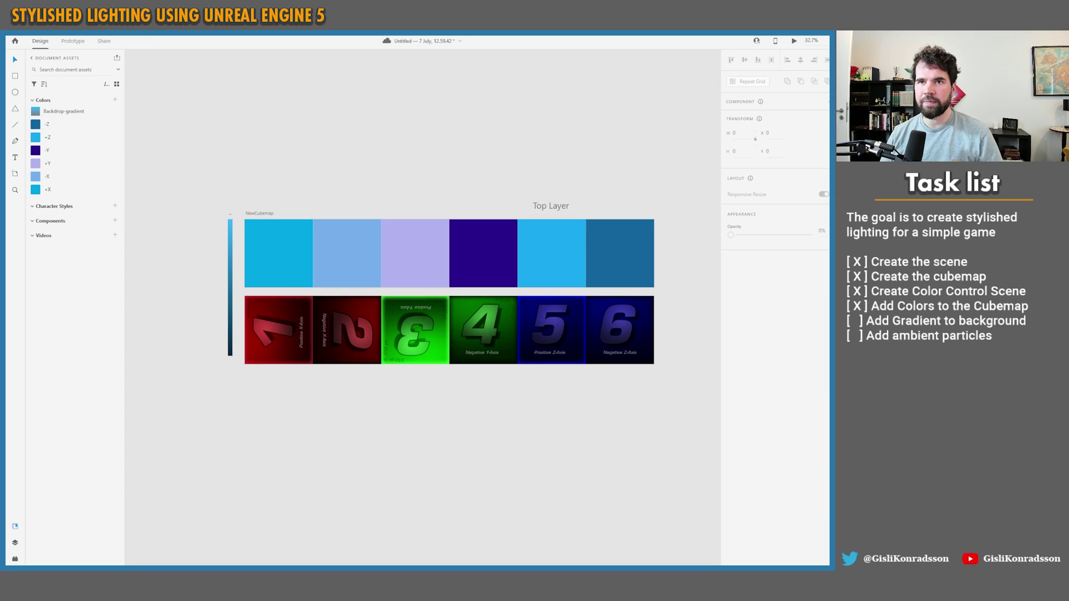
pyautogui.click(36, 39)
pyautogui.click(156, 192)
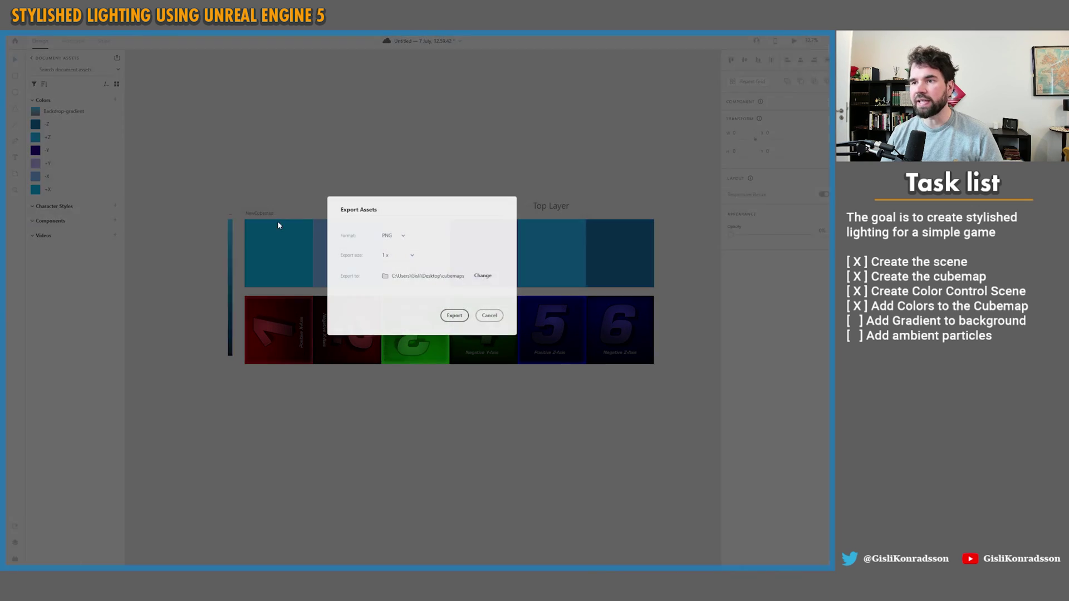
pyautogui.click(456, 315)
pyautogui.click(458, 318)
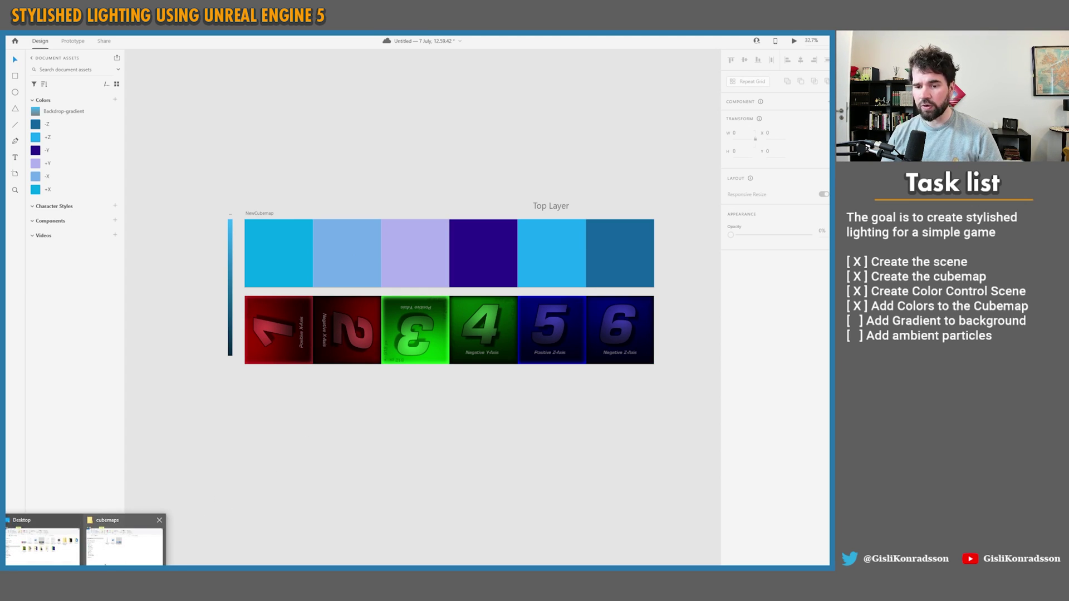
# Load NewCubemap.png from the cubemaps folder into NVIDIA Texture Tools Exporter and save it over exported_cubemap.dds.
pyautogui.click(97, 565)
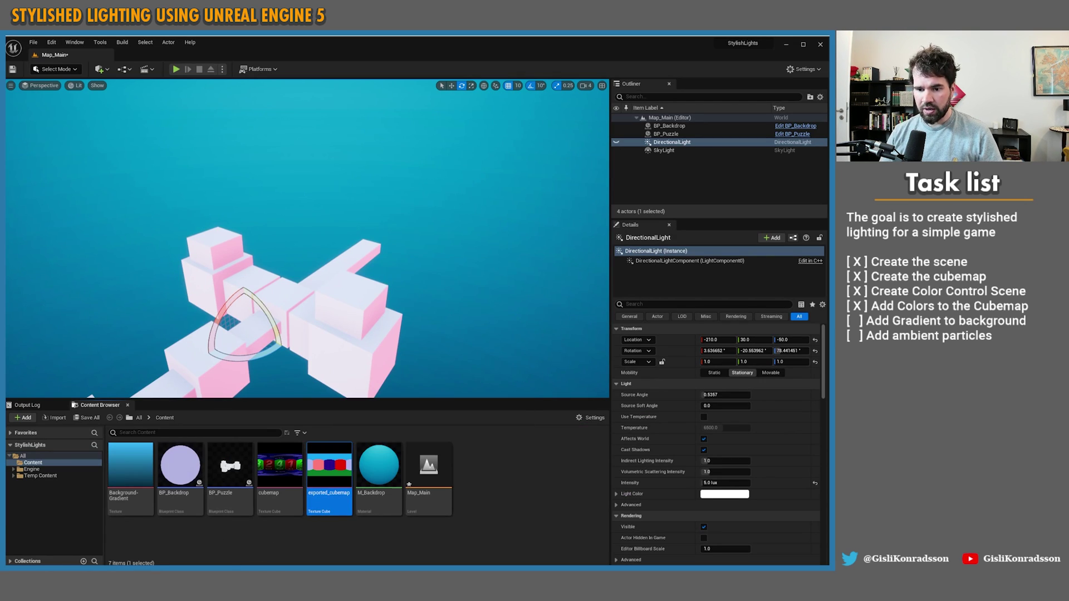
pyautogui.moveTo(84, 566)
pyautogui.click(124, 548)
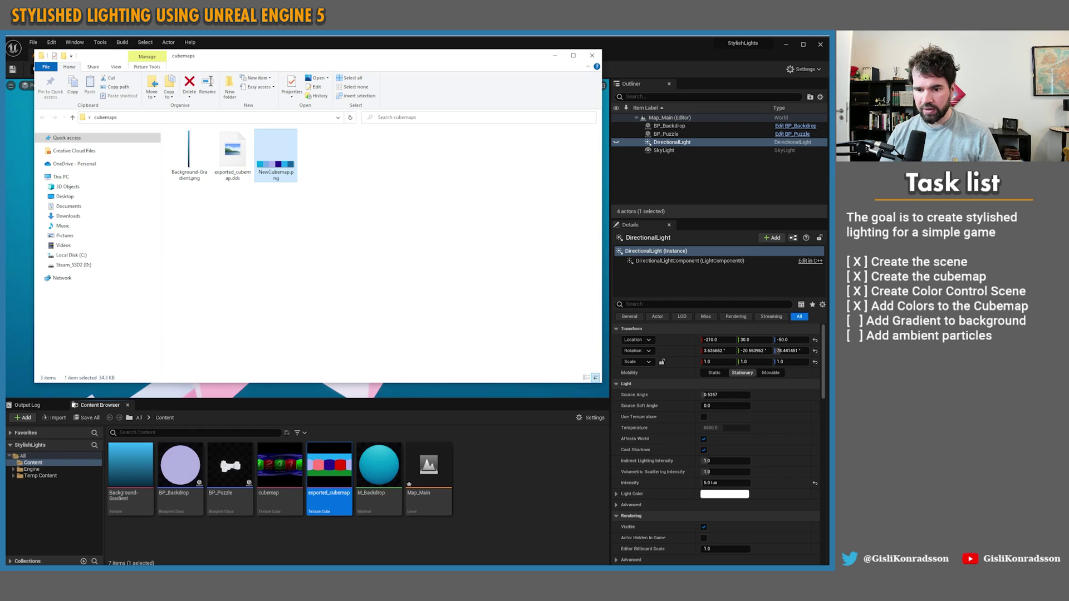
pyautogui.click(127, 543)
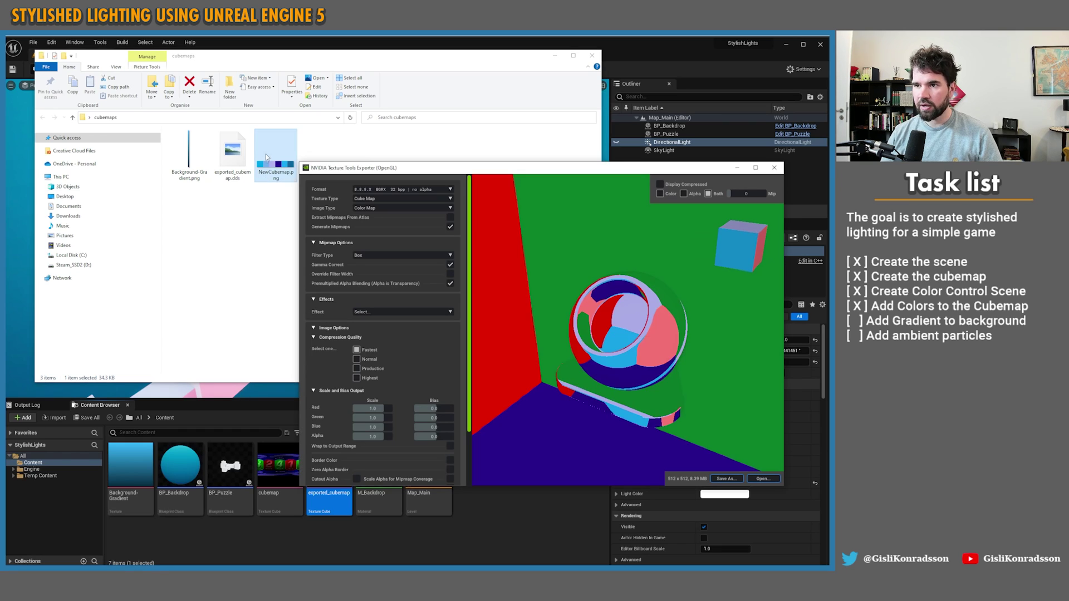
pyautogui.click(726, 479)
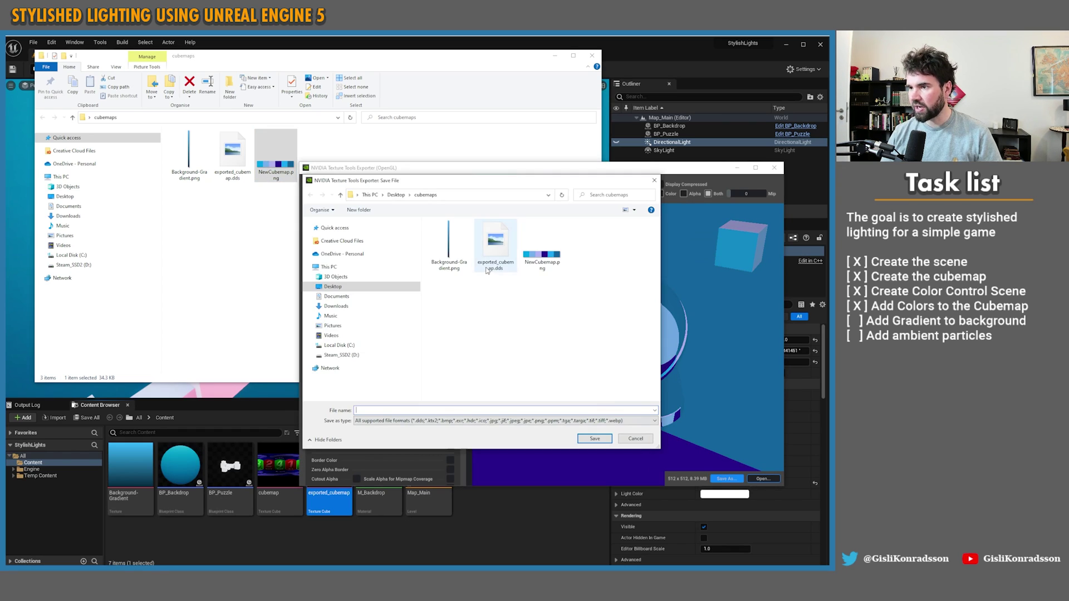
pyautogui.click(549, 263)
pyautogui.doubleClick(512, 264)
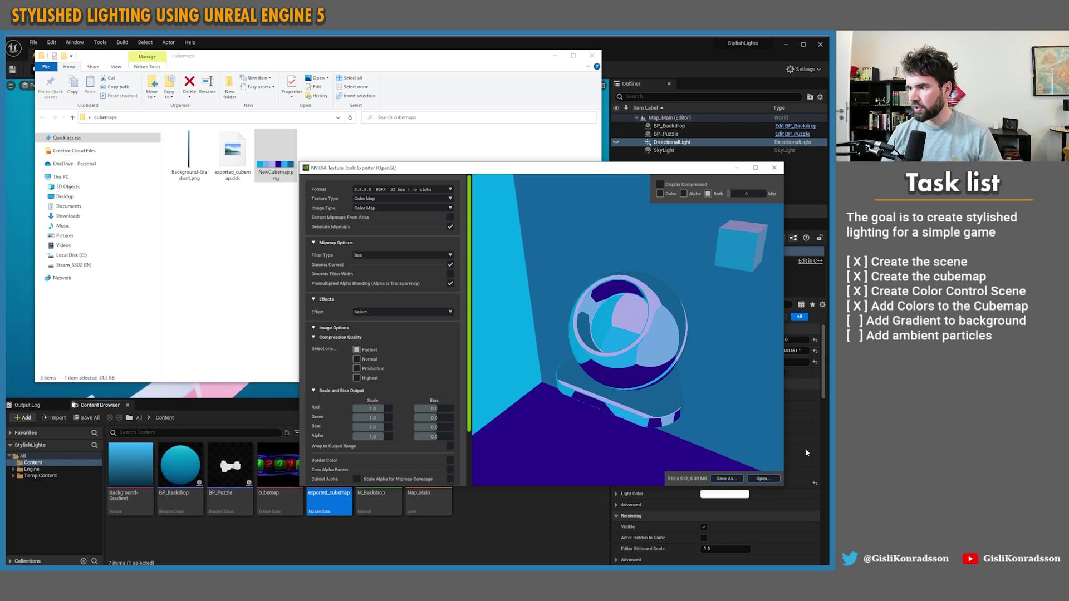
# Switch to Unreal Engine, reimport the exported_cubemap texture and reapply Movable mobility to the SkyLight.
pyautogui.click(216, 526)
pyautogui.rightClick(330, 468)
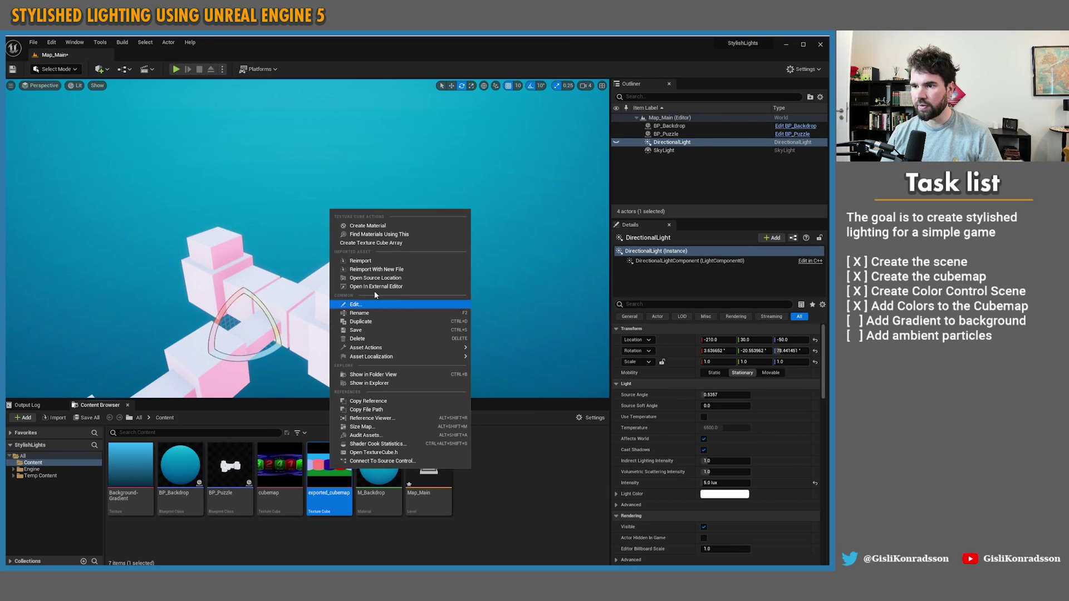
pyautogui.click(381, 260)
pyautogui.moveTo(406, 309); pyautogui.dragTo(389, 309, button='right')
pyautogui.press('s')
pyautogui.click(676, 151)
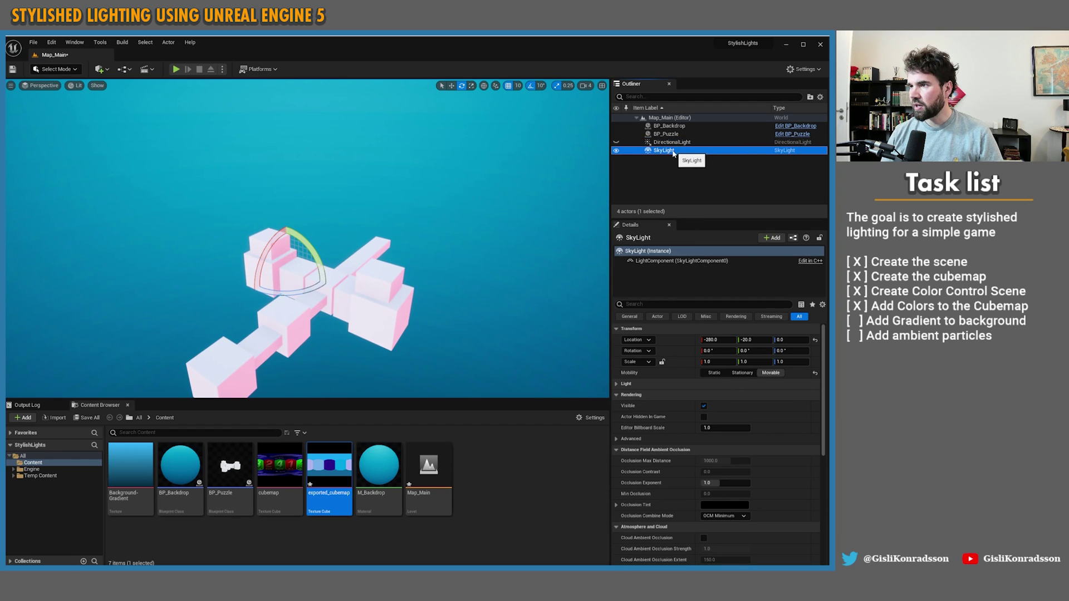
pyautogui.click(770, 374)
# Examine the blue SkyLight shading on the puzzle blocks from several distances and angles.
pyautogui.press('s')
pyautogui.moveTo(455, 270)
pyautogui.mouseDown(button='right')
pyautogui.moveTo(439, 270)
pyautogui.moveTo(456, 270)
pyautogui.moveTo(451, 285)
pyautogui.mouseUp(button='right')
pyautogui.press('g')
pyautogui.press('q')
pyautogui.press('w')
pyautogui.press('e')
pyautogui.press('s')
pyautogui.press('q')
pyautogui.press('w')
pyautogui.press('s')
pyautogui.moveTo(480, 249)
pyautogui.mouseDown(button='right')
pyautogui.moveTo(489, 239)
pyautogui.moveTo(477, 246)
pyautogui.mouseUp(button='right')
pyautogui.press('w')
pyautogui.press('q')
pyautogui.press('s')
pyautogui.press('s')
# Switch to Adobe XD and change the +X color asset to a golden orange.
pyautogui.hotkey('alt', 'Tab')
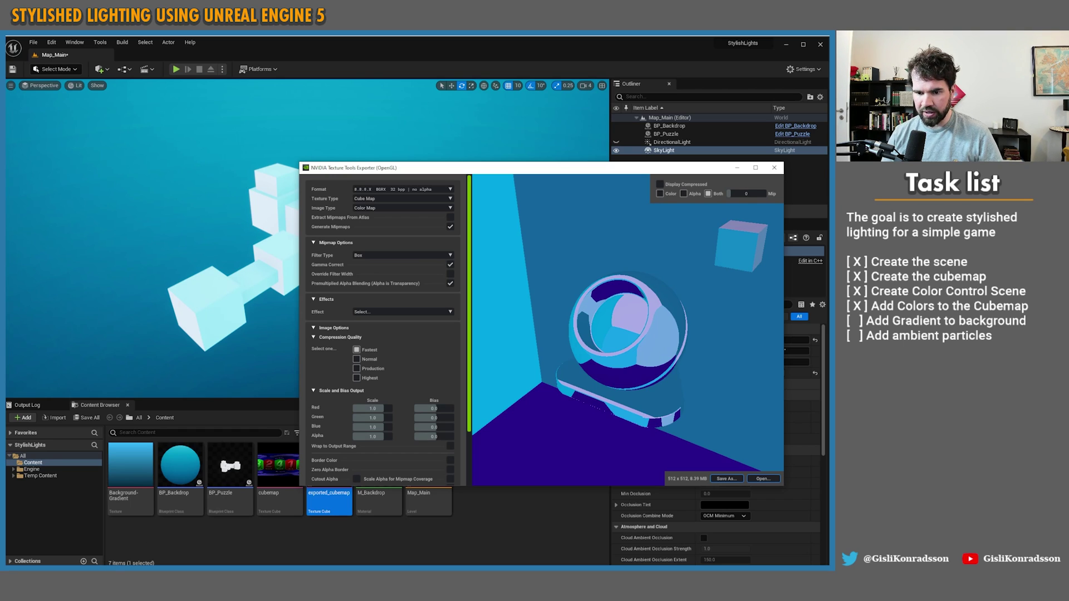
pyautogui.hotkey('alt', 'Tab')
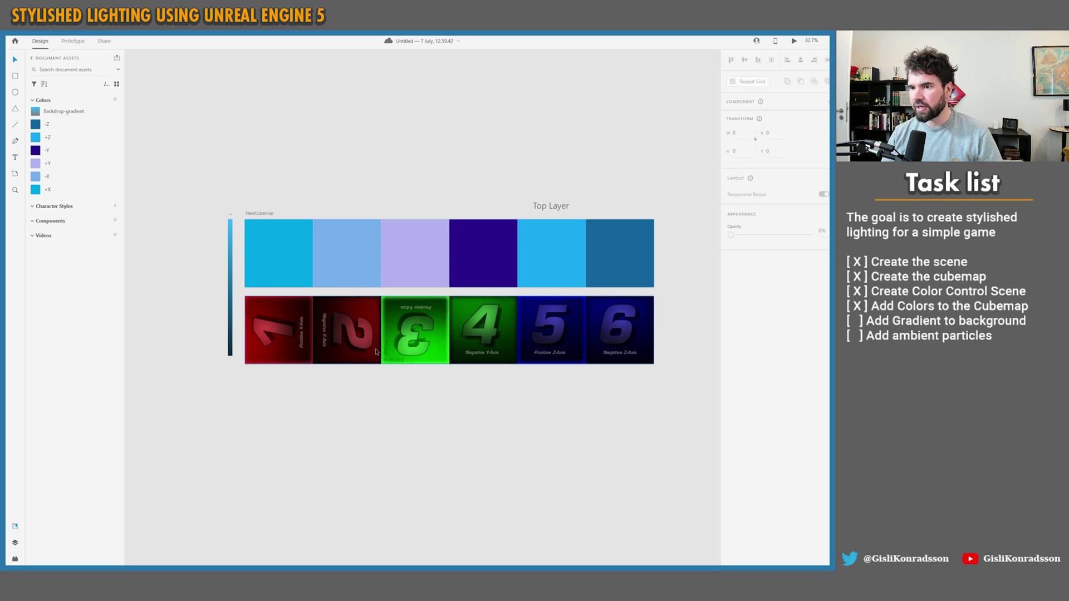
pyautogui.click(286, 277)
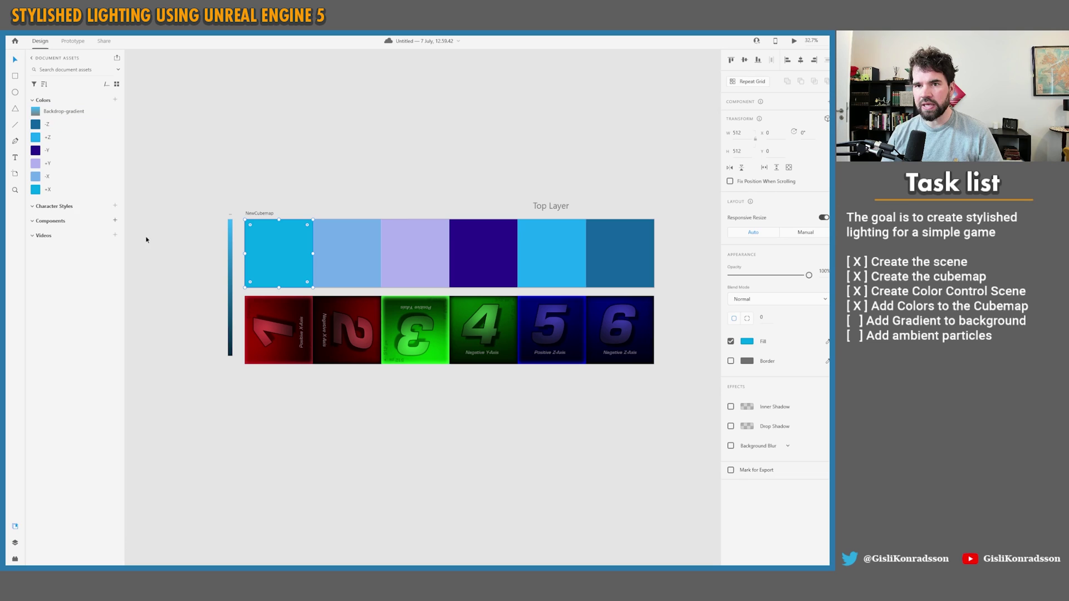
pyautogui.rightClick(34, 192)
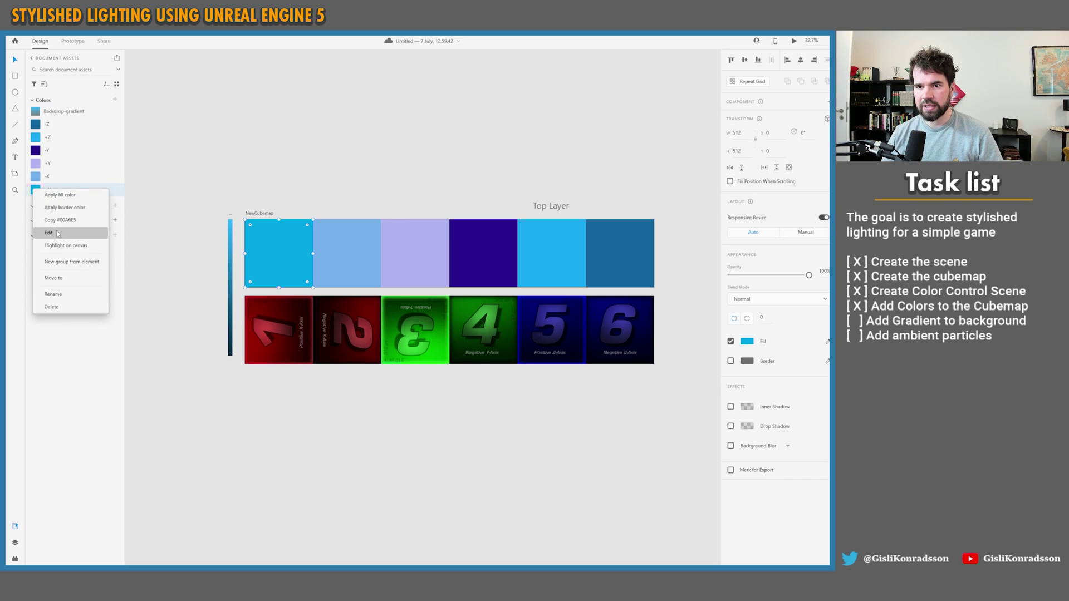
pyautogui.click(58, 233)
pyautogui.moveTo(219, 179); pyautogui.dragTo(217, 210)
pyautogui.click(279, 184)
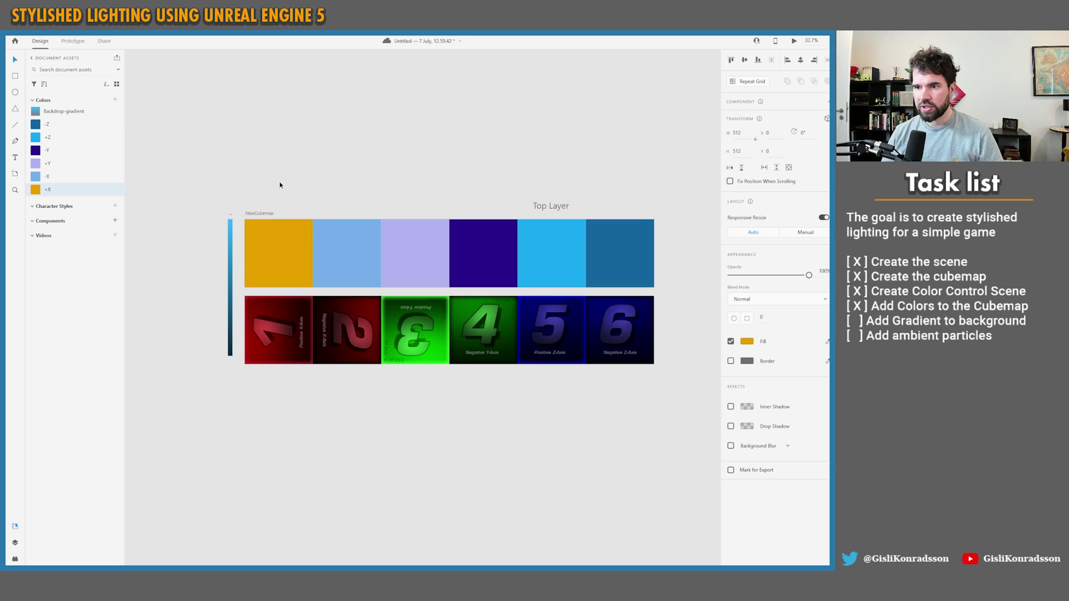
# Edit the -X color asset, changing it to a dark orange-brown.
pyautogui.rightClick(76, 178)
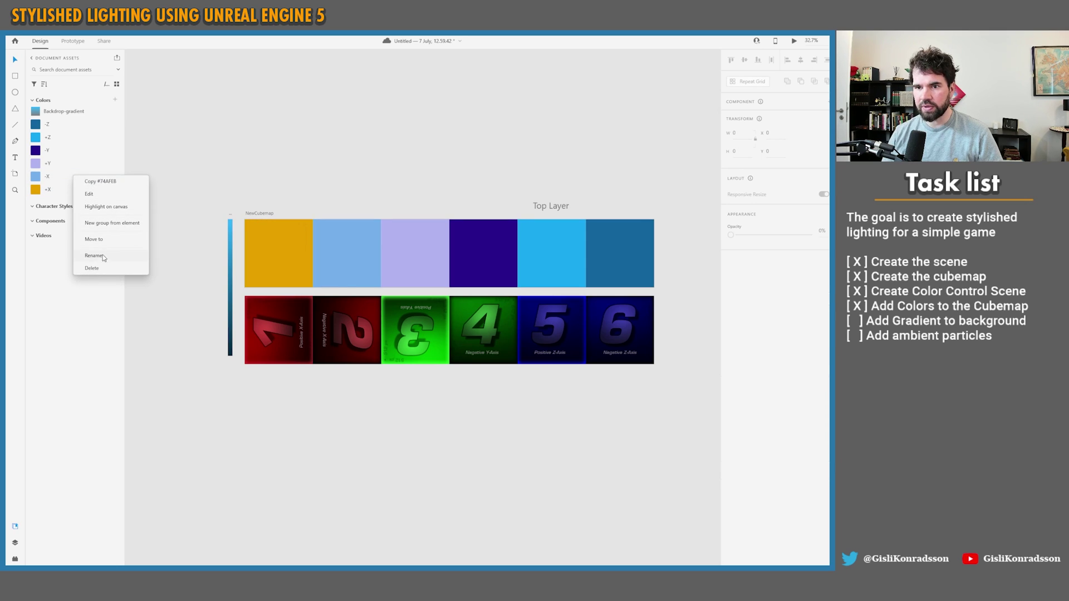
pyautogui.click(103, 194)
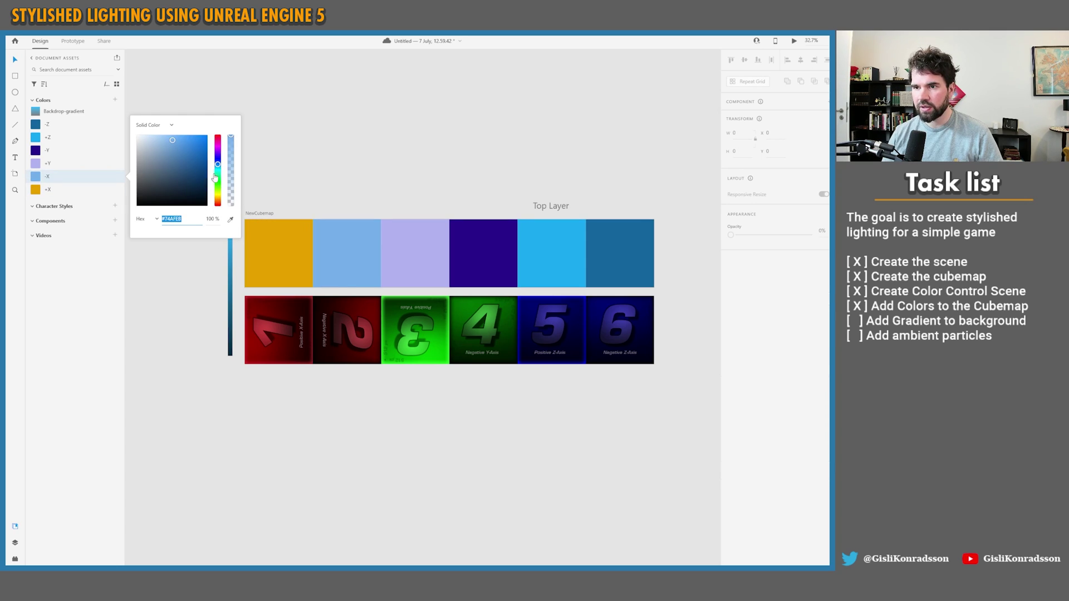
pyautogui.moveTo(215, 177); pyautogui.dragTo(218, 203)
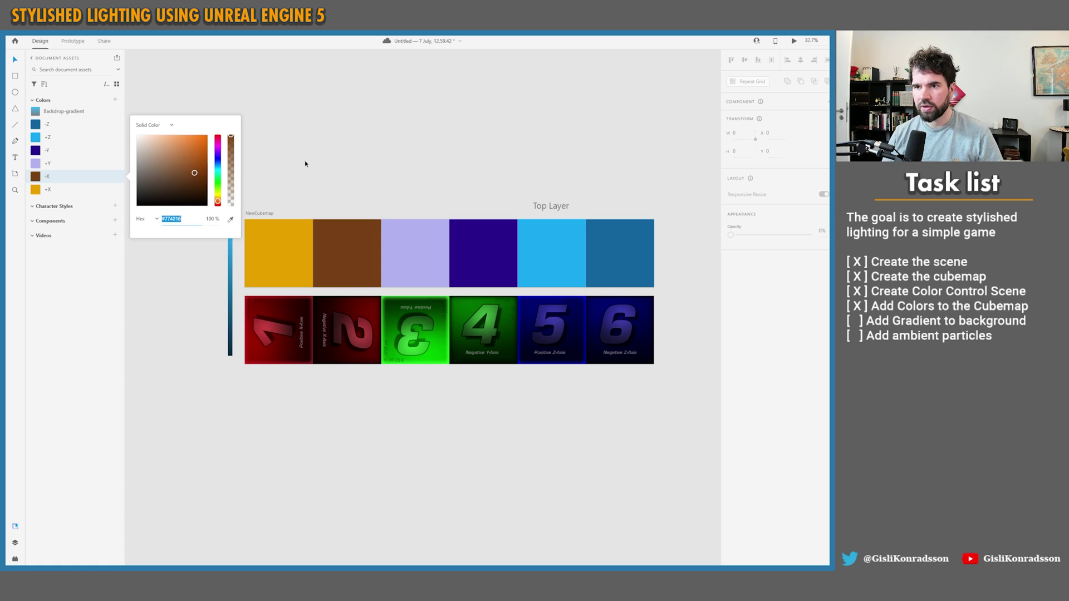
pyautogui.click(137, 105)
# Batch export the cubemap artboard again with the orange and brown X colors.
pyautogui.click(33, 30)
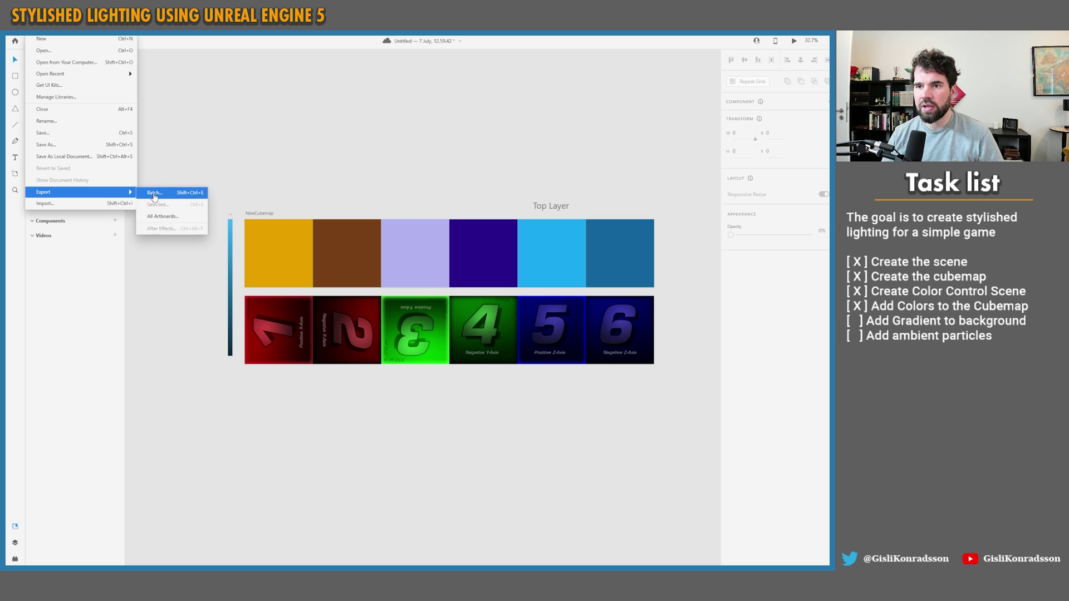
pyautogui.click(159, 192)
pyautogui.click(456, 316)
pyautogui.click(454, 317)
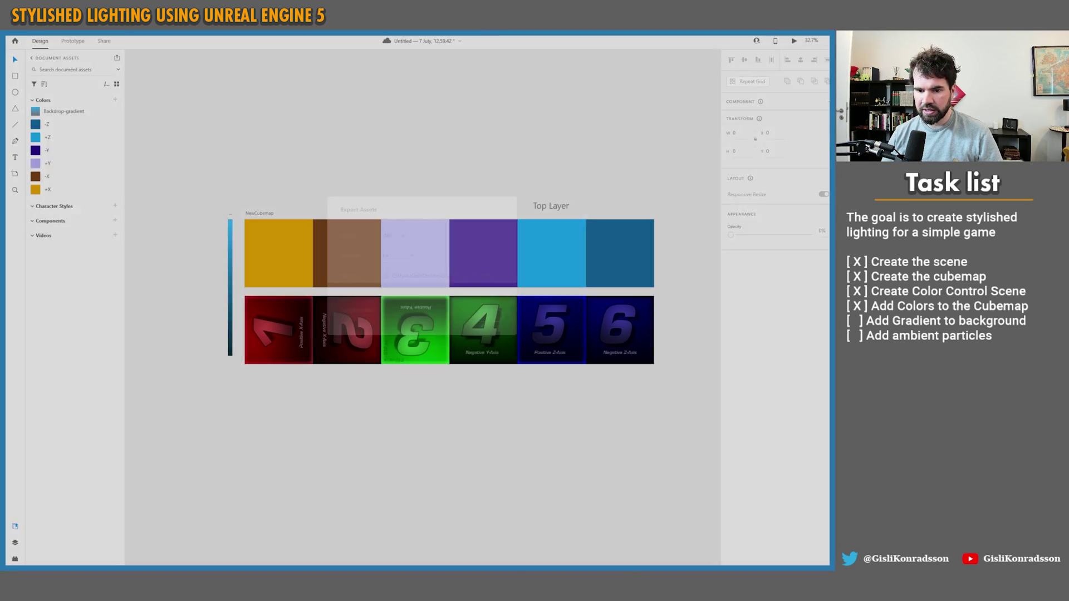
# Load the orange and brown NewCubemap.png into NVIDIA Texture Tools Exporter, check its preview and overwrite exported_cubemap.dds.
pyautogui.moveTo(106, 576)
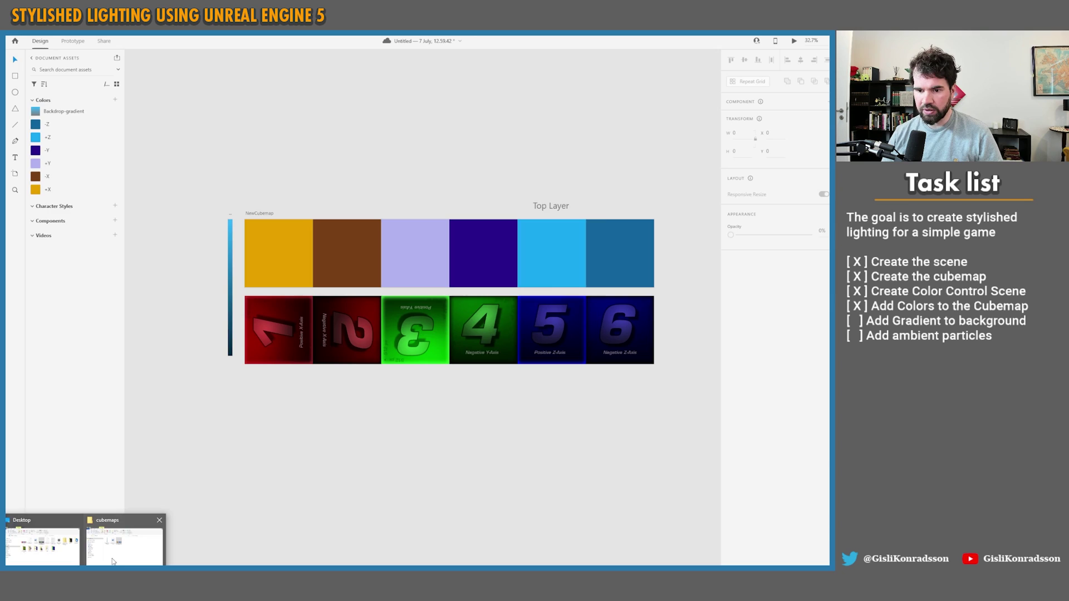
pyautogui.click(118, 557)
pyautogui.click(131, 543)
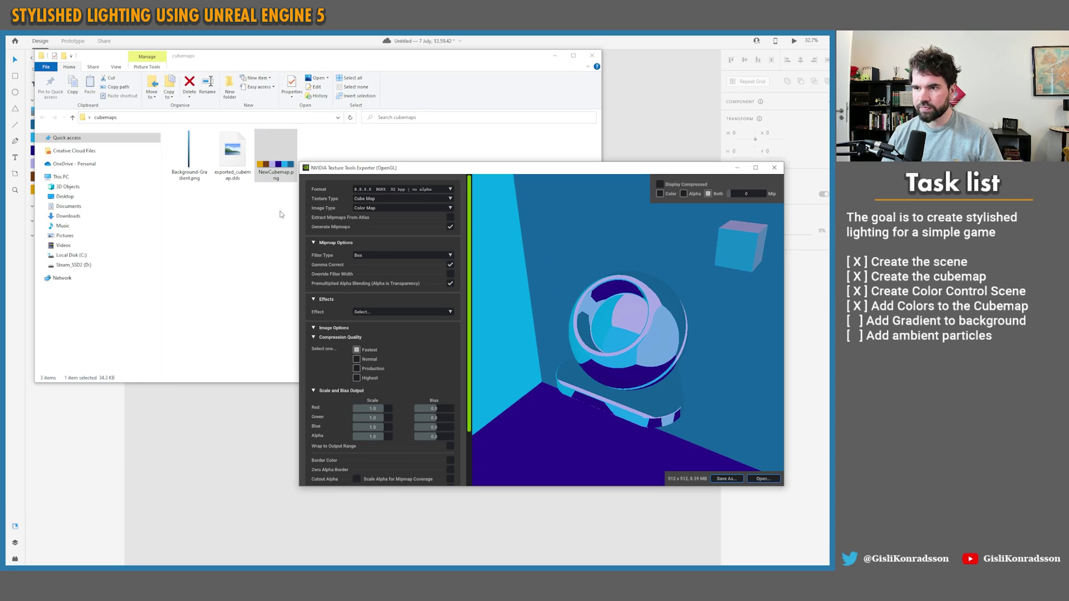
pyautogui.moveTo(609, 328); pyautogui.dragTo(624, 294)
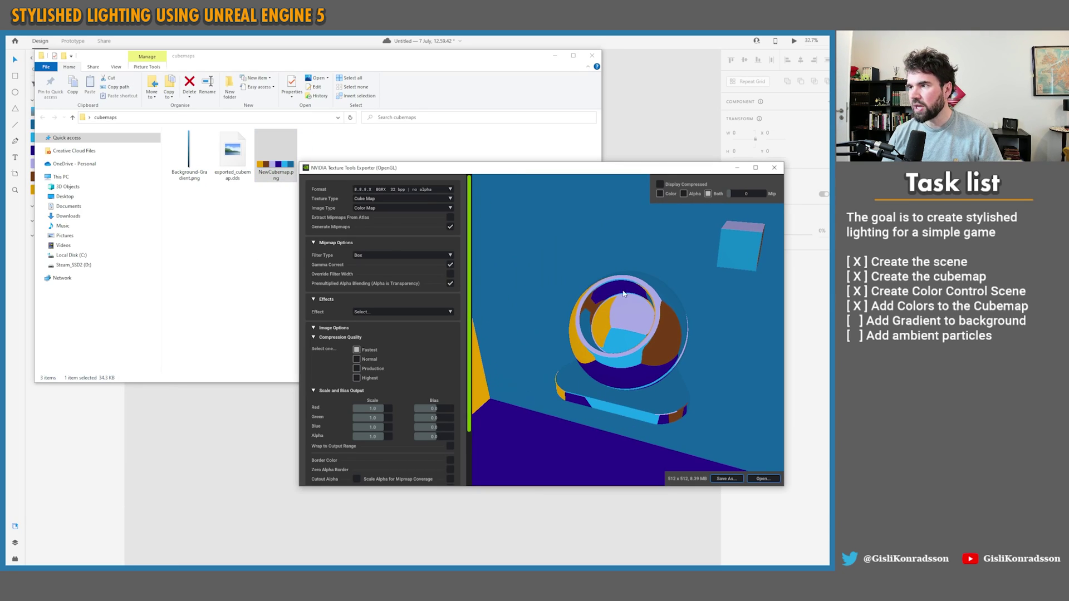
pyautogui.moveTo(716, 414); pyautogui.dragTo(768, 499)
pyautogui.click(722, 483)
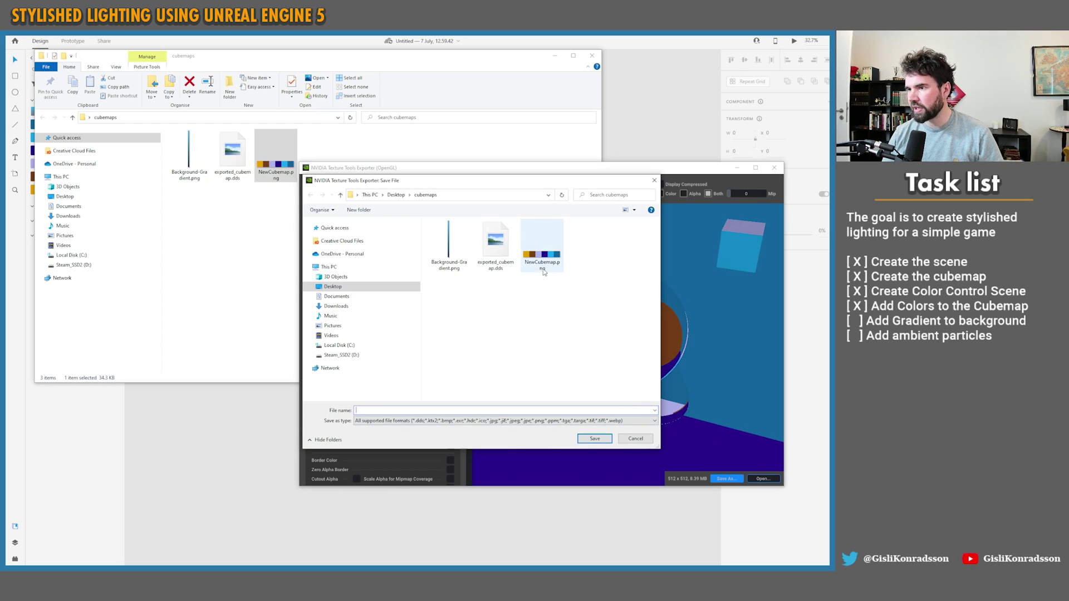
pyautogui.doubleClick(501, 249)
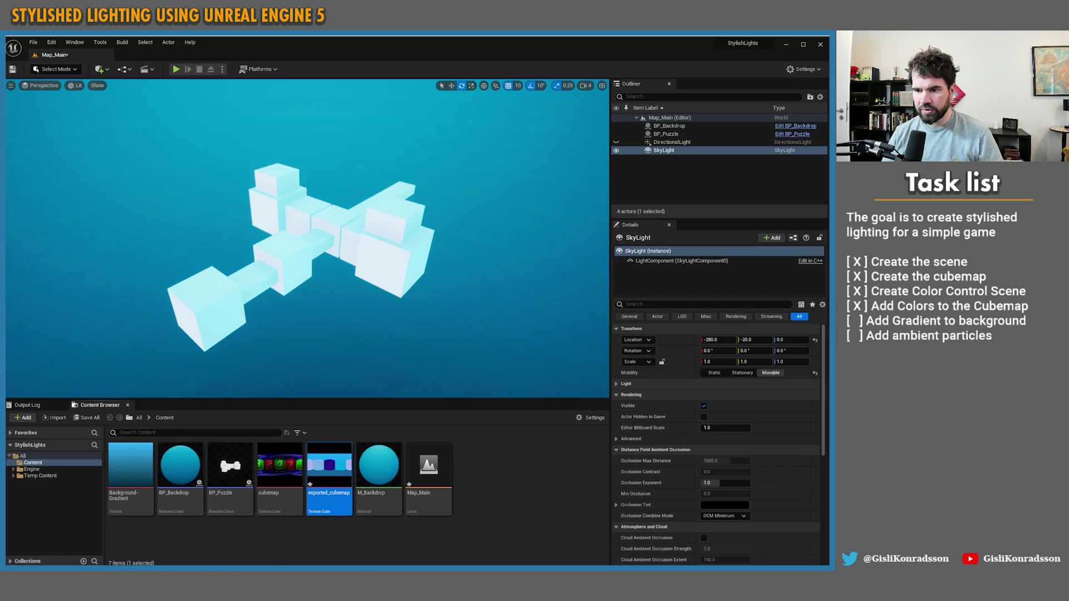
# Switch to Unreal Engine and reimport exported_cubemap from the updated DDS file.
pyautogui.click(308, 497)
pyautogui.rightClick(328, 478)
pyautogui.click(372, 268)
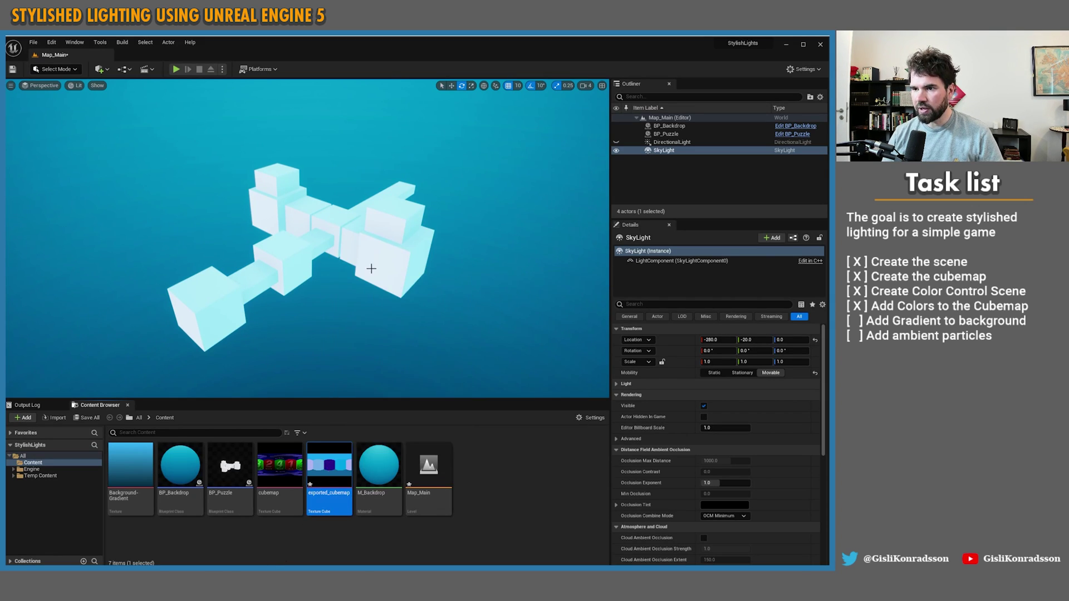
# Examine the updated orange and brown SkyLight lighting on the puzzle blocks from several angles.
pyautogui.click(774, 375)
pyautogui.click(774, 375)
pyautogui.keyDown('alt'); pyautogui.moveTo(390, 245); pyautogui.dragTo(312, 239); pyautogui.keyUp('alt')
pyautogui.moveTo(308, 239); pyautogui.dragTo(501, 240, button='right')
pyautogui.moveTo(502, 301); pyautogui.dragTo(537, 325, button='right')
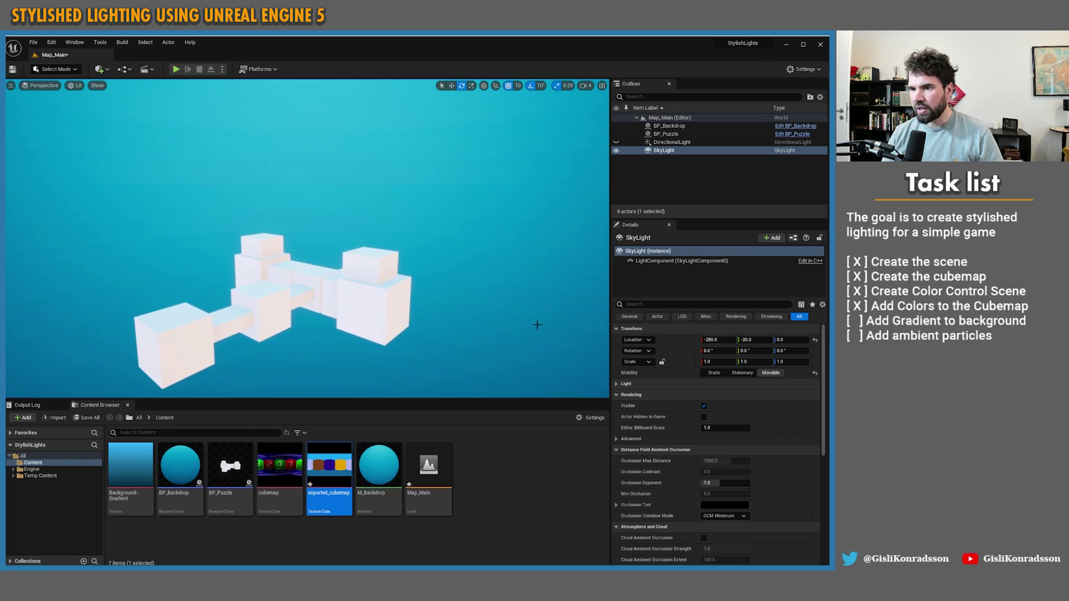
pyautogui.moveTo(323, 239); pyautogui.dragTo(312, 268, button='right')
pyautogui.moveTo(396, 295); pyautogui.dragTo(395, 351, button='right')
pyautogui.keyDown('alt'); pyautogui.moveTo(394, 290); pyautogui.dragTo(253, 268); pyautogui.keyUp('alt')
pyautogui.keyDown('alt'); pyautogui.moveTo(254, 267); pyautogui.dragTo(262, 245, button='right'); pyautogui.keyUp('alt')
pyautogui.click(422, 460)
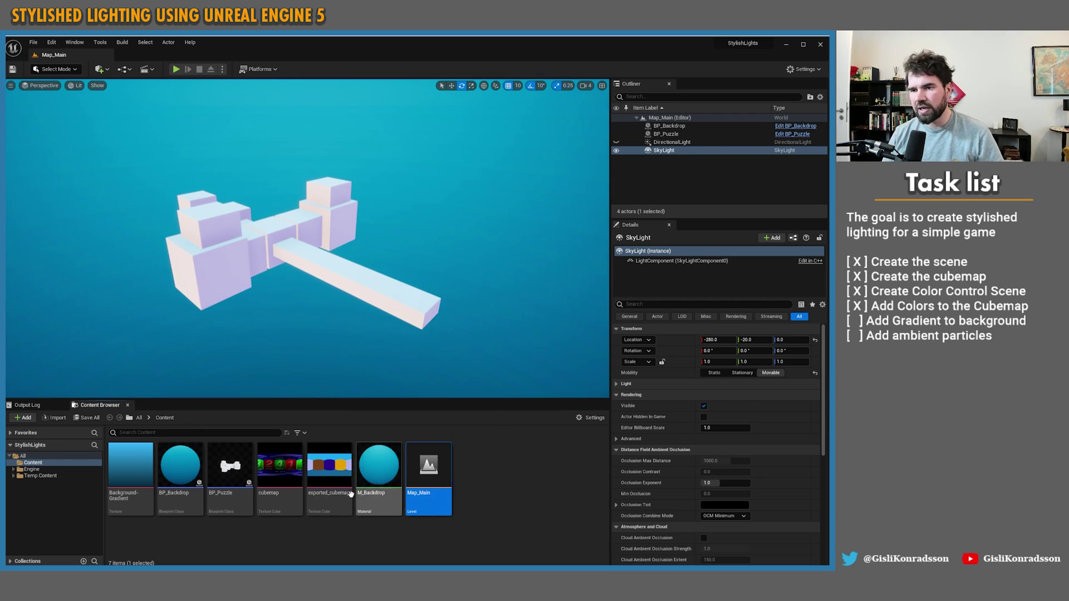
pyautogui.moveTo(359, 340); pyautogui.dragTo(337, 339, button='right')
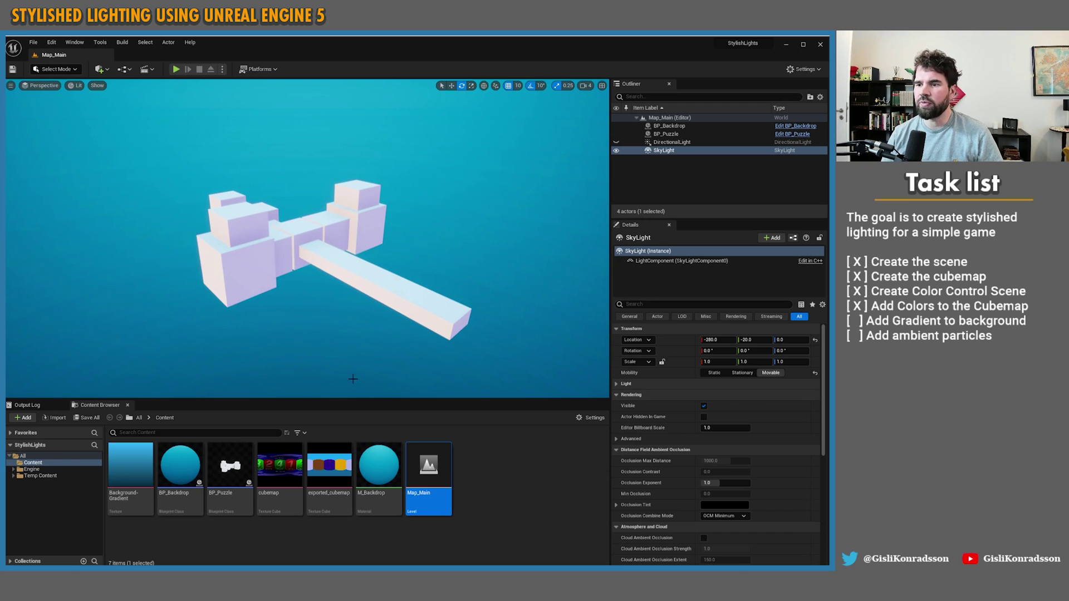
pyautogui.moveTo(375, 253); pyautogui.dragTo(397, 398, button='right')
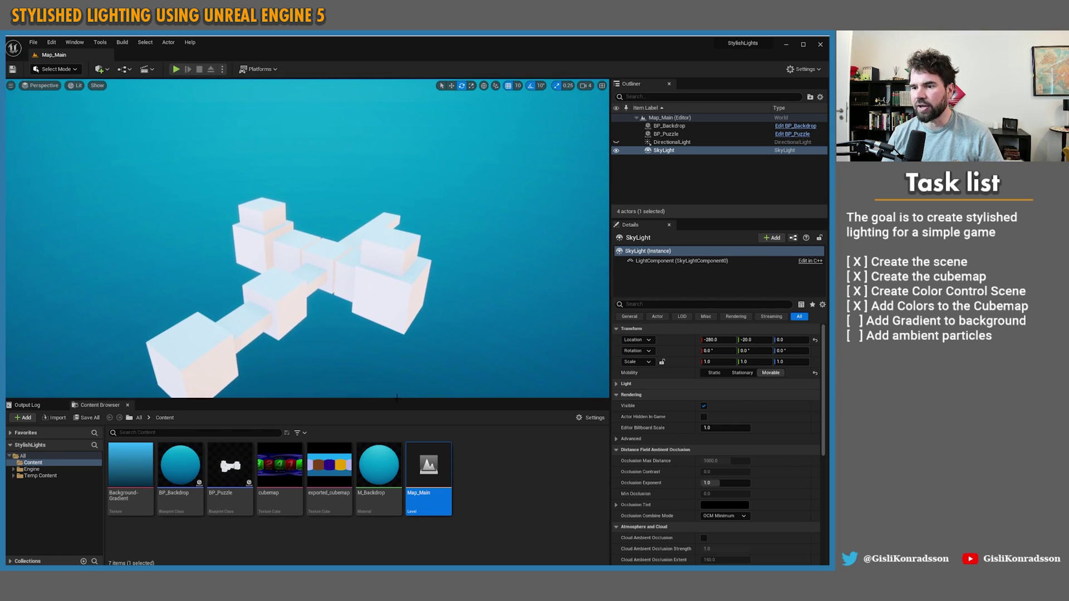
pyautogui.moveTo(363, 312)
pyautogui.mouseDown(button='right')
pyautogui.moveTo(357, 298)
pyautogui.moveTo(365, 337)
pyautogui.moveTo(362, 306)
pyautogui.mouseUp(button='right')
# Set the SkyLight's Intensity Scale to 1.0 in its Light settings.
pyautogui.click(667, 151)
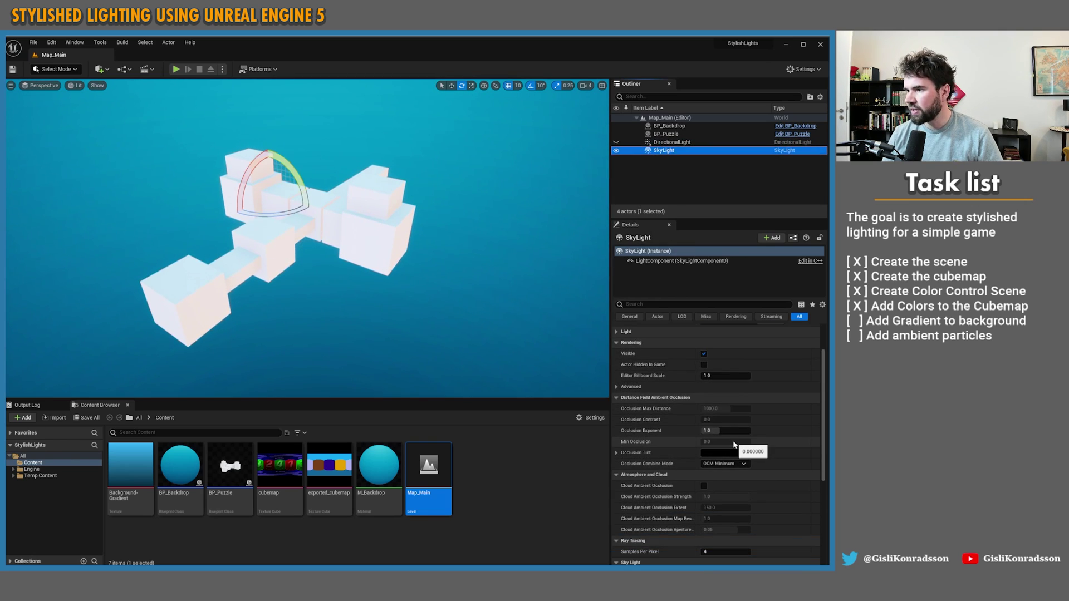
pyautogui.scroll(-2, 734, 444)
pyautogui.scroll(2, 733, 440)
pyautogui.click(674, 384)
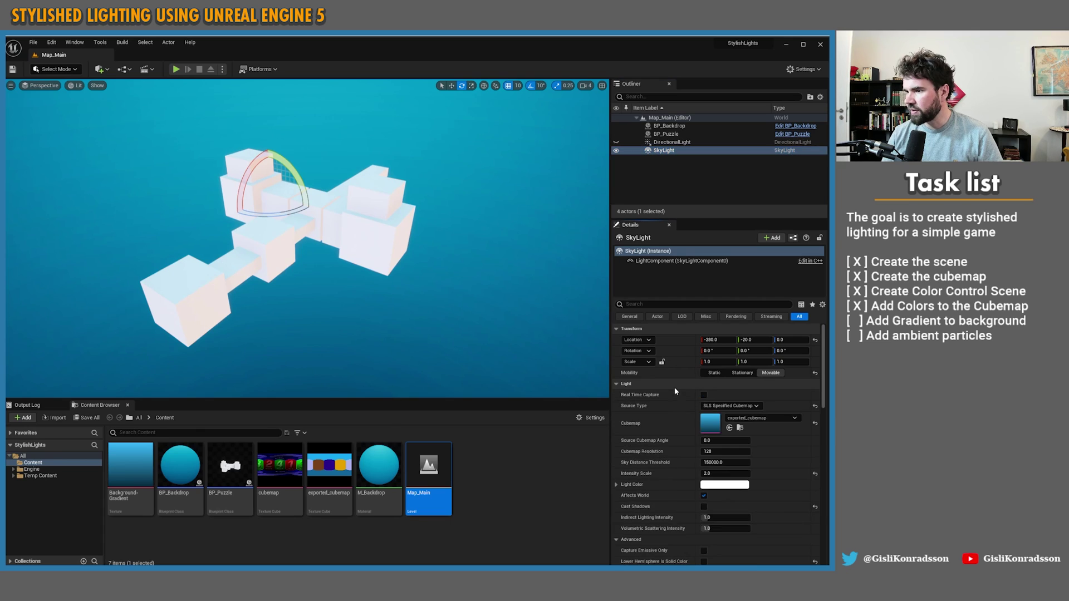
pyautogui.click(724, 473)
pyautogui.write('1')
pyautogui.press('Tab')
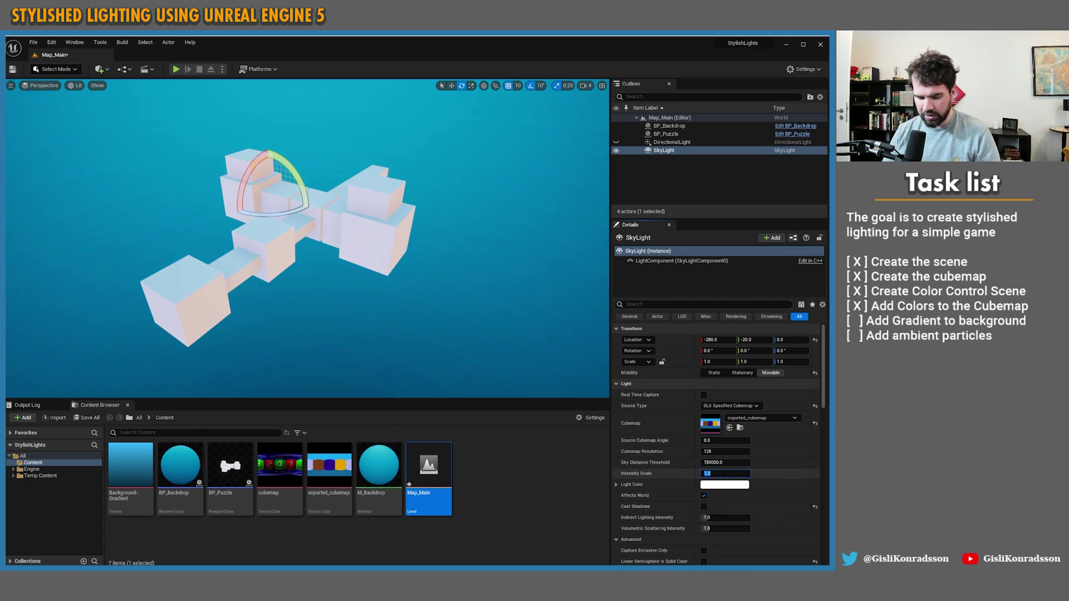
# Try dimmer SkyLight Intensity Scale values of 0.1, 0.5 and 0.25.
pyautogui.write('0.1')
pyautogui.press('Return')
pyautogui.write('0.5')
pyautogui.press('Return')
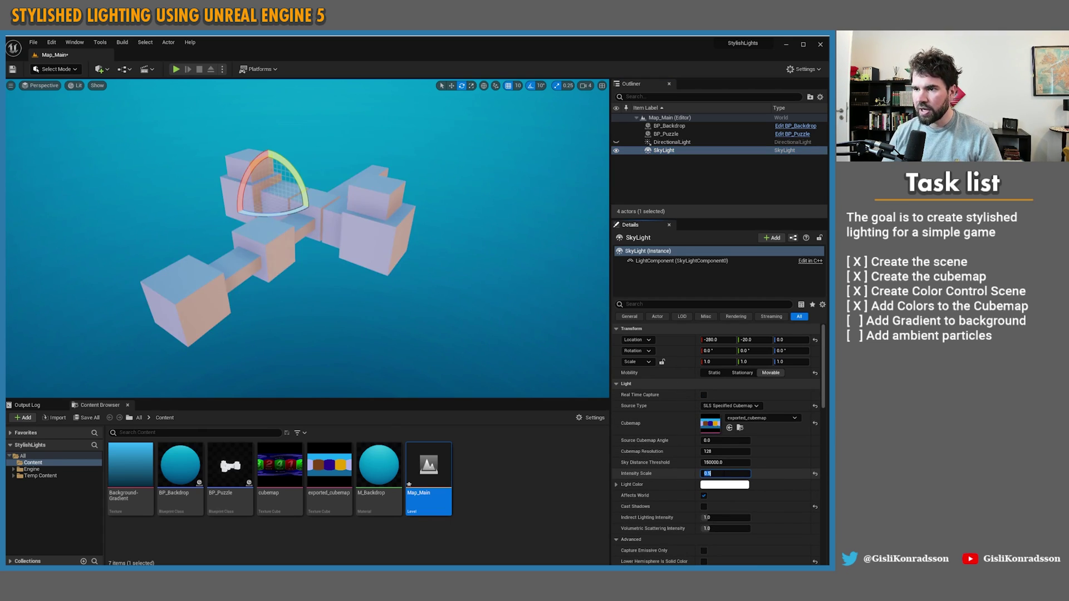
pyautogui.write('0.25')
pyautogui.press('Return')
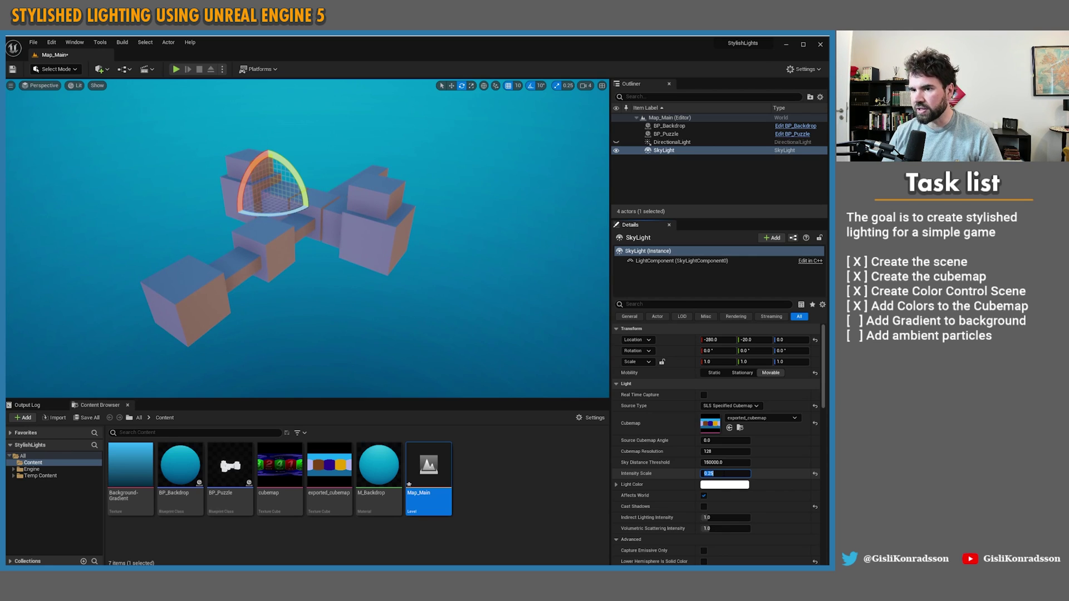
# Try an Intensity Scale of 0.75 on the SkyLight and settle on 0.5.
pyautogui.write('0.75')
pyautogui.press('Return')
pyautogui.write('0.5')
pyautogui.press('Return')
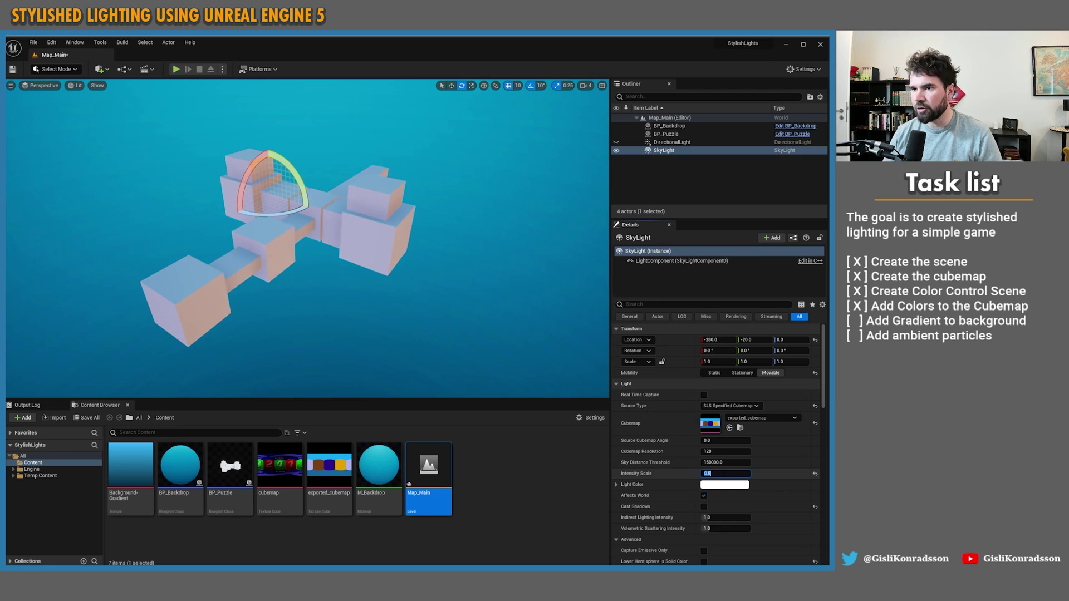
# Show the viewport in game view without gizmos and inspect the dimmed puzzle against the backdrop.
pyautogui.click(483, 330)
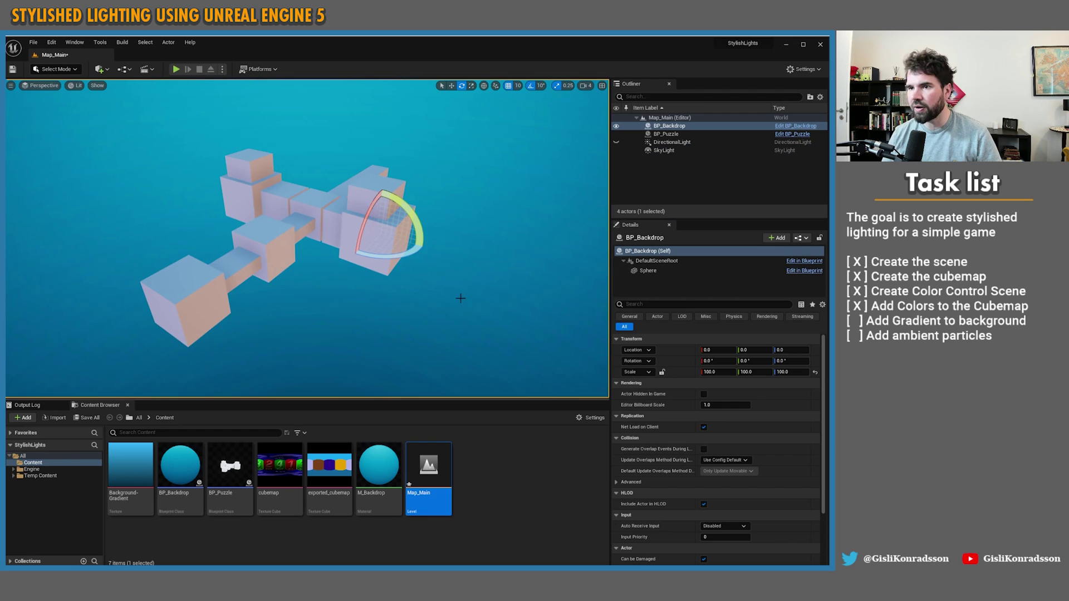
pyautogui.moveTo(461, 299)
pyautogui.mouseDown(button='right')
pyautogui.moveTo(454, 289)
pyautogui.moveTo(457, 309)
pyautogui.mouseUp(button='right')
pyautogui.press('g')
pyautogui.moveTo(455, 288); pyautogui.dragTo(458, 288, button='right')
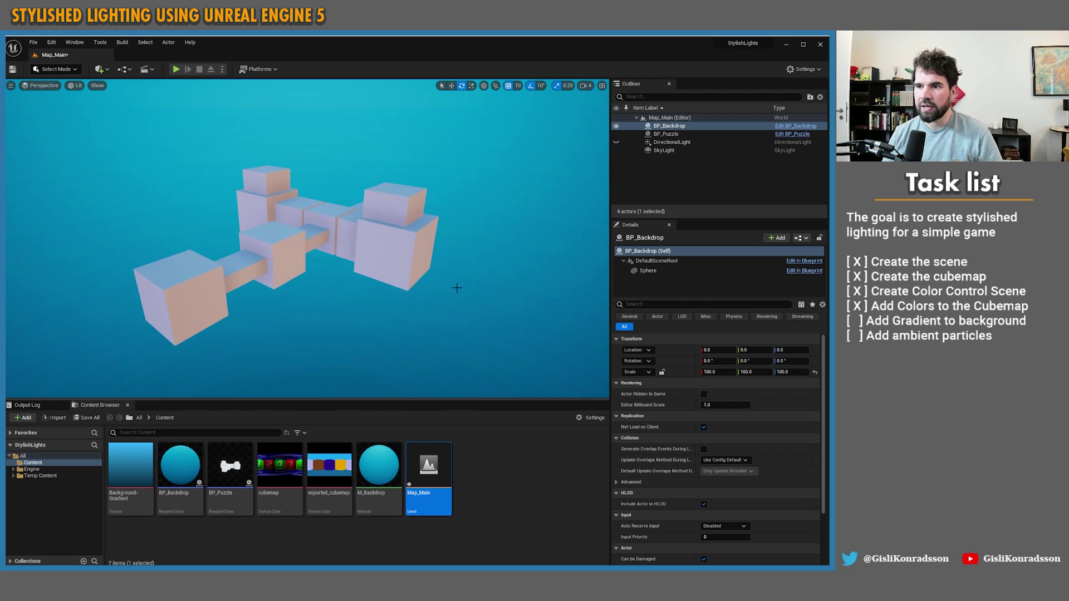
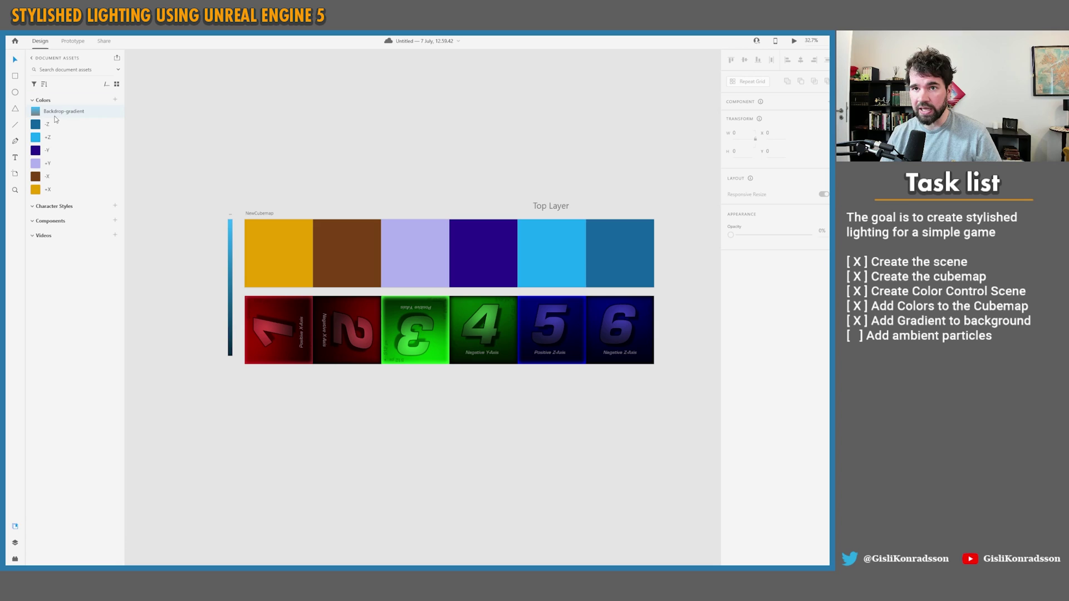
# In Adobe XD, edit the Backdrop-gradient color asset, changing its dark end stop to a deep orange-red.
pyautogui.rightClick(55, 118)
pyautogui.click(93, 131)
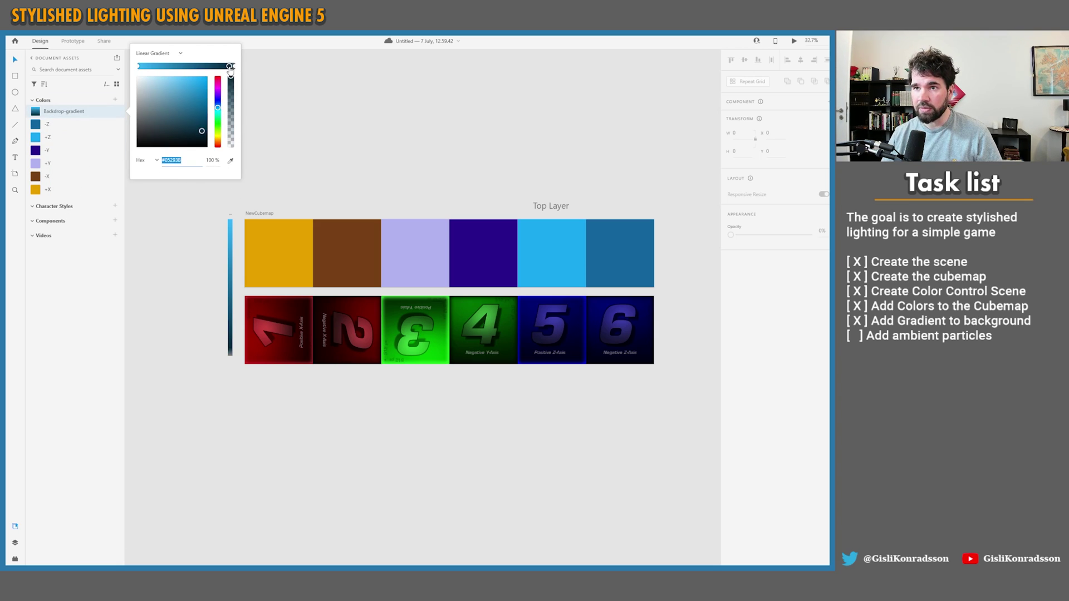
pyautogui.moveTo(217, 110); pyautogui.dragTo(217, 144)
pyautogui.moveTo(201, 131); pyautogui.dragTo(207, 98)
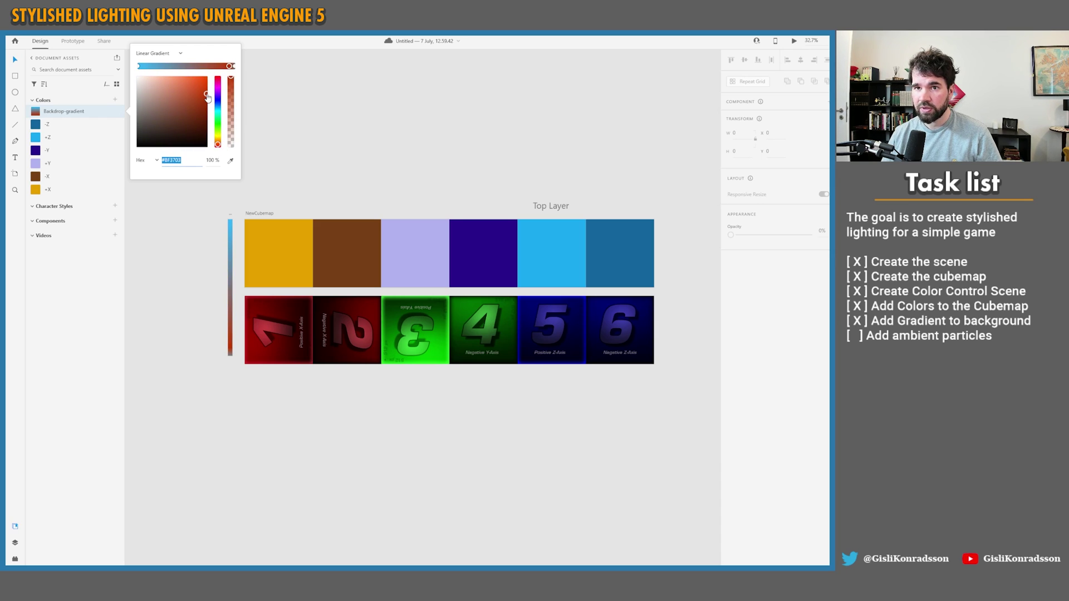
pyautogui.click(274, 108)
# Batch export the artboards with the orange-red gradient, replacing the existing NewCubemap.png and Background-Gradient.png.
pyautogui.click(33, 29)
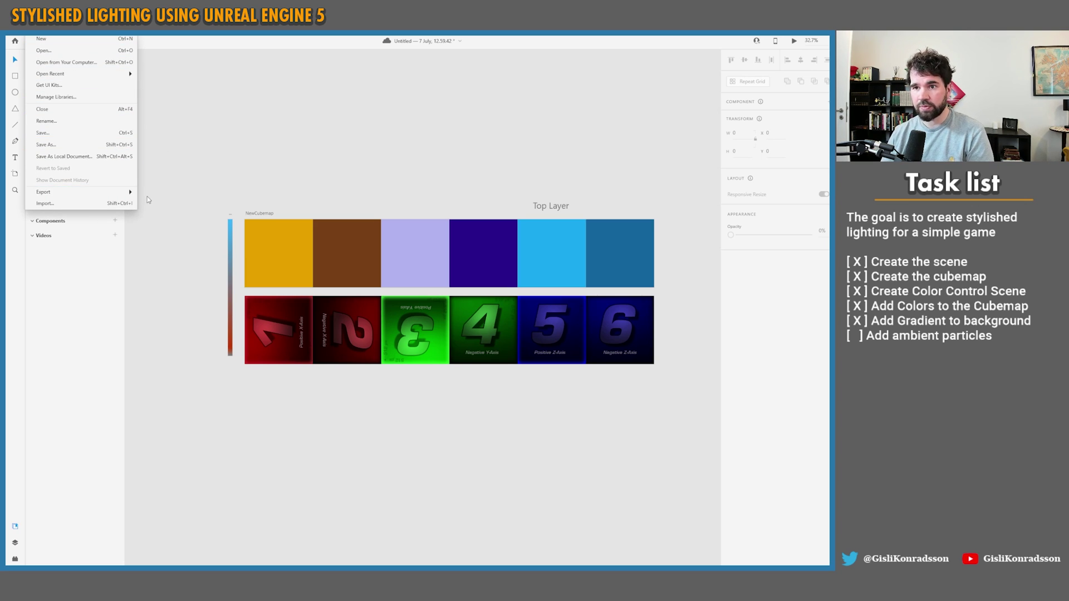
pyautogui.moveTo(83, 192)
pyautogui.click(167, 192)
pyautogui.click(444, 316)
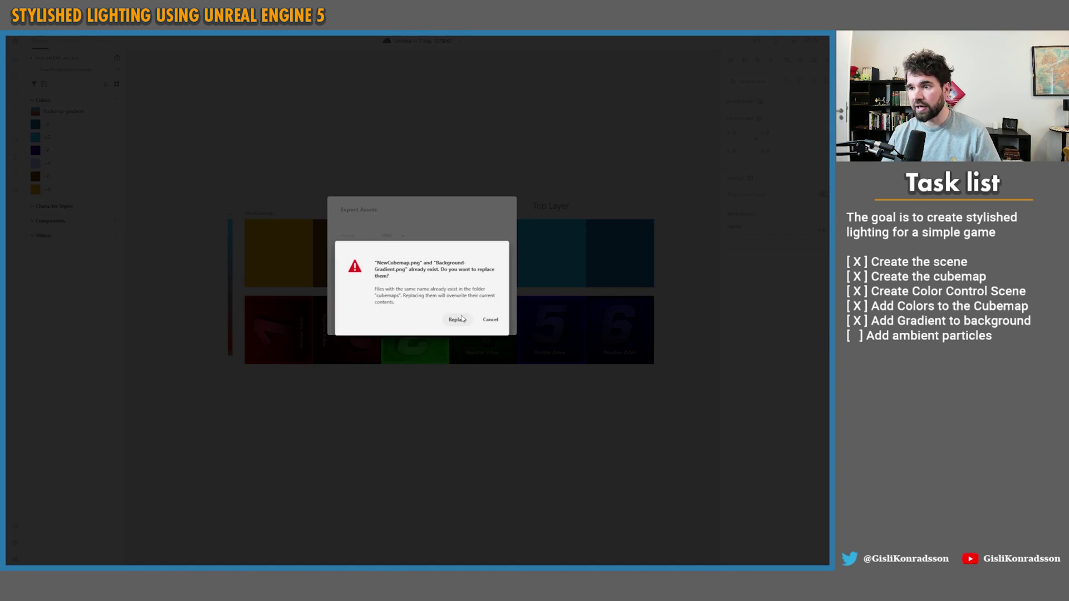
pyautogui.click(454, 319)
# Switch to Unreal Engine and reimport the Background-Gradient texture with the orange-red gradient.
pyautogui.hotkey('alt', 'Tab')
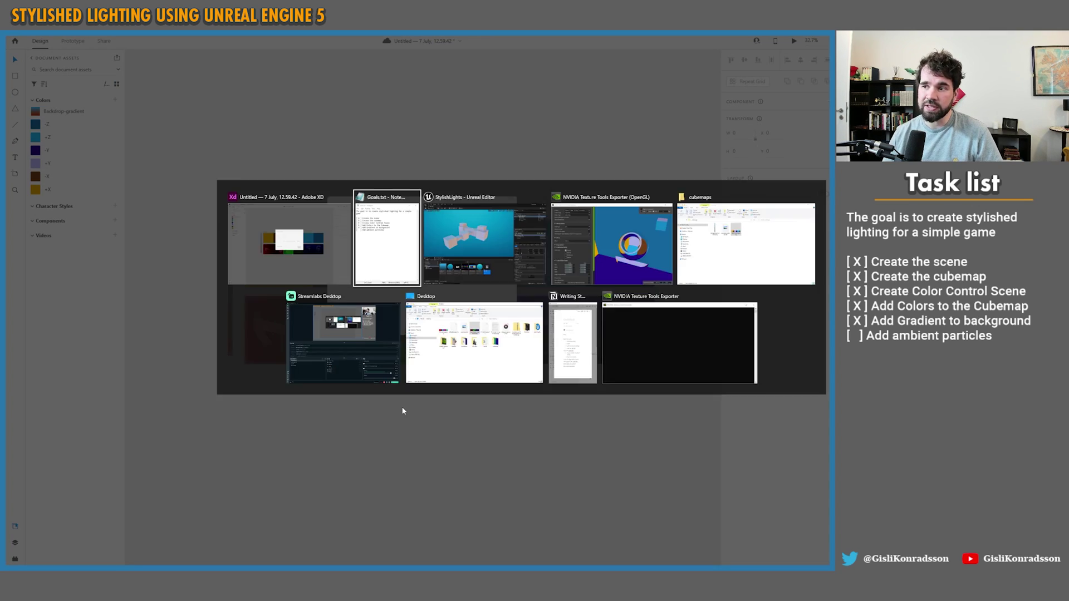
pyautogui.hotkey('alt', 'Tab')
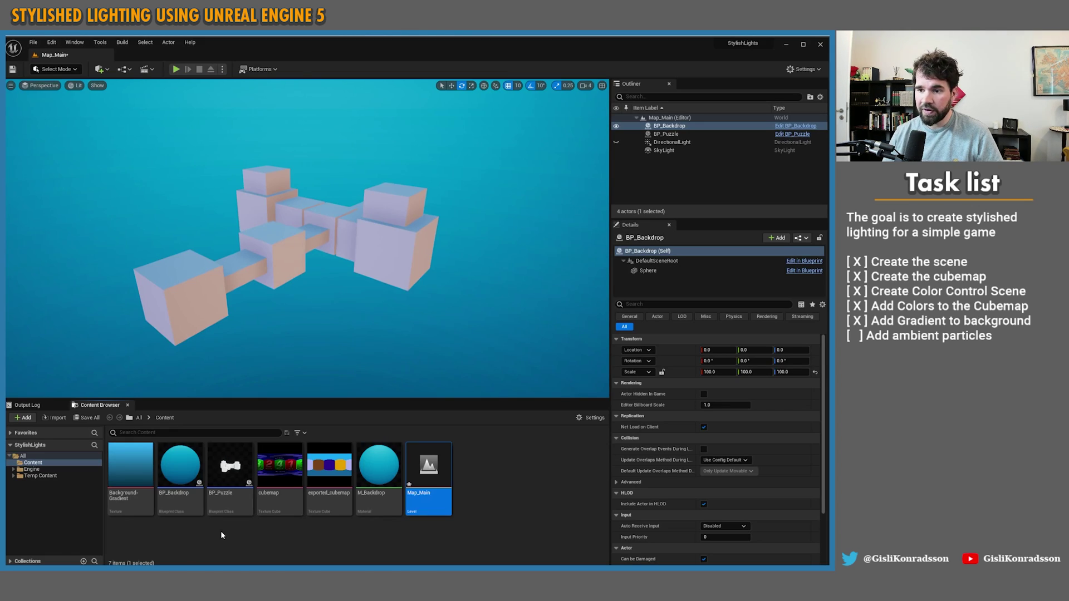
pyautogui.rightClick(130, 473)
pyautogui.click(177, 274)
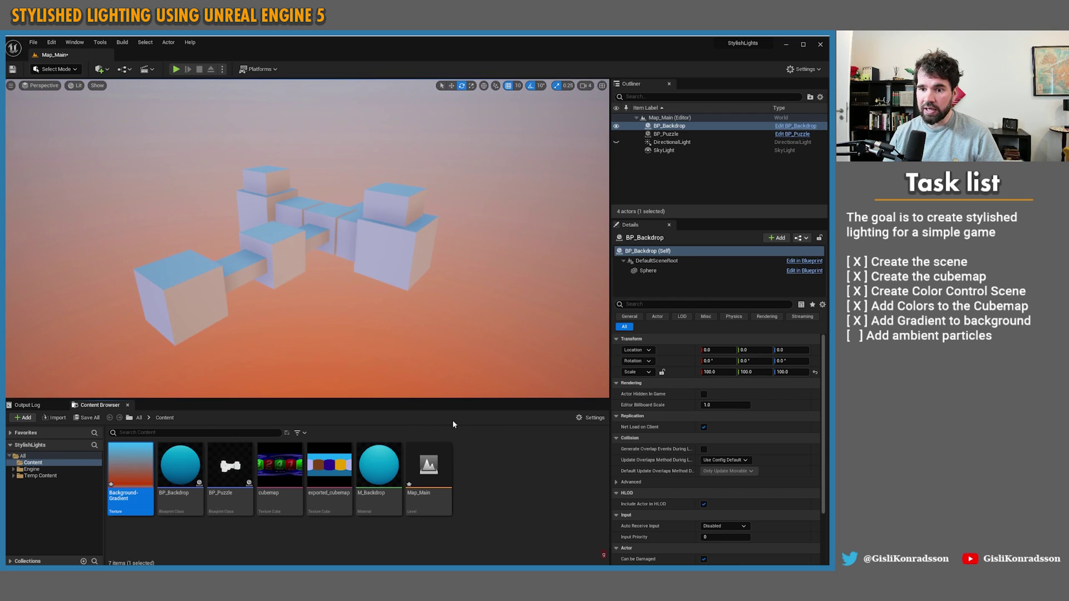
# Return to Adobe XD and edit Backdrop-gradient, moving the orange stop slightly inward and adding a light blue stop just past the middle.
pyautogui.hotkey('alt', 'Tab')
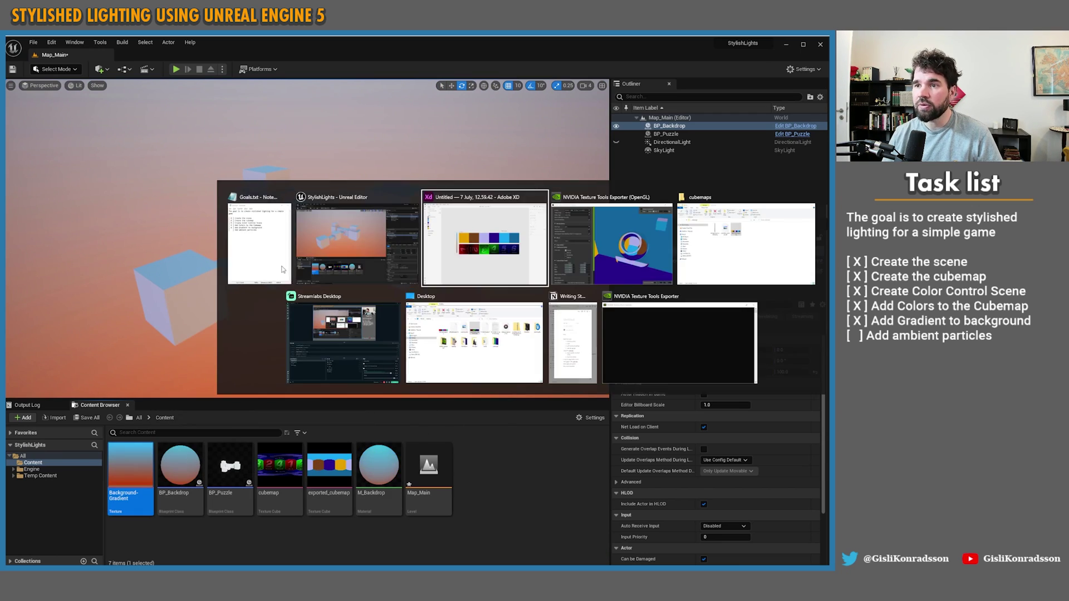
pyautogui.rightClick(80, 109)
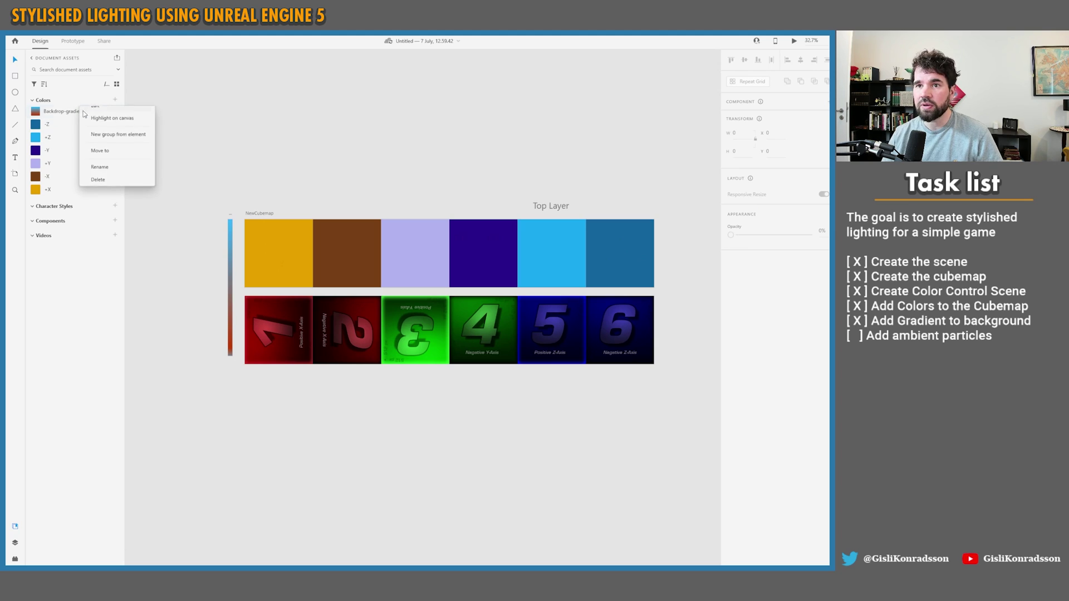
pyautogui.click(113, 115)
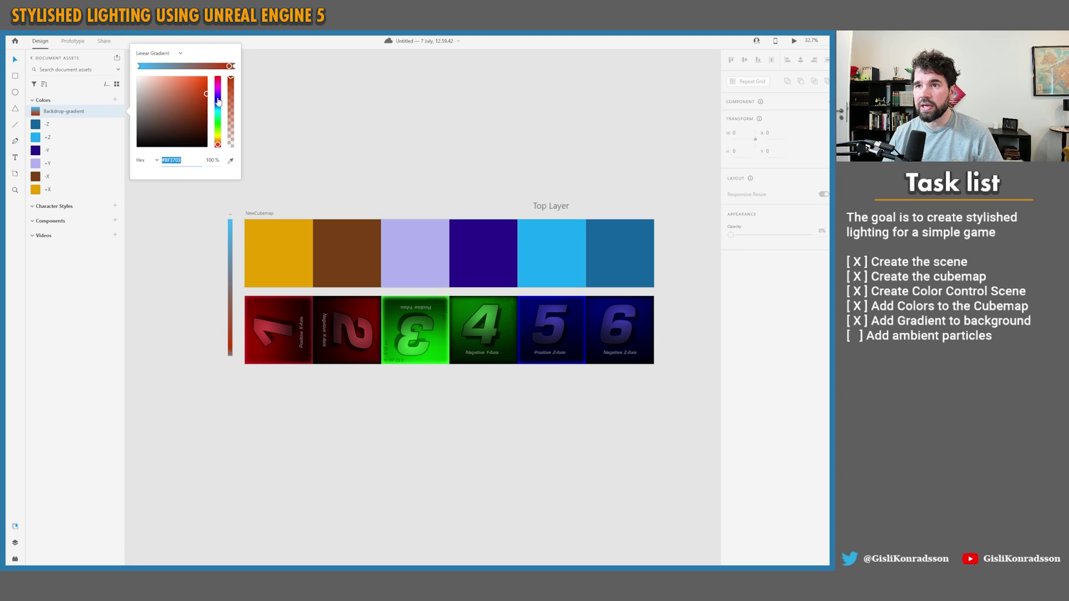
pyautogui.moveTo(230, 67); pyautogui.dragTo(226, 68)
pyautogui.click(137, 67)
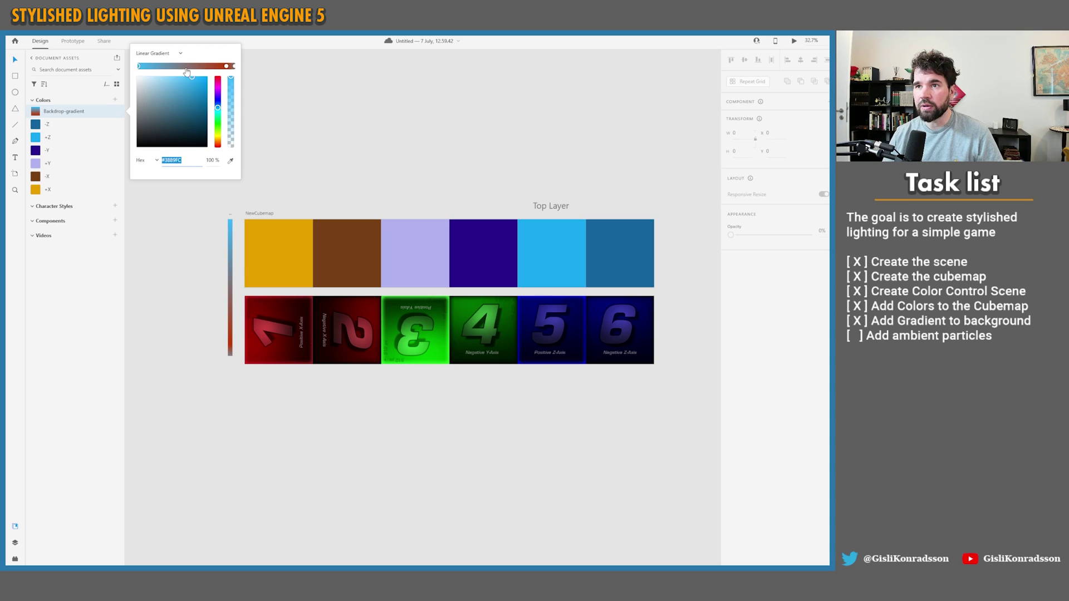
pyautogui.click(173, 66)
pyautogui.moveTo(160, 67); pyautogui.dragTo(183, 70)
pyautogui.click(140, 67)
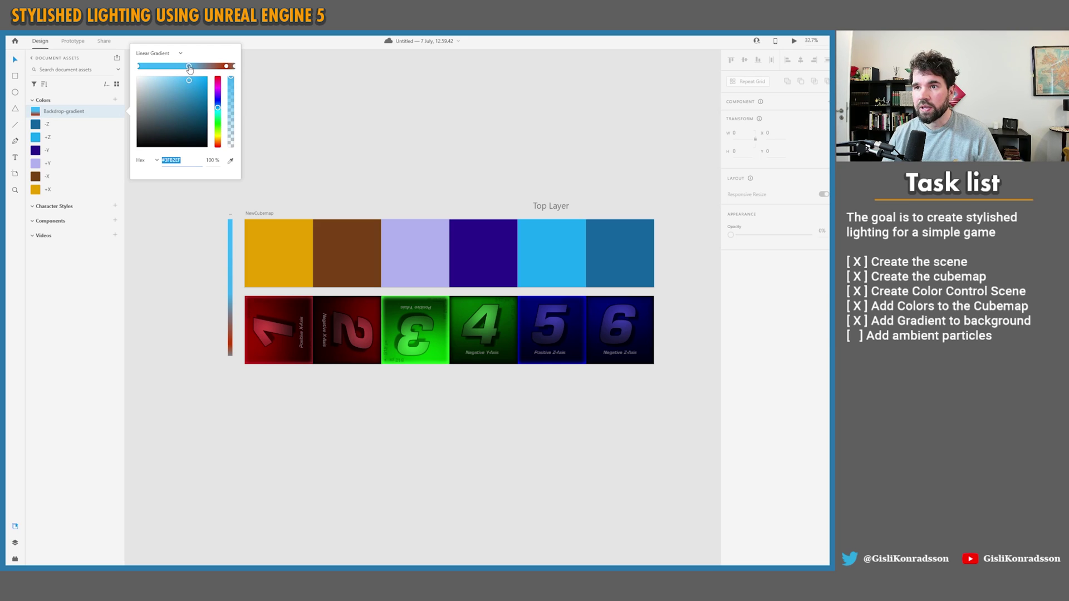
# Shift the hue of the gradient's orange-red end stop to yellow-orange.
pyautogui.click(225, 67)
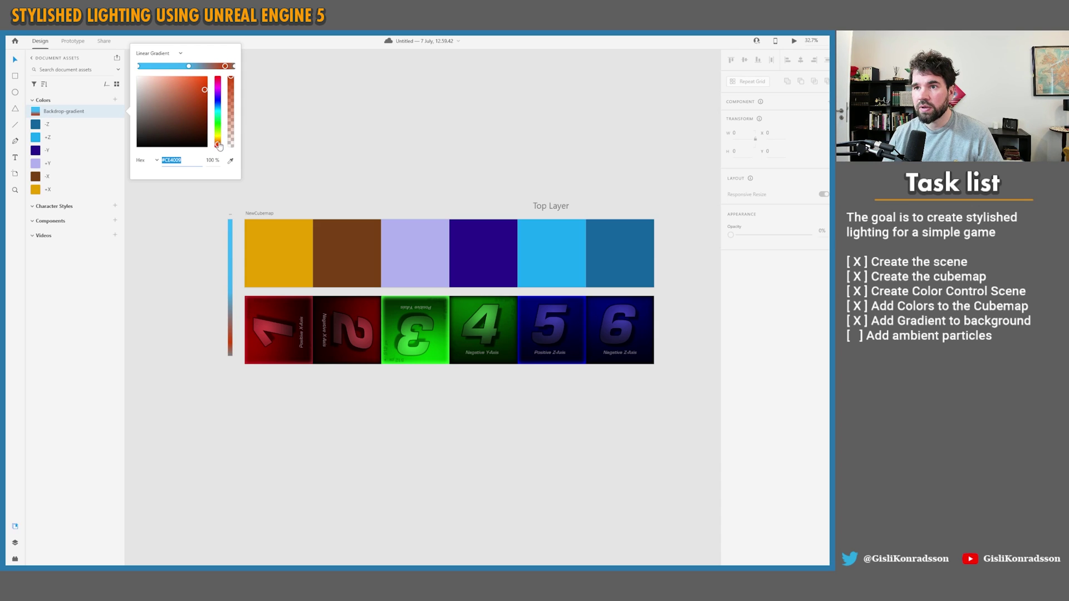
pyautogui.moveTo(219, 146); pyautogui.dragTo(219, 143)
pyautogui.click(304, 126)
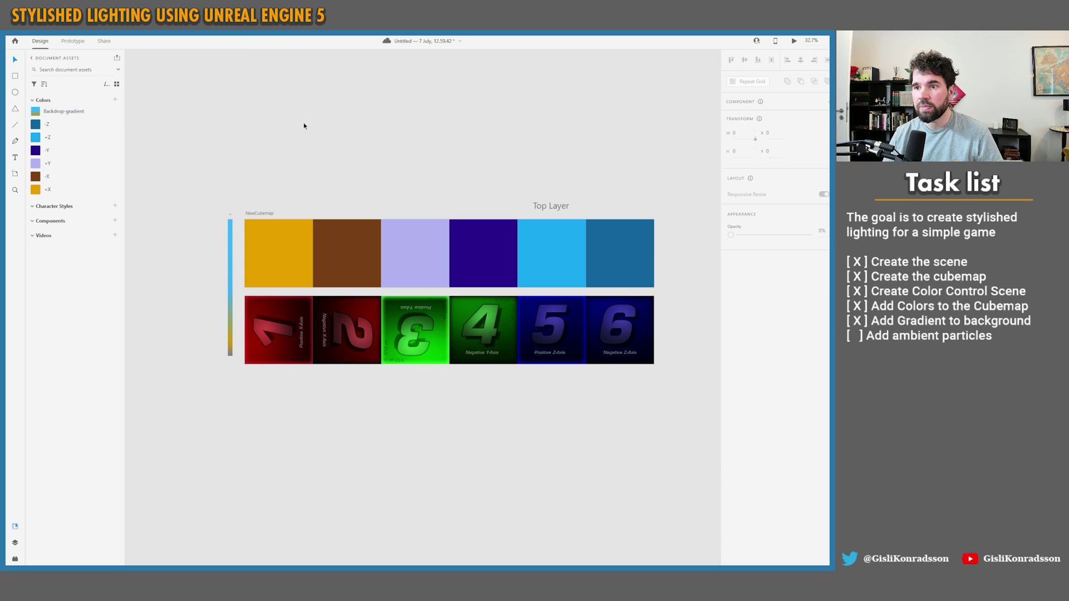
# Batch export the artboards again with the blue-to-yellow gradient, overwriting the existing PNG files.
pyautogui.click(39, 39)
pyautogui.moveTo(68, 193)
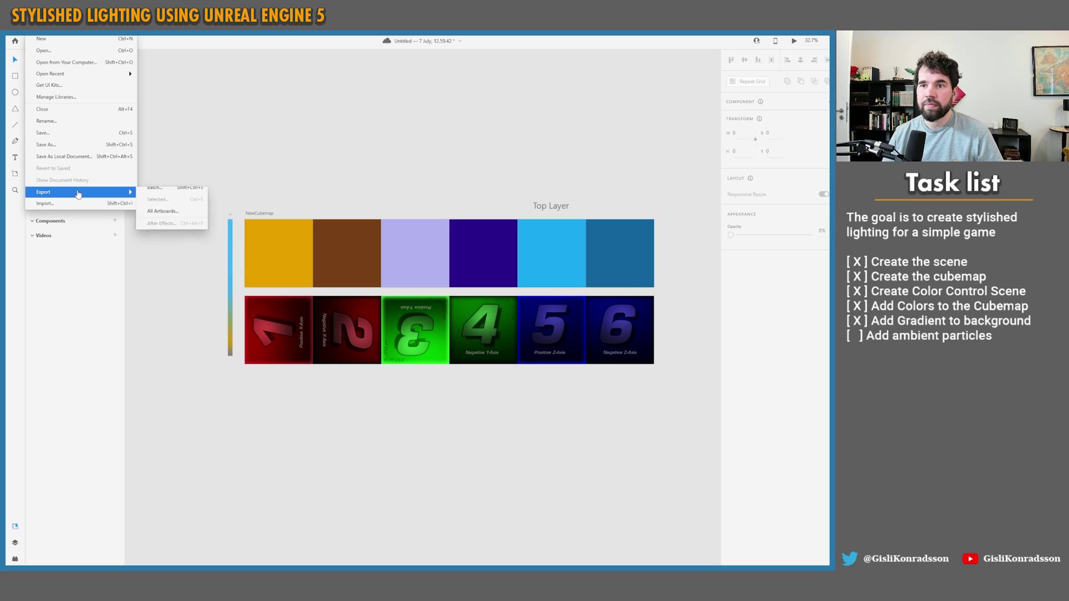
pyautogui.click(166, 193)
pyautogui.click(454, 313)
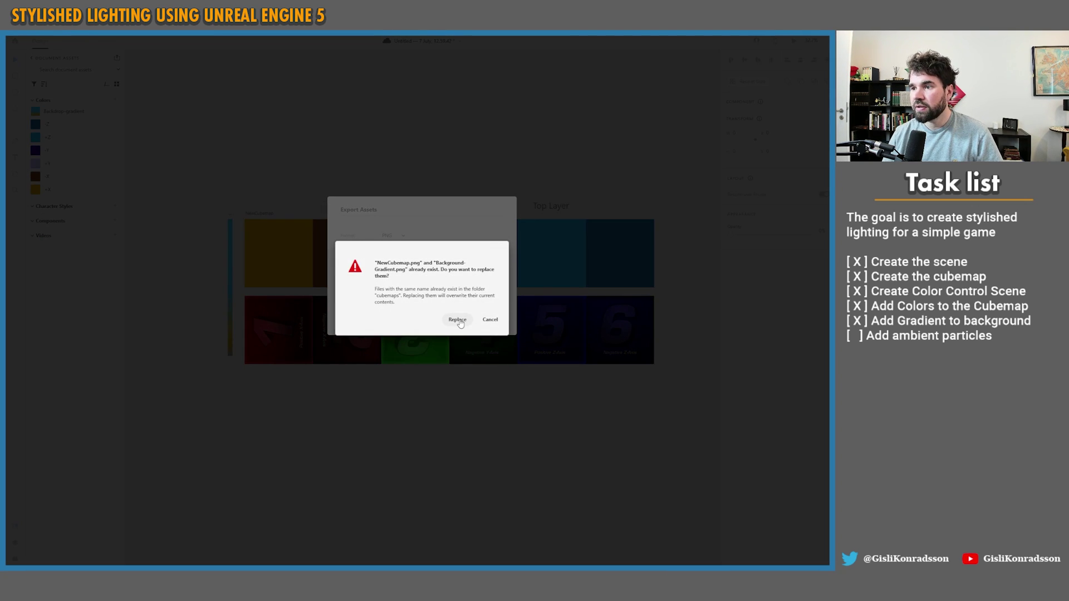
pyautogui.click(459, 318)
# Switch to Unreal Engine, reimport Background-Gradient with the blue-to-yellow version and inspect the puzzle against the new backdrop.
pyautogui.hotkey('alt', 'Tab')
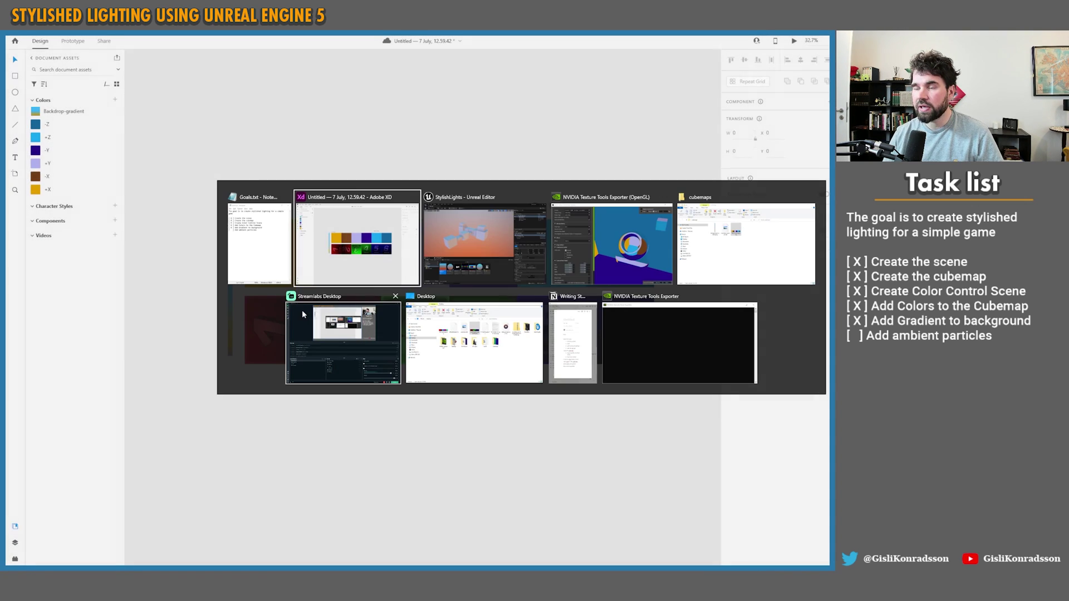
pyautogui.hotkey('alt', 'Tab')
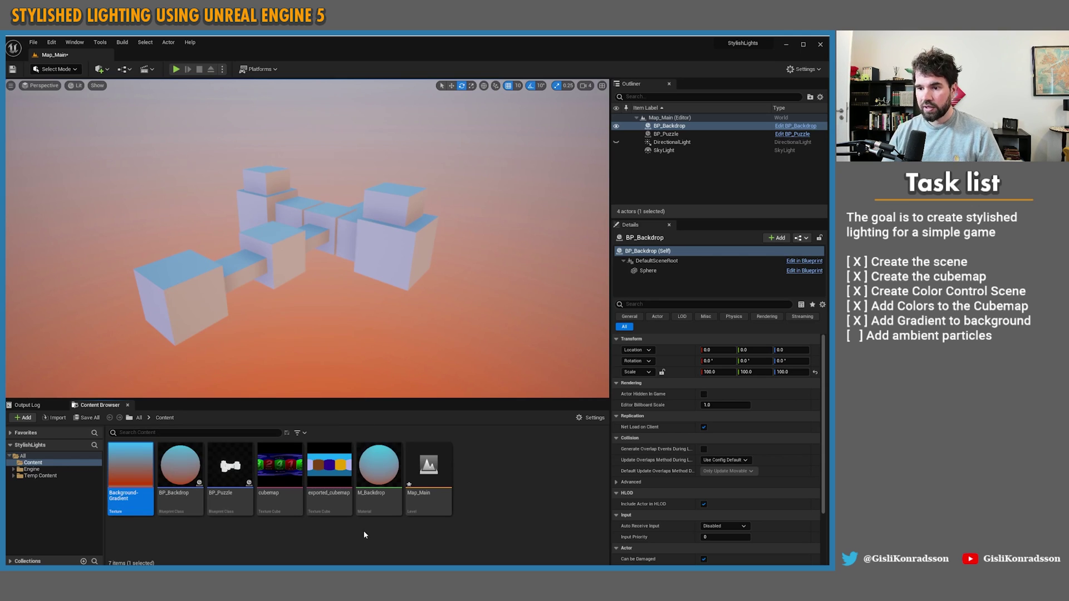
pyautogui.rightClick(133, 474)
pyautogui.click(166, 265)
pyautogui.moveTo(306, 231); pyautogui.dragTo(296, 276, button='right')
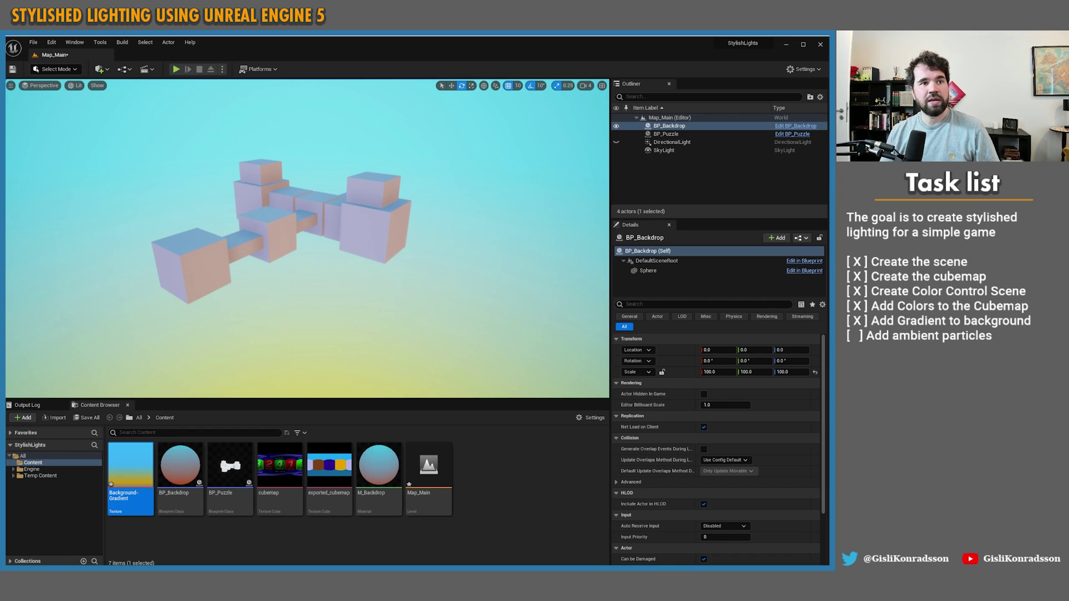
pyautogui.moveTo(235, 181)
pyautogui.mouseDown(button='right')
pyautogui.moveTo(258, 179)
pyautogui.moveTo(239, 179)
pyautogui.mouseUp(button='right')
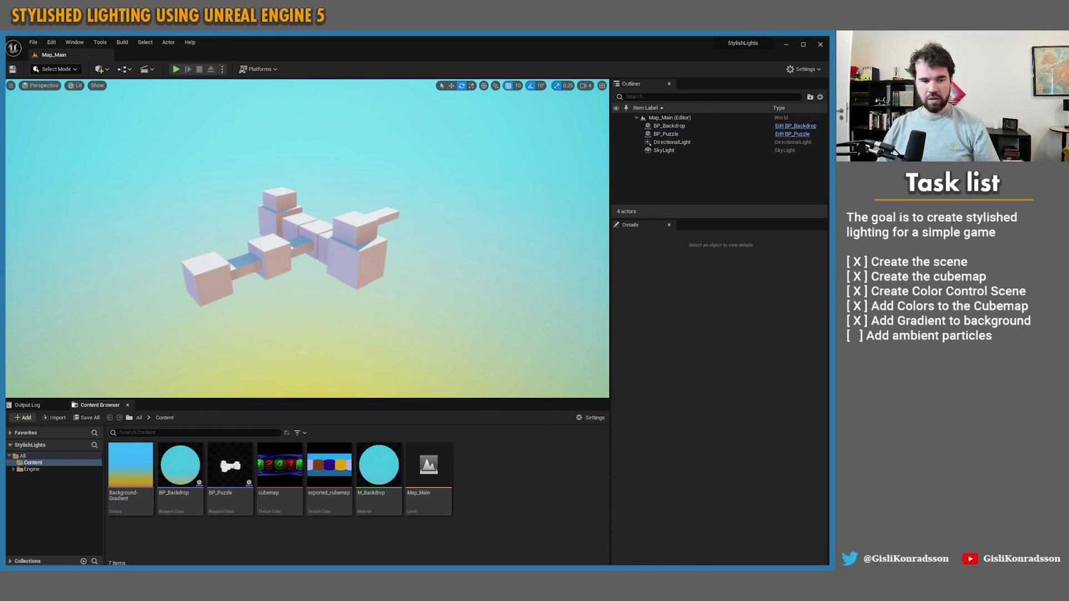
pyautogui.moveTo(385, 283); pyautogui.dragTo(351, 276, button='right')
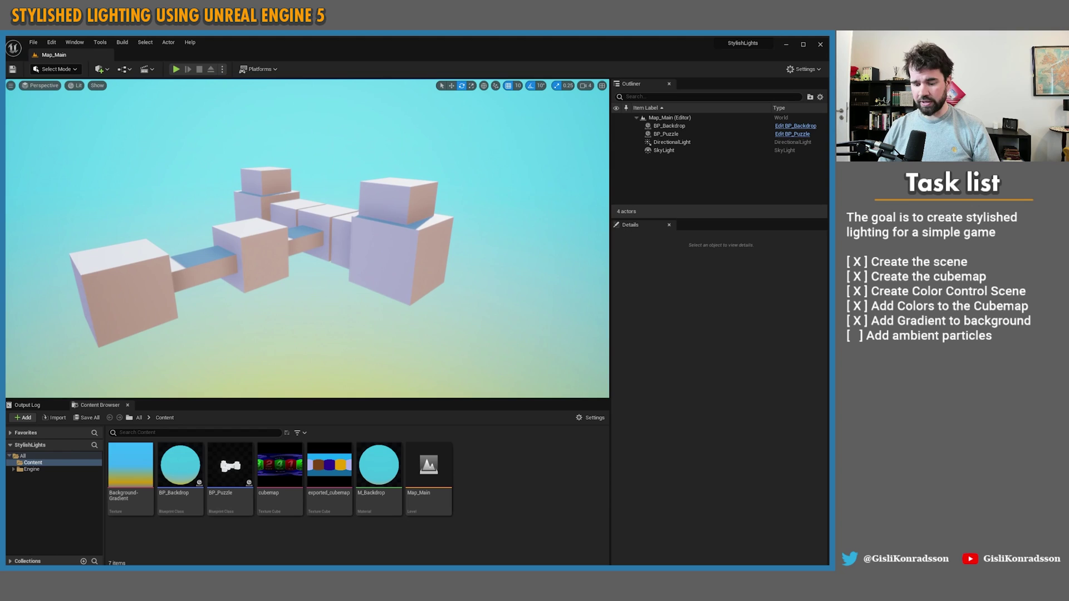
# Create an empty Niagara System in the Content folder and name it BP_Ambient.
pyautogui.rightClick(484, 468)
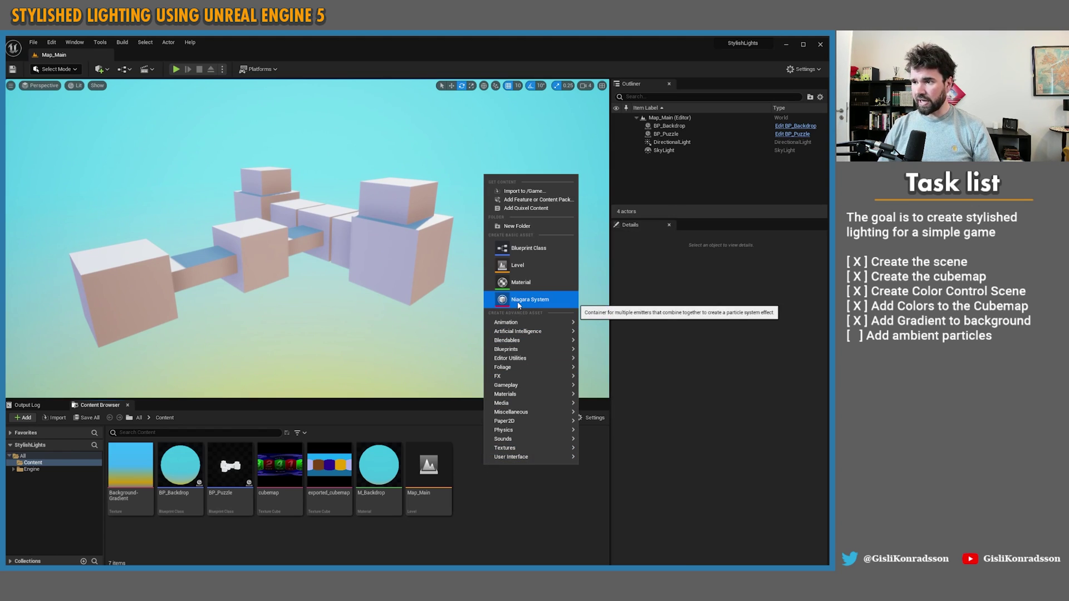
pyautogui.click(537, 302)
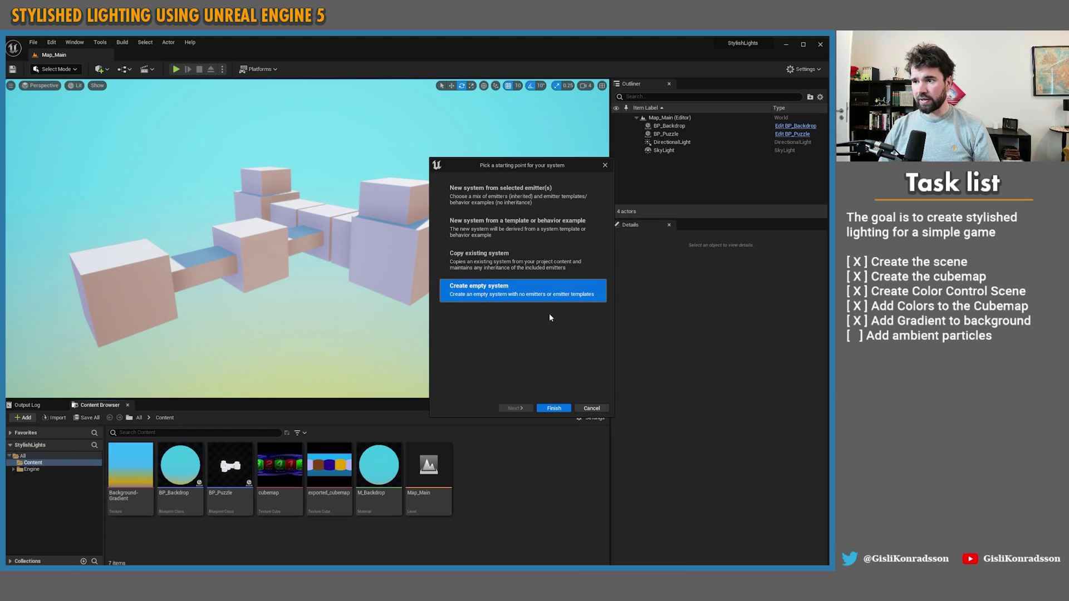
pyautogui.click(549, 409)
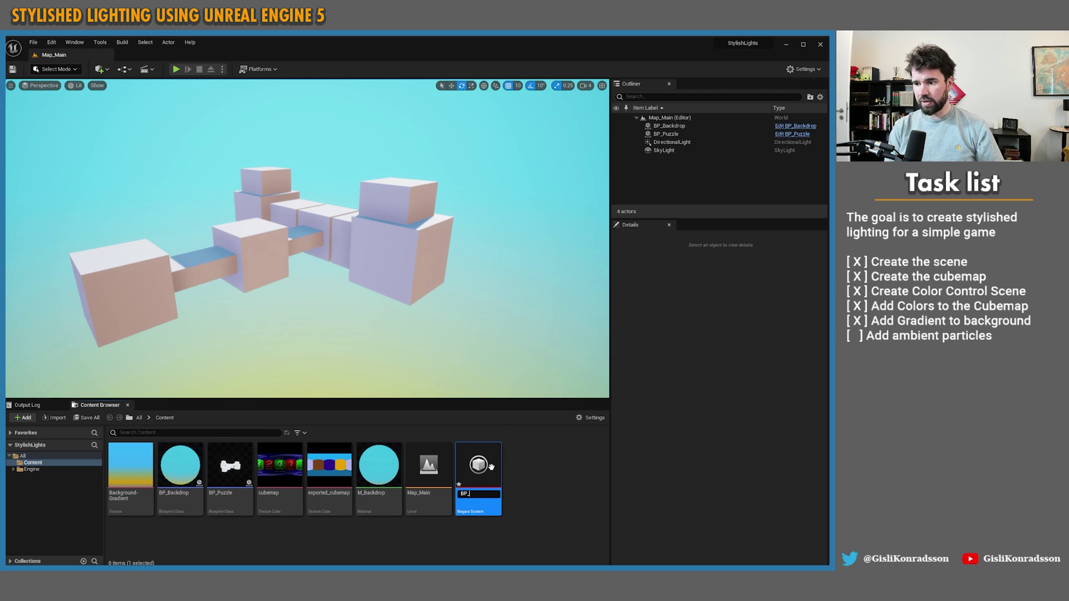
pyautogui.write('BP_Ambien')
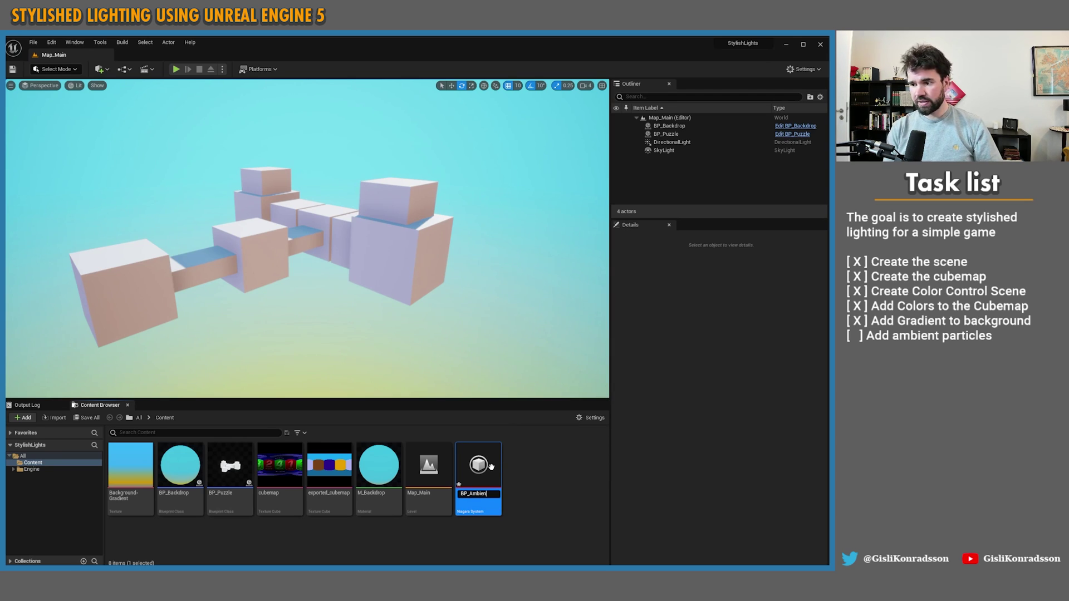
pyautogui.write('t')
pyautogui.press('Return')
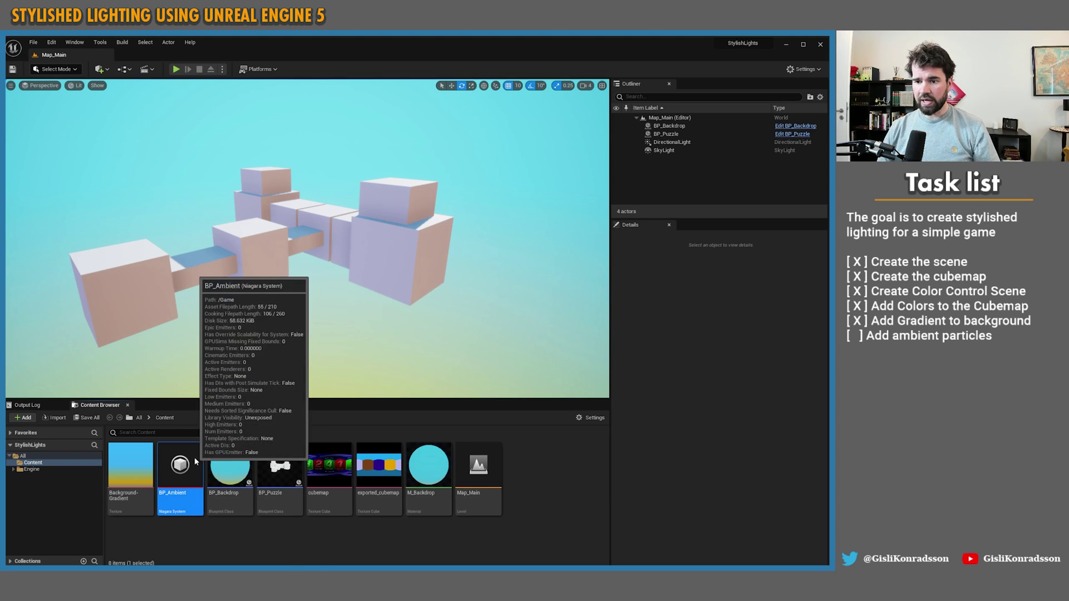
# Open BP_Ambient for editing and add an emitter from the Hanging Particulates template.
pyautogui.doubleClick(196, 462)
pyautogui.rightClick(436, 355)
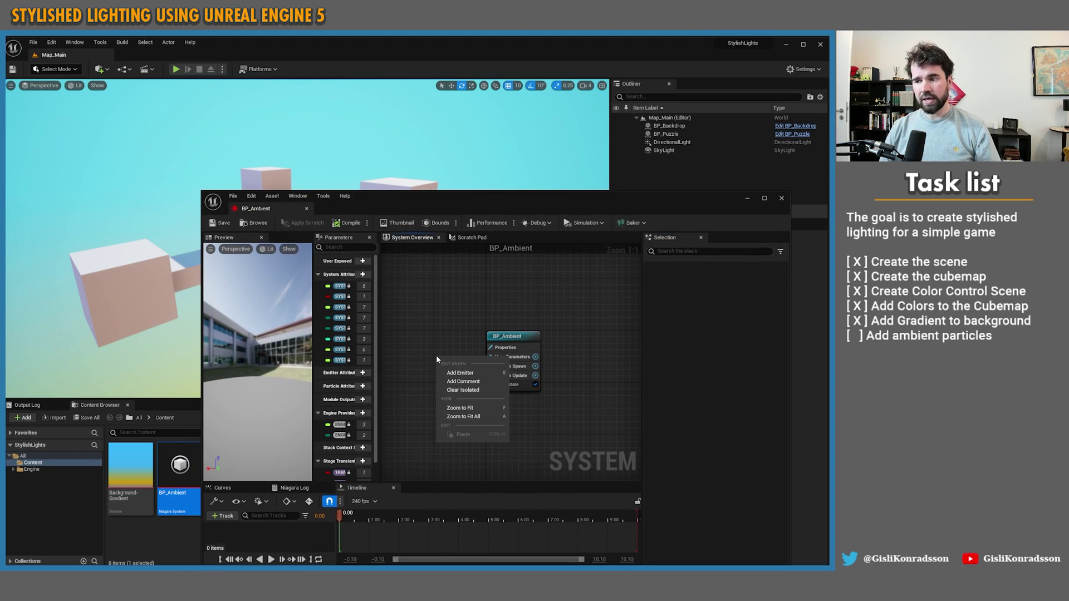
pyautogui.click(465, 374)
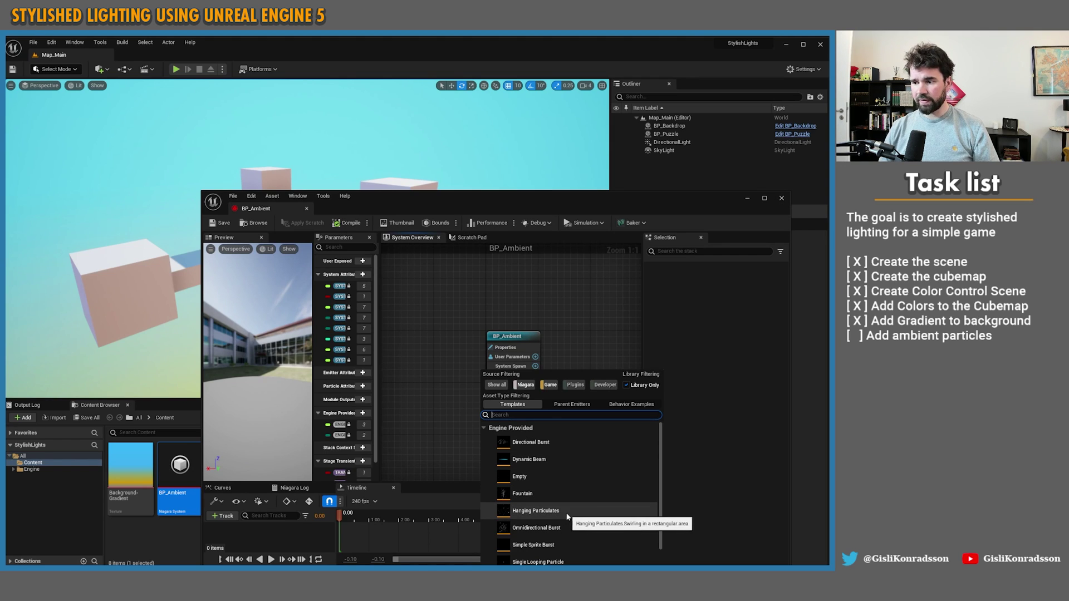
pyautogui.doubleClick(593, 516)
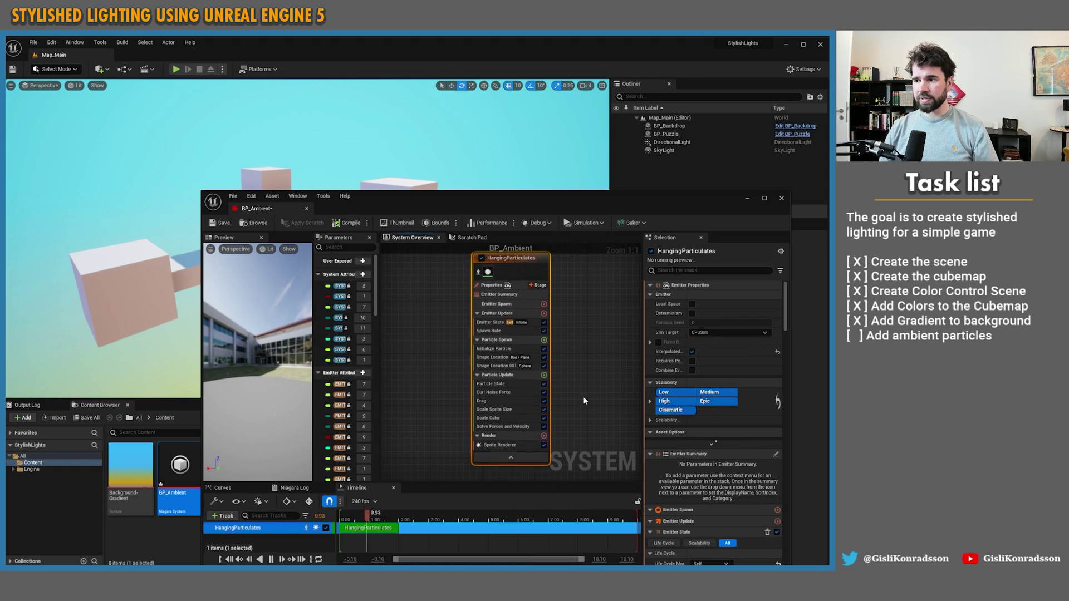
# Place BP_Ambient in the level and set its location to 0, 0, 0.
pyautogui.moveTo(478, 191); pyautogui.dragTo(614, 130)
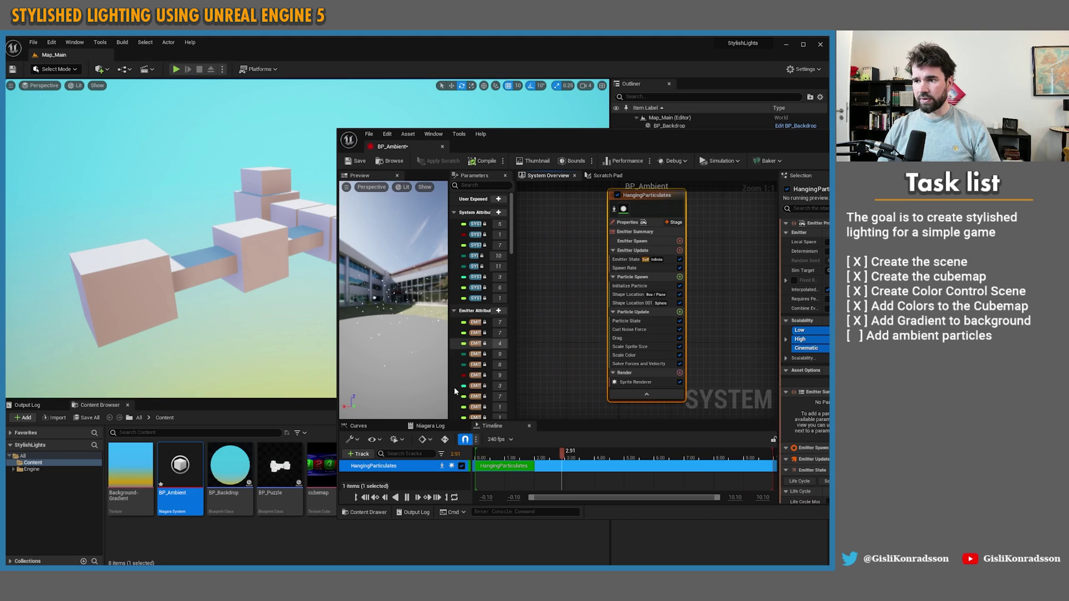
pyautogui.moveTo(171, 474); pyautogui.dragTo(287, 289)
pyautogui.moveTo(524, 140); pyautogui.dragTo(345, 368)
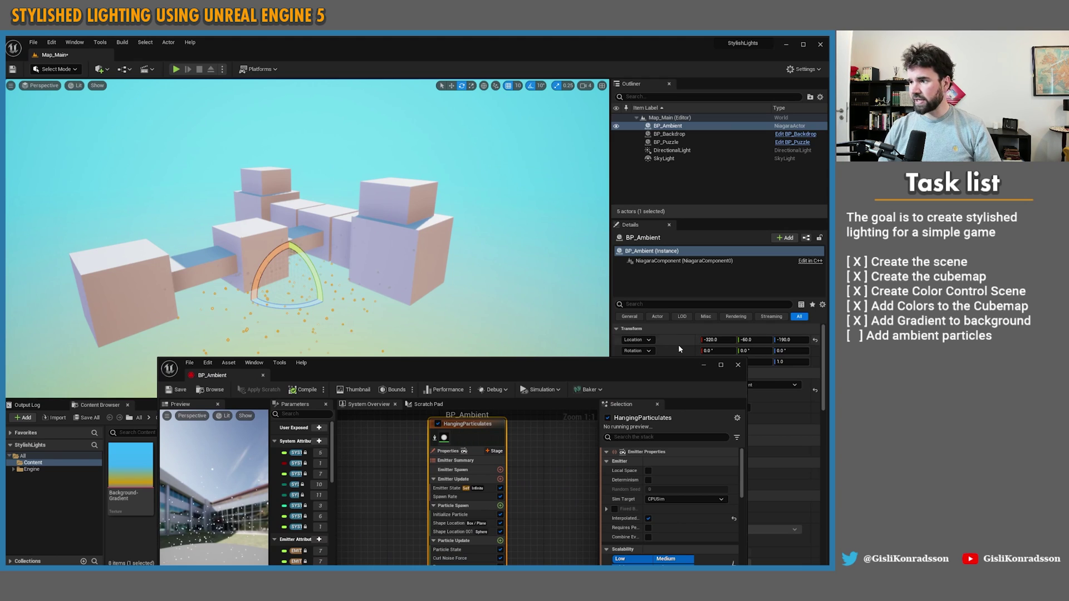
pyautogui.moveTo(670, 369); pyautogui.dragTo(586, 427)
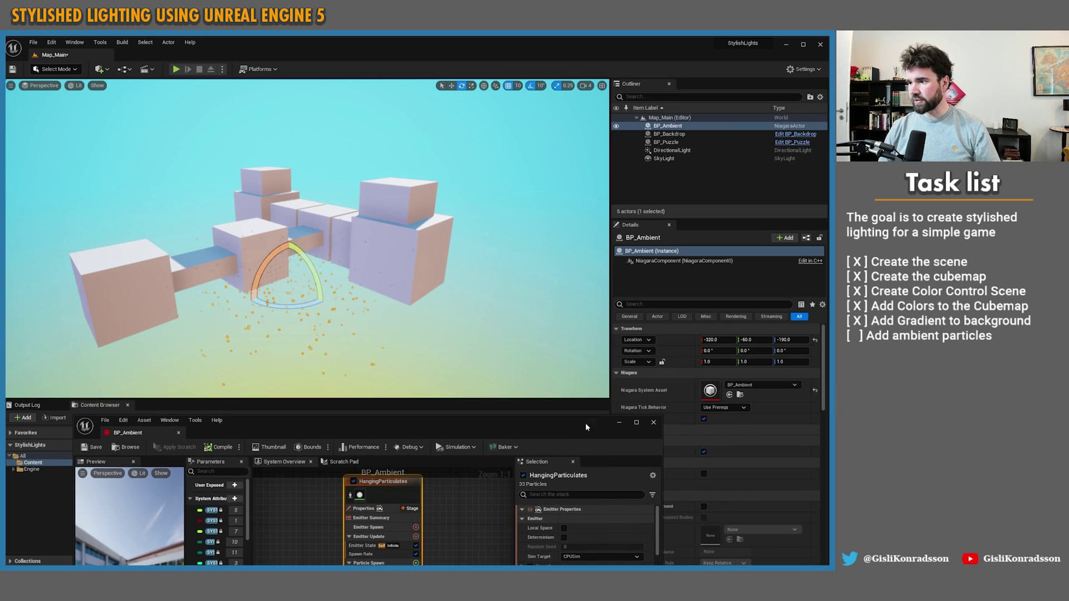
pyautogui.click(718, 340)
pyautogui.write('0')
pyautogui.press('Return')
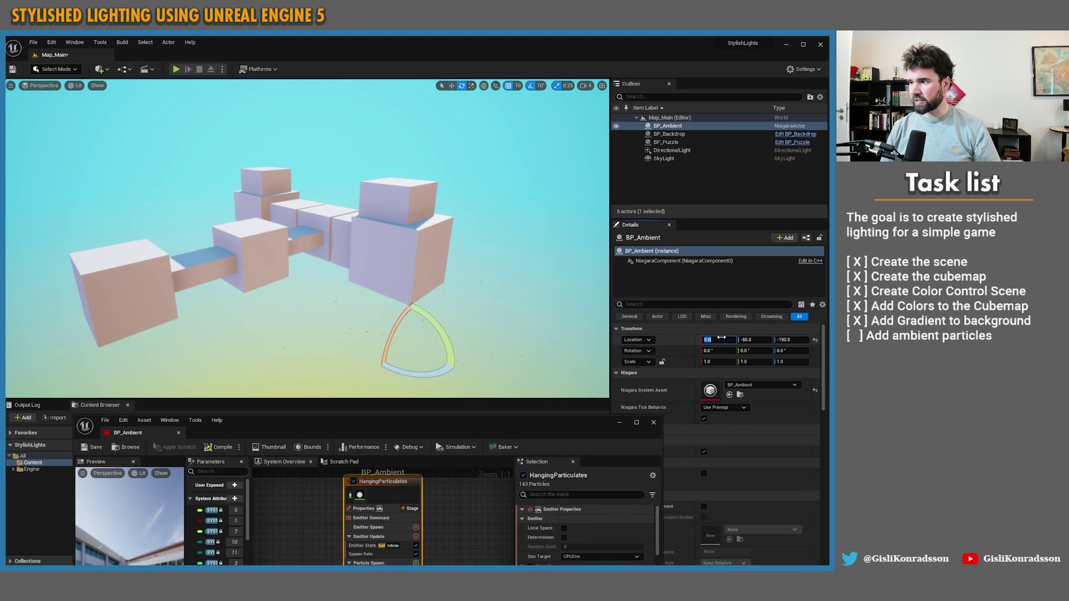
pyautogui.press('Return')
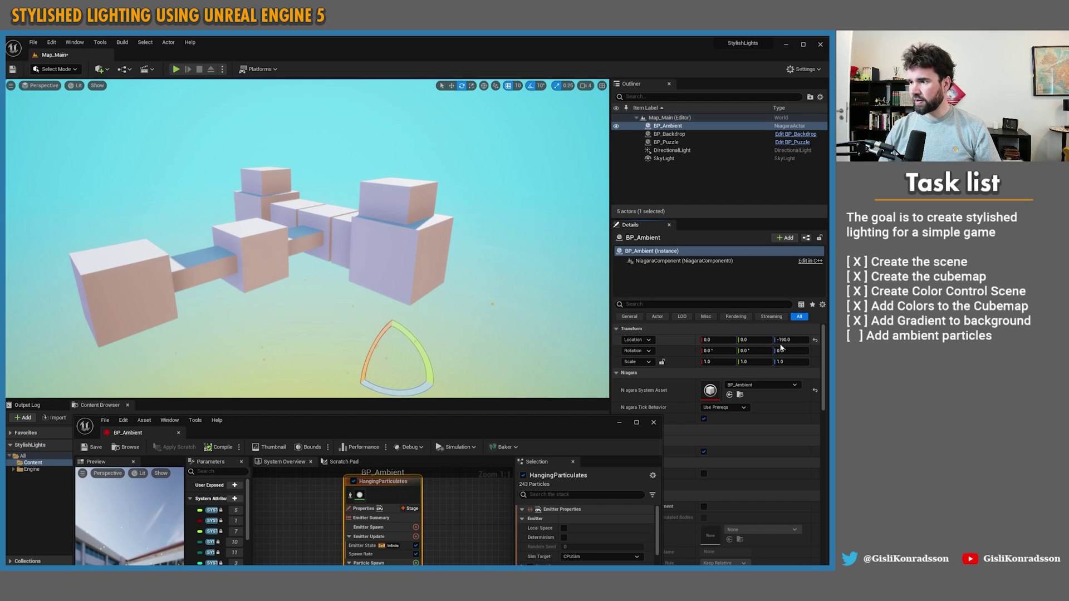
pyautogui.press('Return')
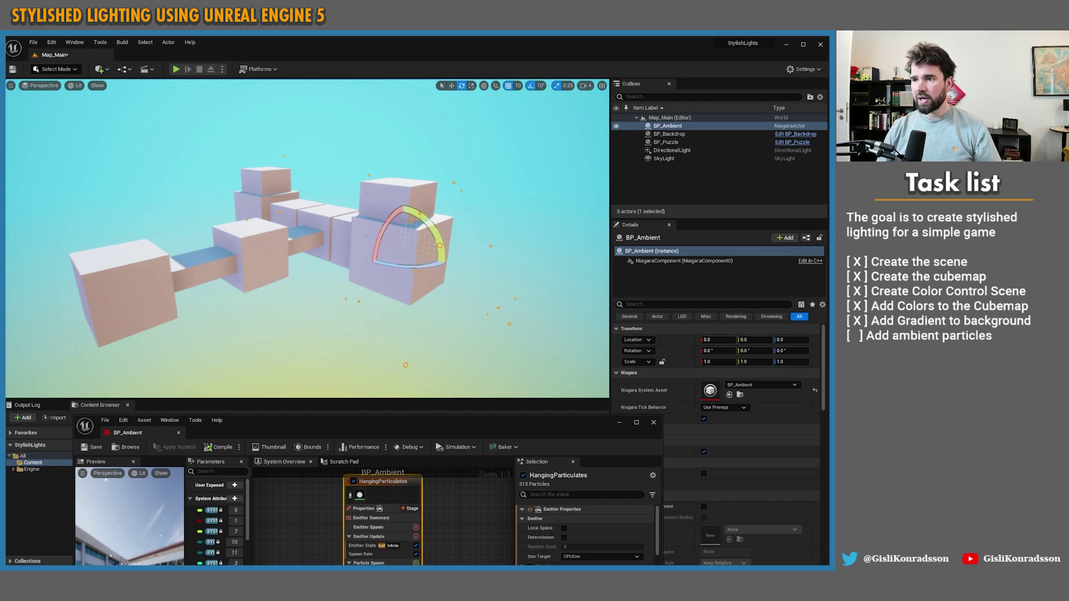
# Set the emitter's box Shape Location size to 1500 in X, 1500 in Y and 1000 in Z.
pyautogui.press('g')
pyautogui.moveTo(545, 315); pyautogui.dragTo(584, 304, button='right')
pyautogui.press('g')
pyautogui.moveTo(408, 426); pyautogui.dragTo(490, 284)
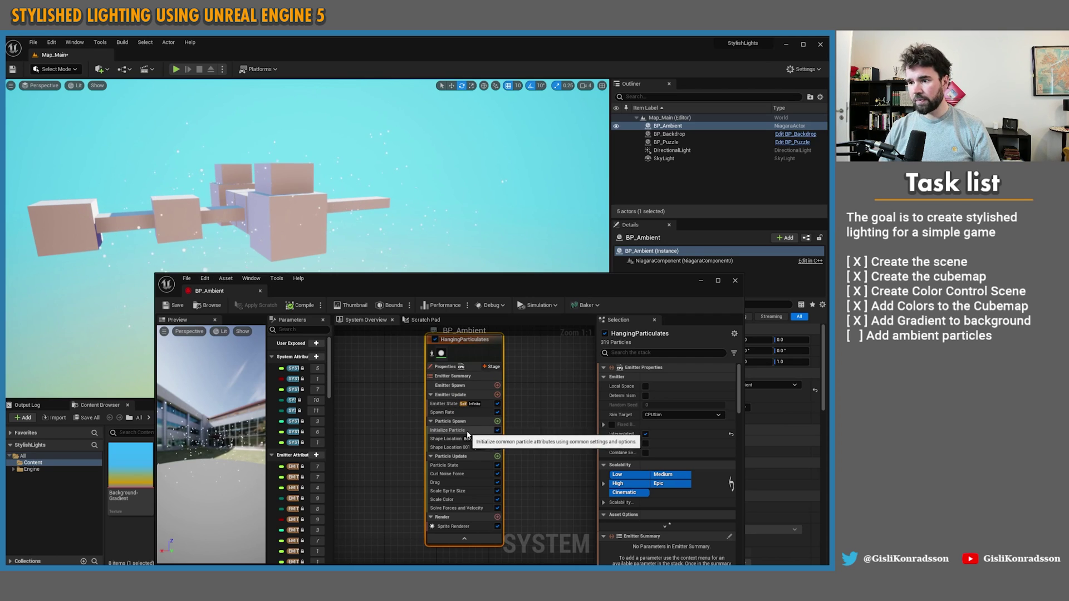
pyautogui.moveTo(519, 384); pyautogui.dragTo(494, 389, button='right')
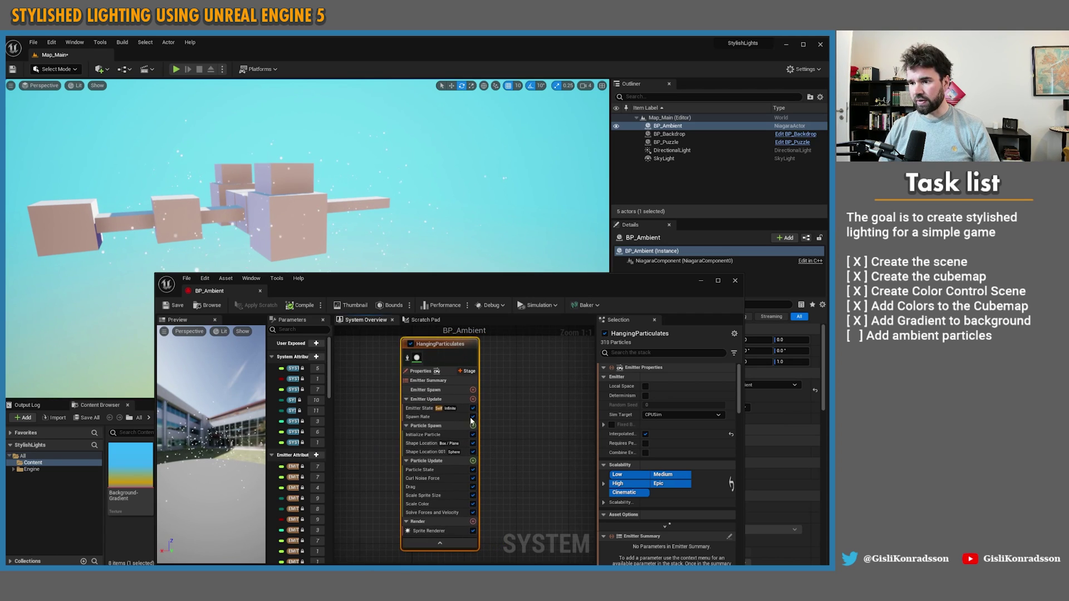
pyautogui.click(424, 443)
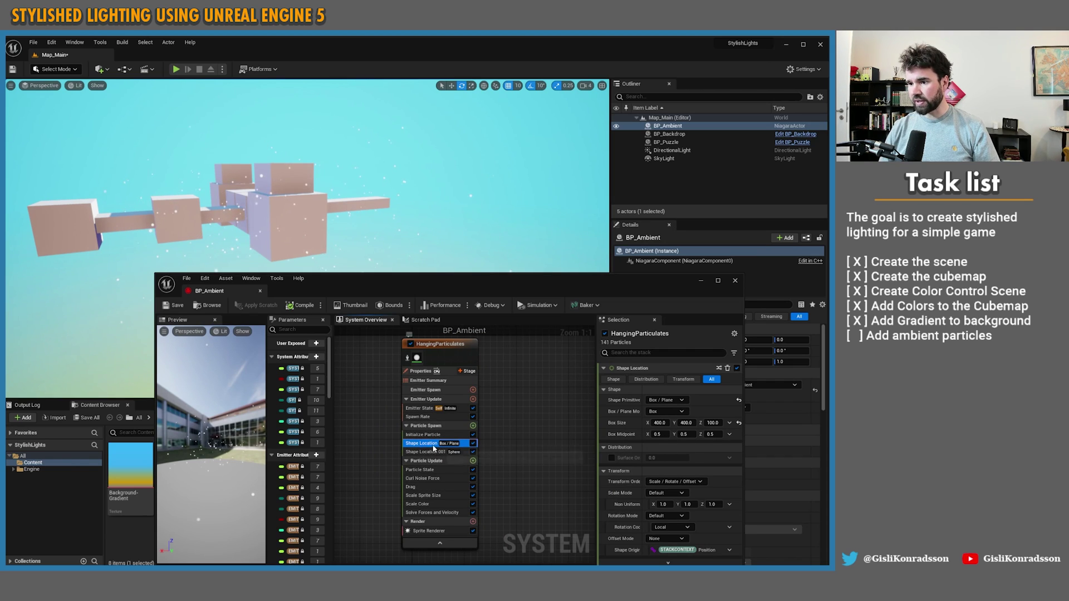
pyautogui.click(659, 422)
pyautogui.write('15')
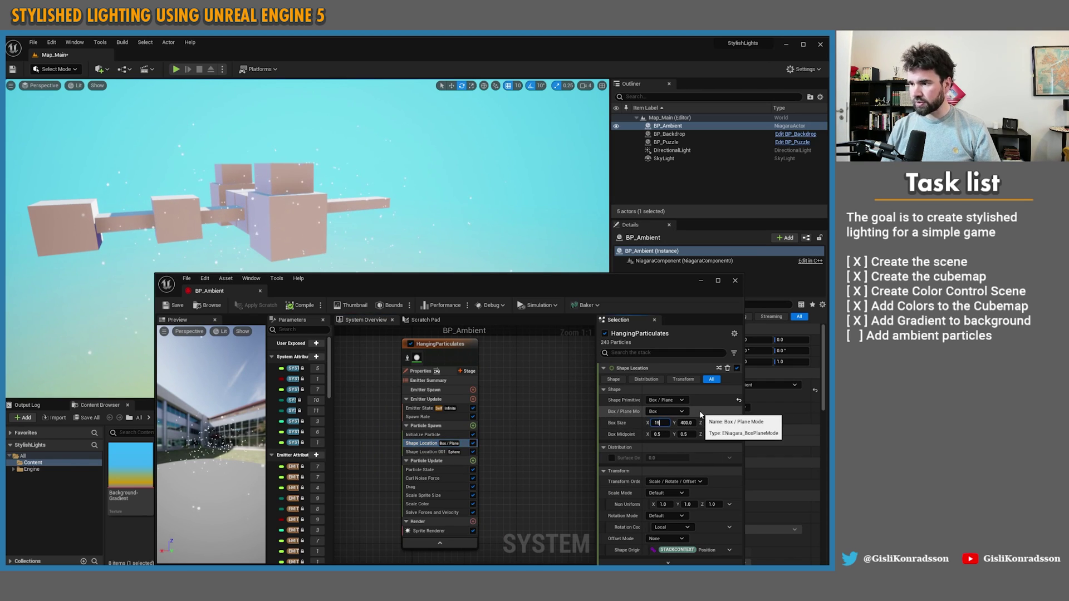
pyautogui.write('00')
pyautogui.press('Tab')
pyautogui.write('1500')
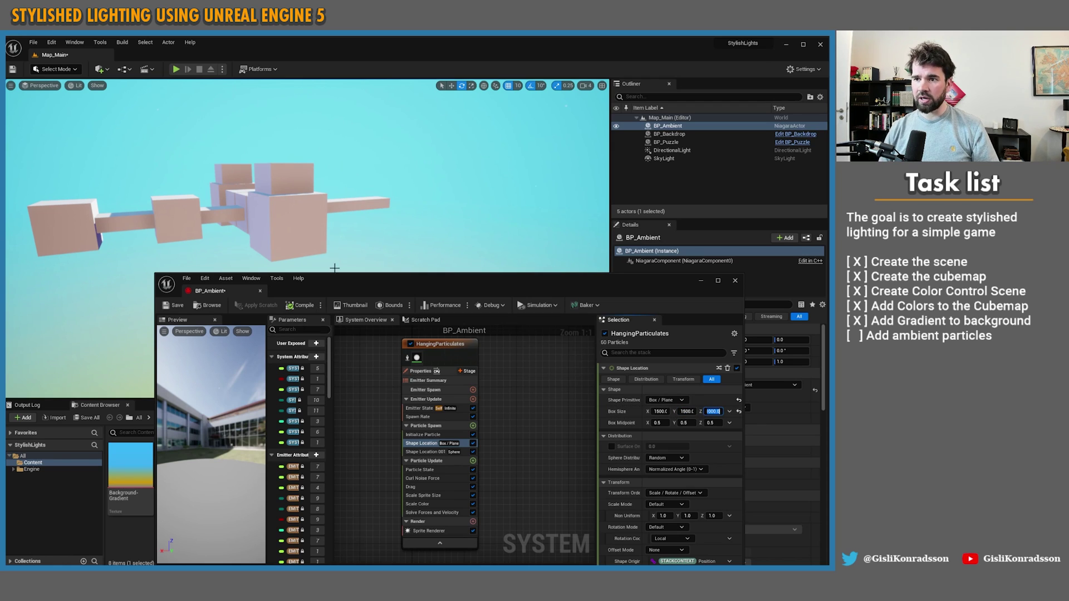
# Set the HangingParticulates Spawn Rate to 250 and check the particle density around the puzzle.
pyautogui.press('s')
pyautogui.moveTo(289, 187)
pyautogui.mouseDown(button='right')
pyautogui.moveTo(268, 192)
pyautogui.moveTo(290, 192)
pyautogui.moveTo(290, 215)
pyautogui.moveTo(269, 231)
pyautogui.moveTo(289, 185)
pyautogui.mouseUp(button='right')
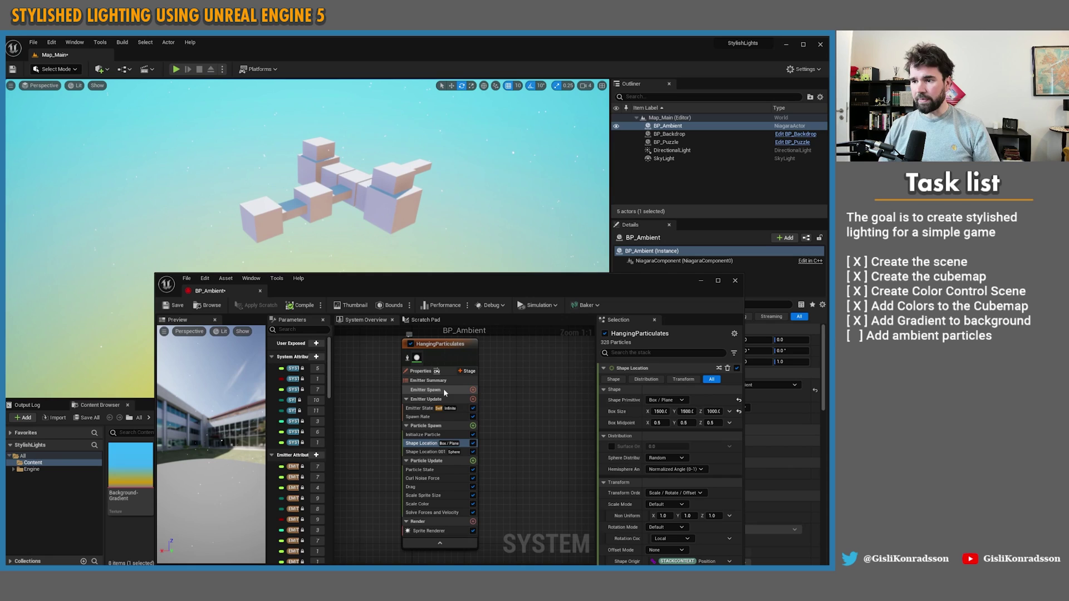
pyautogui.click(423, 390)
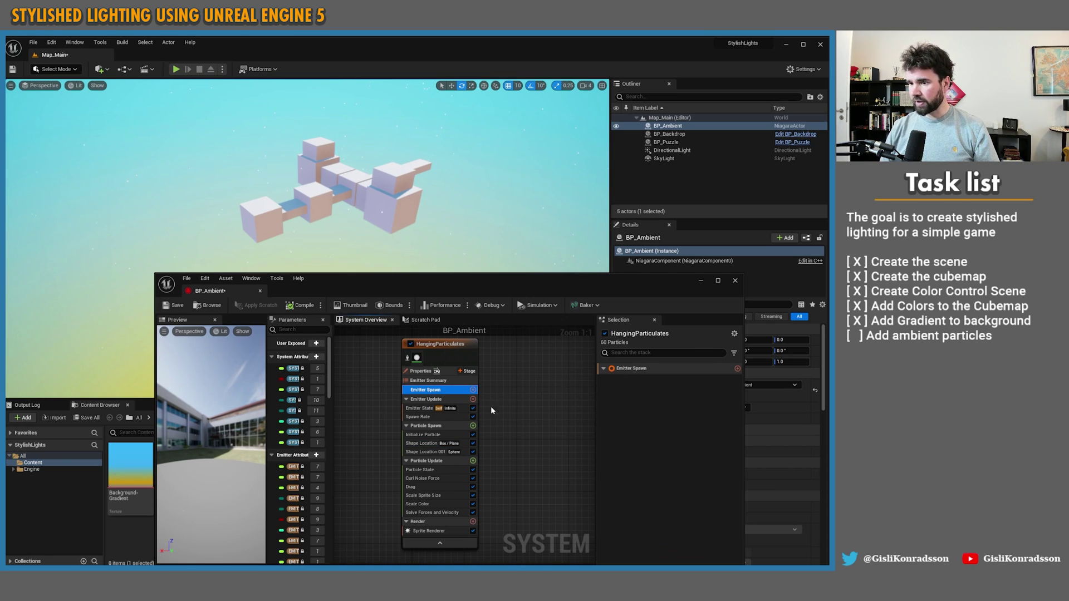
pyautogui.click(420, 417)
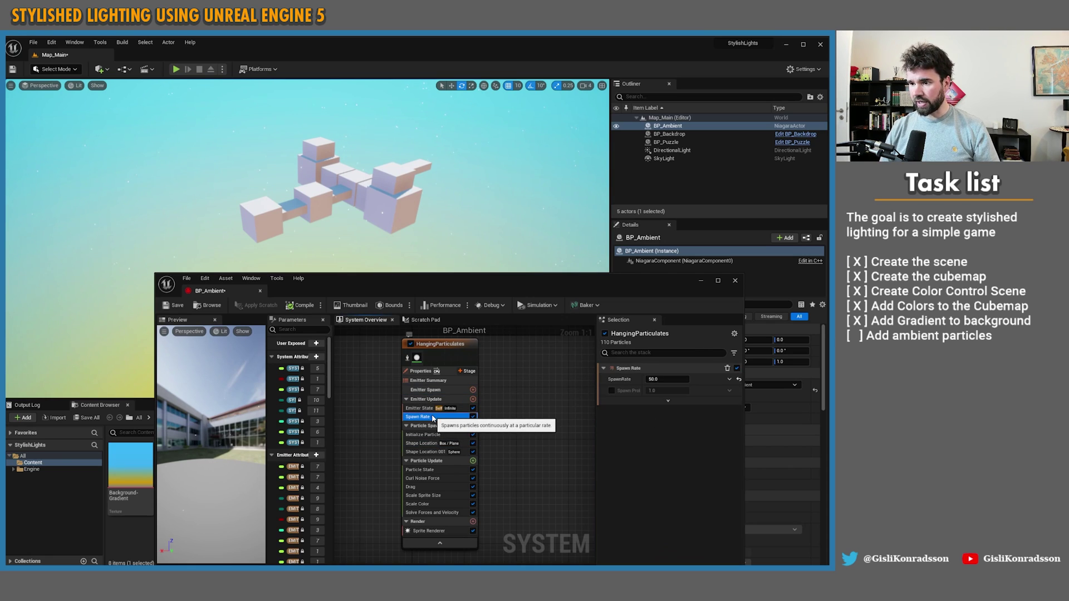
pyautogui.click(670, 379)
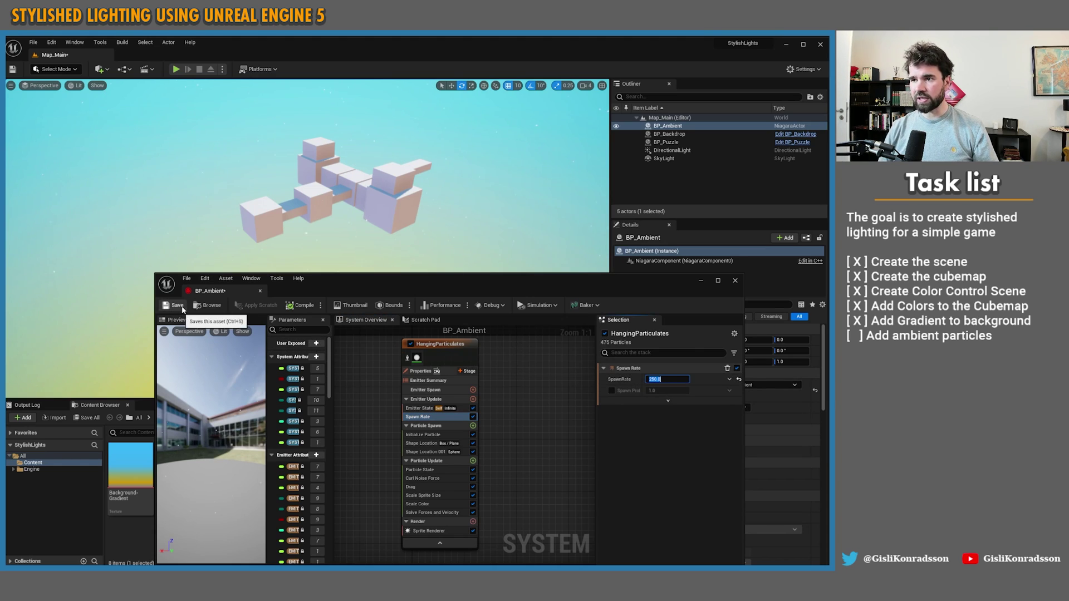
pyautogui.moveTo(195, 228); pyautogui.dragTo(191, 215, button='right')
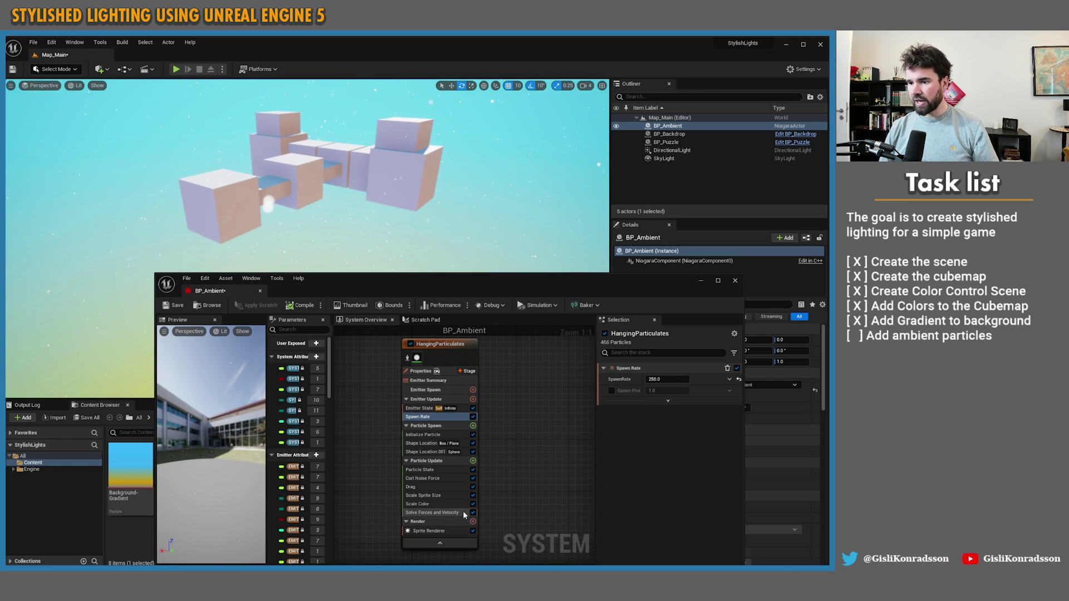
# Set the Curl Noise Force noise strength to 35, then save BP_Ambient and close its editor.
pyautogui.click(434, 480)
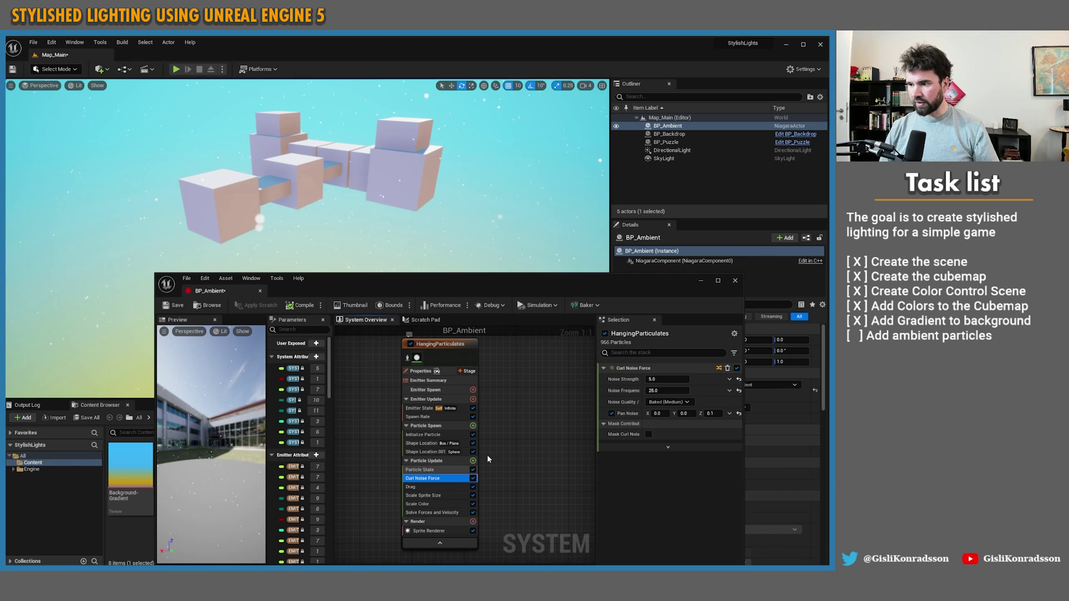
pyautogui.click(663, 379)
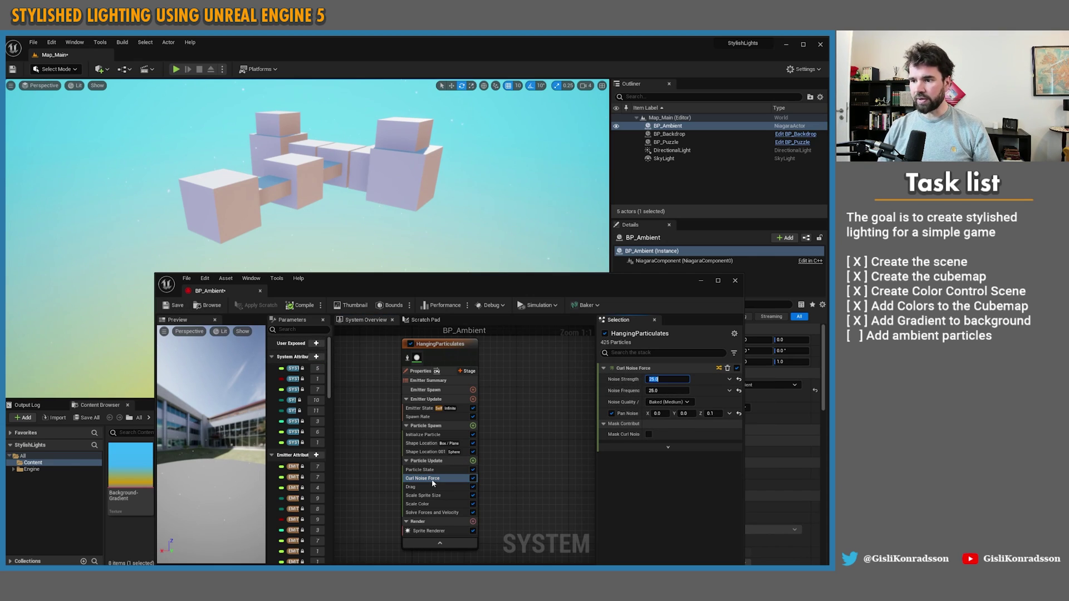
pyautogui.click(173, 305)
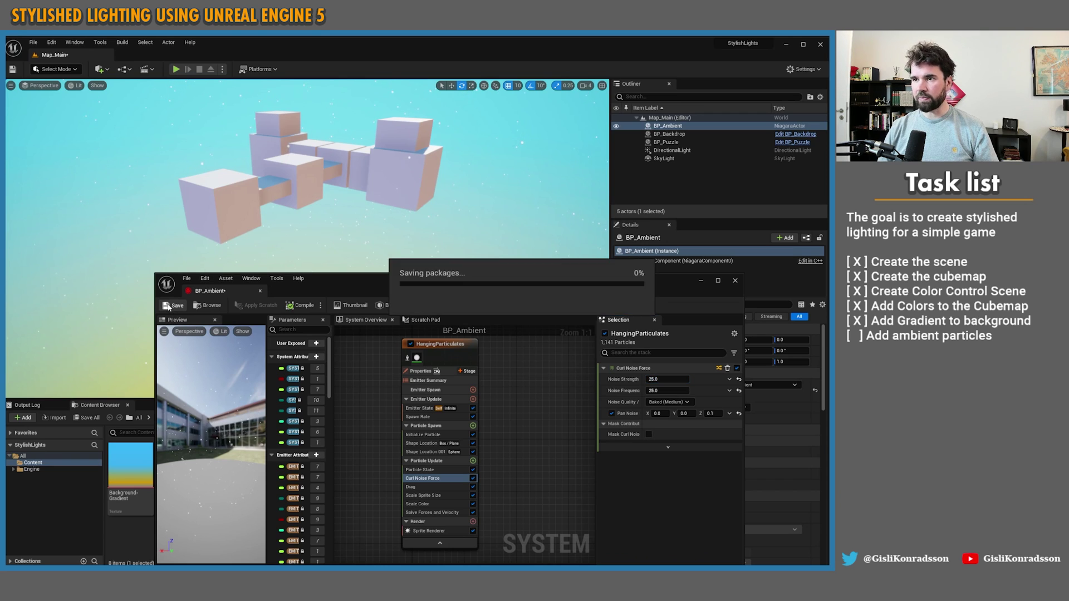
pyautogui.click(736, 281)
# Examine the ambient particles around the puzzle from several angles and distances against the gradient backdrop.
pyautogui.moveTo(533, 255); pyautogui.dragTo(509, 225, button='right')
pyautogui.moveTo(537, 269); pyautogui.dragTo(583, 249, button='right')
pyautogui.press('w')
pyautogui.press('s')
pyautogui.press('w')
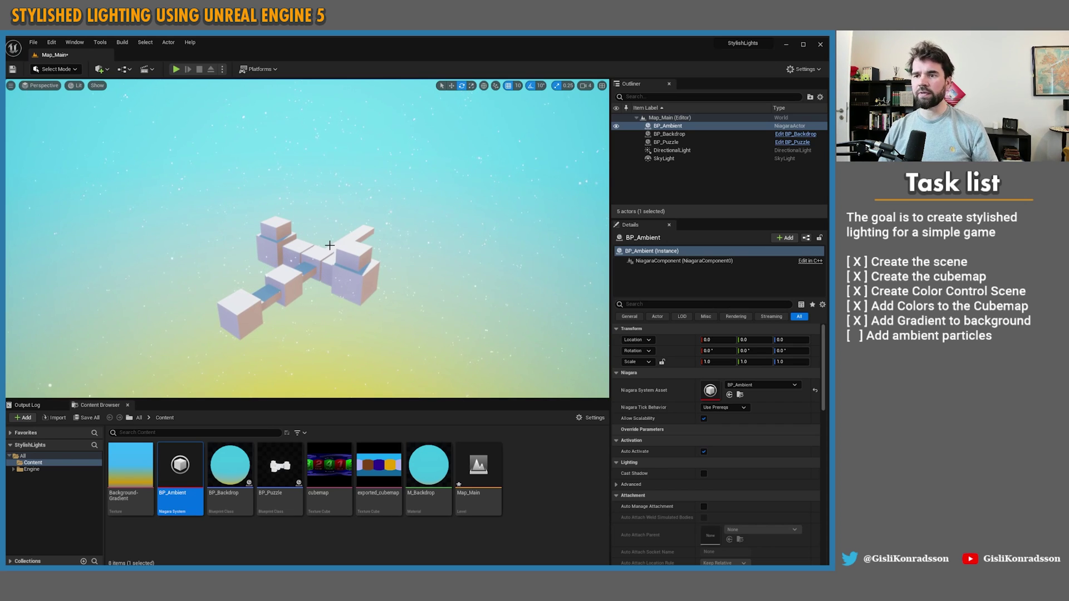
pyautogui.press('q')
pyautogui.moveTo(329, 246); pyautogui.dragTo(333, 249, button='right')
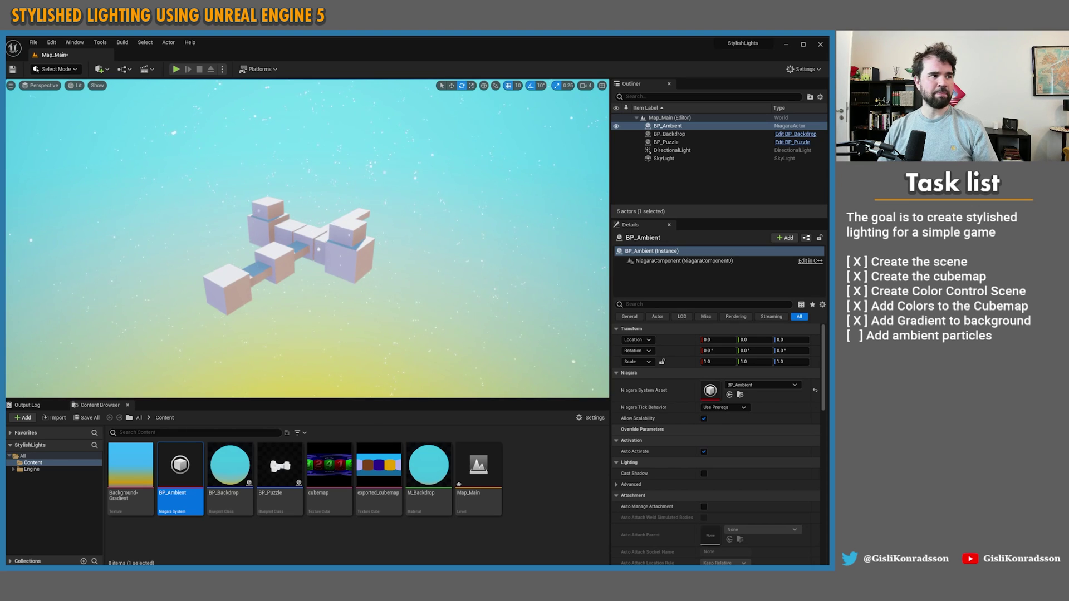
pyautogui.moveTo(333, 249)
pyautogui.mouseDown(button='right')
pyautogui.moveTo(334, 270)
pyautogui.moveTo(334, 258)
pyautogui.moveTo(336, 267)
pyautogui.moveTo(316, 257)
pyautogui.mouseUp(button='right')
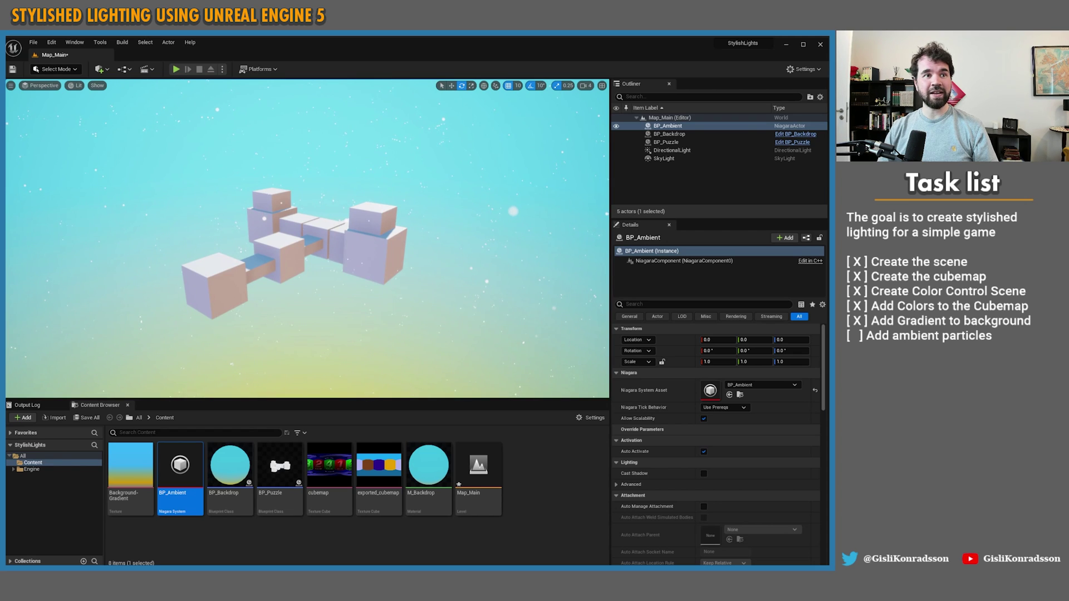
pyautogui.moveTo(333, 202)
pyautogui.mouseDown(button='right')
pyautogui.moveTo(330, 217)
pyautogui.moveTo(330, 207)
pyautogui.mouseUp(button='right')
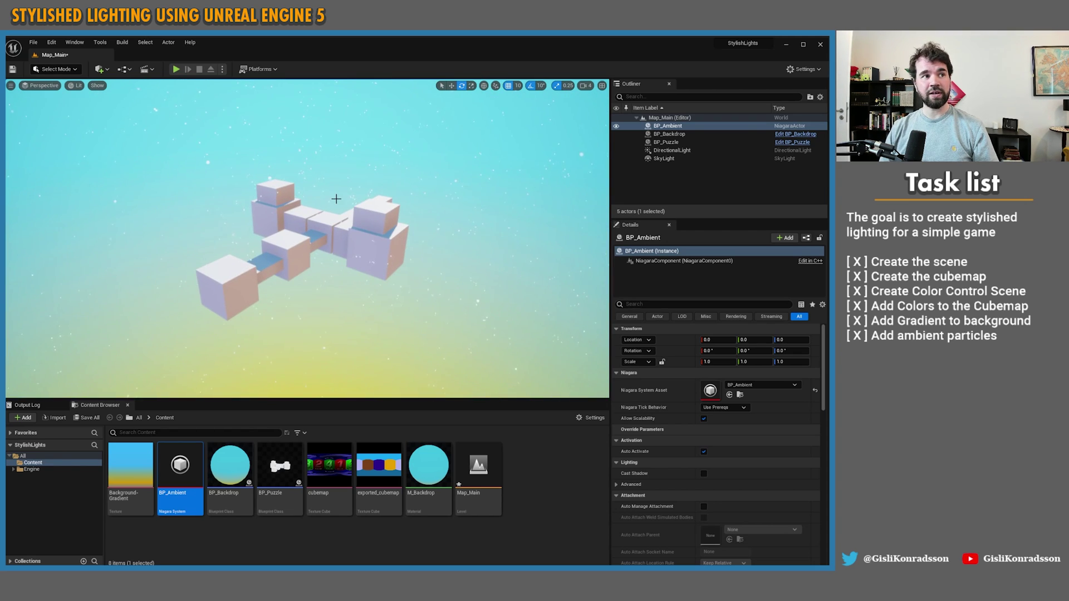